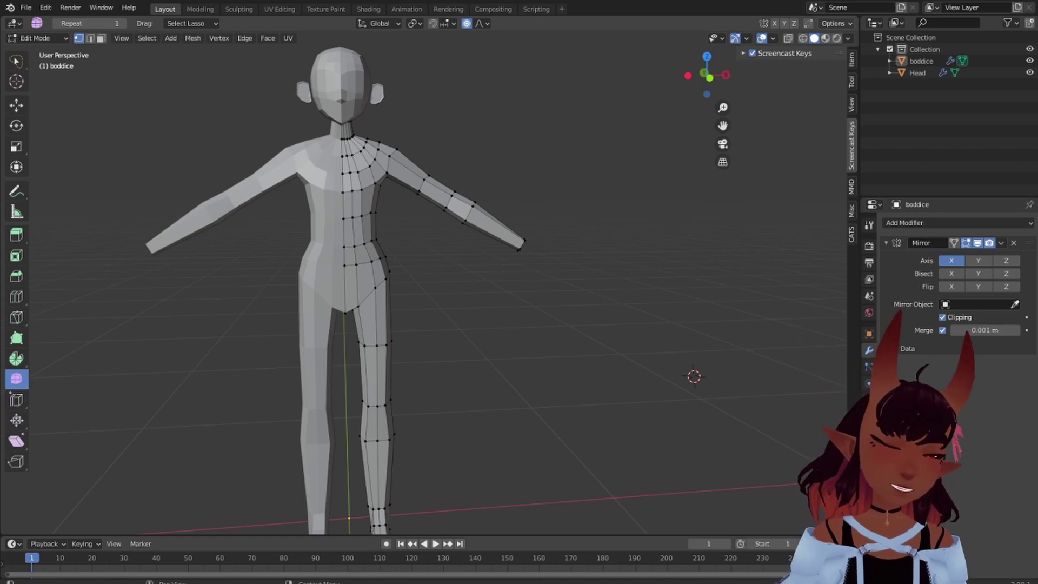
Edge-slide the lower edges of the wrist's open end upward by a factor of about -0.37, using a reduced proportional influence
key("KP_1")
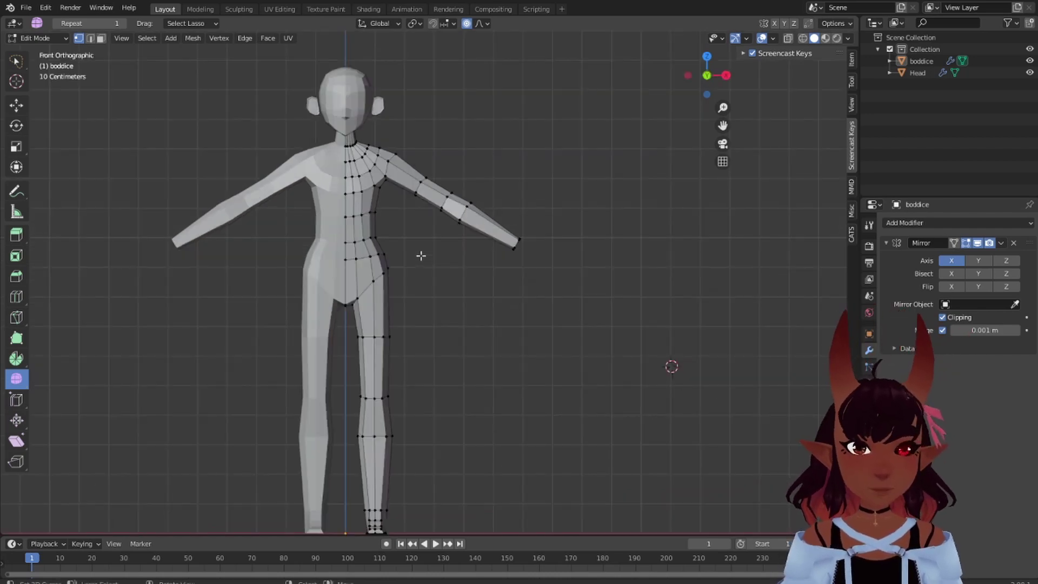
scroll(597, 505, "up", 5)
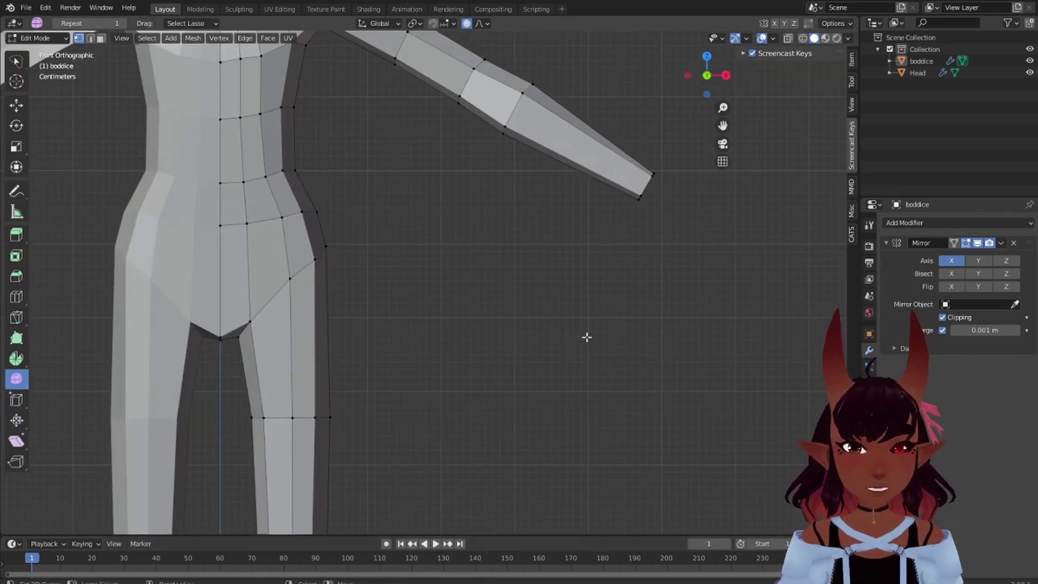
middle_click_drag(593, 329, 348, 393, "shift")
mouse_move(414, 374)
left_mouse_down()
mouse_move(342, 359)
mouse_move(410, 390)
left_mouse_up()
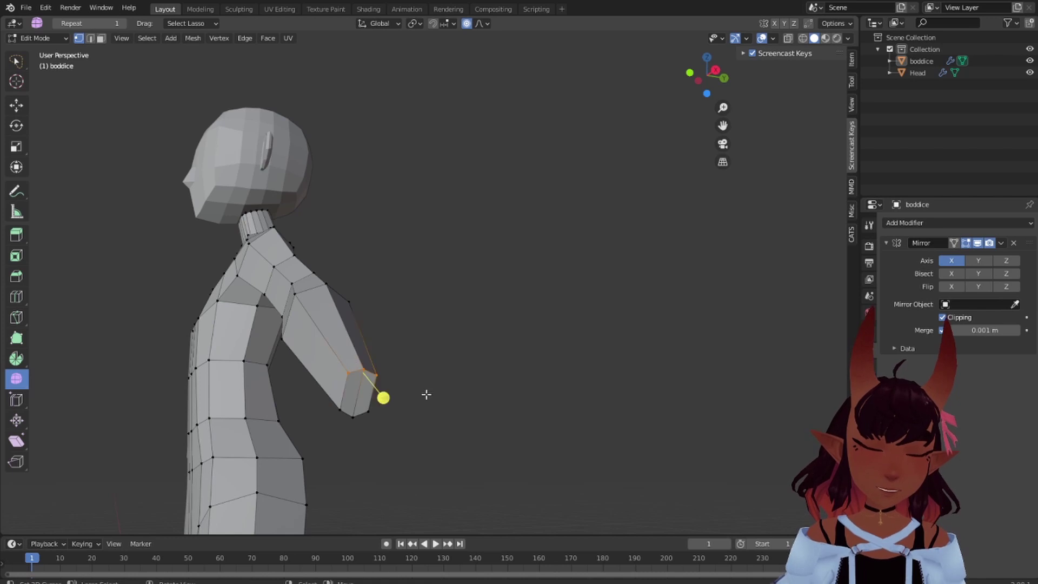
middle_click_drag(462, 385, 451, 364)
mouse_move(378, 360)
left_mouse_down()
mouse_move(419, 401)
mouse_move(412, 393)
left_mouse_up()
scroll(309, 386, "up", 2)
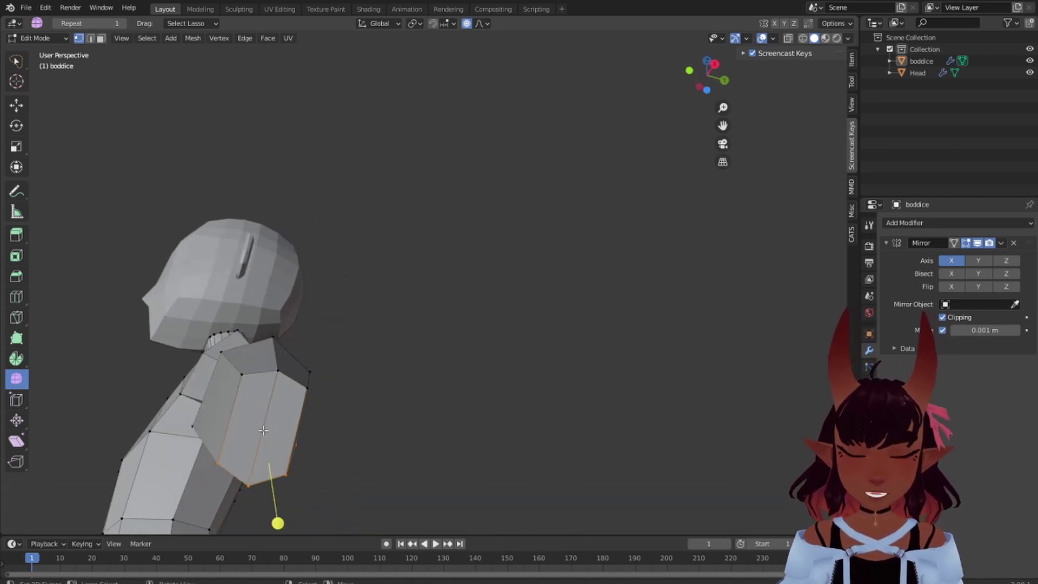
key("g")
key("g")
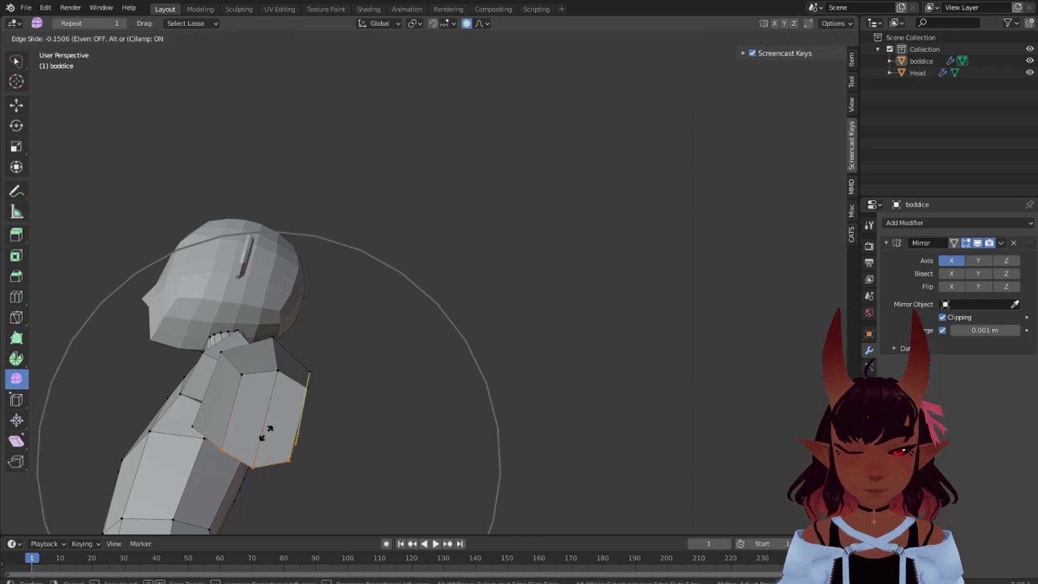
scroll(270, 430, "up", 8)
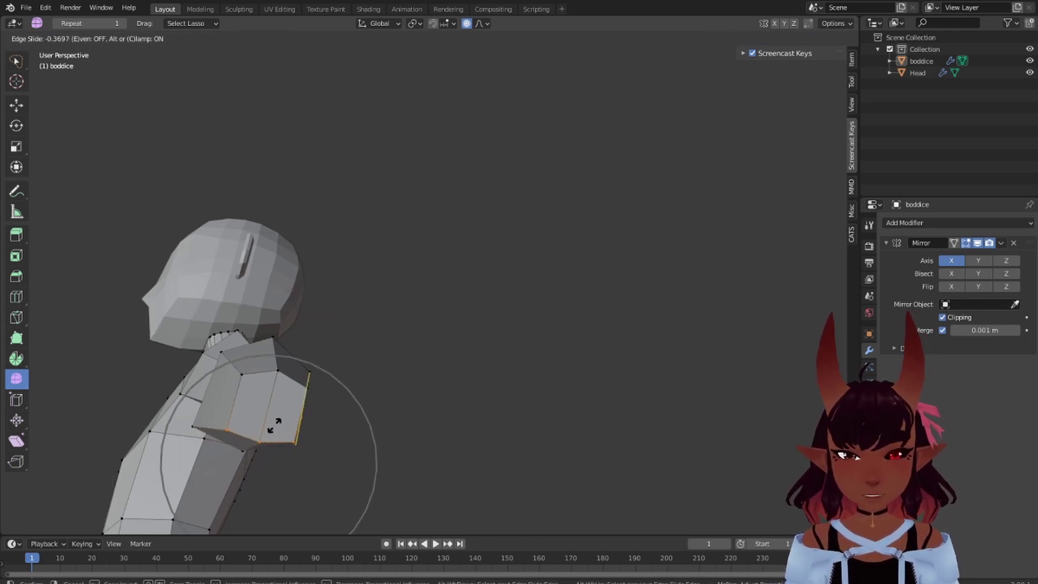
left_click(274, 425)
Edge-slide the upper edges of the wrist's open end downward by a factor of -0.283 to narrow the wrist
right_click(236, 374)
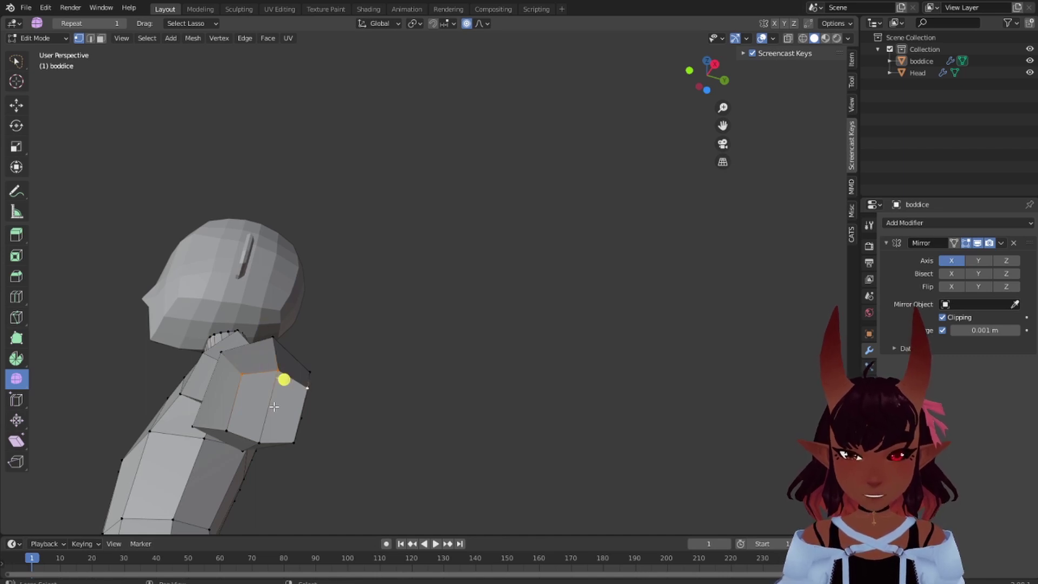
key("g")
key("g")
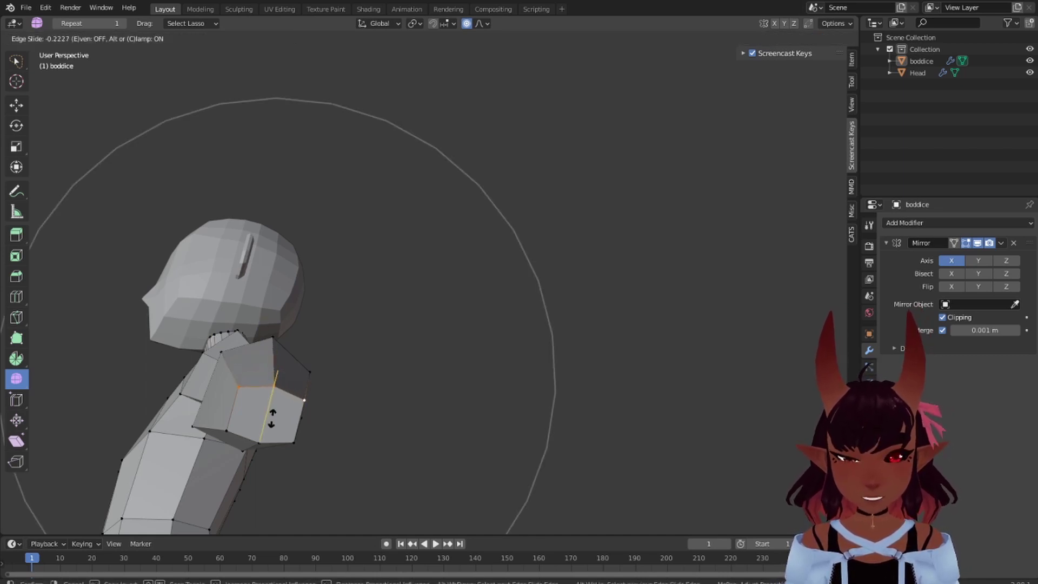
left_click(270, 421)
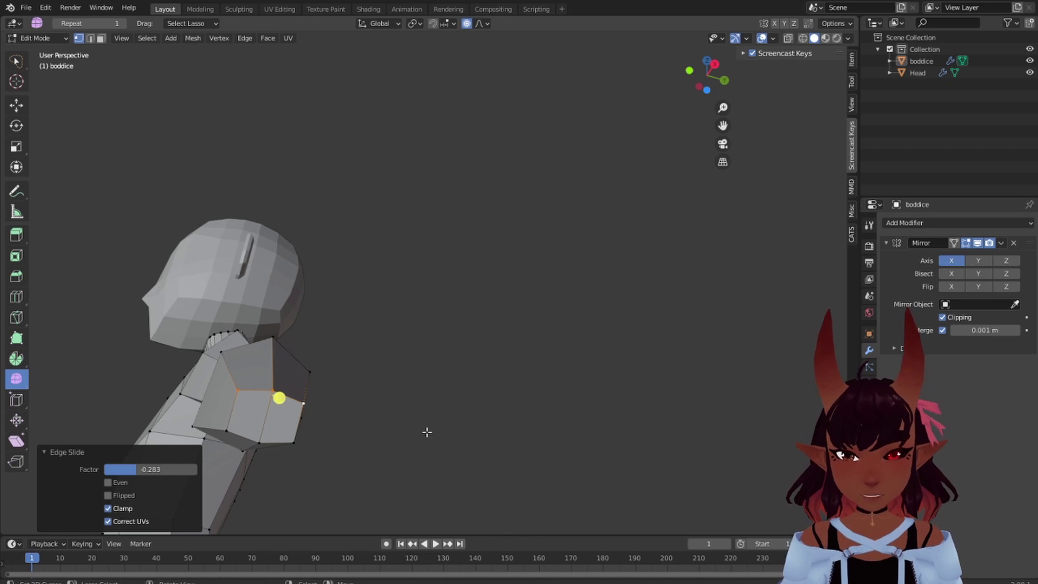
middle_click_drag(427, 432, 469, 477)
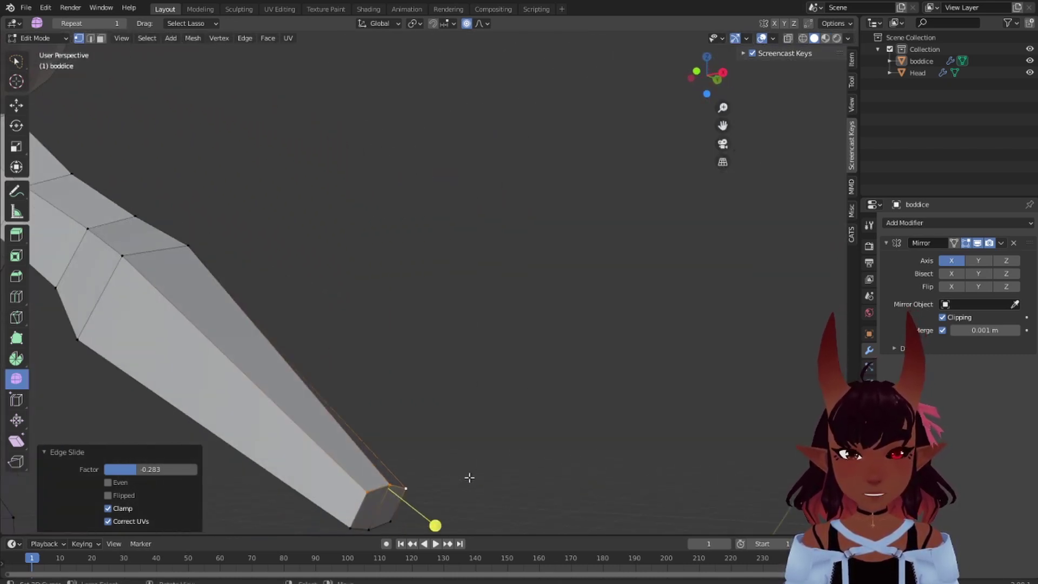
scroll(469, 477, "down", 6)
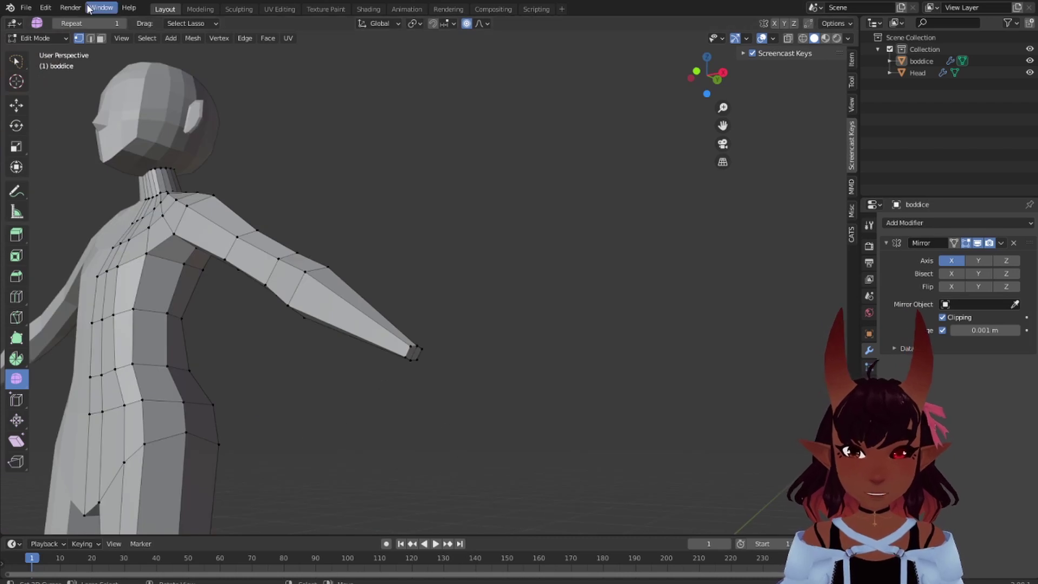
Turn on X-ray display so the body mesh's hidden vertices can be selected through the surface
left_click(786, 37)
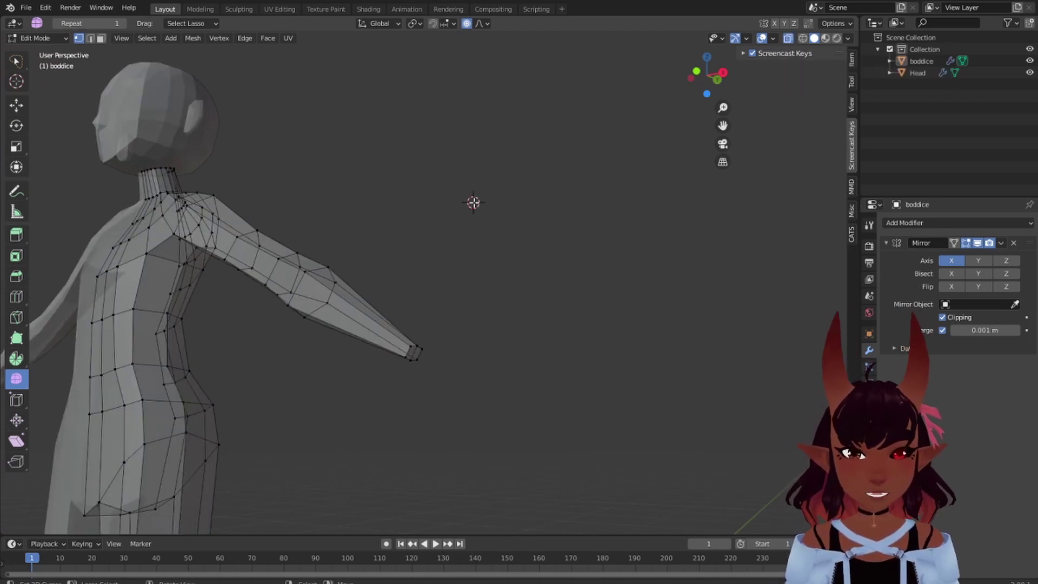
scroll(424, 255, "down", 3)
middle_click_drag(447, 254, 482, 330)
left_click(497, 325)
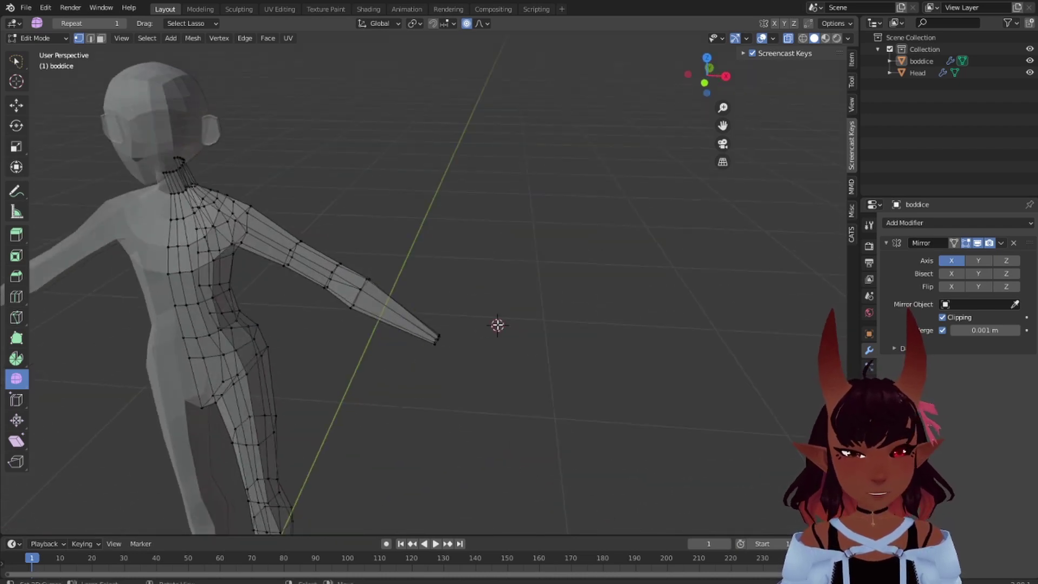
right_click(453, 215, "shift")
right_click(529, 204, "shift")
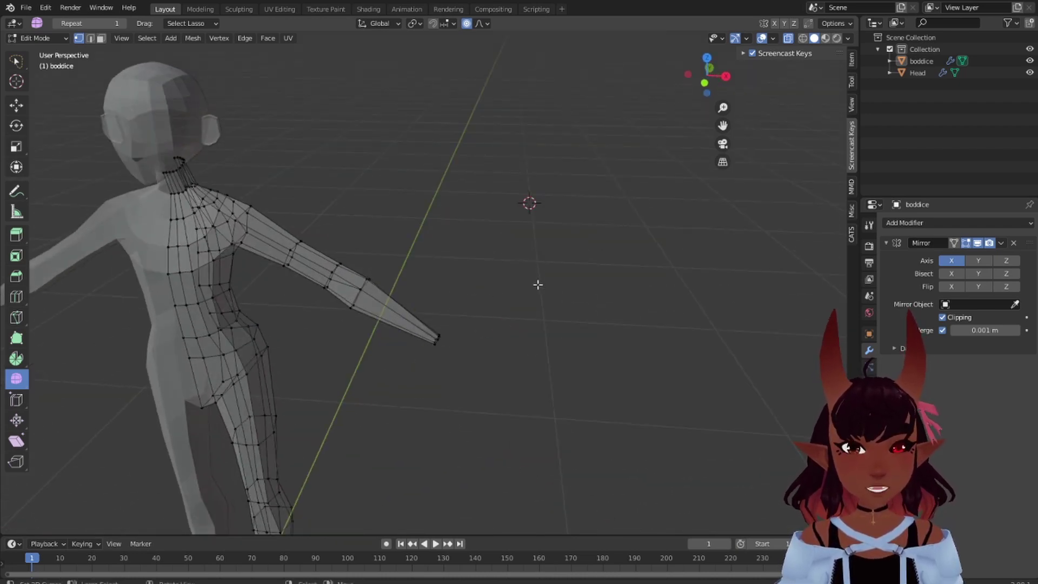
left_click(798, 52)
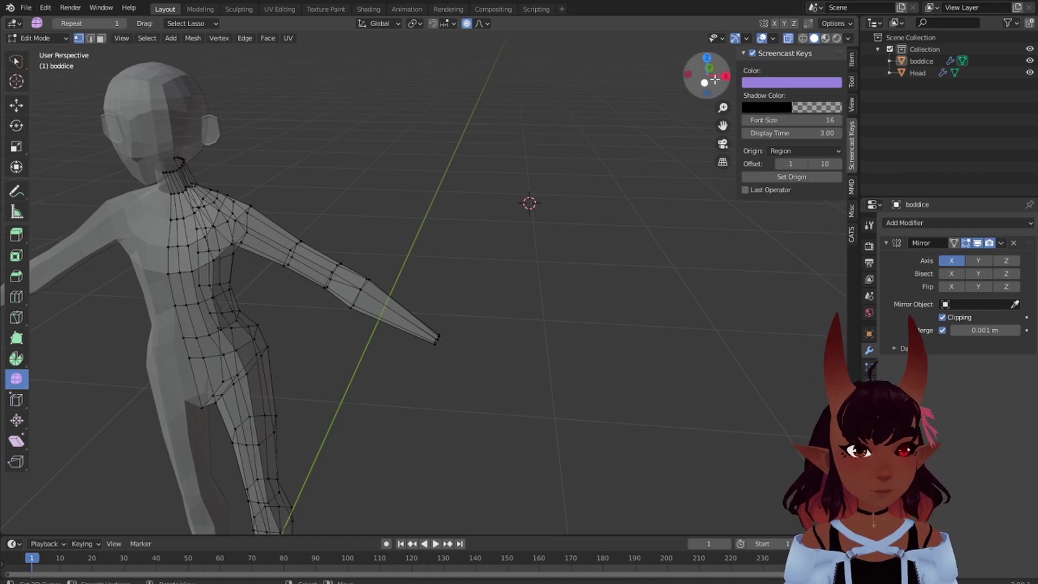
left_click(652, 220)
right_click(652, 221)
left_click(652, 220)
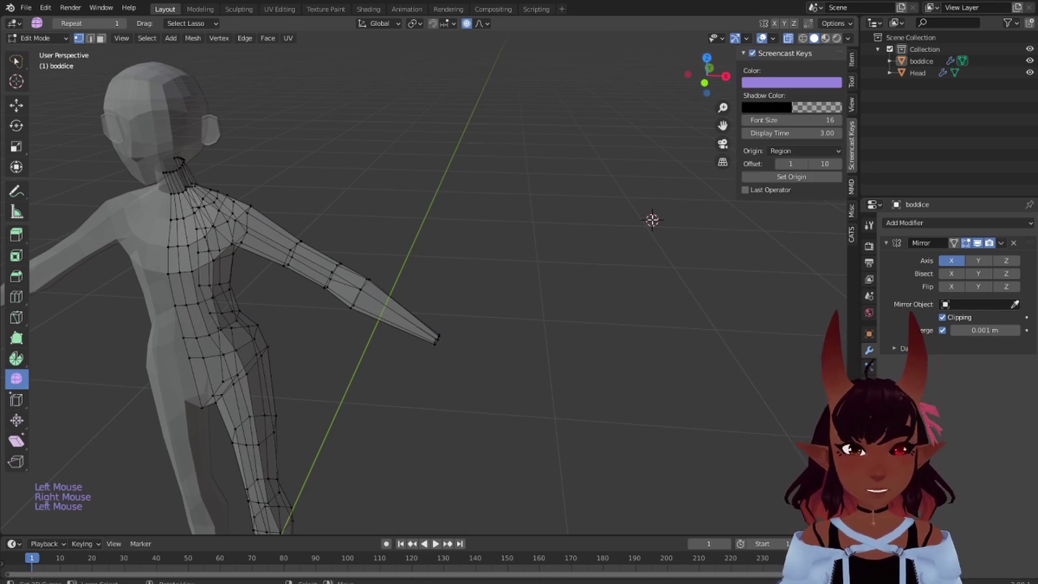
right_click(652, 221)
left_click(465, 364)
From the front, duplicate the wrist's end loop slightly beyond the arm and extrude the copy about 0.072 m along its normal
key("KP_1")
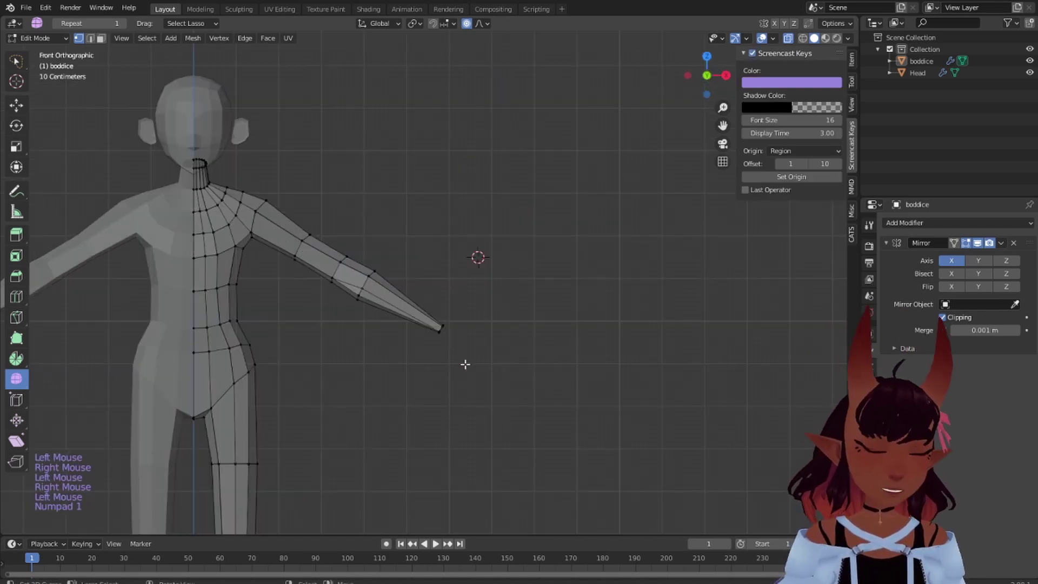
scroll(463, 363, "up", 5)
mouse_move(545, 356)
left_mouse_down()
mouse_move(527, 337)
mouse_move(742, 441)
left_mouse_up()
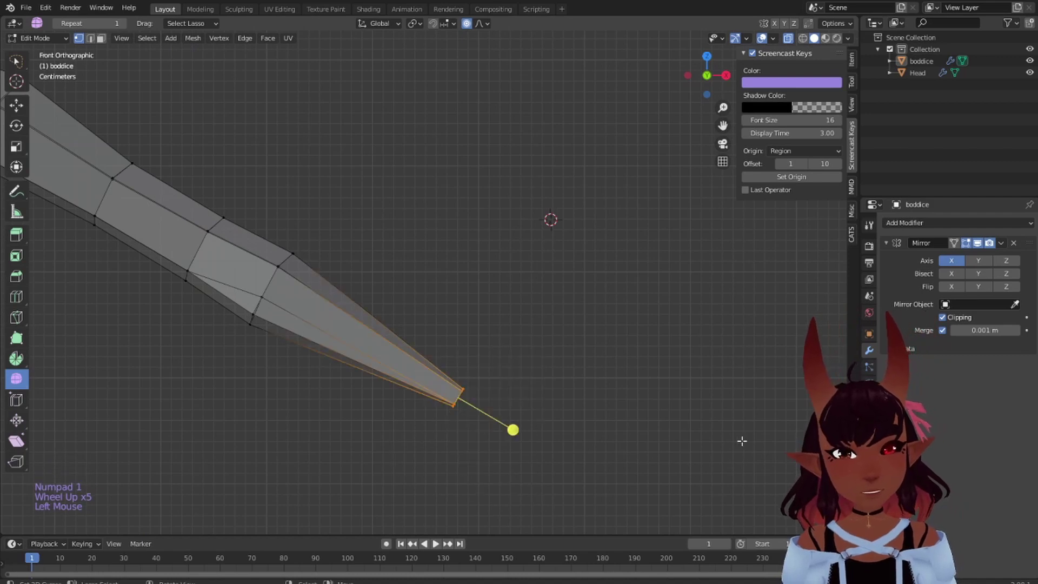
middle_click_drag(533, 456, 443, 315, "shift")
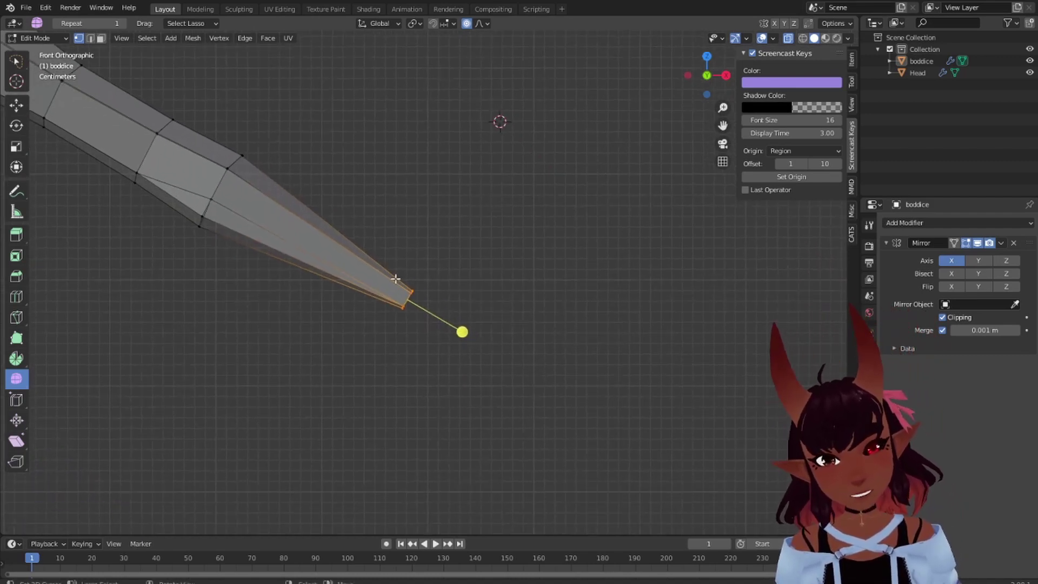
key("shift+d")
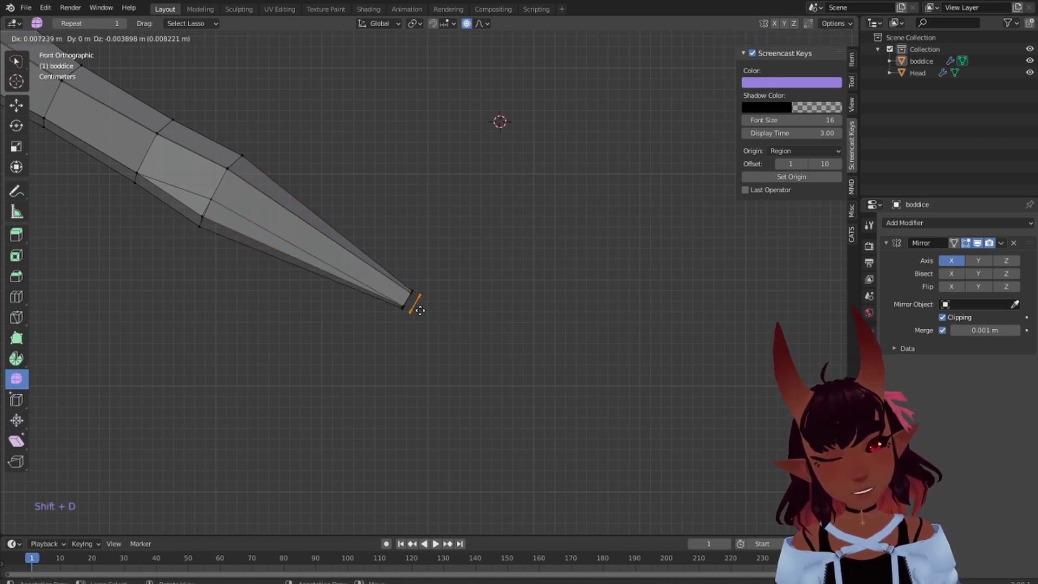
left_click(413, 304)
key("e")
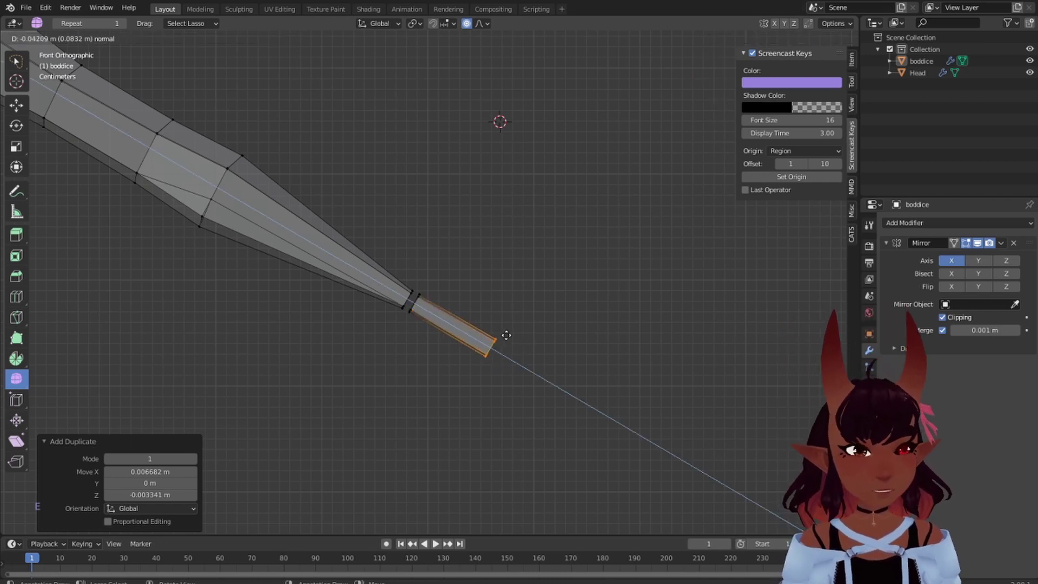
left_click(498, 326)
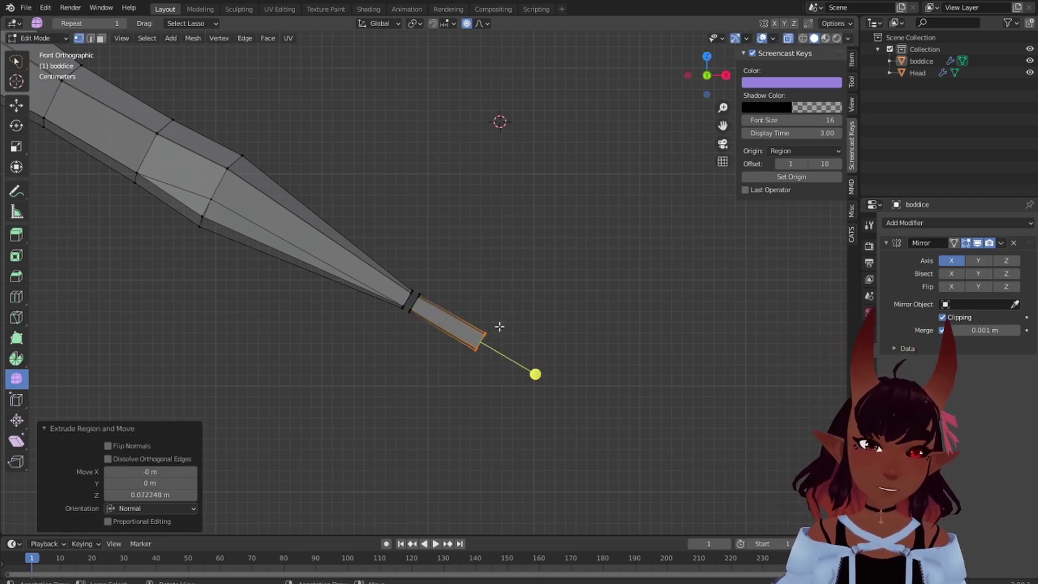
Move the extruded hand end about 0.01 m in X and 0.022 m in Z, and rotate it by -14.6°
key("g")
scroll(517, 354, "up", 7)
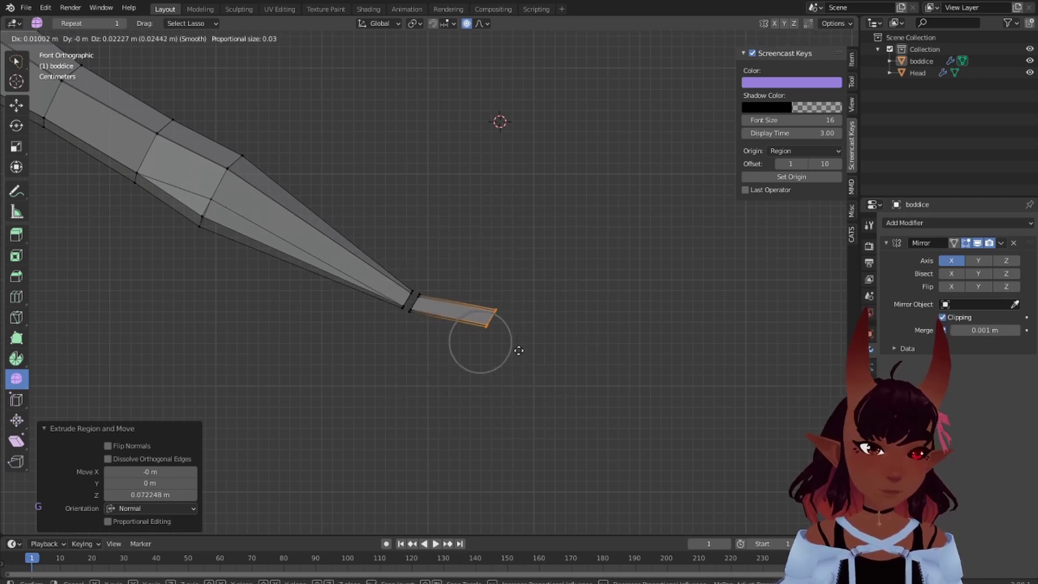
left_click(515, 347)
key("r")
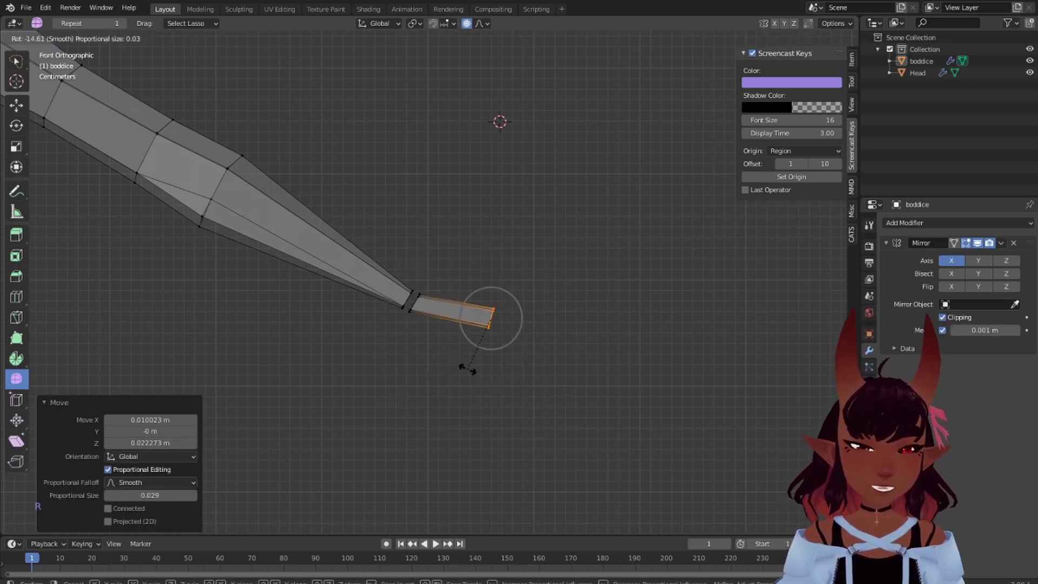
left_click(520, 323)
Widen the hand end by scaling it 2.288 along Y, and move it about -0.006 m along Y
middle_click_drag(520, 322, 505, 366)
key("s")
key("y")
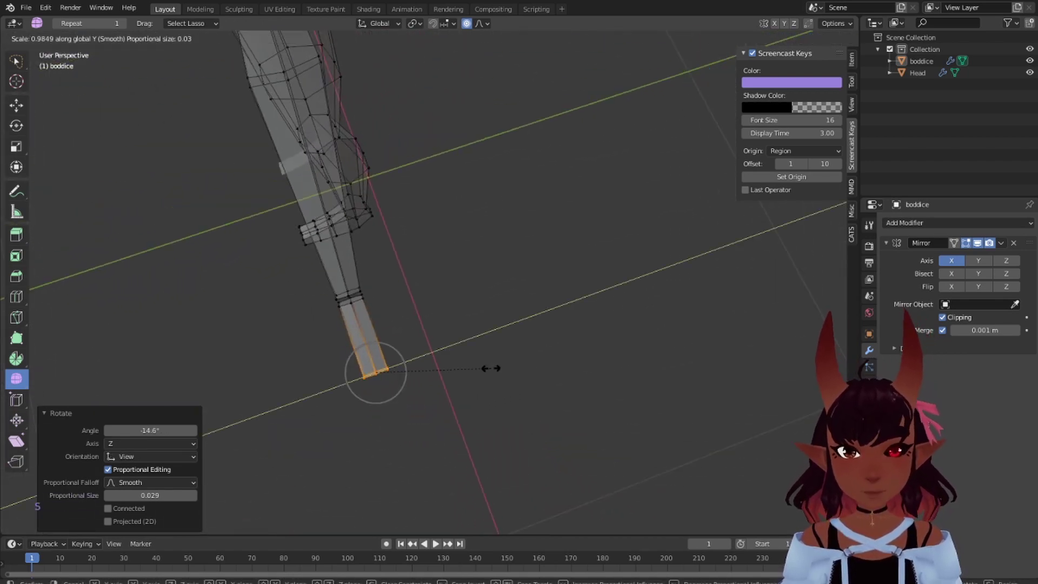
left_click(631, 308)
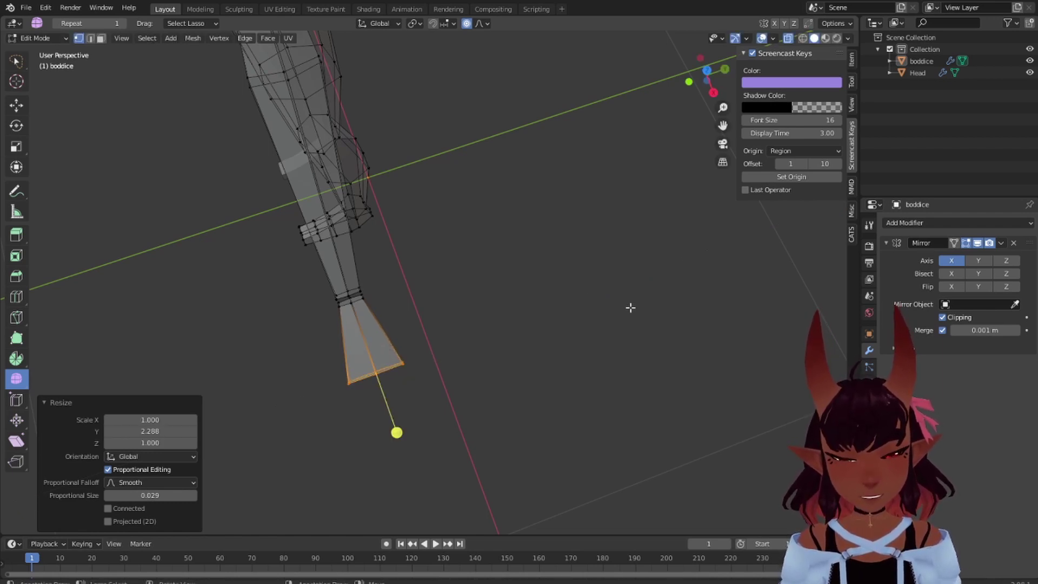
key("g")
key("y")
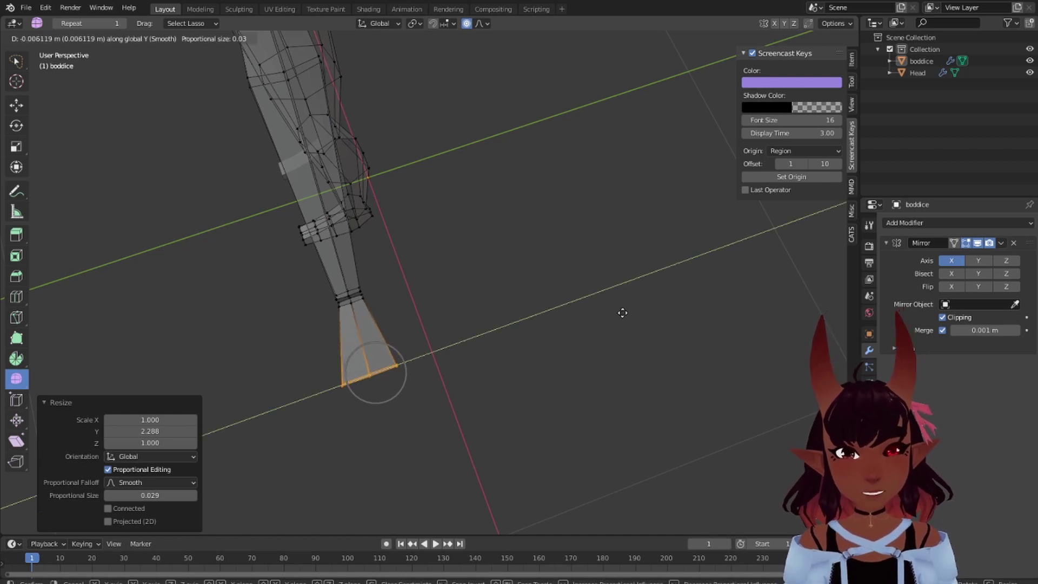
left_click(623, 312)
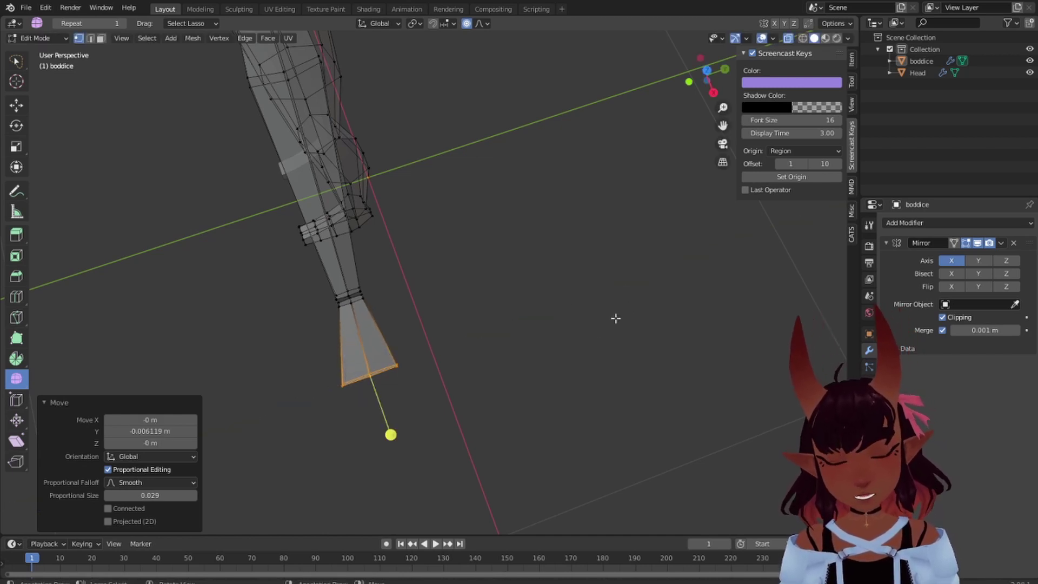
Switch the body mesh from Edit Mode to Object Mode
scroll(526, 343, "down", 4)
middle_click_drag(419, 338, 448, 158)
scroll(514, 322, "down", 1)
scroll(382, 302, "up", 5)
scroll(531, 104, "up", 5)
middle_click_drag(530, 104, 653, 334, "shift")
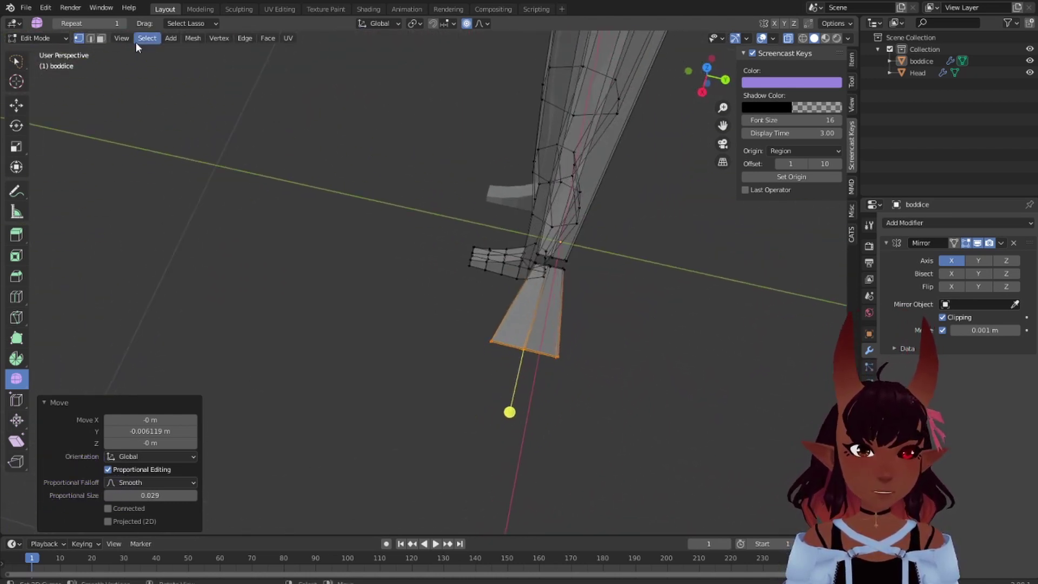
left_click(46, 38)
left_click(48, 52)
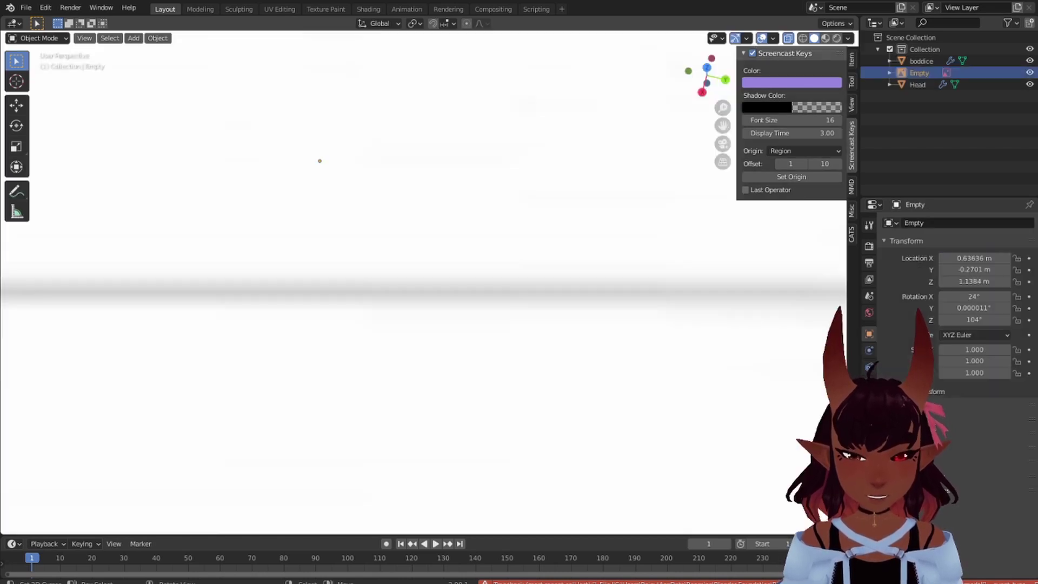
Scale the hand reference image down by 0.078 and again by 0.355 to suit the size of the modelled hand
scroll(496, 213, "down", 8)
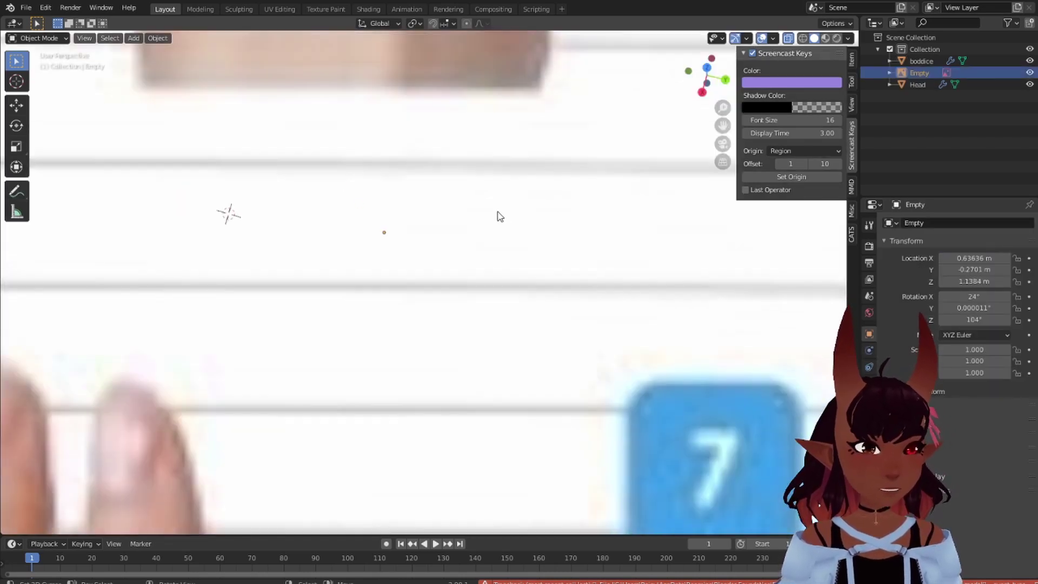
key("s")
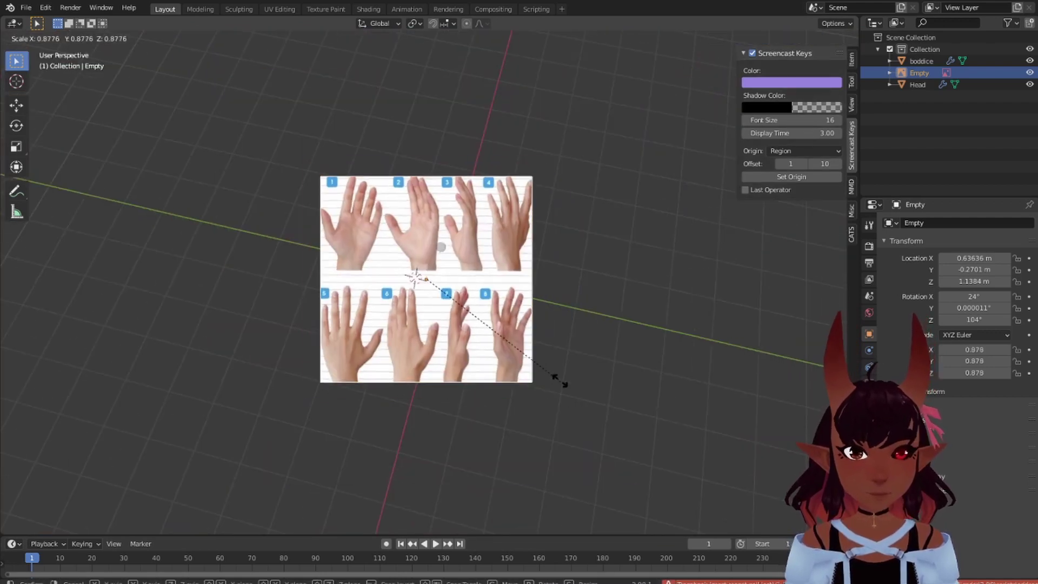
left_click(435, 290)
scroll(436, 290, "up", 6)
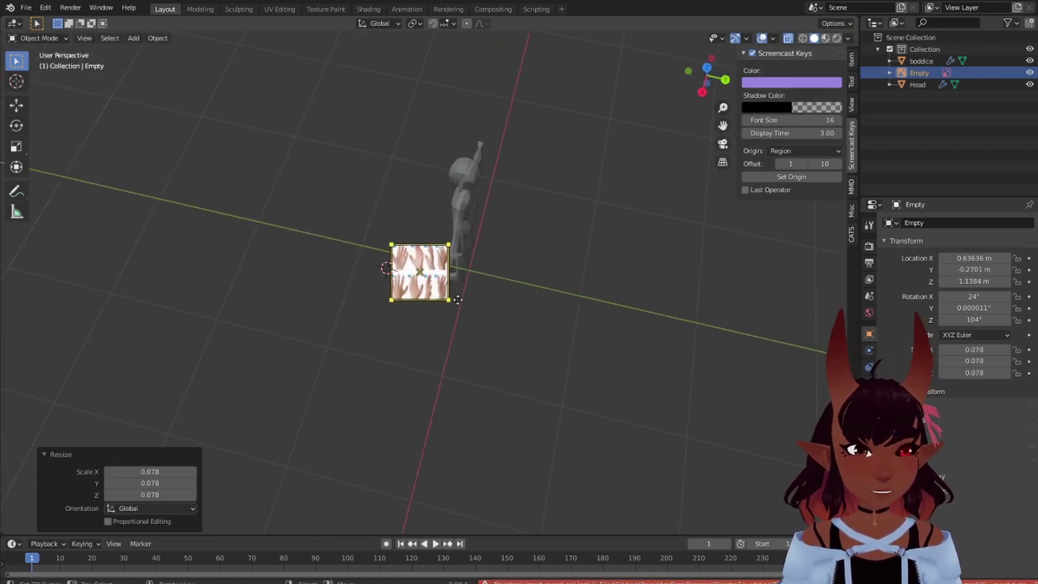
scroll(465, 300, "down", 1)
key("s")
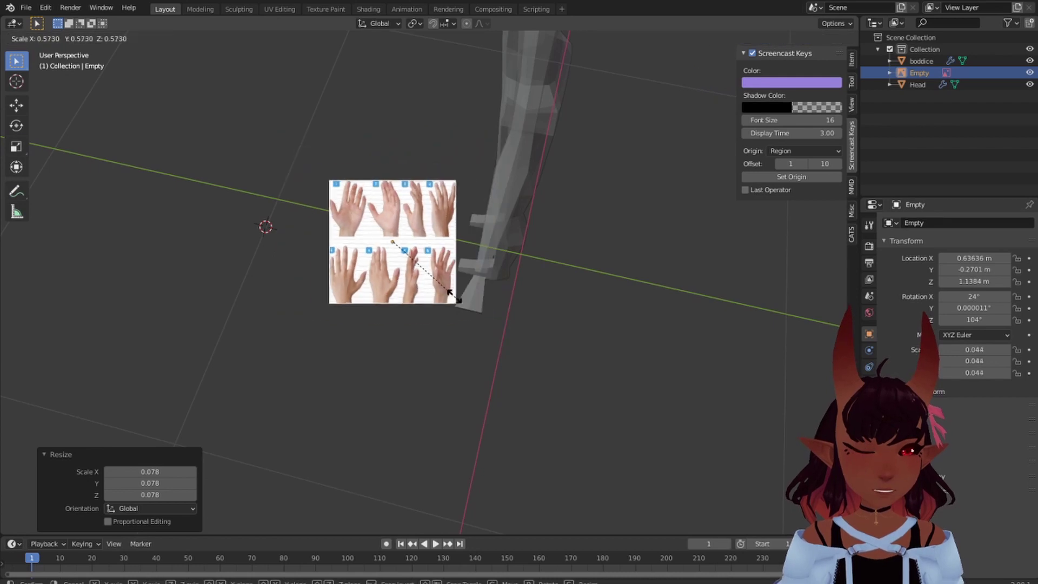
left_click(427, 270)
scroll(511, 346, "up", 5)
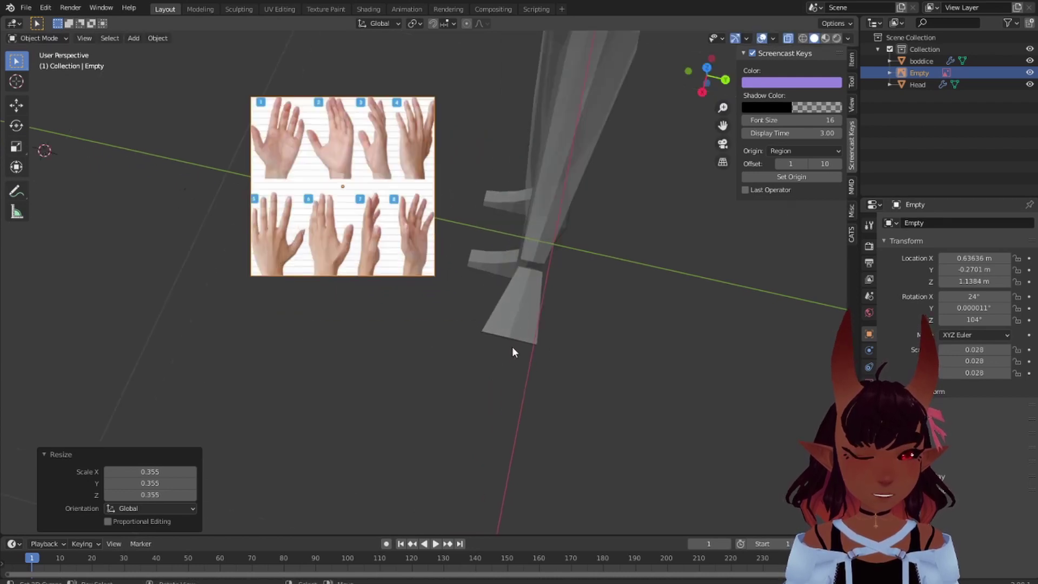
Rotate the hand reference image by about -164° so its fingers point the same way as the modelled hand
scroll(511, 346, "down", 1)
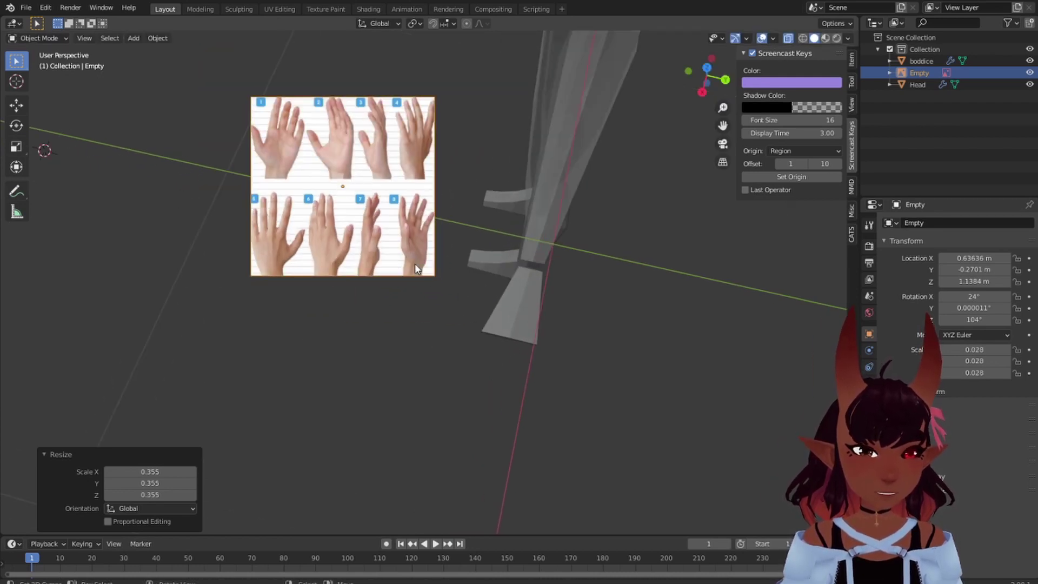
left_click(361, 254)
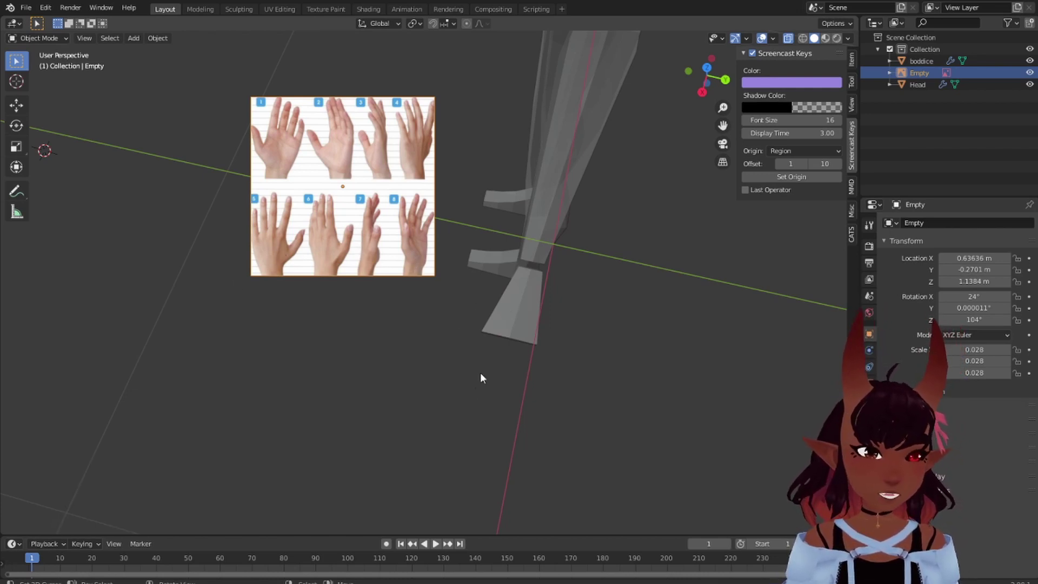
key("r")
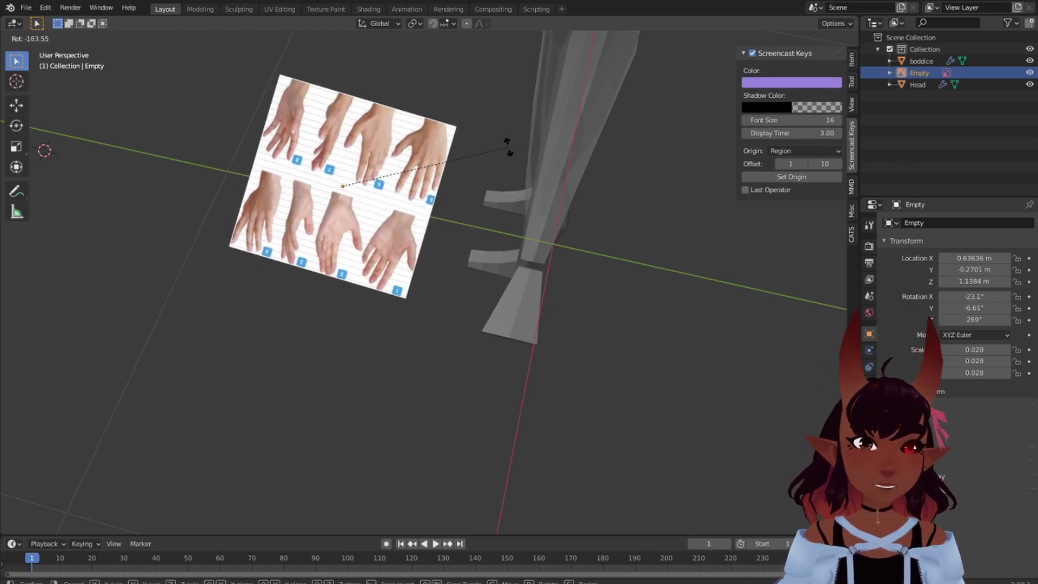
left_click(509, 146)
Move the reference image about 0.081 m in X, 0.003 m in Y and -0.035 m in Z, and rotate it by 4.6°
key("g")
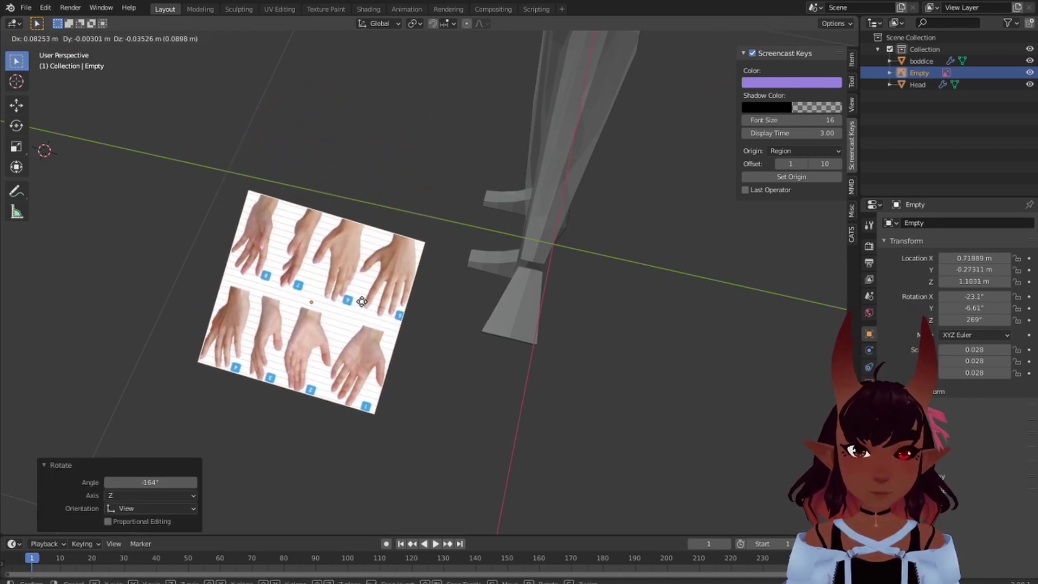
left_click(369, 305)
middle_click_drag(495, 424, 446, 400)
key("r")
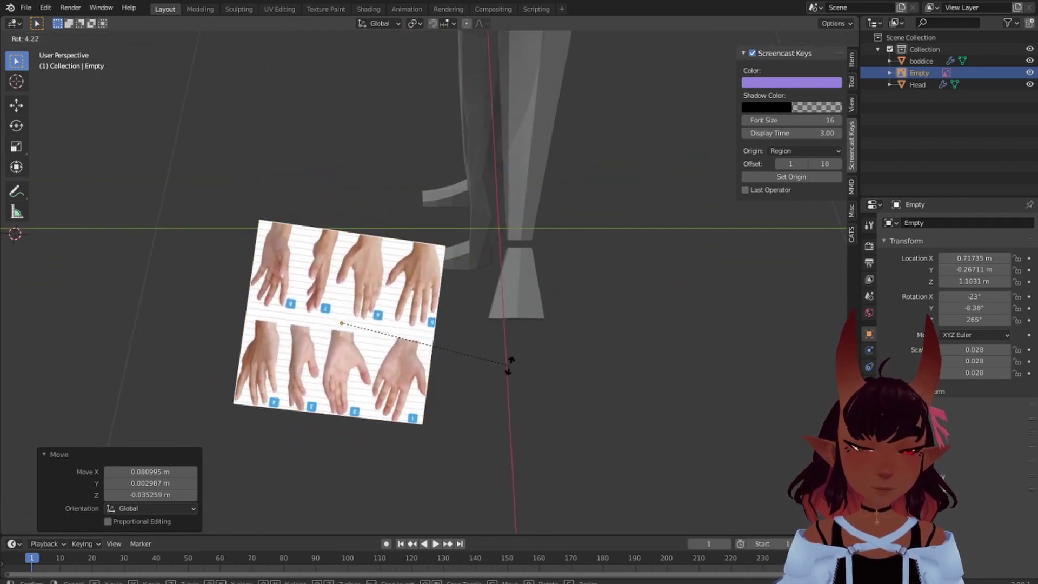
left_click(509, 366)
In the front orthographic view, move the reference image about -0.218 m in X and -0.23 m in Z, below the hand
scroll(255, 292, "down", 4)
middle_click_drag(255, 292, 381, 243)
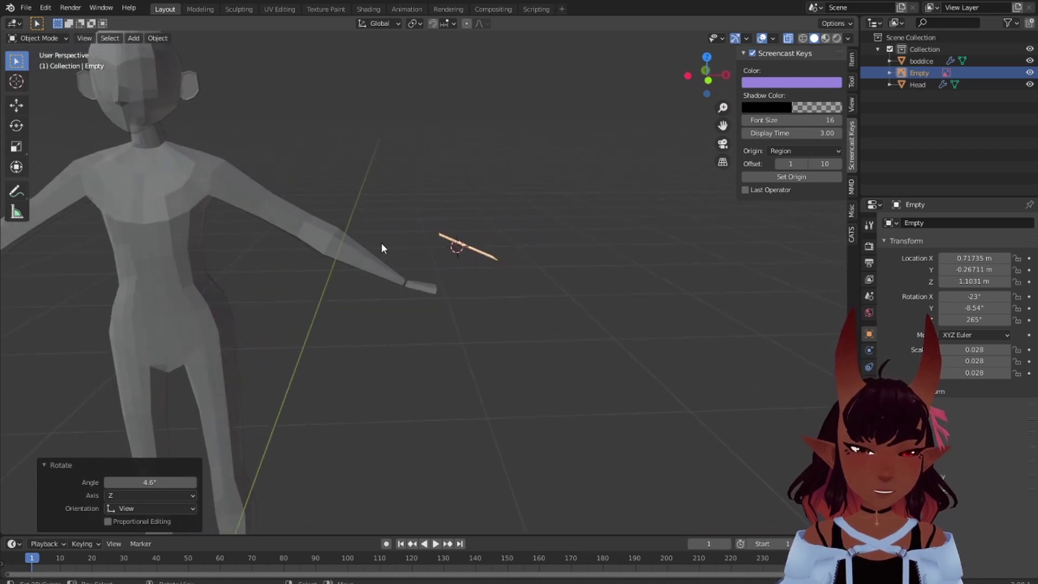
key("KP_5")
key("KP_1")
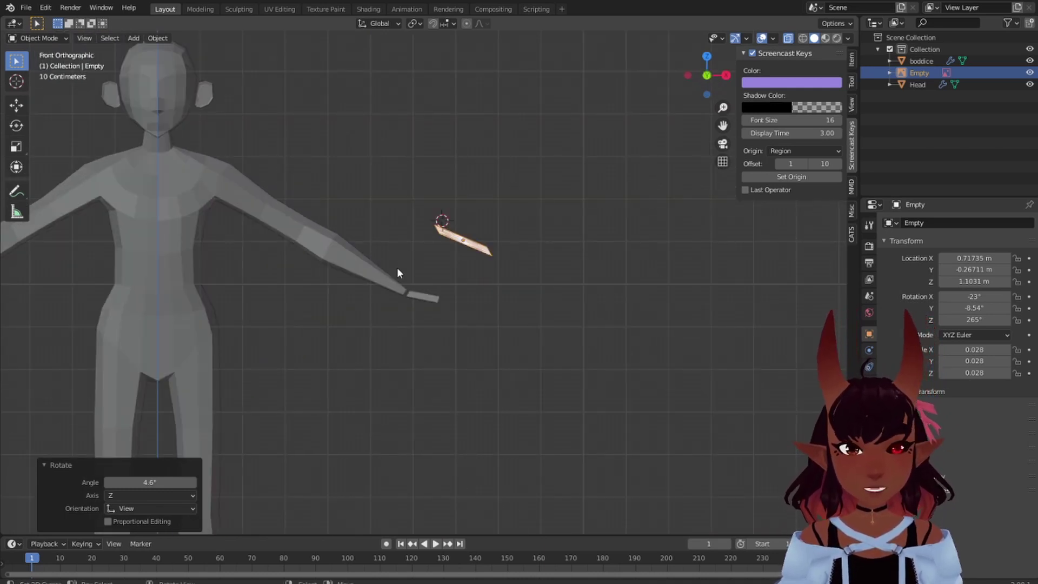
key("g")
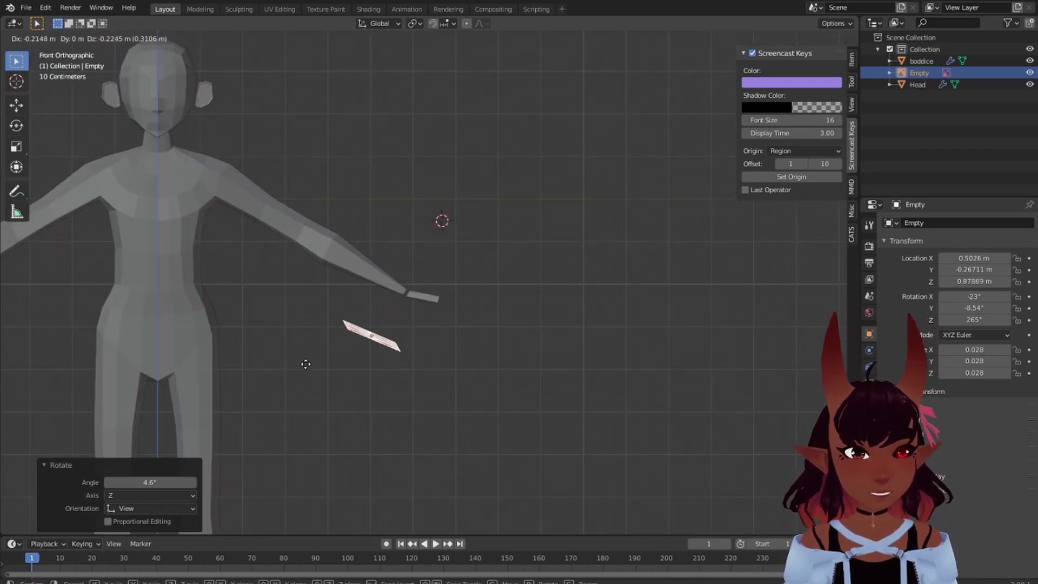
left_click(303, 364)
middle_click_drag(303, 363, 498, 245)
middle_click_drag(608, 247, 593, 240)
Select the body mesh and switch it from Object Mode to Edit Mode
left_click(54, 38)
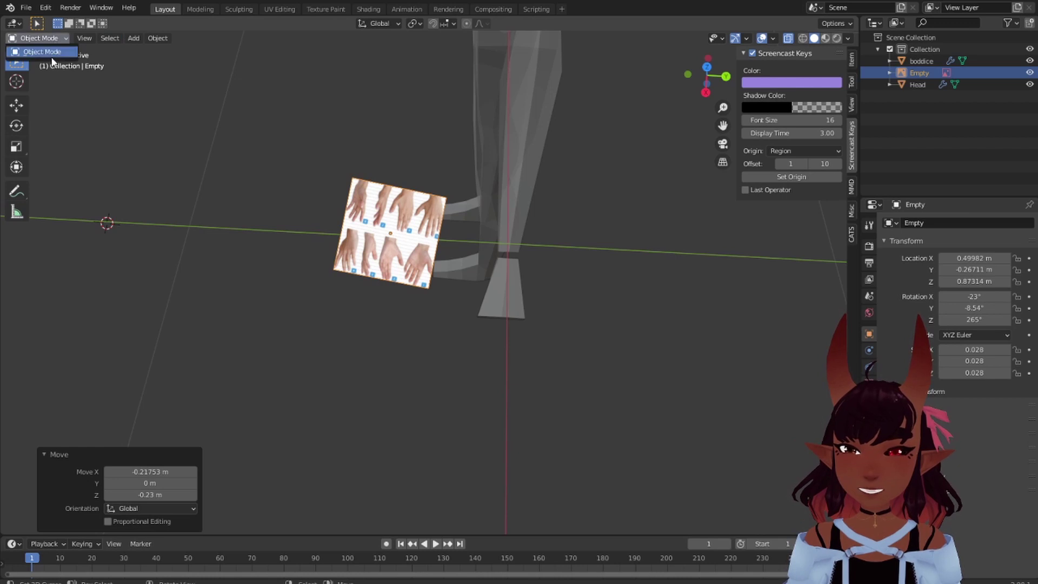
left_click(54, 46)
left_click(58, 39)
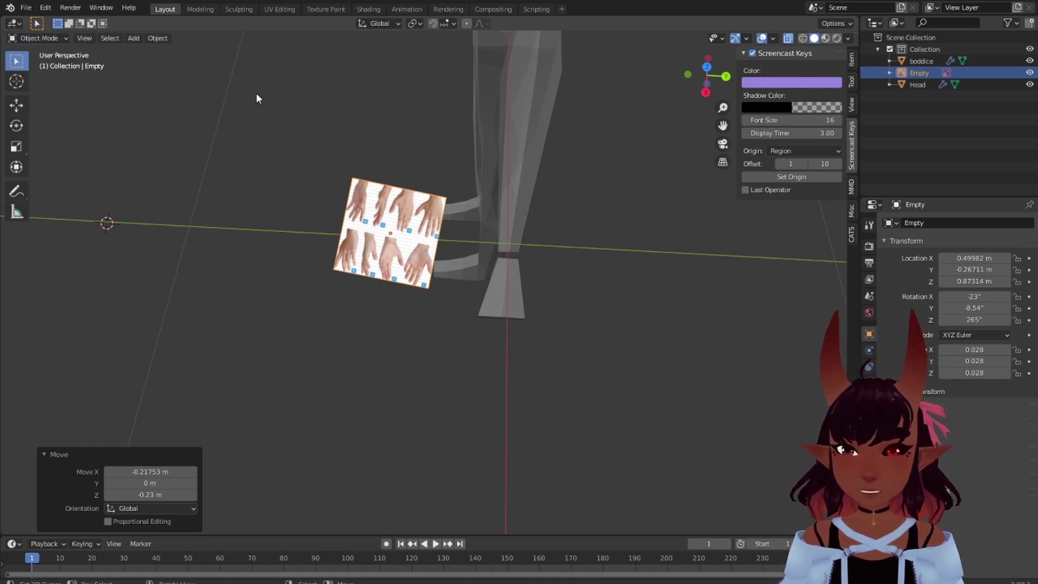
left_click(524, 150)
left_click(62, 38)
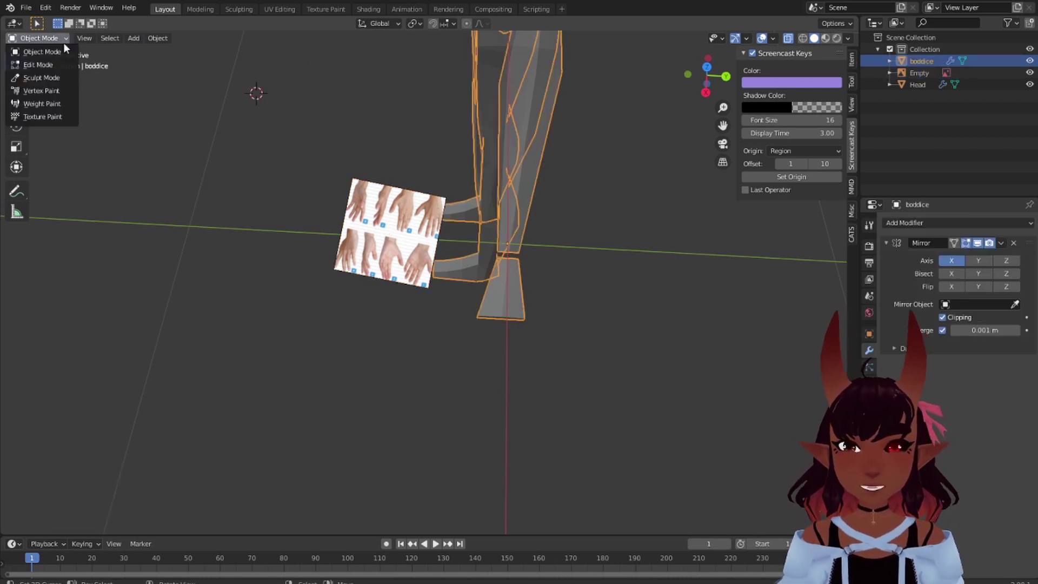
left_click(48, 63)
Dissolve the middle lengthwise edges of the hand block
scroll(569, 274, "up", 2)
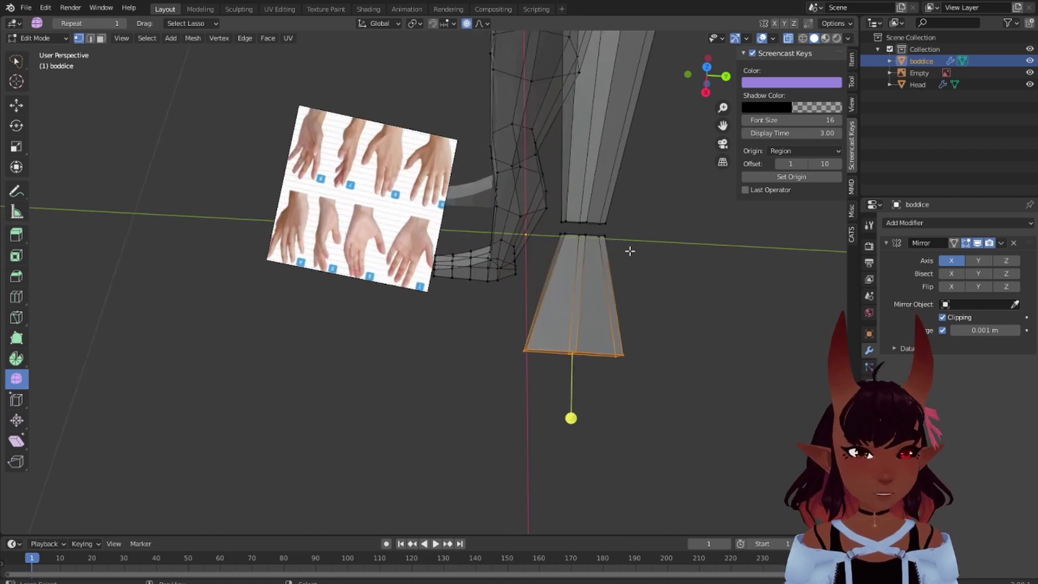
middle_click_drag(628, 248, 469, 281)
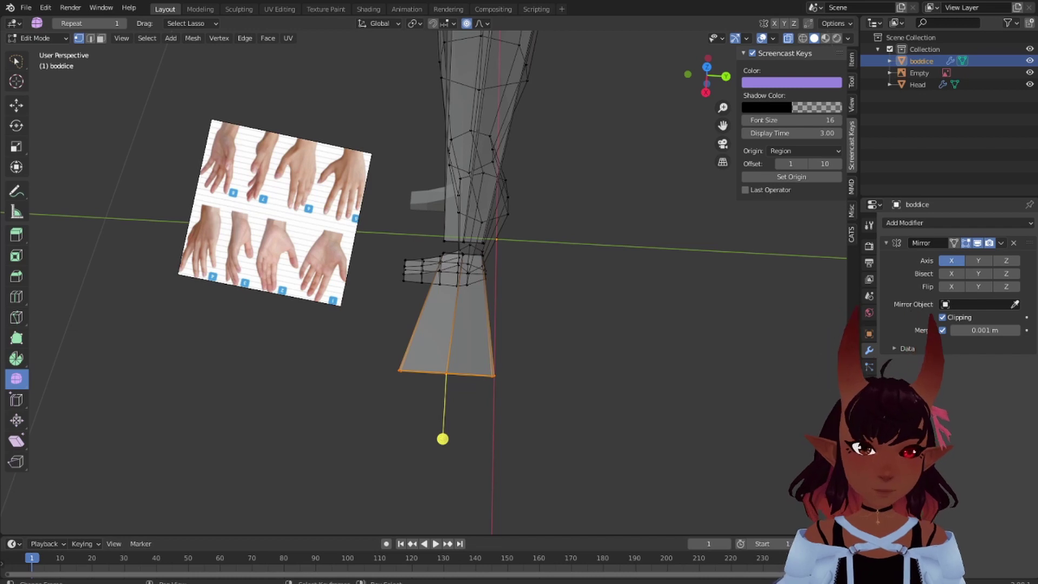
scroll(485, 370, "up", 2)
left_click(461, 385)
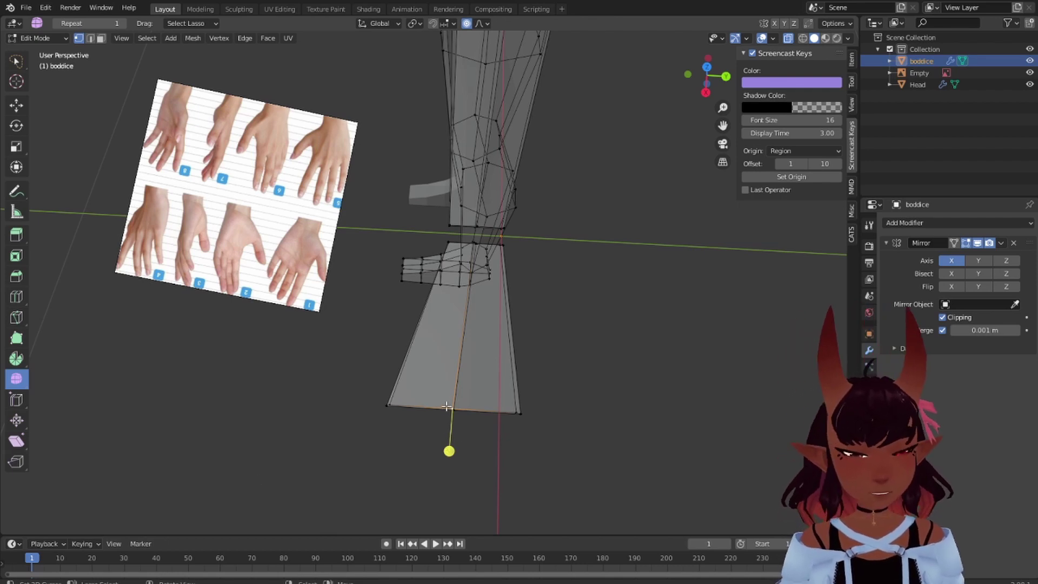
left_click(455, 394, "shift")
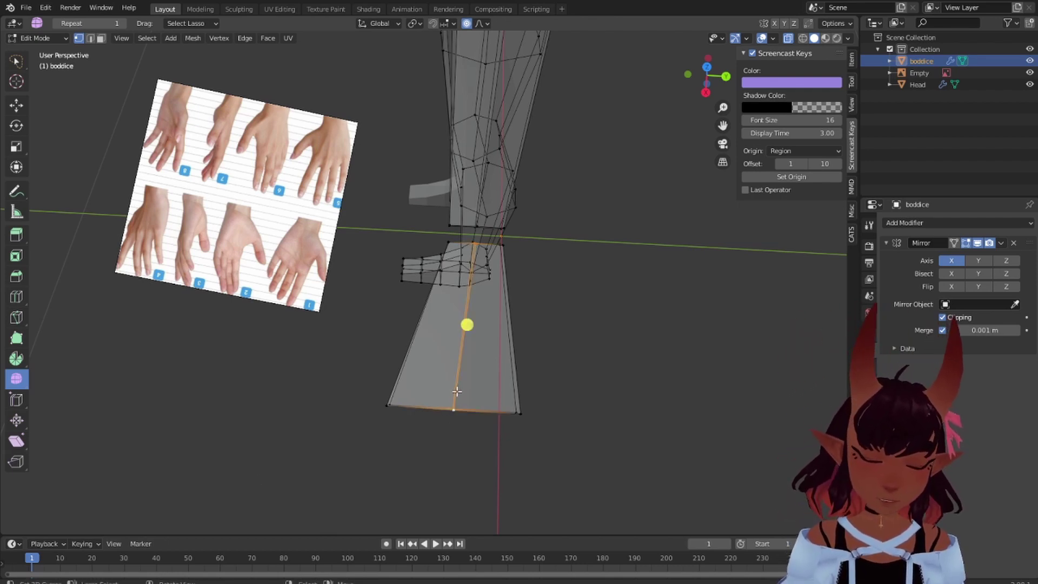
key("x")
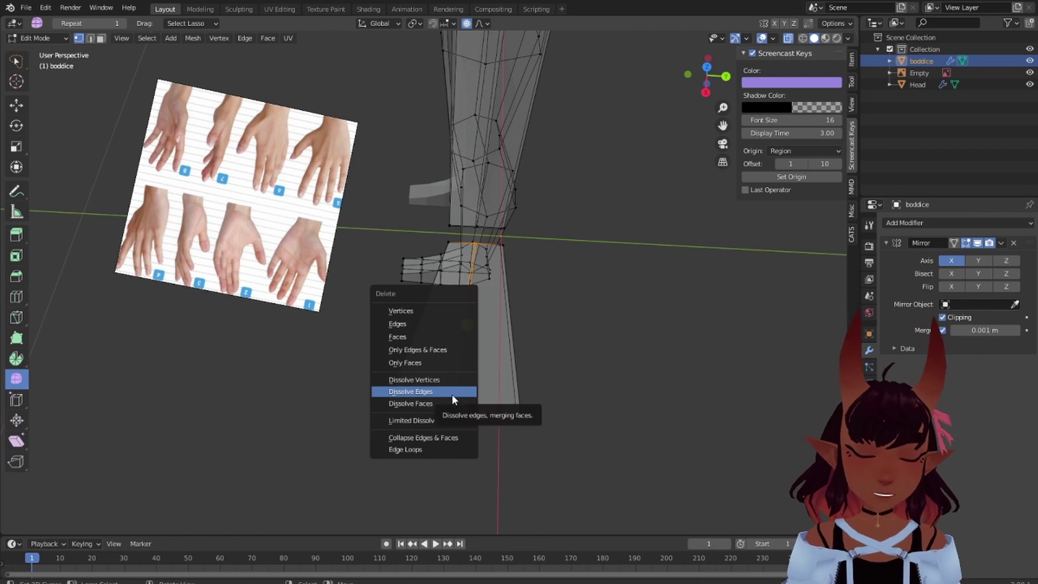
left_click(452, 394)
Delete the two facing end faces at the wrist, one on the hand block and one on the forearm
middle_click_drag(505, 383, 457, 324)
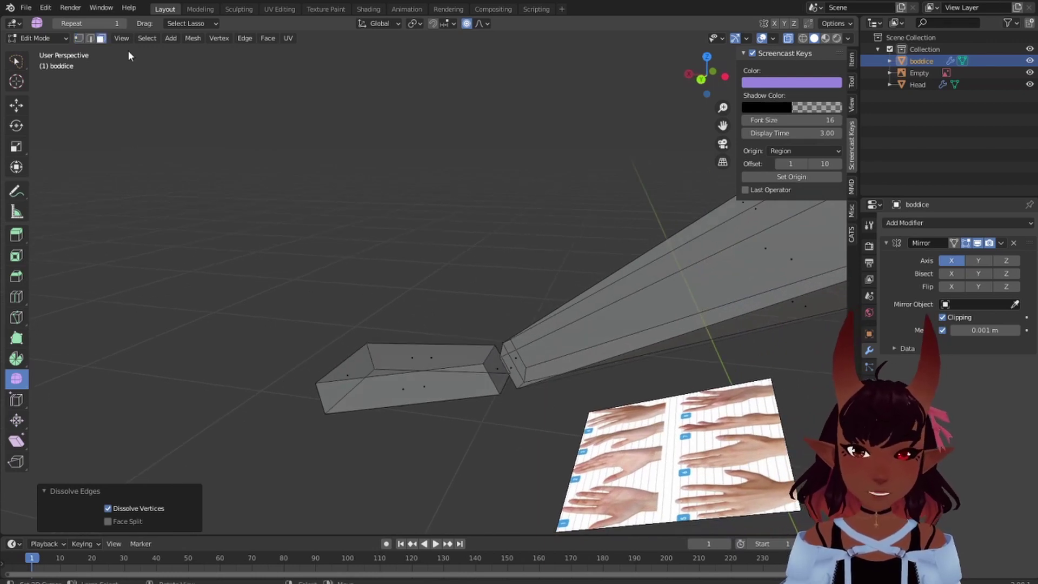
scroll(494, 465, "up", 2)
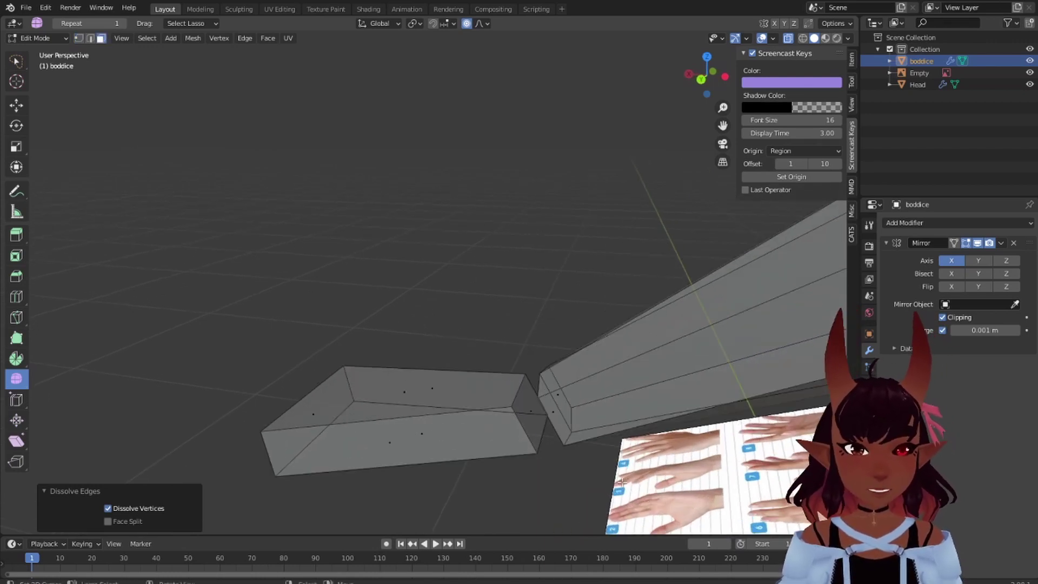
left_click(538, 405)
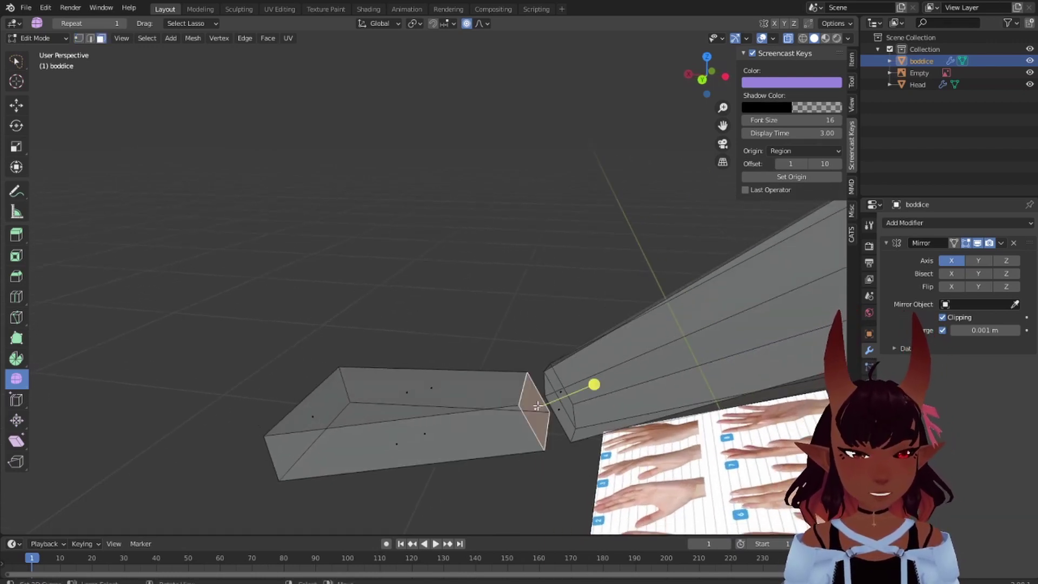
left_click(565, 400, "shift")
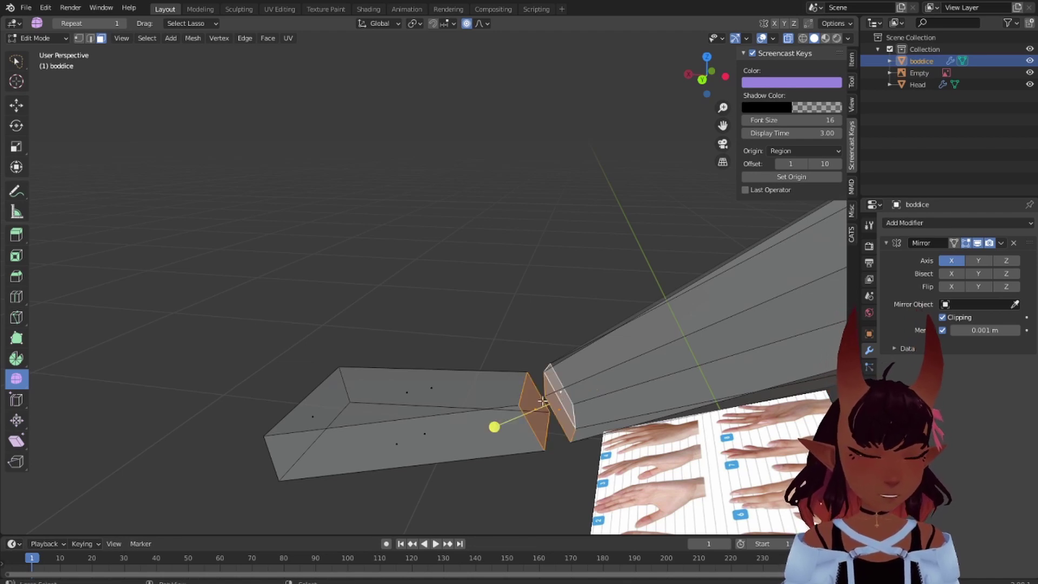
key("x")
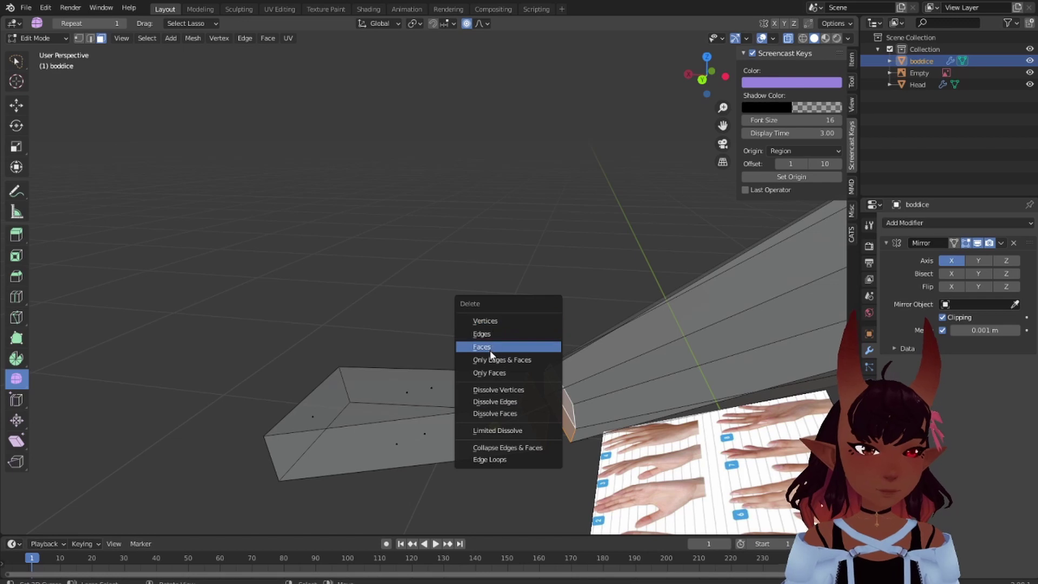
left_click(490, 352)
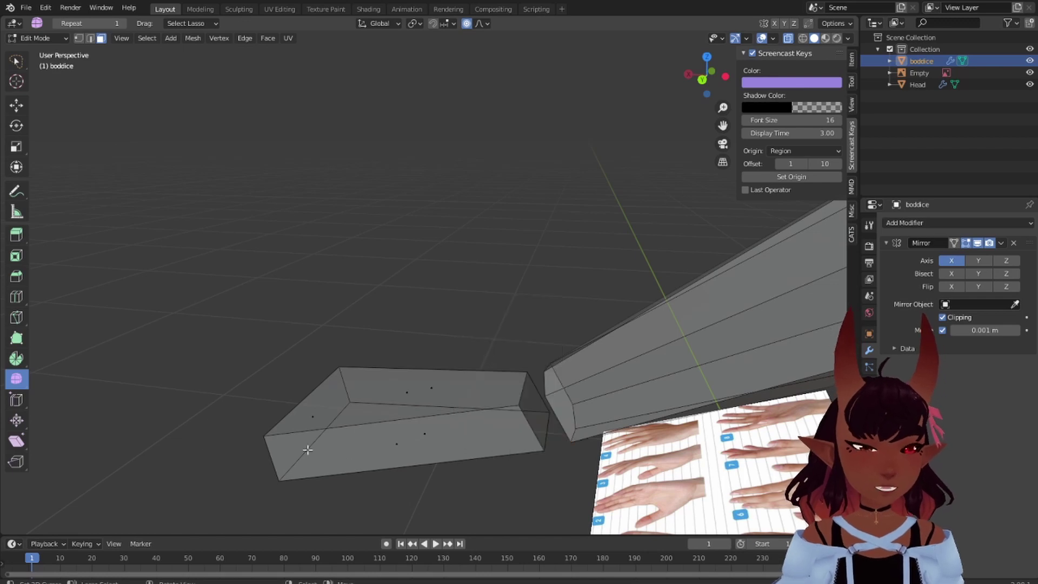
Activate the Loop Cut tool and try a single lengthwise cut through the hand block
middle_click_drag(307, 450, 345, 494)
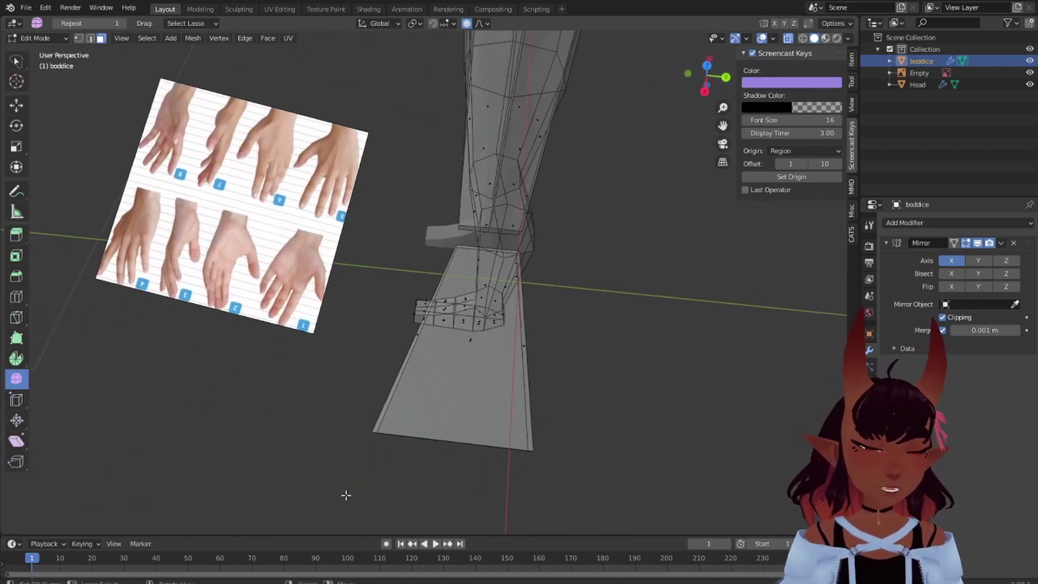
left_click(16, 296)
left_click(504, 394)
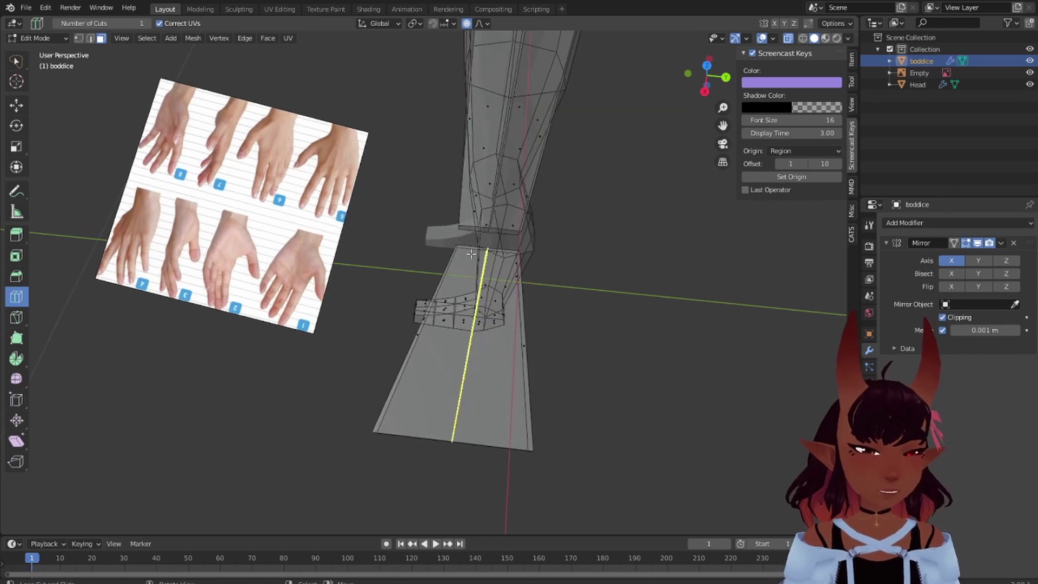
scroll(469, 442, "up", 1)
scroll(469, 442, "down", 1)
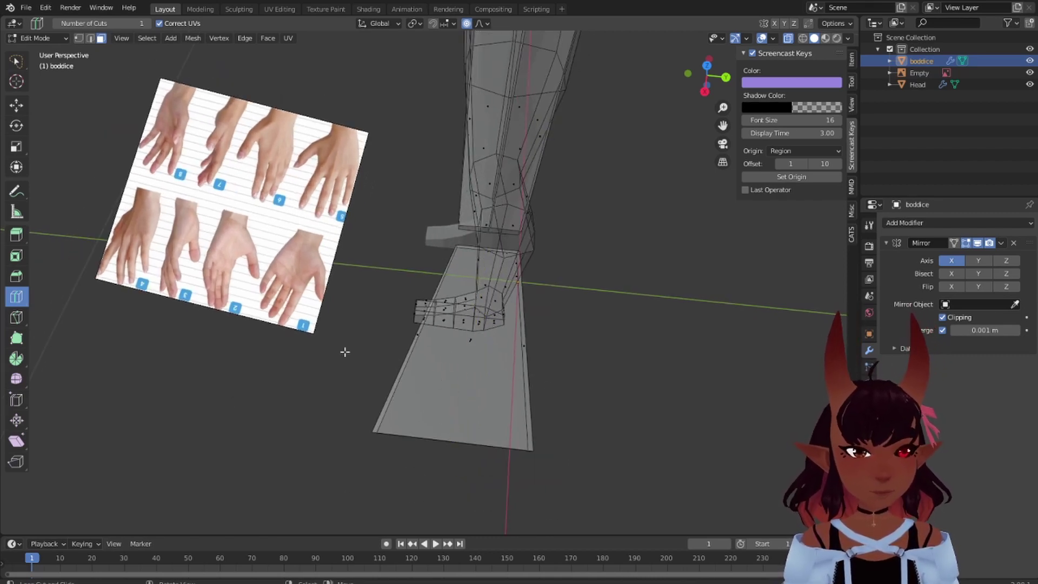
In the Modeling workspace, set the Loop Cut tool's number of cuts to 4 and try it on the forearm
scroll(466, 418, "up", 1)
scroll(466, 417, "down", 3)
scroll(466, 417, "up", 2)
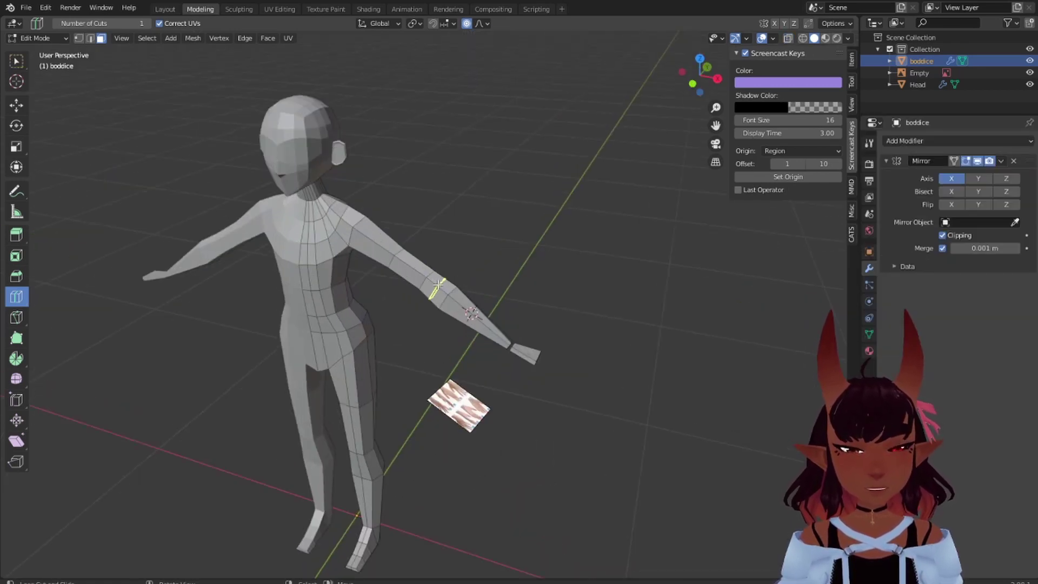
scroll(439, 285, "up", 1)
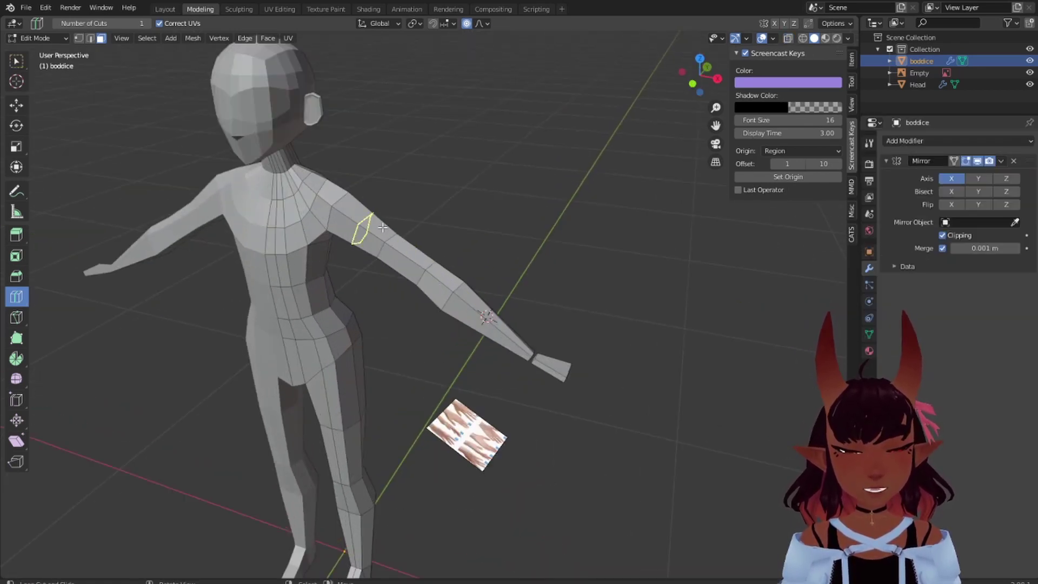
scroll(348, 221, "up", 1)
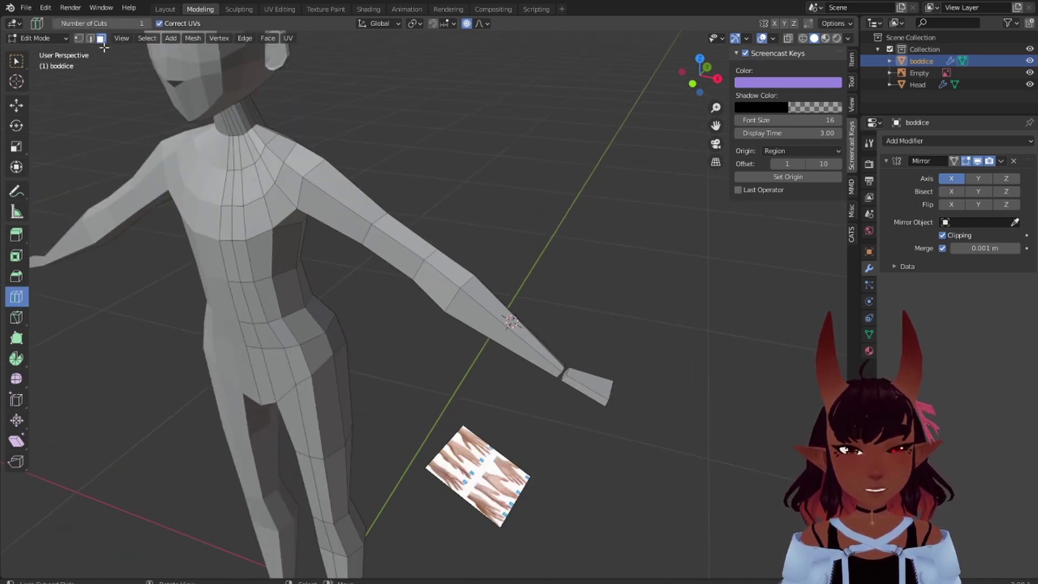
left_click(149, 23)
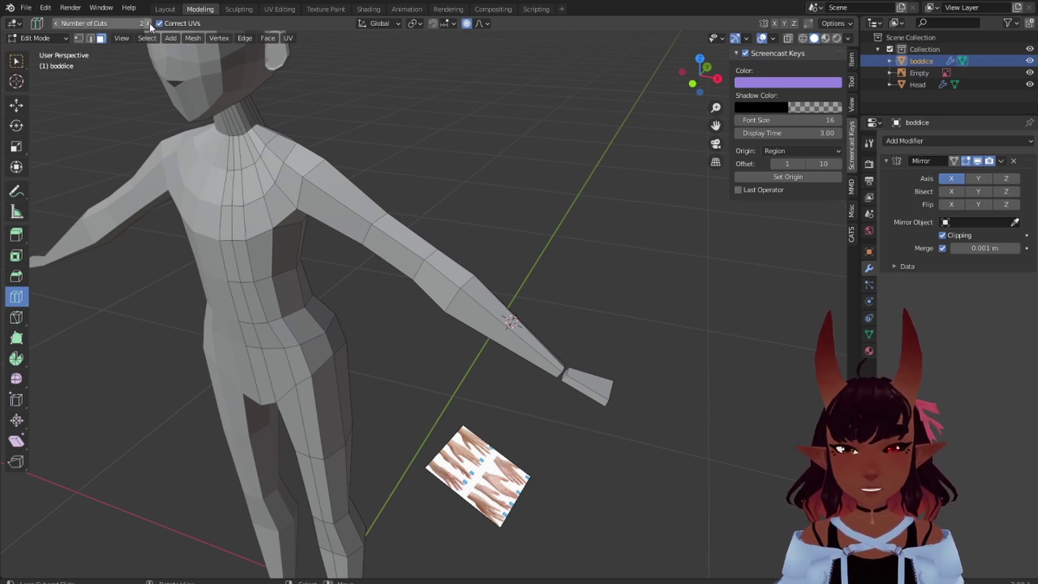
left_click(150, 23)
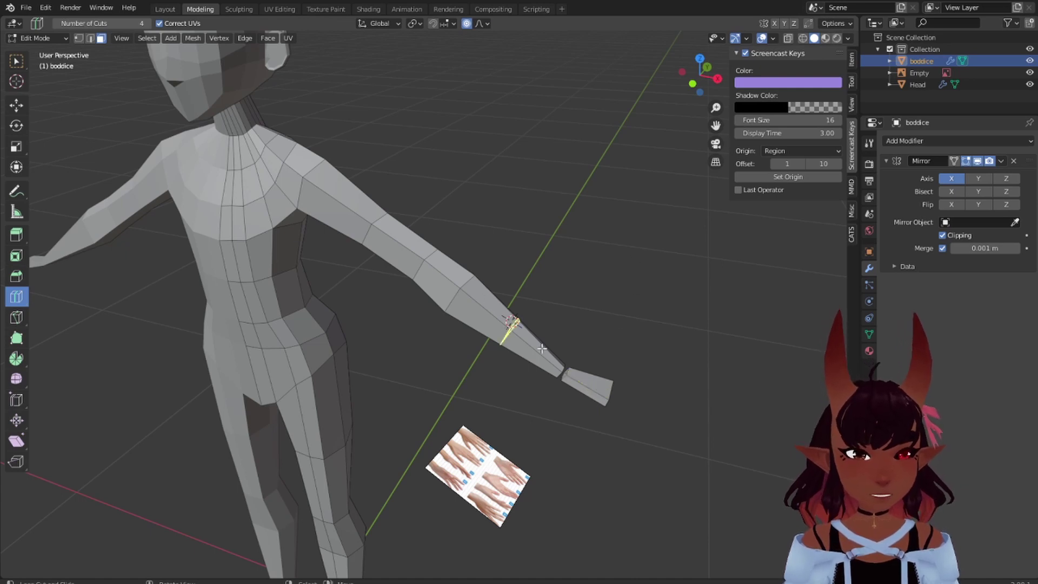
left_click(504, 325)
middle_click_drag(491, 201, 581, 303)
scroll(500, 316, "up", 3)
middle_click_drag(420, 388, 440, 190, "shift")
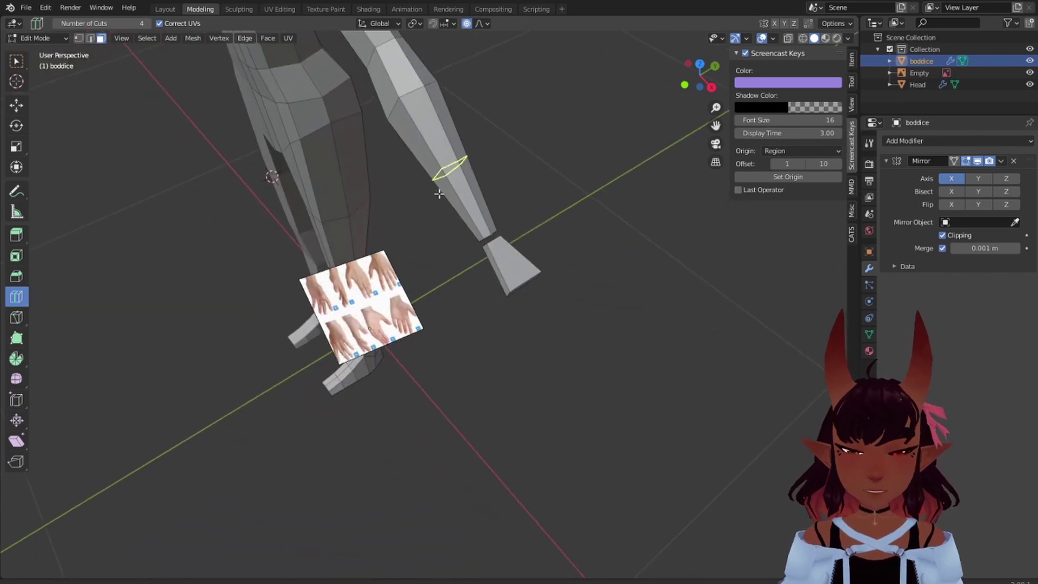
scroll(600, 243, "up", 3)
middle_click_drag(631, 210, 605, 232)
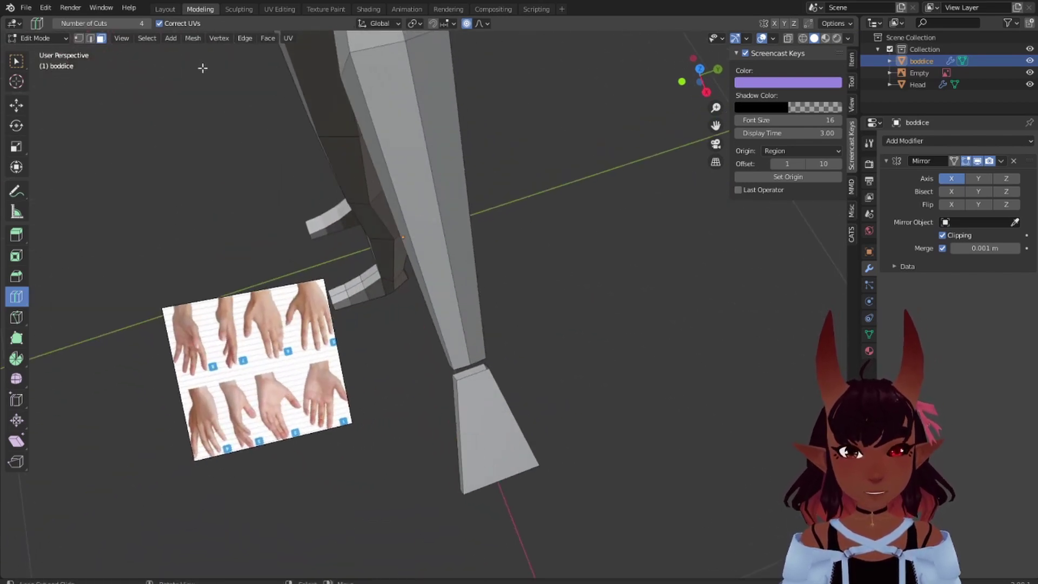
Return to the Layout workspace and put the body mesh back in Edit Mode
left_click(167, 8)
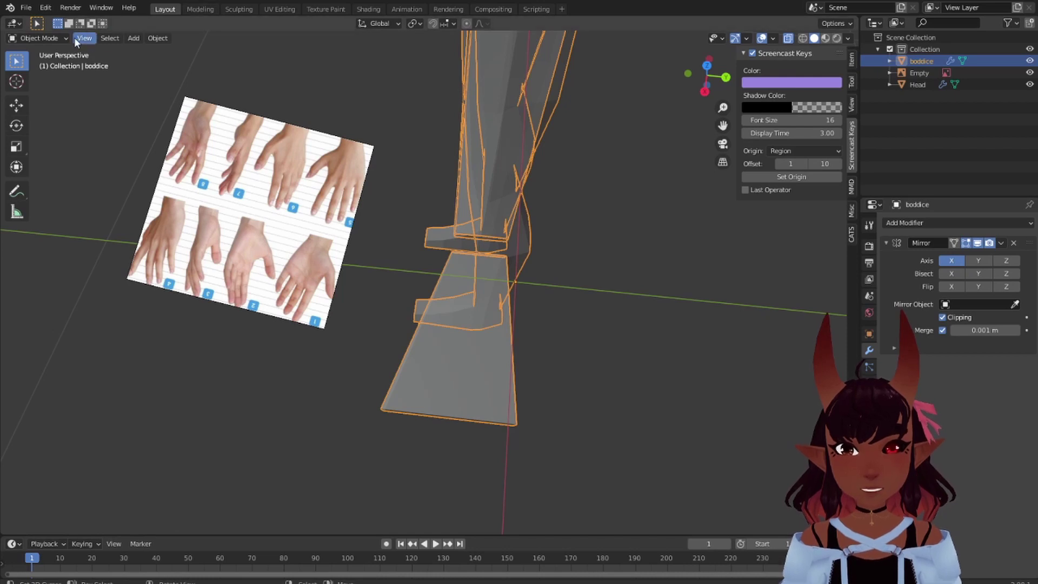
left_click(54, 37)
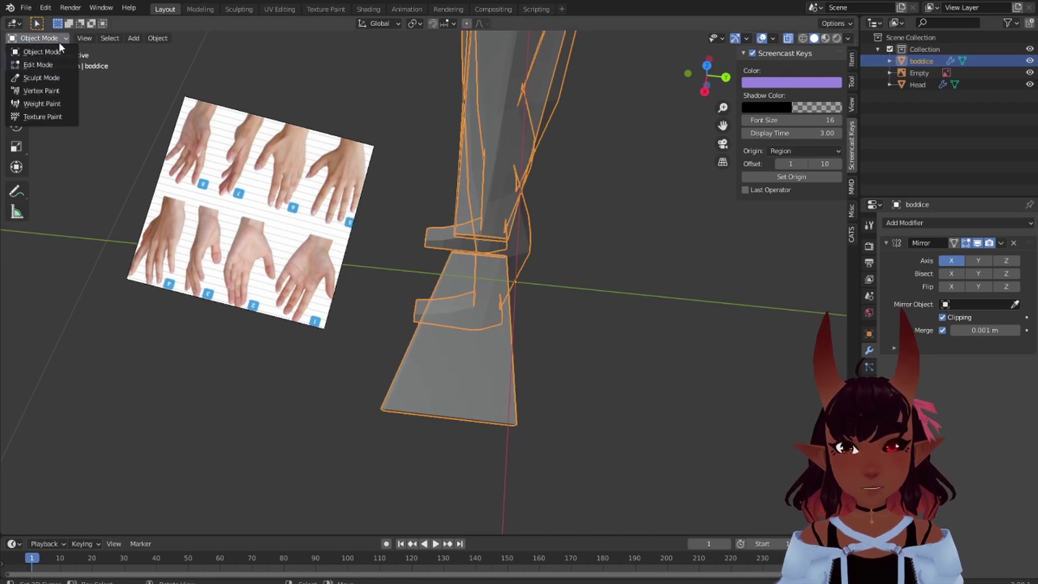
left_click(43, 64)
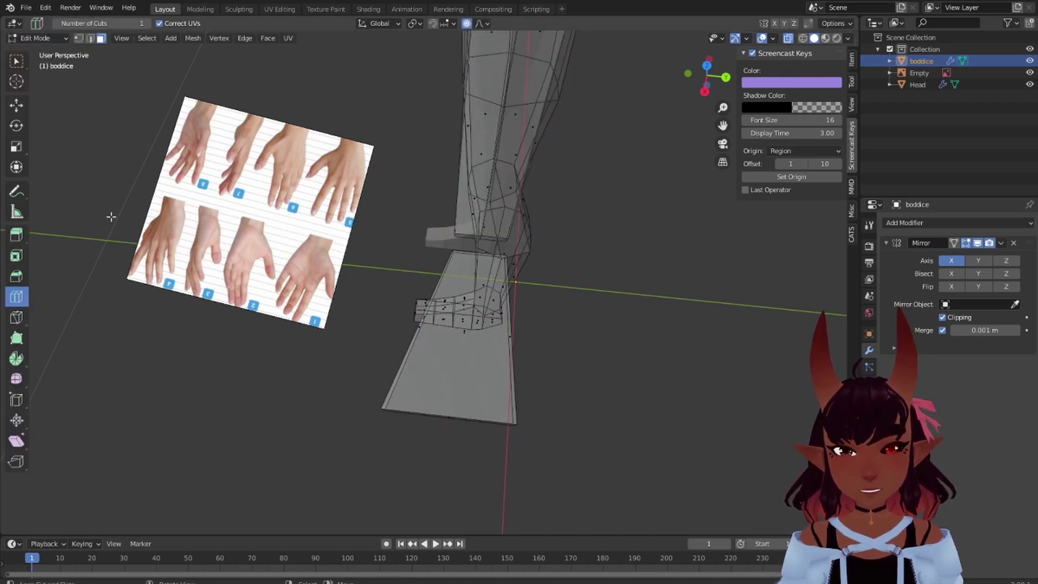
Set the Loop Cut tool's number of cuts to 4 and cut the hand block lengthwise from wrist to fingertip end
left_click(752, 53)
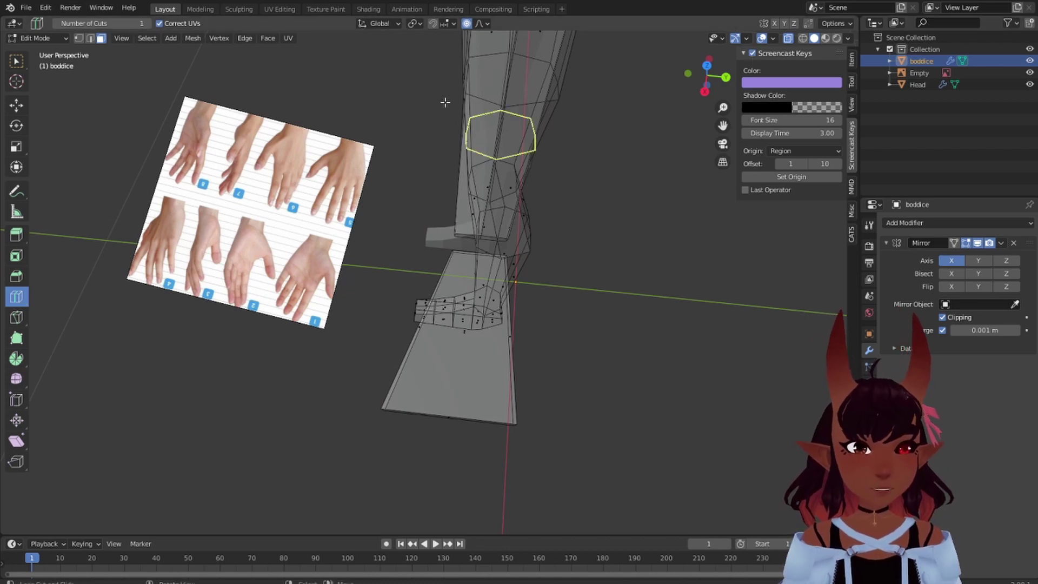
middle_click_drag(259, 306, 195, 220)
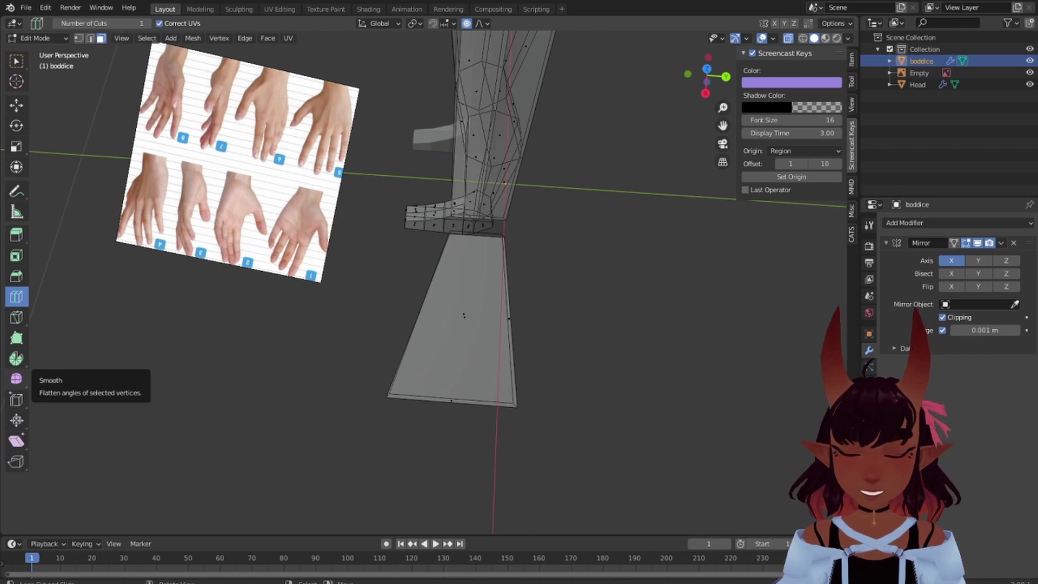
left_click(101, 38)
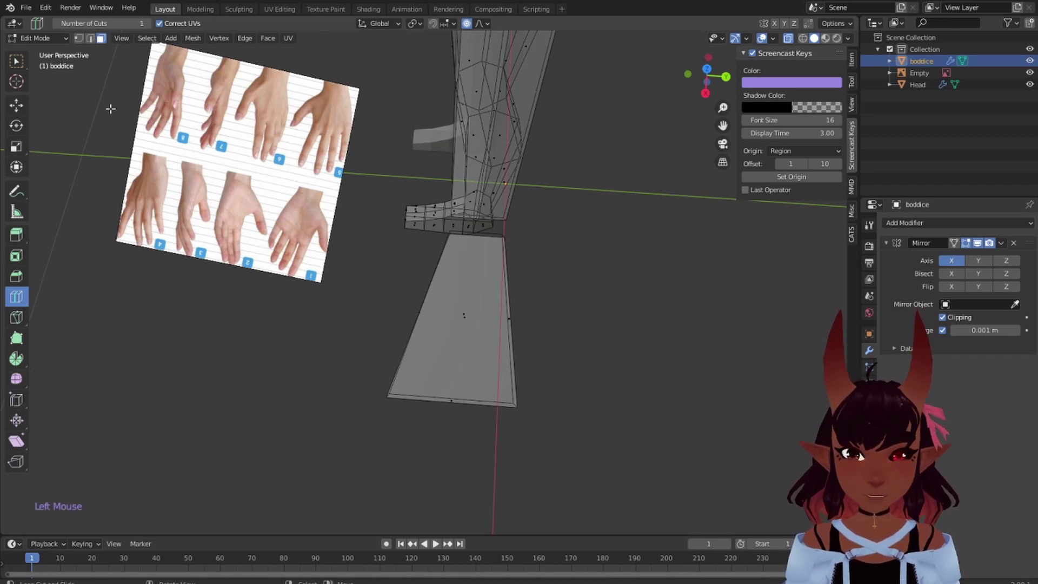
left_click(17, 300)
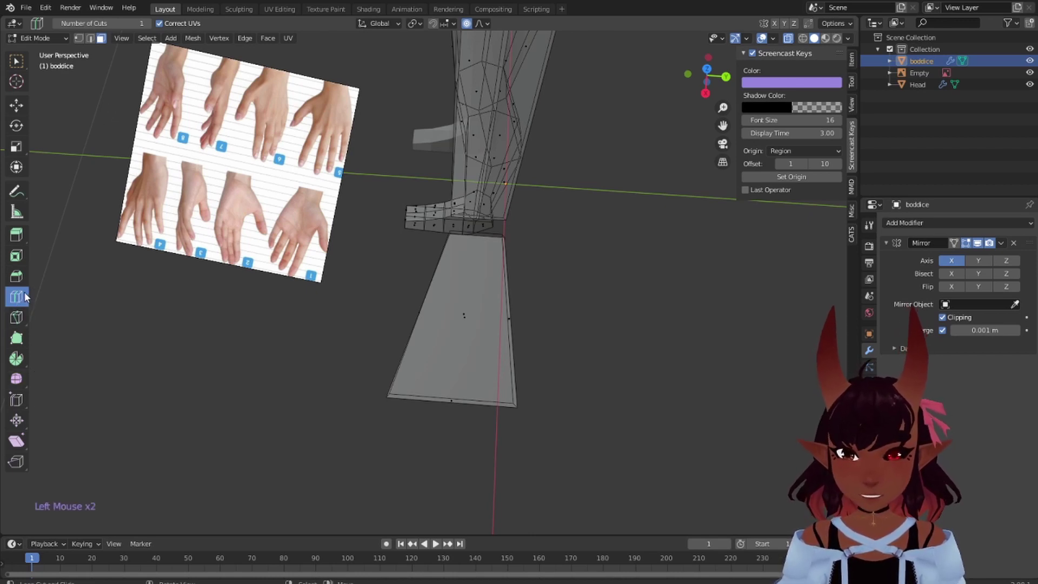
left_click(149, 23)
left_click(149, 24)
left_click(148, 23)
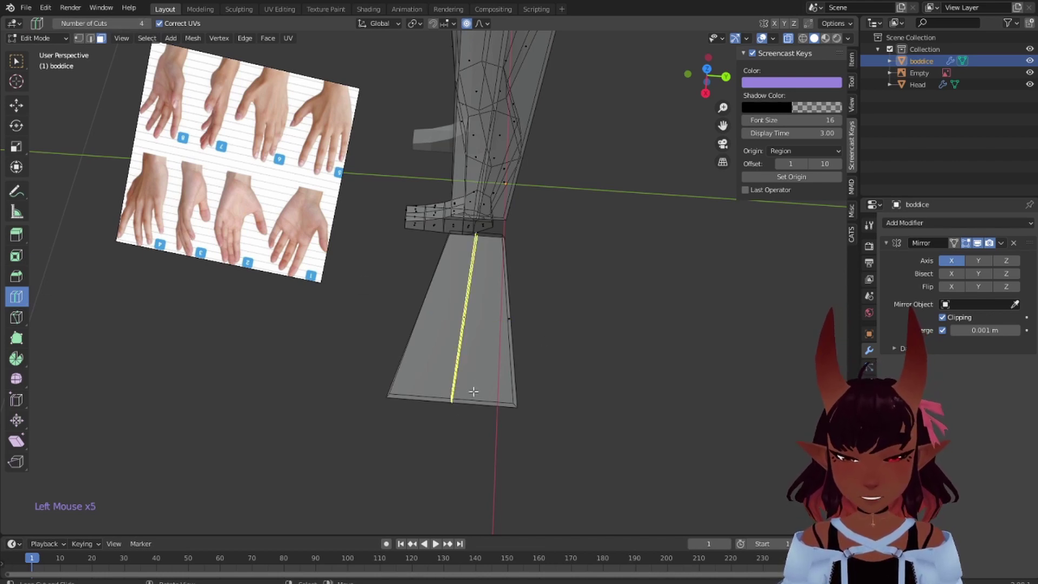
scroll(469, 374, "up", 1)
scroll(470, 375, "down", 1)
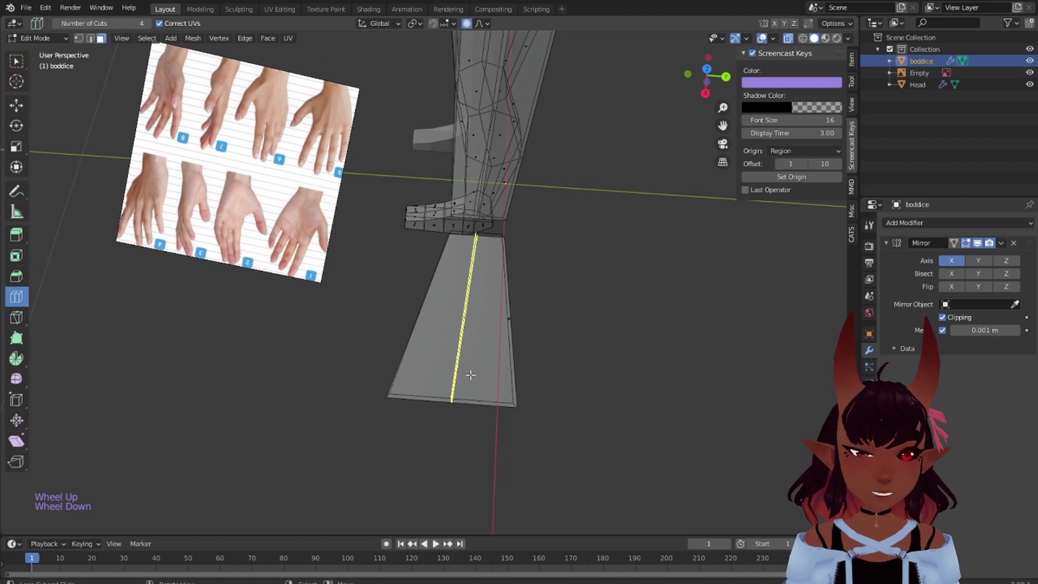
left_click(471, 375)
middle_click_drag(655, 371, 637, 378)
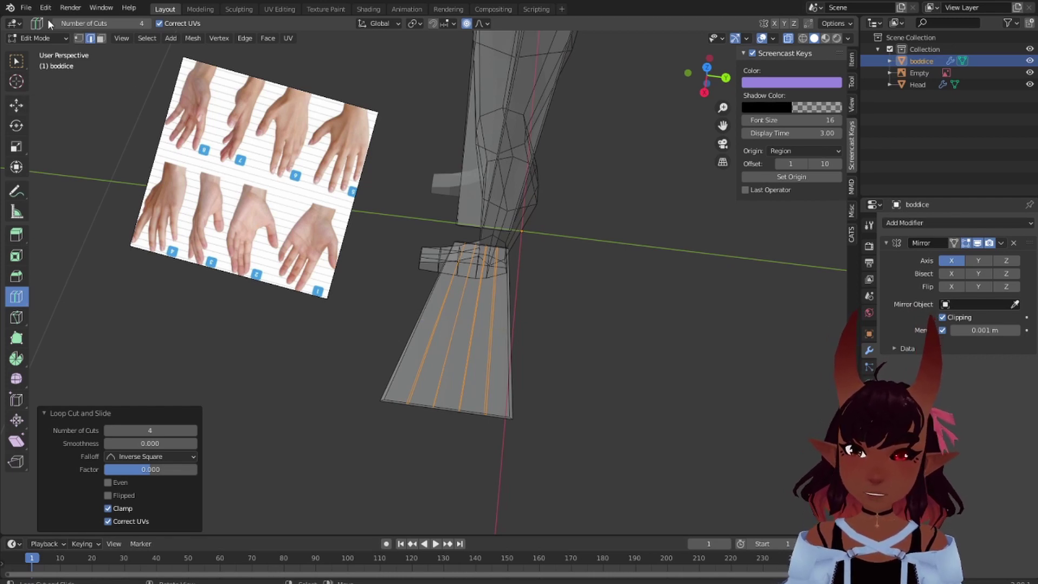
Switch from the Loop Cut tool to Select Lasso and save the project file
left_click(16, 61)
scroll(484, 389, "up", 2)
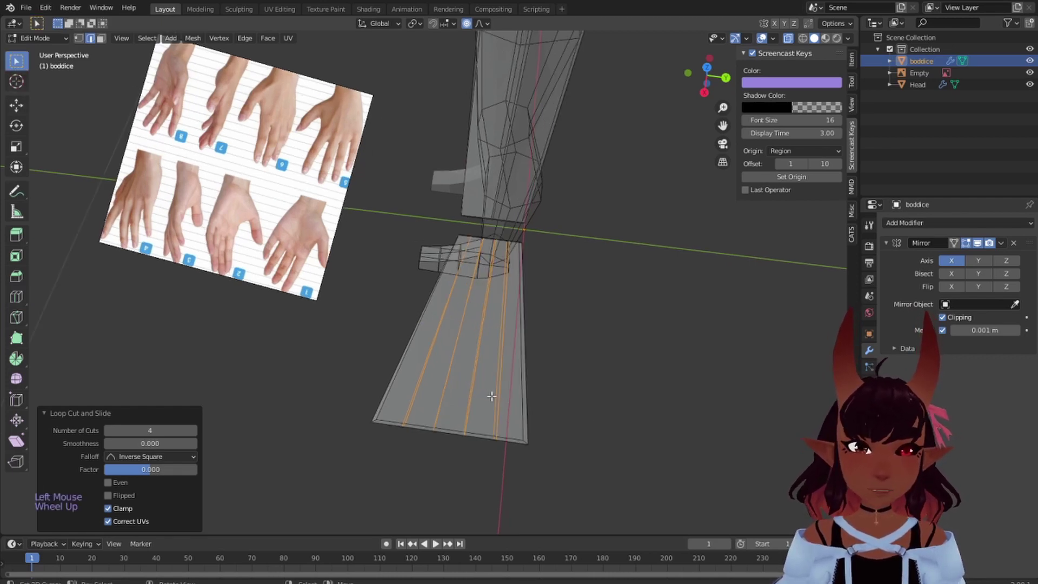
middle_click_drag(504, 395, 499, 321, "shift")
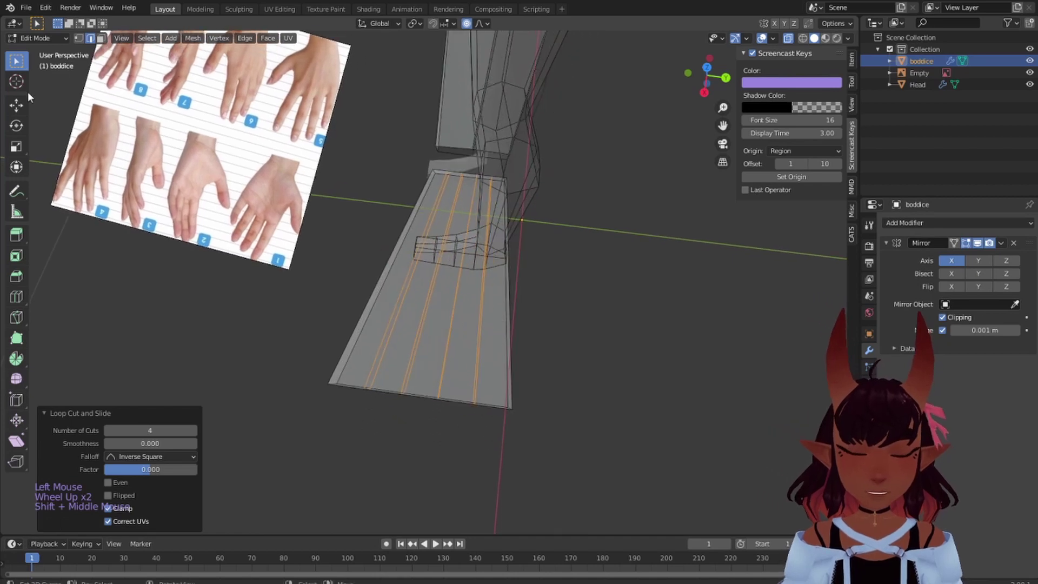
left_click(16, 61)
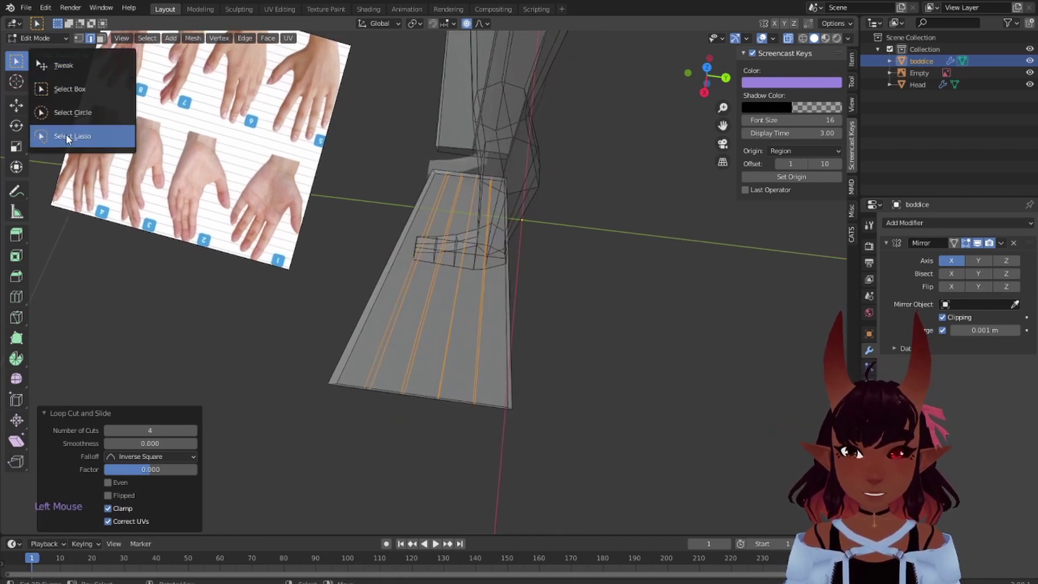
left_click(68, 135)
left_click(26, 8)
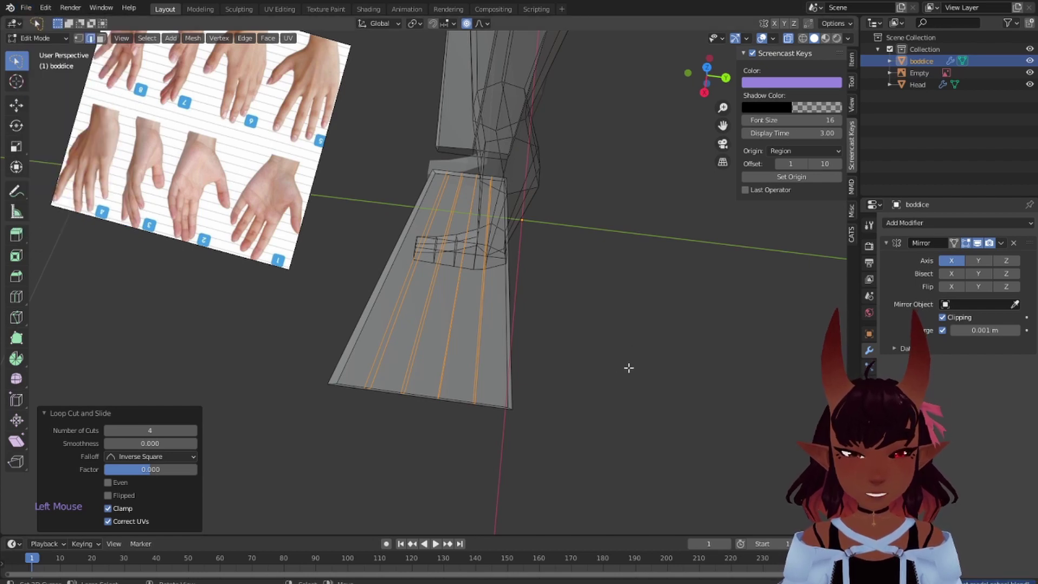
Edge-slide the thumb-side corner edge at the hand block's finger end up toward the wrist by a factor of about 0.772
mouse_move(630, 359)
middle_mouse_down()
mouse_move(619, 363)
mouse_move(636, 368)
middle_mouse_up()
scroll(404, 350, "down", 1)
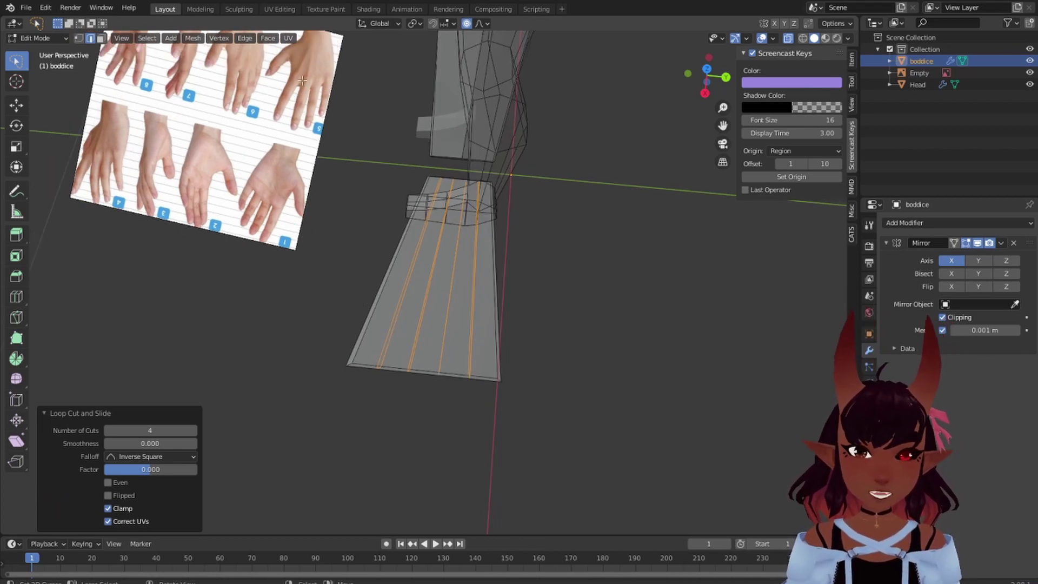
middle_click_drag(358, 128, 333, 179, "shift")
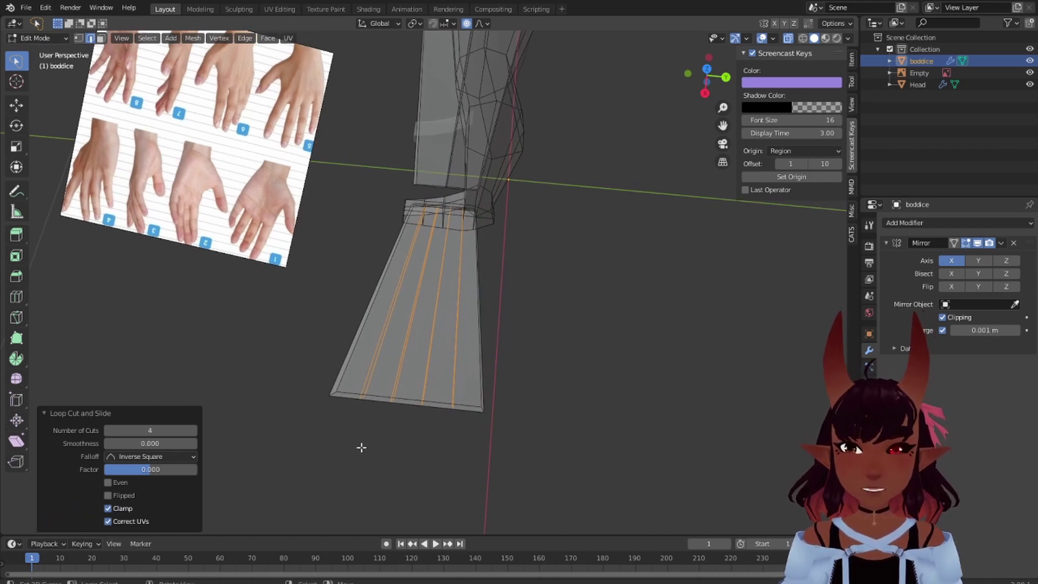
right_click(334, 396)
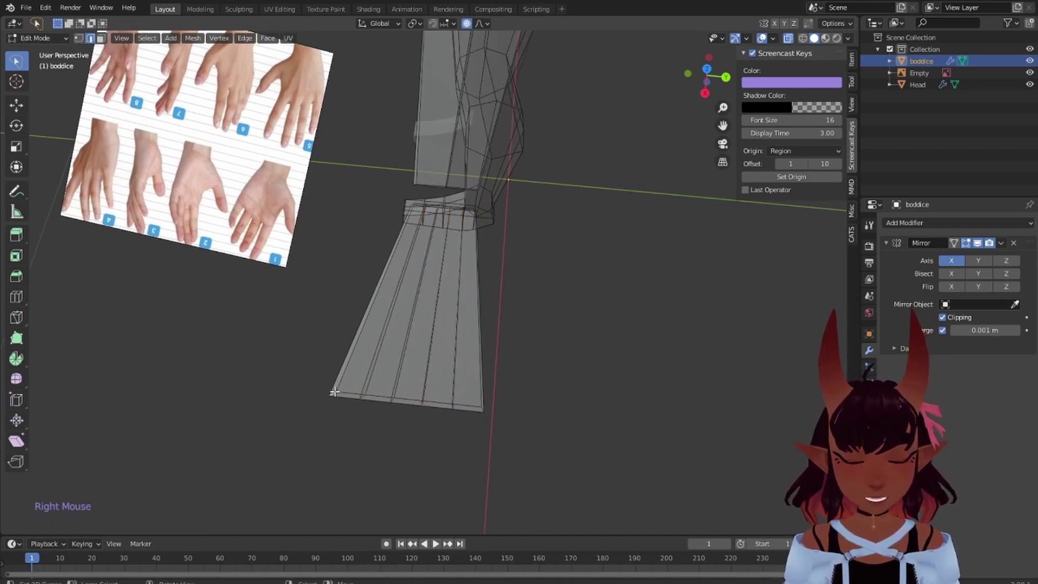
key("g")
key("g")
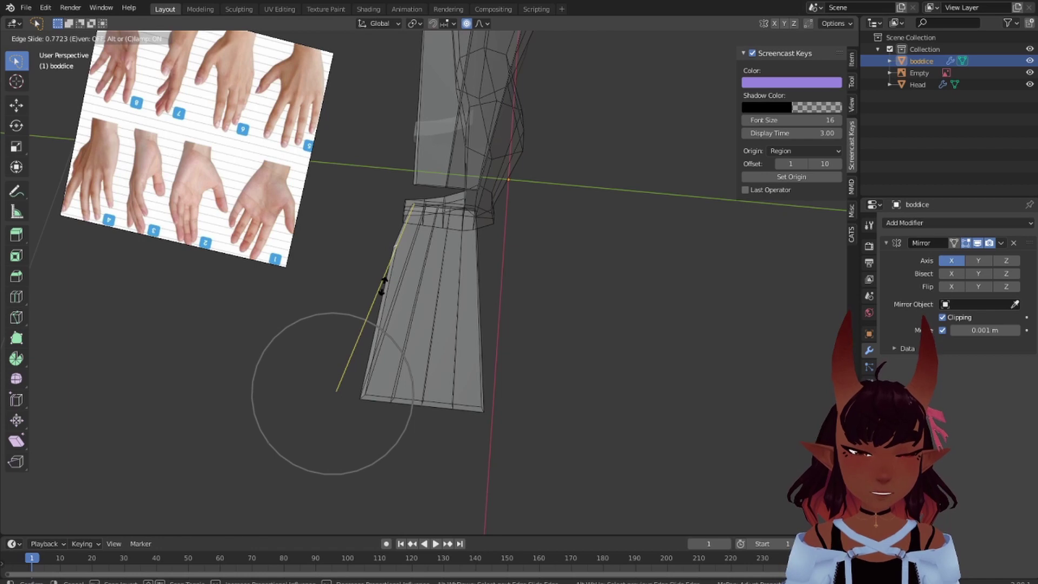
left_click(383, 285)
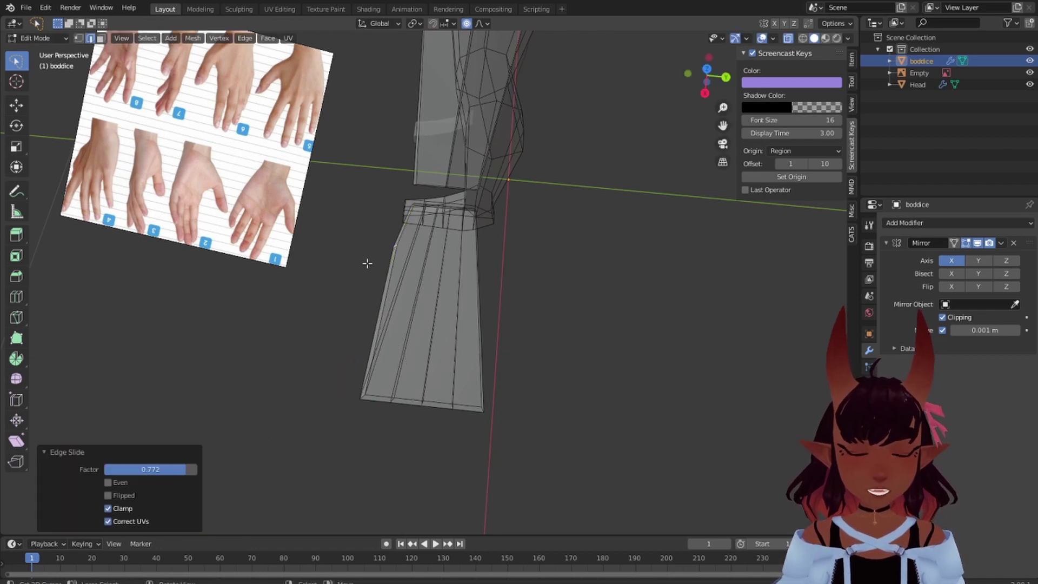
Move the slid thumb-side edge outward about -0.0097 m along global Y, with the proportional editing size reduced to about 0.011
key("g")
key("y")
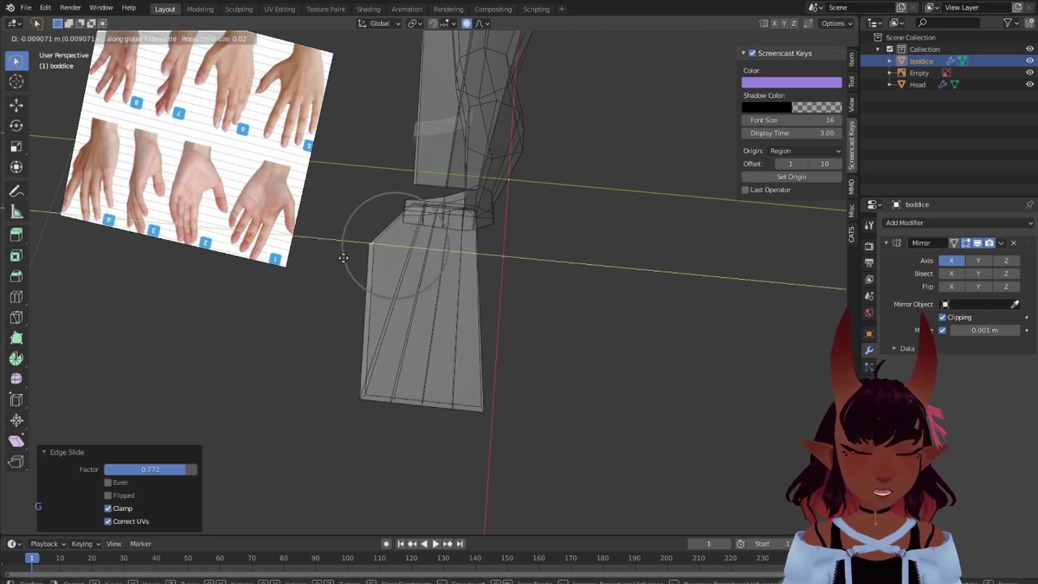
scroll(343, 258, "up", 6)
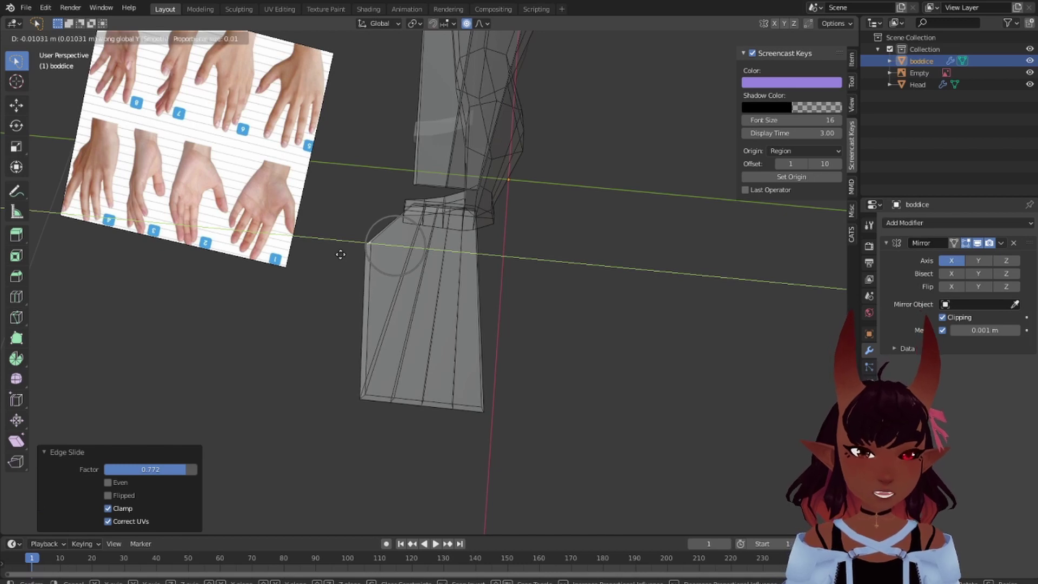
scroll(340, 254, "down", 1)
left_click(343, 254)
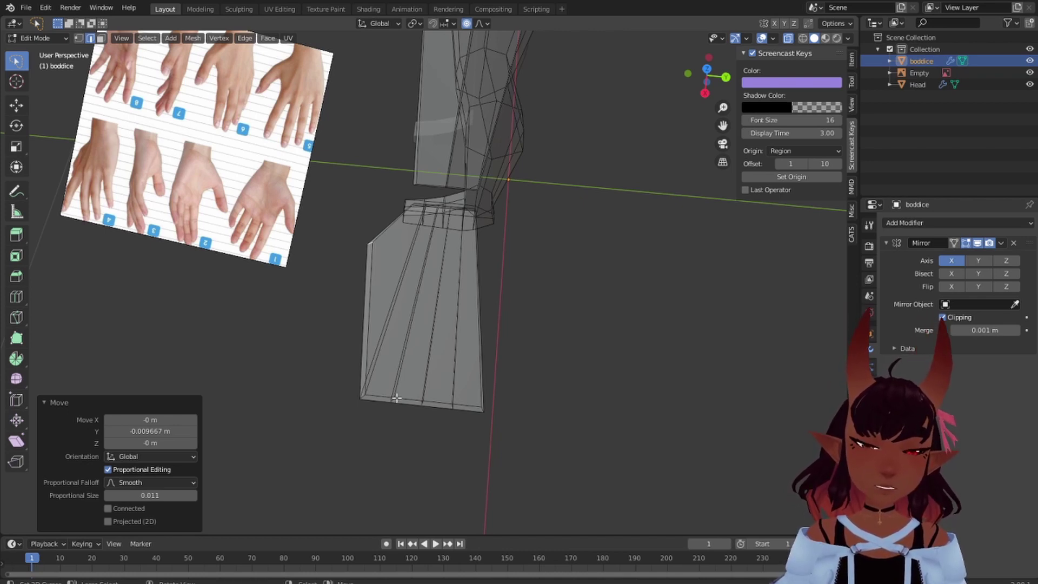
Edge-slide the new lower corner edge on the thumb side up toward the wrist by a factor of about -0.142
right_click(363, 398)
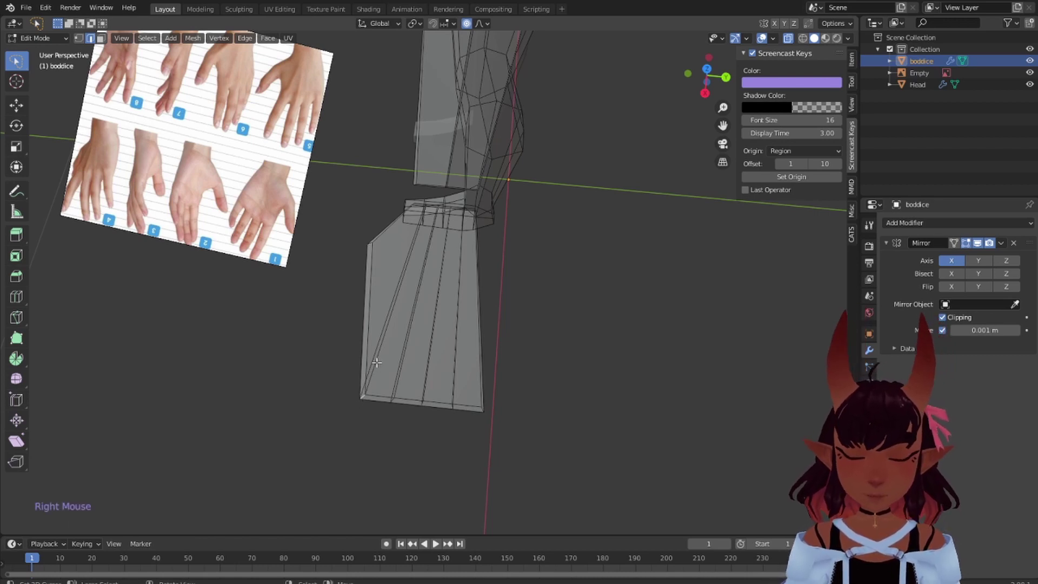
key("g")
key("g")
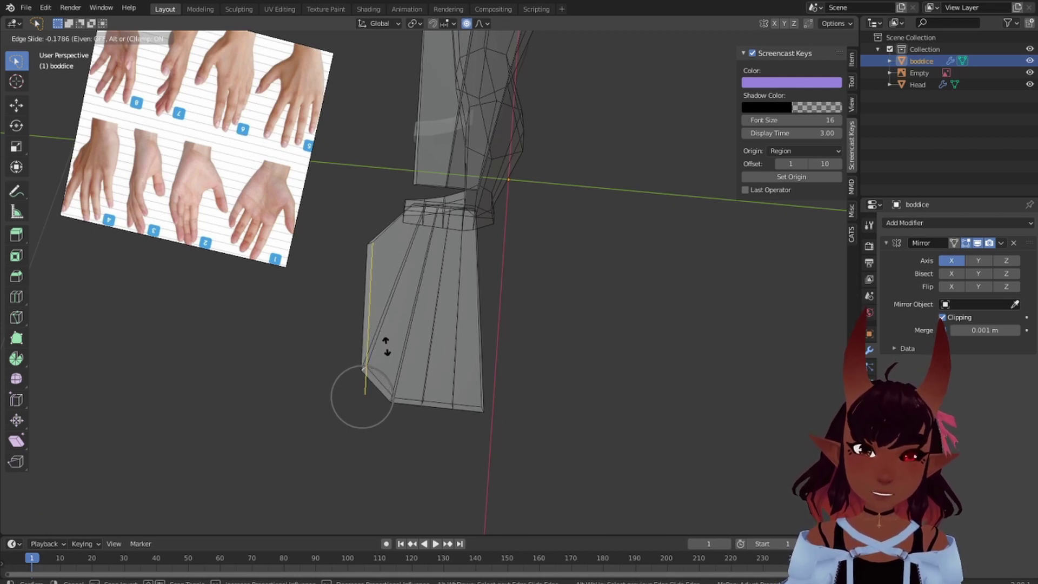
left_click(387, 350)
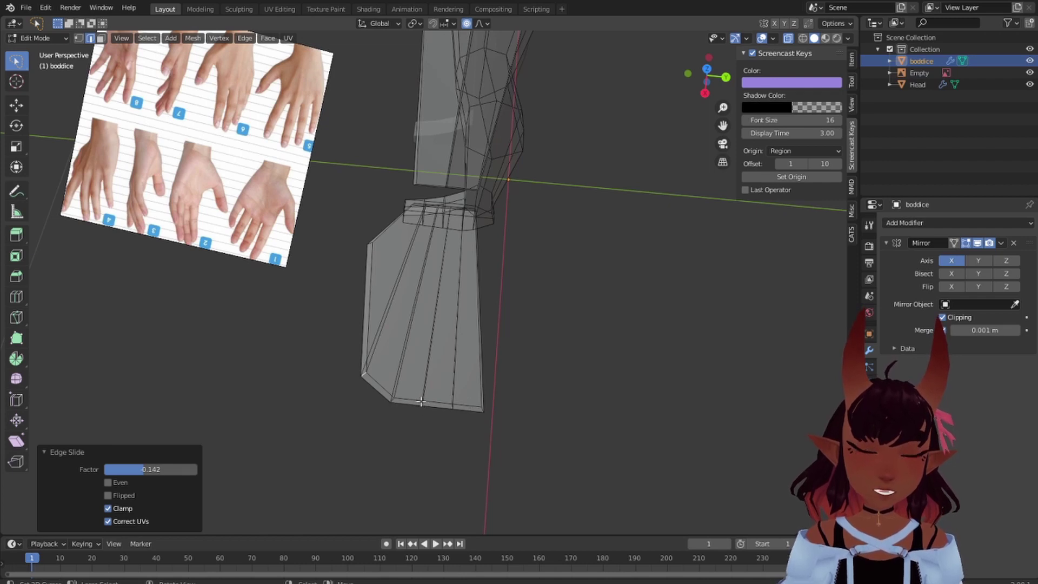
Select the short cross edge at the third finger division of the hand's end face and slide it slightly toward the thumb side
right_click(420, 401)
right_click(422, 402)
right_click(424, 404)
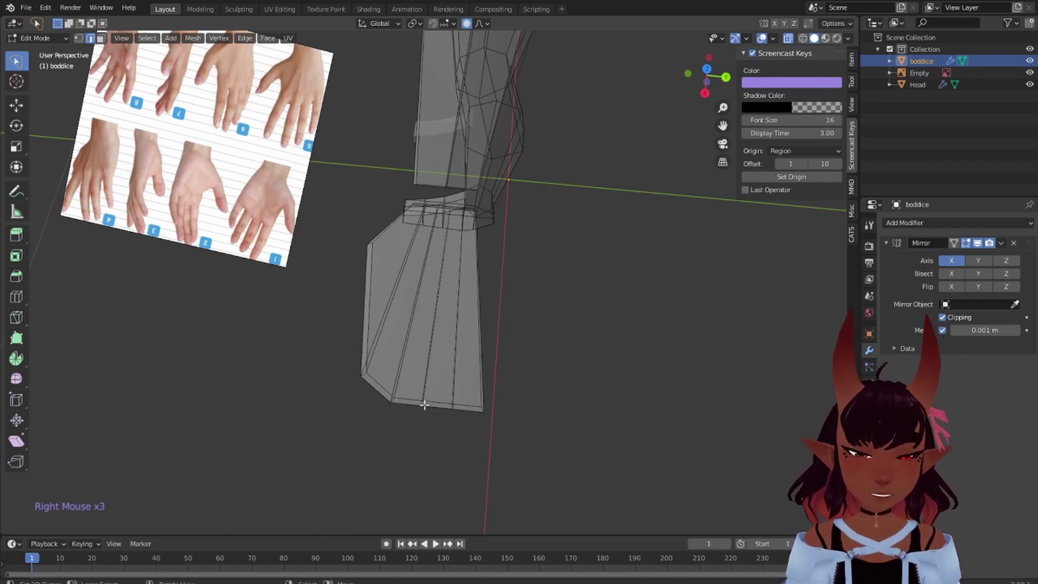
right_click(423, 406)
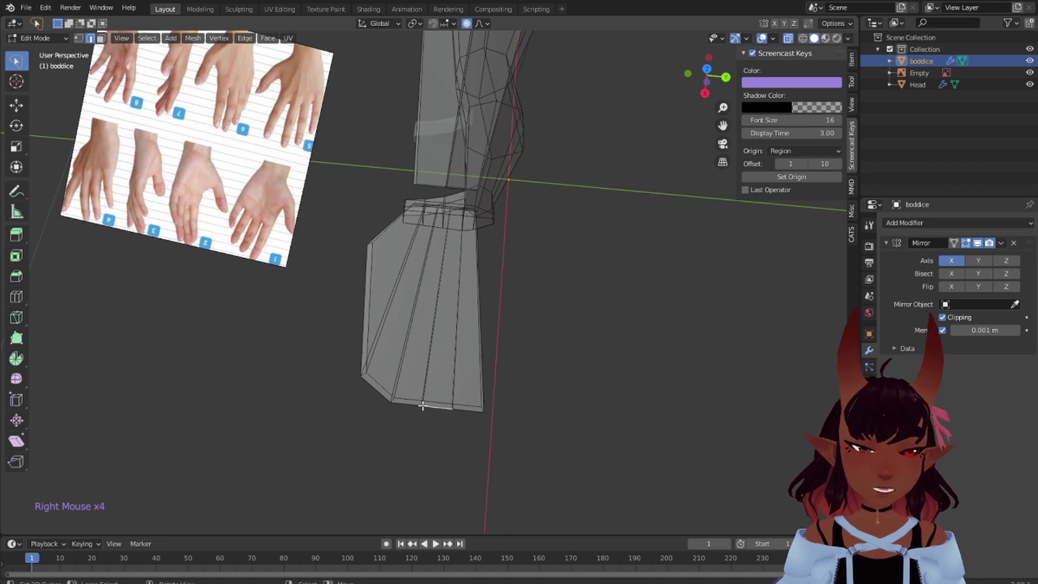
right_click(422, 406)
middle_click_drag(394, 424, 481, 439)
right_click(479, 429)
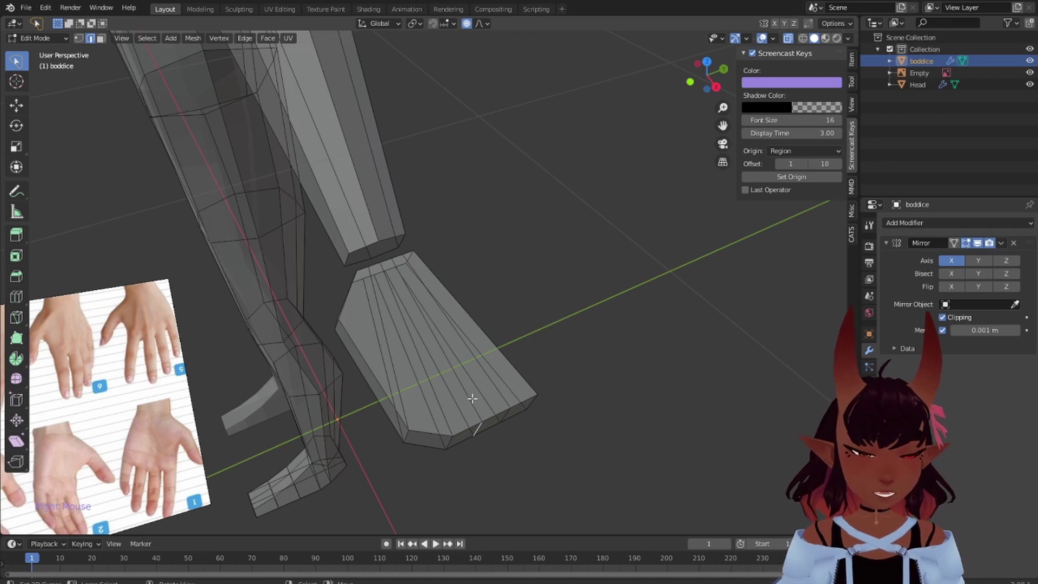
key("g")
key("g")
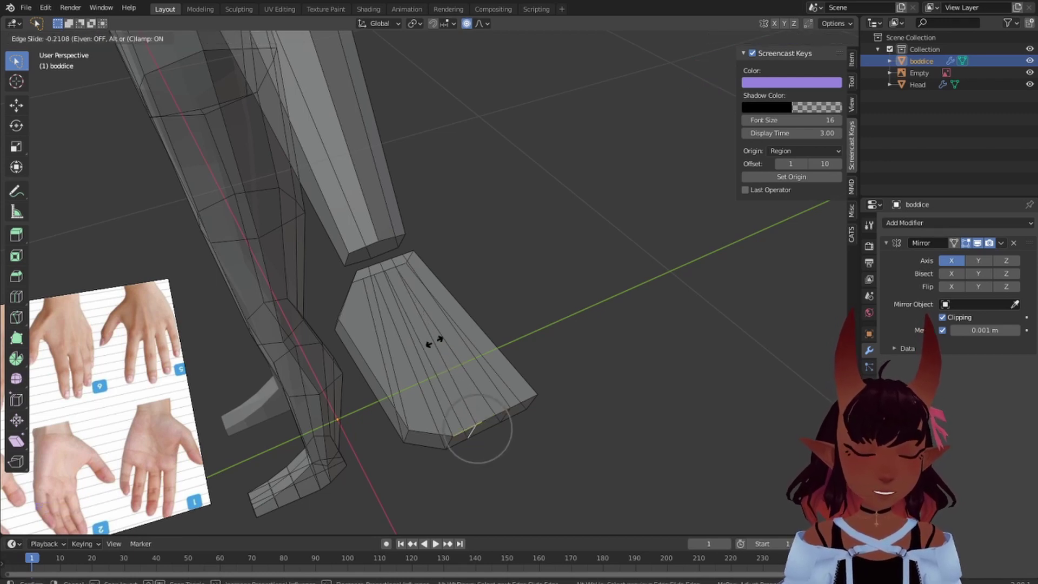
left_click(434, 341)
middle_click_drag(437, 344, 612, 382)
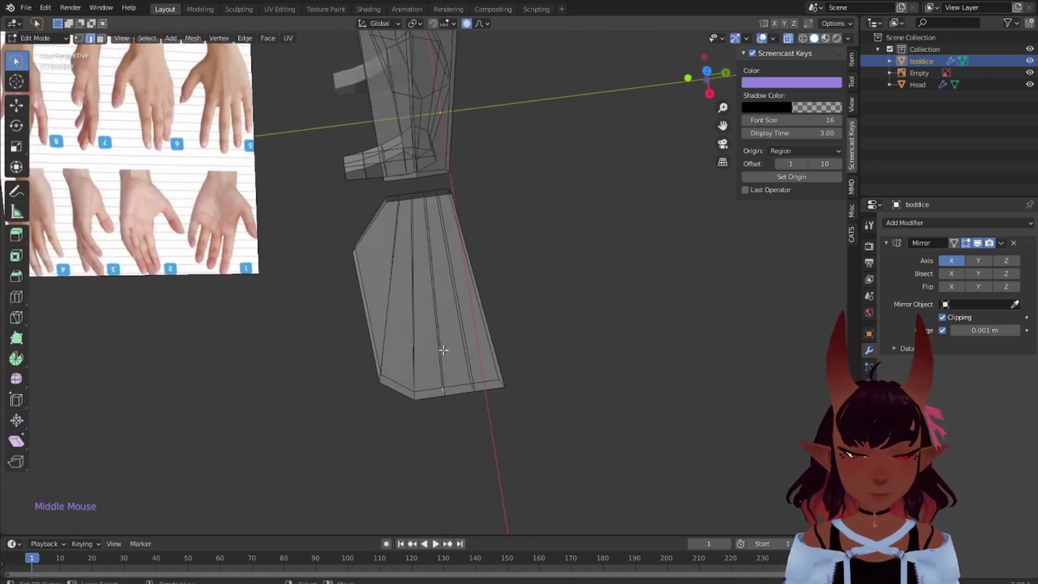
key("g")
key("g")
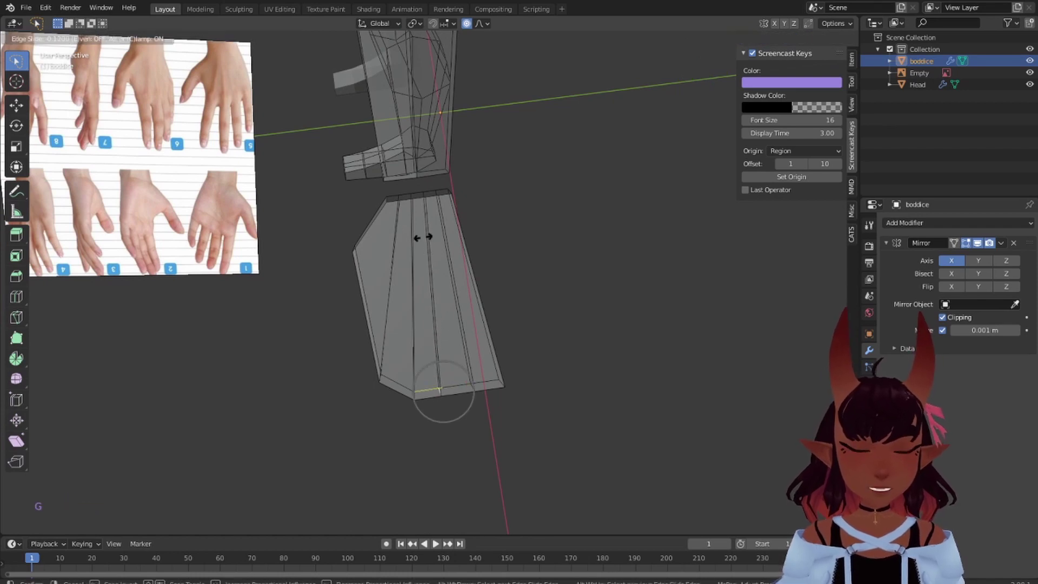
left_click(429, 262)
Edge-slide the little-finger-side corner edge of the hand's end face up toward the wrist by a factor of about 0.14
mouse_move(643, 310)
middle_mouse_down()
mouse_move(630, 281)
mouse_move(629, 307)
middle_mouse_up()
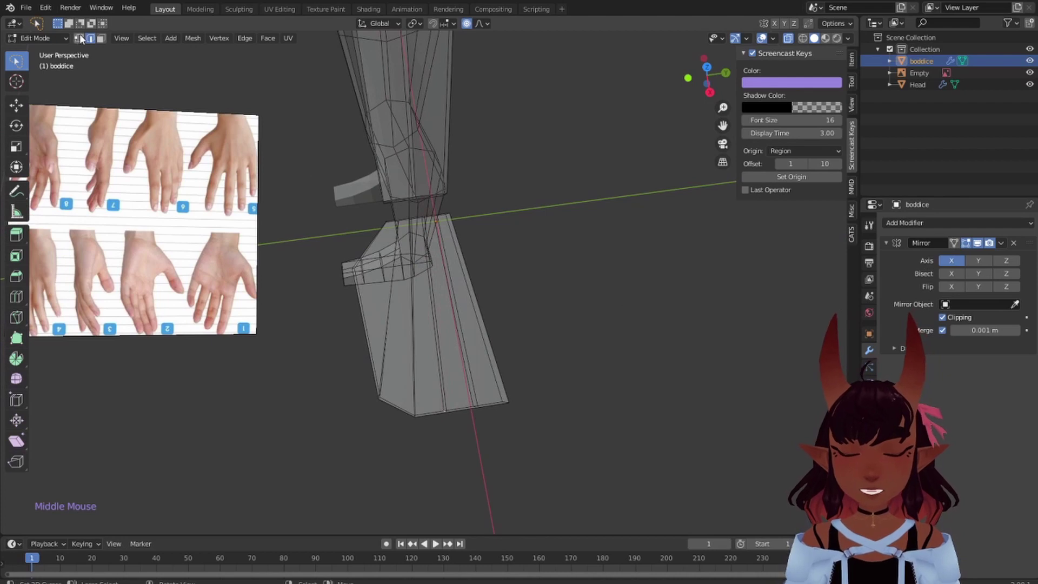
right_click(507, 400)
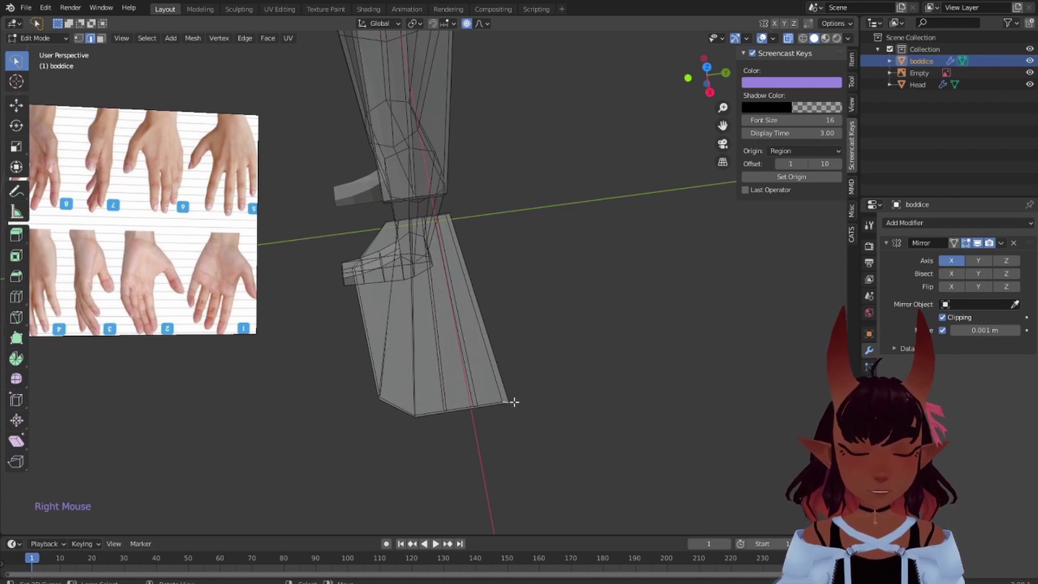
middle_click_drag(510, 399, 560, 431)
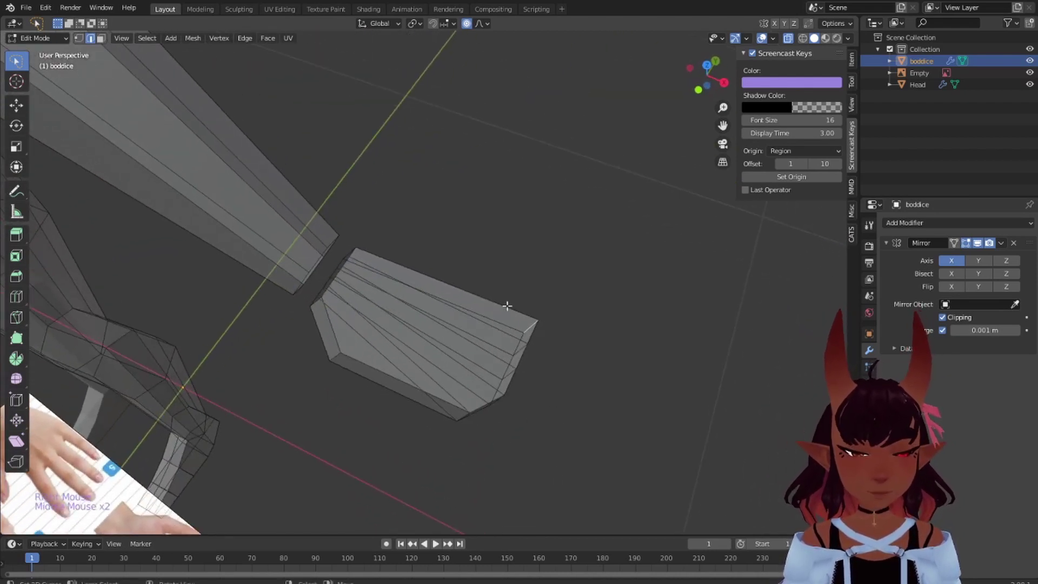
key("g")
key("g")
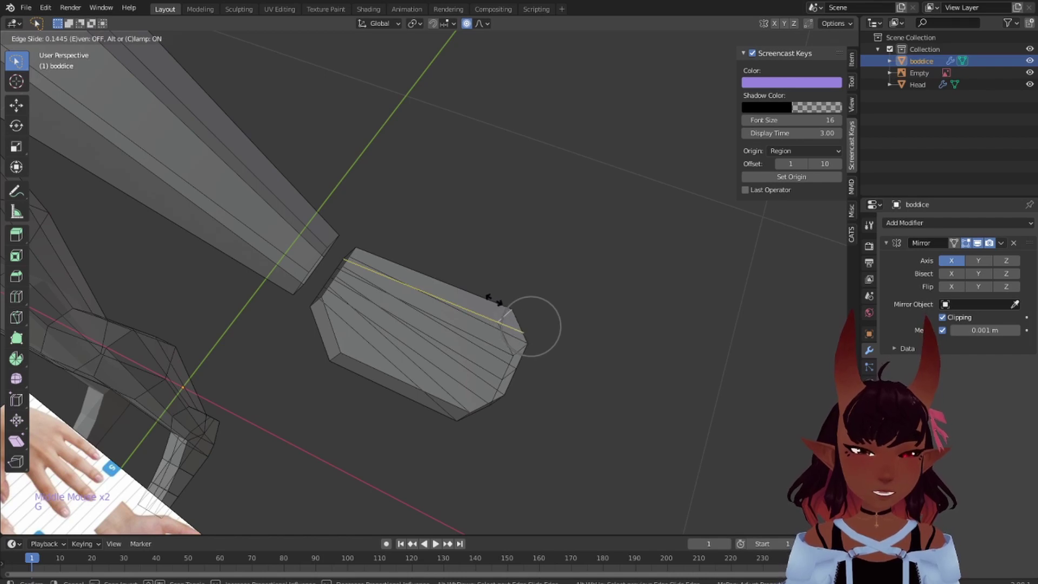
left_click(489, 299)
Edge-slide the division edge beside the little-finger corner toward that corner by a factor of 0.401 to round the end
middle_click_drag(491, 297, 534, 355)
right_click(515, 348)
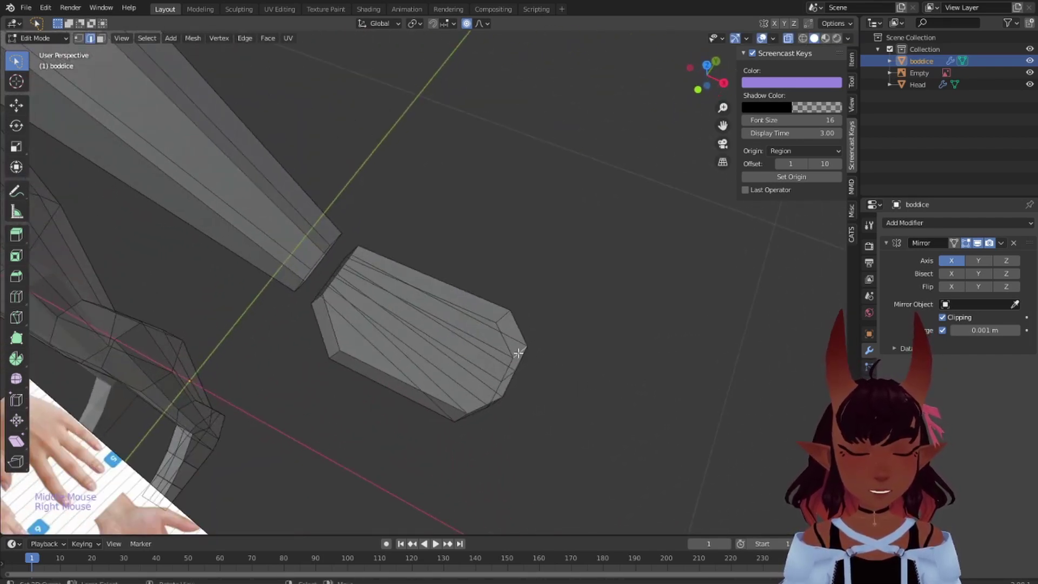
key("g")
key("g")
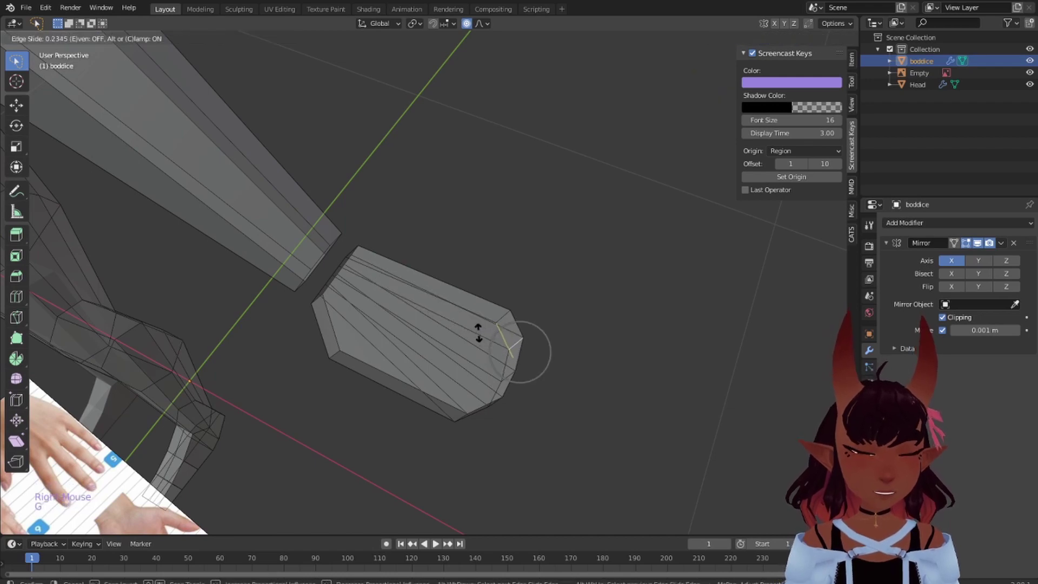
left_click(476, 328)
middle_click_drag(476, 328, 544, 375)
scroll(498, 375, "down", 4)
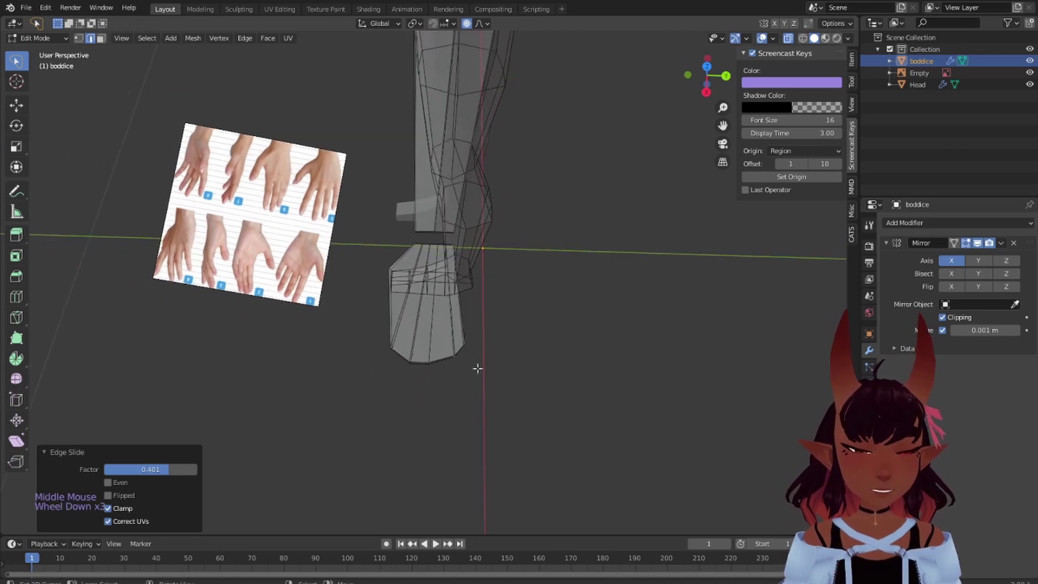
Switch to vertex selection and select the front and back vertices at the middle finger division of the hand's end
mouse_move(412, 369)
middle_mouse_down()
mouse_move(422, 371)
mouse_move(394, 373)
middle_mouse_up()
scroll(395, 373, "up", 3)
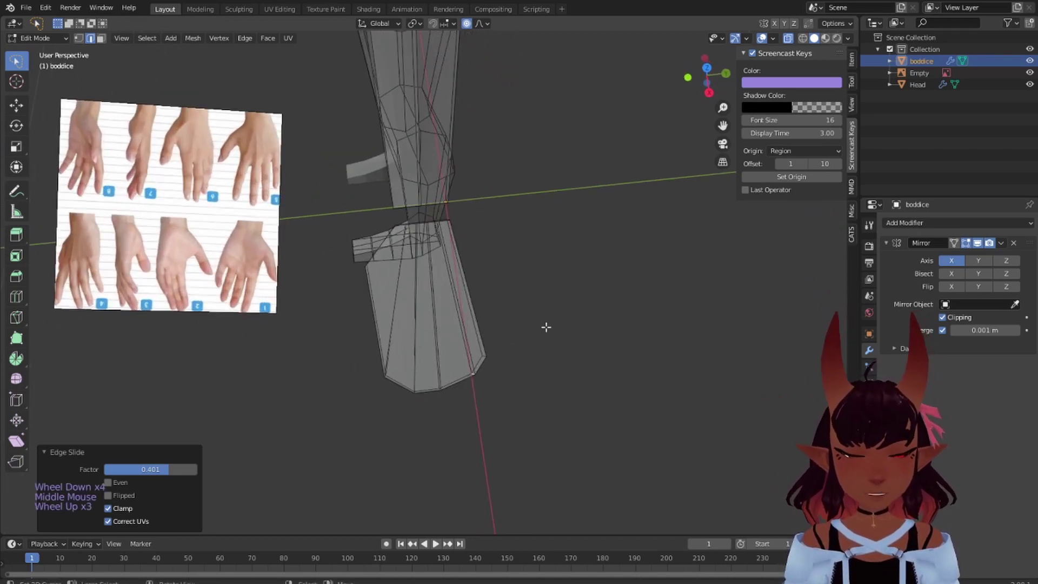
middle_click_drag(547, 327, 530, 332)
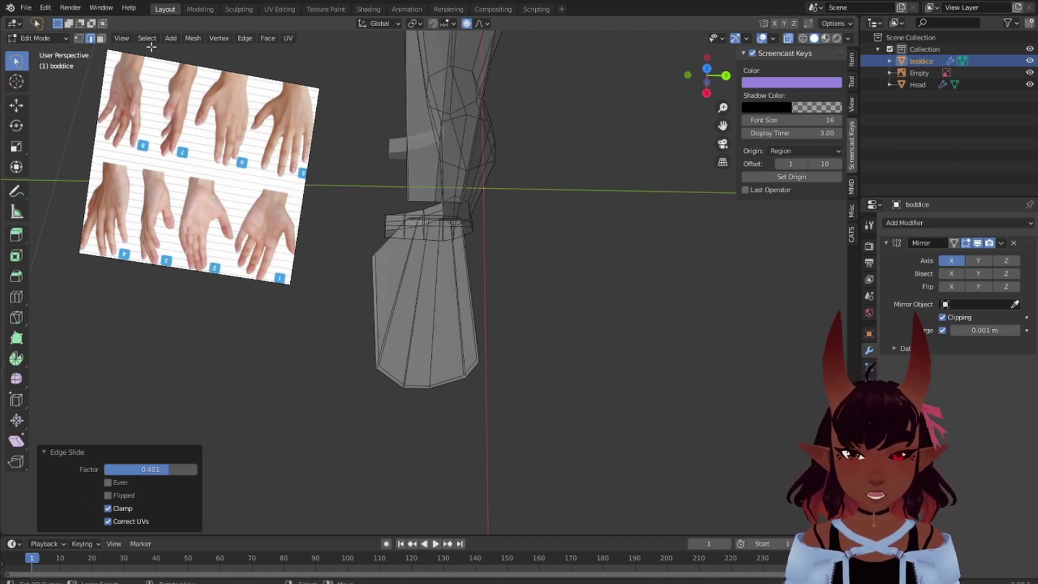
left_click(79, 39)
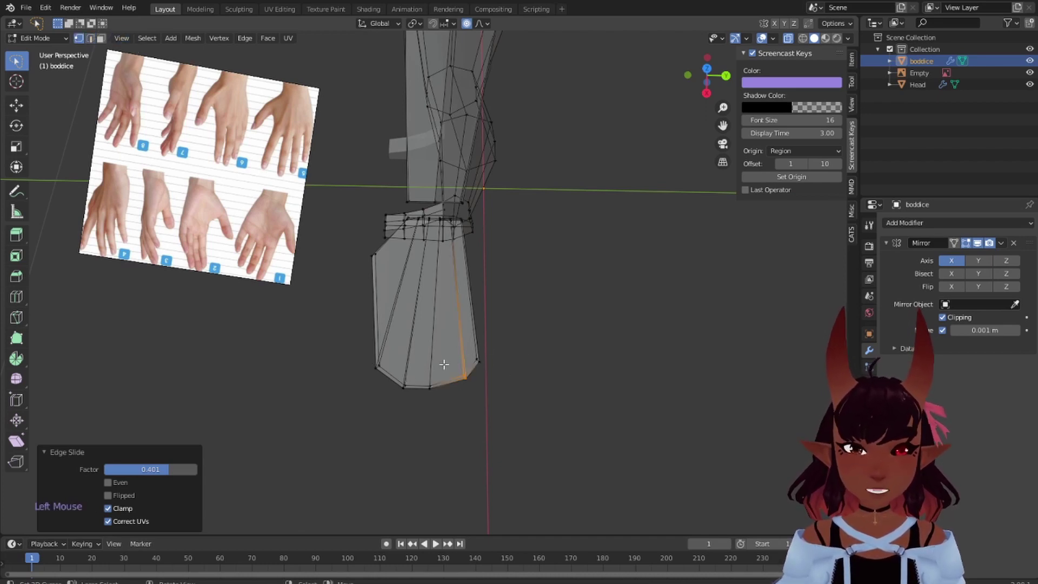
right_click(432, 386)
right_click(430, 387, "shift")
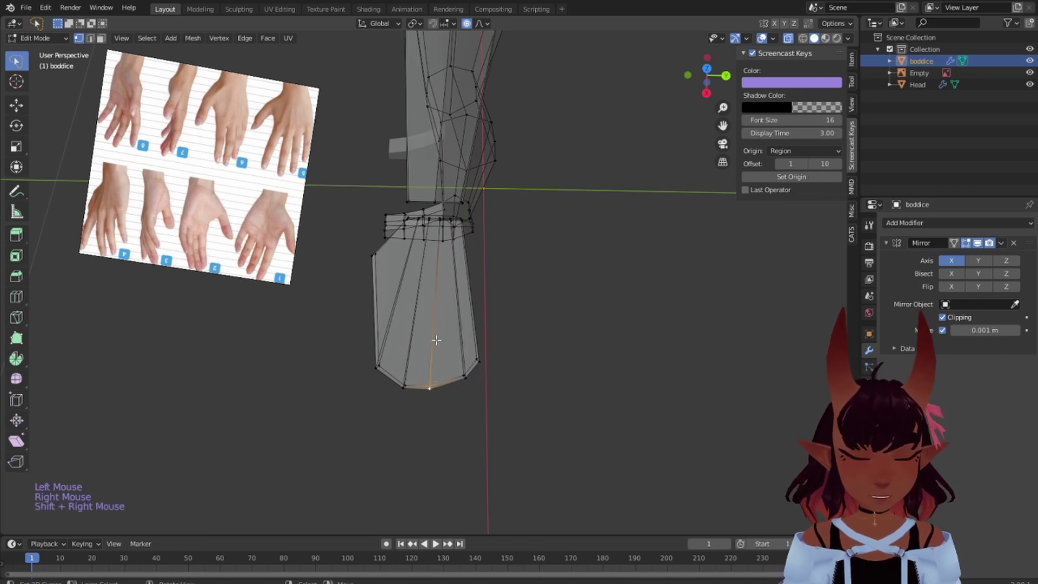
key("g")
key("g")
scroll(436, 340, "down", 10)
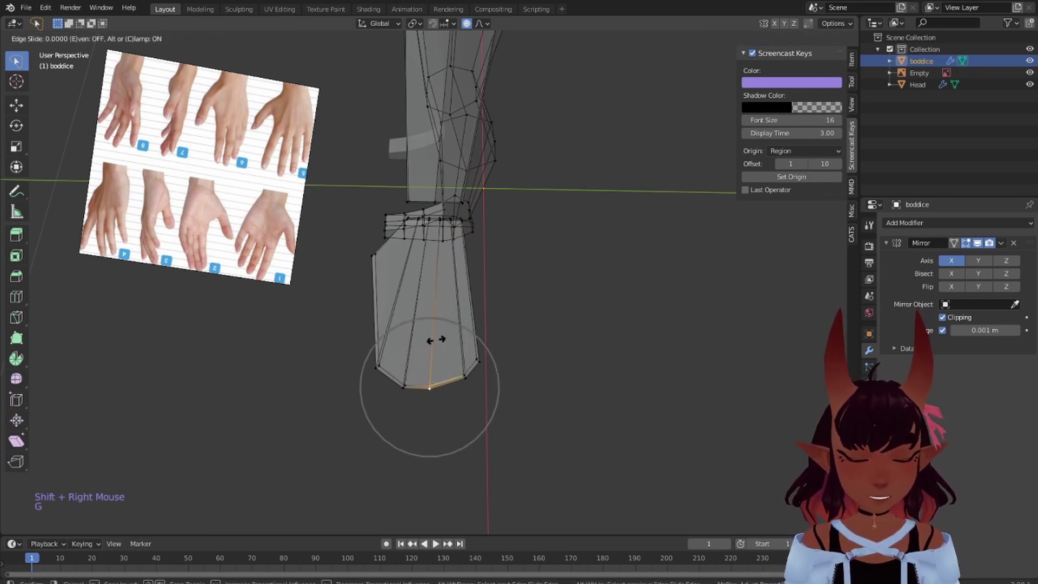
right_click(437, 340)
Move the selected middle division vertices -0.005095 m along X toward the wrist, with a proportional editing size of 0.043
key("g")
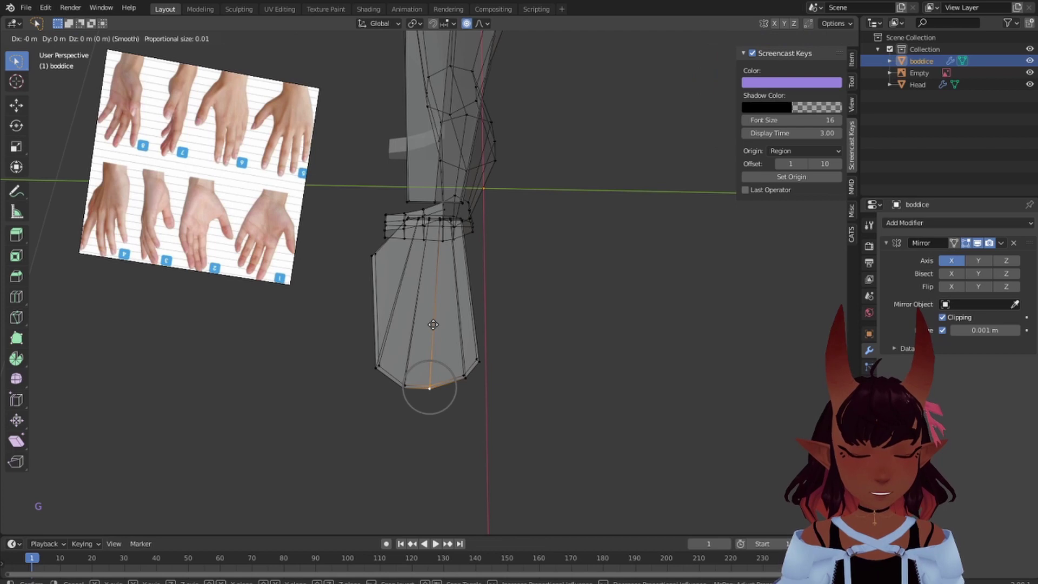
key("x")
scroll(435, 314, "down", 14)
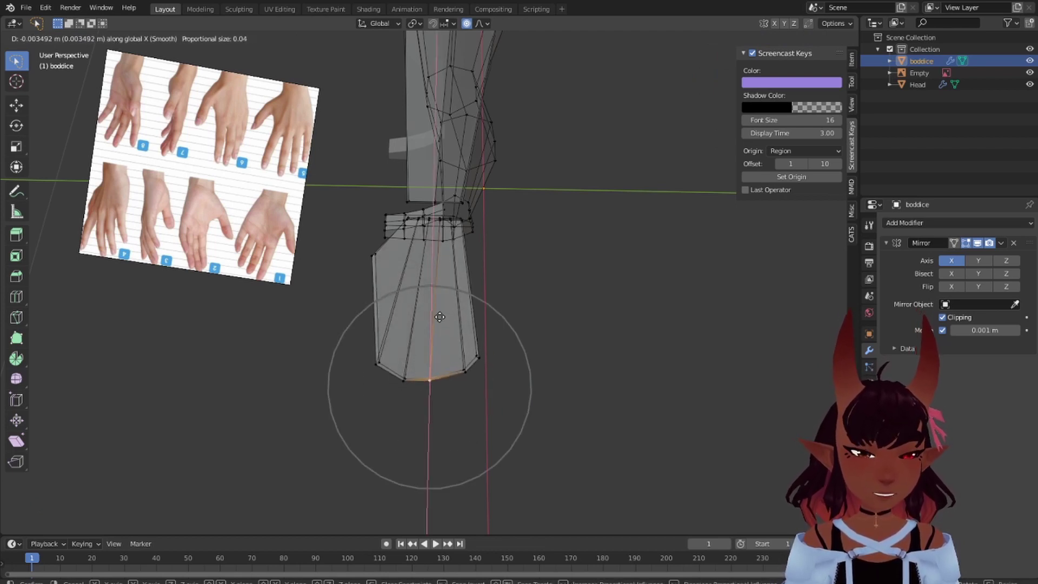
left_click(442, 314)
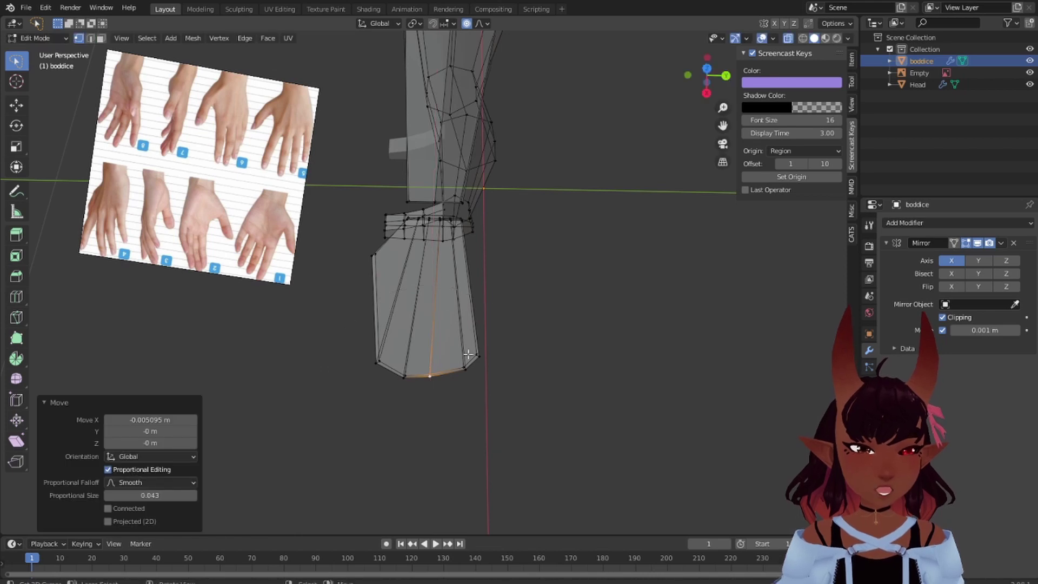
Move the little-finger-side corner vertices of the hand's end slightly toward the wrist along X with proportional editing
right_click(476, 356)
right_click(476, 355, "shift")
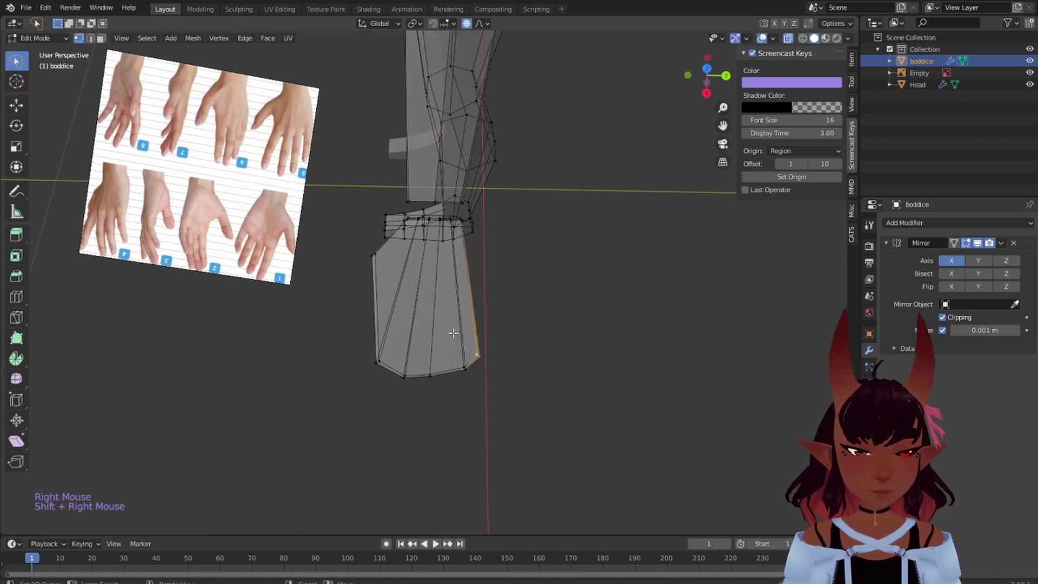
key("g")
key("y")
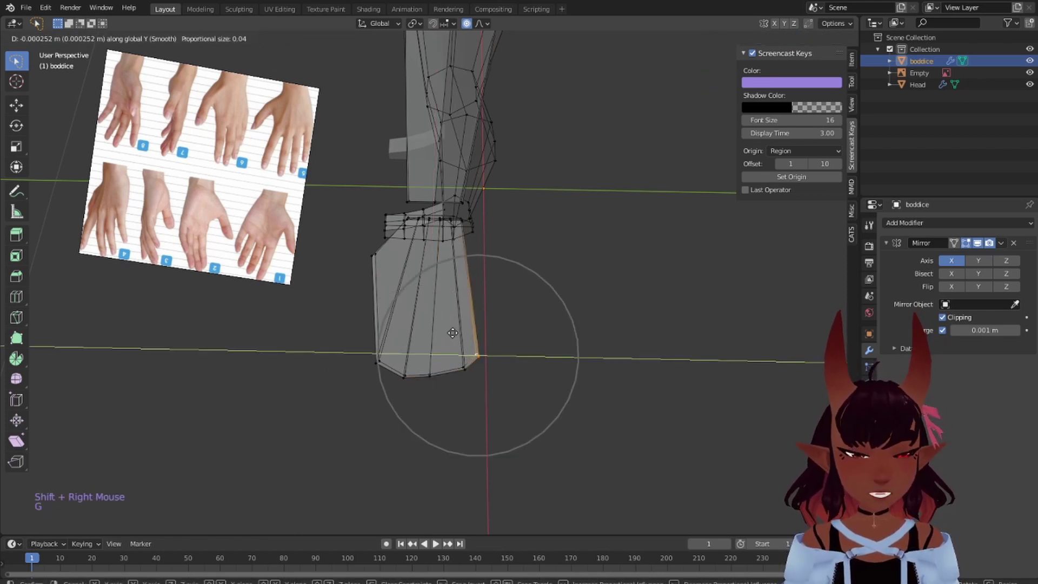
key("x")
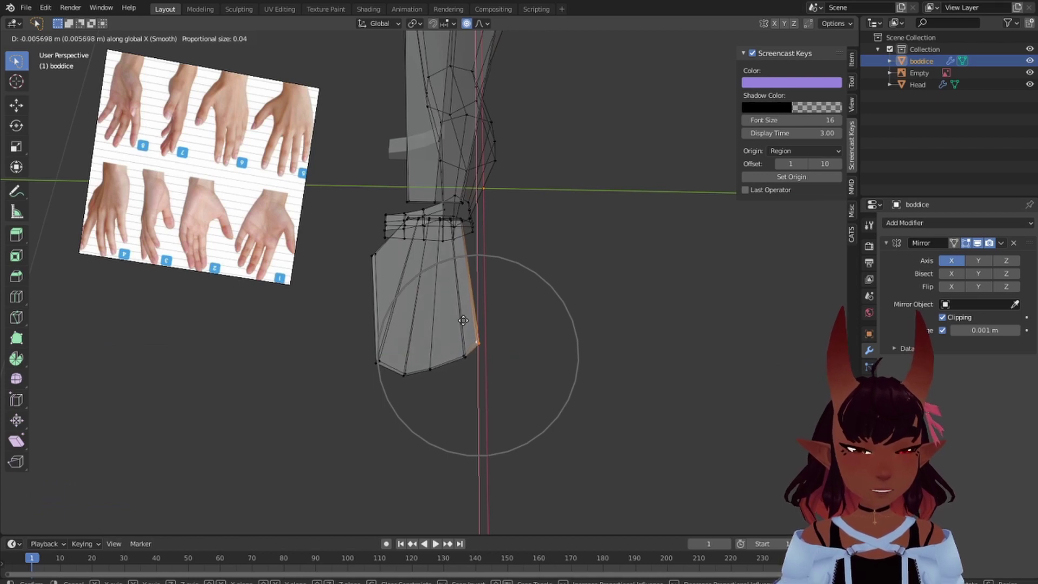
left_click(463, 323)
Move the thumb-side corner vertices of the hand's end about -0.009 m along X toward the wrist with proportional editing
right_click(376, 361)
right_click(376, 361, "shift")
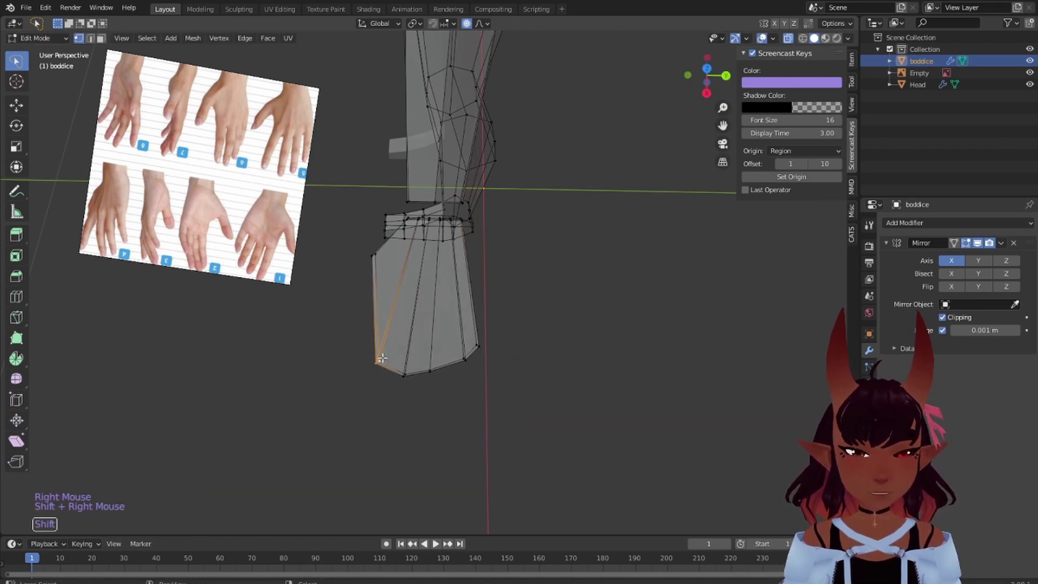
key("g")
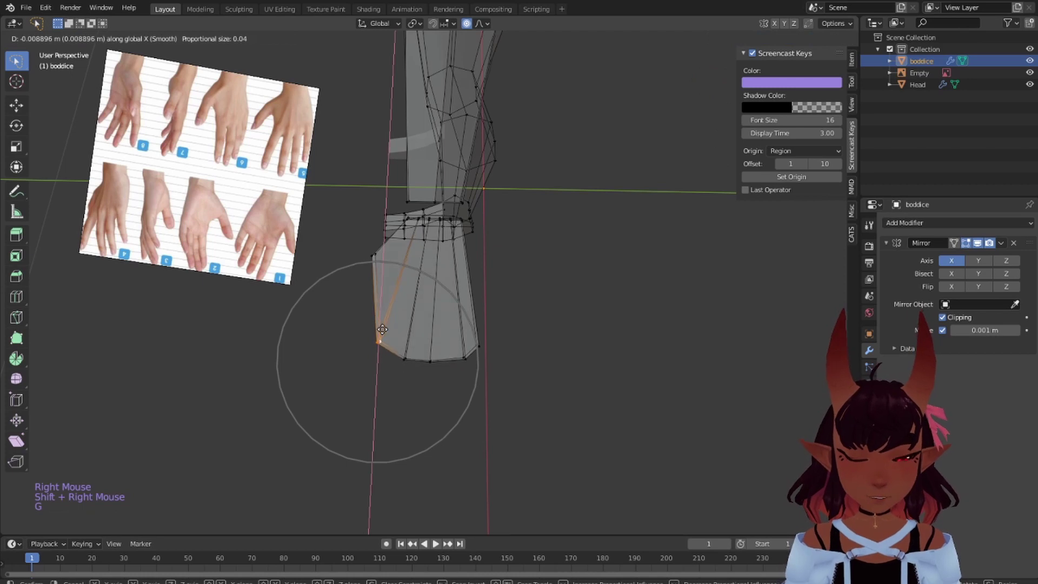
left_click(382, 329)
Raise the little-finger-side corner vertices by -0.006451 m along X, with the proportional editing size reduced to 0.029
right_click(478, 347)
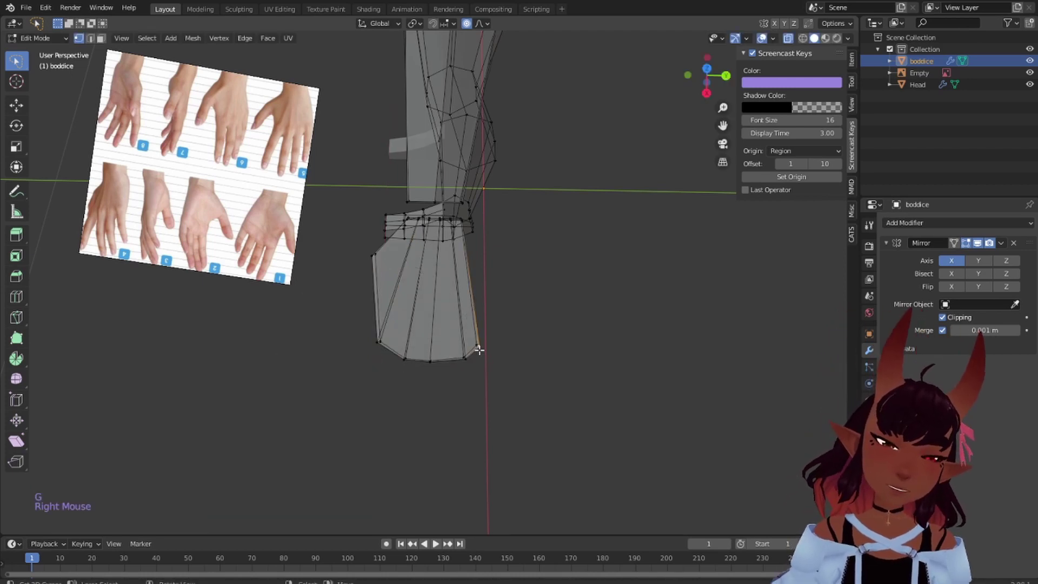
right_click(477, 348, "shift")
key("g")
key("x")
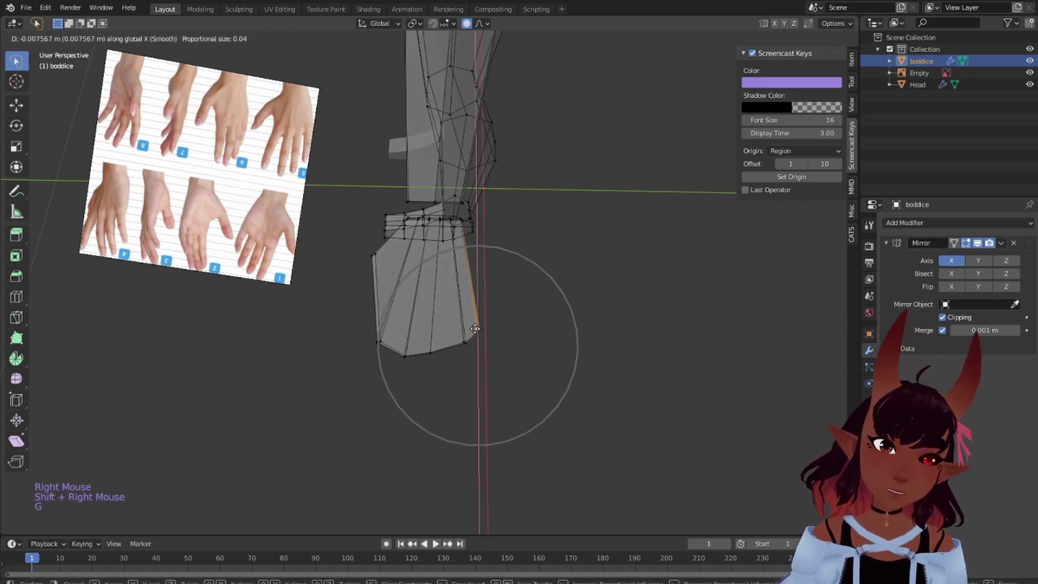
scroll(470, 332, "up", 3)
left_click(471, 331)
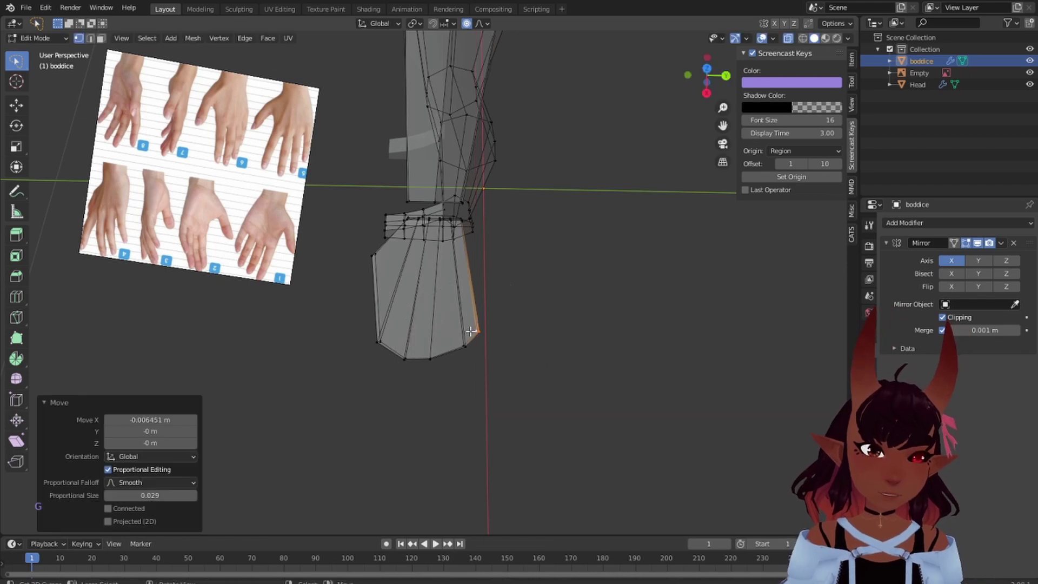
Add two loop cuts across the palm between the wrist and the hand's end, slid slightly toward the fingertip end
middle_click_drag(470, 331, 428, 287)
scroll(428, 287, "up", 1)
key("a")
key("a")
key("a")
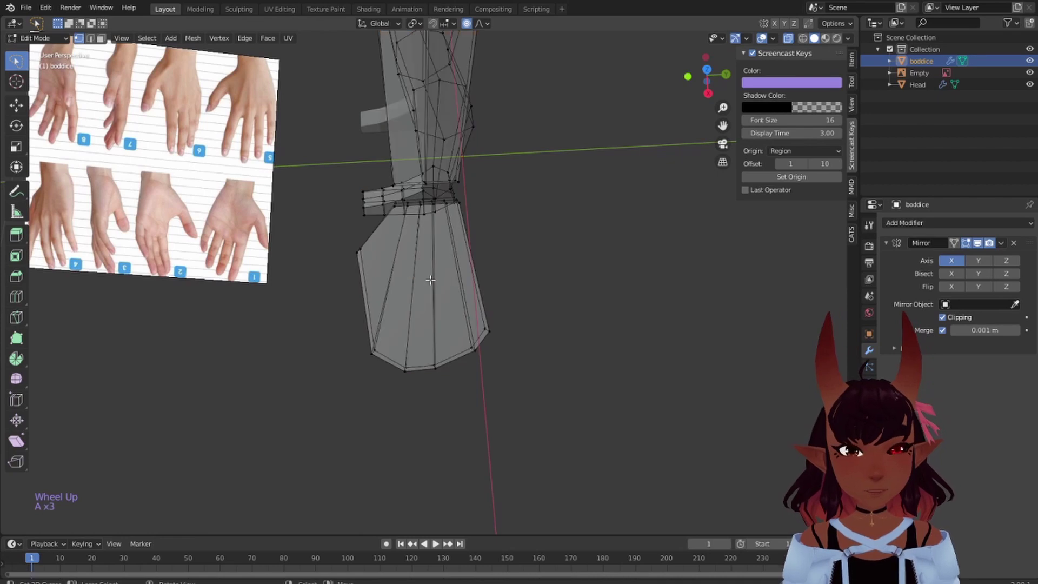
key("ctrl+r")
scroll(429, 277, "up", 1)
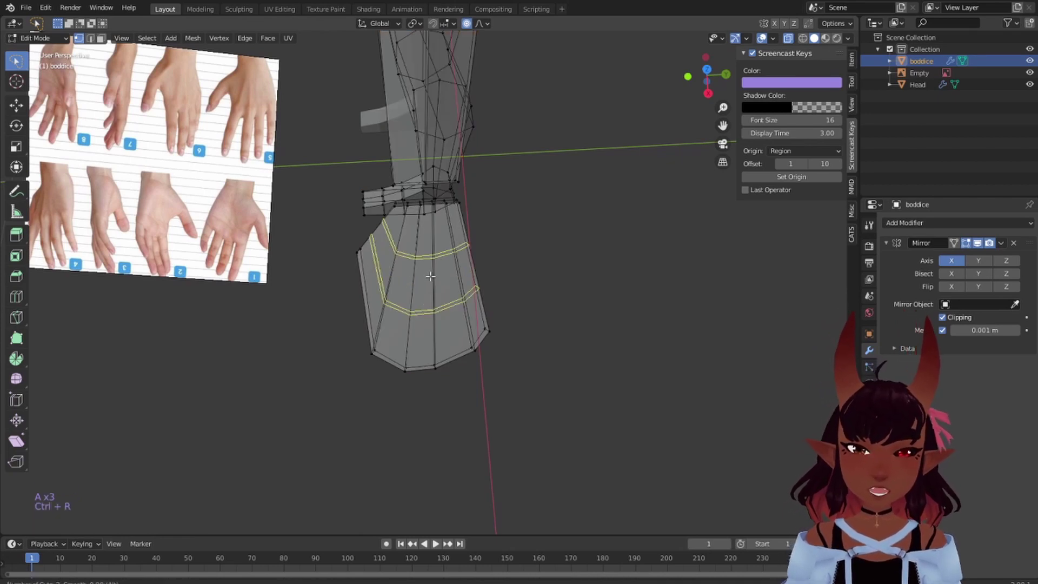
scroll(430, 276, "down", 1)
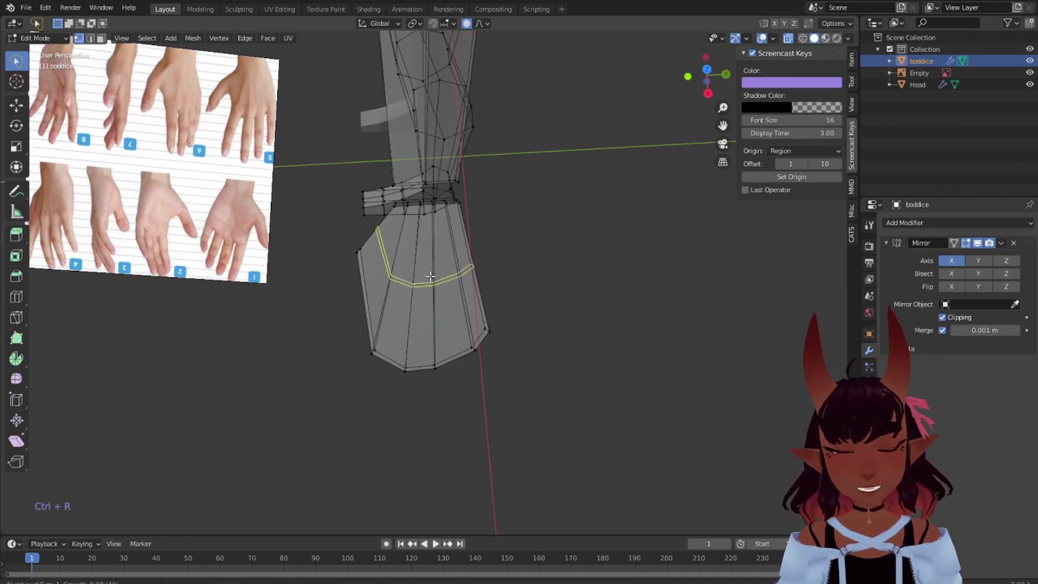
scroll(430, 276, "up", 2)
scroll(430, 277, "down", 2)
scroll(430, 276, "up", 1)
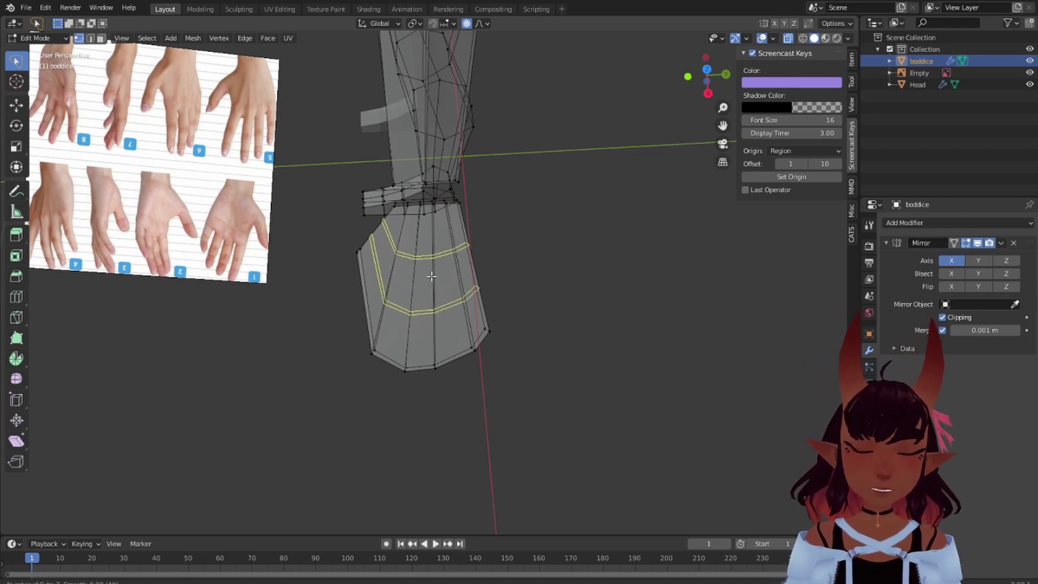
left_click(431, 276)
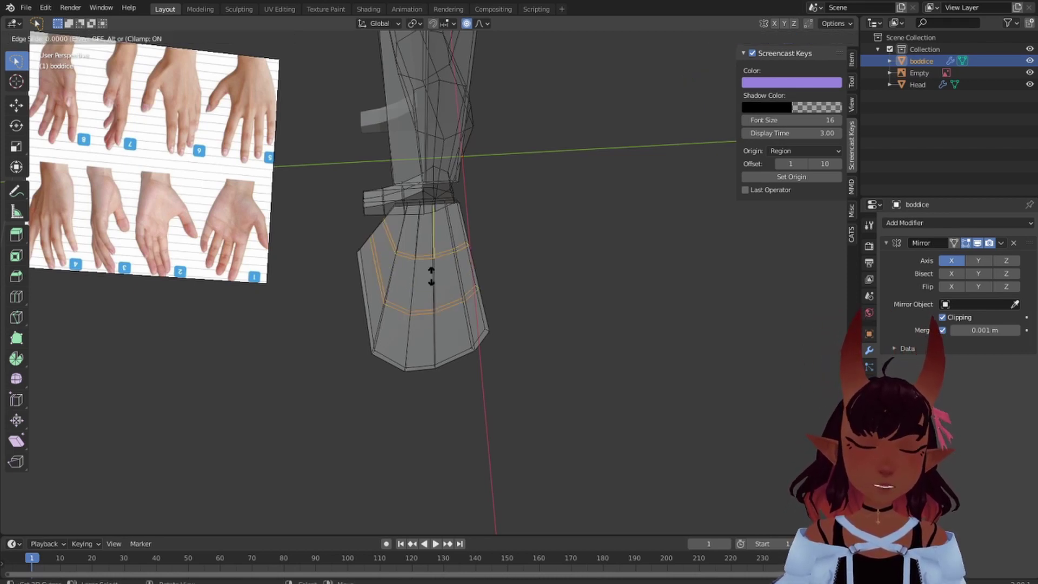
left_click(549, 277)
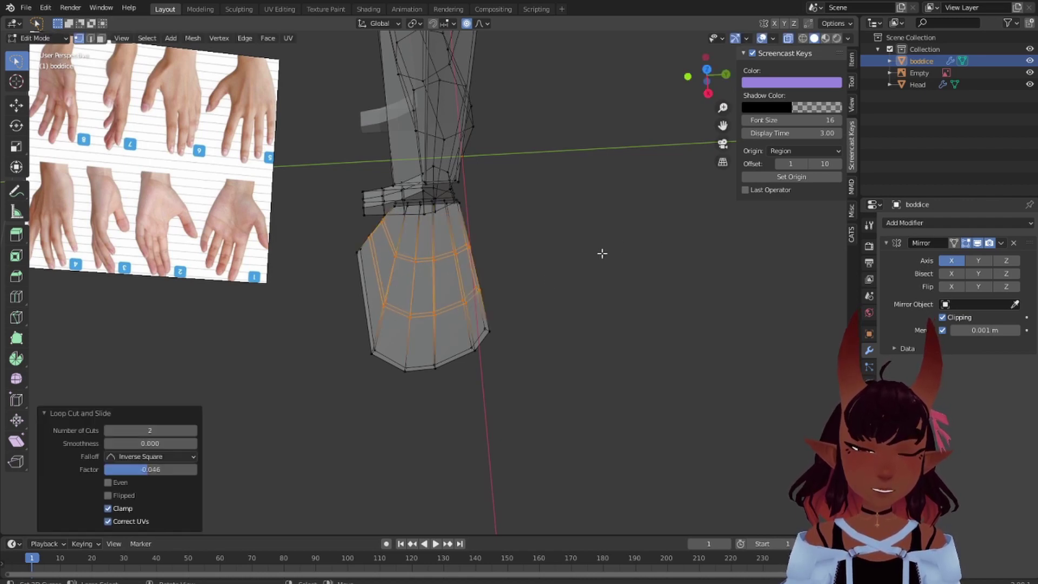
Rip-fill the thumb-side corner vertices of the hand's end and move the new vertices -0.022182 m along X toward the wrist
key("a")
key("a")
key("a")
scroll(508, 325, "up", 1)
mouse_move(357, 392)
left_mouse_down()
mouse_move(375, 349)
mouse_move(354, 381)
left_mouse_up()
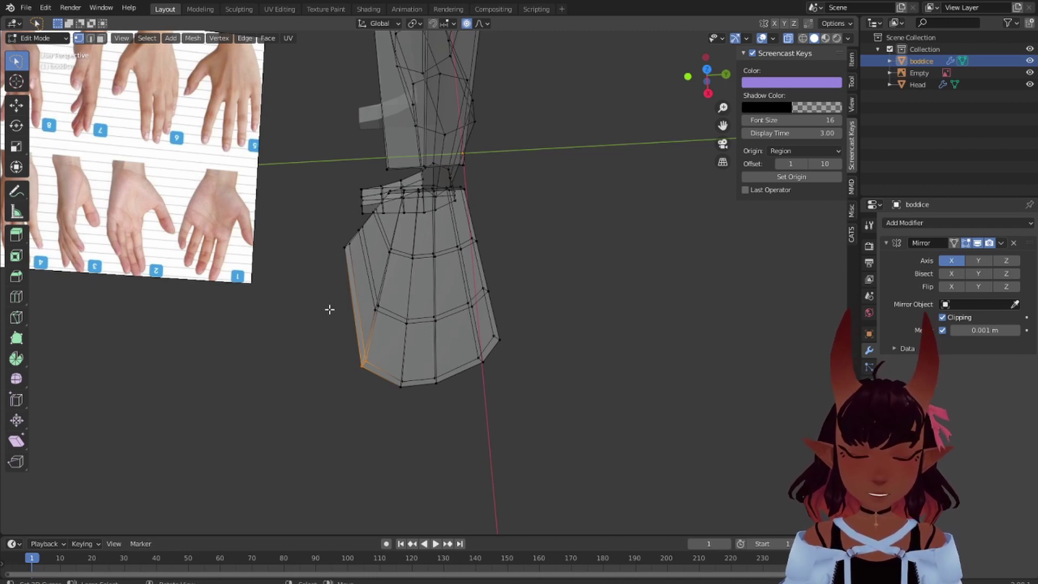
key("alt")
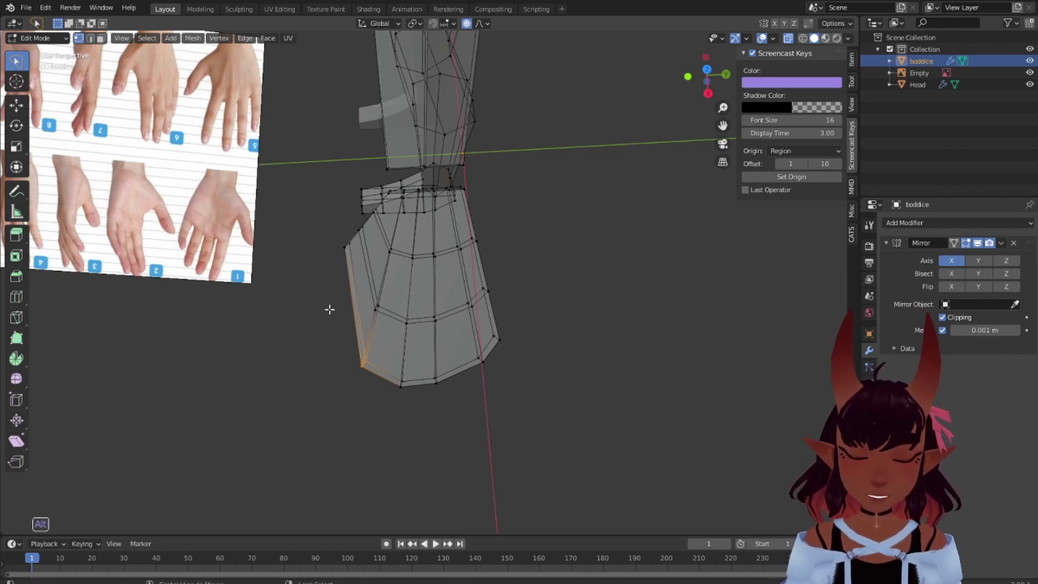
key("alt+v")
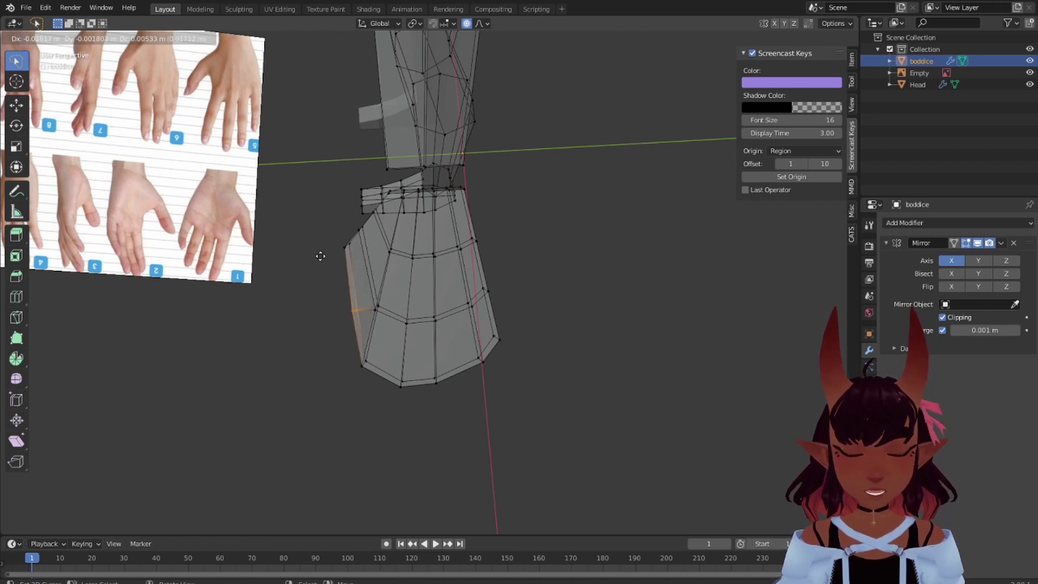
key("x")
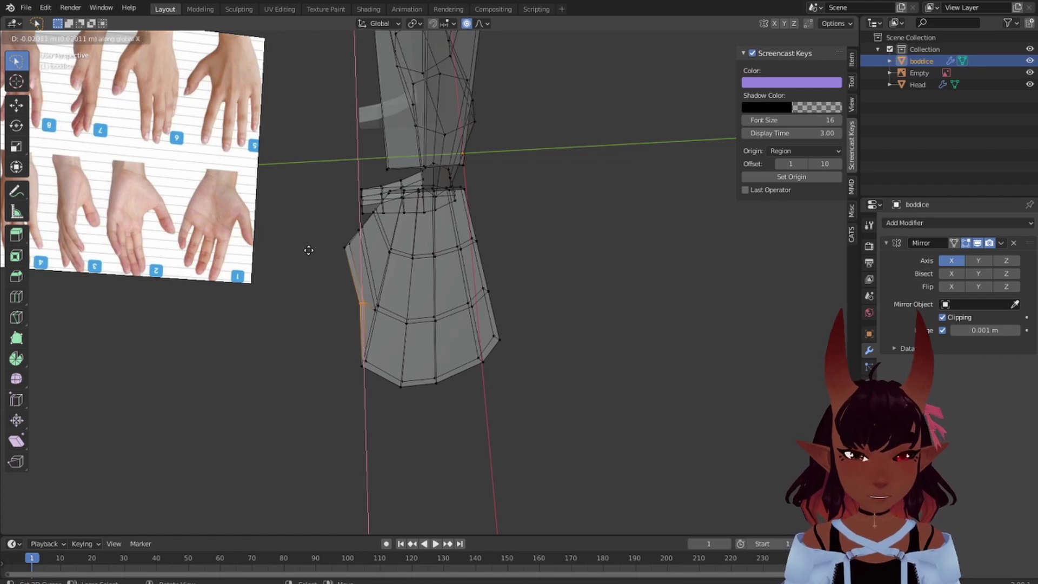
left_click(304, 245)
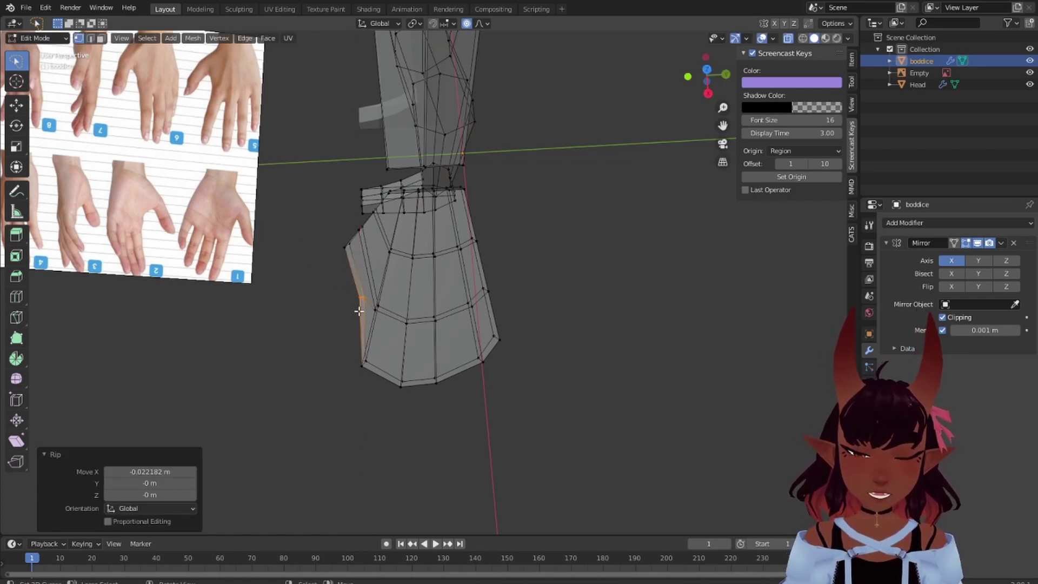
Move the ripped thumb-side vertices -0.0033 m along Y to align them with the palm's outer outline
key("g")
key("y")
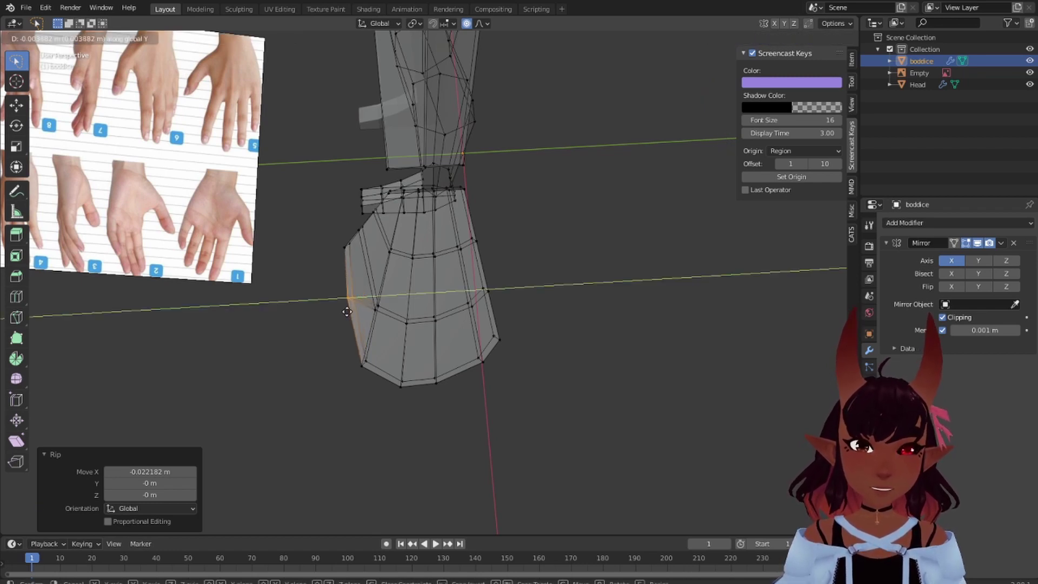
left_click(348, 311)
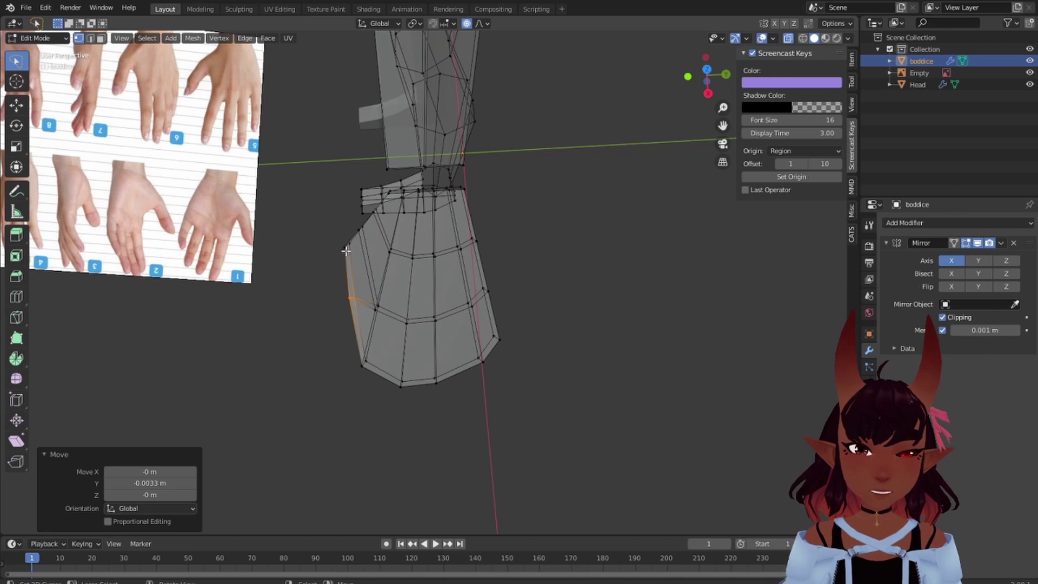
Rip-fill the end vertices at the finger division nearest the thumb, offsetting the new vertices 0.003526 m along Y
left_click(407, 404)
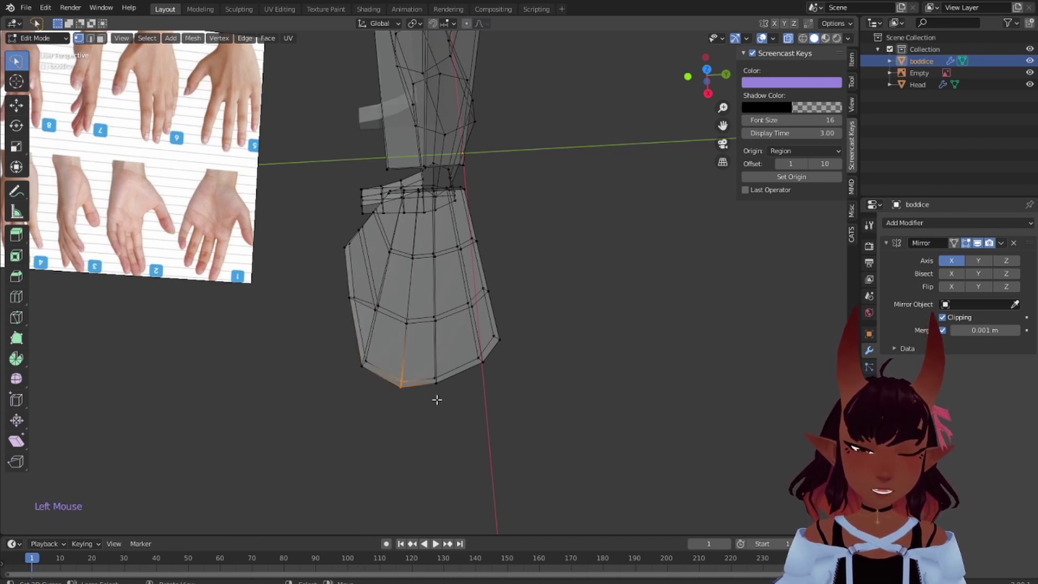
key("alt+v")
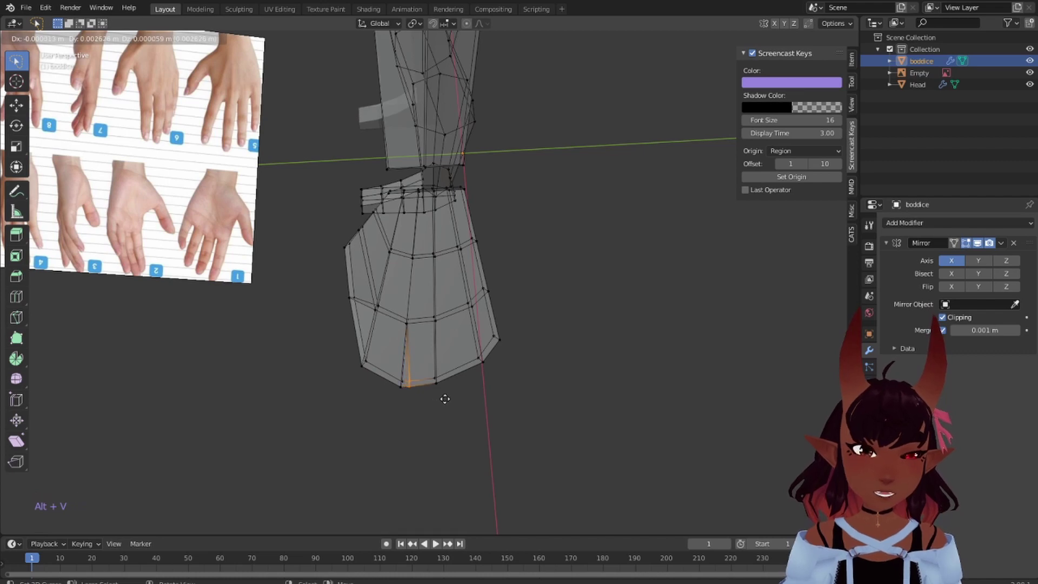
key("y")
left_click(448, 401)
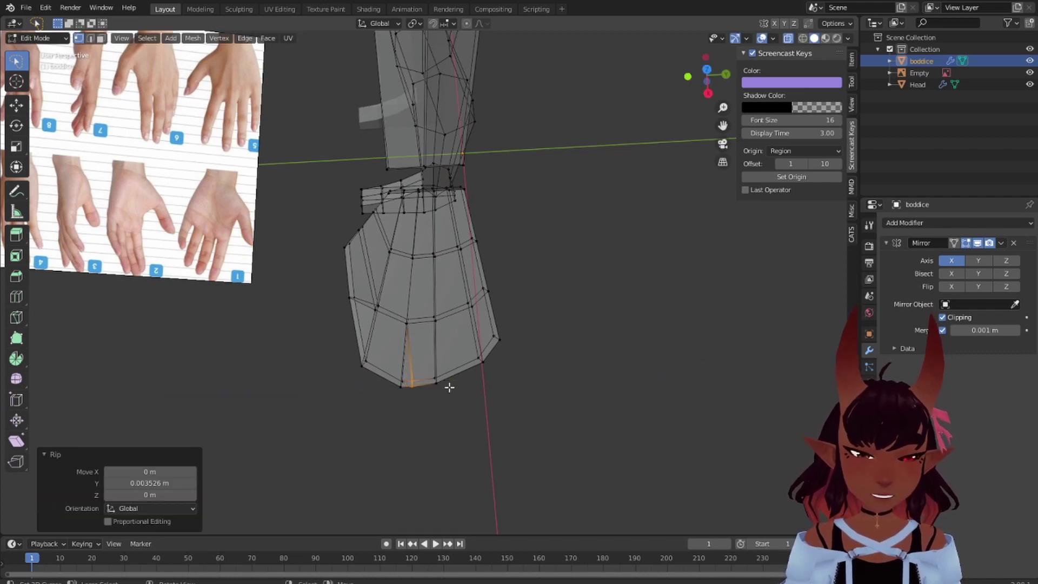
Rip-fill the end vertices at the middle finger division toward the little-finger side, offsetting the new vertices 0.004639 m along Y
left_click(475, 390, "alt")
key("alt+v")
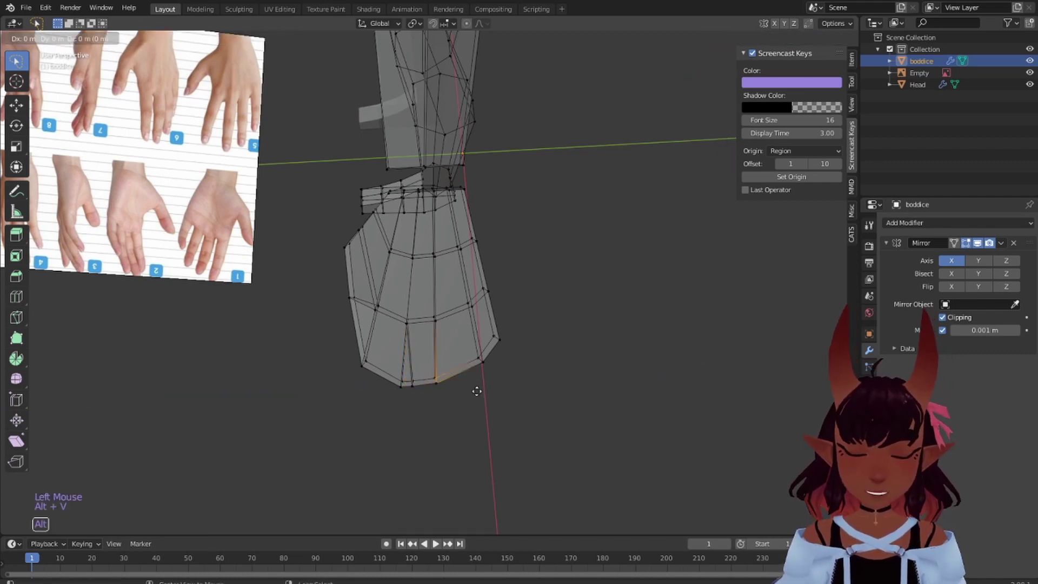
key("y")
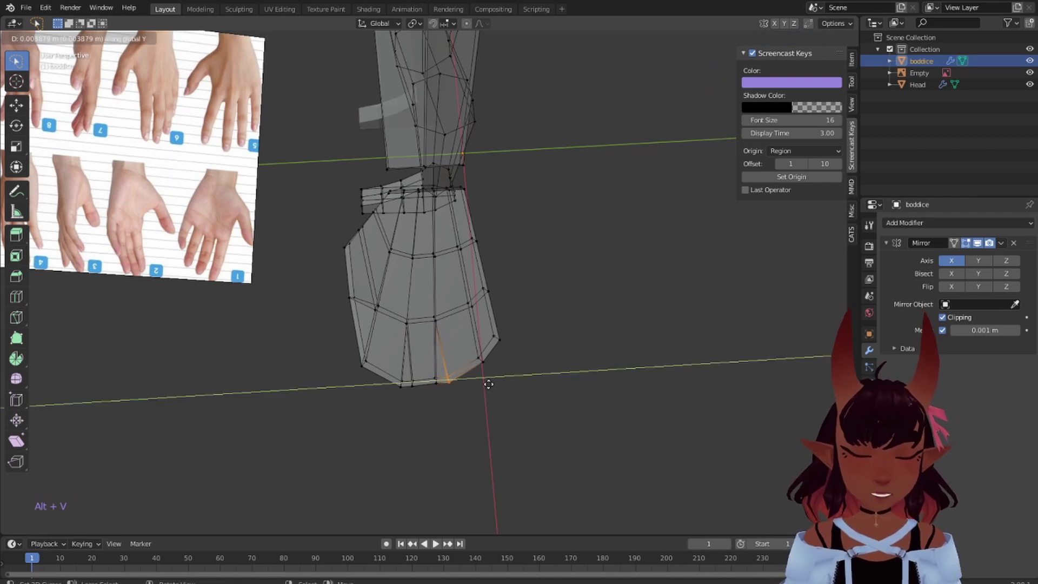
left_click(488, 383)
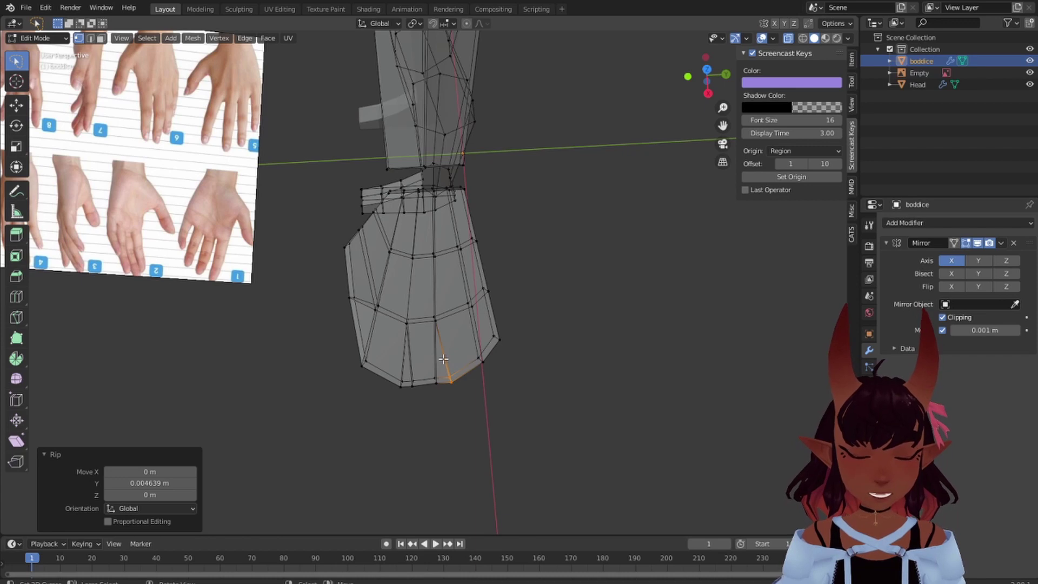
Move the ripped vertices at the middle finger division about -0.0027 m along X toward the wrist
key("g")
key("x")
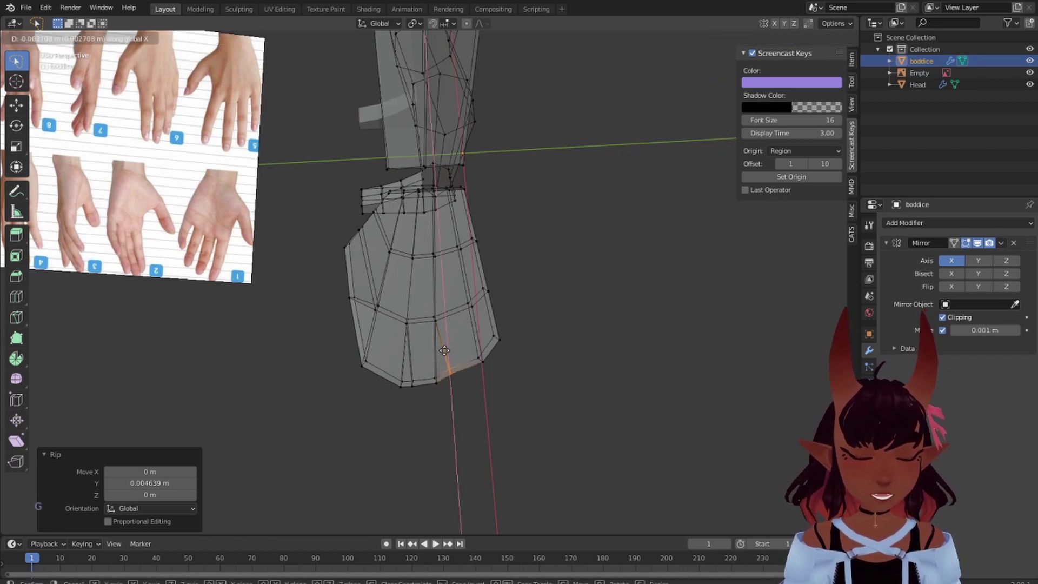
left_click(445, 353)
Rip-fill the end vertices at the division nearest the little finger, offset 0.003025 m along Y, and move them -0.002783 m along X
left_click(502, 361)
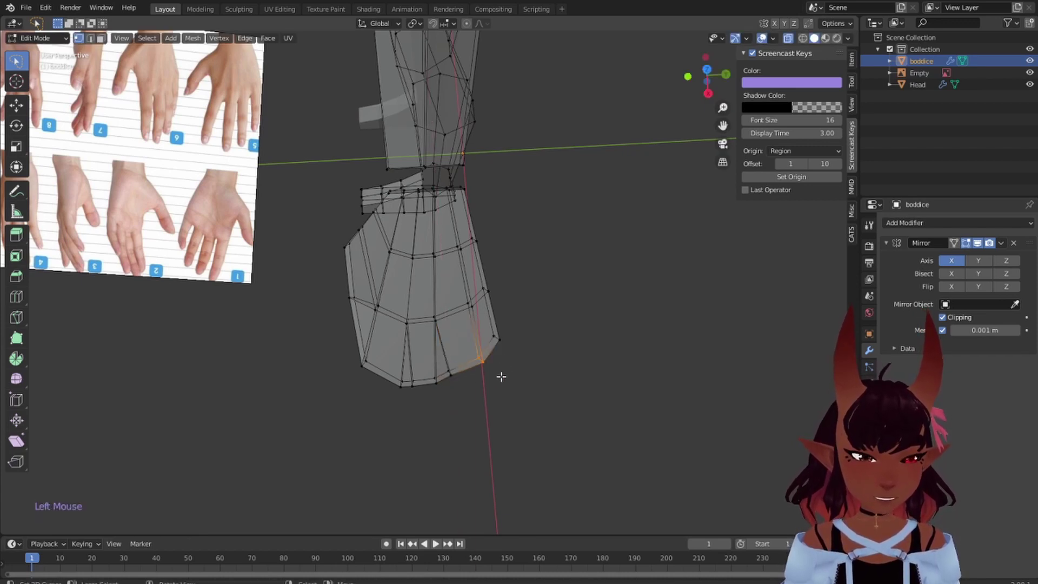
key("alt")
key("alt+v")
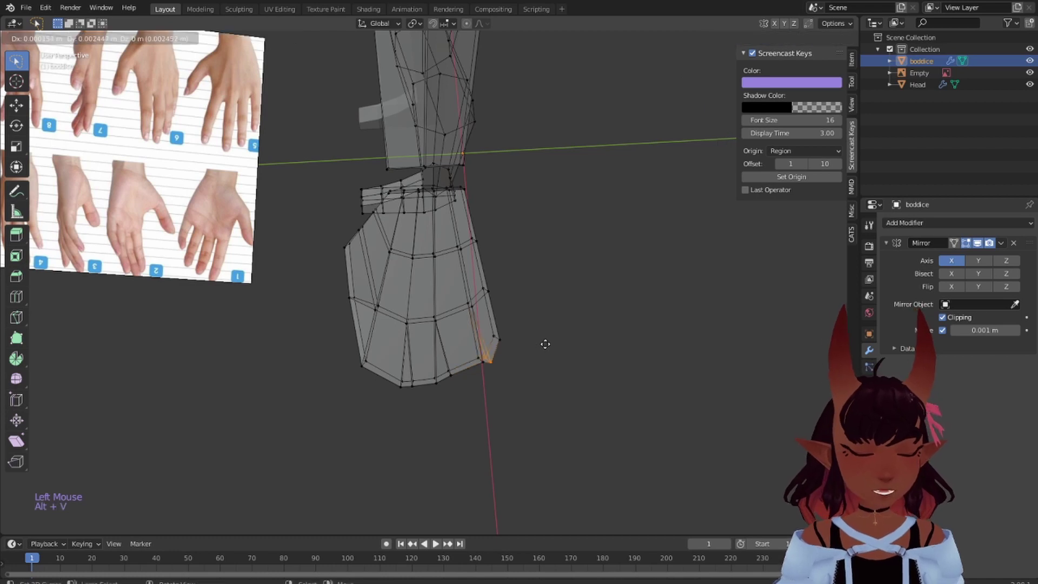
key("y")
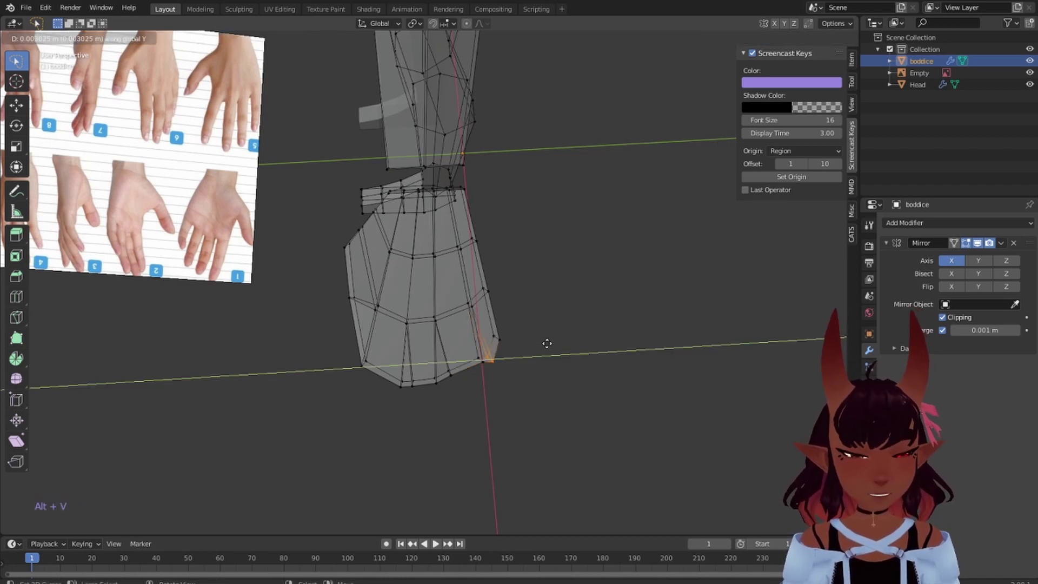
left_click(548, 344)
key("g")
key("x")
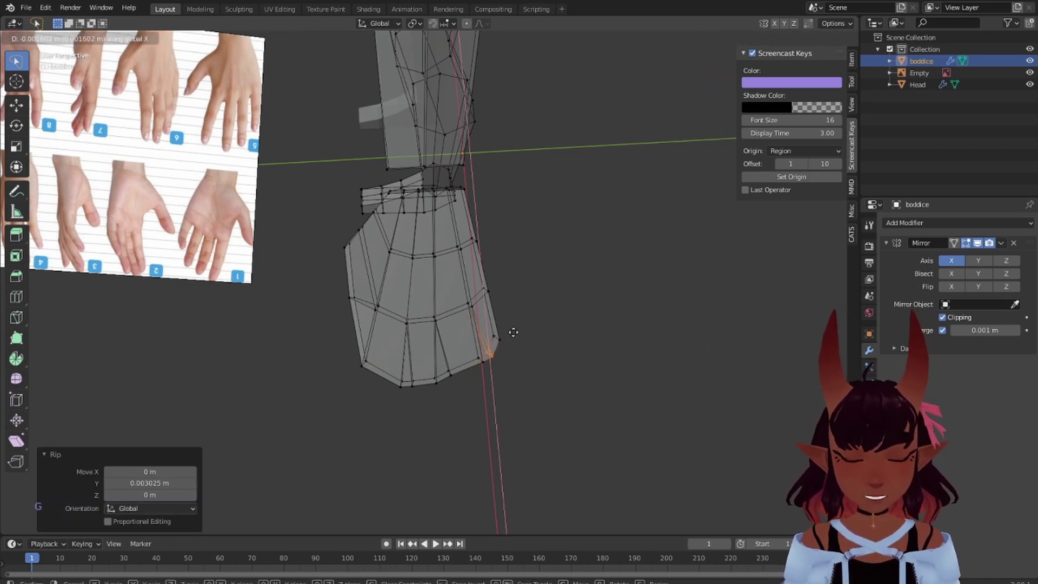
left_click(513, 329)
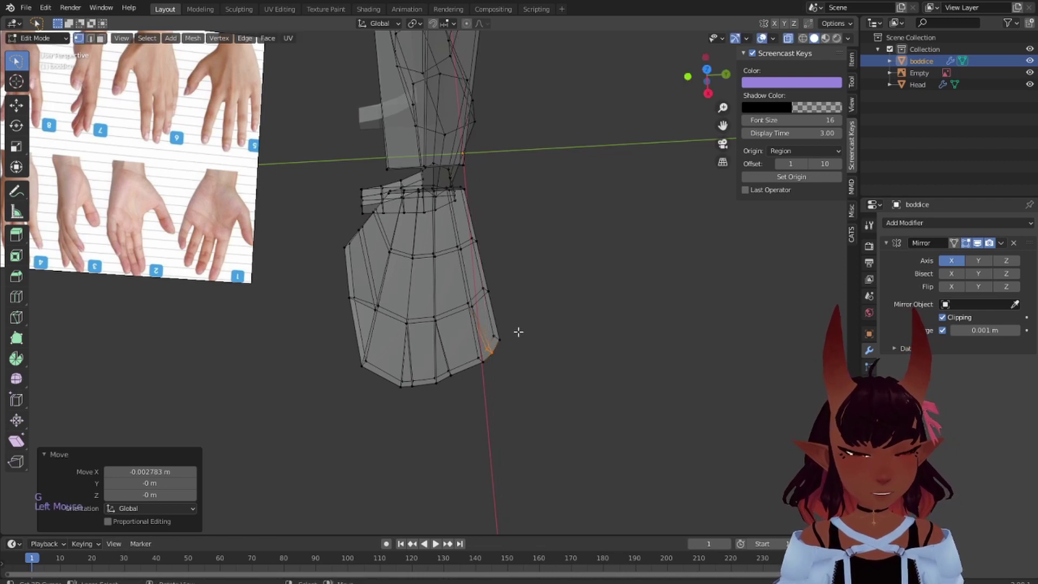
Move both vertex pairs at the little-finger division -0.003044 m along Y, away from the outer corner
left_click(520, 348)
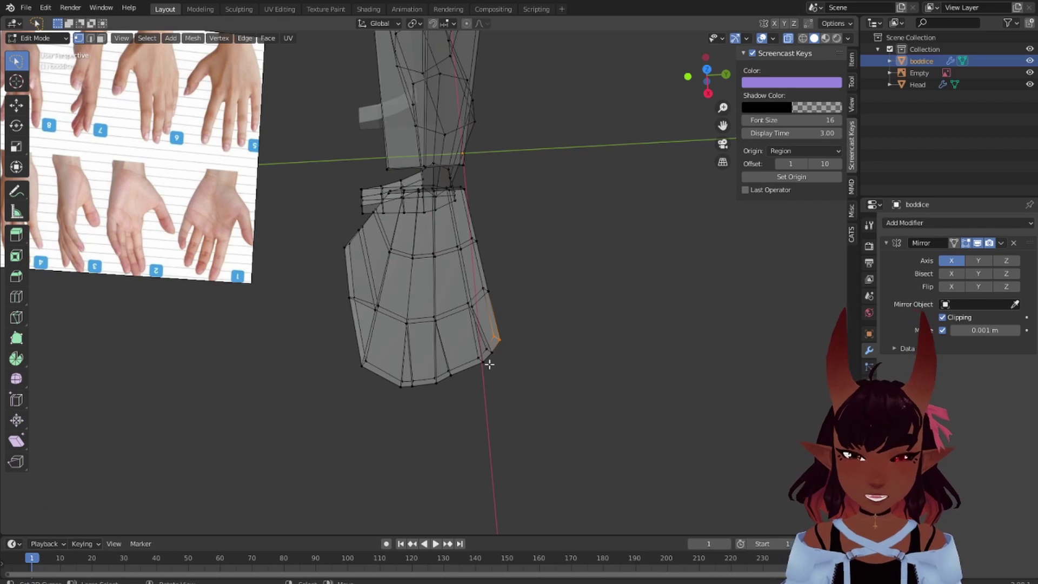
left_click(504, 342)
mouse_move(537, 411)
left_mouse_down()
mouse_move(496, 345)
mouse_move(459, 372)
mouse_move(498, 368)
left_mouse_up()
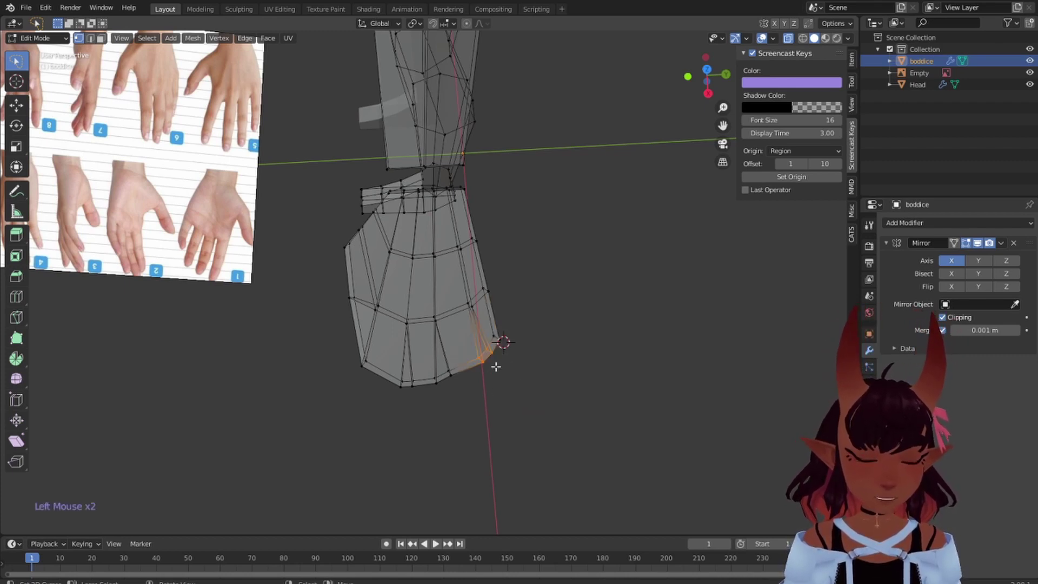
key("g")
key("x")
key("y")
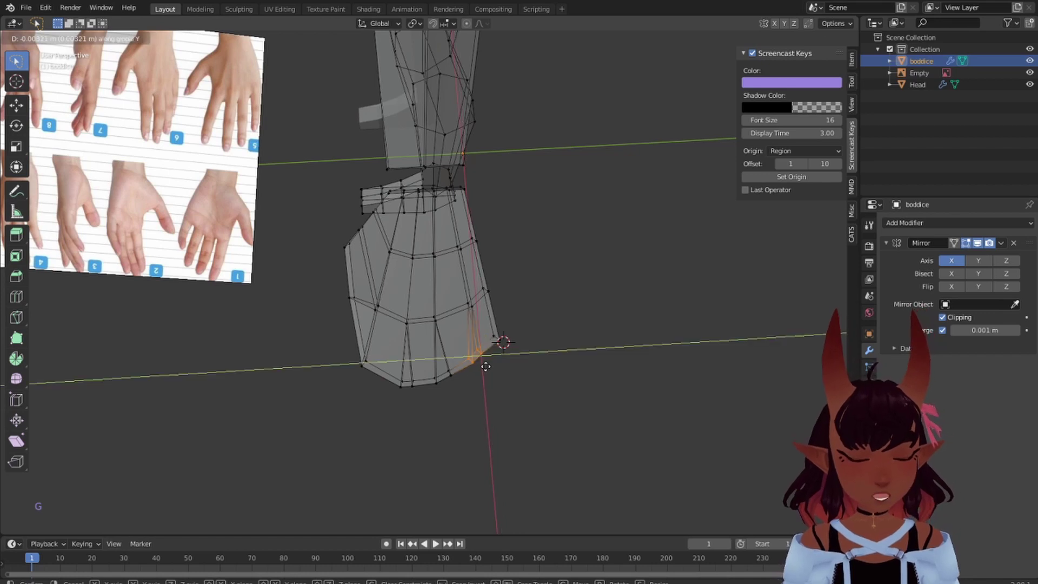
left_click(486, 367)
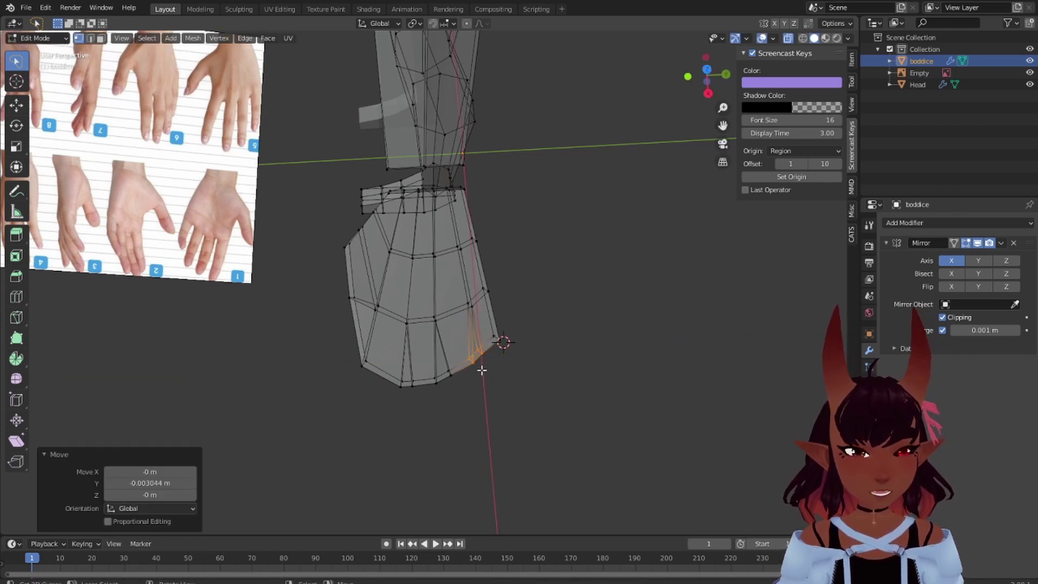
Scale the end vertices at the middle finger division to 0.732 along Y to narrow the gap
left_click(436, 380)
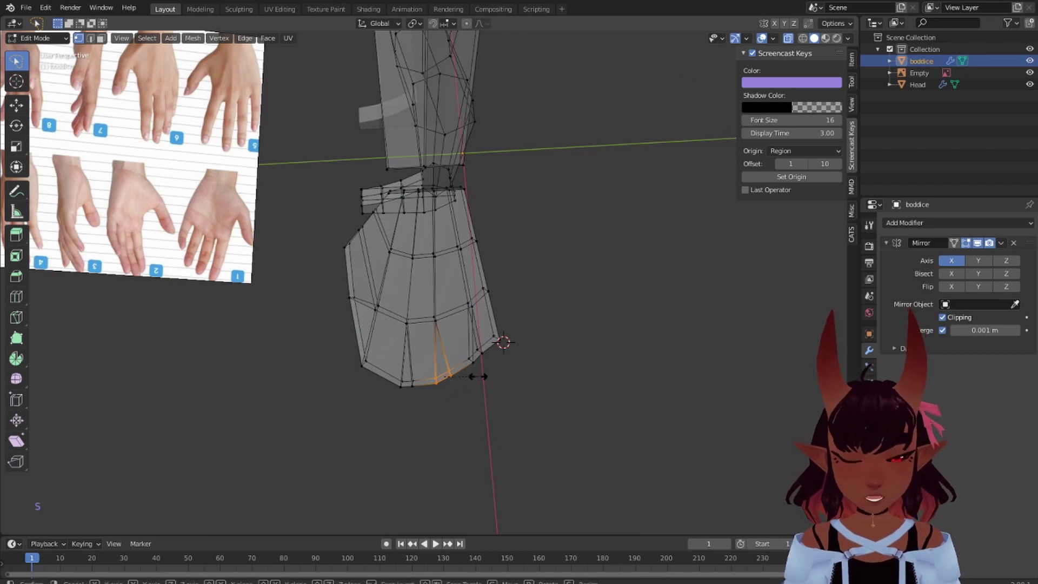
key("s")
key("y")
left_click(468, 376)
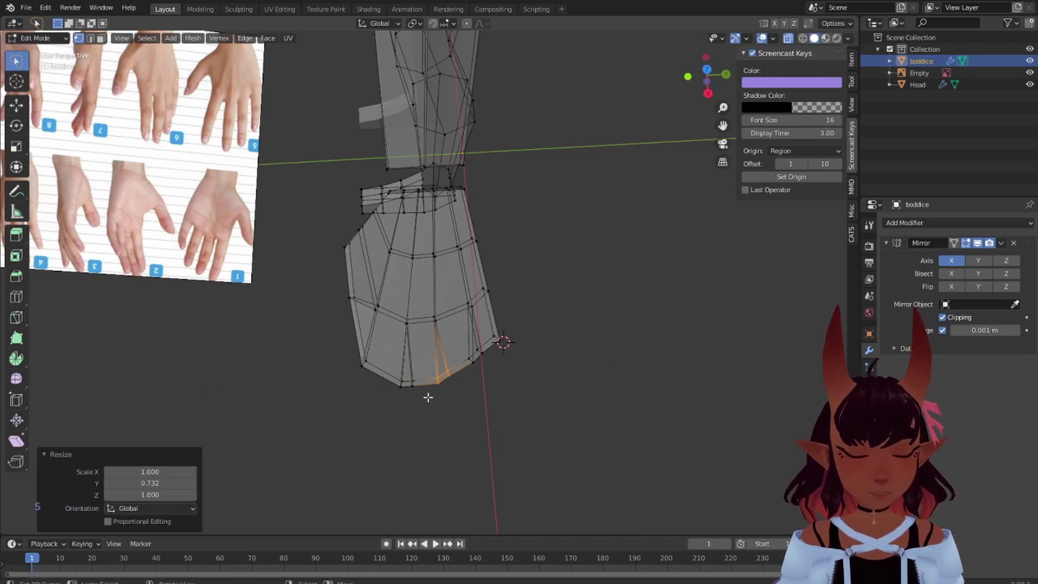
Scale the end vertices at the finger division nearest the thumb to 0.920 along Y
left_click(406, 383)
key("s")
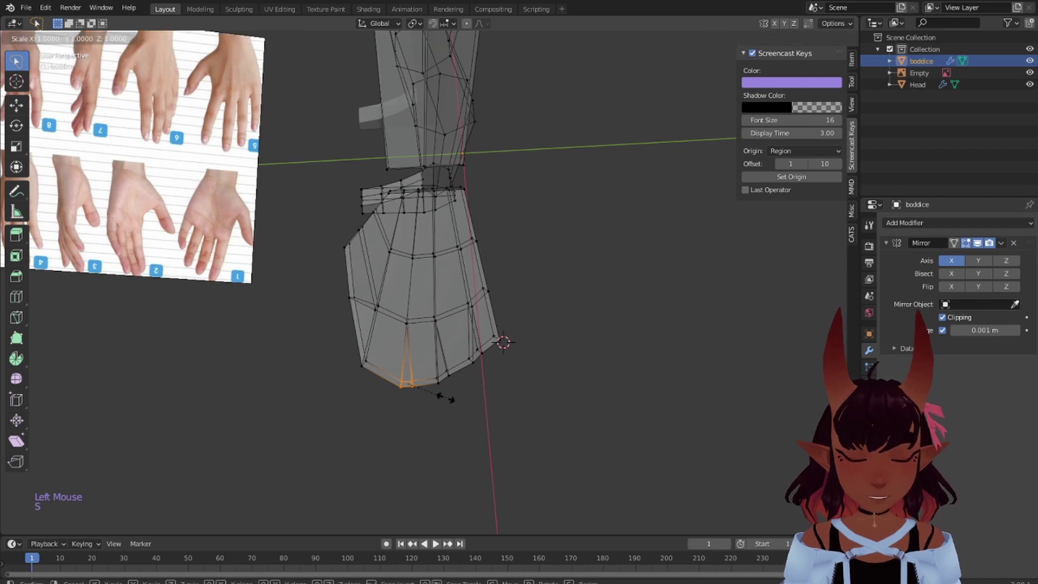
key("y")
left_click(442, 398)
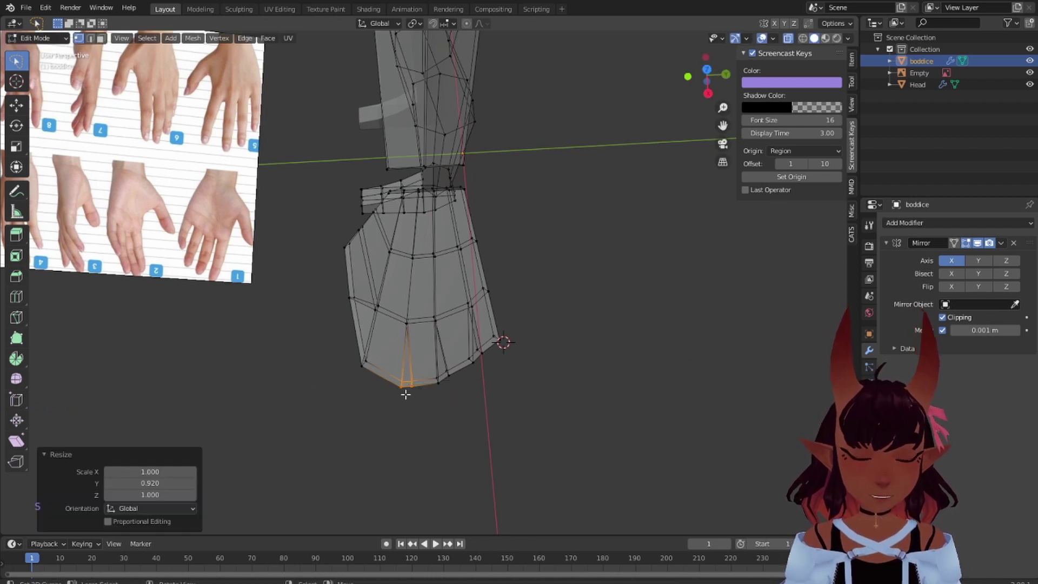
Move the thumb-side division's end vertices -0.002174 m along Y and -0.000925 m along X
key("g")
key("y")
left_click(397, 389)
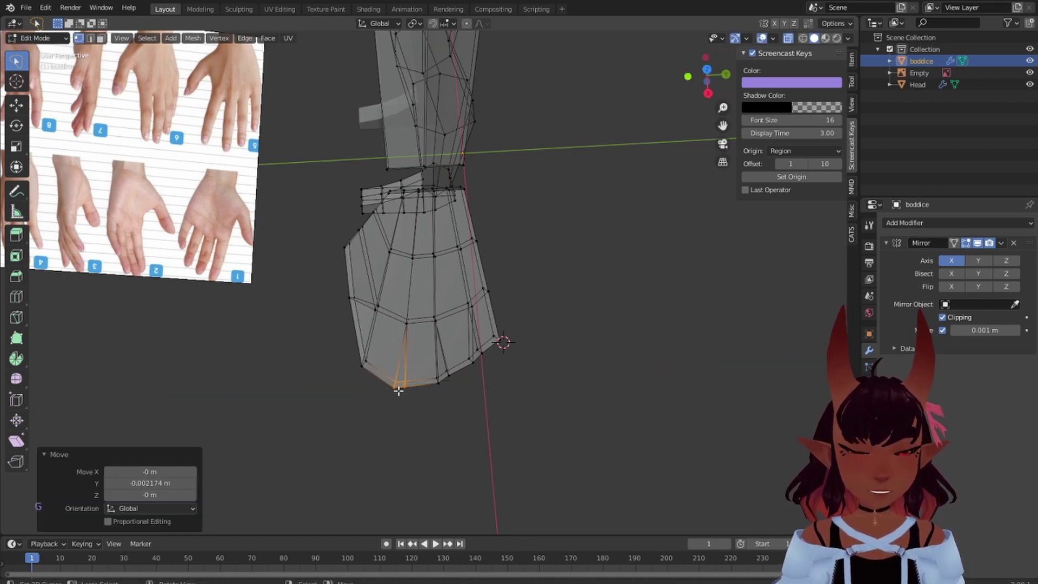
key("g")
key("x")
left_click(401, 388)
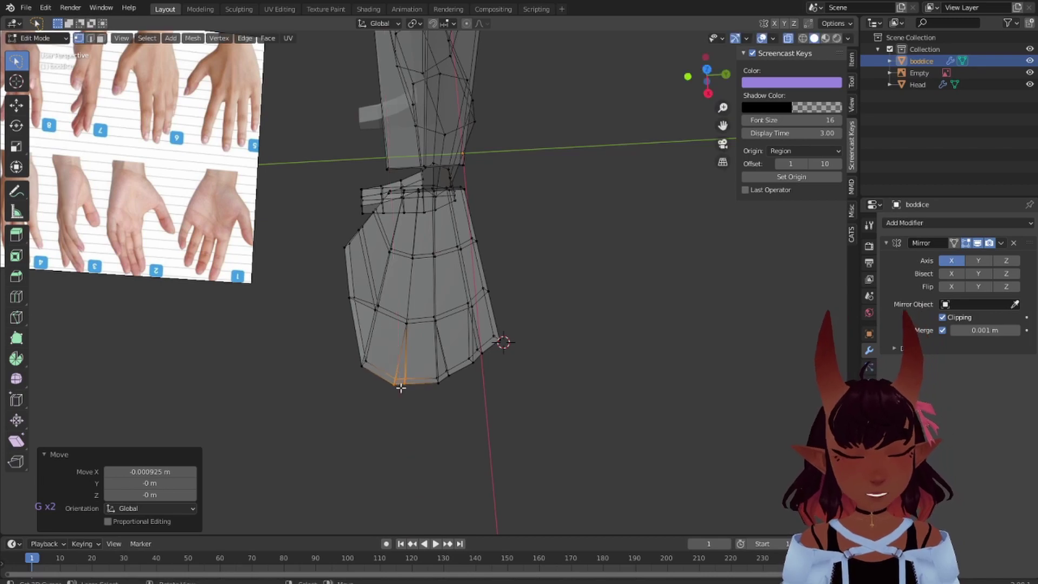
Move the middle division's vertex on the little-finger side by 0.000538, 0.000894 and -0.000245 m in X, Y and Z
middle_click_drag(401, 387, 464, 364)
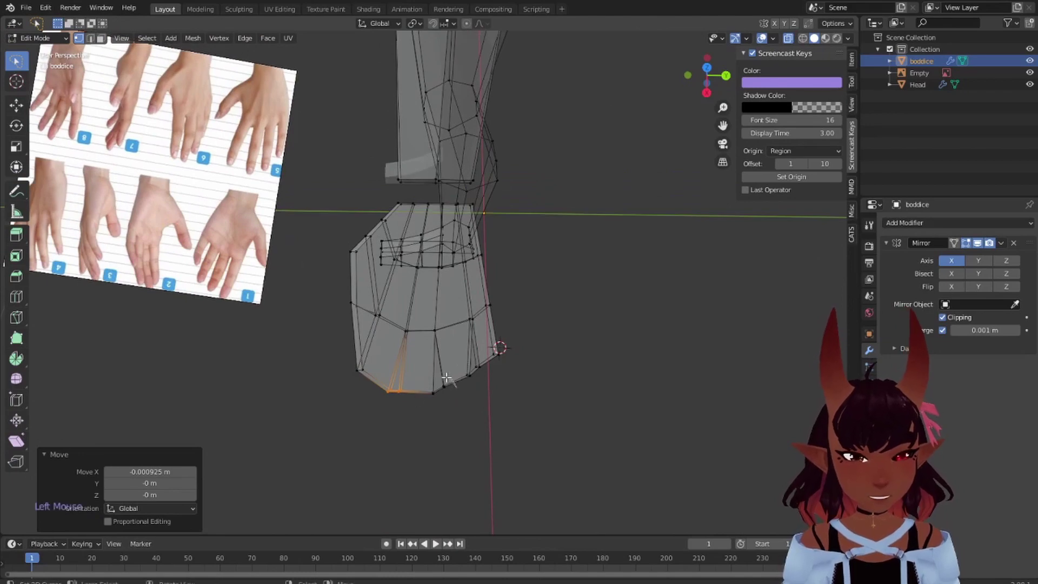
left_click(440, 389)
middle_click_drag(527, 399, 531, 397)
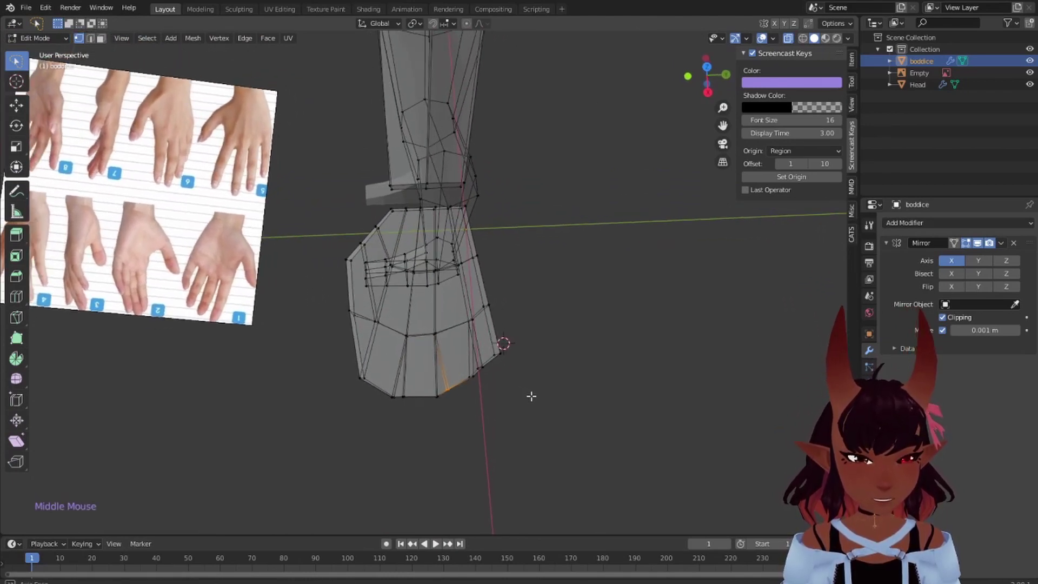
key("g")
left_click(460, 393)
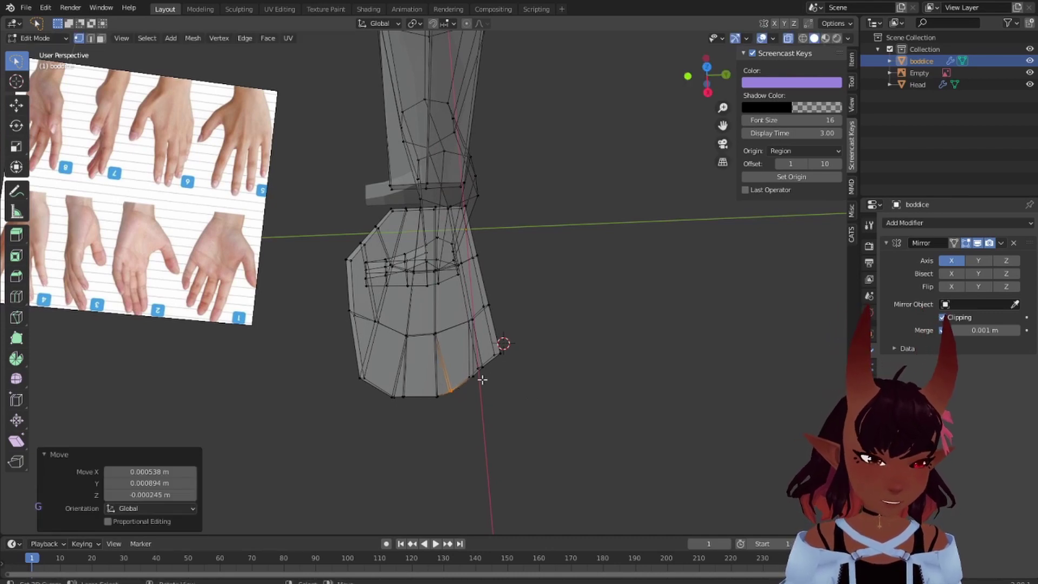
Adjust both sides of the little-finger division, shifting its inner vertex by -0.000923, 0.001542 and 0.000301 m in X, Y and Z
middle_click_drag(511, 380, 475, 363)
left_click(474, 363)
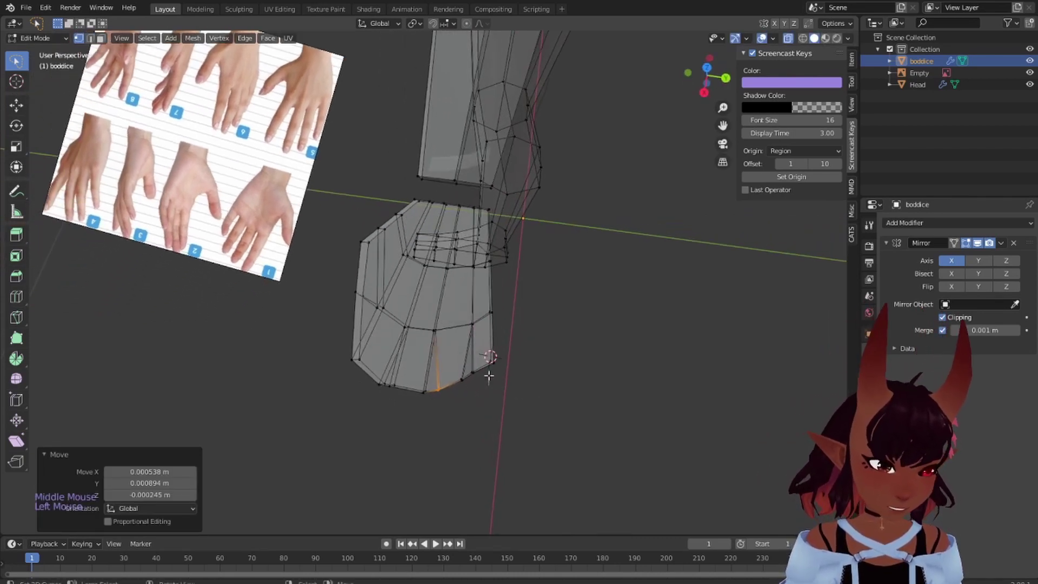
left_click(473, 386)
key("g")
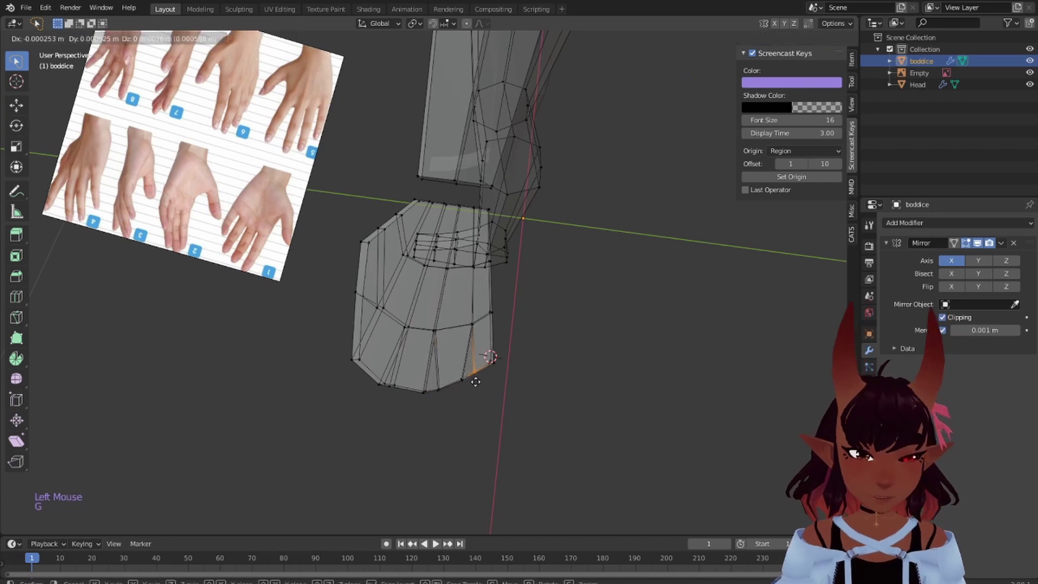
left_click(477, 382)
left_click(453, 393)
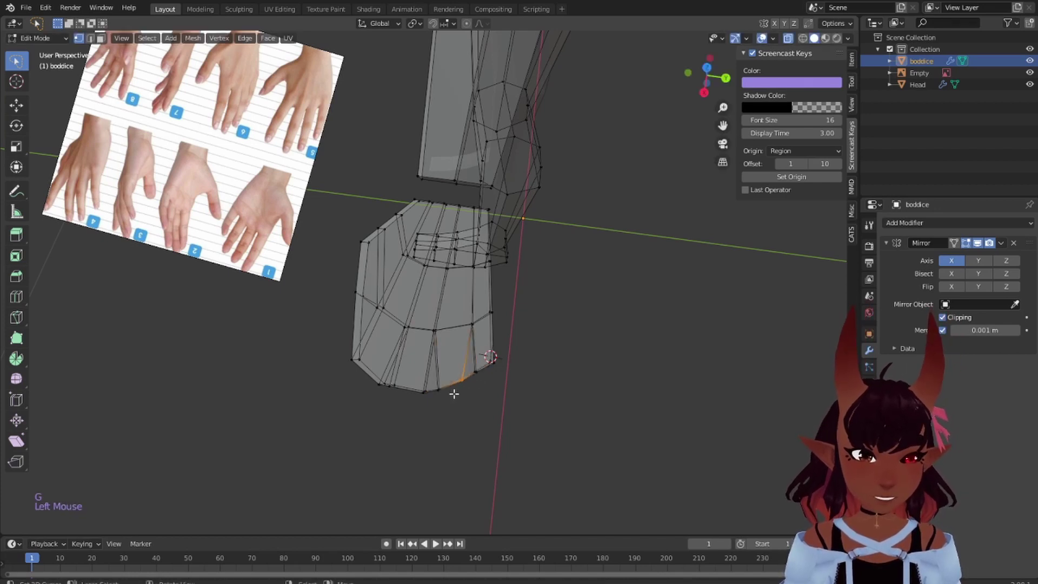
key("g")
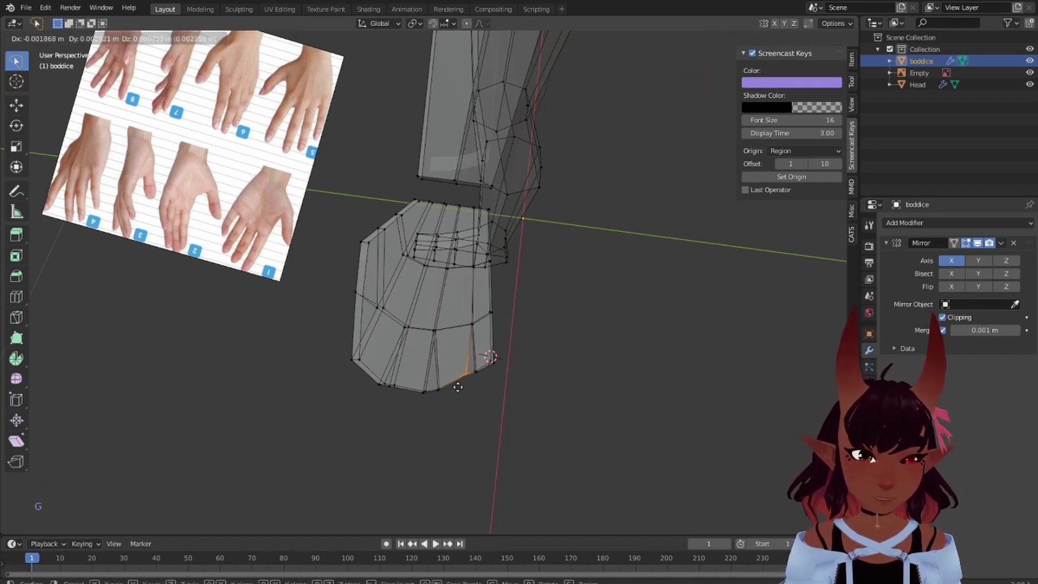
left_click(459, 391)
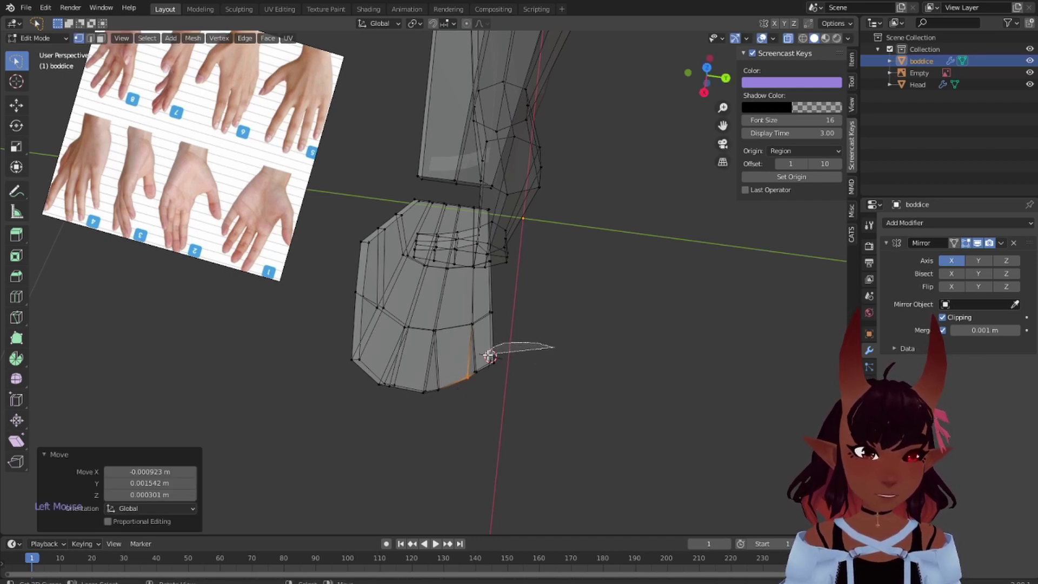
Move the outer corner vertex on the little-finger side by -0.001345, 0.000403 and 0.000511 m in X, Y and Z
left_click(489, 355)
middle_click_drag(514, 371, 520, 373)
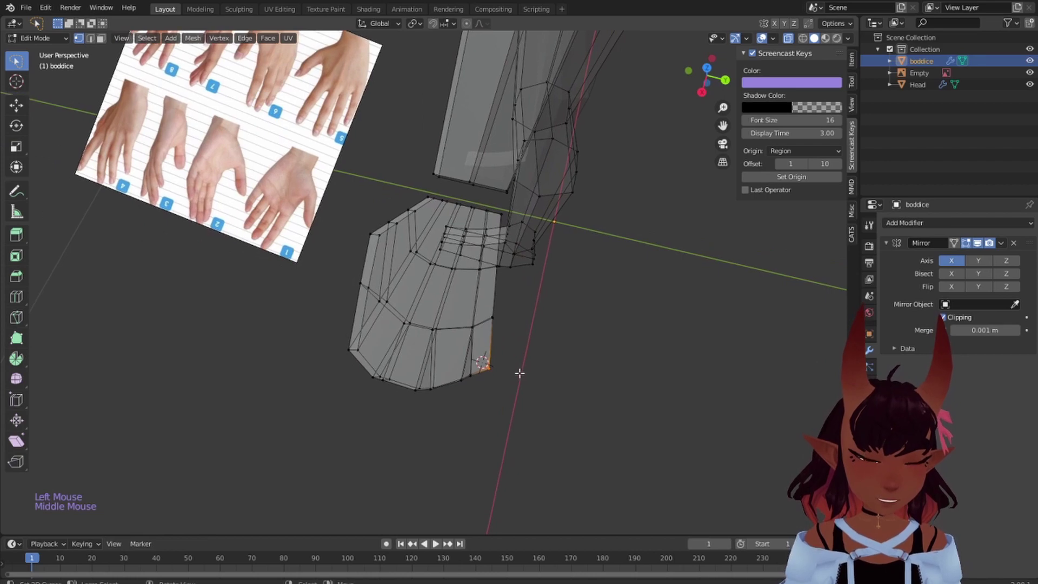
key("g")
left_click(522, 369)
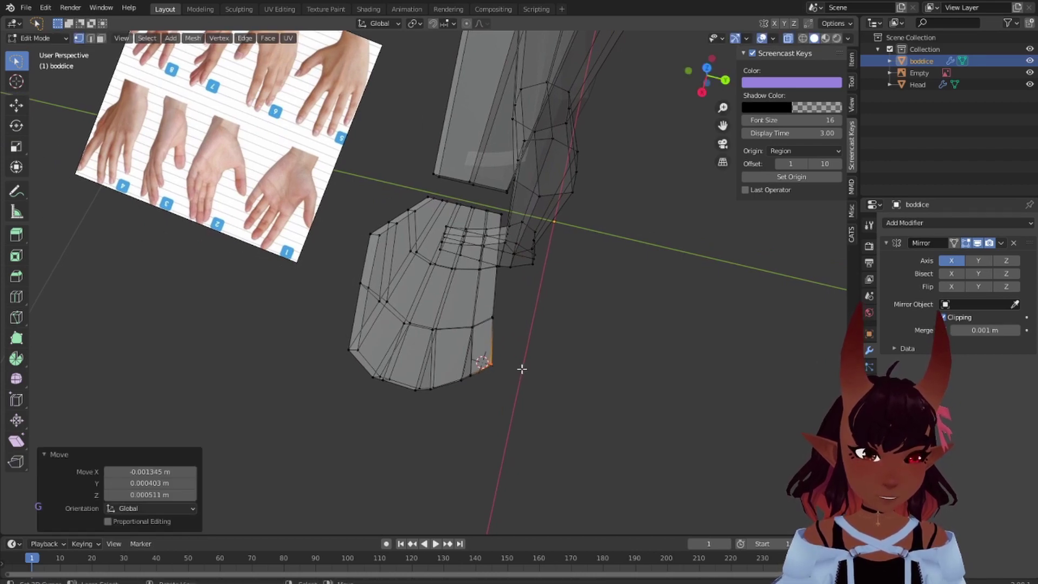
Move the mid-palm vertices on the little-finger edge 0.002809 m along Y using smooth proportional editing with size 0.036
middle_click_drag(494, 329, 533, 324)
left_click(489, 327)
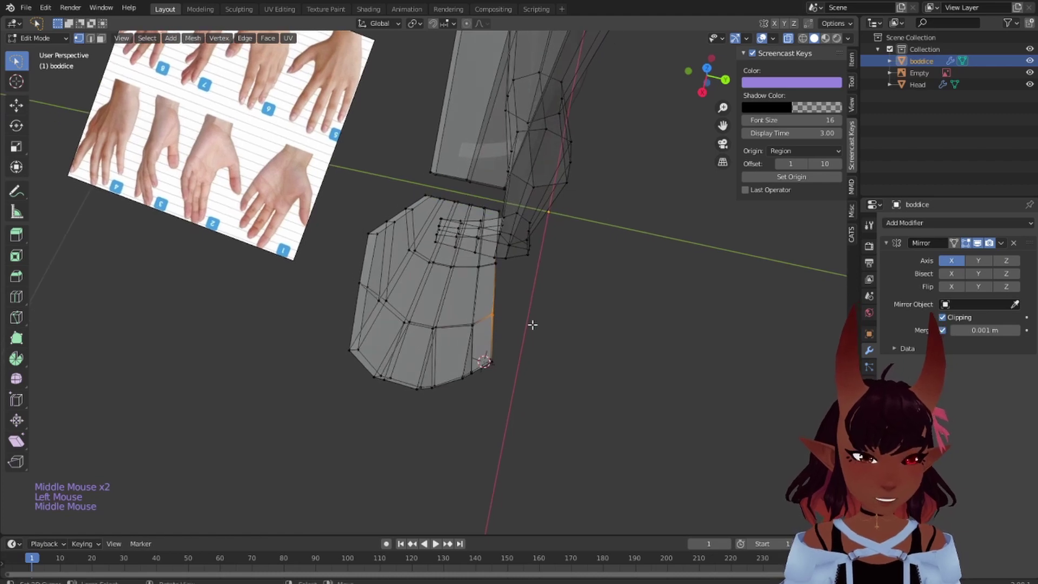
key("g")
right_click(533, 324)
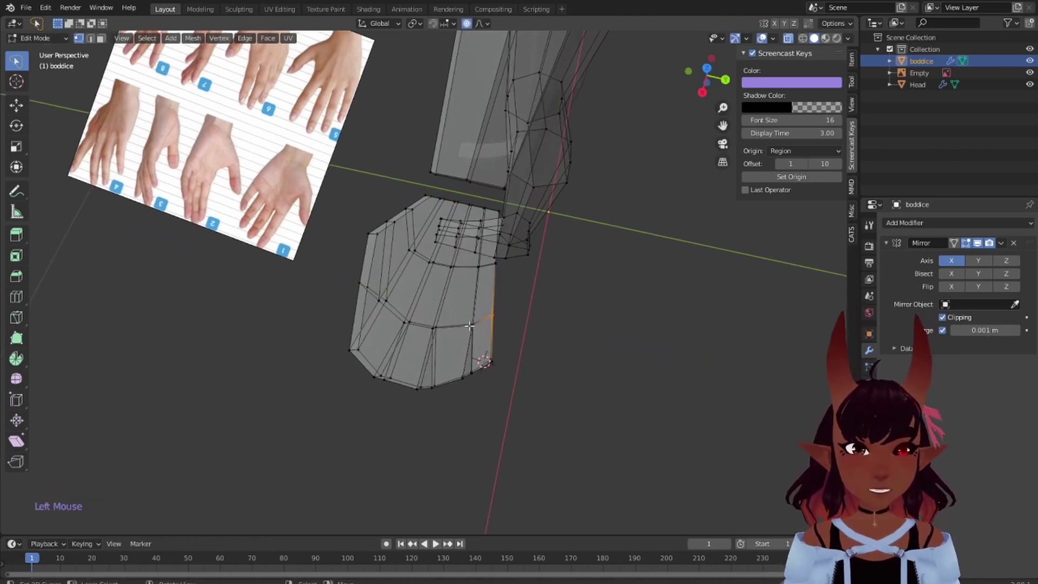
middle_click_drag(510, 319, 569, 313)
scroll(556, 301, "down", 1)
key("g")
key("y")
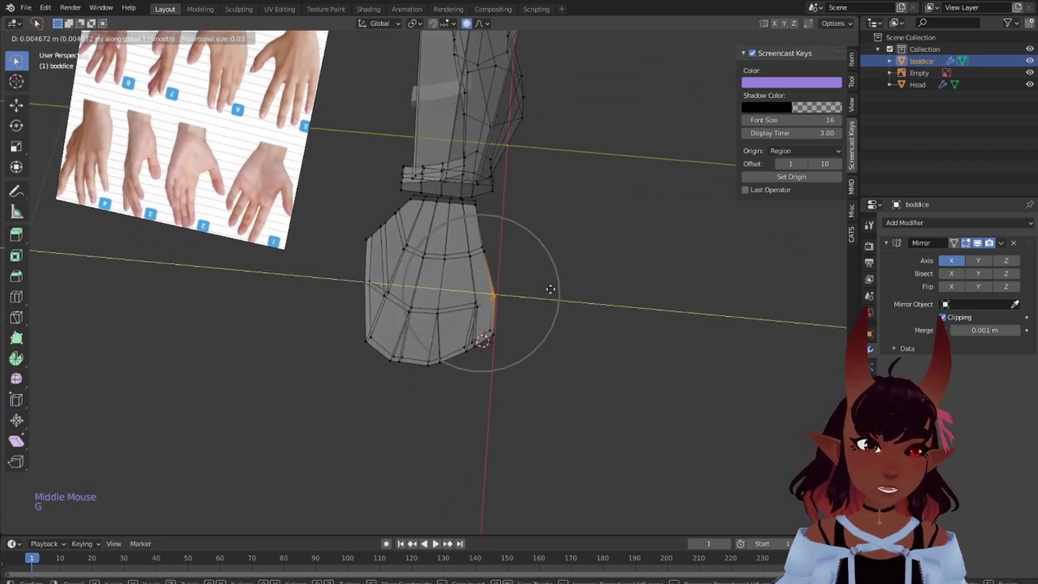
scroll(546, 288, "down", 1)
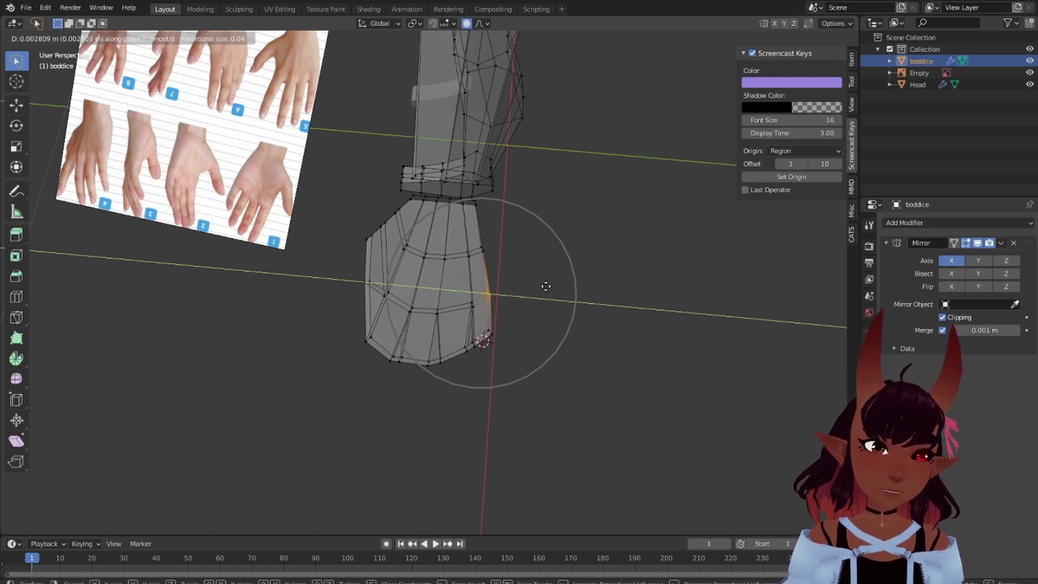
left_click(546, 287)
Raise the mid-palm vertices on the thumb-side edge 0.005281 m along Z using smooth proportional editing with size 0.012
middle_click_drag(545, 290, 649, 289)
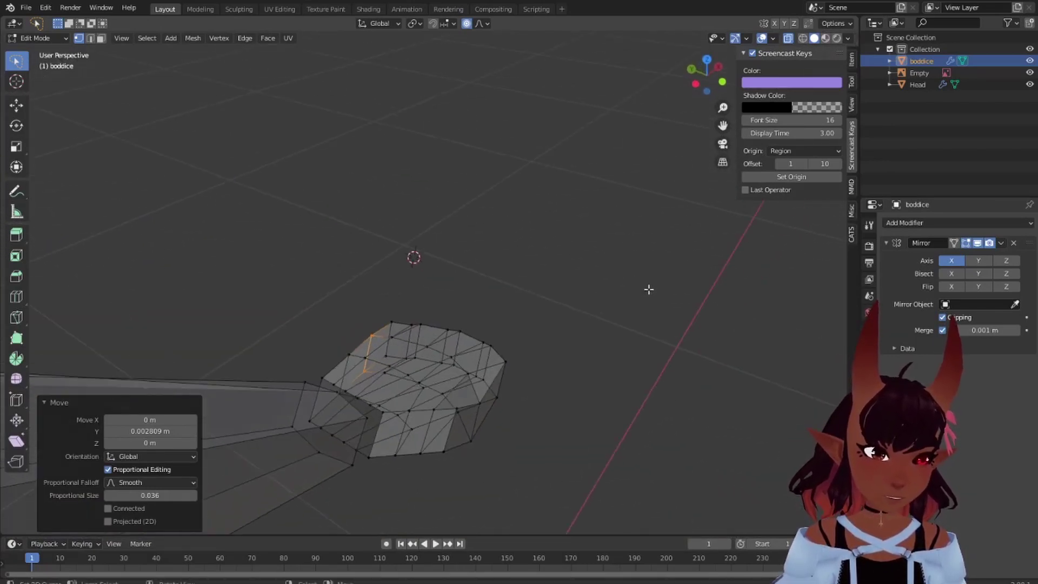
right_click(473, 450)
right_click(478, 400, "shift")
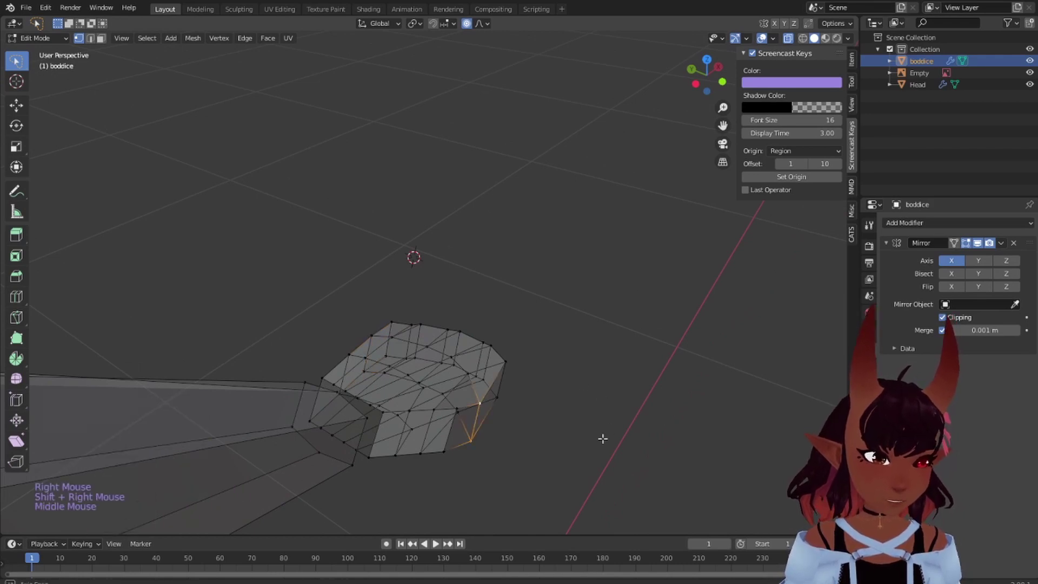
middle_click_drag(600, 438, 480, 339)
key("g")
key("z")
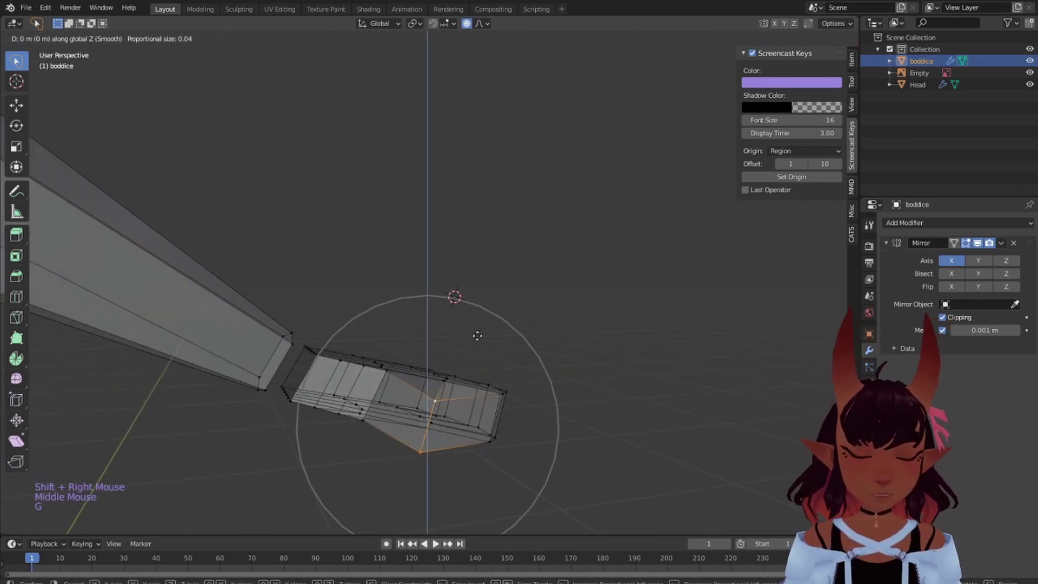
scroll(489, 327, "up", 3)
scroll(503, 319, "up", 2)
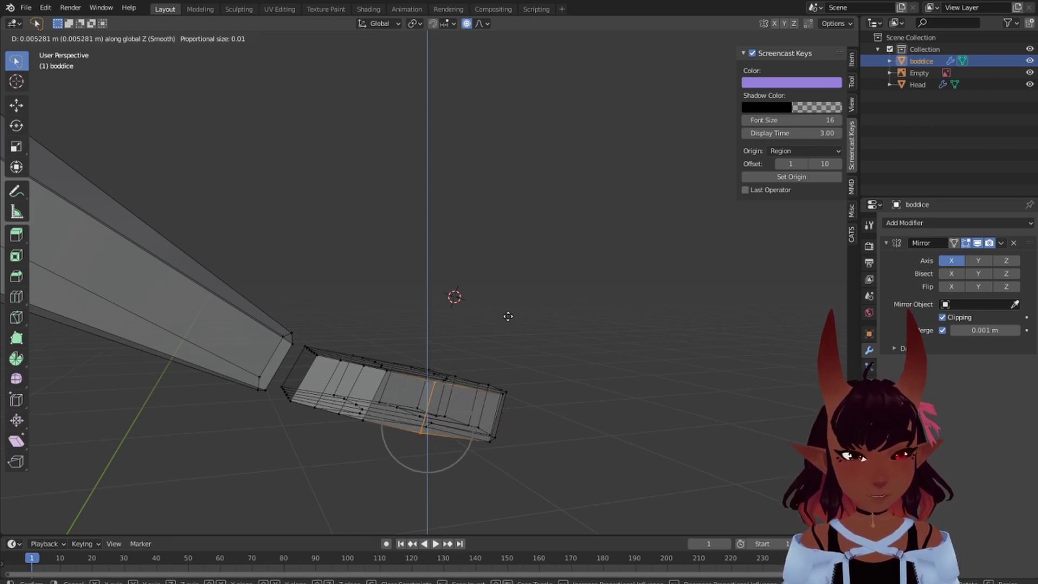
left_click(508, 316)
middle_click_drag(603, 364, 493, 462)
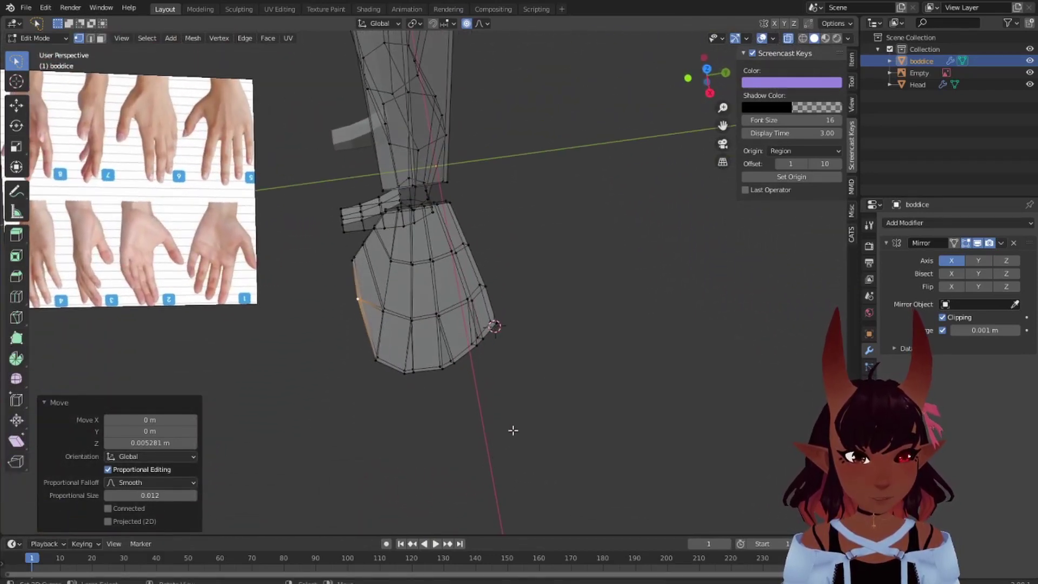
Smooth the vertices of the palm's finger-end half with a smoothing of 0.338 and 1 repeat on all axes, and clear the selection
mouse_move(569, 355)
left_mouse_down()
mouse_move(534, 256)
mouse_move(415, 290)
mouse_move(365, 239)
mouse_move(336, 382)
left_mouse_up()
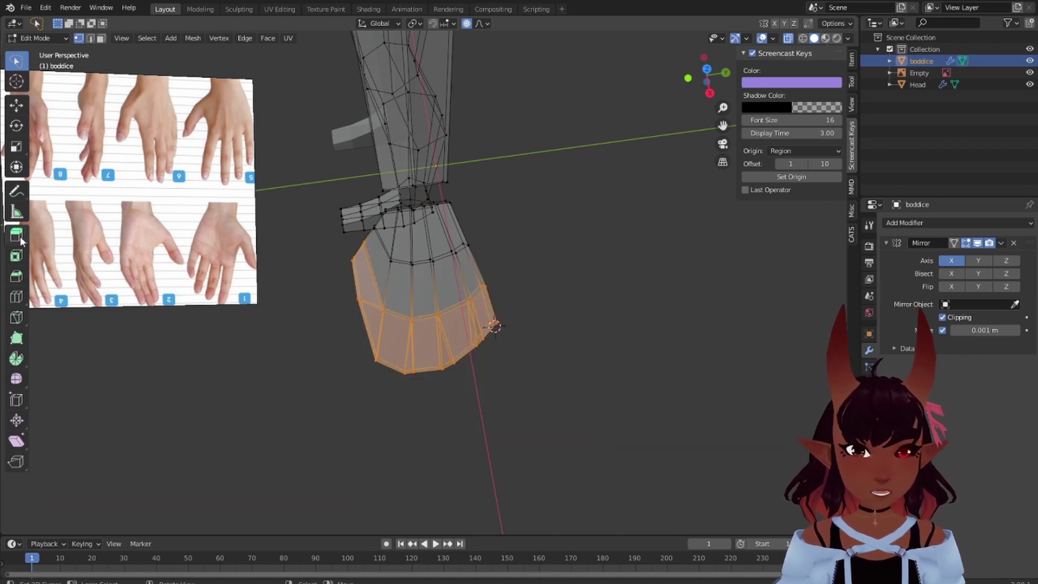
left_click(17, 379)
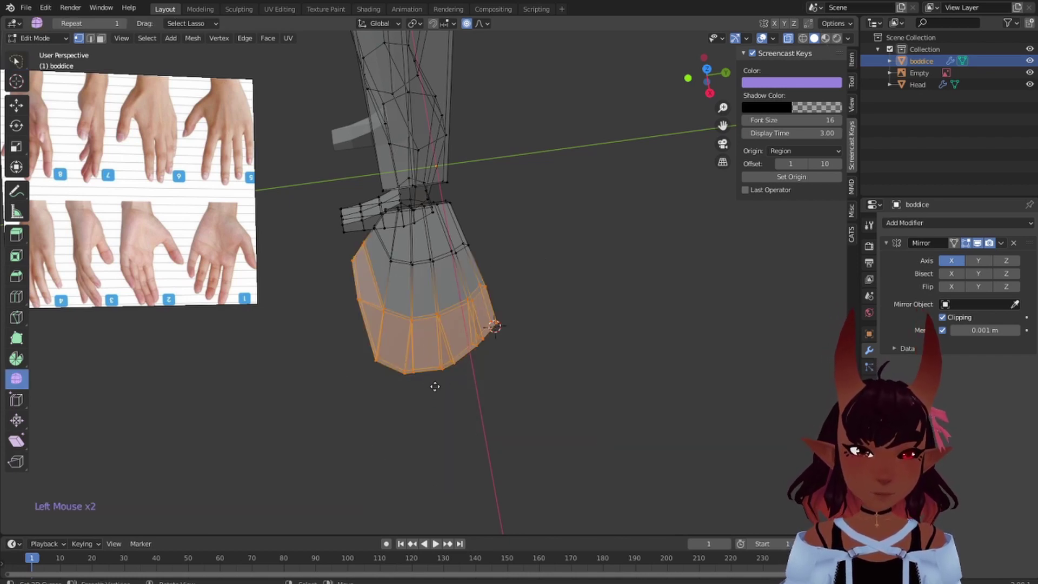
left_click_drag(434, 386, 506, 346)
mouse_move(600, 359)
middle_mouse_down()
mouse_move(536, 336)
mouse_move(722, 265)
mouse_move(702, 350)
mouse_move(604, 352)
middle_mouse_up()
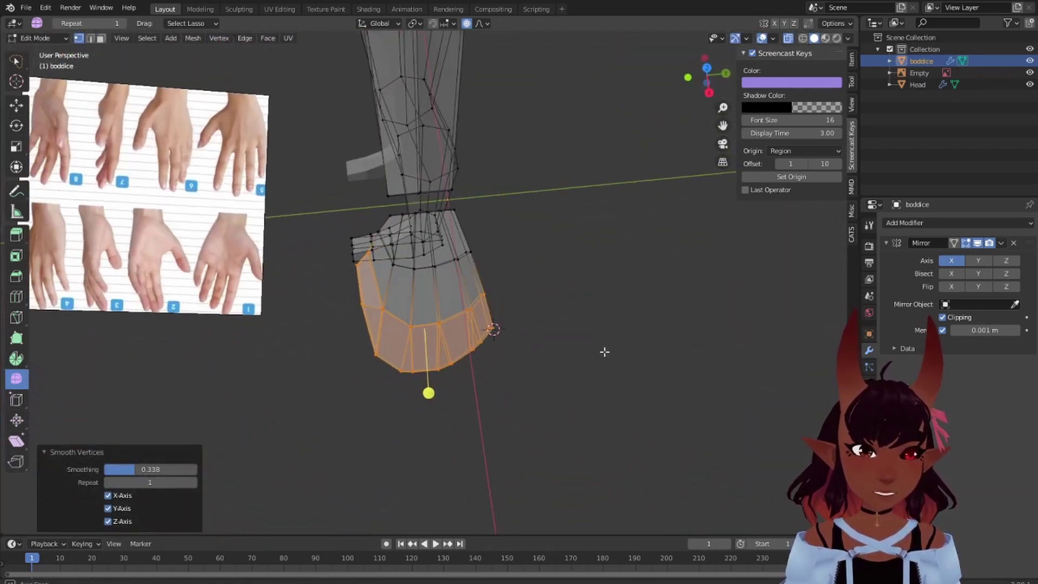
key("a")
key("a")
scroll(484, 371, "down", 2)
Highlight the four finger-base faces along the palm's end without X-ray to check their spacing from several angles, and clear the selection
middle_click_drag(484, 371, 529, 270)
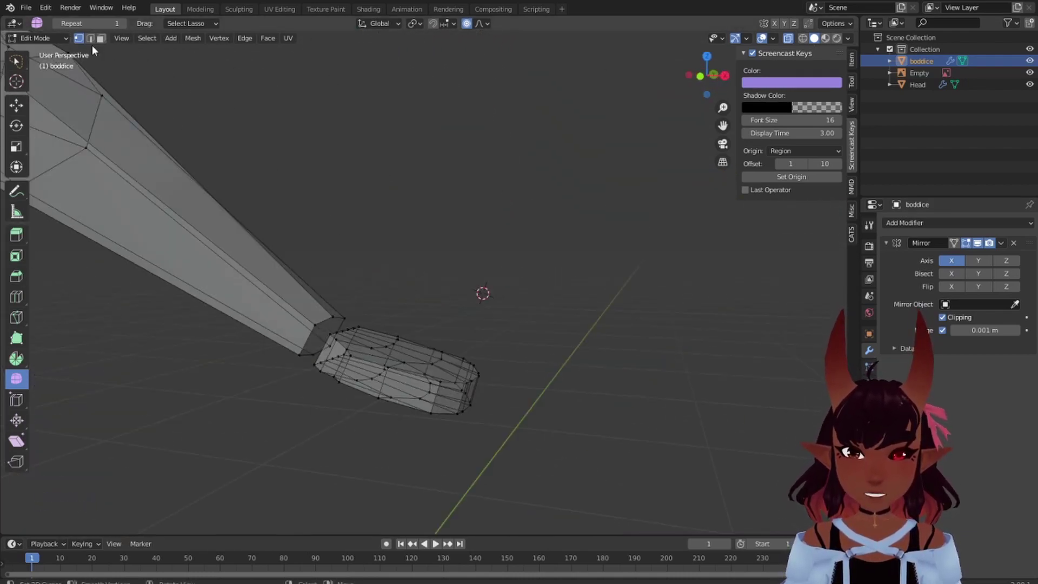
middle_click_drag(538, 444, 651, 324)
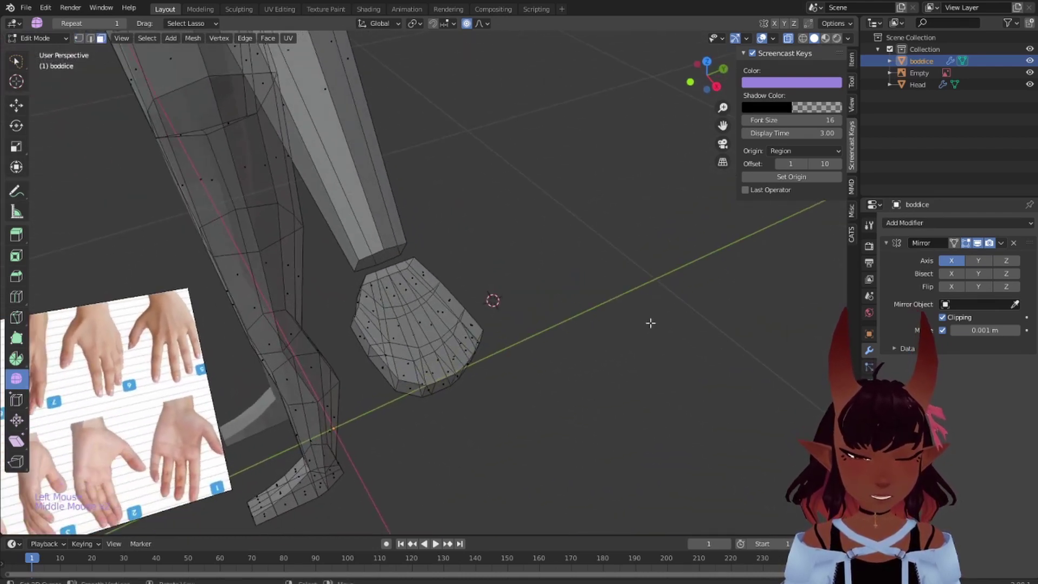
left_click(788, 38)
scroll(375, 300, "up", 2)
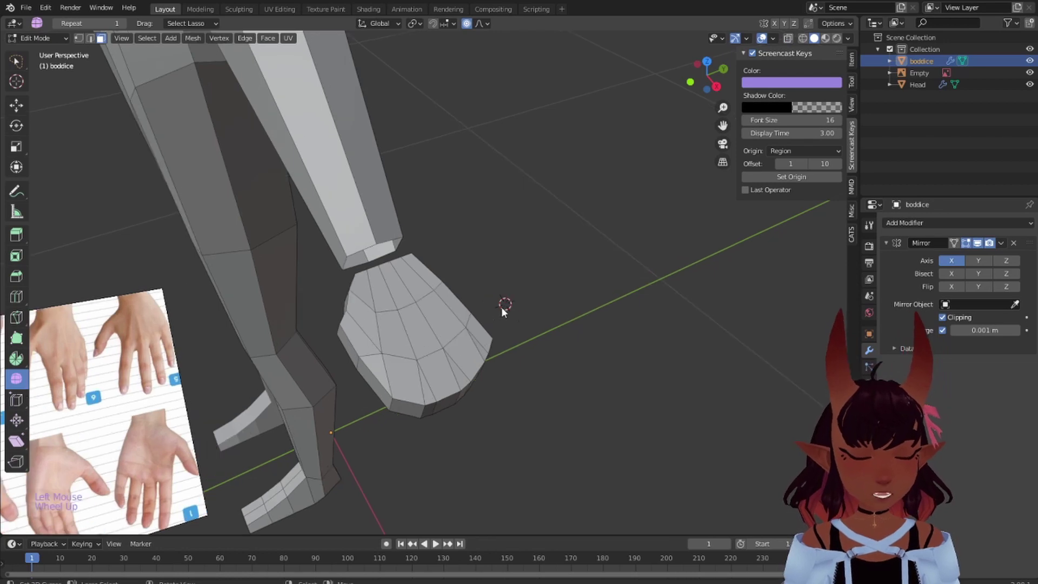
middle_click_drag(502, 307, 535, 316)
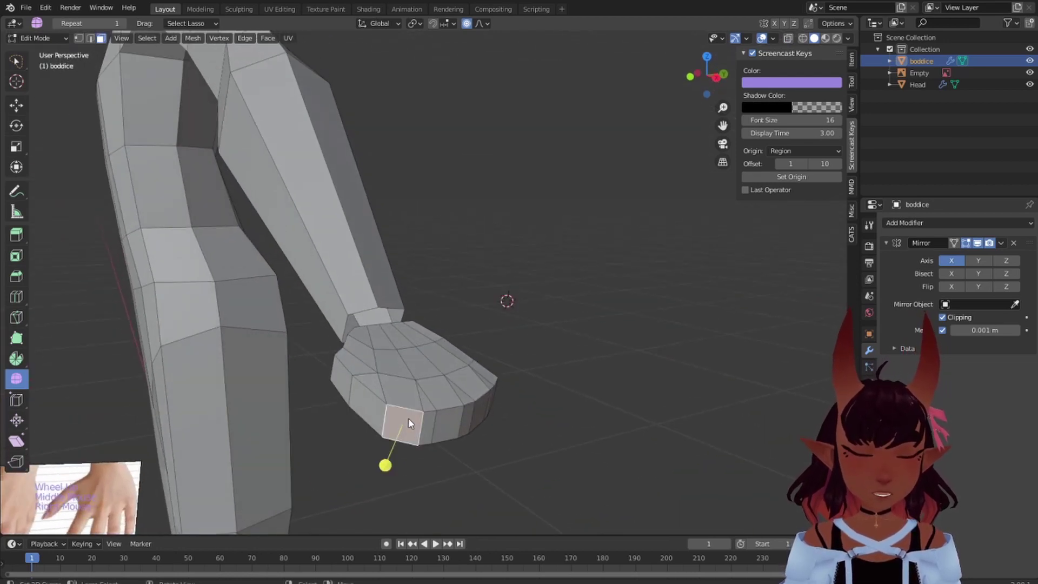
right_click(443, 414, "shift")
middle_click_drag(442, 414, 398, 286)
right_click(446, 415, "shift")
right_click(478, 410, "shift")
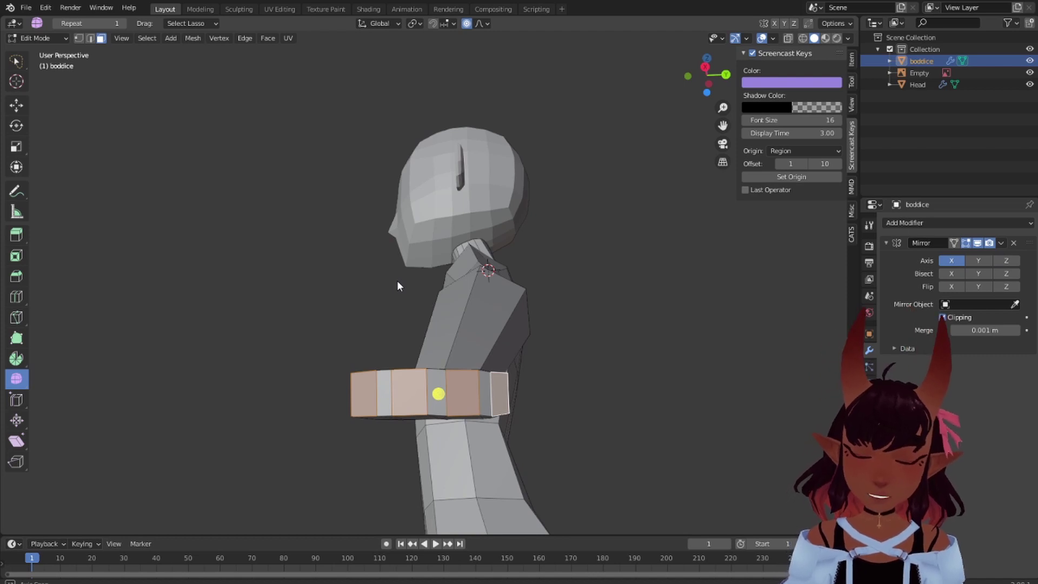
middle_click_drag(397, 280, 396, 447)
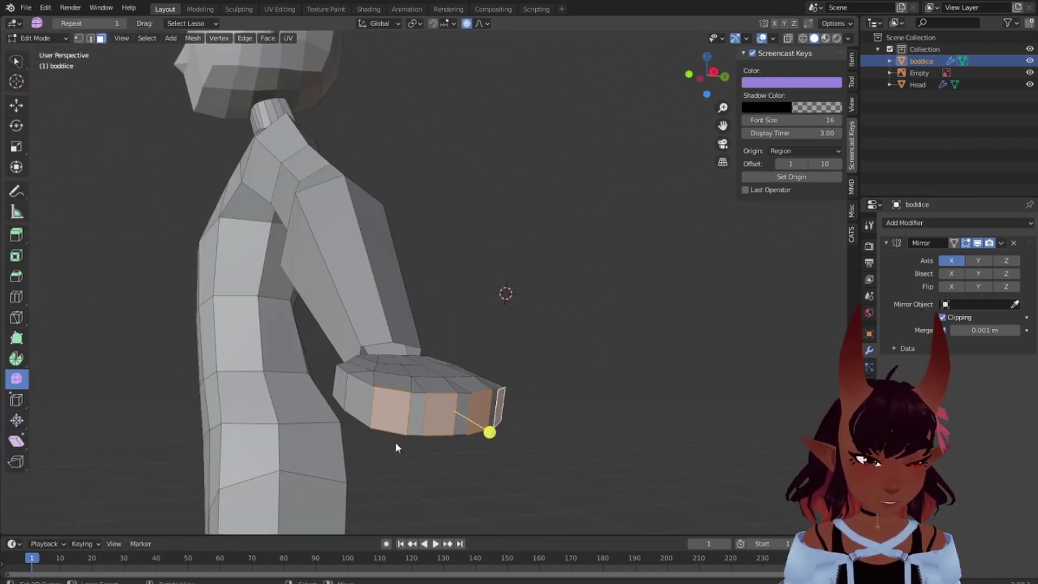
middle_click_drag(447, 388, 463, 367)
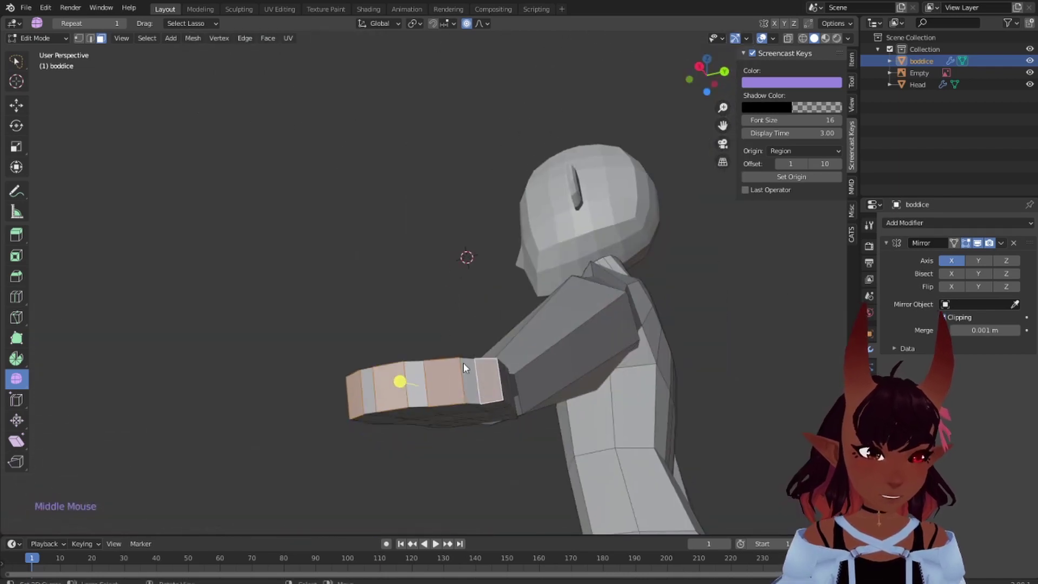
middle_click_drag(490, 312, 523, 464)
key("a")
key("a")
key("a")
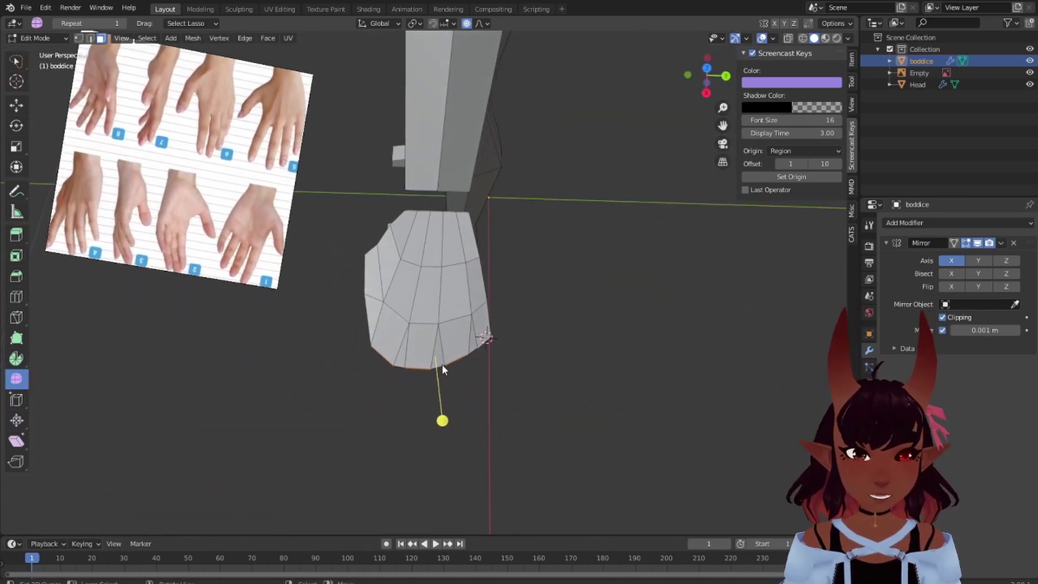
Slide the mid-palm vertex at the ring and little finger division toward the palm's middle by a factor of about 0.239
scroll(444, 370, "up", 2)
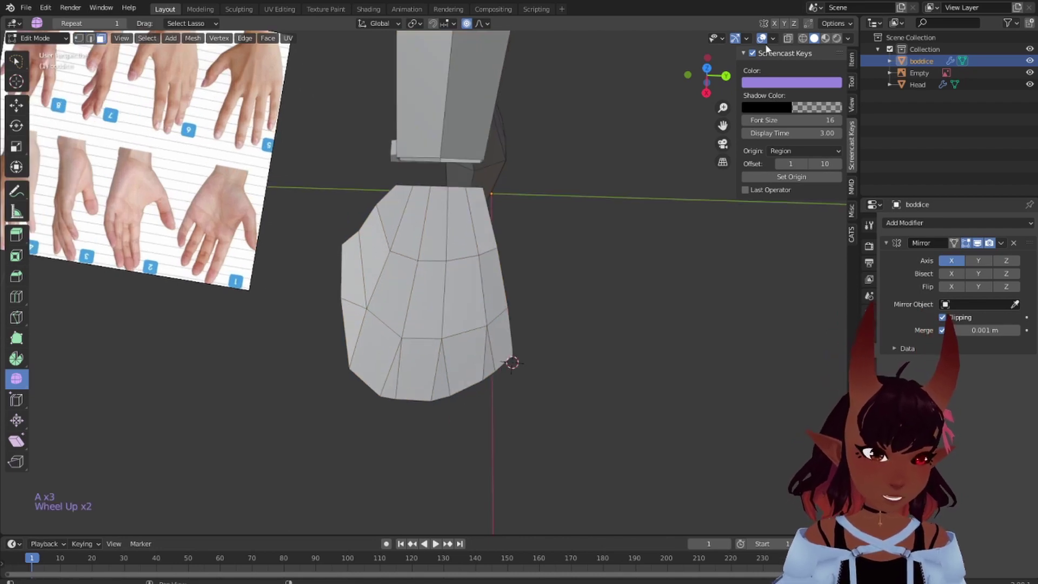
left_click(787, 39)
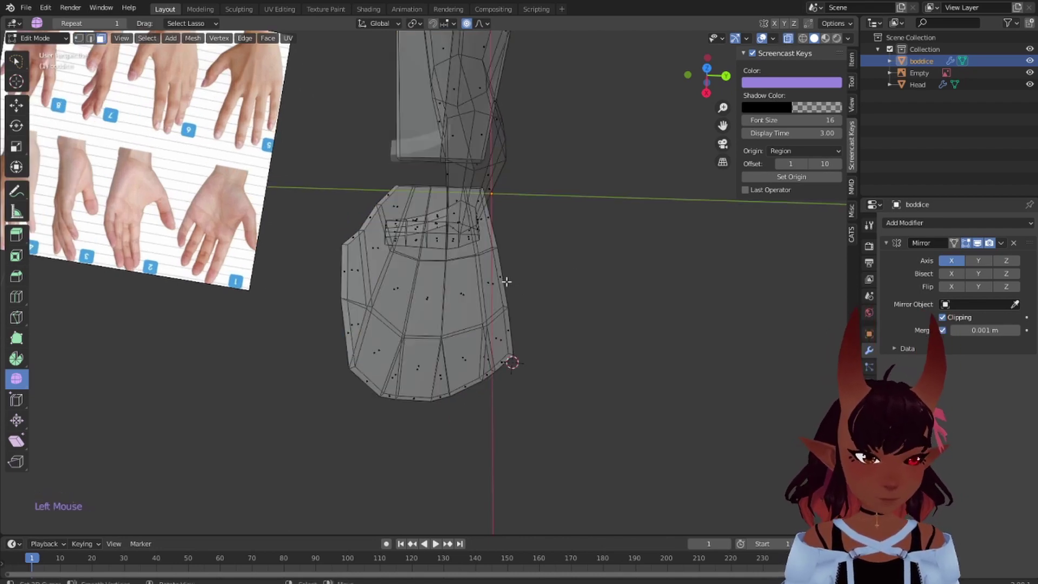
right_click(481, 323)
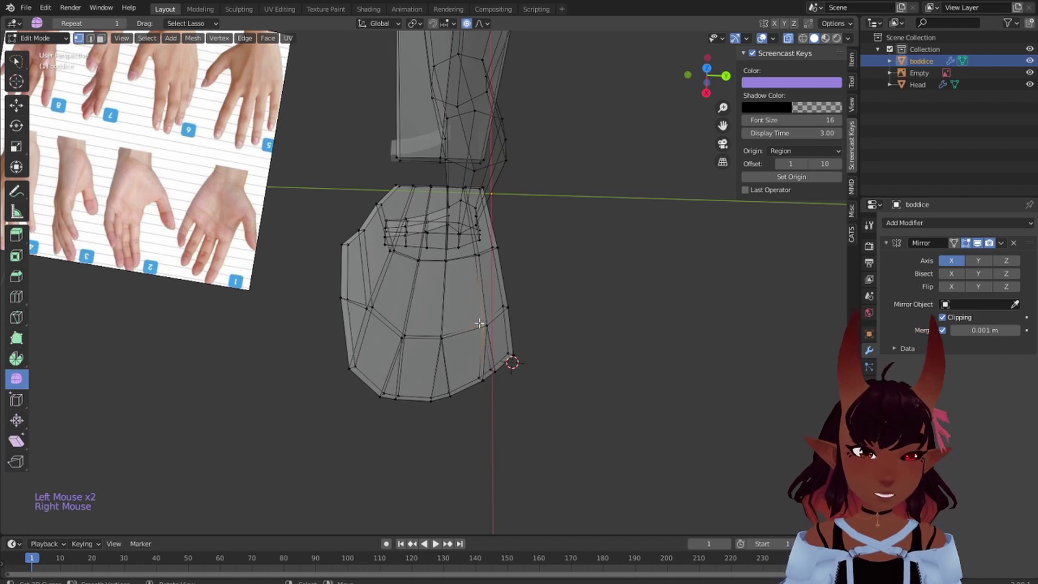
right_click(486, 328, "shift")
middle_click_drag(528, 325, 545, 322)
key("g")
key("g")
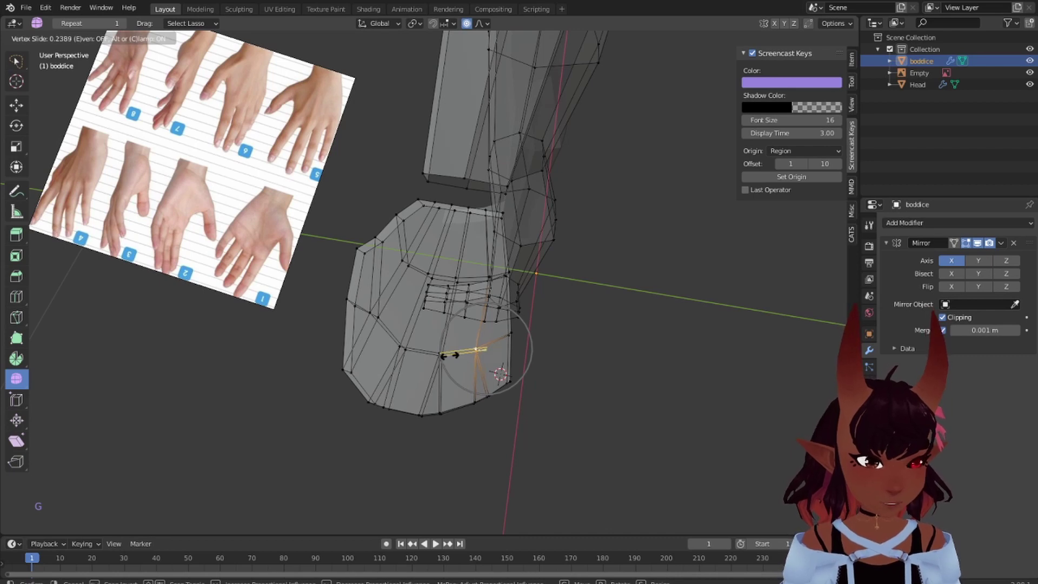
left_click(449, 355)
Slide the mid-palm vertex at the index and middle finger division toward the thumb side by a factor of 0.109
middle_click_drag(449, 355, 399, 344)
left_click(404, 344)
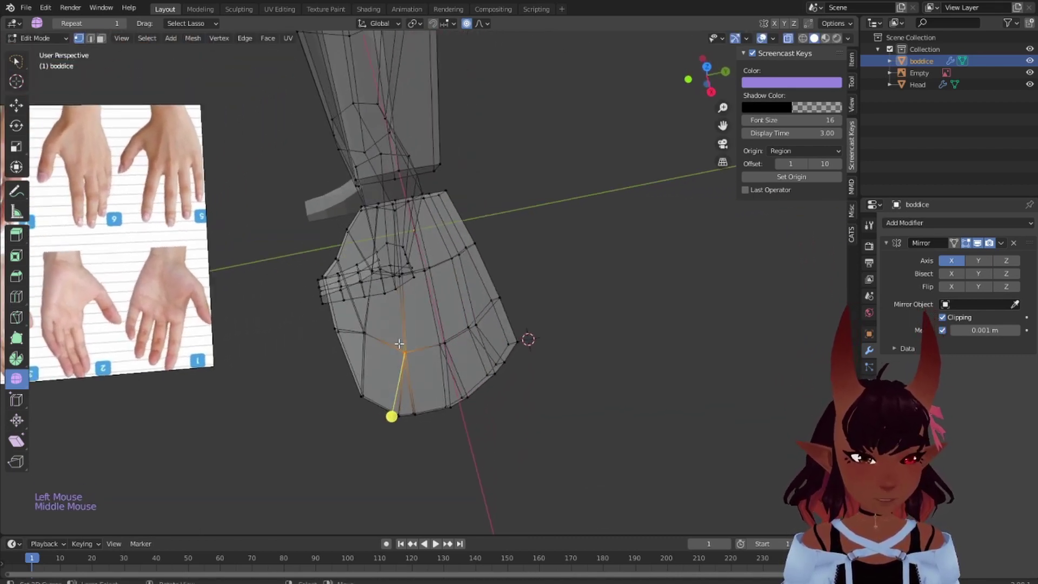
key("g")
key("g")
left_click(394, 344)
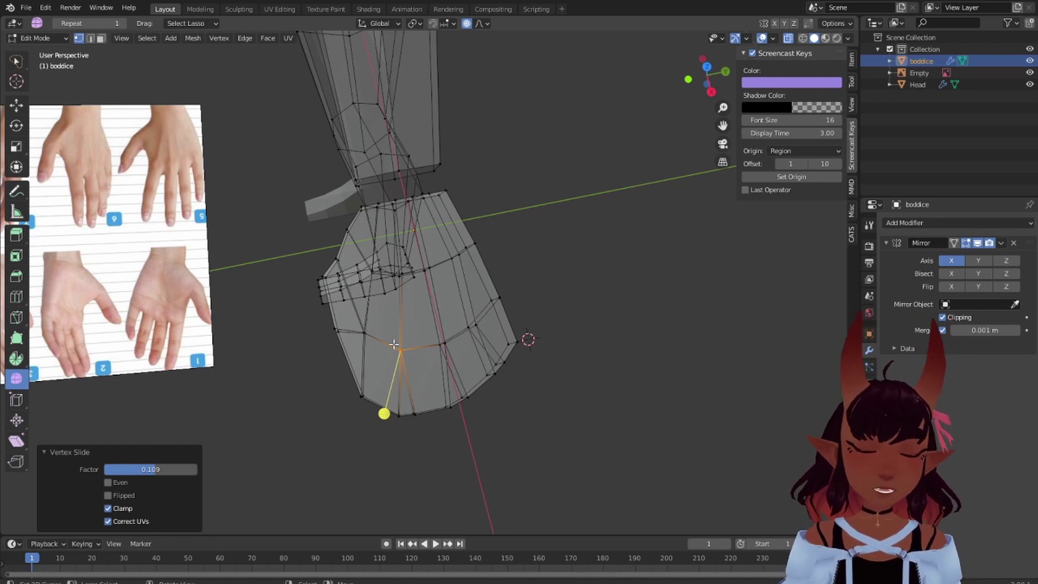
Move the thumb-side corner of the palm's end -0.002442 m along Y using smooth proportional editing with size 0.012
middle_click_drag(400, 379, 421, 389)
left_click_drag(382, 431, 381, 396)
key("g")
key("y")
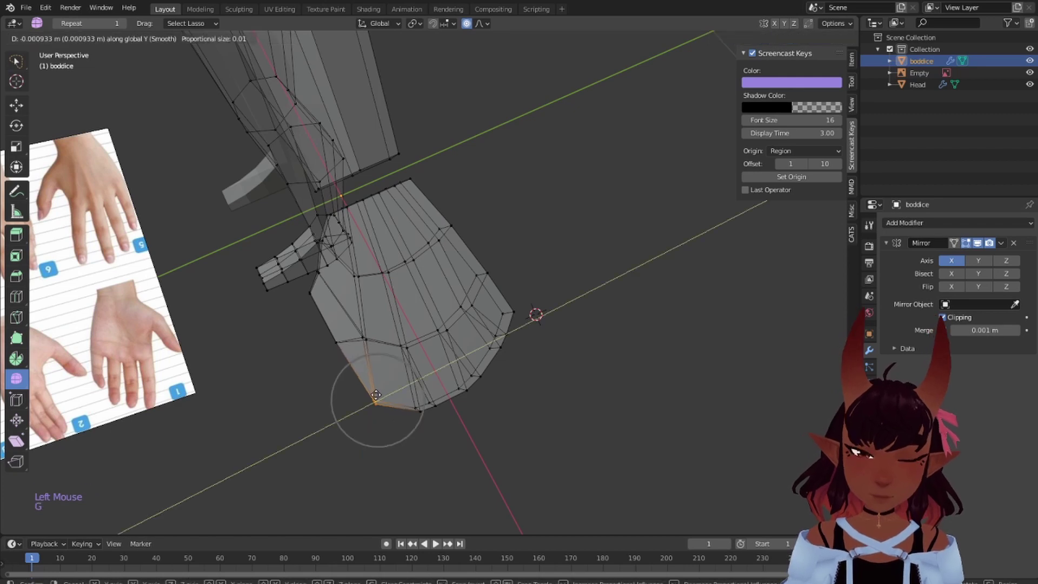
left_click(369, 394)
Move the finger-division vertices between the palm end's two outer corners -0.002673 m along Y using smooth proportional editing with size 0.006, and deselect everything
middle_click_drag(369, 394, 486, 416)
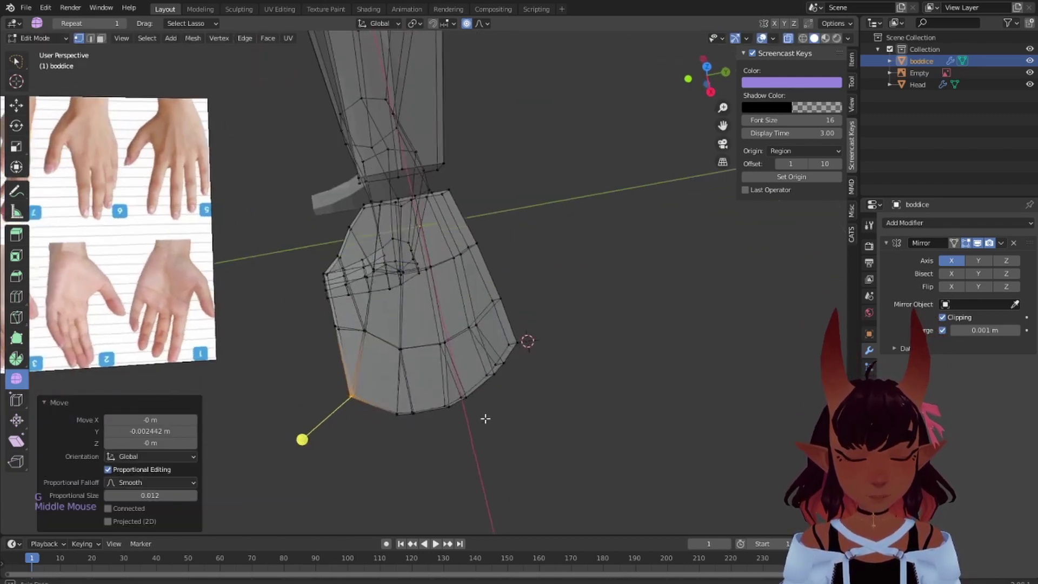
mouse_move(515, 356)
left_mouse_down()
mouse_move(503, 373)
mouse_move(408, 381)
mouse_move(465, 416)
left_mouse_up()
key("g")
key("y")
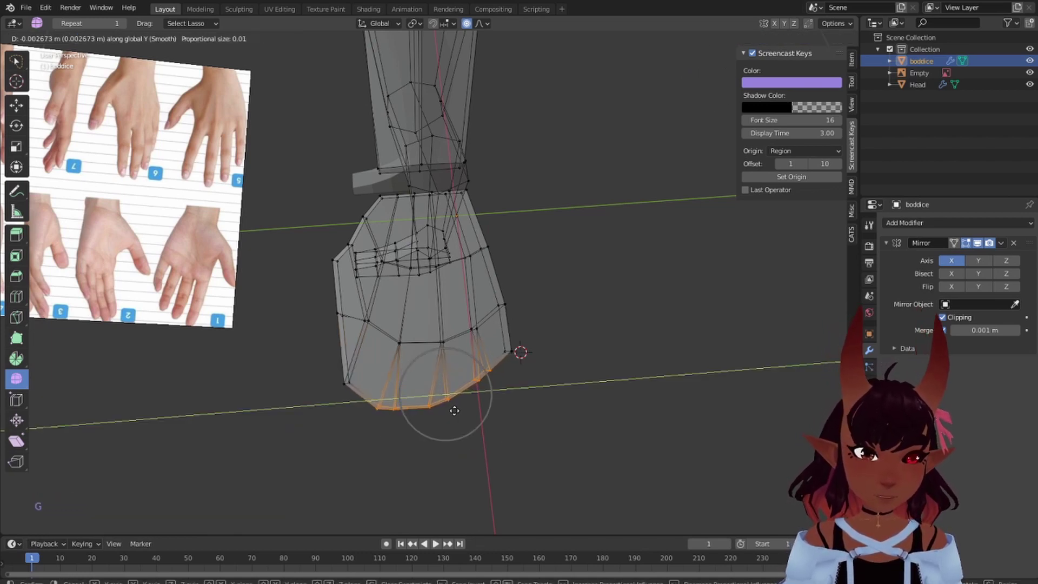
scroll(454, 410, "up", 3)
left_click(454, 411)
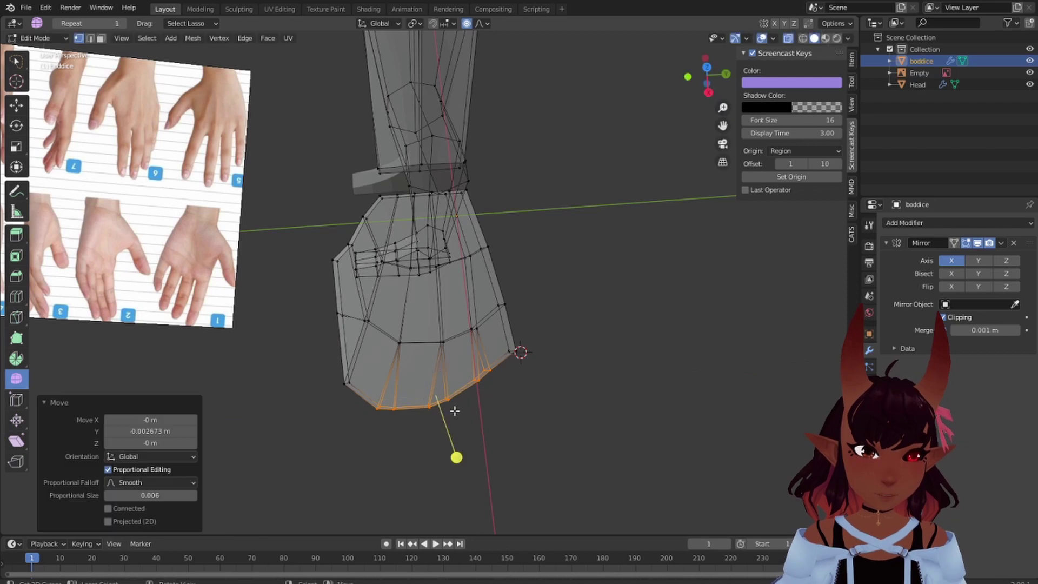
middle_click_drag(456, 457, 473, 471)
scroll(497, 290, "down", 3)
middle_click_drag(496, 290, 520, 303)
key("a")
key("a")
key("a")
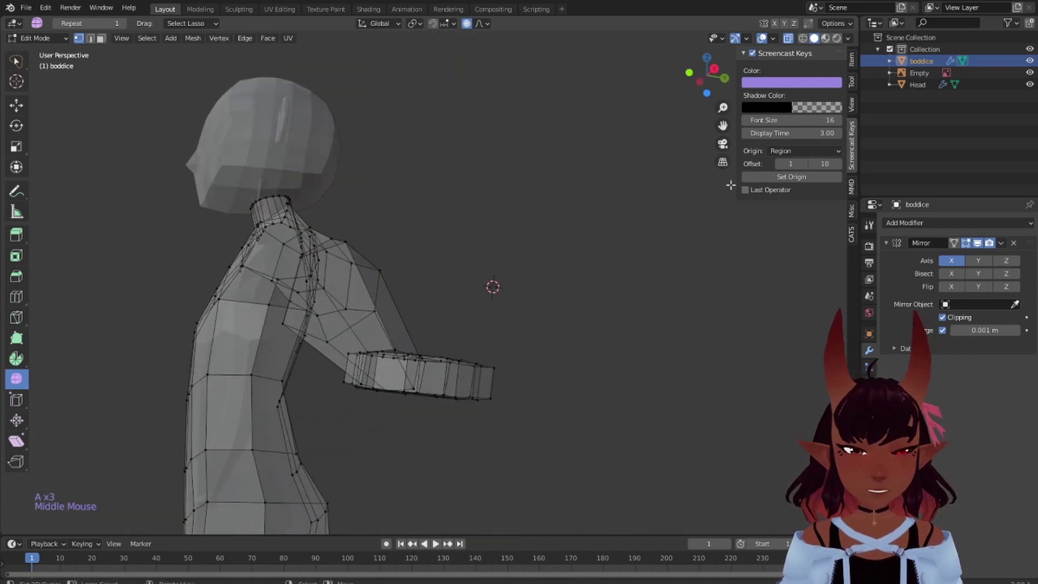
Turn off X-ray and slide the outer corner edge on the little-finger side of the palm's end by a factor of 0.169
left_click(787, 38)
scroll(558, 334, "up", 3)
middle_click_drag(559, 333, 492, 460)
right_click(501, 449, "shift")
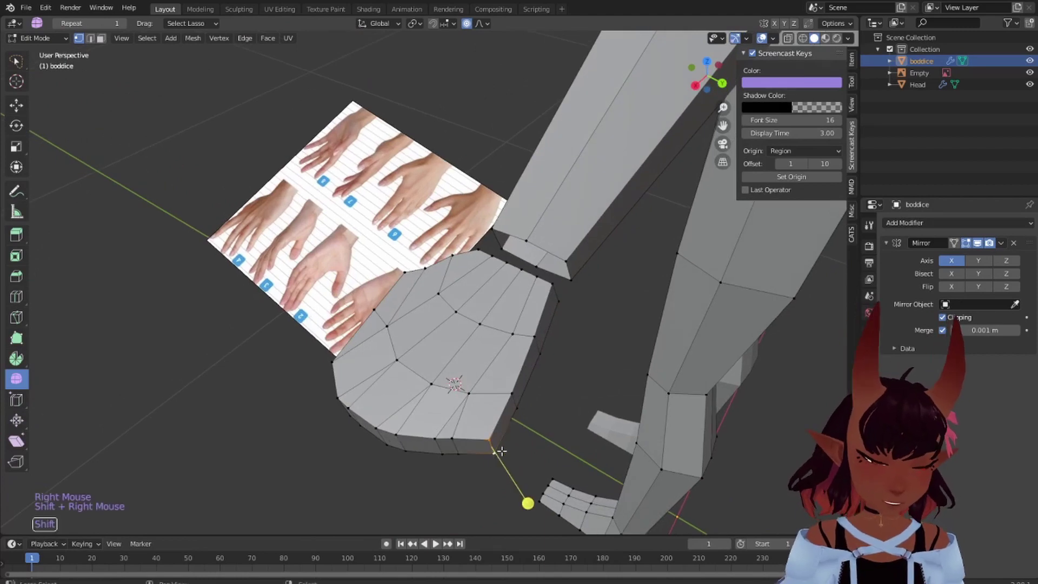
key("g")
key("g")
left_click(508, 420)
Flatten the finger-end section of the palm by scaling it to 0.506 along Z with smooth proportional editing of size 0.006
middle_click_drag(508, 421, 400, 384)
scroll(410, 327, "down", 3)
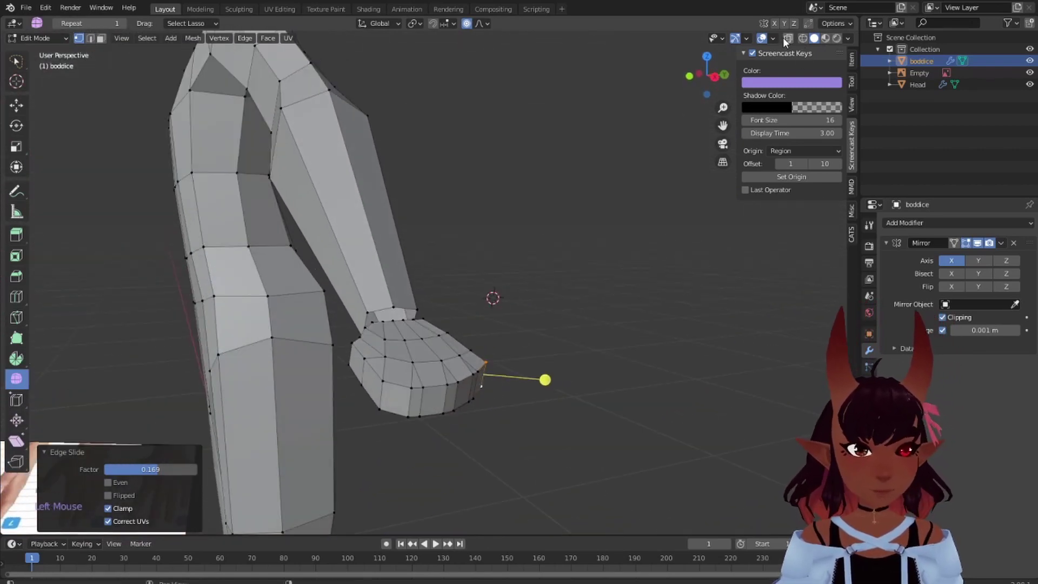
mouse_move(546, 333)
middle_mouse_down()
mouse_move(558, 431)
mouse_move(612, 329)
middle_mouse_up()
mouse_move(613, 328)
left_mouse_down()
mouse_move(616, 309)
mouse_move(505, 271)
mouse_move(403, 352)
left_mouse_up()
mouse_move(671, 392)
middle_mouse_down()
mouse_move(575, 416)
mouse_move(557, 313)
middle_mouse_up()
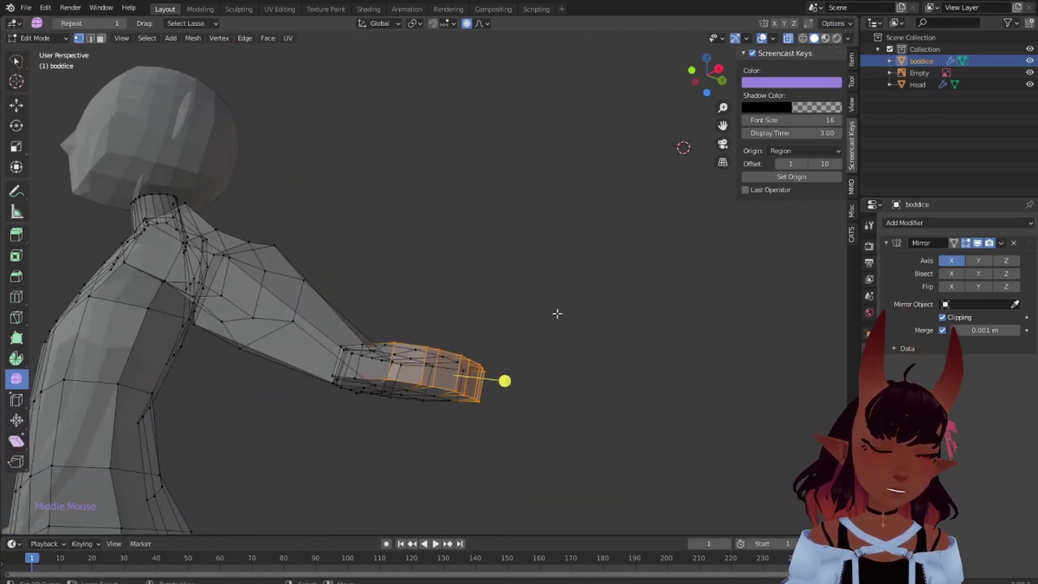
key("s")
key("z")
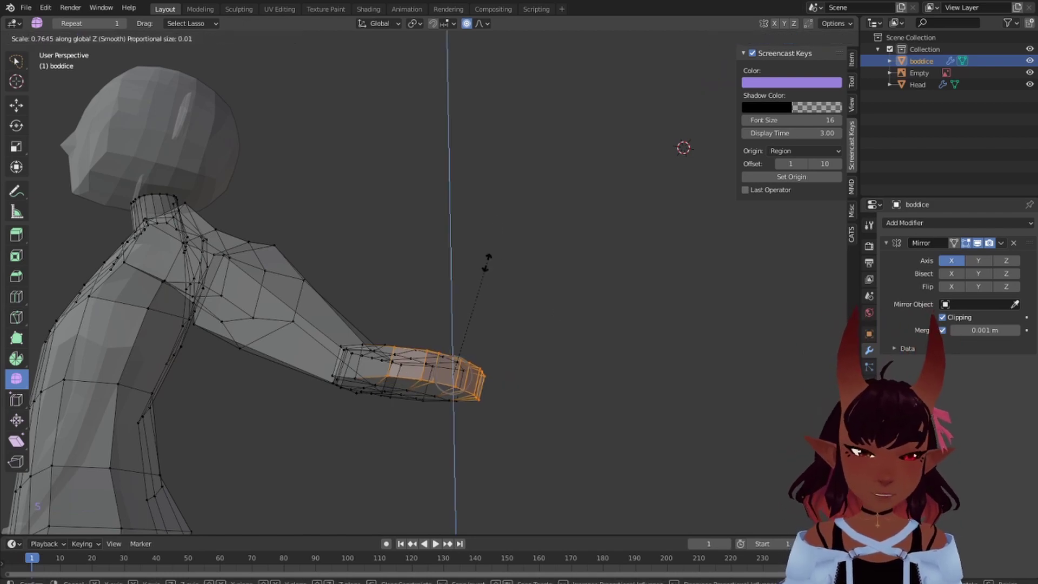
left_click(466, 297)
Inspect the flattened palm end from several angles and examine the finger bases in the reference's back-of-hand and palm photos
middle_click_drag(465, 297, 424, 301)
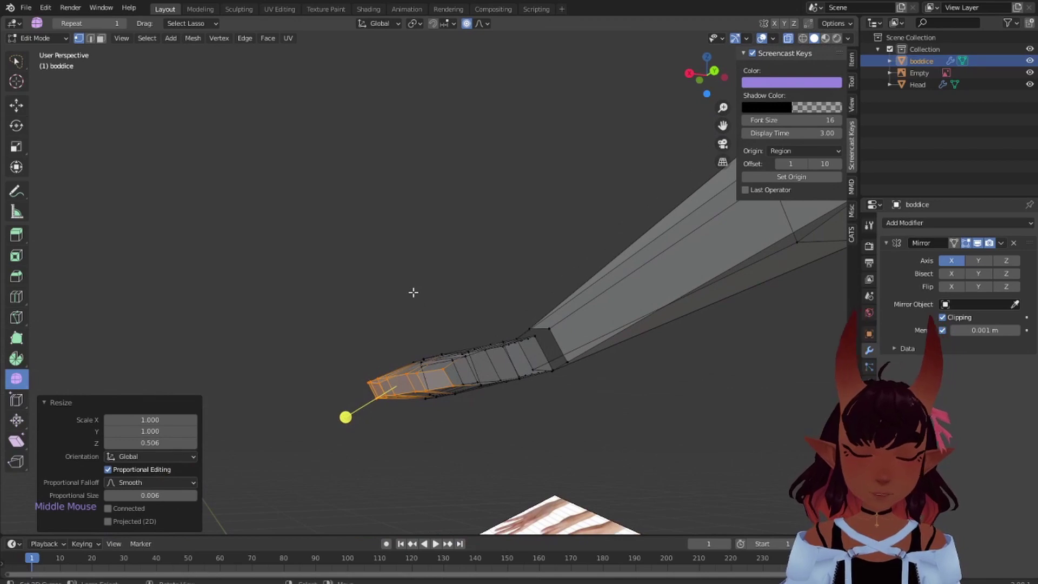
middle_click_drag(367, 272, 569, 242)
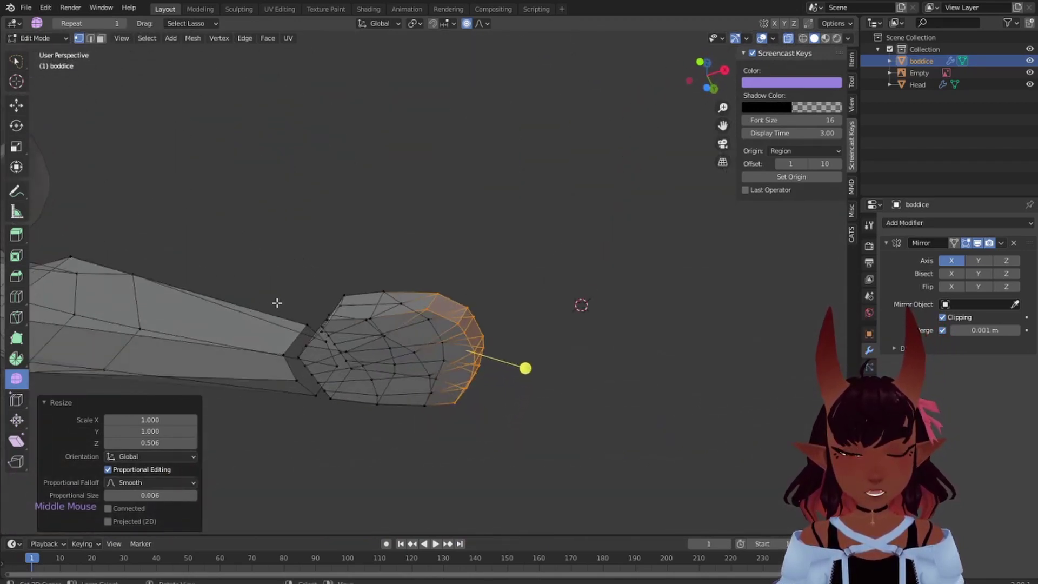
middle_click_drag(277, 303, 470, 328)
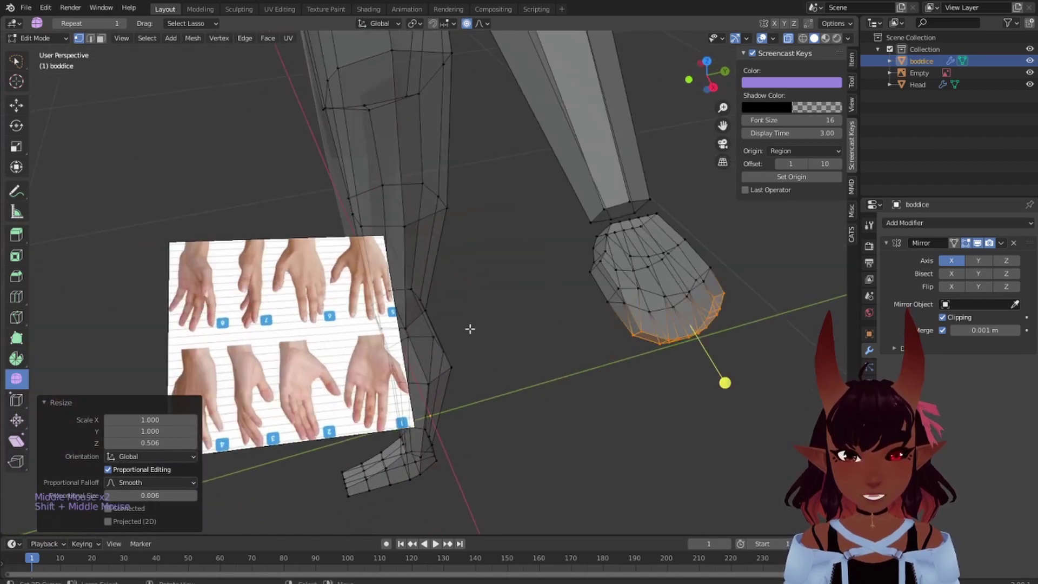
scroll(469, 329, "up", 18)
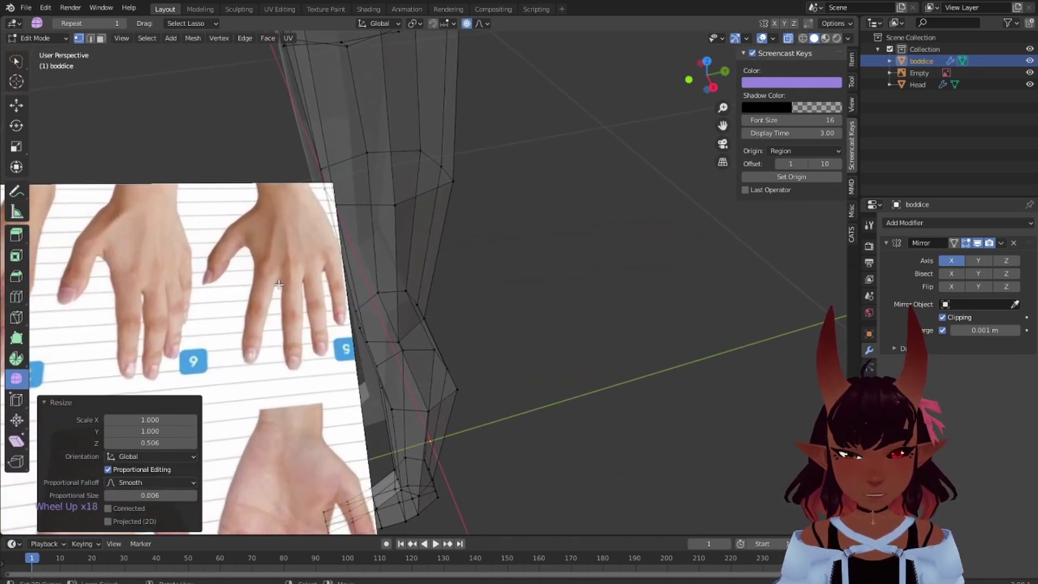
scroll(277, 285, "down", 6)
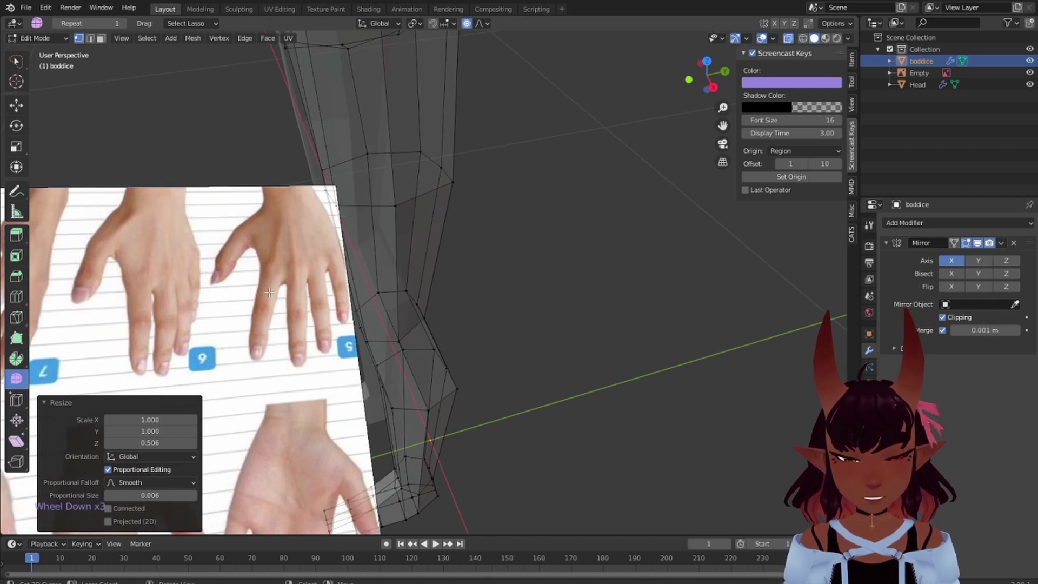
middle_click_drag(324, 349, 326, 339, "shift")
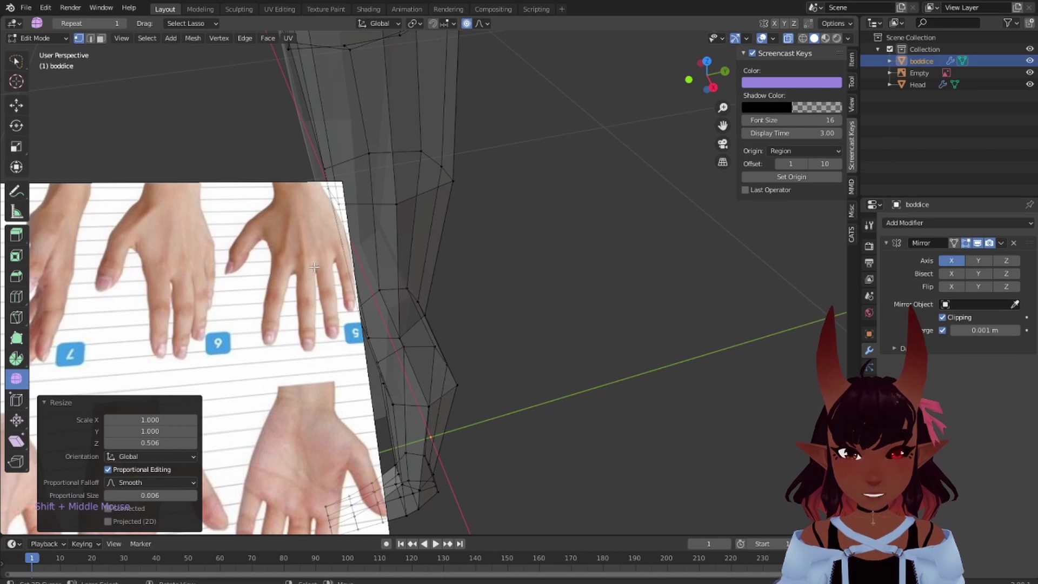
scroll(303, 375, "down", 3, "shift")
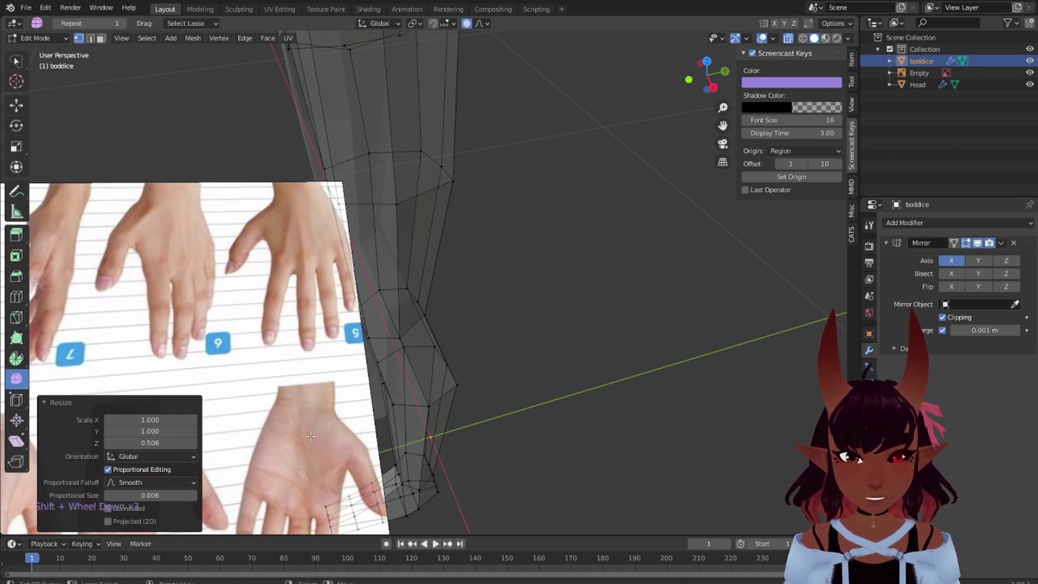
scroll(294, 468, "down", 4)
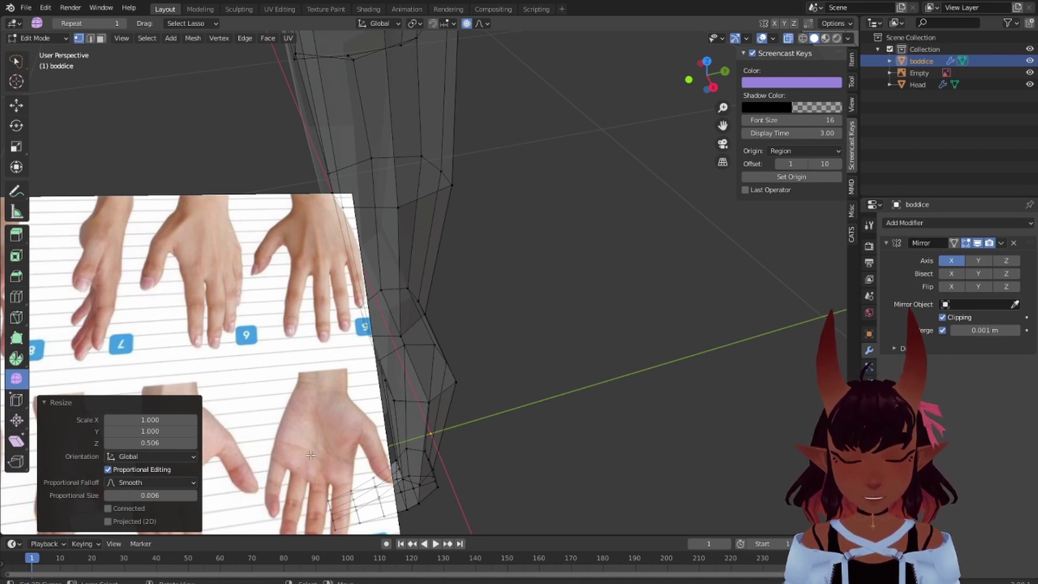
scroll(329, 394, "down", 8)
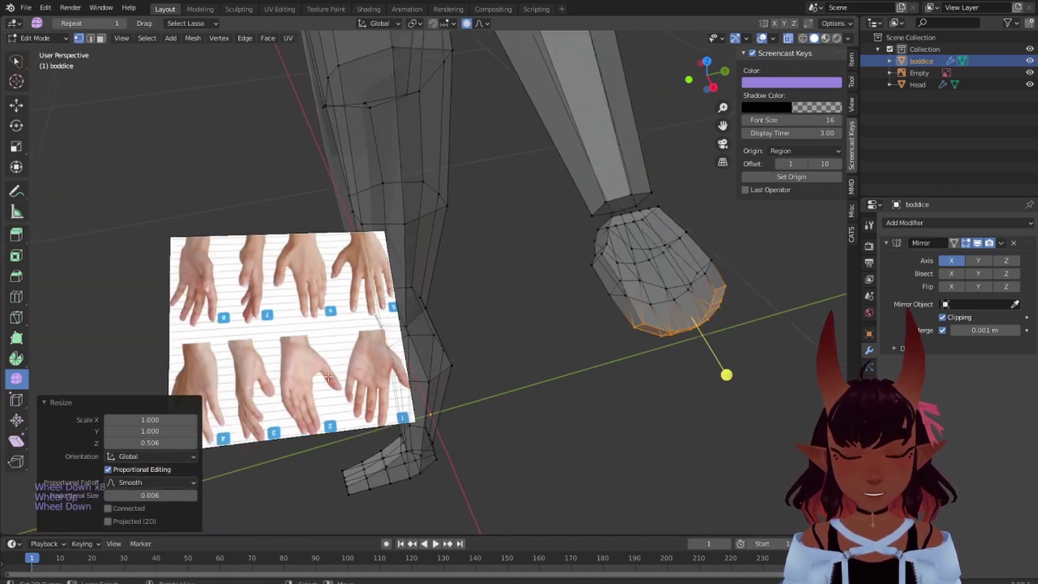
Slide the back-of-hand edge row at the palm's finger end toward the wrist by a factor of -0.312
scroll(562, 301, "up", 1)
scroll(563, 301, "down", 2)
middle_click_drag(562, 301, 315, 256)
scroll(646, 311, "up", 1, "shift")
scroll(616, 314, "up", 2)
middle_click_drag(367, 285, 338, 254)
key("a")
key("a")
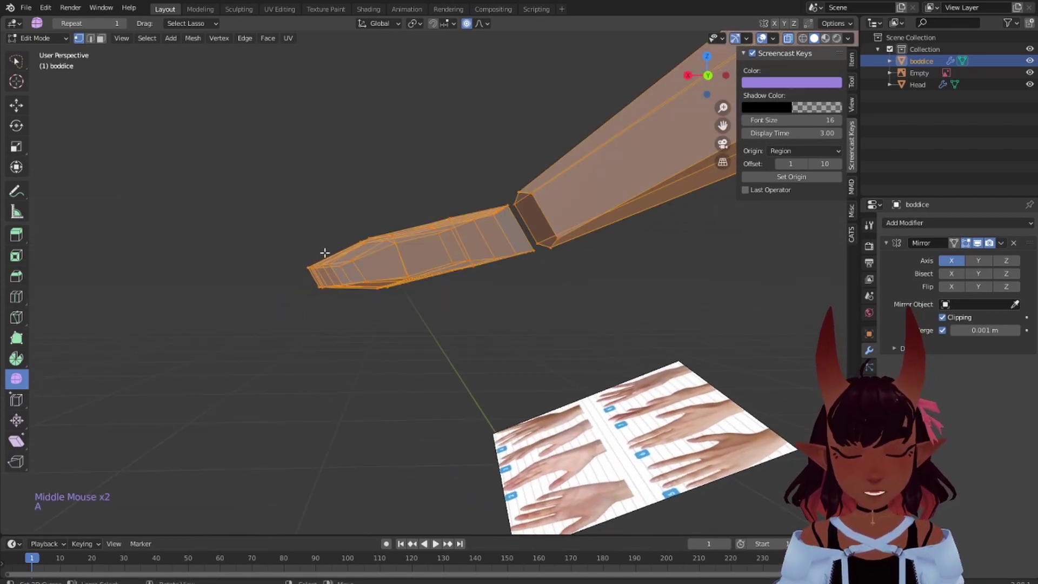
key("a")
scroll(324, 250, "up", 1)
mouse_move(302, 220)
left_mouse_down()
mouse_move(336, 247)
mouse_move(295, 282)
mouse_move(227, 243)
mouse_move(281, 217)
left_mouse_up()
mouse_move(281, 216)
middle_mouse_down()
mouse_move(422, 260)
mouse_move(333, 316)
mouse_move(281, 308)
mouse_move(399, 345)
middle_mouse_up()
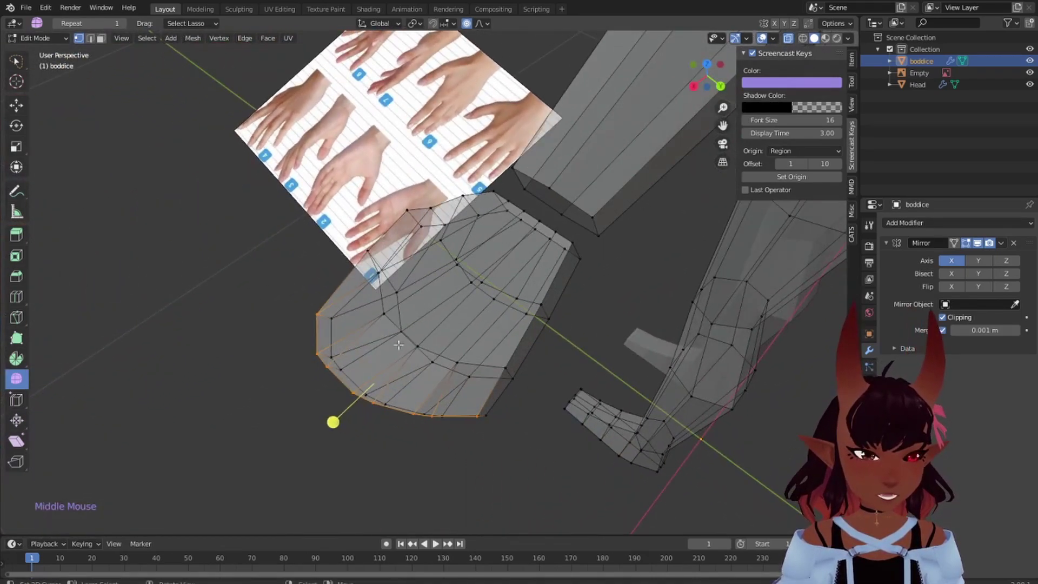
key("g")
key("g")
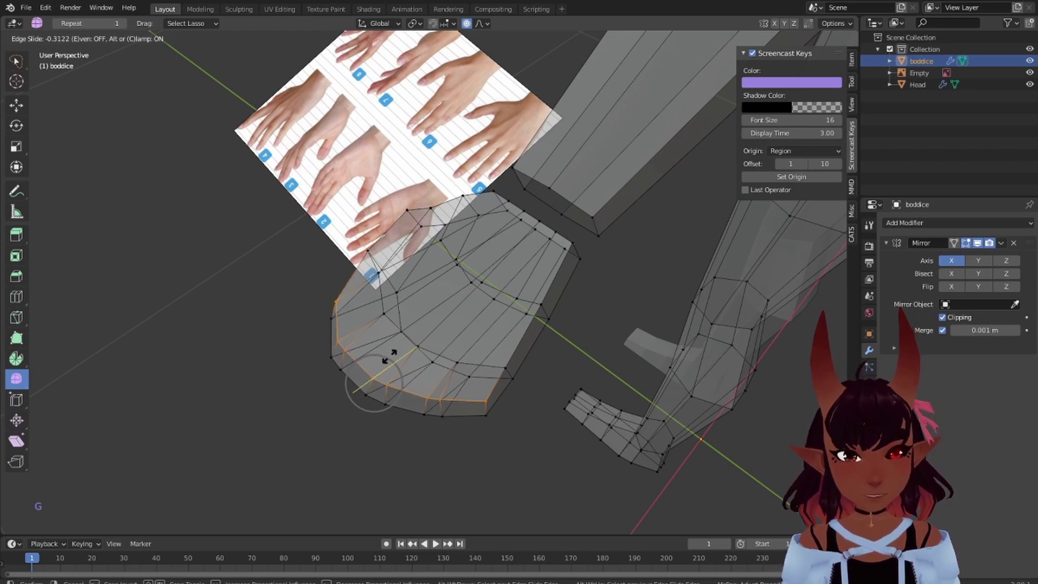
left_click(390, 357)
Turn off X-ray and extrude the four finger-base faces at the palm's end 0.040289 m along their normals
middle_click_drag(389, 357, 535, 176)
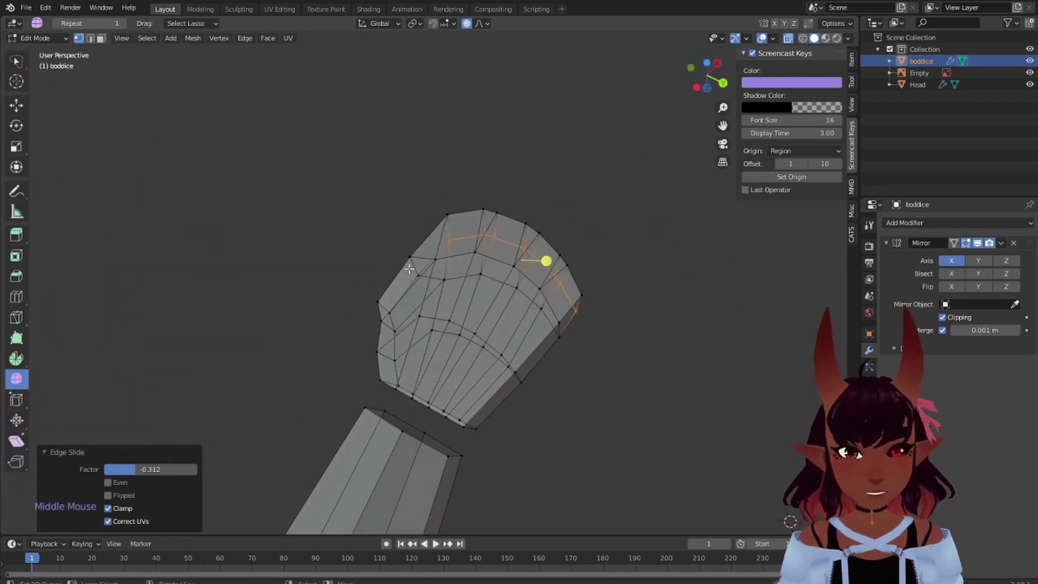
middle_click_drag(409, 268, 539, 173)
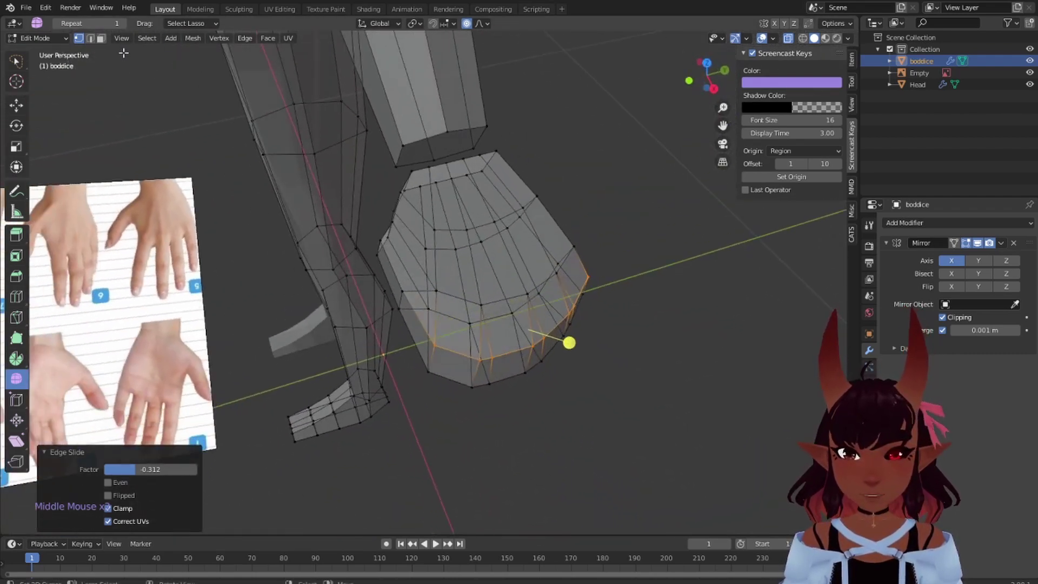
left_click(102, 39)
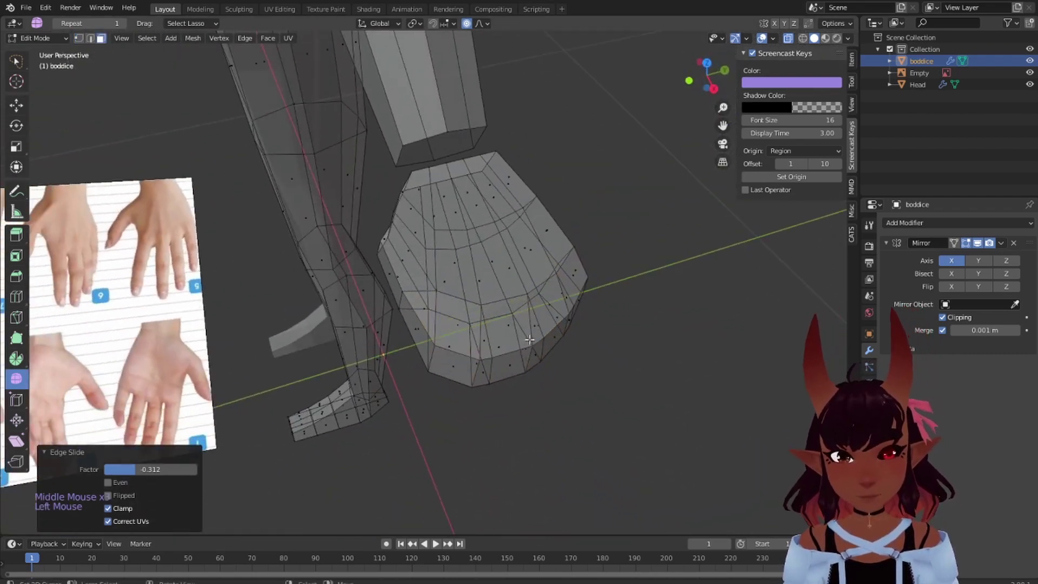
left_click(787, 38)
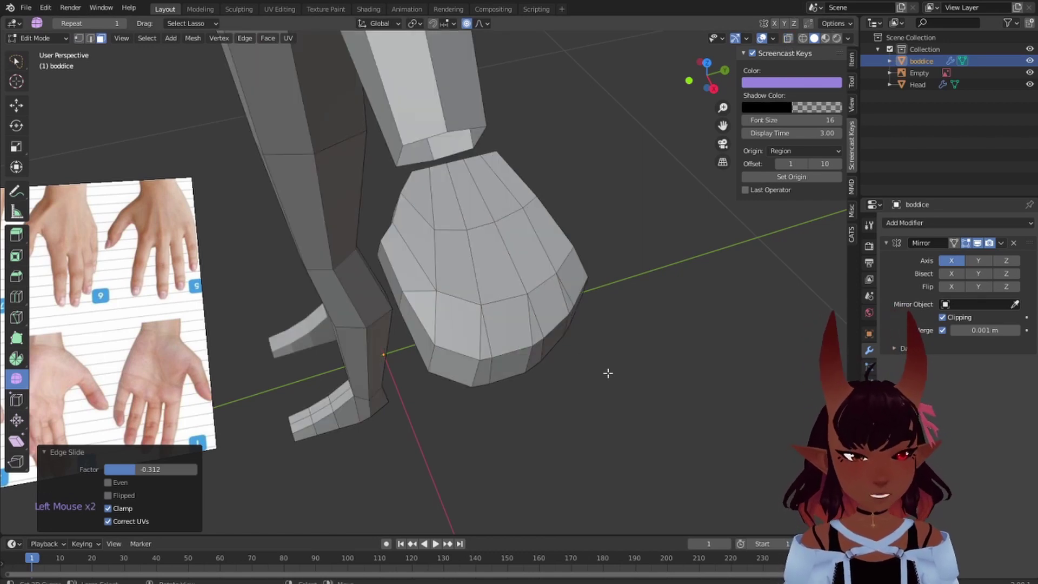
middle_click_drag(608, 373, 605, 350)
right_click(464, 339)
right_click(508, 346, "shift")
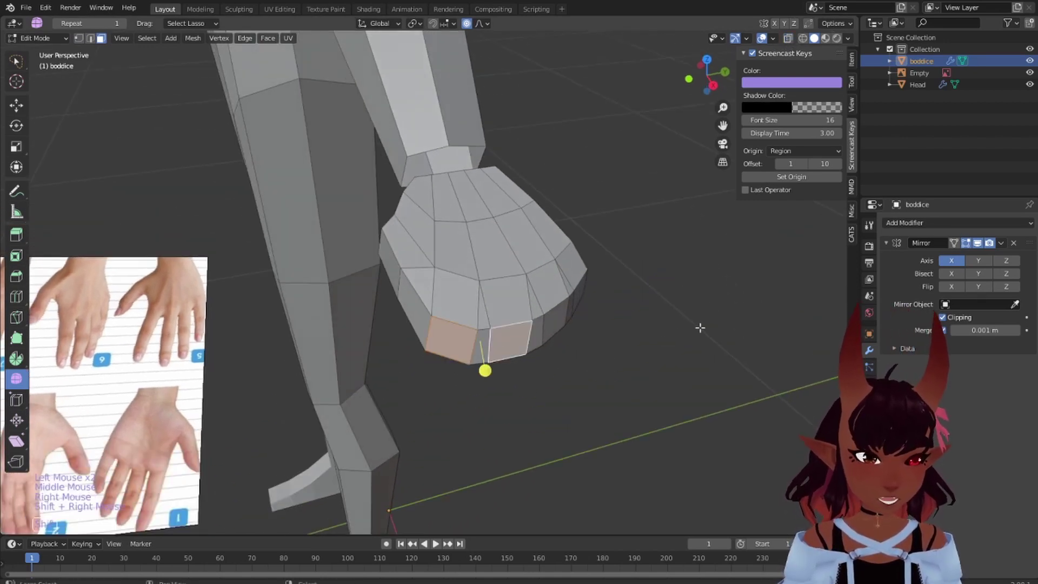
middle_click_drag(700, 326, 428, 293)
right_click(502, 340, "shift")
right_click(551, 326, "shift")
scroll(551, 326, "down", 4)
key("e")
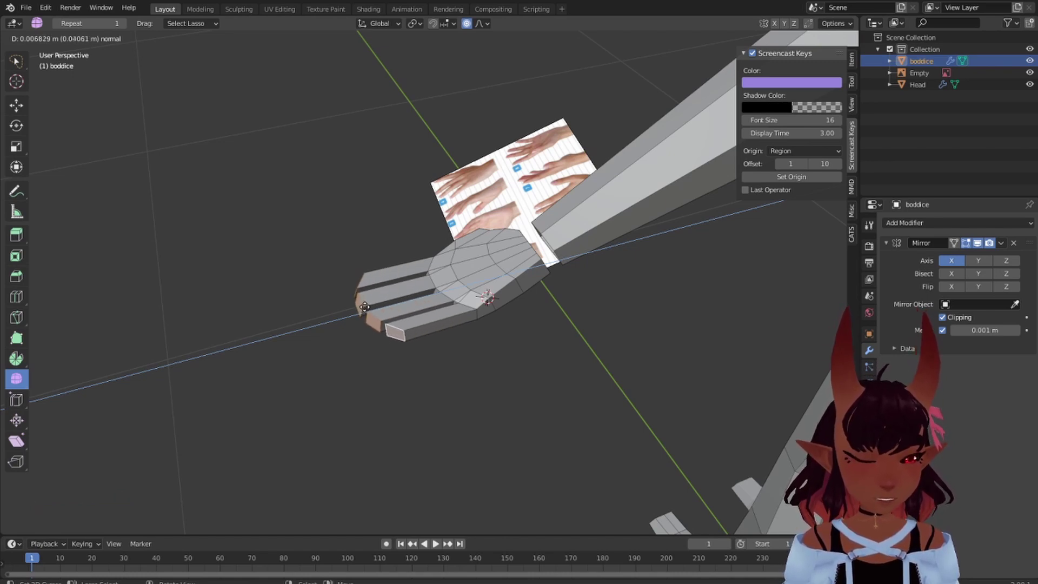
left_click(365, 306)
Lower the four finger-tip faces by -0.019656 m along Z in front view, using smooth proportional editing of size 0.006
middle_click_drag(530, 295, 817, 268)
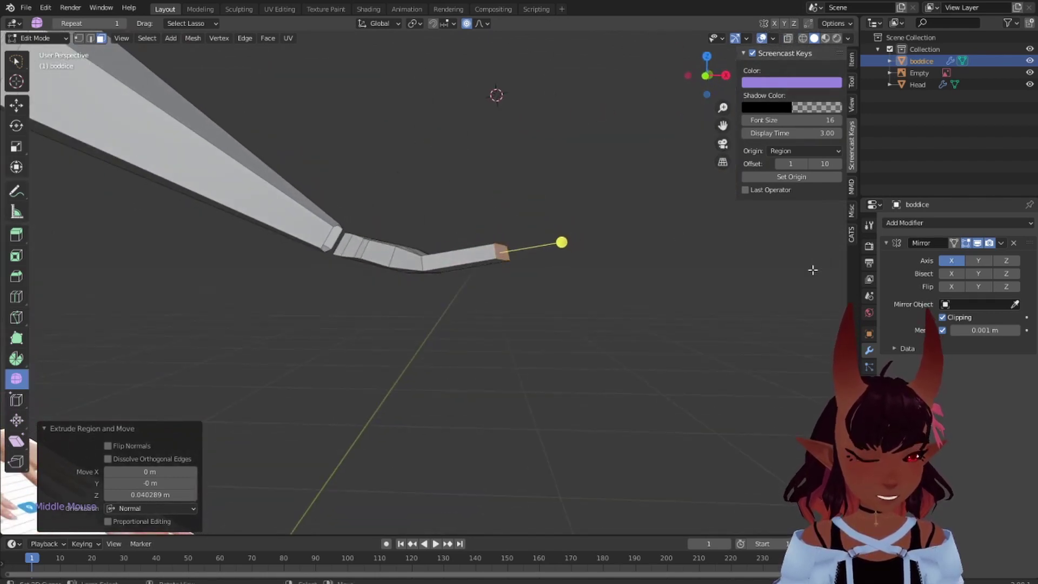
key("KP_1")
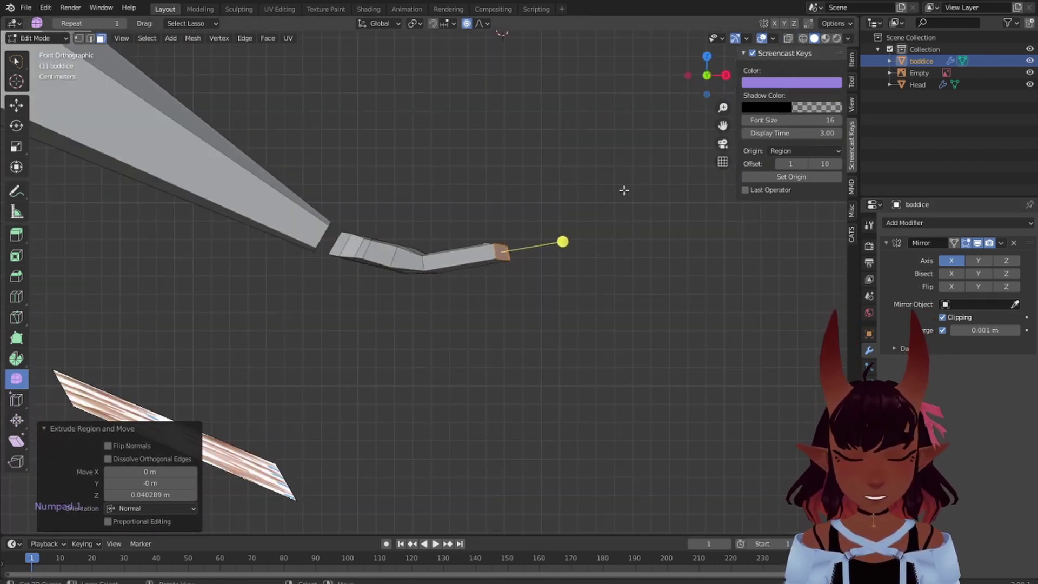
key("g")
key("z")
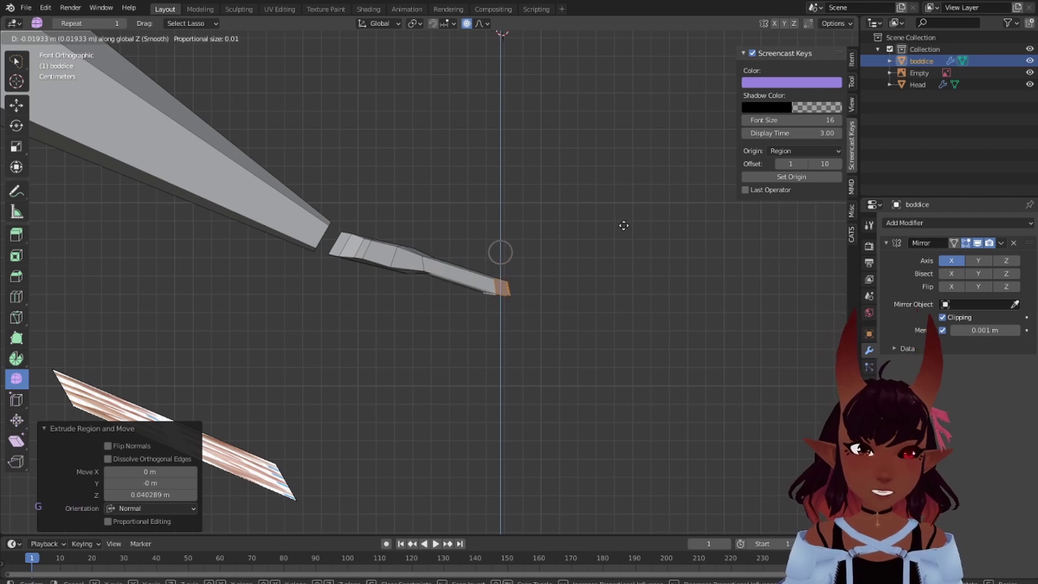
left_click(624, 225)
Move the four finger-tip faces -0.008021 m along Y with smooth proportional editing of size 0.006
middle_click_drag(625, 225, 411, 240)
scroll(491, 335, "up", 3)
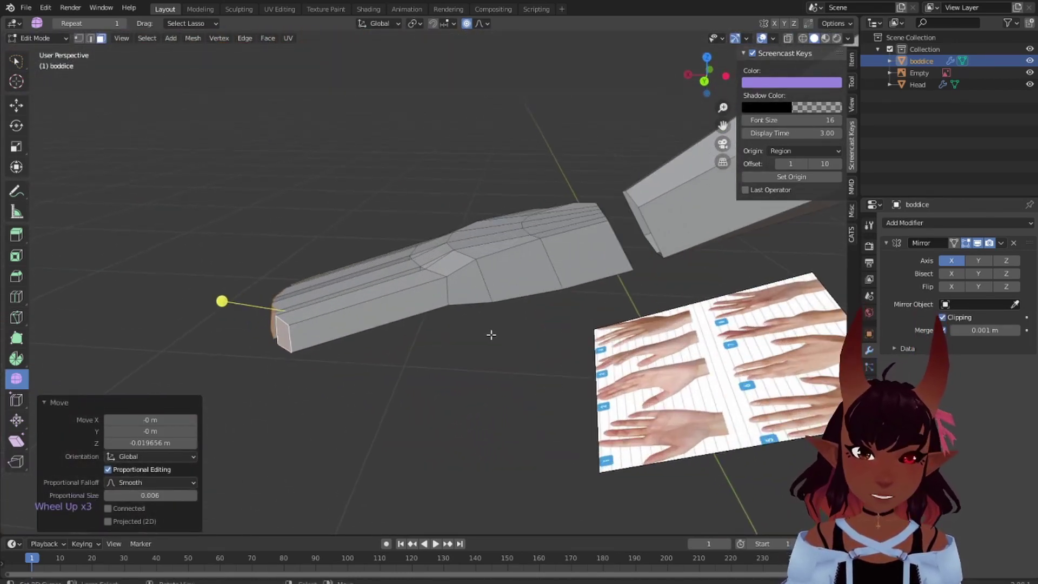
middle_click_drag(491, 335, 730, 404)
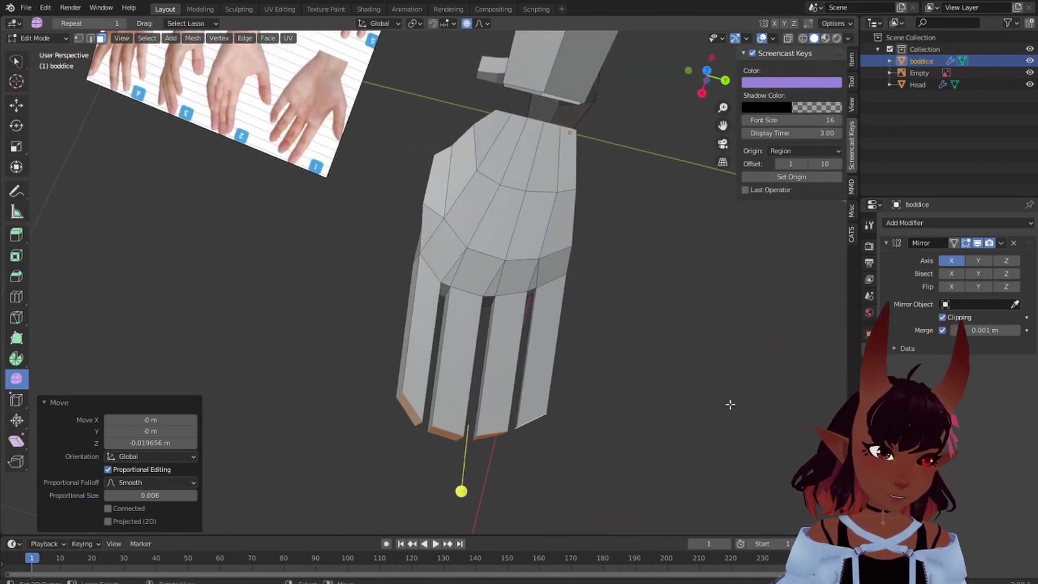
key("g")
left_click(677, 403)
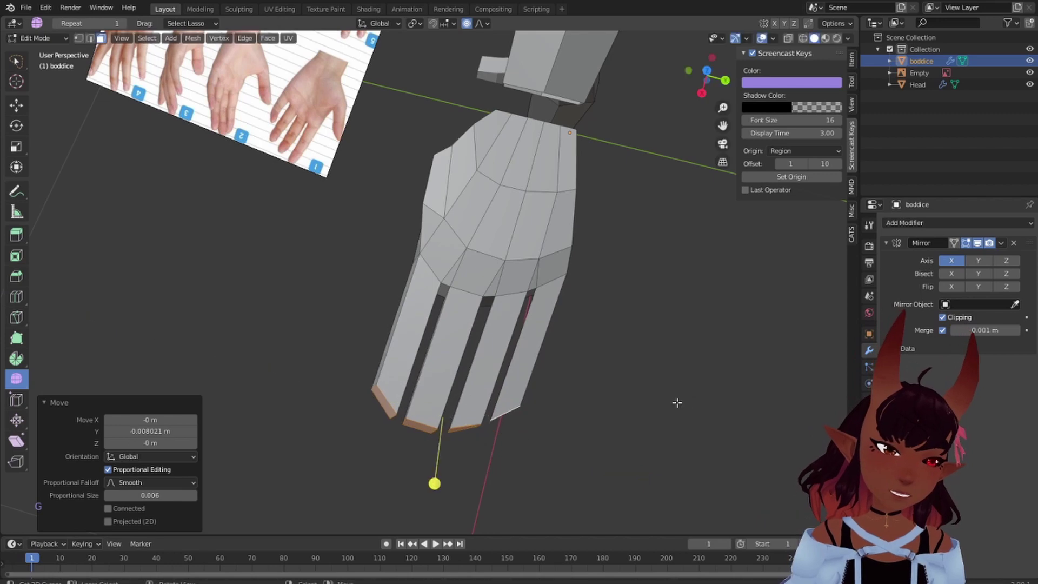
Extrude the thumb-base face on the side of the palm 0.025908 m along its normal to form the thumb
scroll(677, 402, "down", 5)
middle_click_drag(665, 340, 633, 284)
scroll(440, 281, "up", 5)
middle_click_drag(411, 229, 477, 348)
right_click(338, 233)
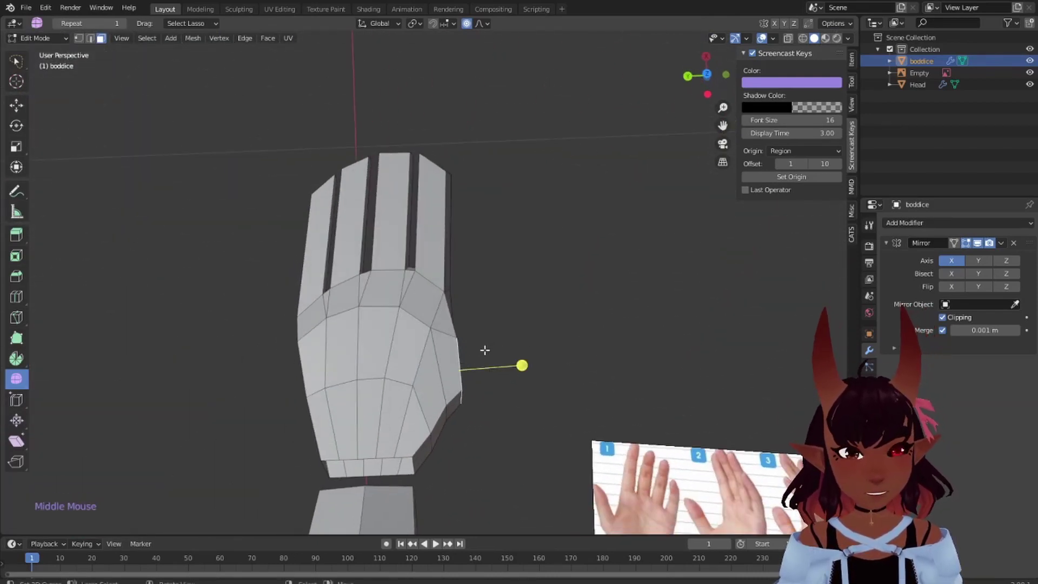
key("e")
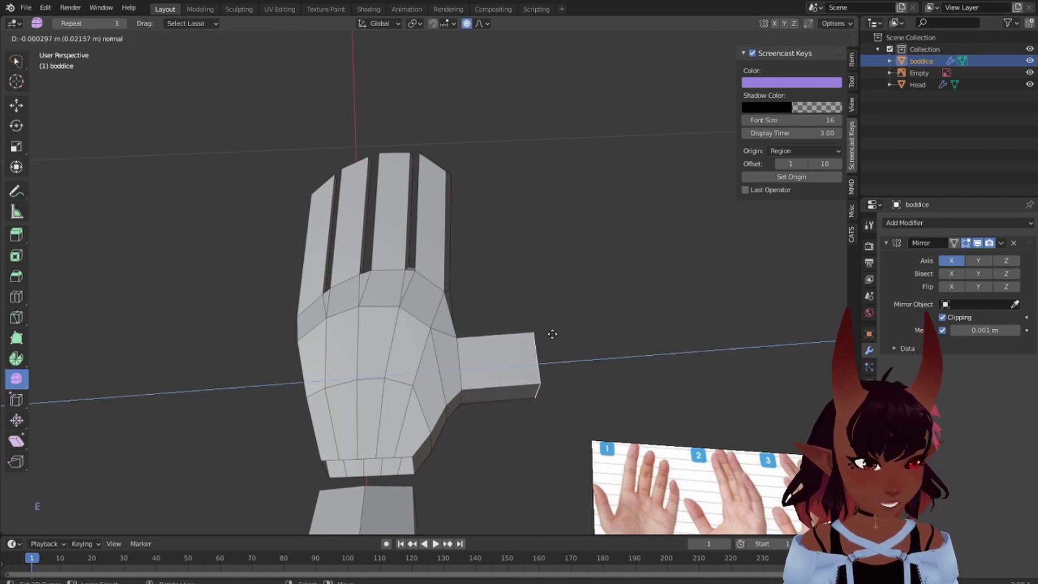
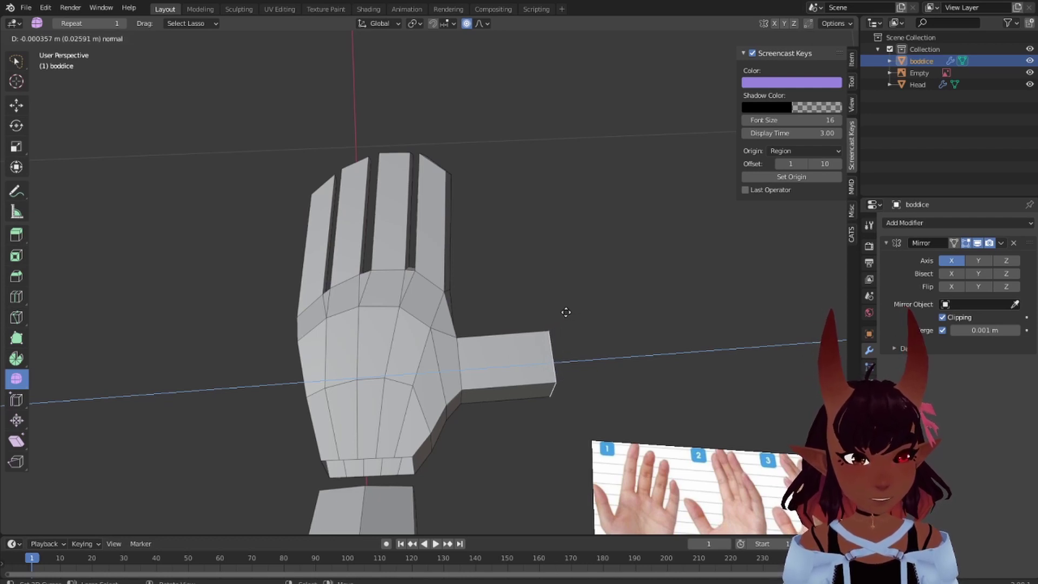
left_click(566, 312)
Angle the thumb toward the fingers by moving its end face 0.013836 m along X with smooth proportional editing
key("g")
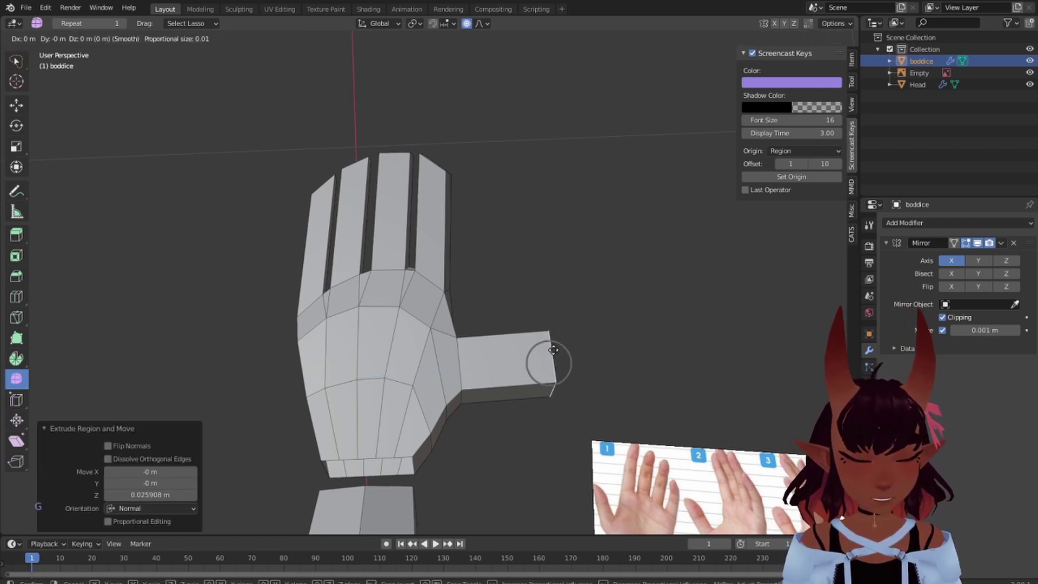
scroll(553, 346, "up", 5)
key("x")
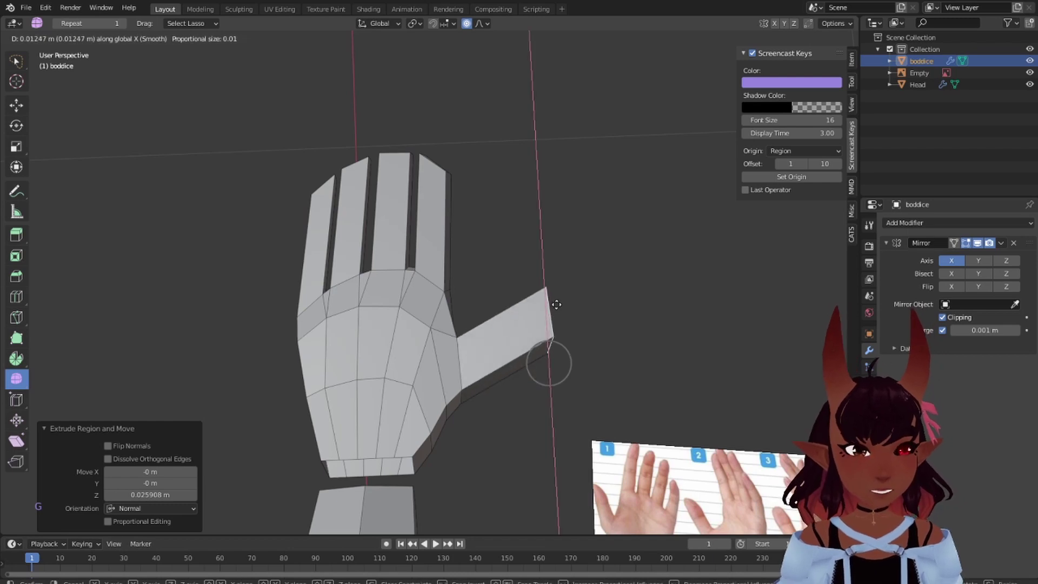
left_click(556, 301)
Add a single loop cut across the middle of the thumb with a slide factor of 0.057
scroll(556, 302, "down", 5)
middle_click_drag(556, 302, 780, 245)
middle_click_drag(570, 241, 593, 259, "shift")
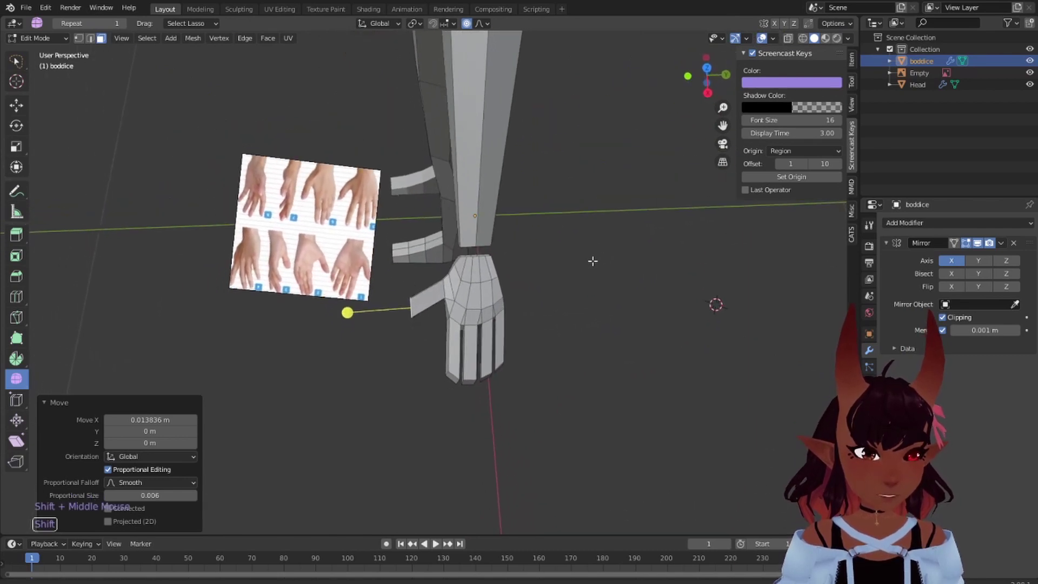
scroll(558, 306, "up", 4)
scroll(590, 304, "down", 1)
mouse_move(589, 305)
middle_mouse_down()
mouse_move(585, 296)
mouse_move(621, 315)
mouse_move(600, 319)
middle_mouse_up()
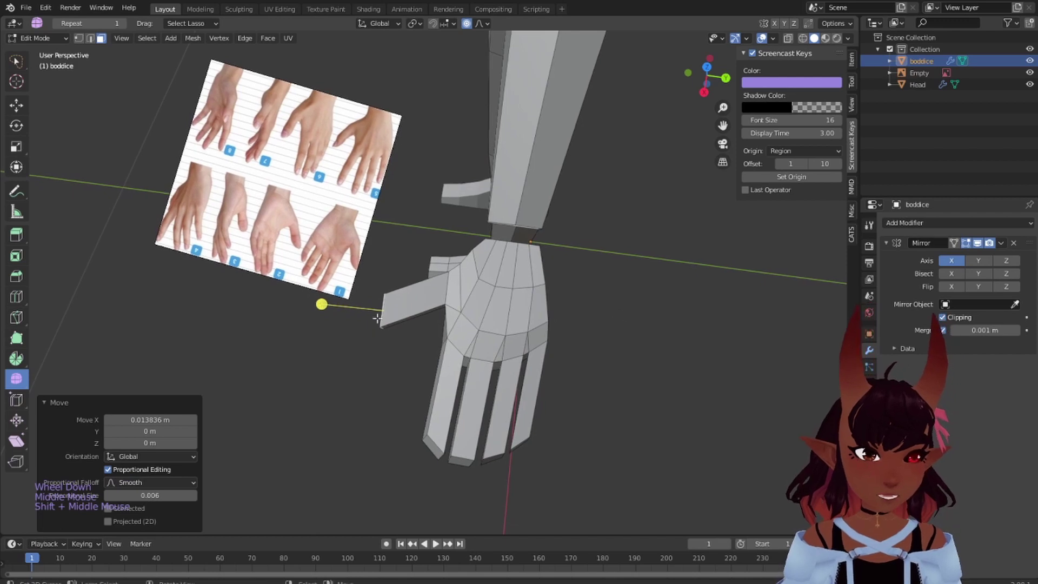
key("ctrl+r")
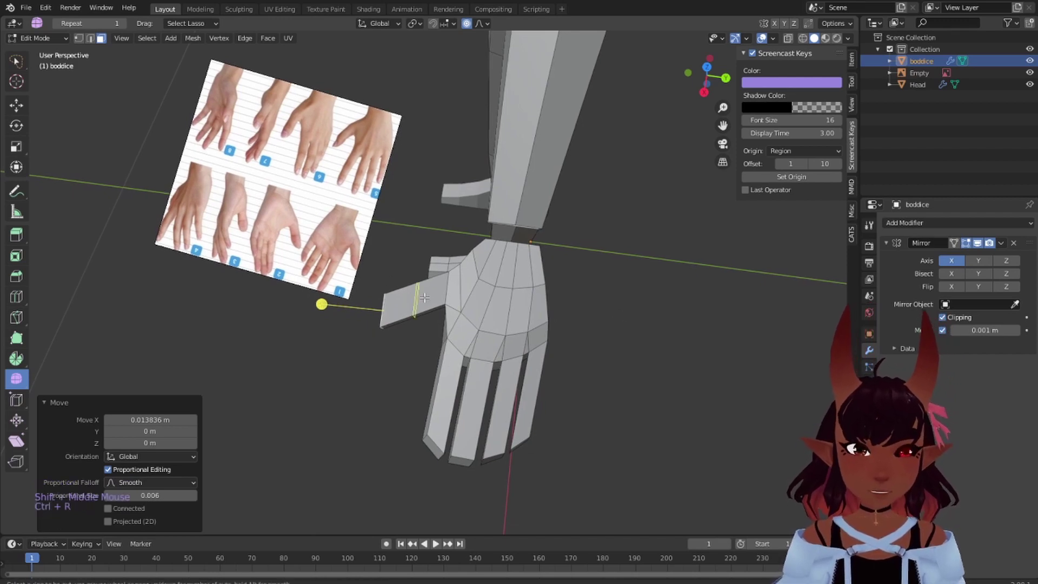
left_click(425, 297)
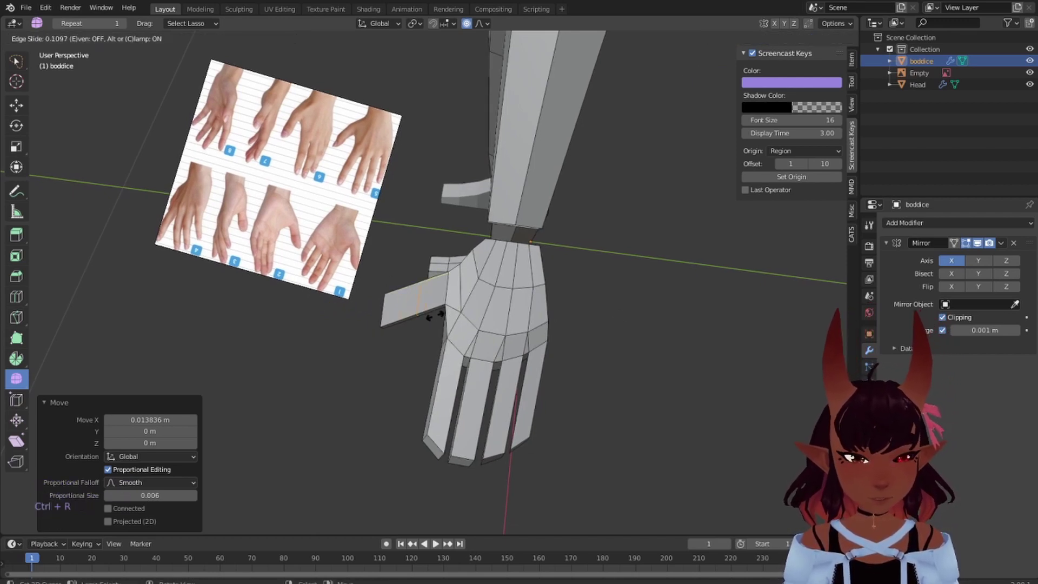
left_click(433, 317)
Turn on X-ray and slide the new thumb loop's finger-facing vertices toward the palm by a factor of 0.571
left_click(789, 39)
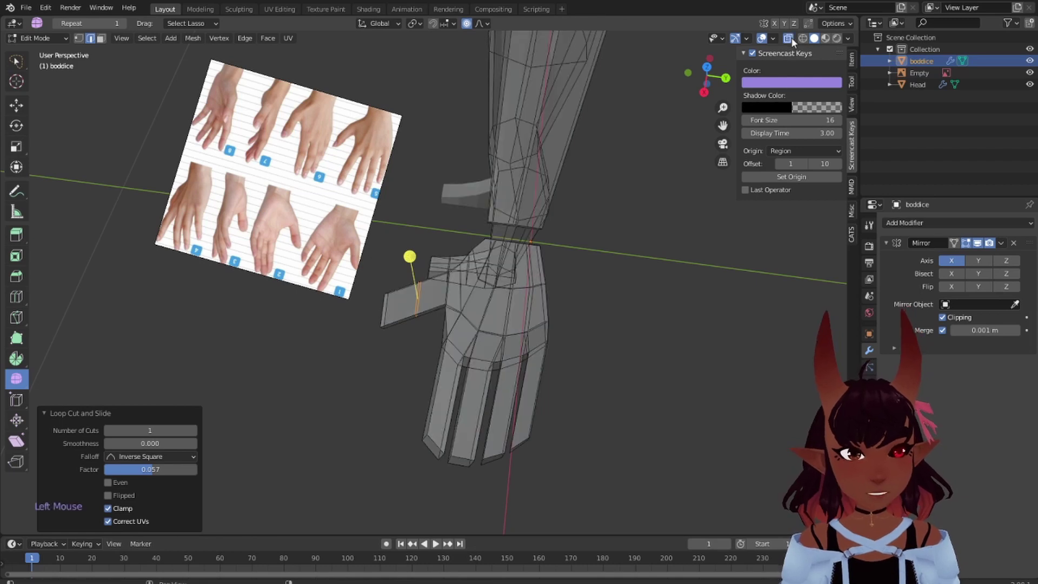
left_click(79, 39)
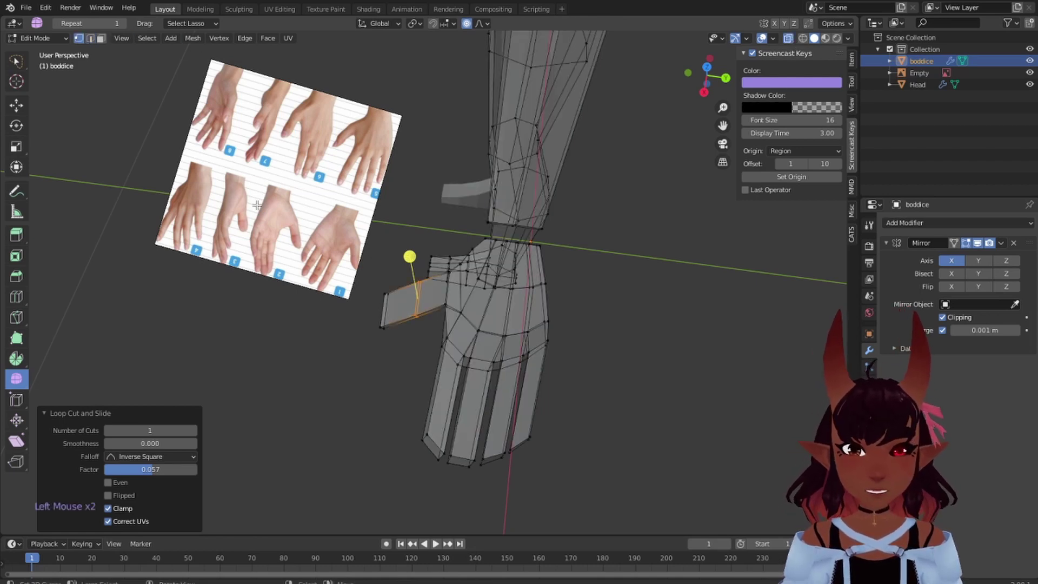
right_click(419, 319)
right_click(427, 312, "shift")
key("g")
key("g")
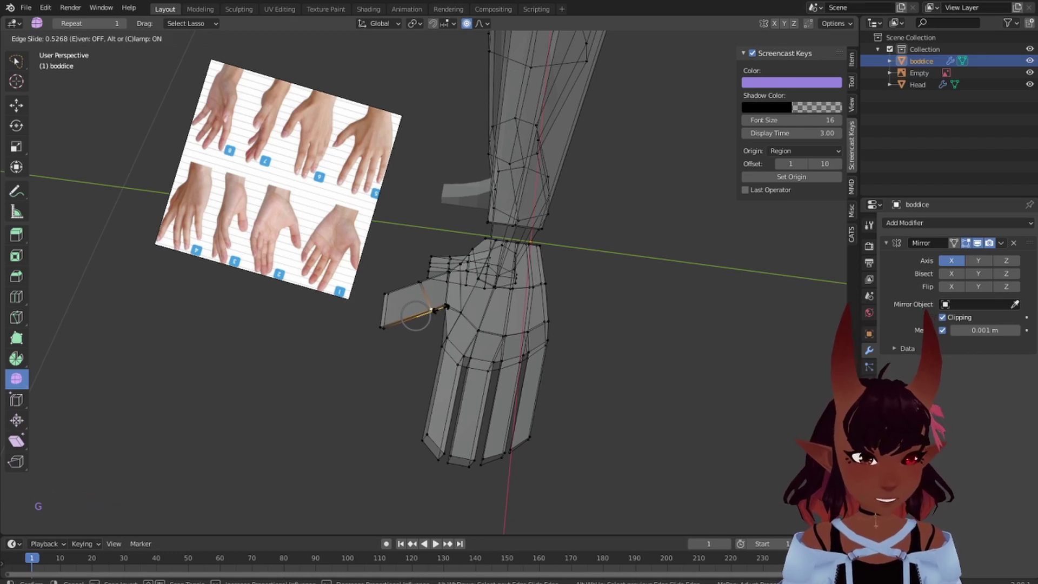
left_click(442, 309)
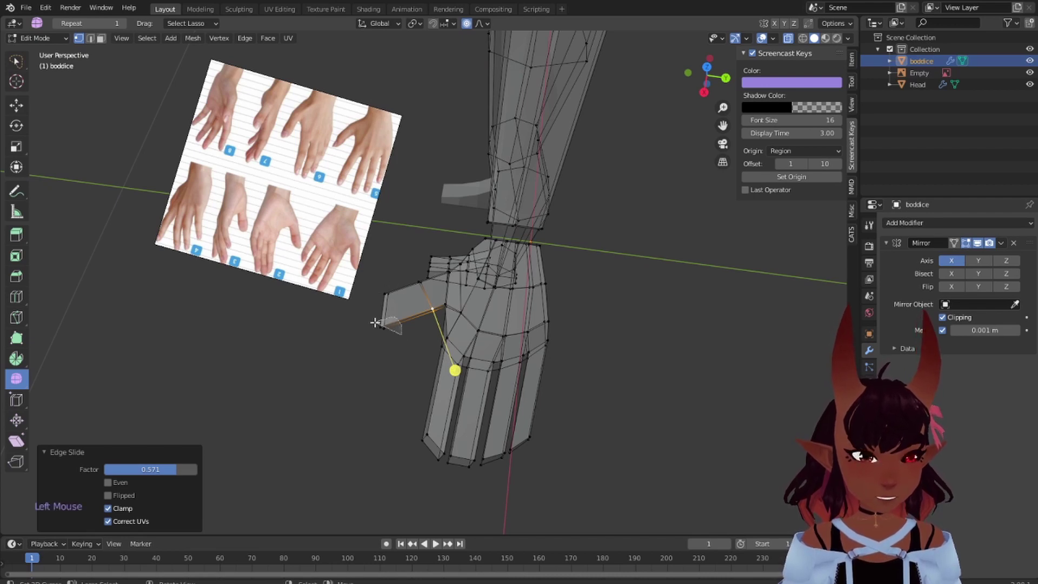
Slide the finger-facing vertices of the thumb tip toward the palm by a factor of 0.435
left_click(377, 324)
key("g")
key("g")
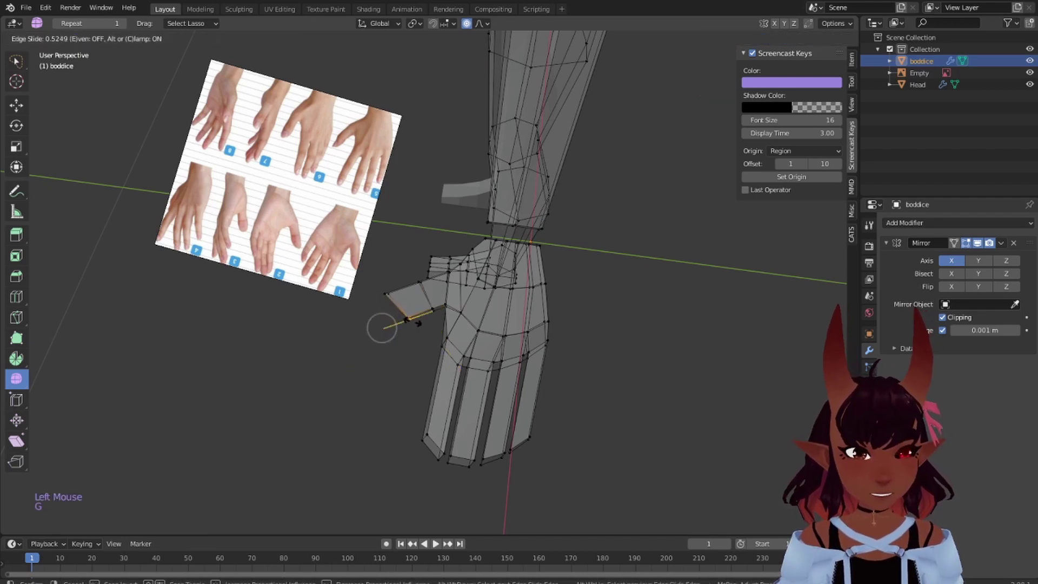
left_click(382, 327)
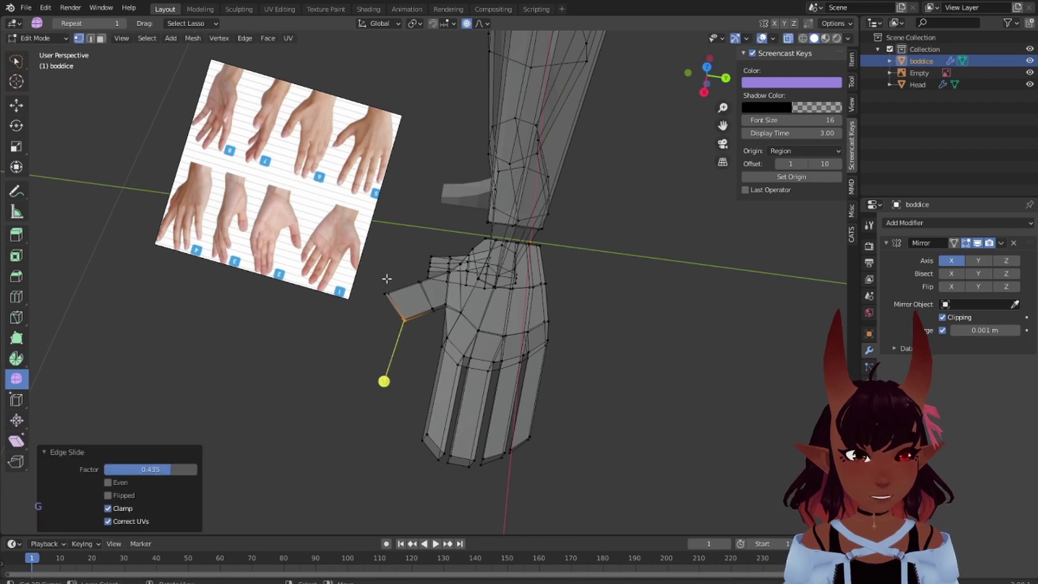
Move the outer vertices of the thumb tip about 0.0084 m along X using smooth proportional editing
left_click(374, 318)
key("g")
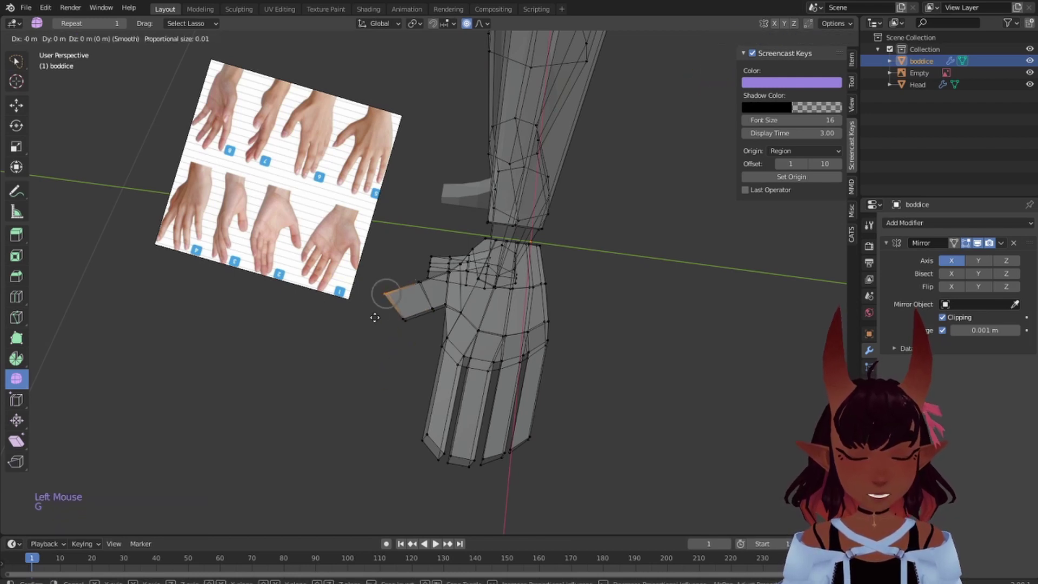
key("x")
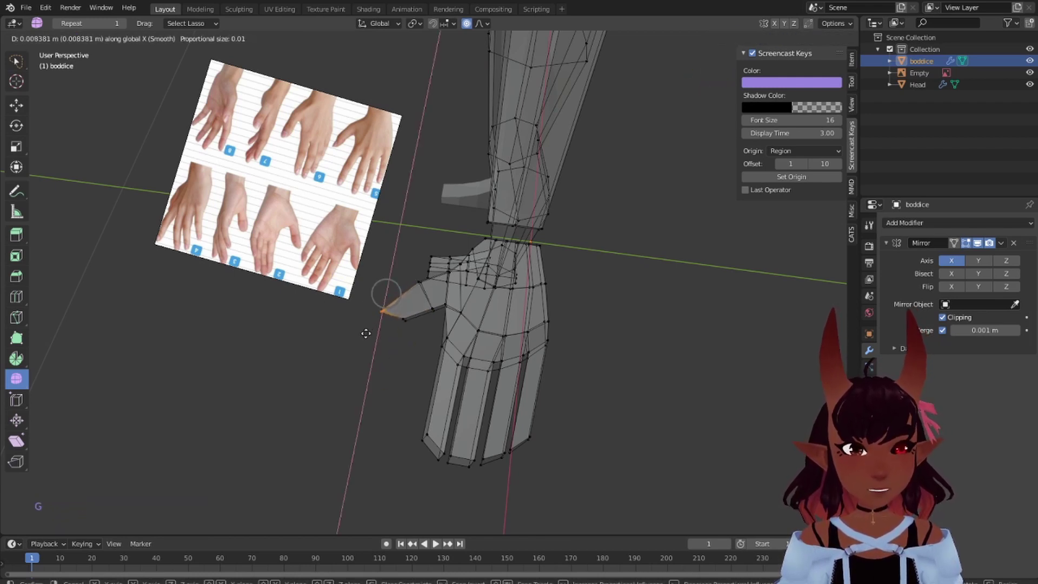
left_click(366, 333)
Move all thumb tip vertices about -0.0049 m along X and 0.0061 m along Y using smooth proportional editing
left_click_drag(397, 302, 393, 342)
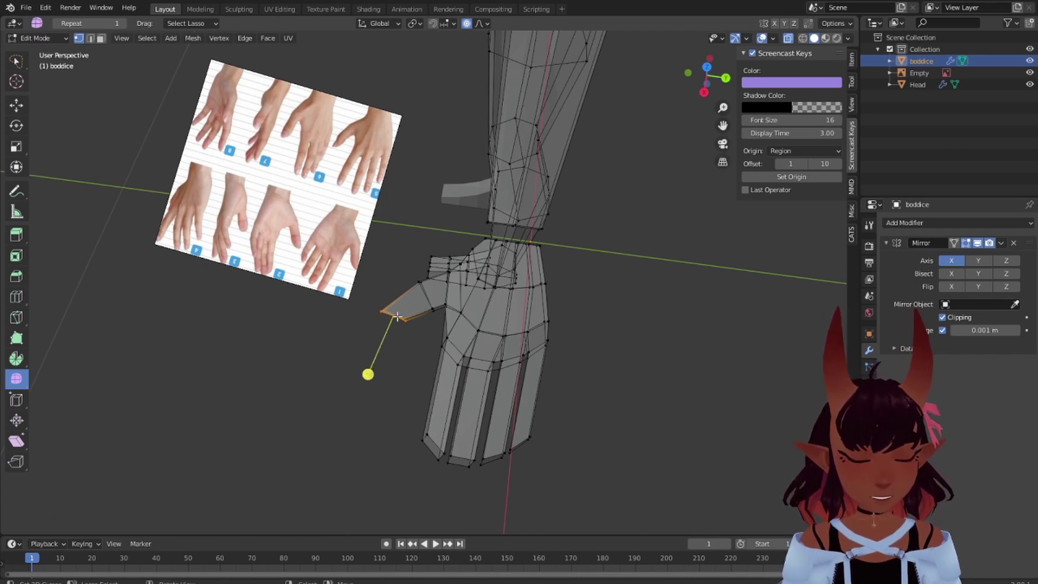
key("g")
key("x")
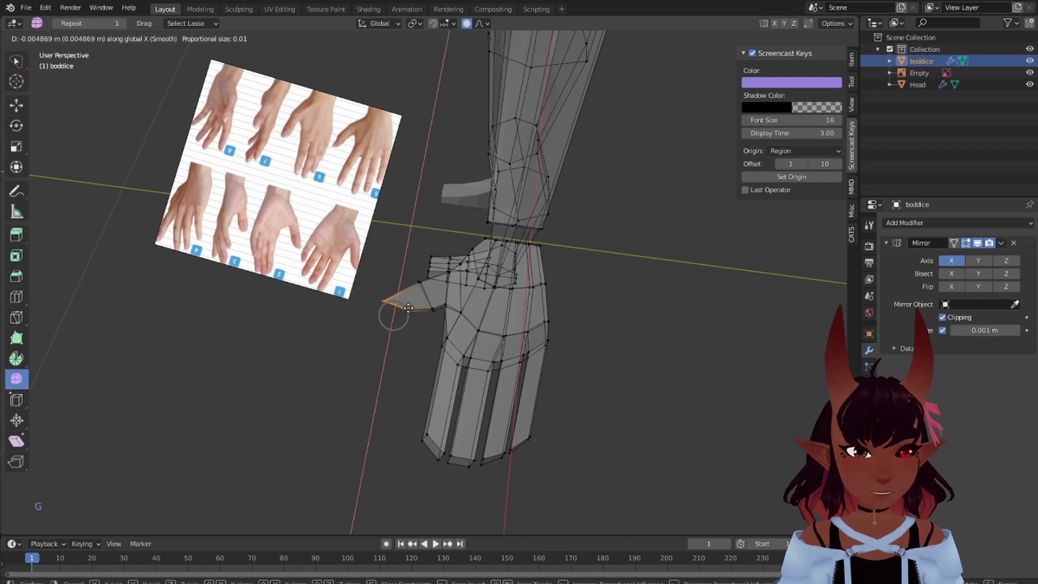
left_click(408, 308)
key("g")
key("y")
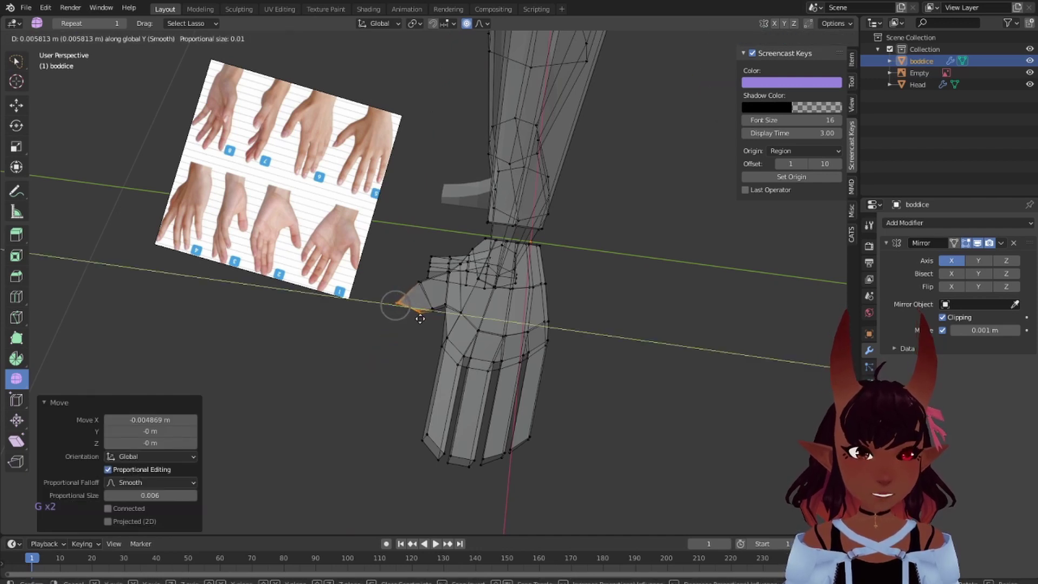
left_click(420, 319)
Extrude the thumb tip about 0.009 m into another segment and slide its finger-facing vertices toward the palm by a factor of -0.409
key("e")
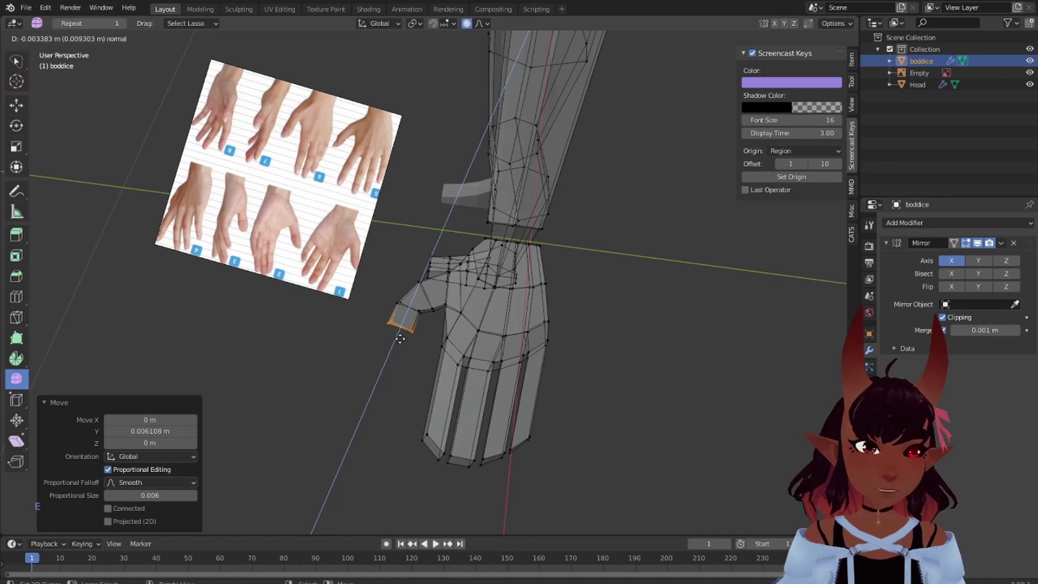
left_click(400, 340)
left_click(403, 341)
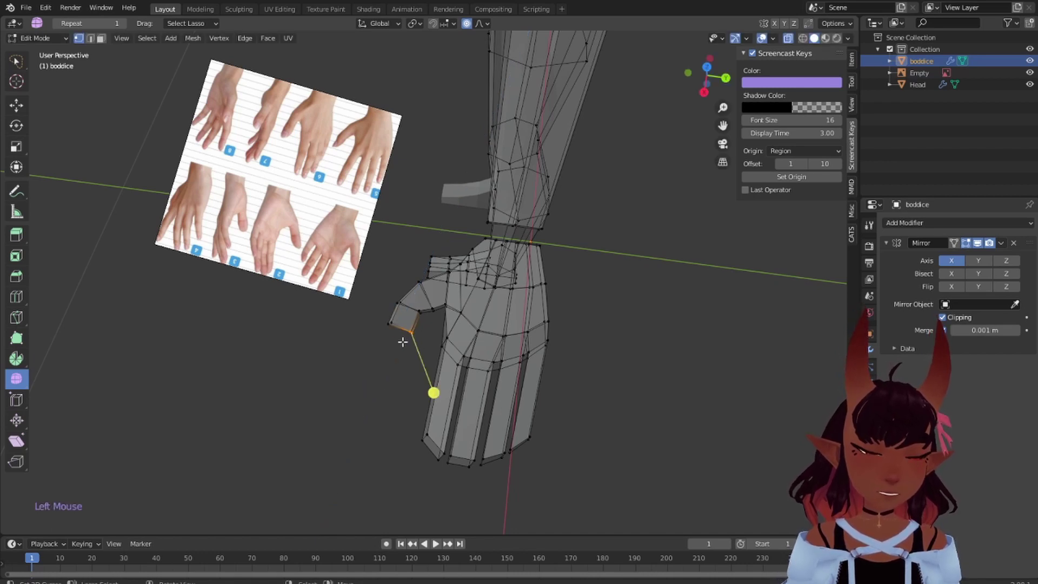
key("g")
key("g")
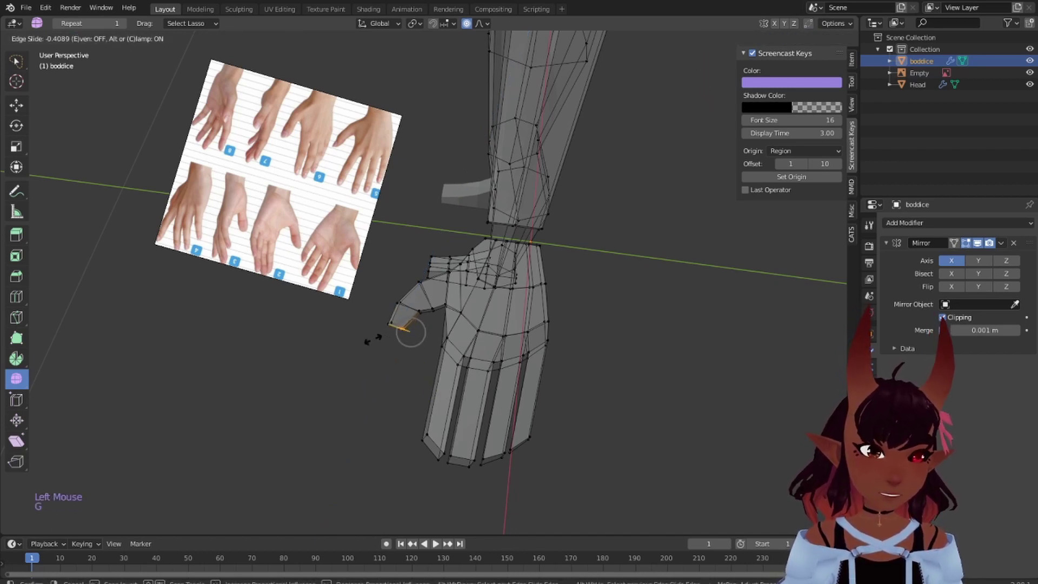
left_click(373, 339)
scroll(556, 315, "down", 4)
middle_click_drag(557, 315, 621, 332)
scroll(535, 359, "up", 3)
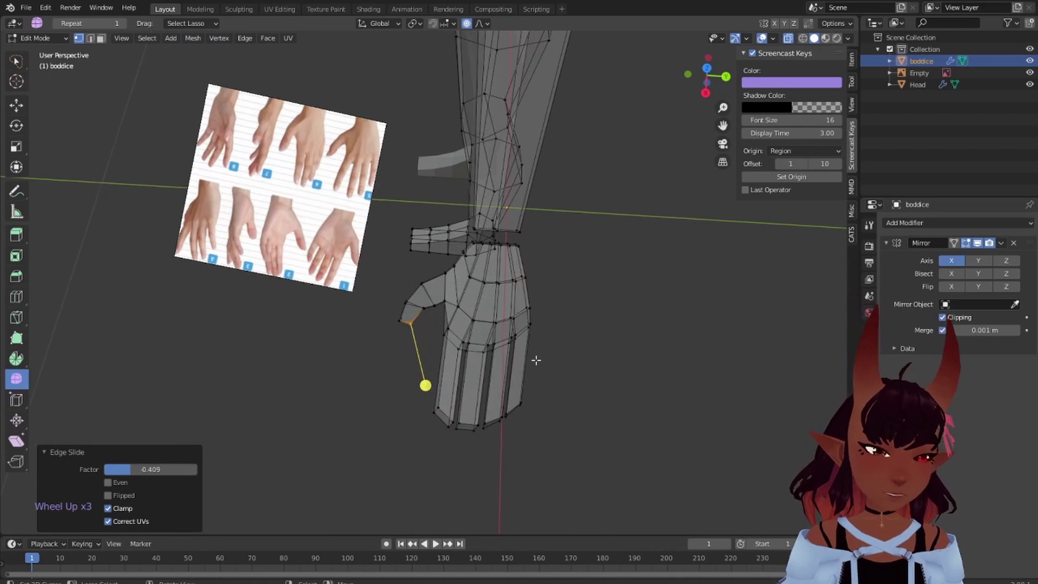
key("a")
key("a")
key("a")
Move the outer vertices of the two loops at the thumb base outward by about -0.0048, -0.0034, 0.0022 m with a proportional size of 0.017
scroll(488, 347, "up", 1)
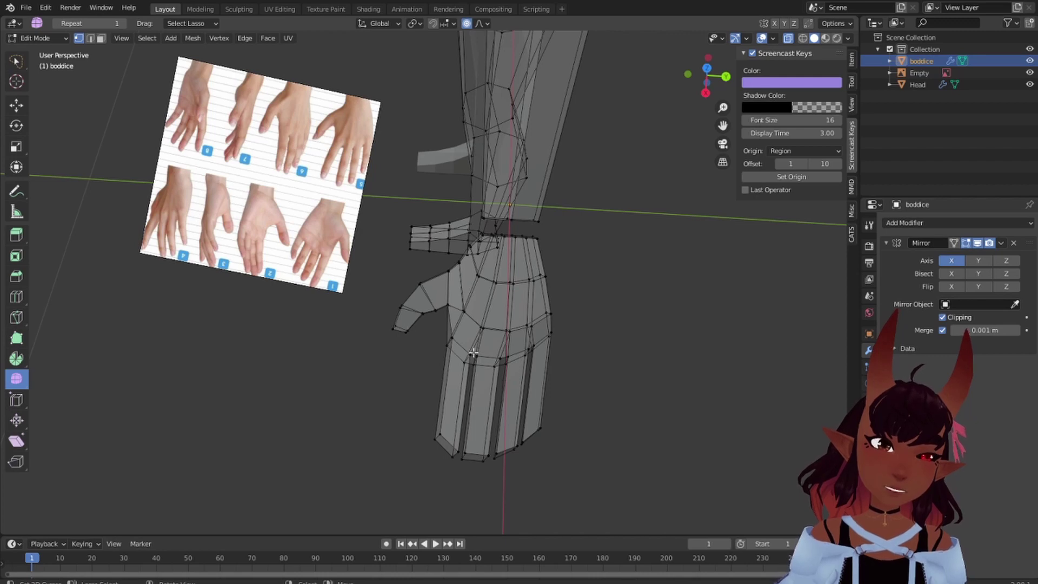
middle_click_drag(601, 349, 562, 349)
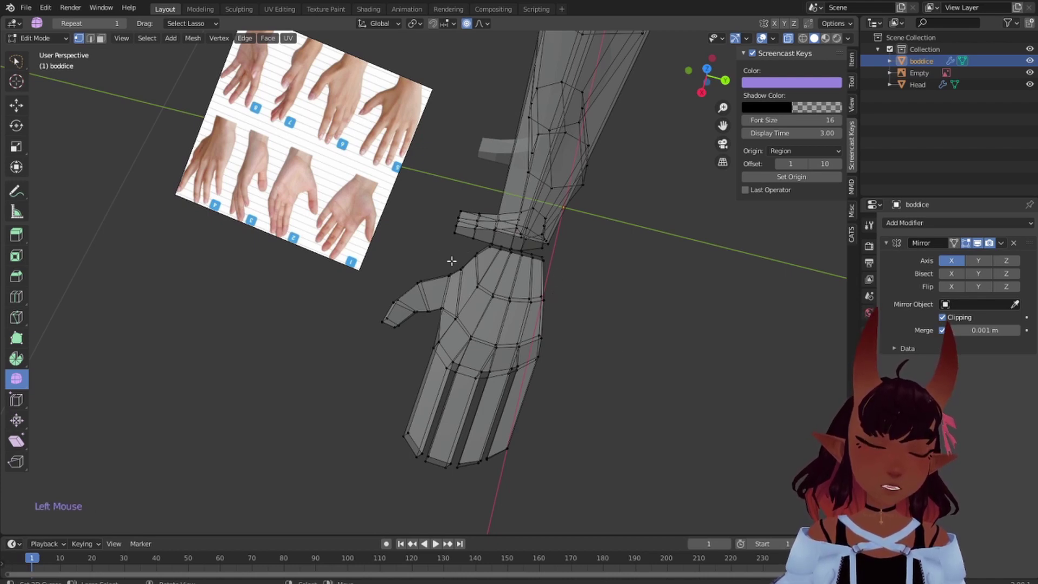
left_click_drag(446, 279, 448, 277)
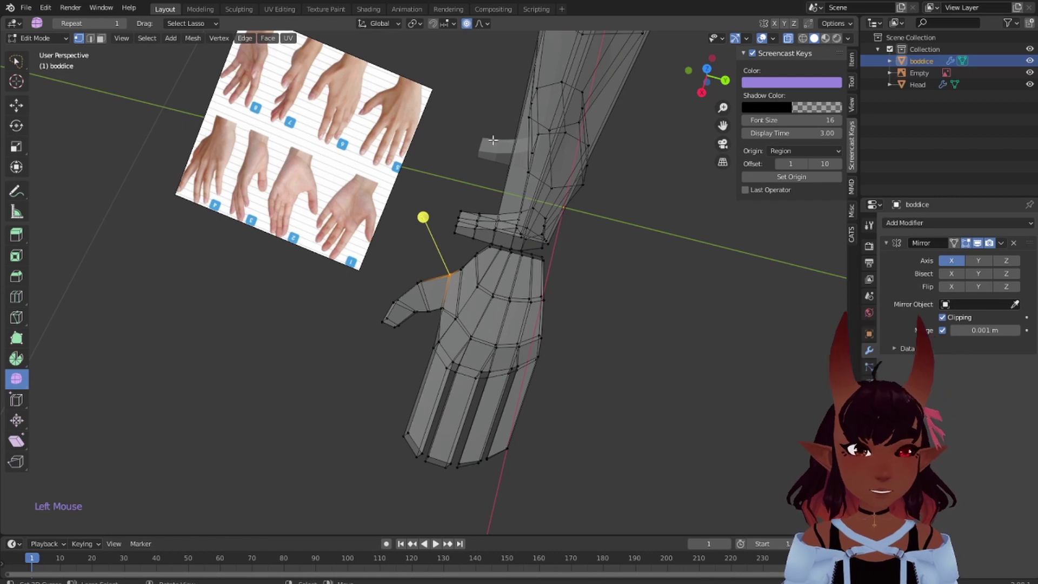
left_click(459, 269, "shift")
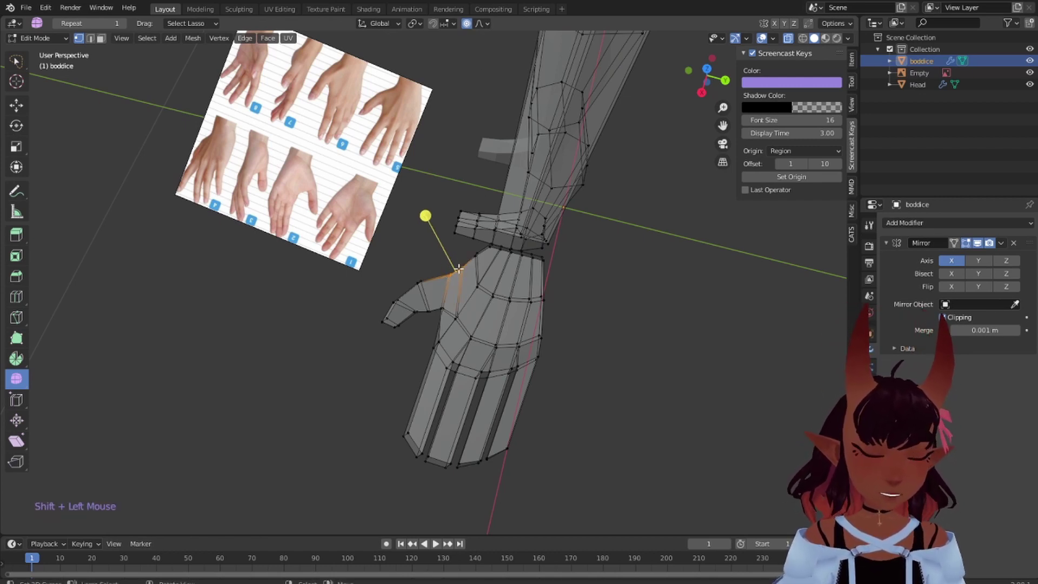
mouse_move(588, 283)
middle_mouse_down()
mouse_move(607, 297)
mouse_move(587, 298)
middle_mouse_up()
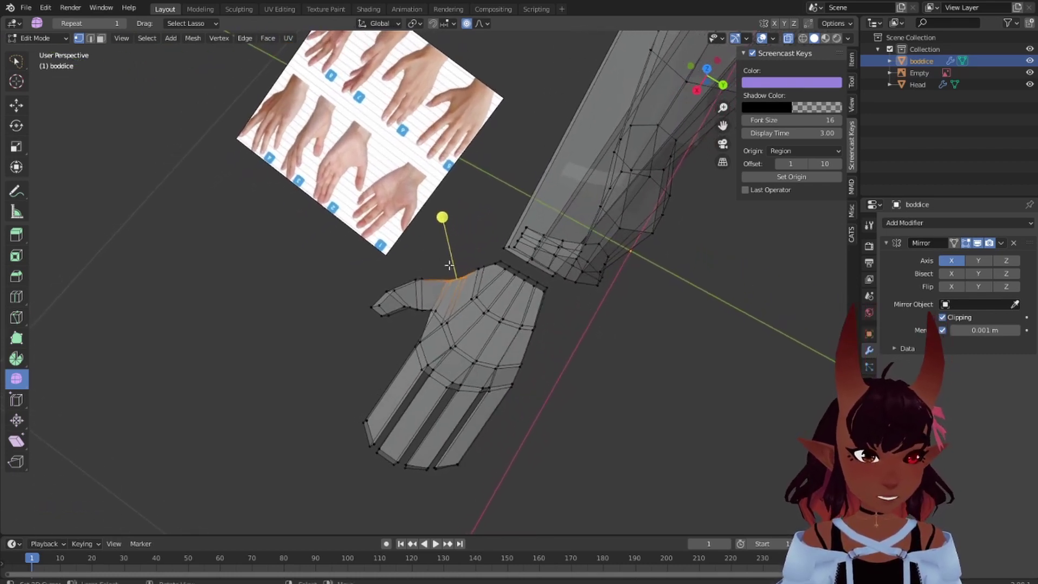
key("g")
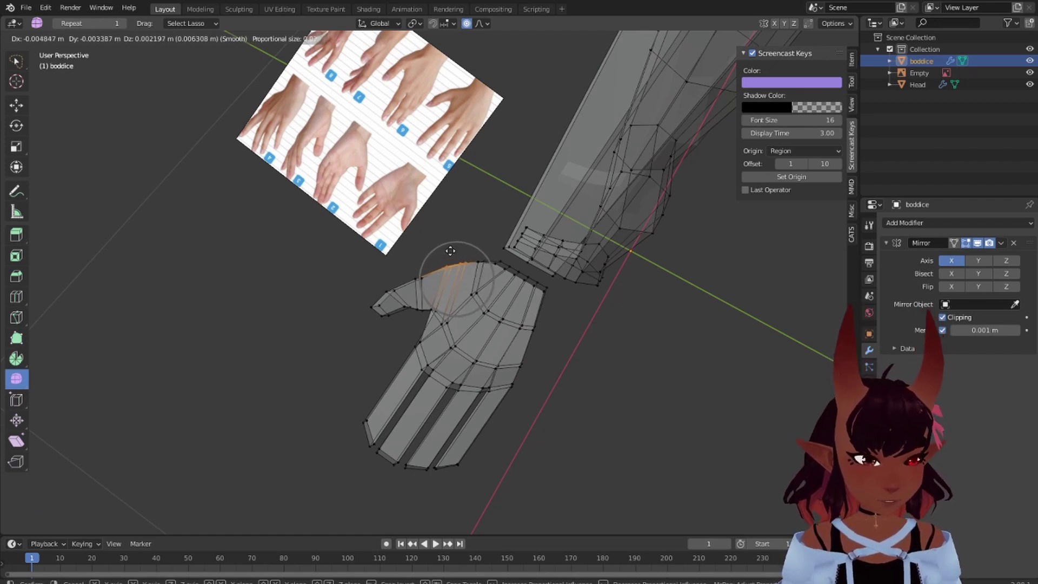
left_click(451, 251)
Move the finger-facing vertices at the base of the thumb about -0.0029 m along X and 0.0009 m along Z
left_click(438, 303)
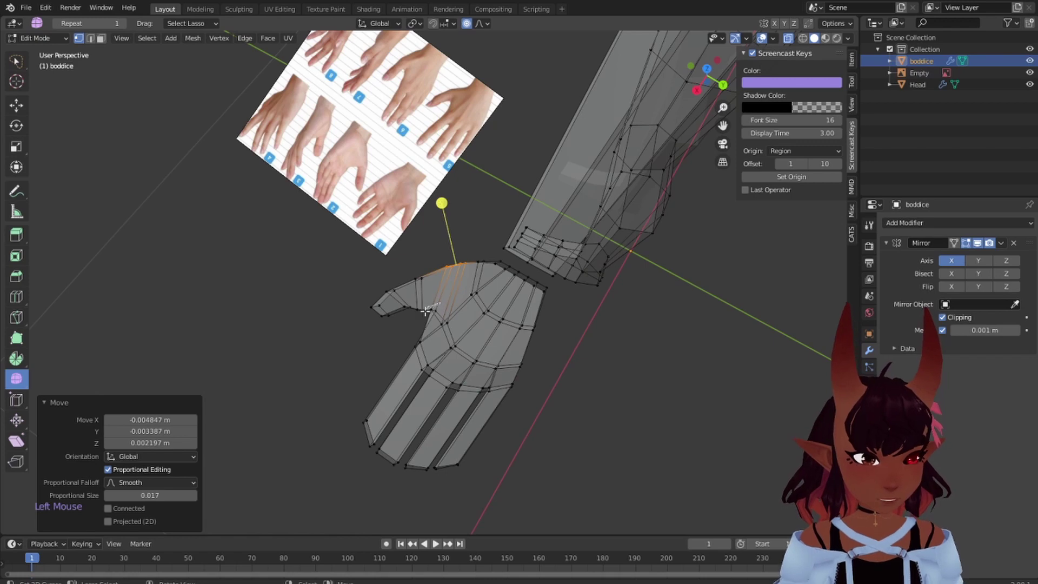
key("g")
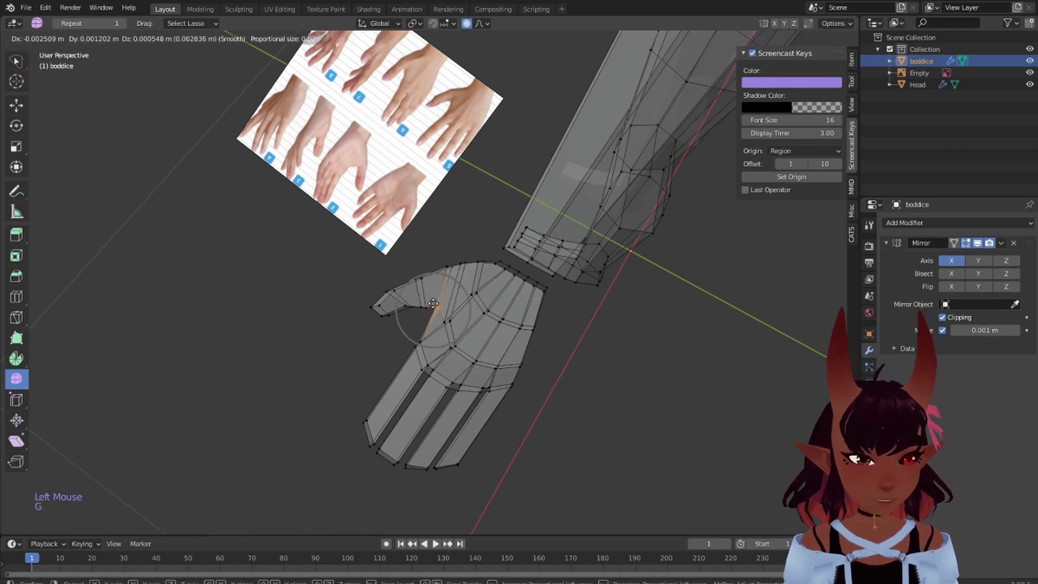
left_click(431, 301)
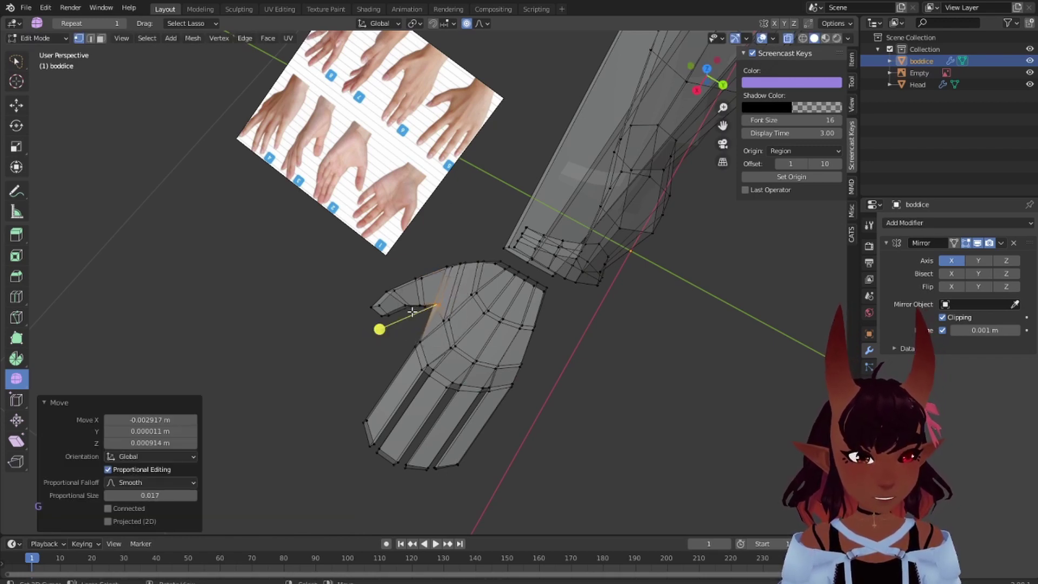
Slide the finger-facing vertices of the thumb's middle loop by 0.012 and move them about -0.0022, -0.0011, 0.0009 m
left_click(425, 316)
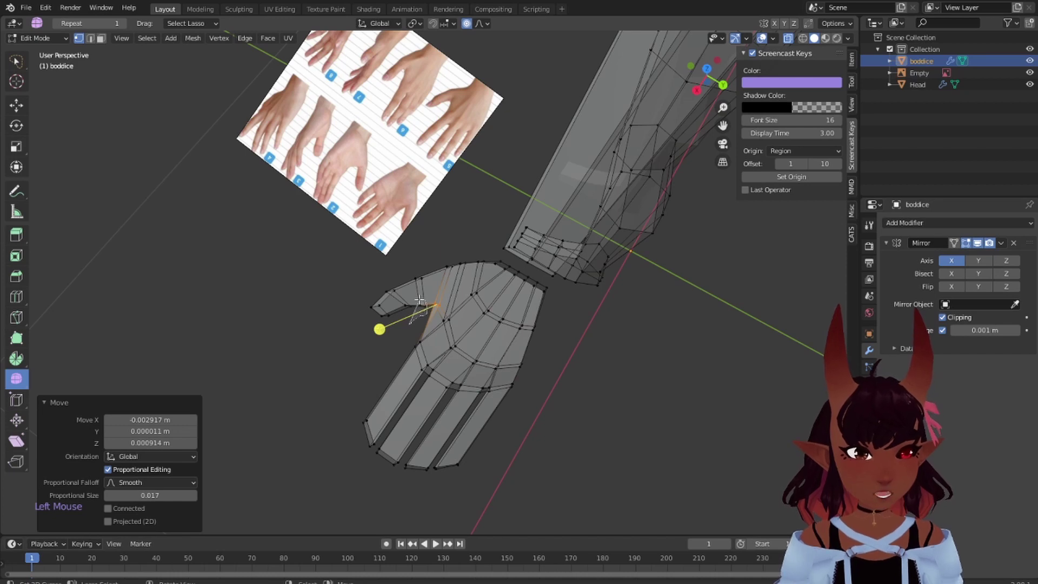
key("g")
key("g")
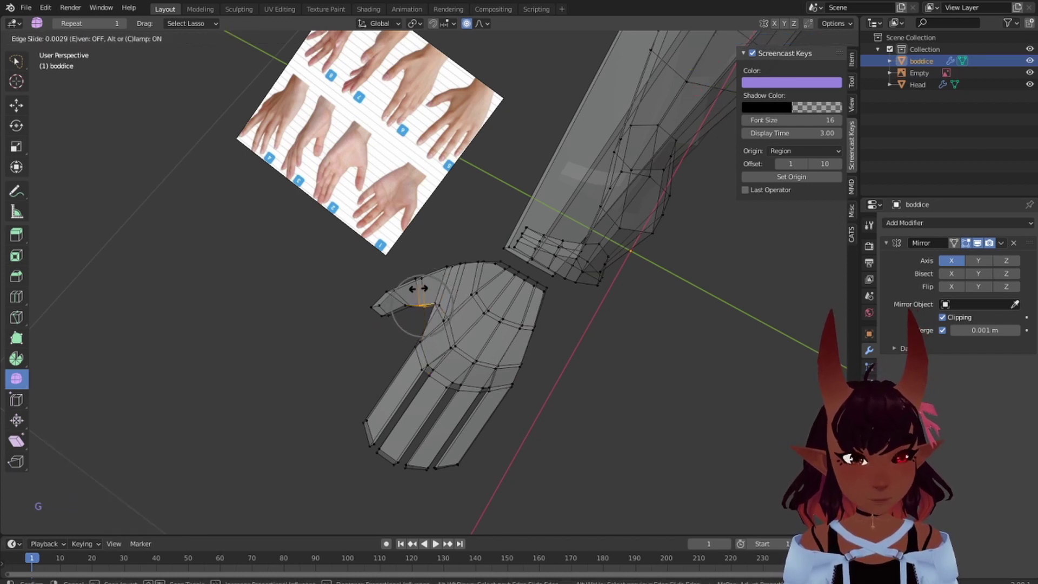
left_click(419, 295)
key("g")
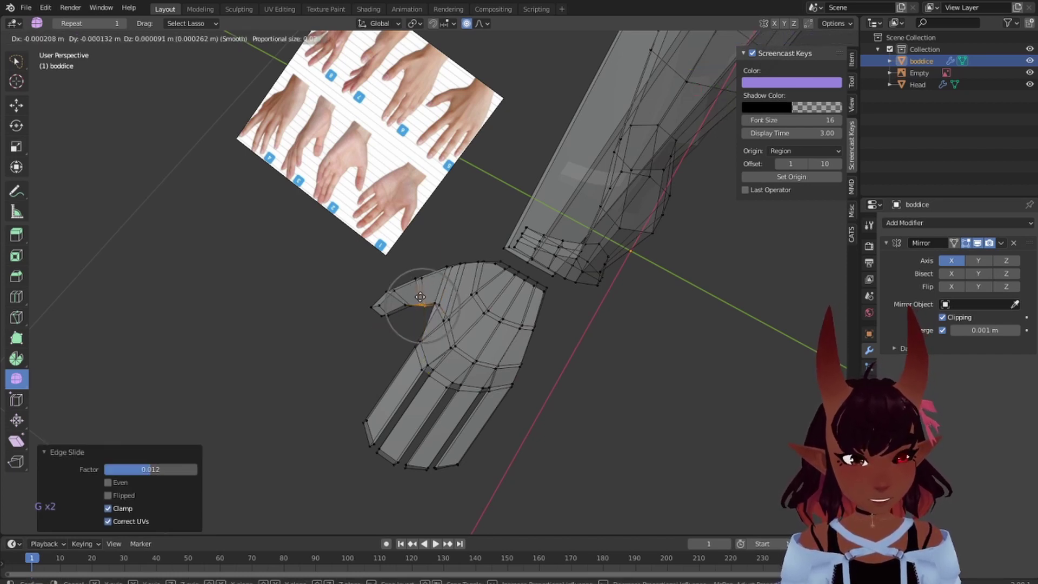
left_click(420, 292)
middle_click_drag(625, 387, 640, 397)
middle_click_drag(637, 340, 632, 331, "shift")
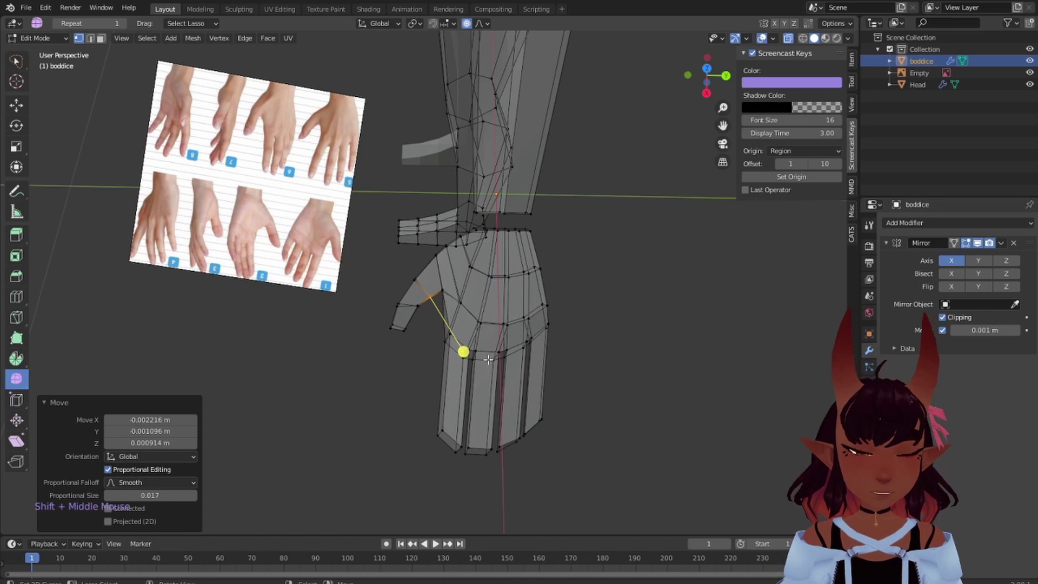
key("a")
key("a")
key("a")
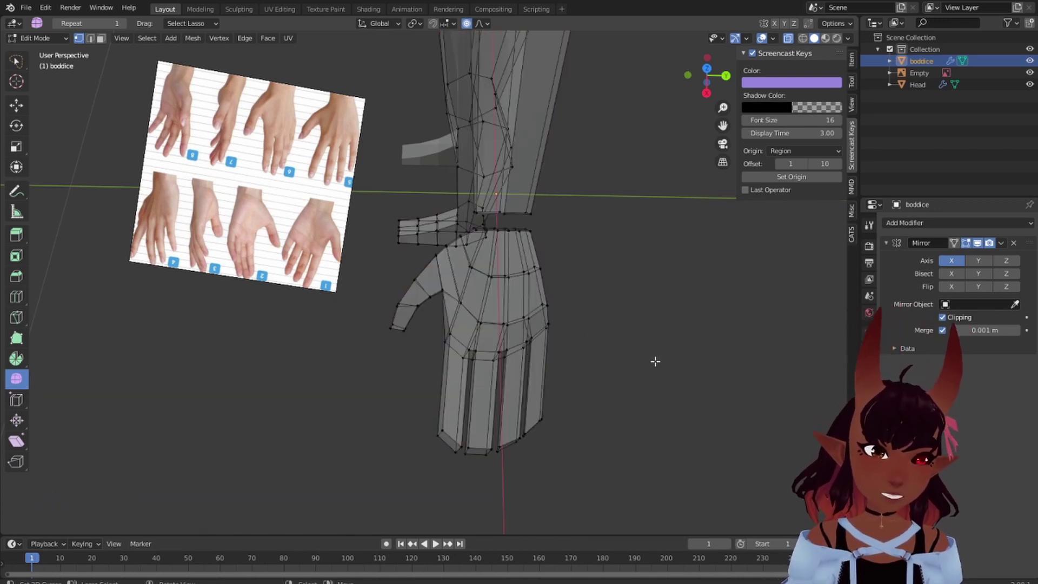
Spread the index finger by moving its tip about -0.0048 m along Y with the proportional size reduced to 0.003
middle_click_drag(656, 362, 499, 407)
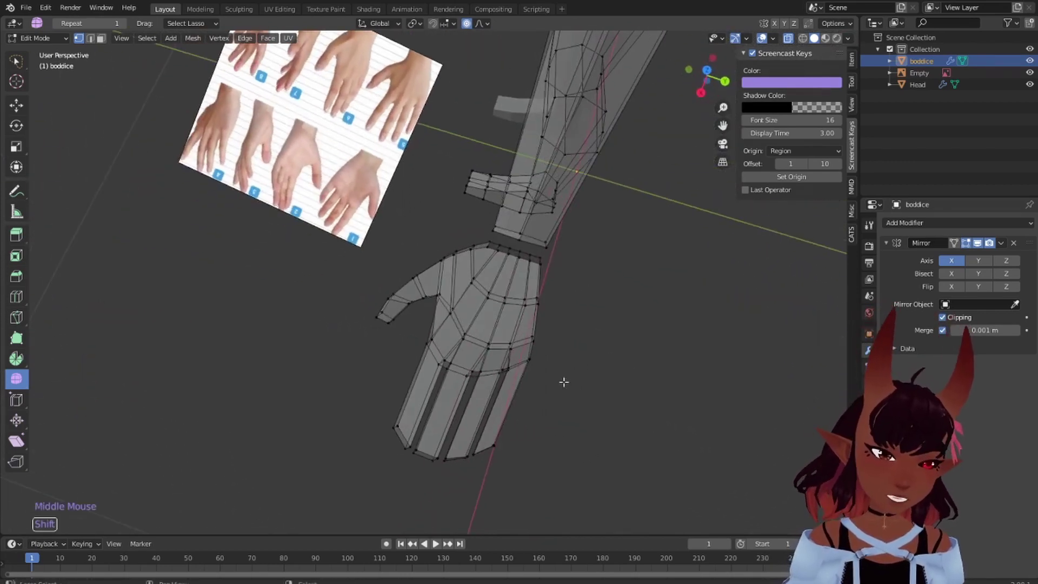
middle_click_drag(564, 381, 379, 385, "shift")
middle_click_drag(497, 252, 483, 300, "shift")
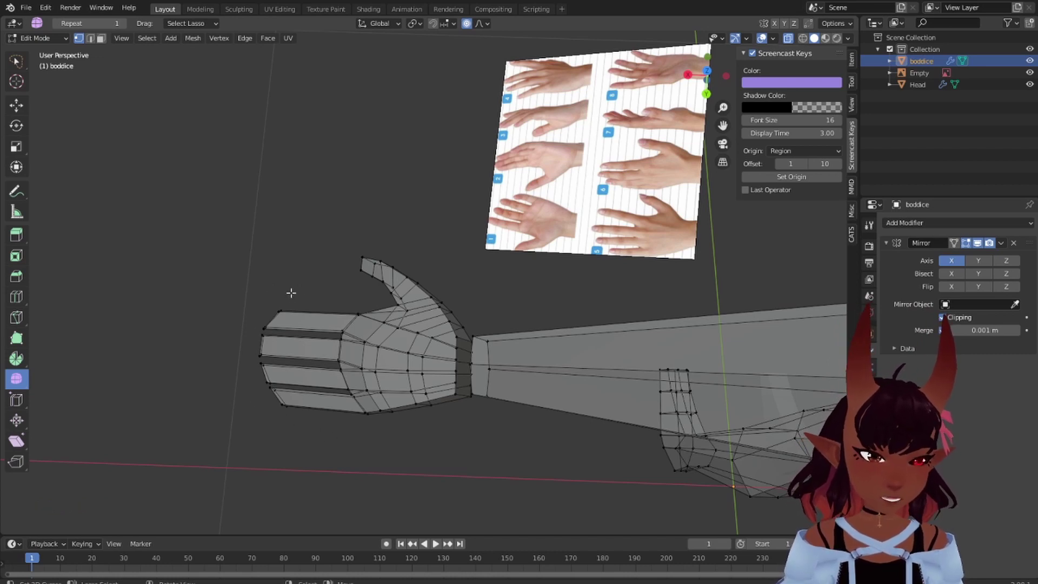
mouse_move(304, 289)
left_mouse_down()
mouse_move(248, 324)
mouse_move(283, 323)
left_mouse_up()
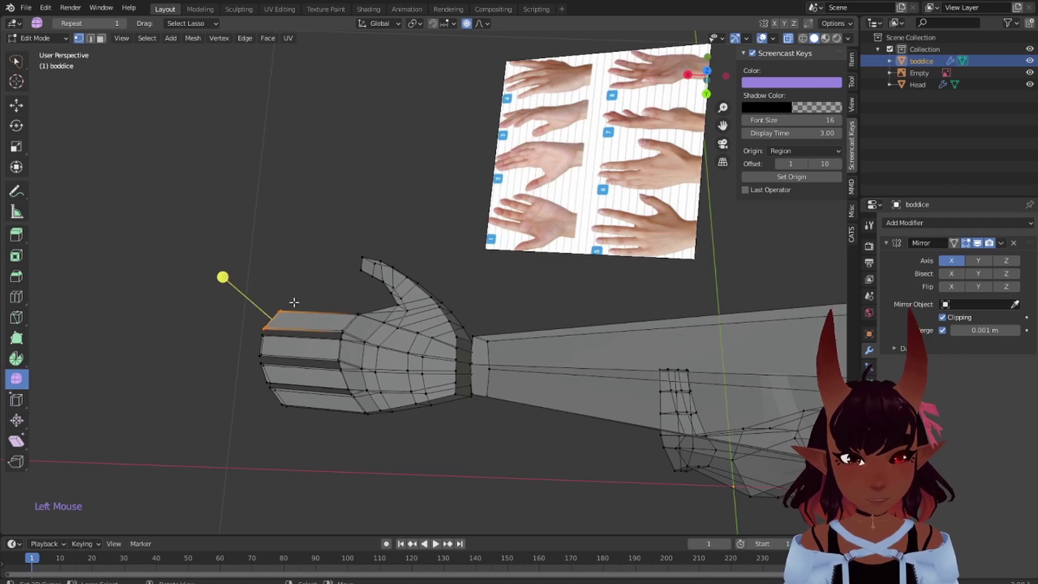
key("g")
key("y")
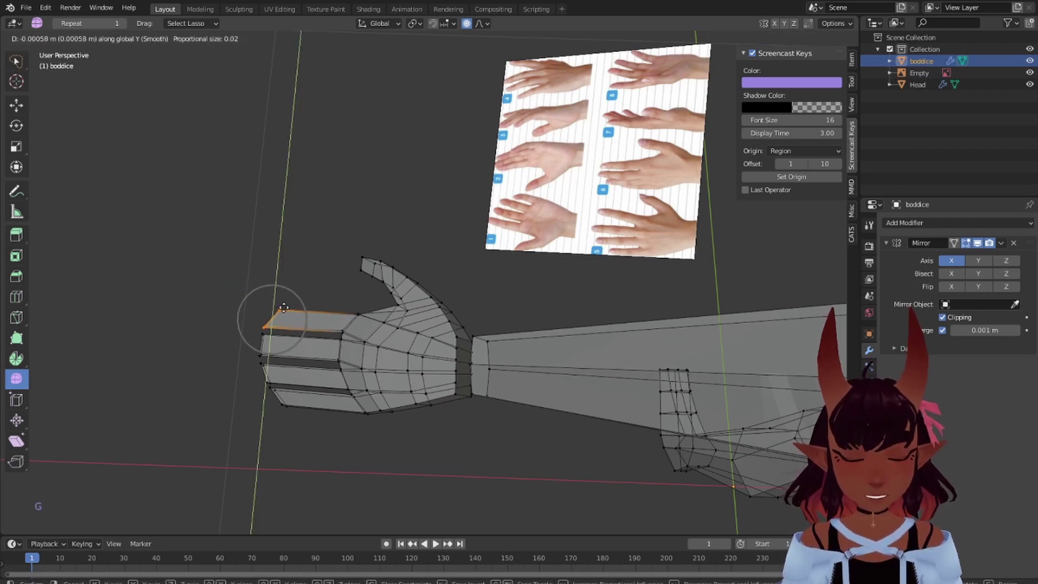
scroll(282, 306, "up", 7)
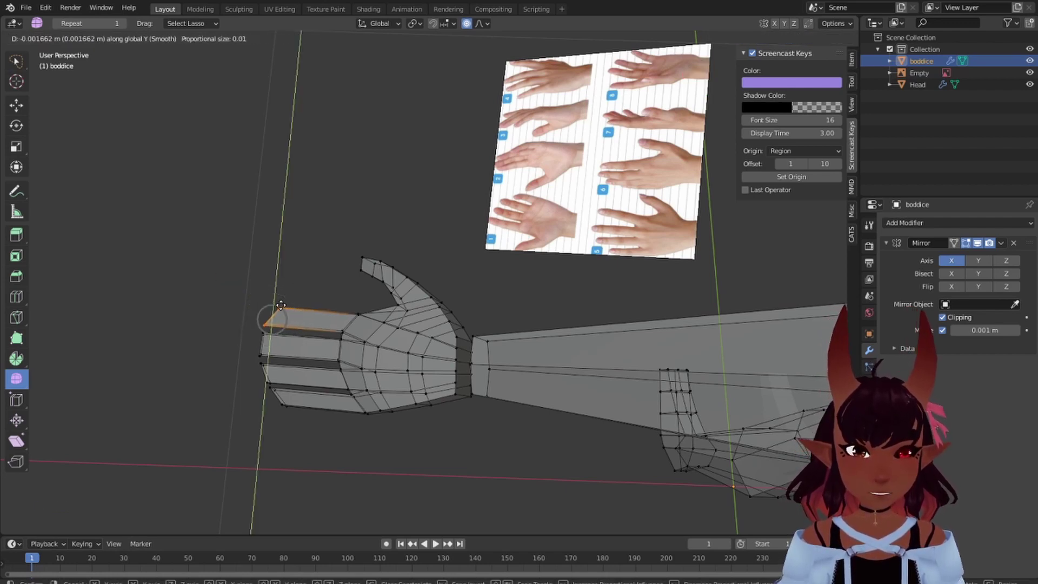
scroll(281, 305, "up", 9)
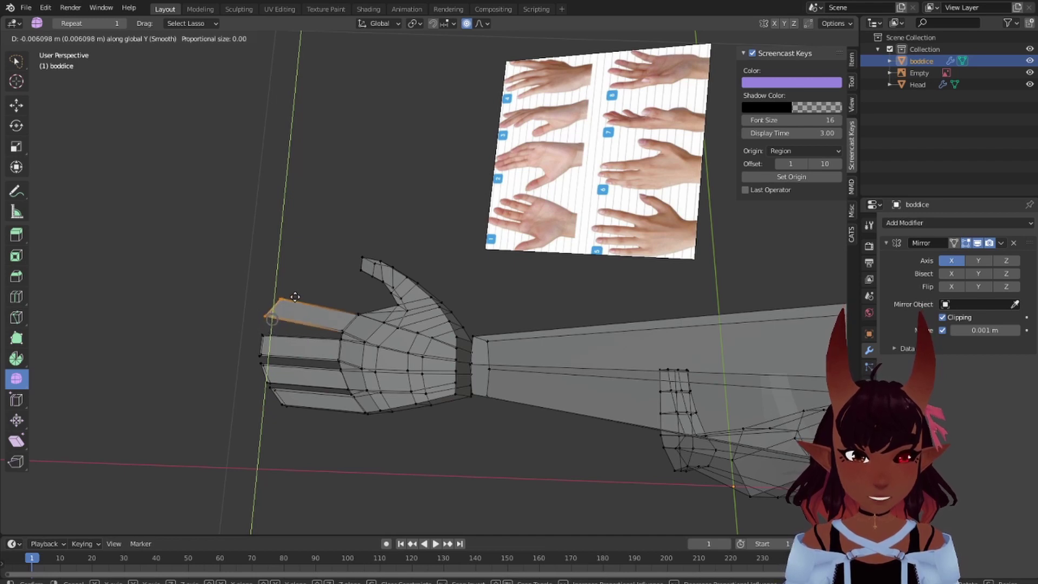
left_click(289, 299)
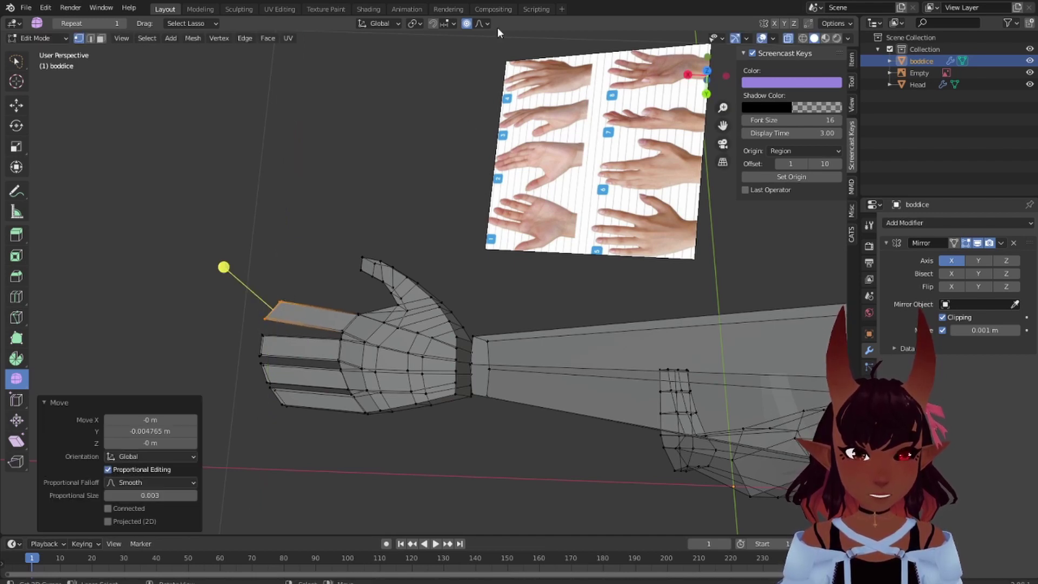
Turn off proportional editing and slide the index fingertip's middle-finger-facing vertices toward the palm by a factor of 0.128
left_click(466, 24)
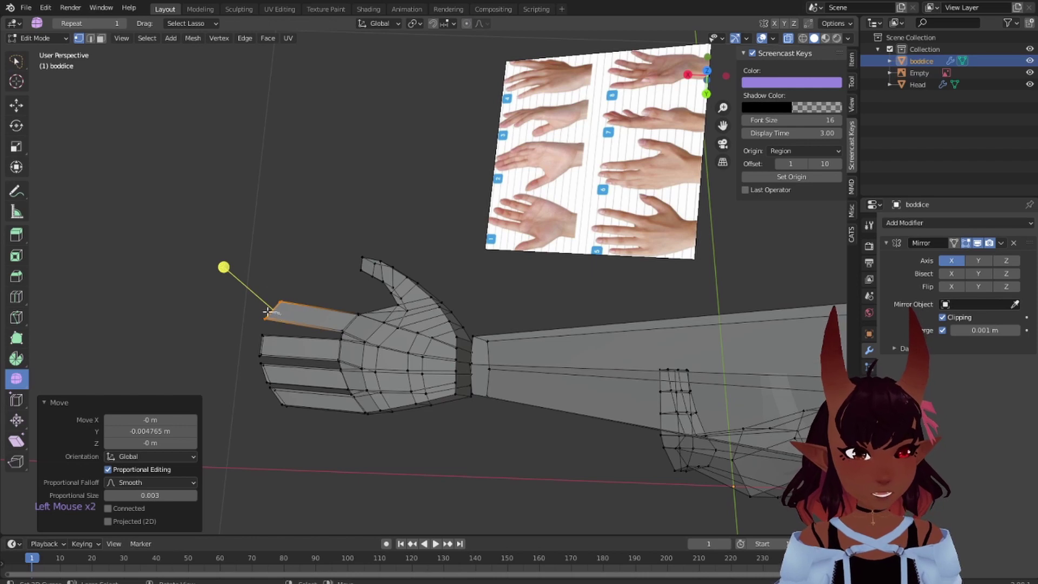
key("g")
key("g")
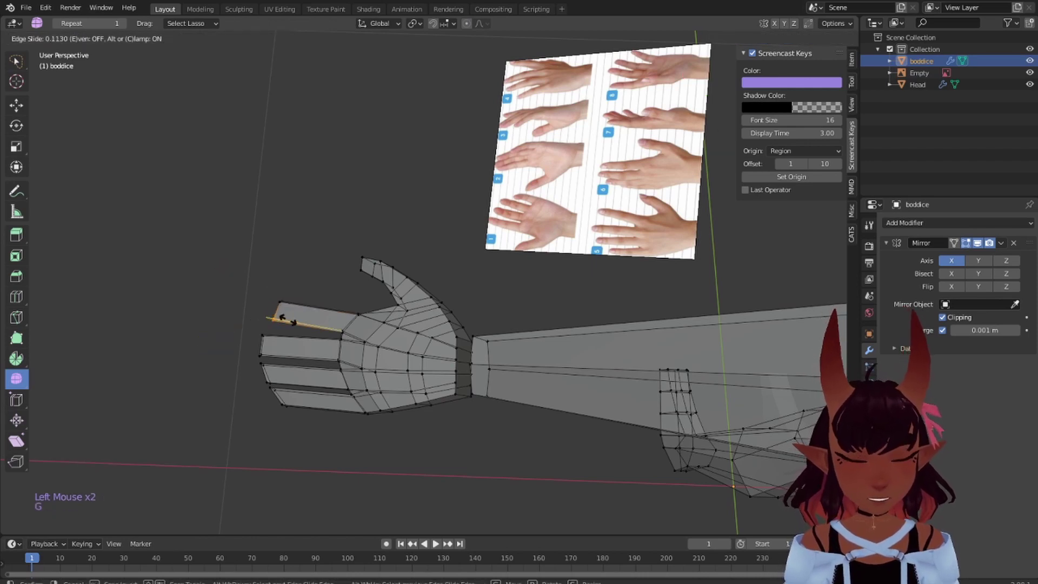
left_click(287, 320)
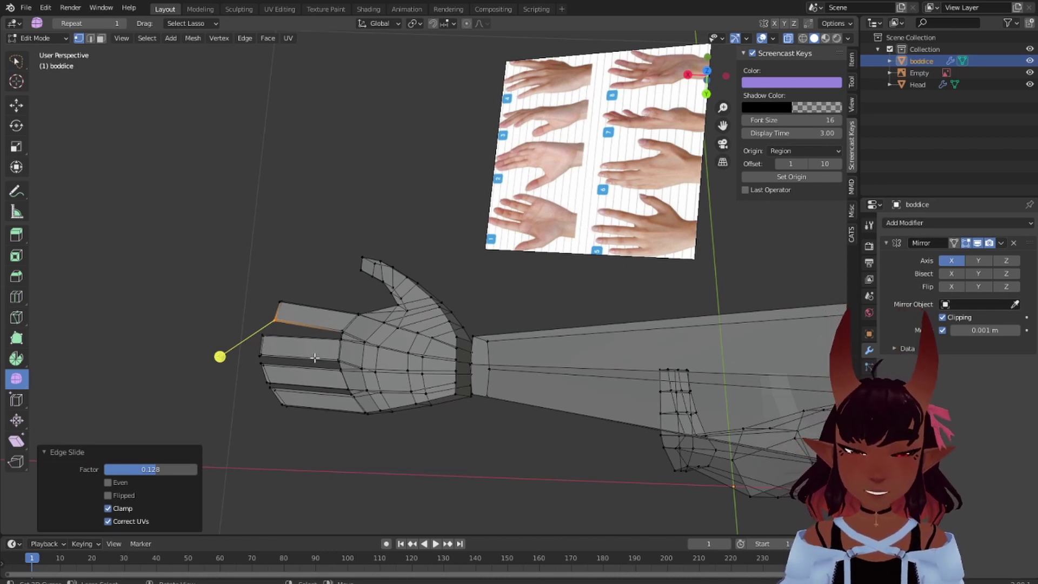
Slide the ring fingertip's middle-finger-facing vertices toward the palm by a factor of 0.074
left_click(264, 360)
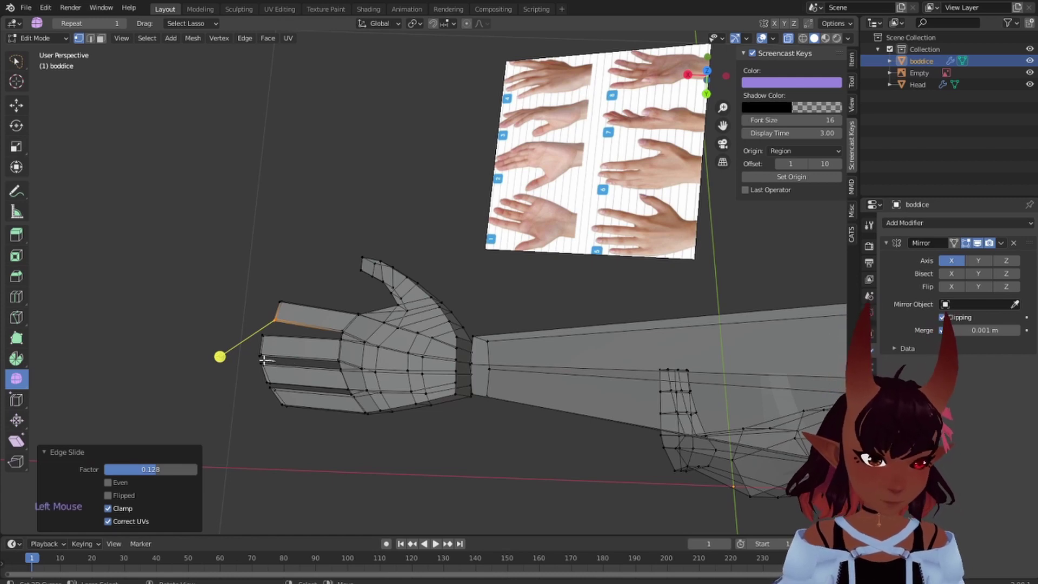
left_click(277, 371)
key("g")
key("g")
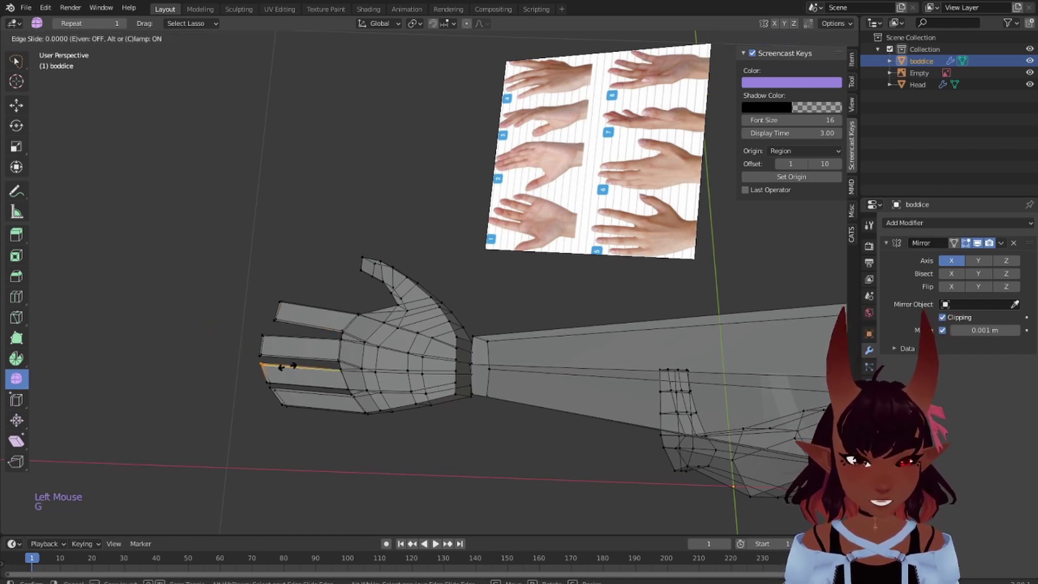
left_click(291, 367)
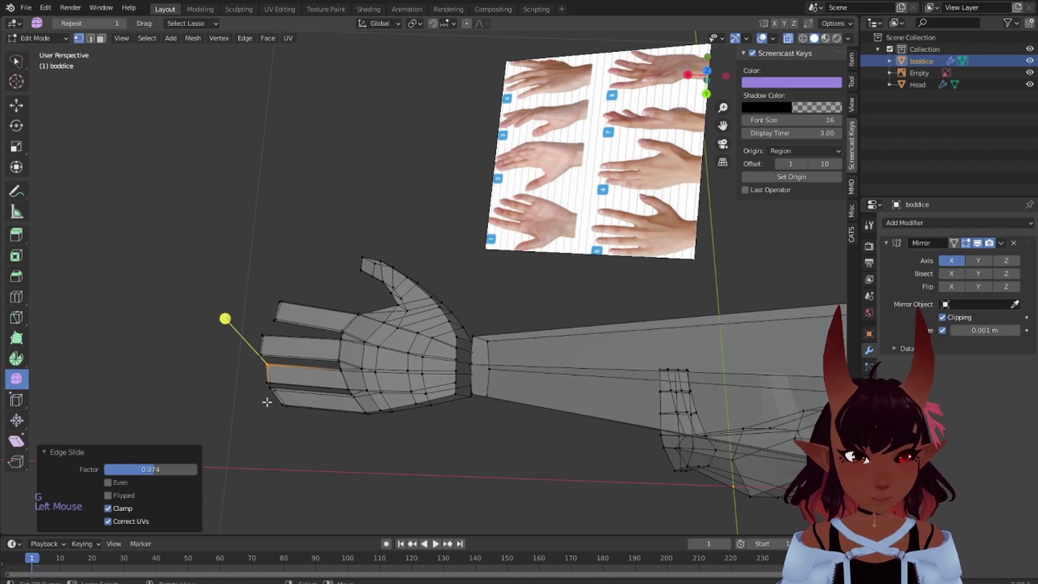
Slide the pinky fingertip's ring-finger-facing vertices toward the palm by a factor of about 0.18 and clear the selection
left_click(274, 390)
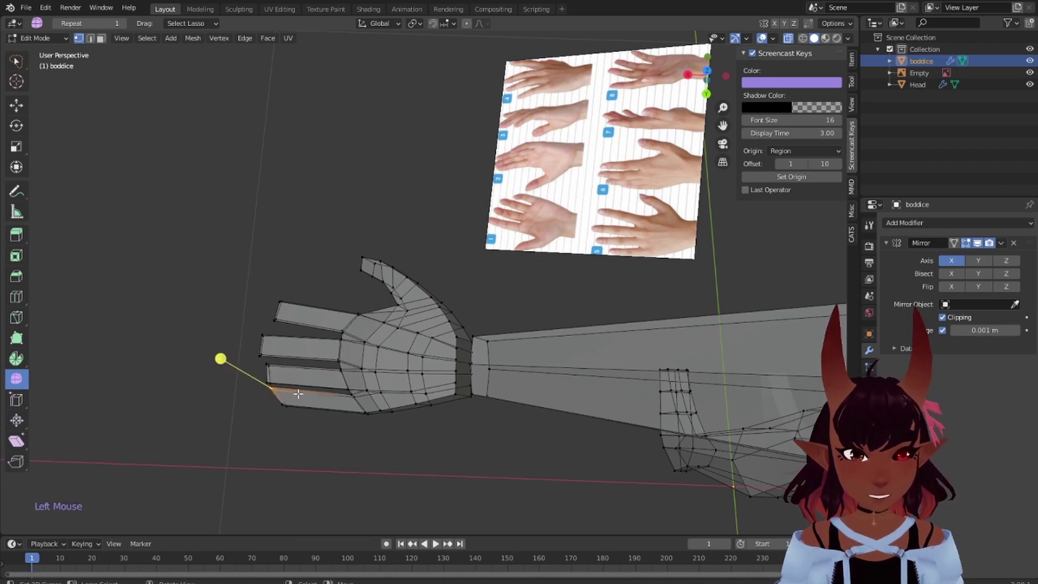
key("g")
key("g")
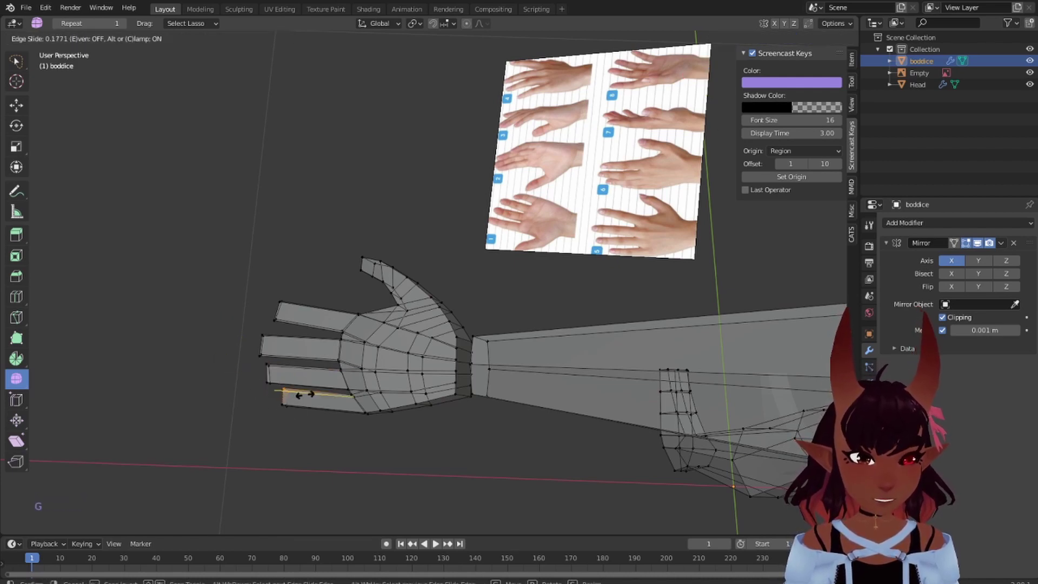
left_click(303, 394)
key("a")
key("a")
key("a")
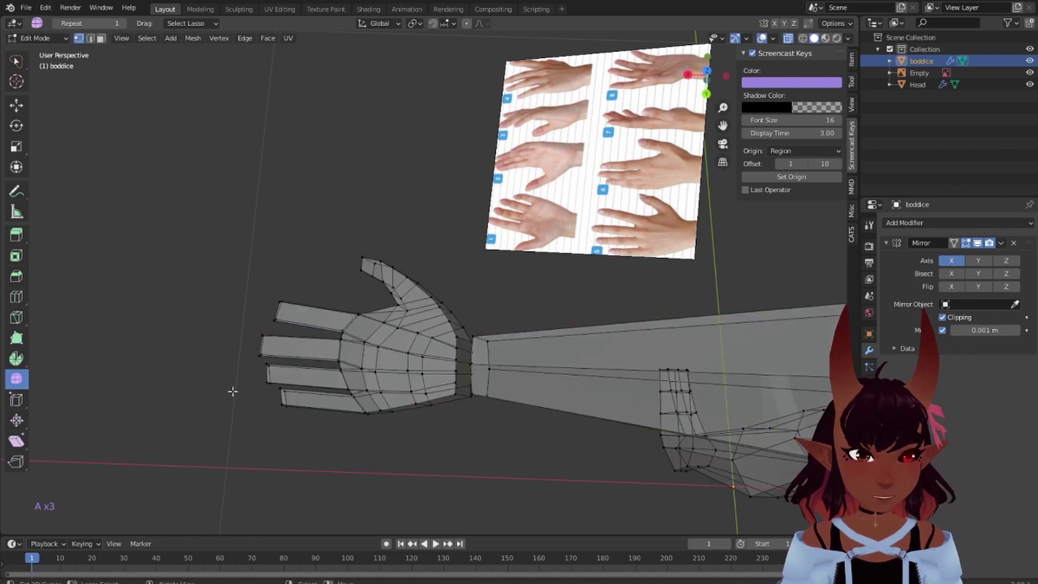
From the front view, move the lower vertices of all four fingertips about -0.0036 m along X
middle_click_drag(232, 391, 465, 304)
key("KP_1")
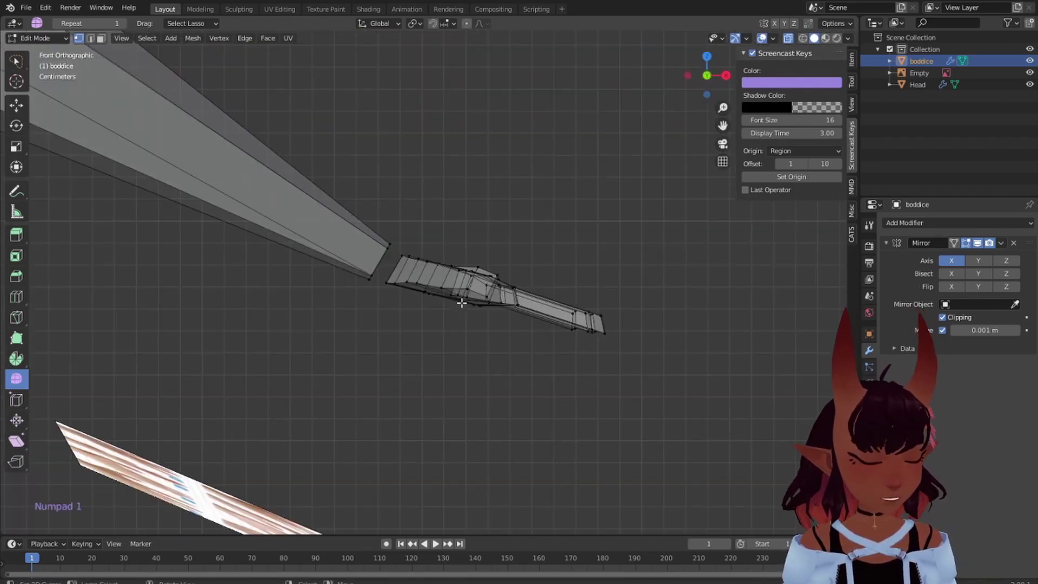
scroll(580, 323, "up", 6)
middle_click_drag(580, 322, 392, 348, "shift")
scroll(392, 349, "up", 3)
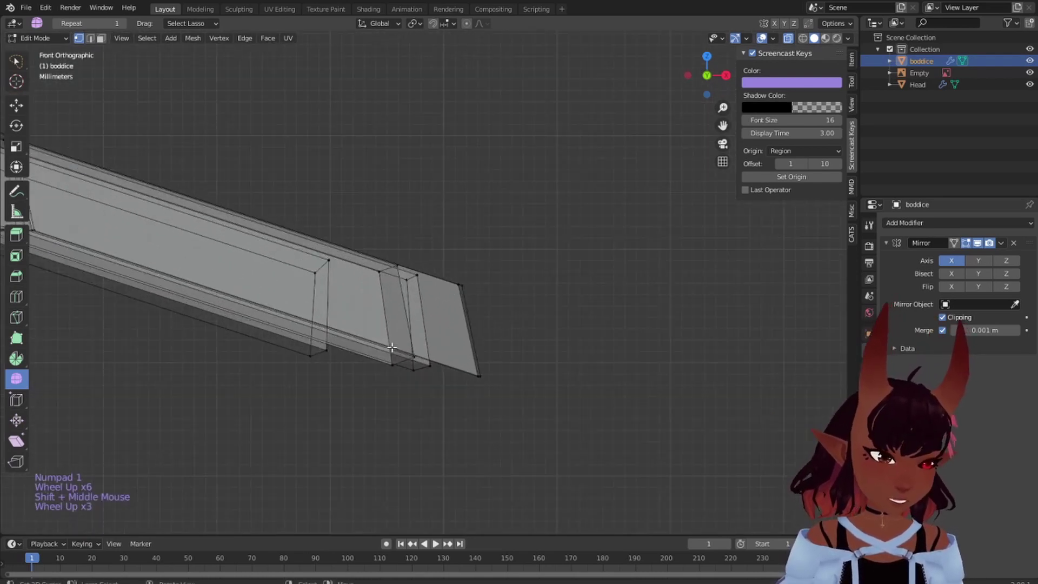
mouse_move(630, 372)
left_mouse_down()
mouse_move(394, 308)
mouse_move(292, 439)
left_mouse_up()
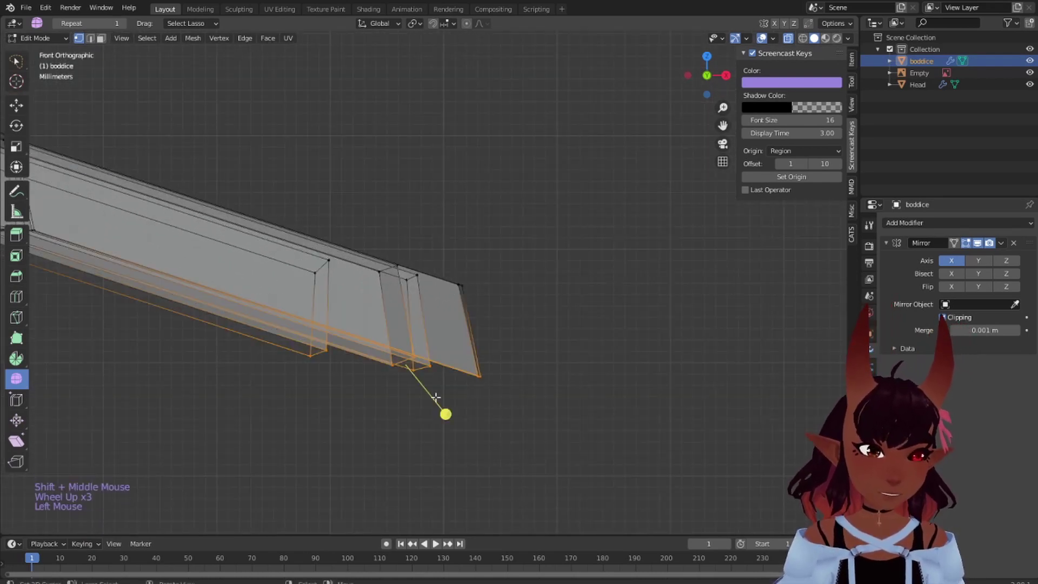
key("g")
key("x")
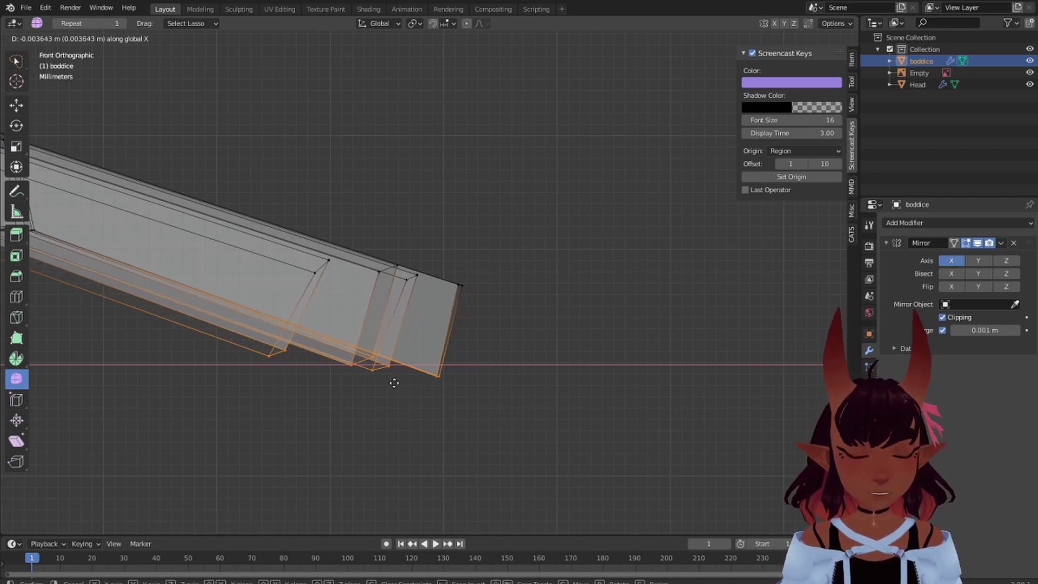
left_click(394, 383)
Move the upper vertices of all four fingertips about 0.001 m in X and -0.0002 m in Z, and turn off X-ray
mouse_move(599, 287)
left_mouse_down()
mouse_move(280, 153)
mouse_move(303, 294)
mouse_move(479, 288)
left_mouse_up()
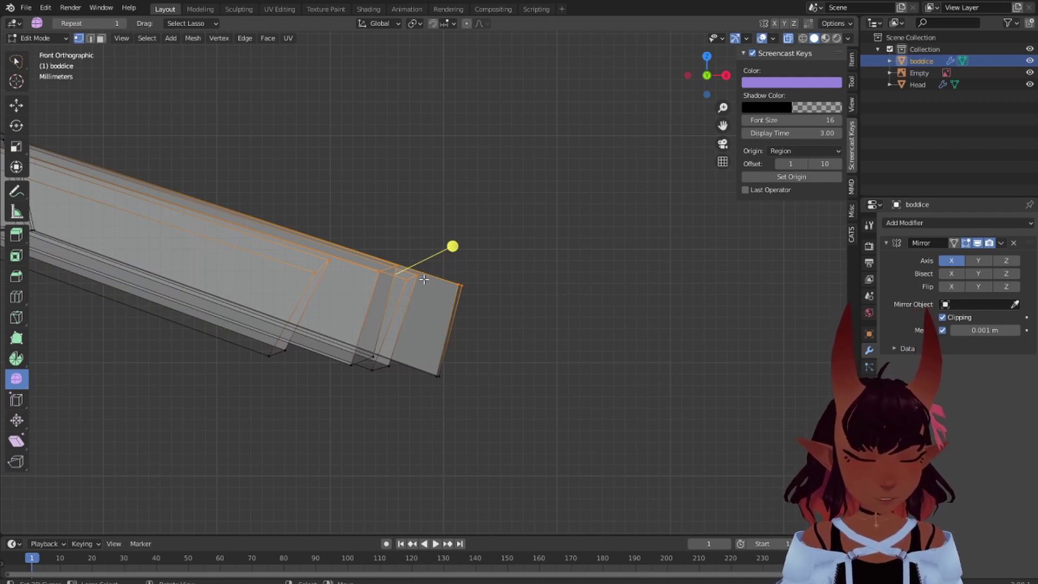
key("g")
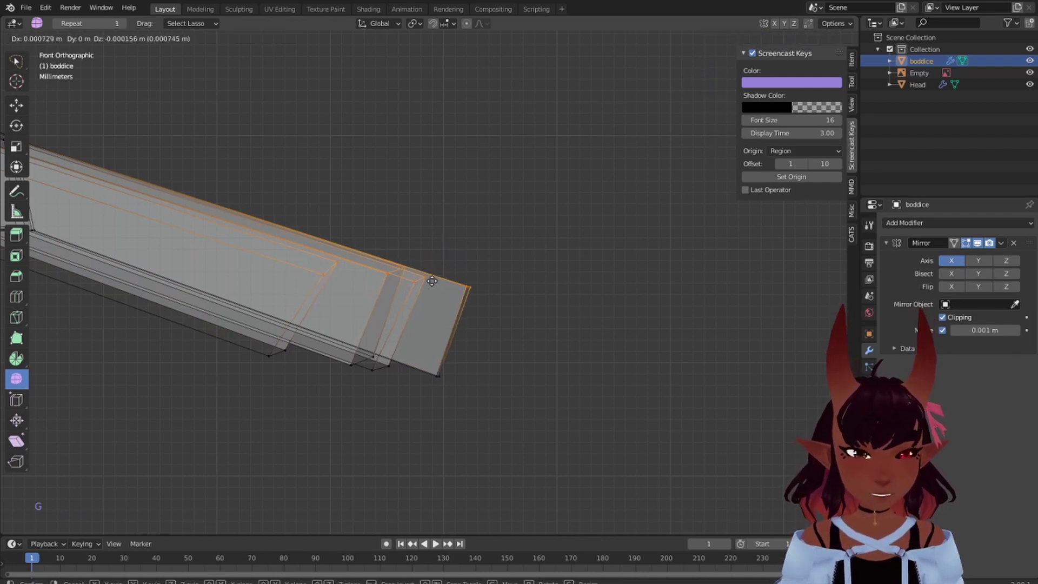
left_click(436, 281)
scroll(336, 244, "down", 6)
scroll(335, 244, "down", 5)
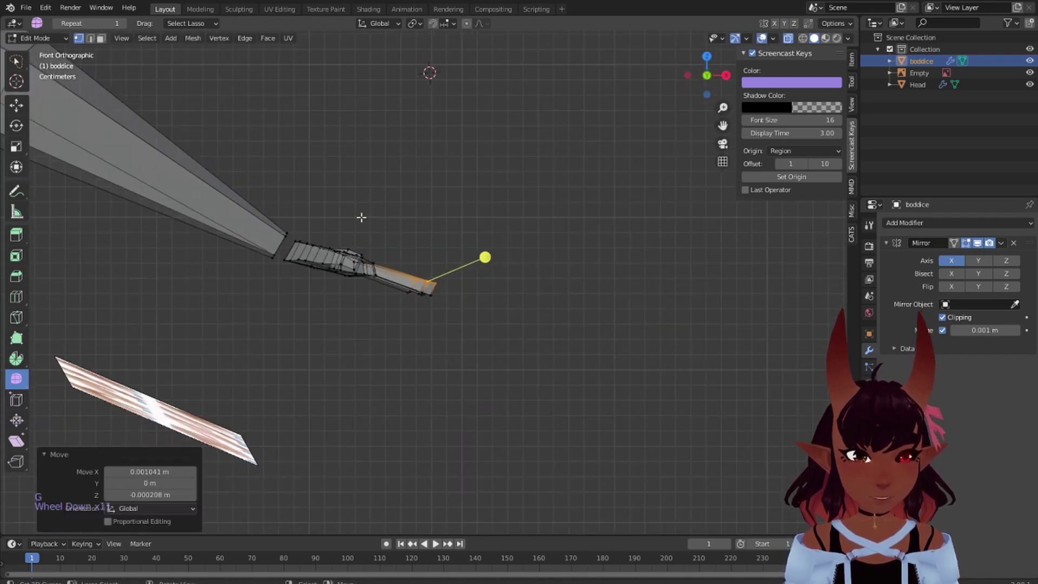
scroll(400, 222, "up", 3)
middle_click_drag(389, 232, 291, 265)
left_click(788, 38)
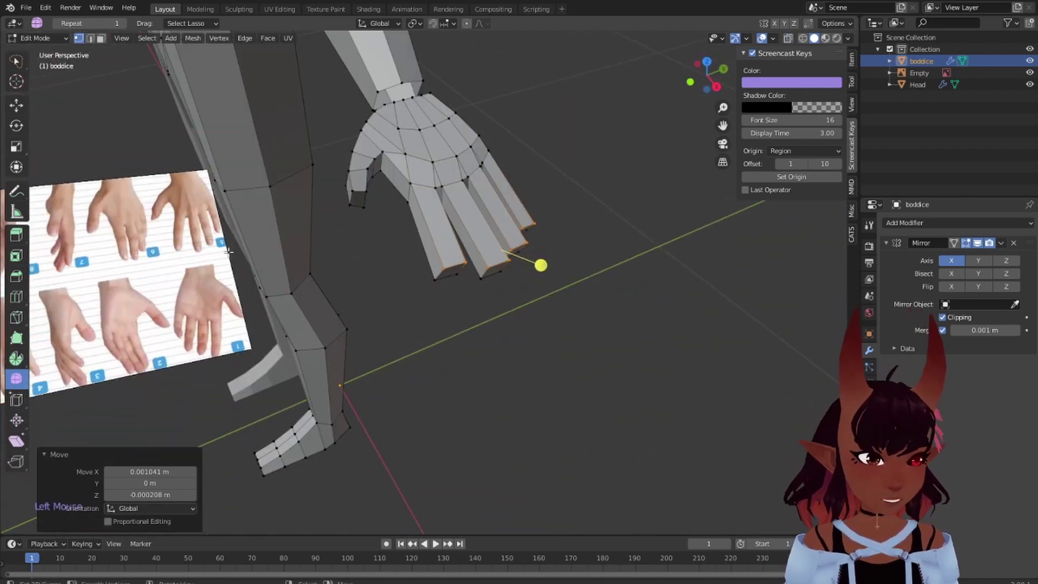
middle_click_drag(228, 252, 273, 275)
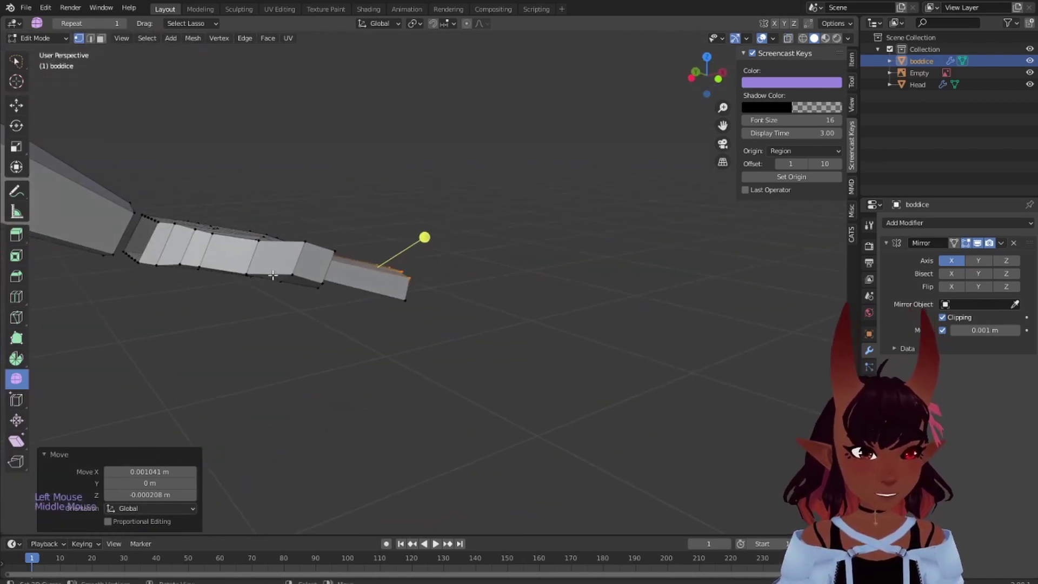
Select the edge loops of the thumb's end segment in the front view and lower them about 0.0015 m along Z
right_click(298, 252, "alt")
key("KP_1")
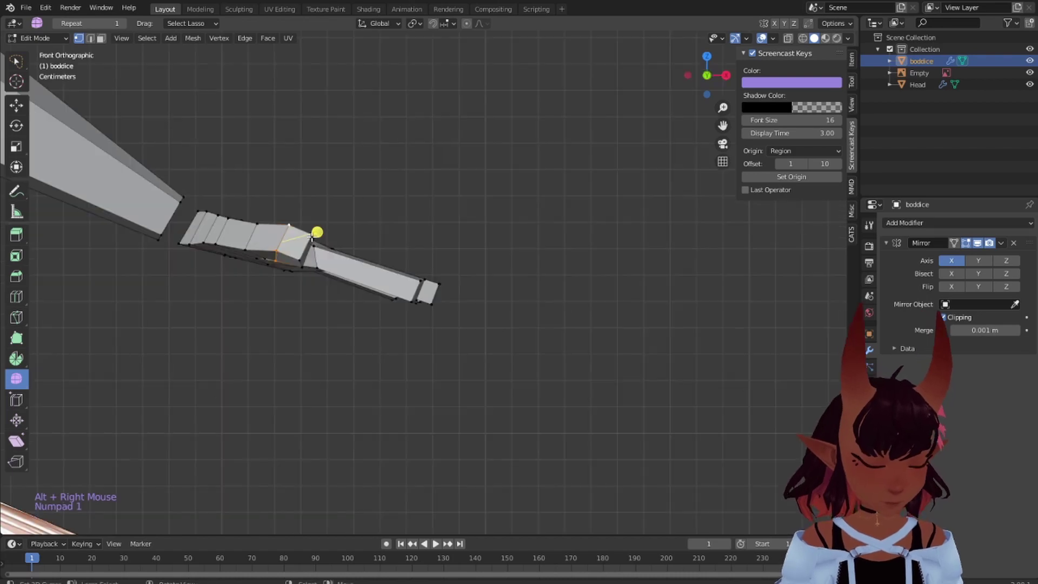
scroll(234, 294, "up", 5)
middle_click_drag(234, 294, 465, 317, "shift")
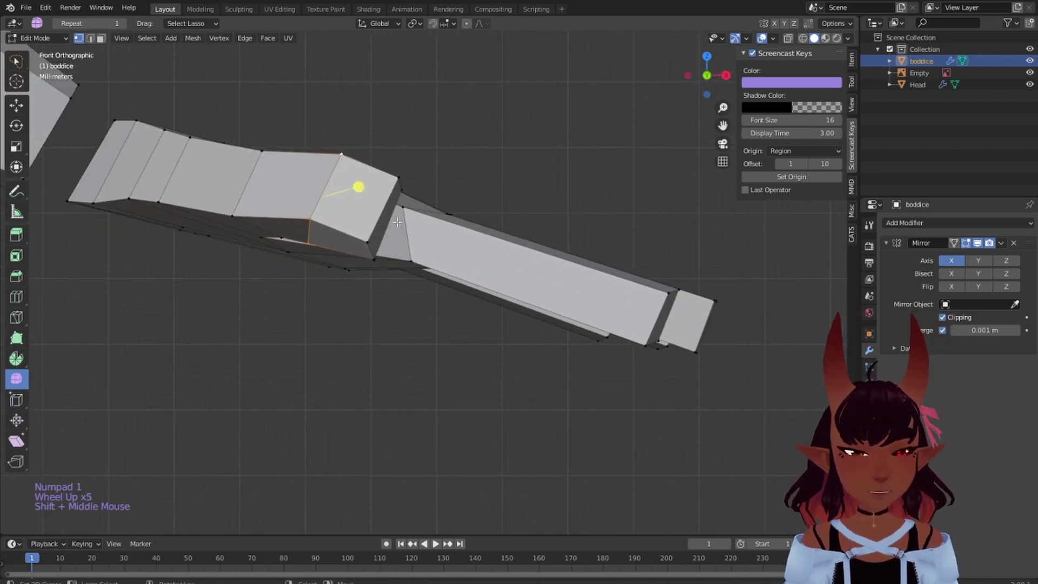
right_click(377, 213, "alt+shift")
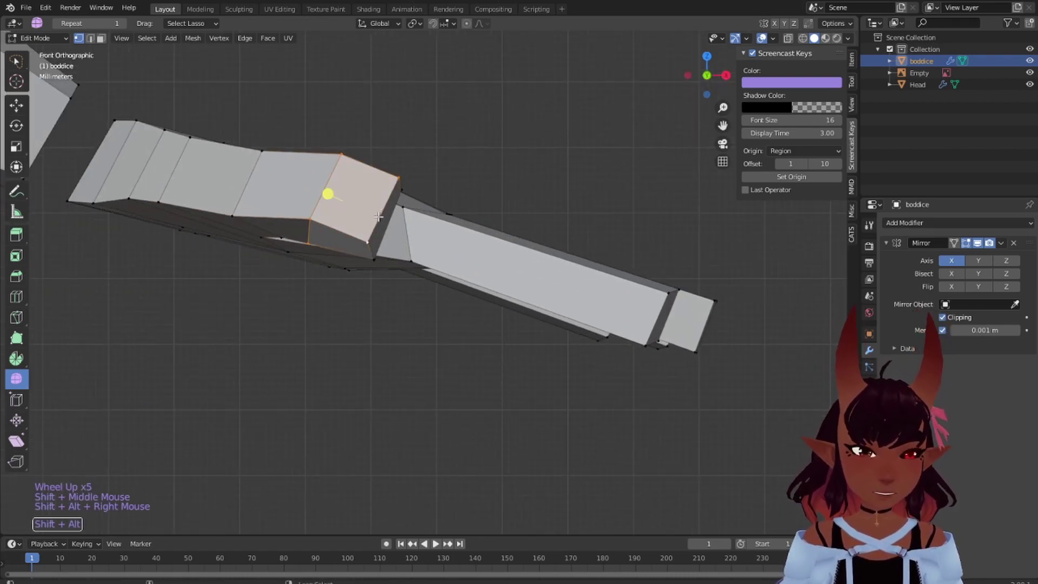
right_click(408, 227, "alt+shift")
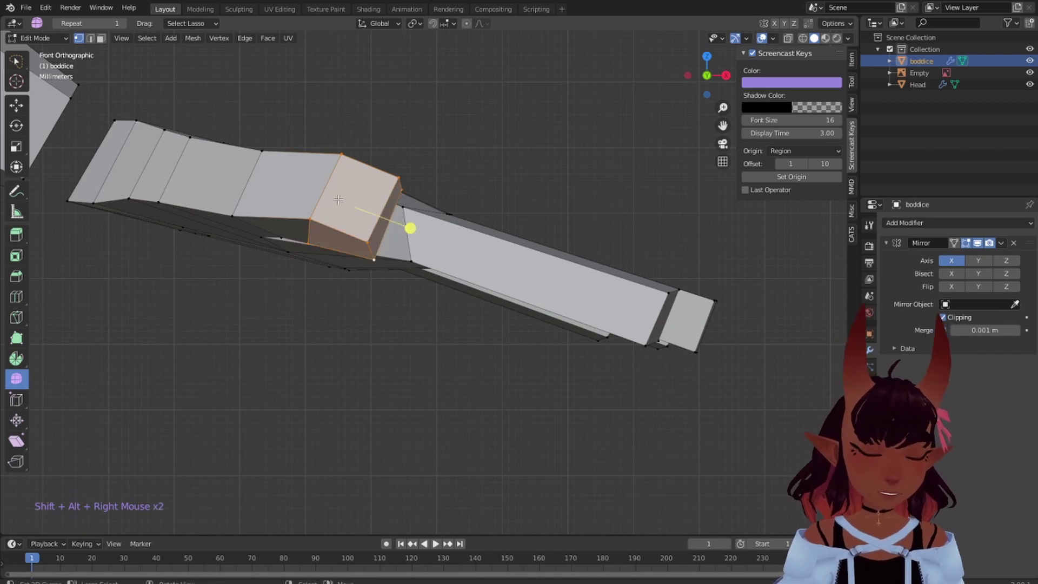
key("g")
left_click(330, 210)
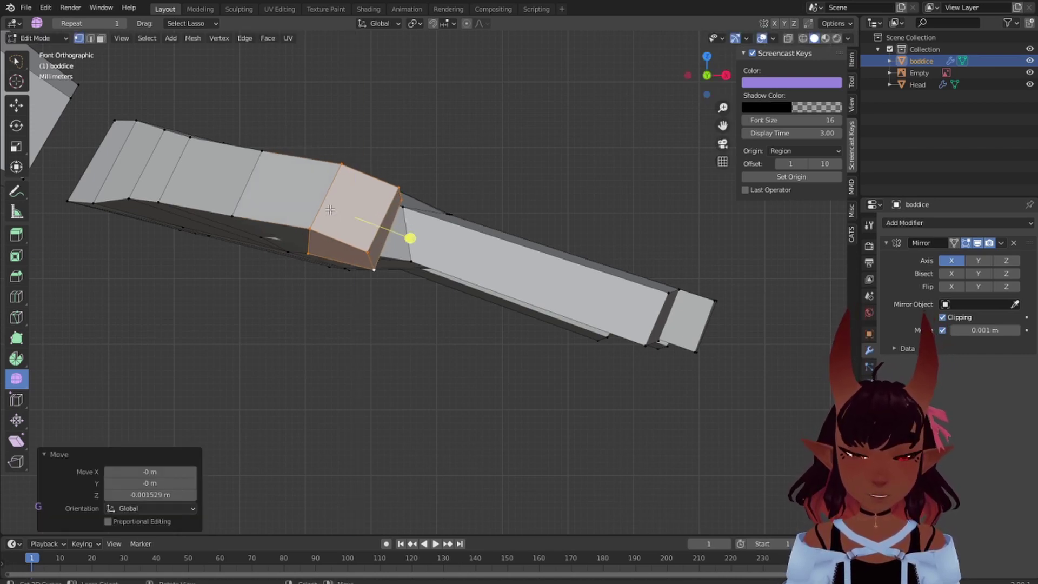
Rotate the thumb's end segment about 19.1° around X and lower it about 0.0014 m along Z
key("r")
key("x")
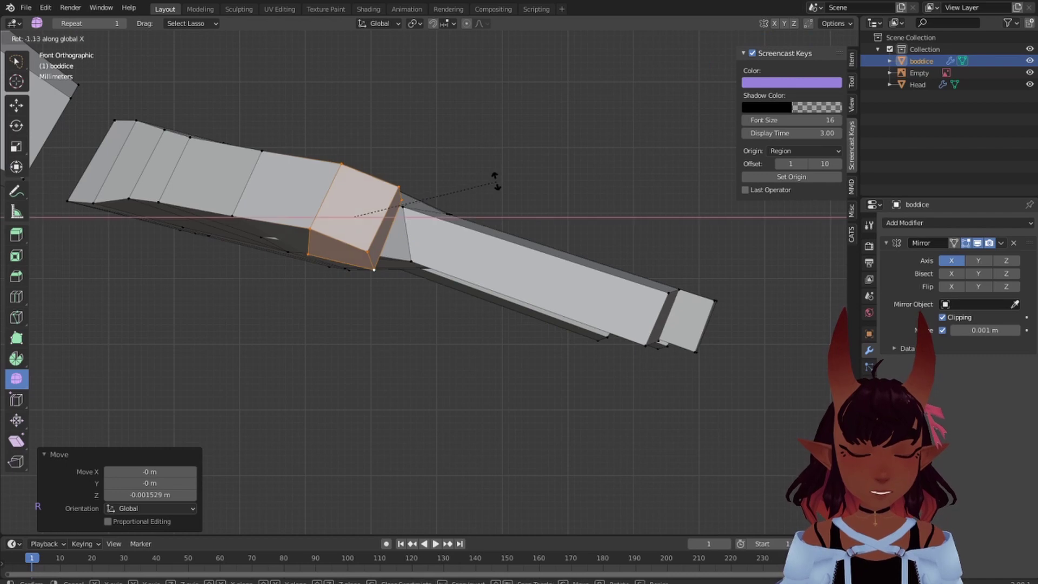
left_click(483, 231)
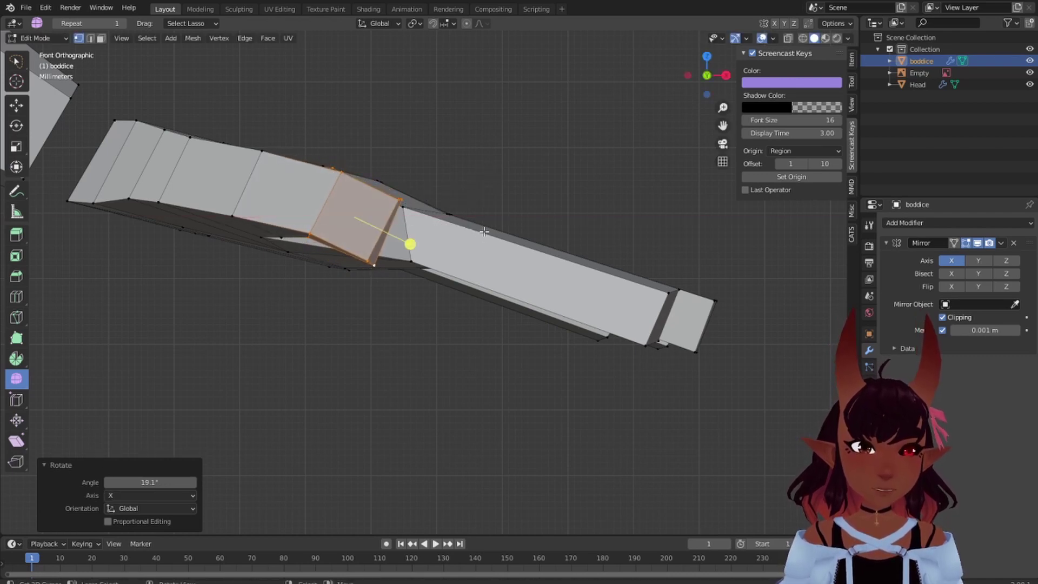
key("g")
key("z")
left_click(335, 233)
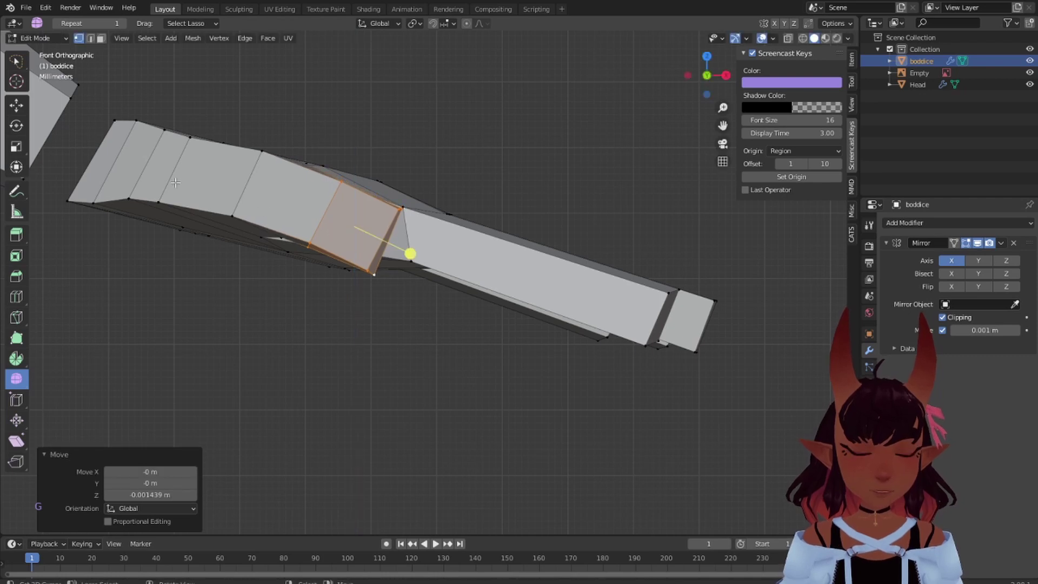
Lower the thumb's middle edge loop about 0.0005 m along Z, nudge the loop at the end segment's base, and clear the selection
right_click(232, 189, "alt")
right_click(247, 191, "alt")
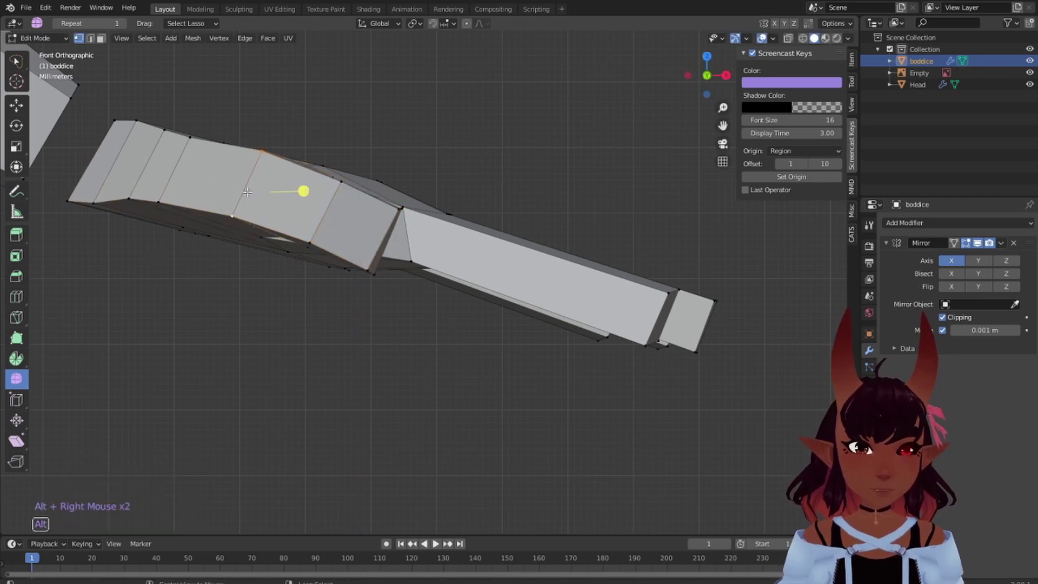
key("g")
key("z")
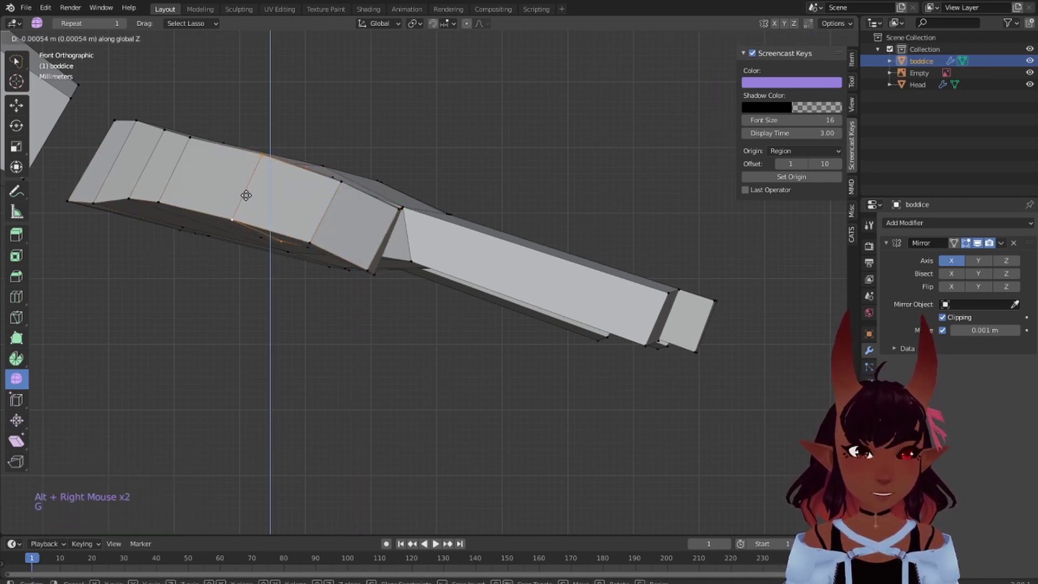
left_click(301, 196)
right_click(318, 224, "alt")
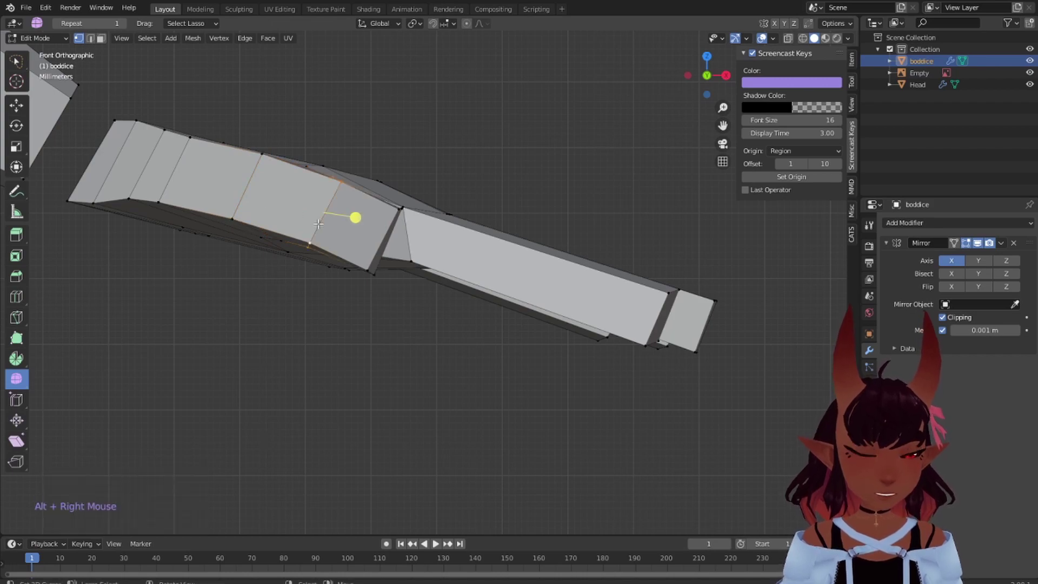
key("g")
left_click(319, 224)
scroll(444, 176, "down", 4)
key("a")
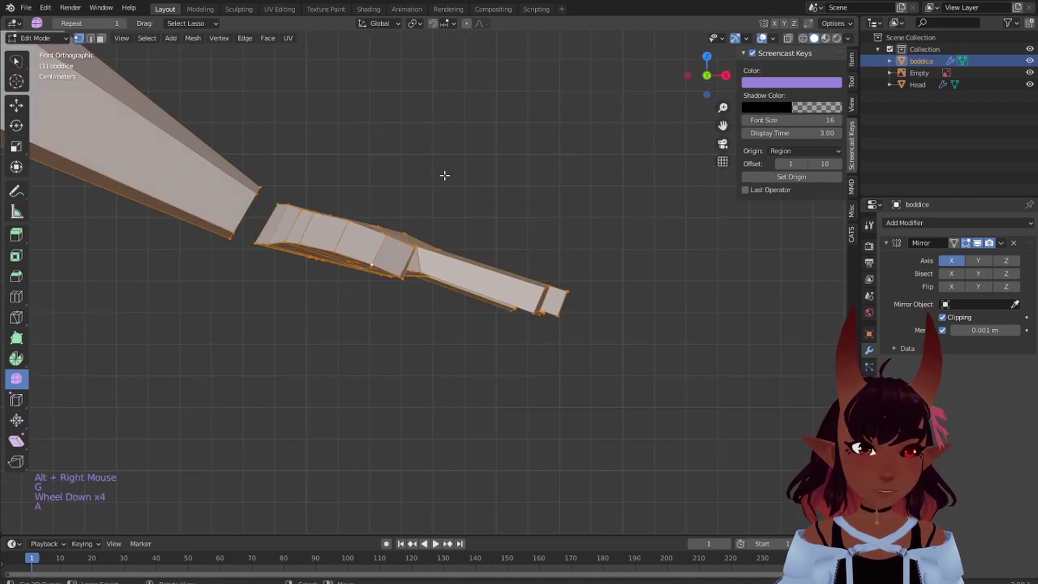
key("a")
key("a")
Move the upper finger-facing vertex just behind the thumb tip about 0.0009, 0.0013, -0.0004 m
middle_click_drag(575, 192, 436, 290)
scroll(512, 214, "down", 5)
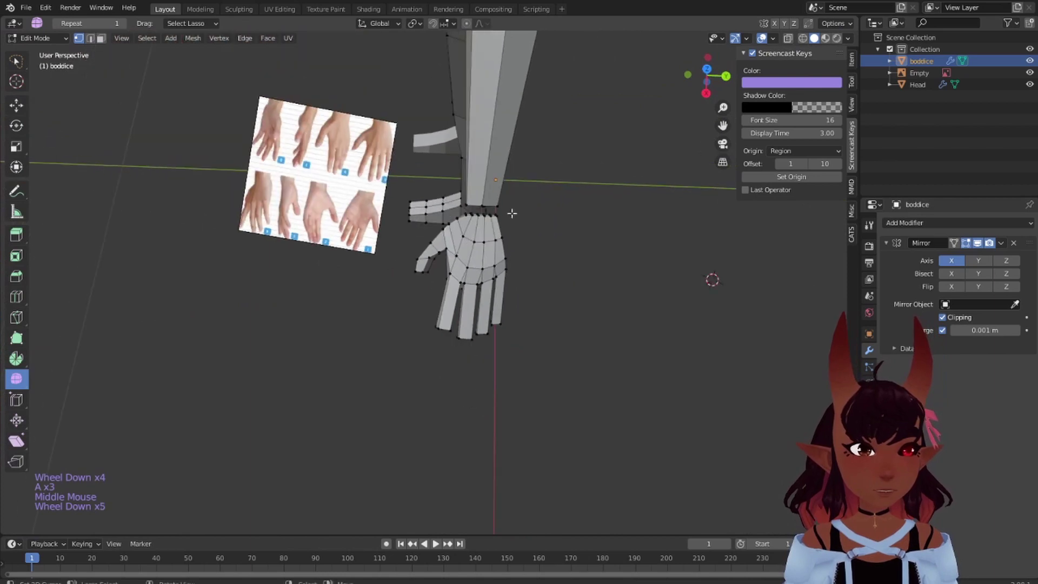
middle_click_drag(512, 214, 398, 291, "shift")
scroll(411, 221, "up", 3)
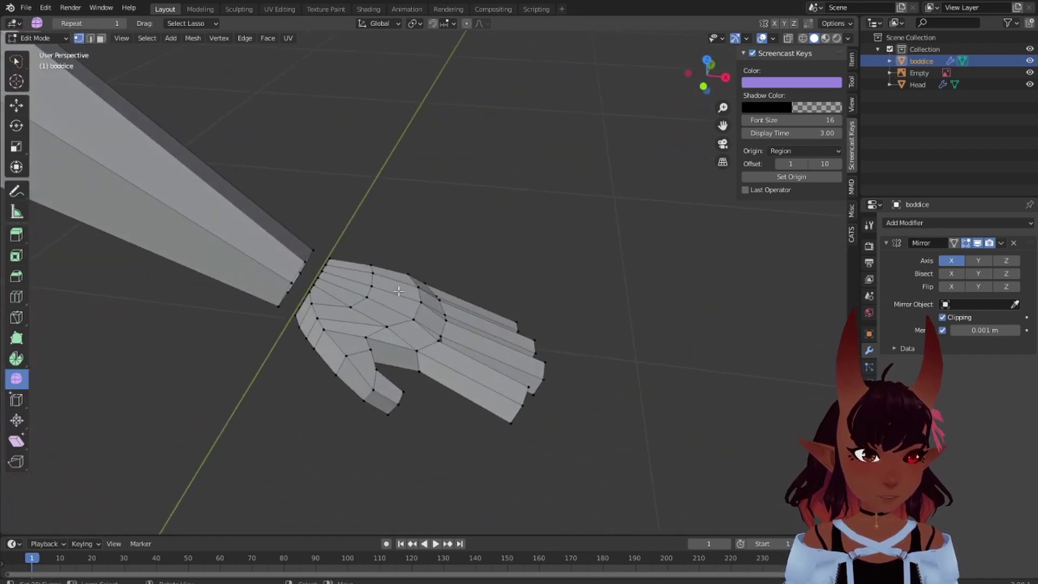
scroll(399, 292, "up", 2)
middle_click_drag(424, 436, 348, 329)
scroll(348, 330, "up", 1)
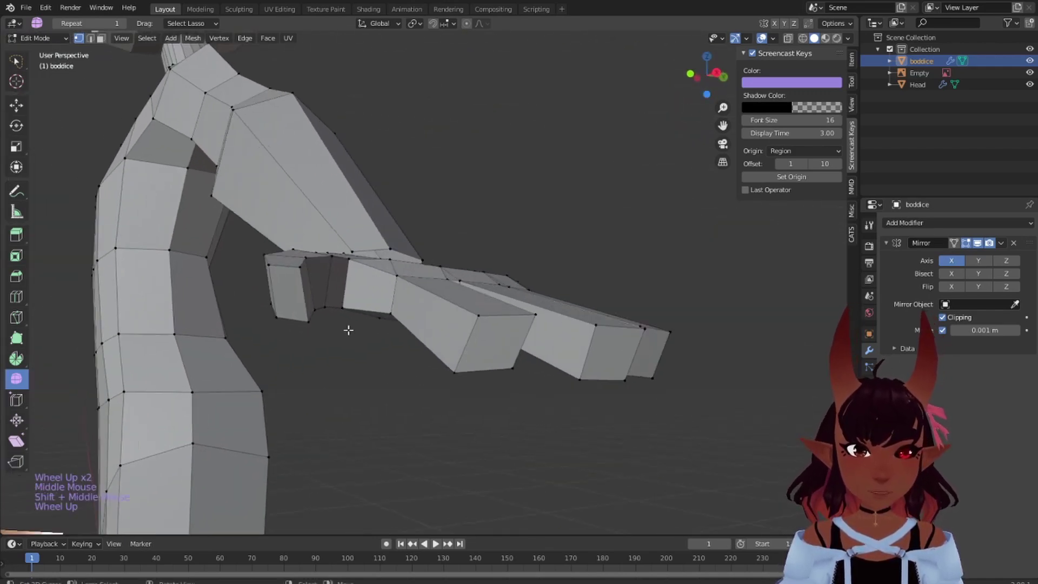
scroll(238, 294, "up", 2)
middle_click_drag(239, 294, 283, 283)
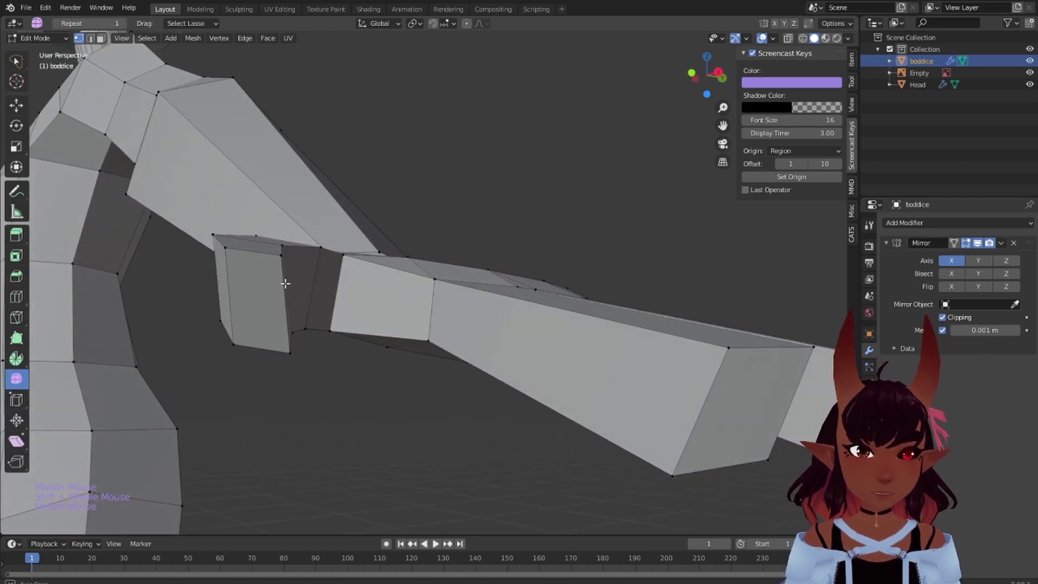
right_click(282, 244)
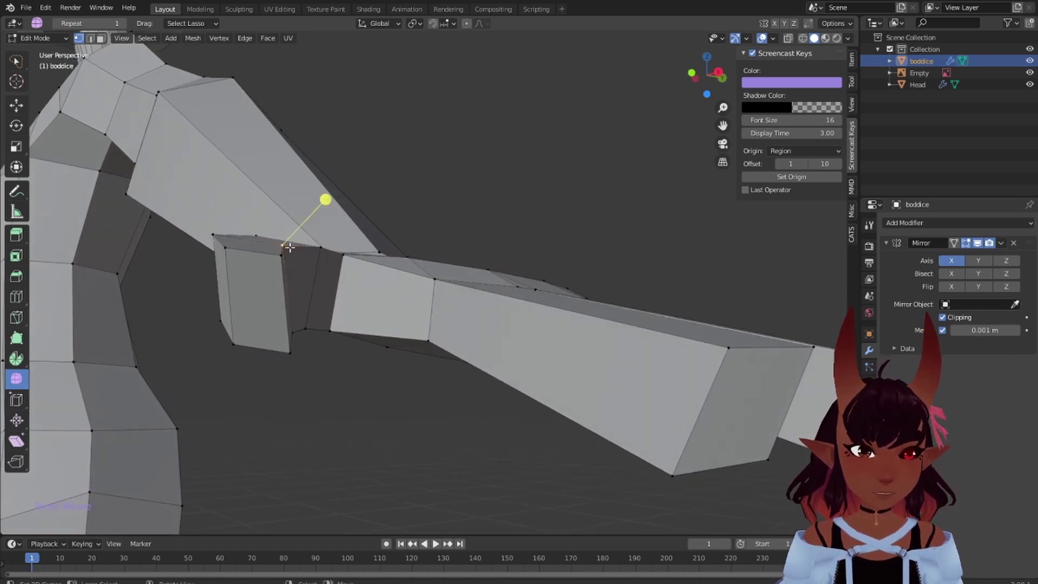
key("g")
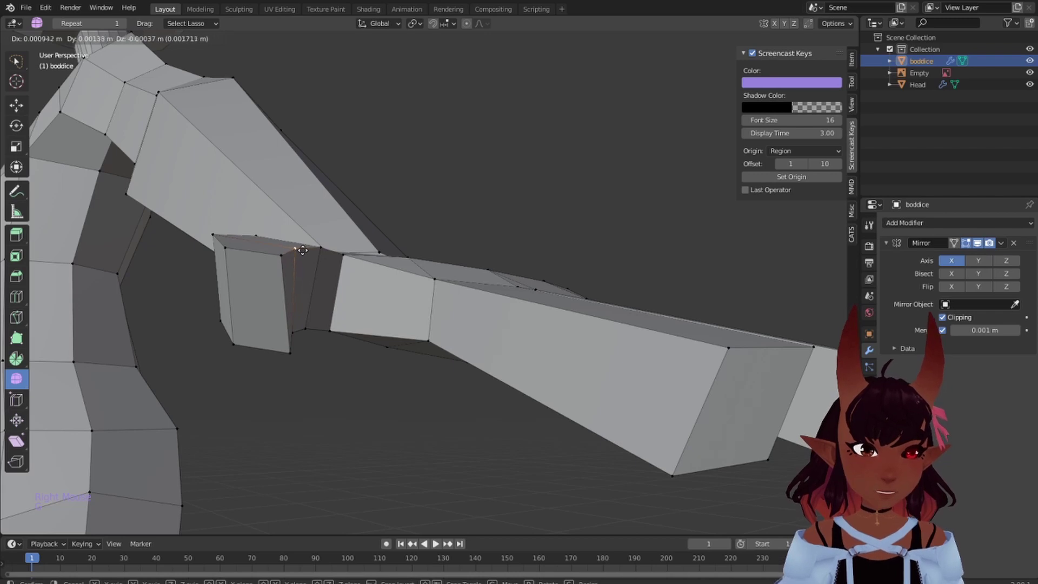
left_click(302, 250)
Move the thumb's upper outer vertex behind the tip about 0.0007, 0.001, -0.0003 m and slide the adjacent tip corner by 0.134
right_click(213, 233)
key("g")
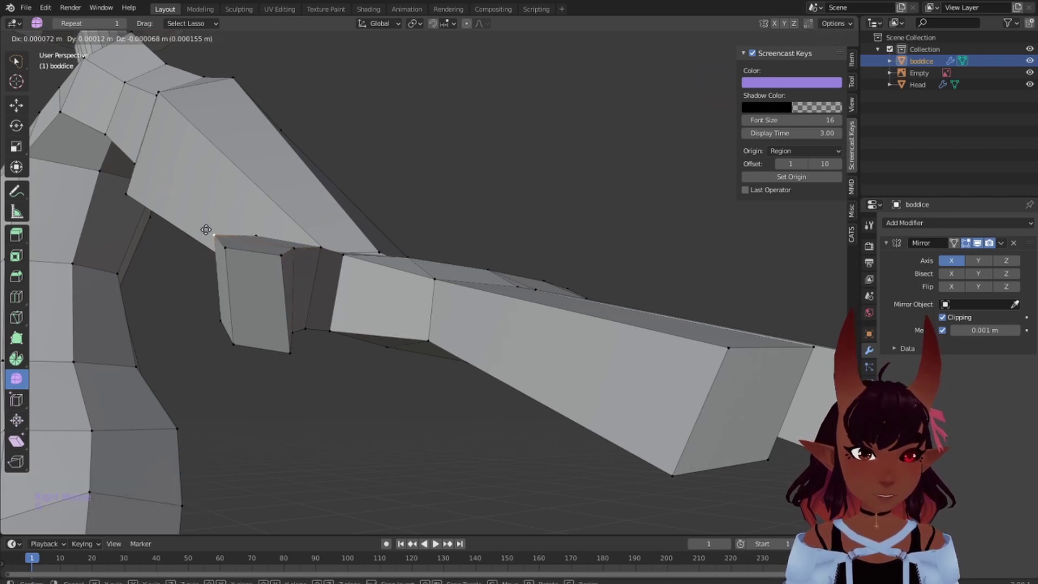
left_click(215, 232)
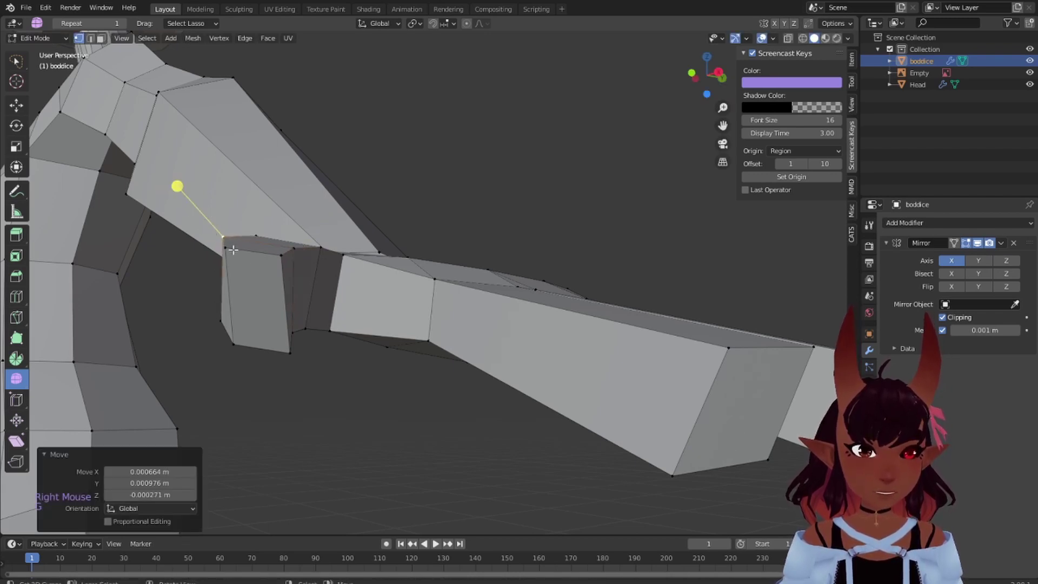
key("g")
key("g")
left_click(254, 256)
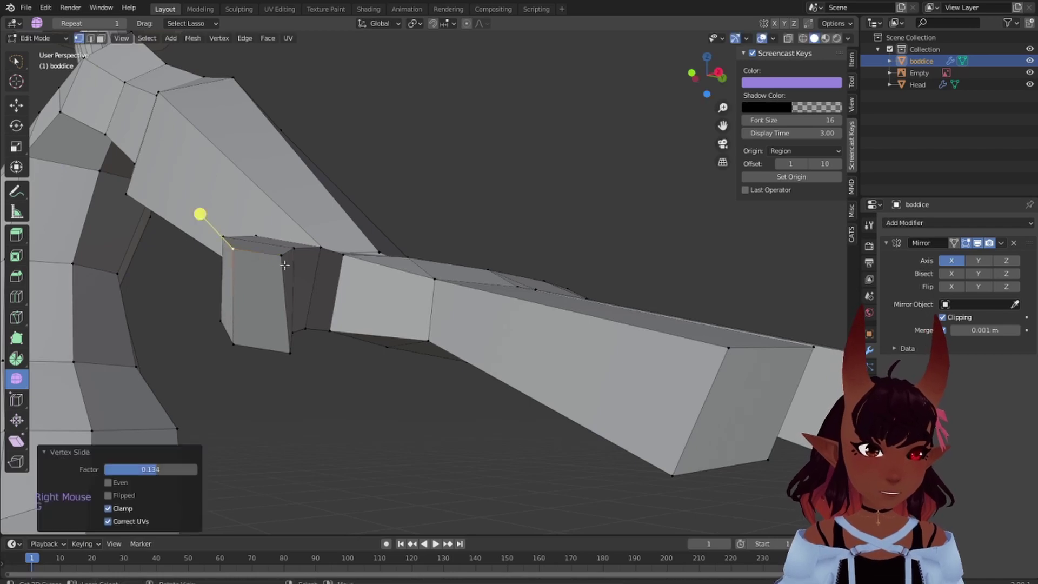
Move the thumb tip's upper finger-facing corner vertex, finishing with a shift of about 0.0006, 0.0007, 0.0003 m
right_click_drag(281, 255, 282, 259)
key("g")
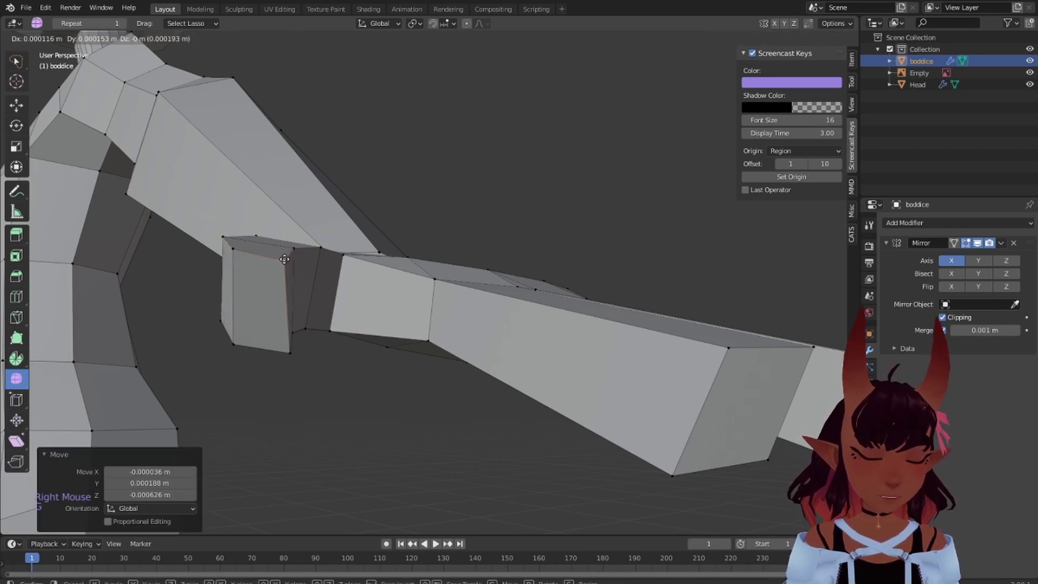
left_click(291, 258)
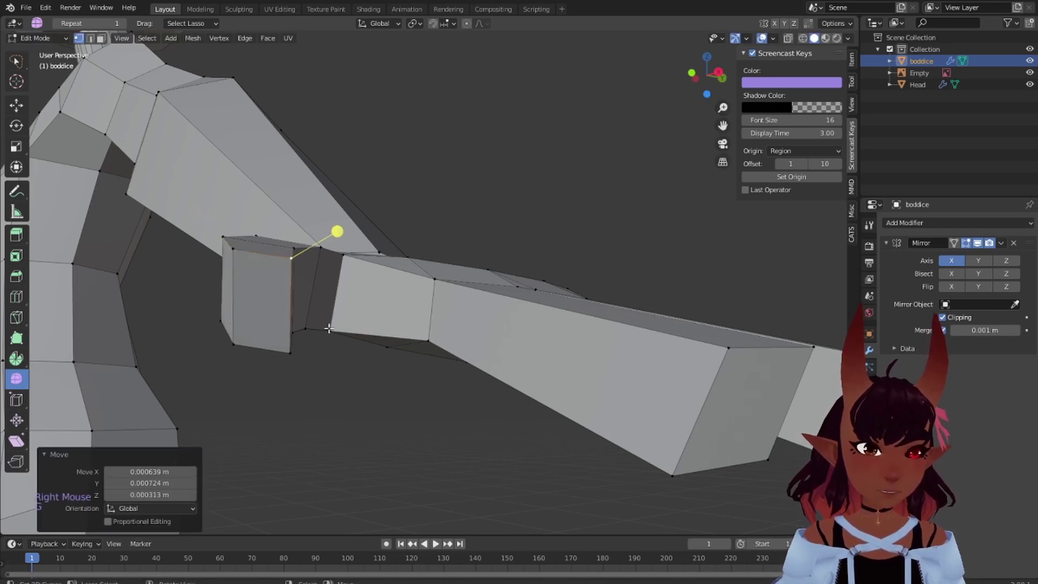
Nudge the thumb tip's lower finger-facing corner vertex slightly toward the fingers
right_click(290, 351)
key("g")
left_click(292, 352)
Scale the thumb's end face to 0.648 along Z with smooth proportional editing at a size of 0.020
right_click(288, 261)
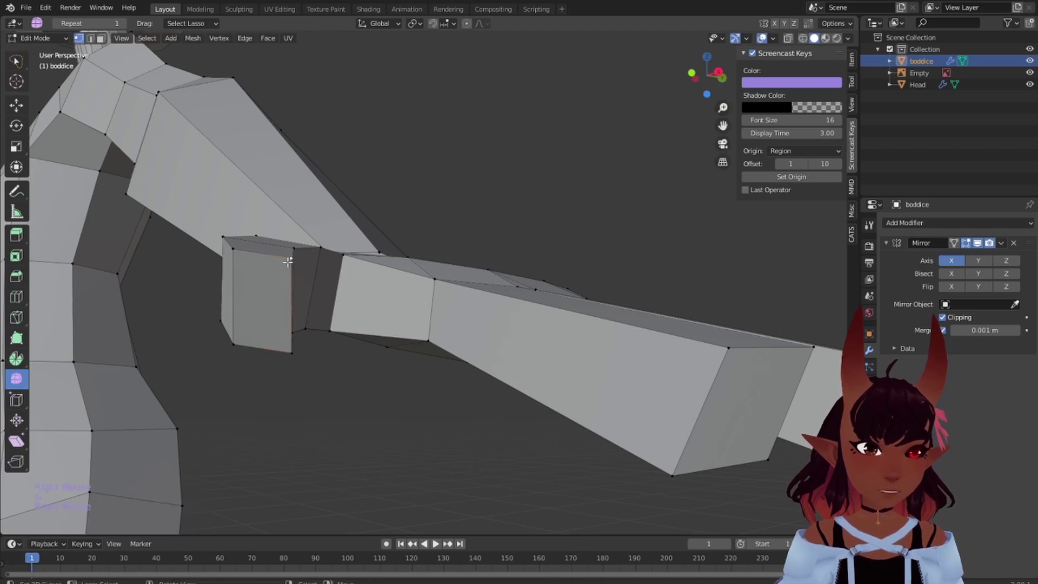
right_click(232, 250, "shift")
right_click(234, 344, "shift")
right_click(292, 352, "shift")
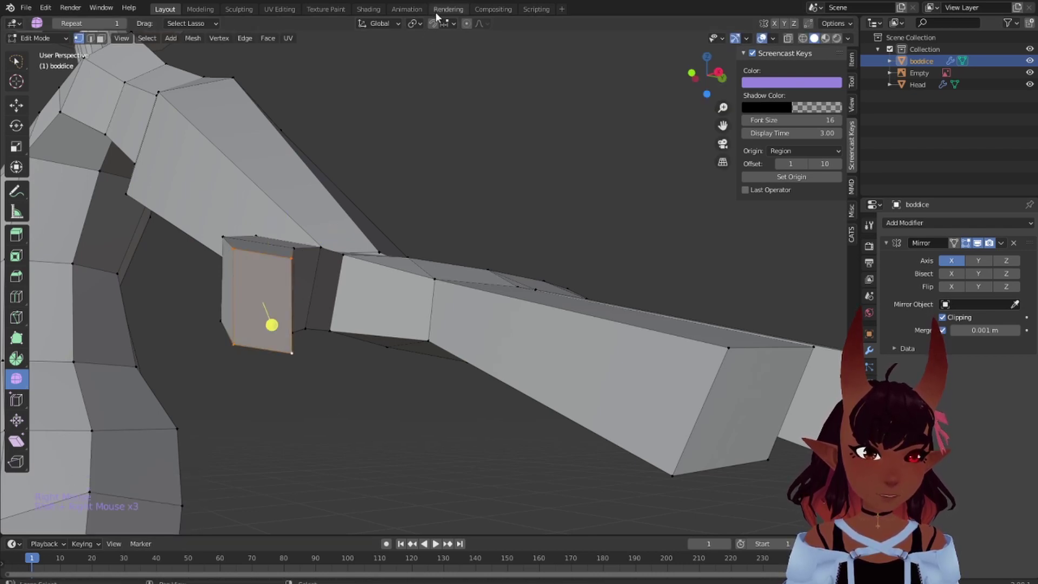
left_click(466, 24)
key("s")
key("z")
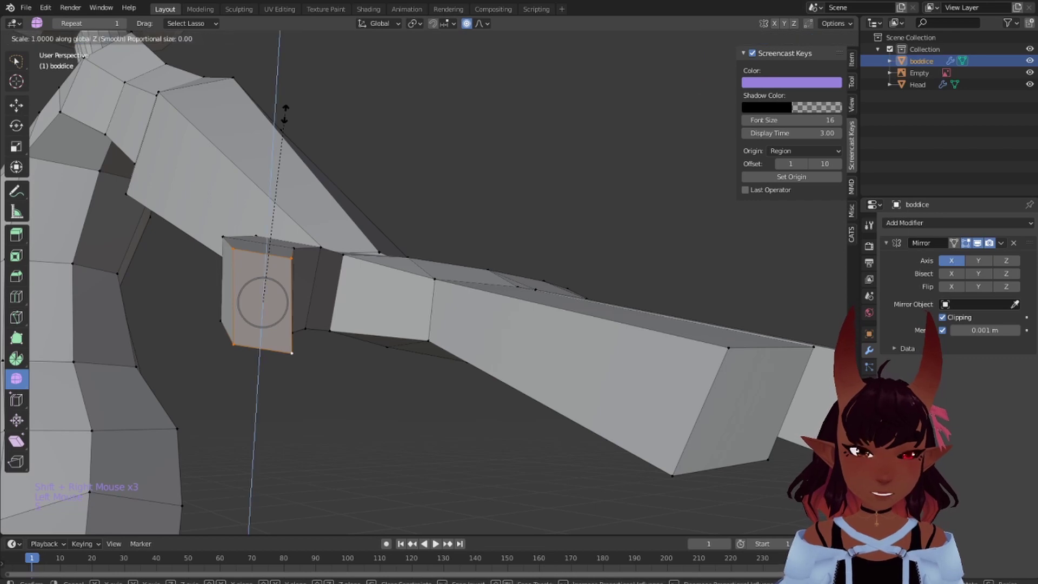
scroll(262, 184, "down", 10)
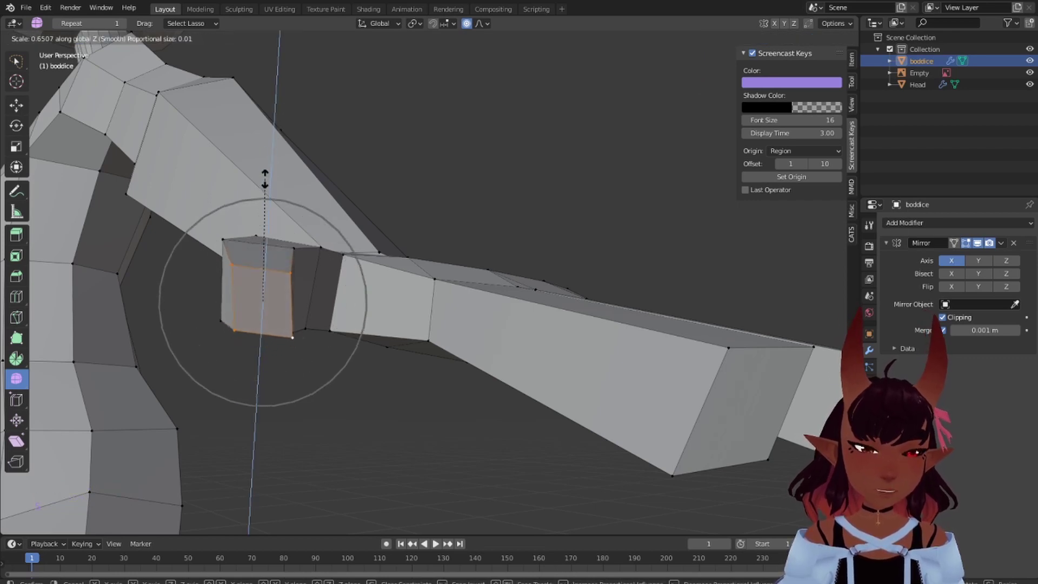
scroll(263, 190, "down", 7)
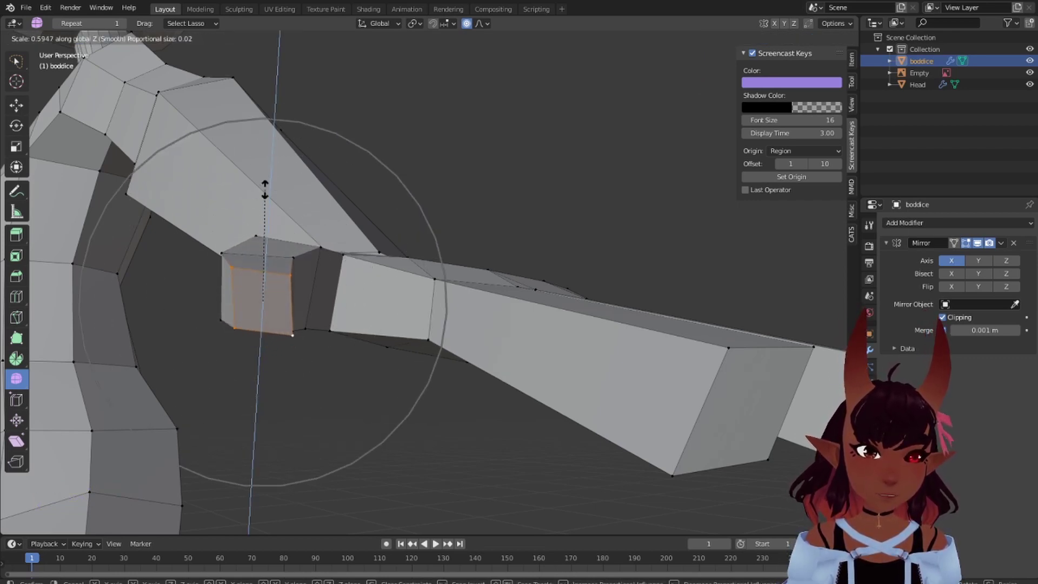
left_click(267, 179)
Rotate the thumb's end face about -33.6° in the view plane, using smooth proportional editing with a size of 0.018
scroll(267, 179, "down", 5)
middle_click_drag(422, 217, 420, 276)
scroll(367, 341, "down", 4)
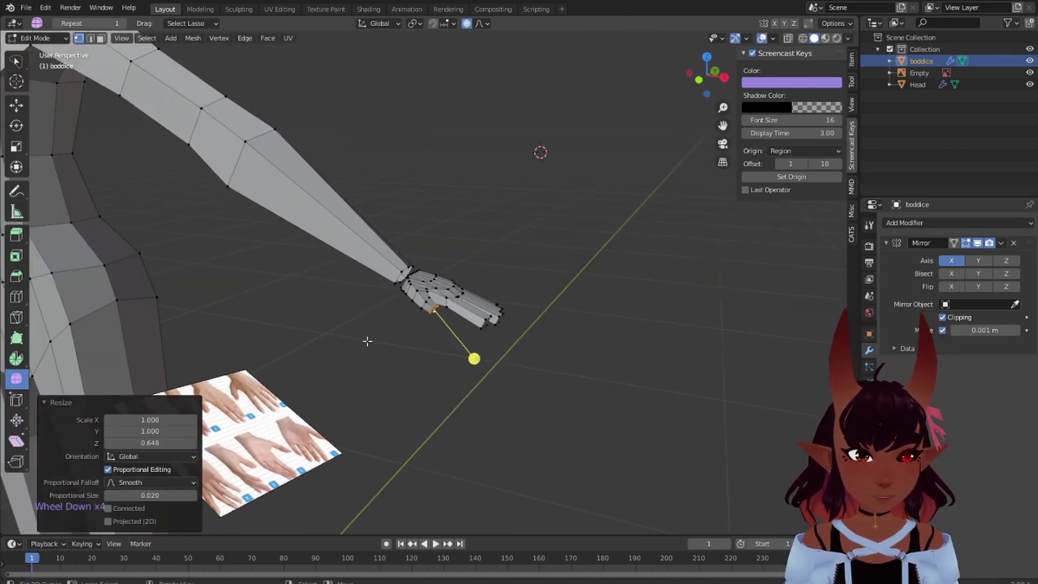
middle_click_drag(357, 332, 228, 310)
scroll(228, 310, "up", 5)
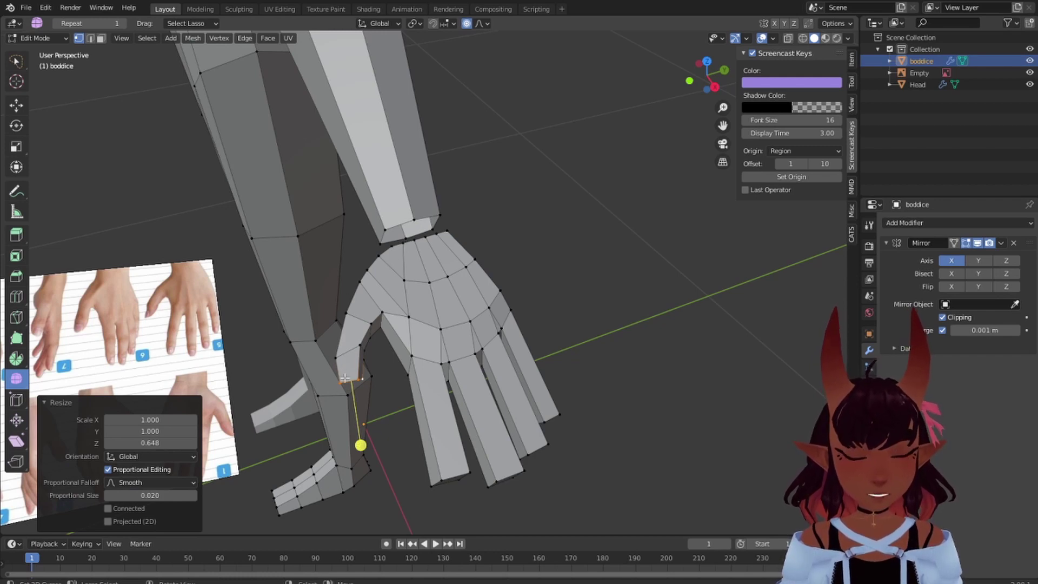
middle_click_drag(376, 337, 347, 352)
scroll(372, 338, "up", 2)
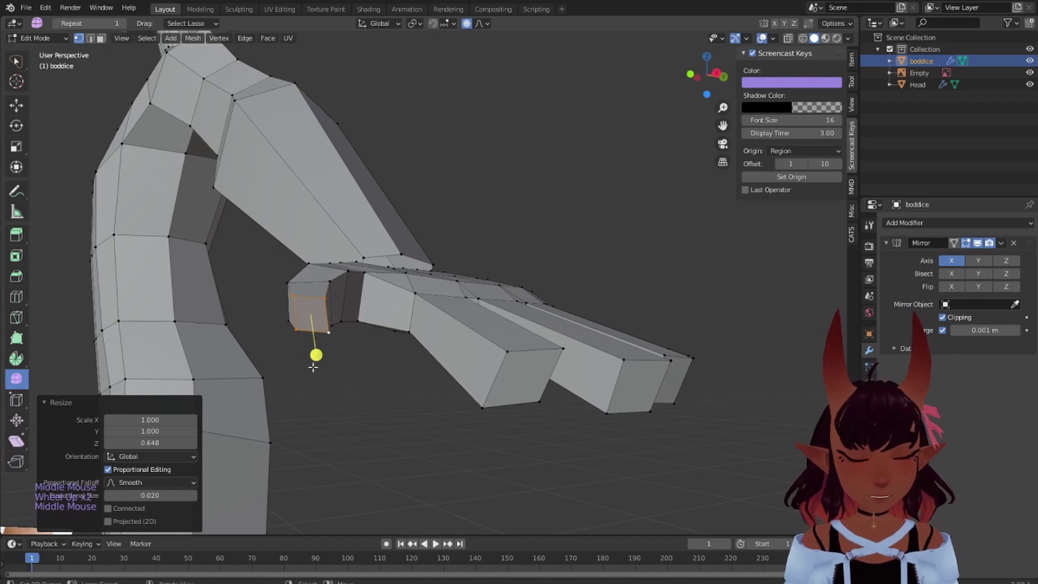
key("r")
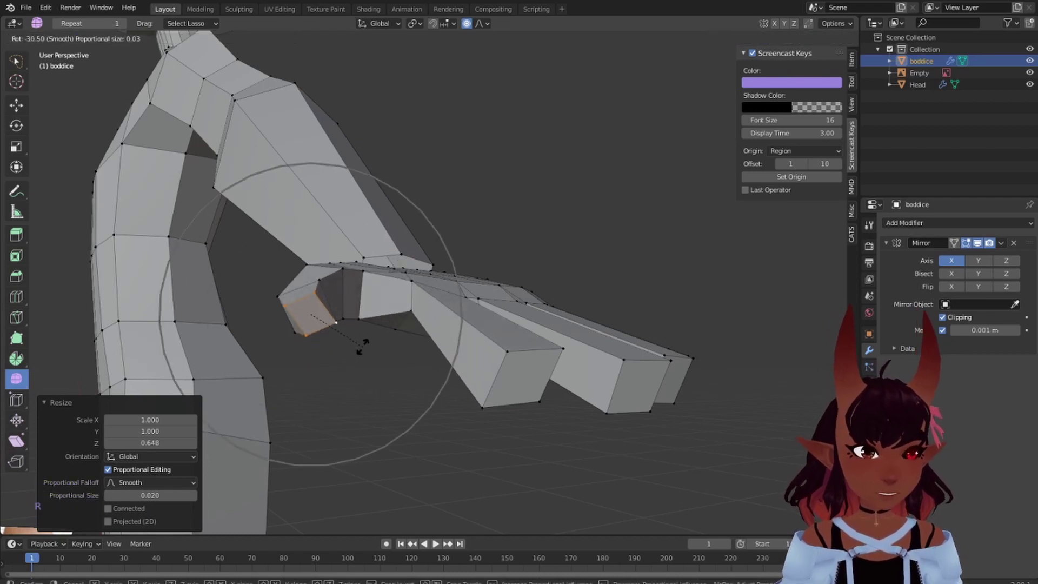
scroll(368, 342, "up", 4)
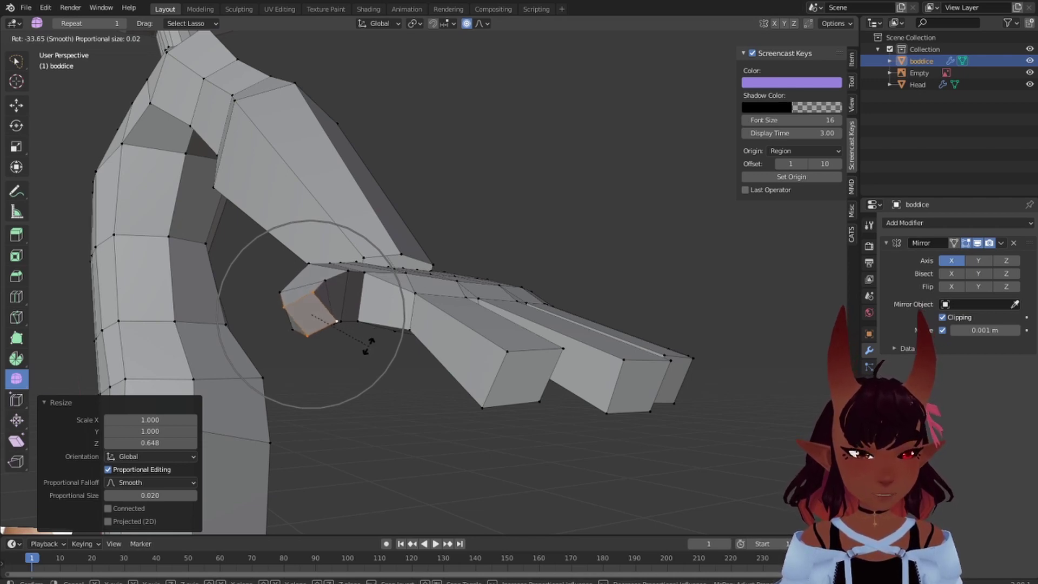
left_click(332, 341)
scroll(226, 327, "up", 4)
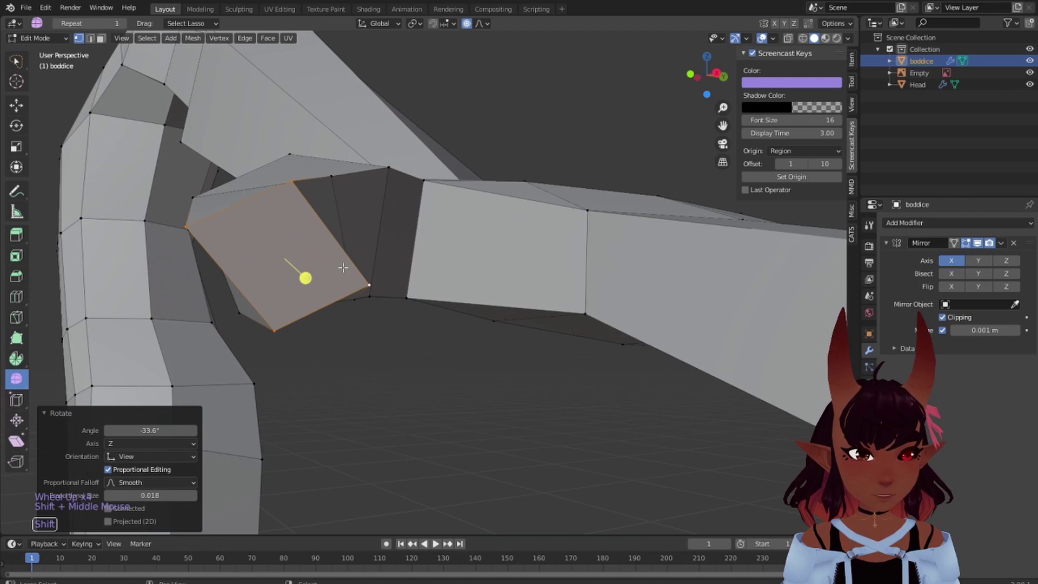
Slide the upper edge of the thumb's end face by a factor of -0.228
right_click(368, 284)
right_click(196, 224)
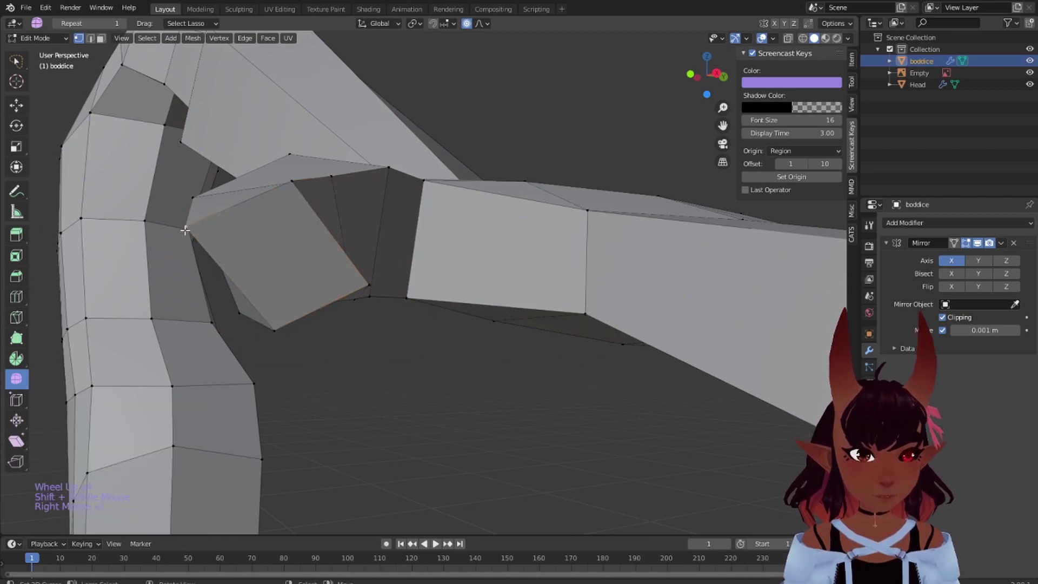
right_click(285, 188, "shift")
key("g")
key("g")
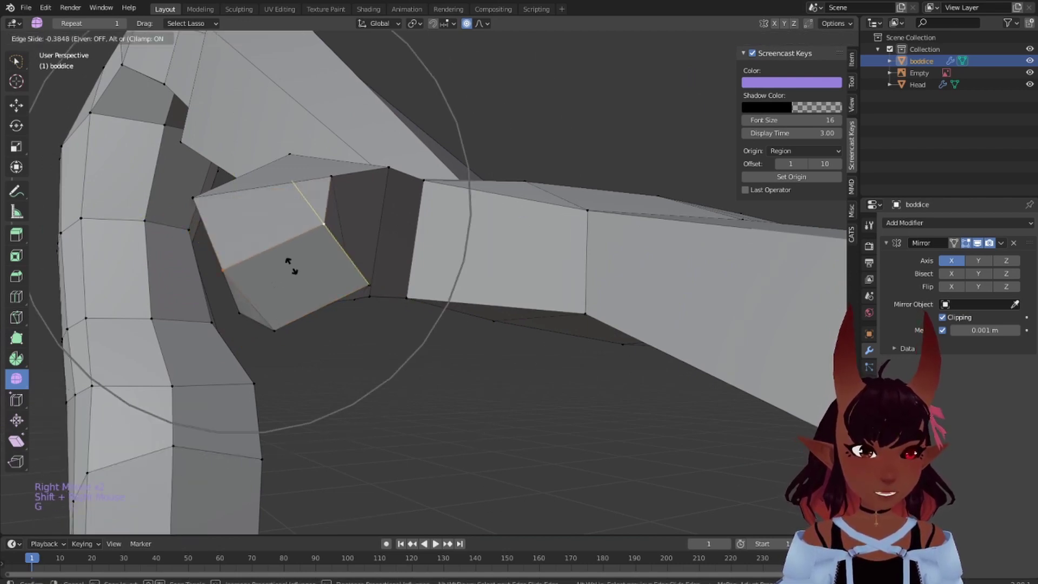
left_click(287, 254)
Rotate the edge loop just behind the thumb tip to follow the tip's tilt, keeping proportional editing on
scroll(288, 255, "down", 5)
middle_click_drag(406, 230, 415, 269)
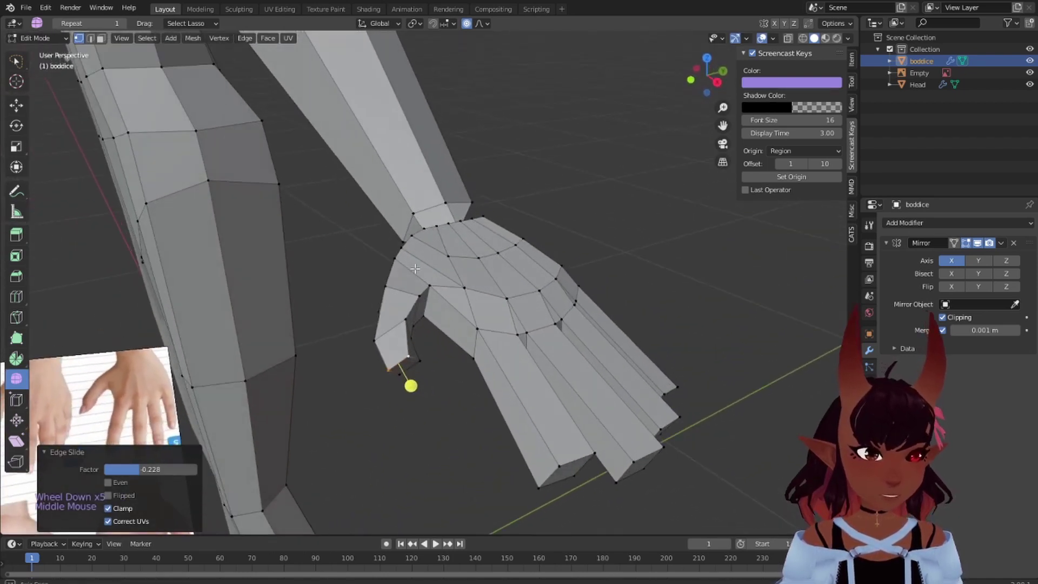
right_click(395, 325, "alt")
middle_click_drag(425, 318, 416, 267)
key("r")
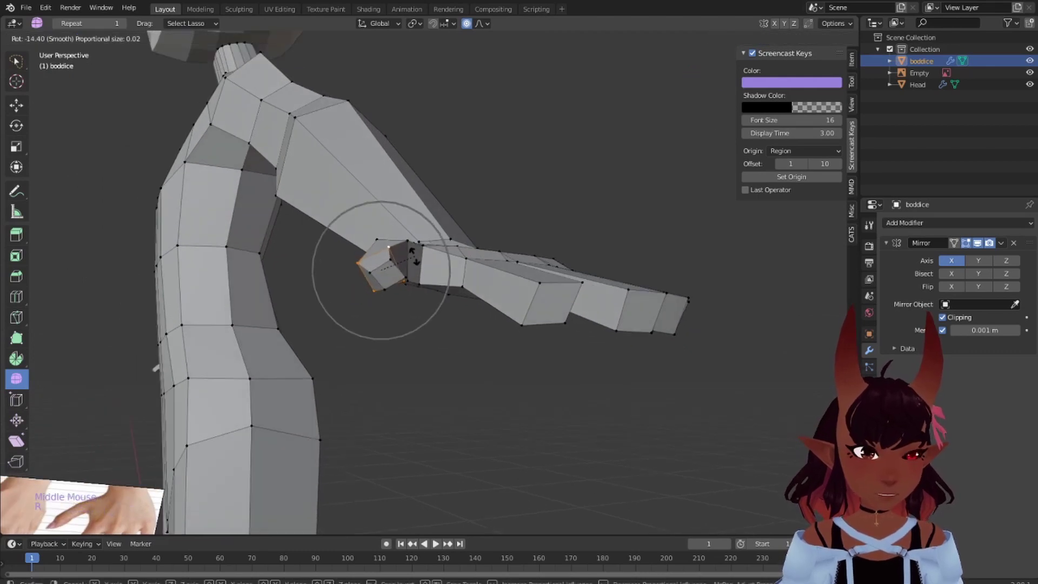
left_click(416, 258)
Rotate the next edge loop toward the thumb's base about -18.8° with a proportional size of 0.014
middle_click_drag(414, 260, 445, 261)
right_click(400, 272, "alt")
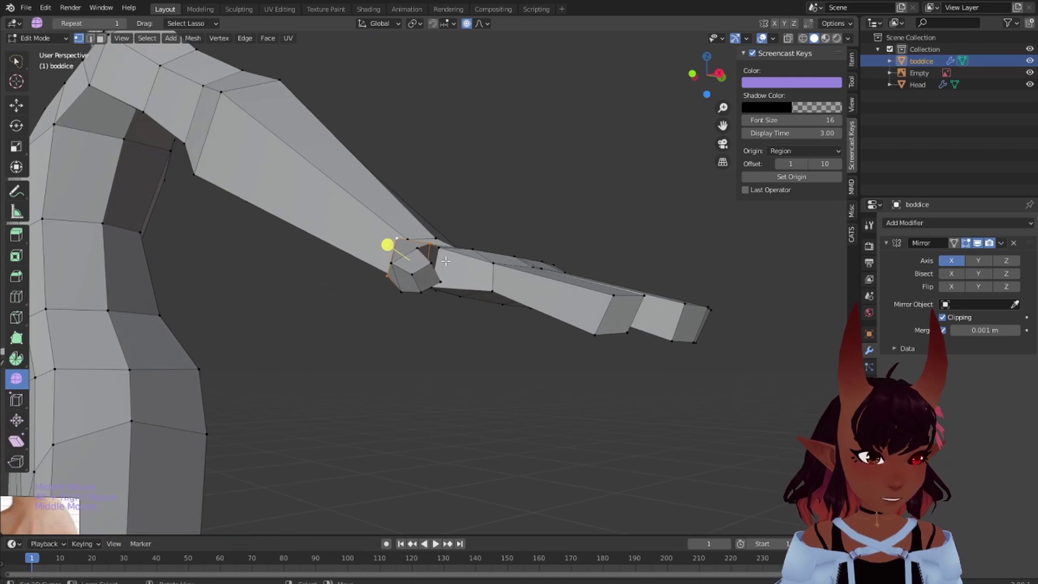
key("r")
left_click(448, 254)
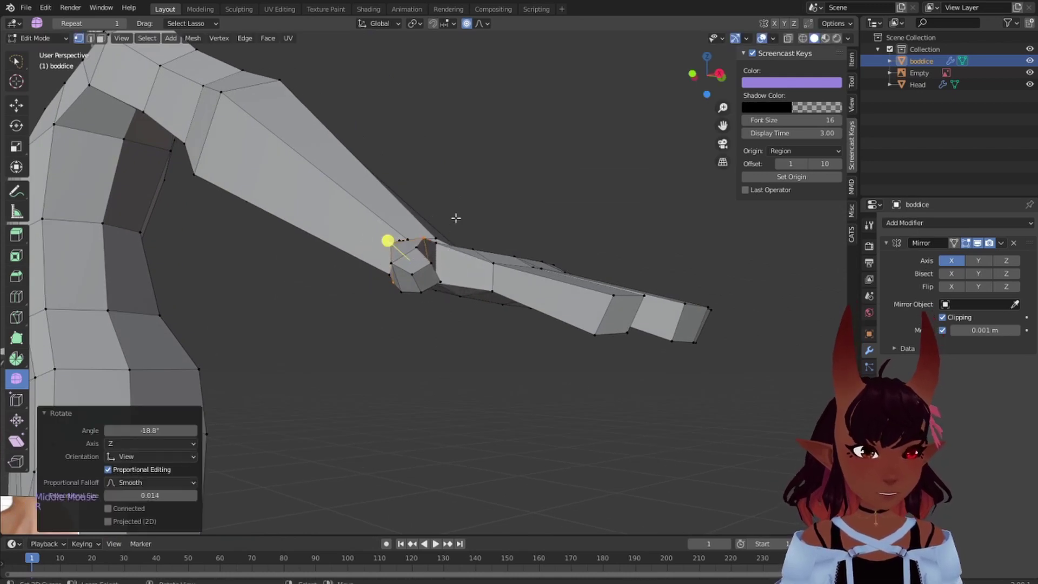
Clear the selection and examine the reshaped thumb and hand from the palm and back sides
middle_click_drag(389, 238, 403, 412)
middle_click_drag(457, 336, 620, 120)
key("a")
key("a")
key("a")
scroll(346, 319, "down", 1)
scroll(384, 369, "up", 2)
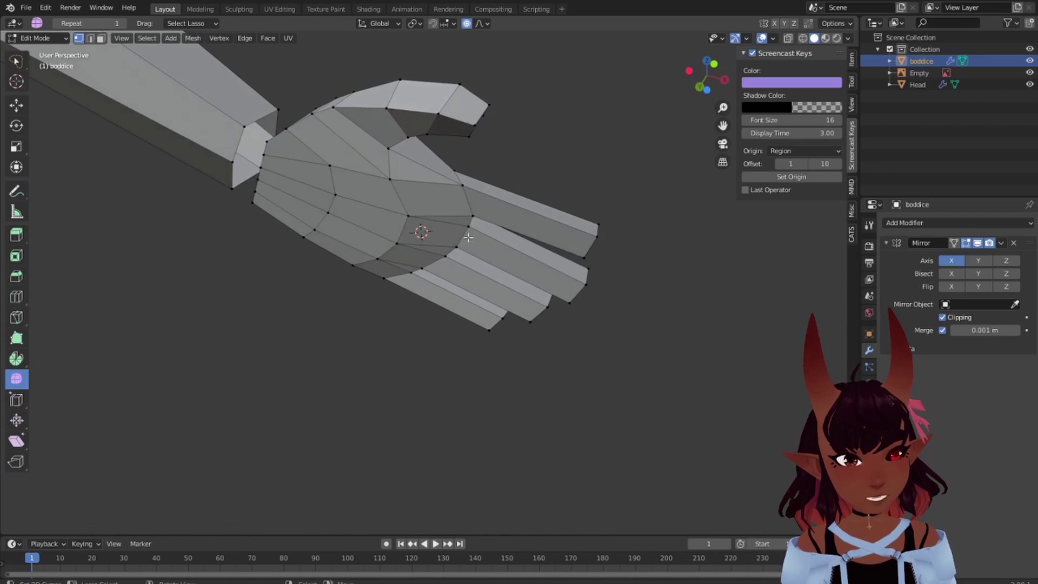
scroll(443, 258, "up", 1)
scroll(442, 260, "up", 1)
middle_click_drag(442, 260, 435, 301)
scroll(388, 232, "down", 3)
scroll(388, 232, "up", 3)
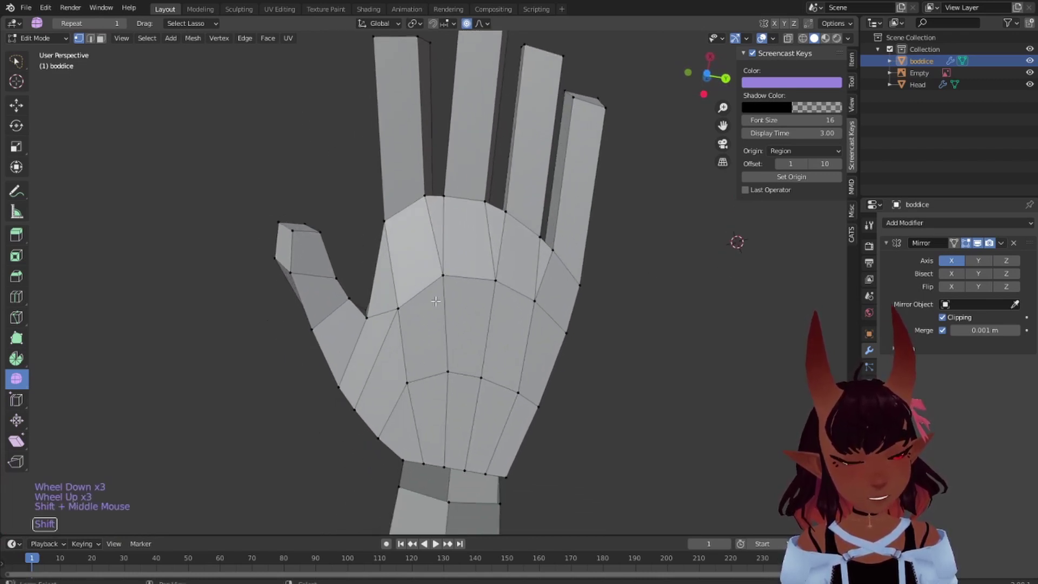
Turn on X-ray display so vertices on both sides of the hand can be selected
left_click(761, 39)
left_click(761, 39)
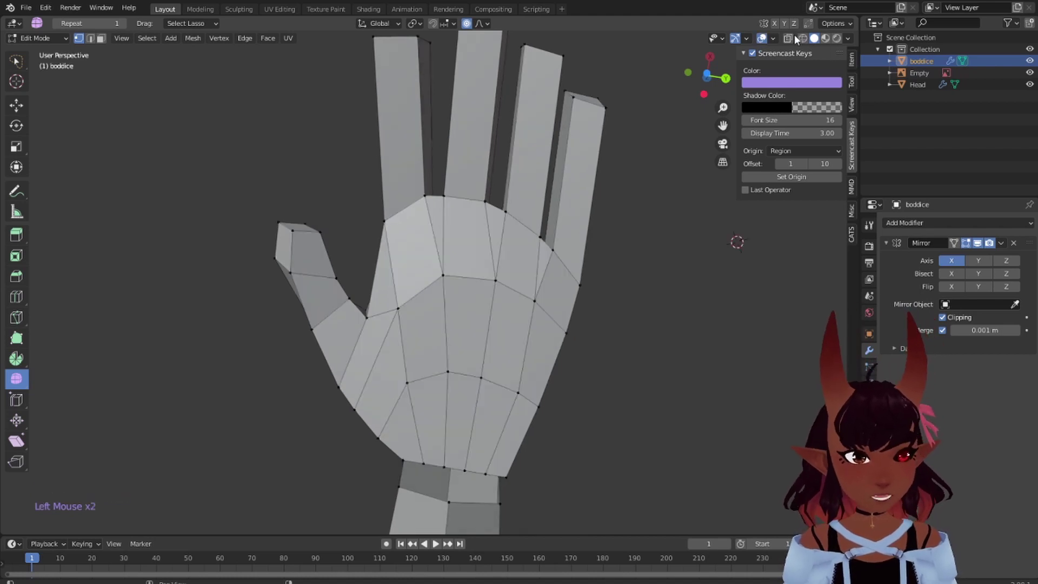
left_click(789, 38)
scroll(408, 319, "up", 1)
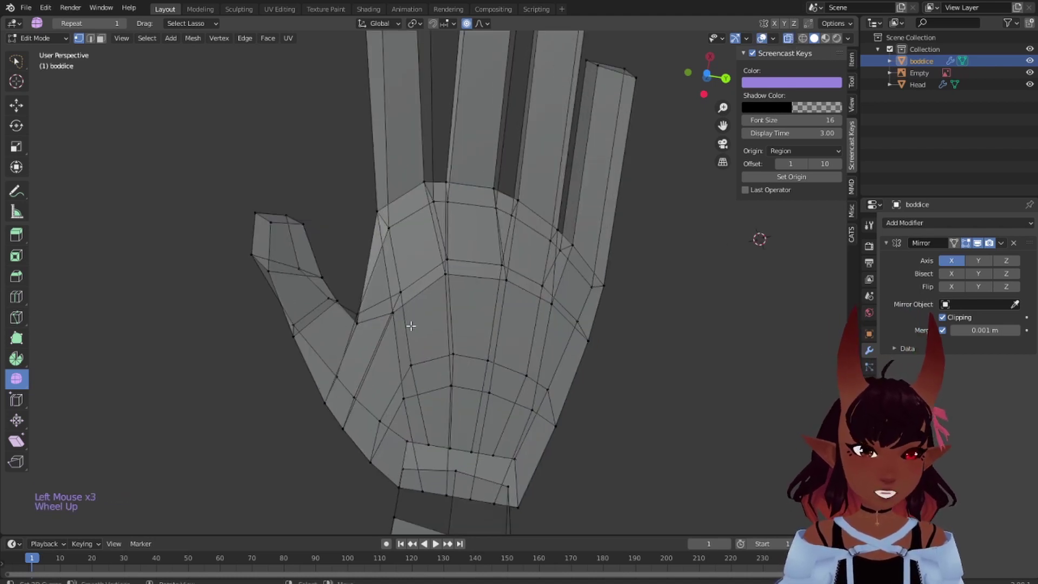
Move the overlapping vertices beside the thumb web about -0.0066, -0.0009, 0.0028 m with proportional editing
middle_click_drag(408, 324, 440, 302)
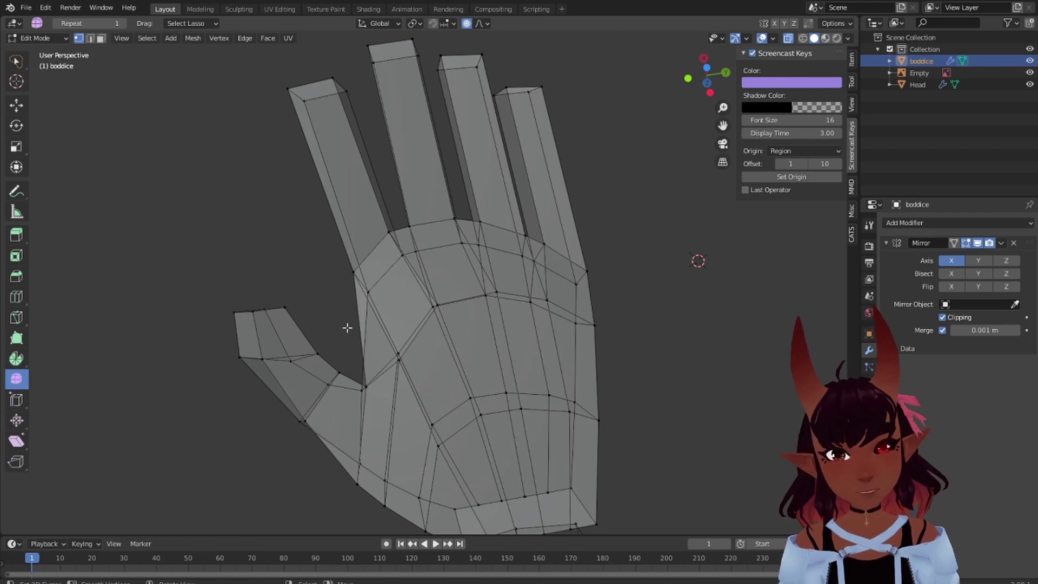
middle_click_drag(347, 328, 430, 277, "shift")
left_click(419, 296)
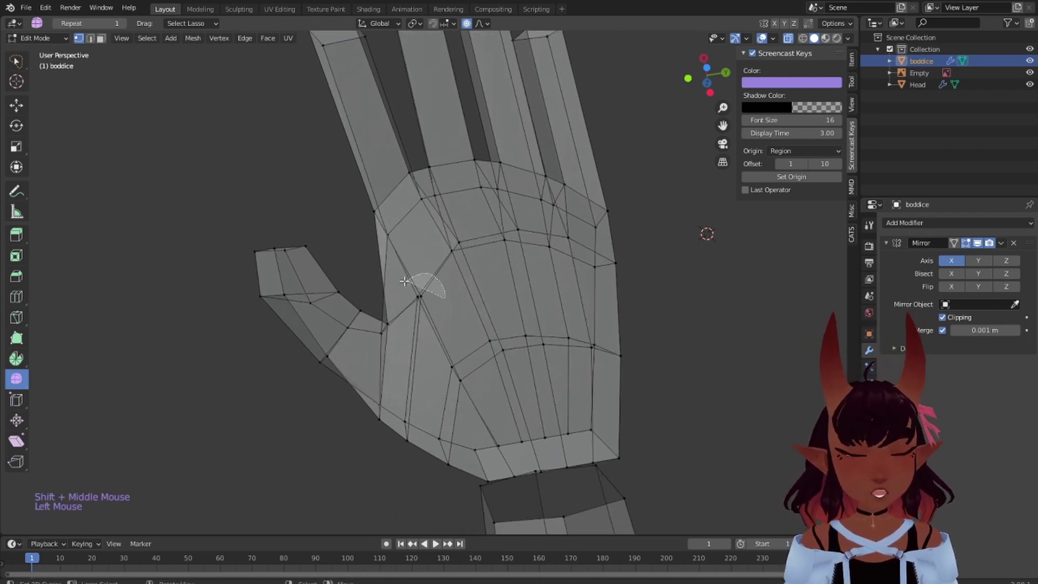
middle_click_drag(475, 320, 514, 280, "shift")
key("g")
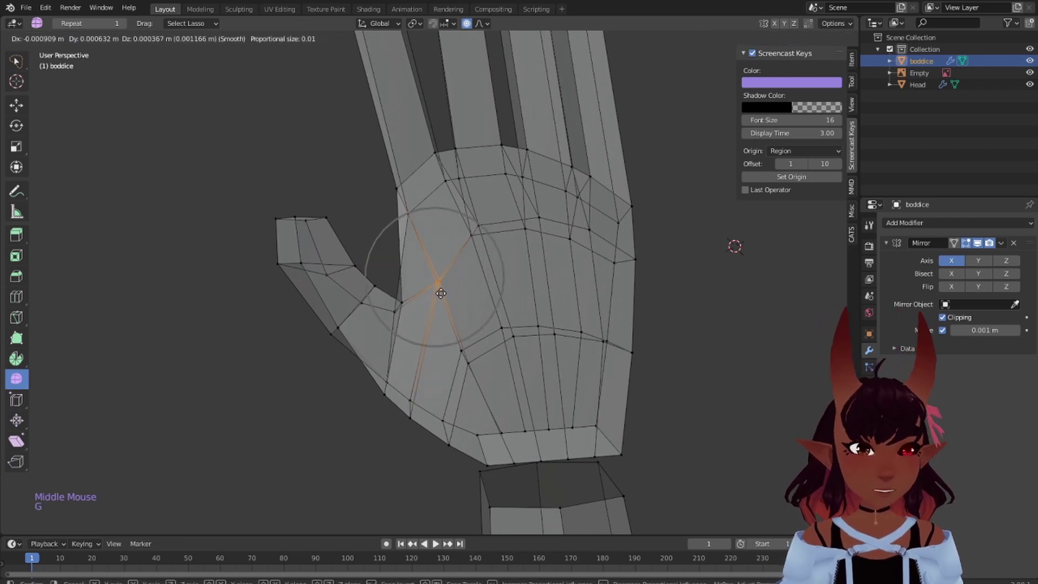
left_click(435, 325)
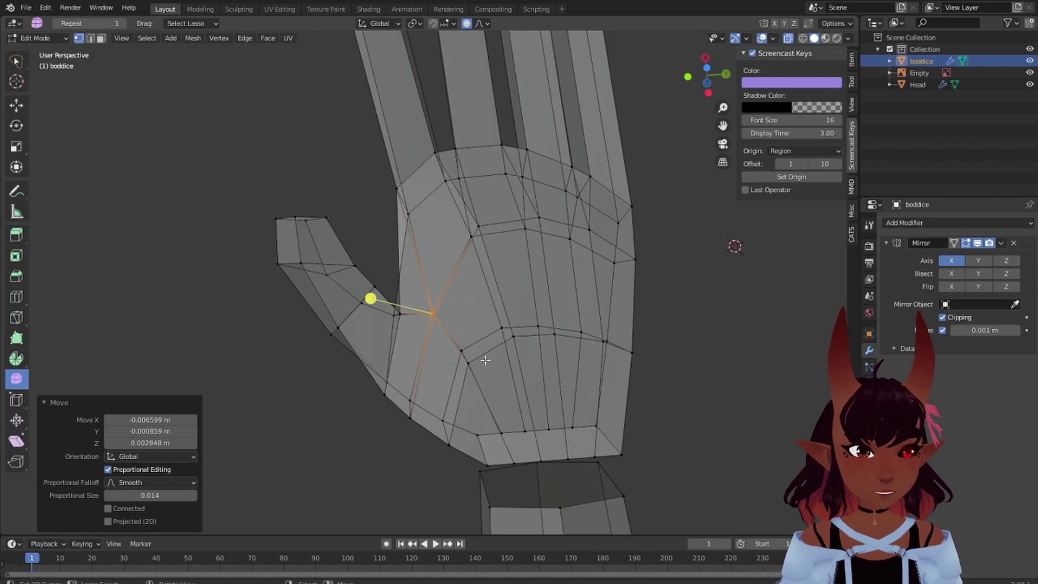
Slide the overlapping vertices between the thumb base and wrist toward the middle of the hand by 0.413, and clear the selection
left_click(461, 350)
middle_click_drag(459, 362, 459, 393)
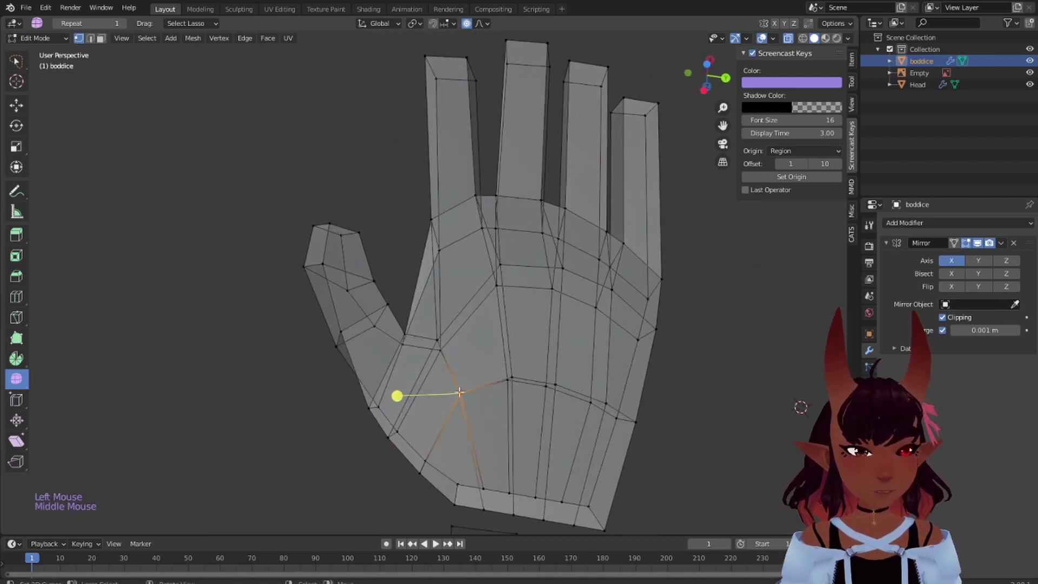
key("g")
key("g")
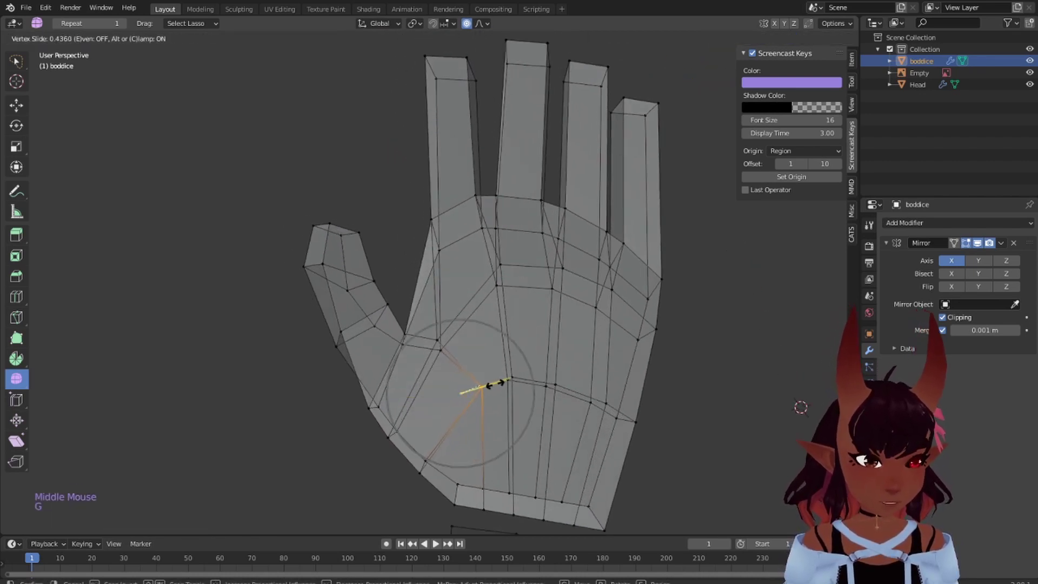
left_click(493, 385)
middle_click_drag(575, 364, 527, 282, "shift")
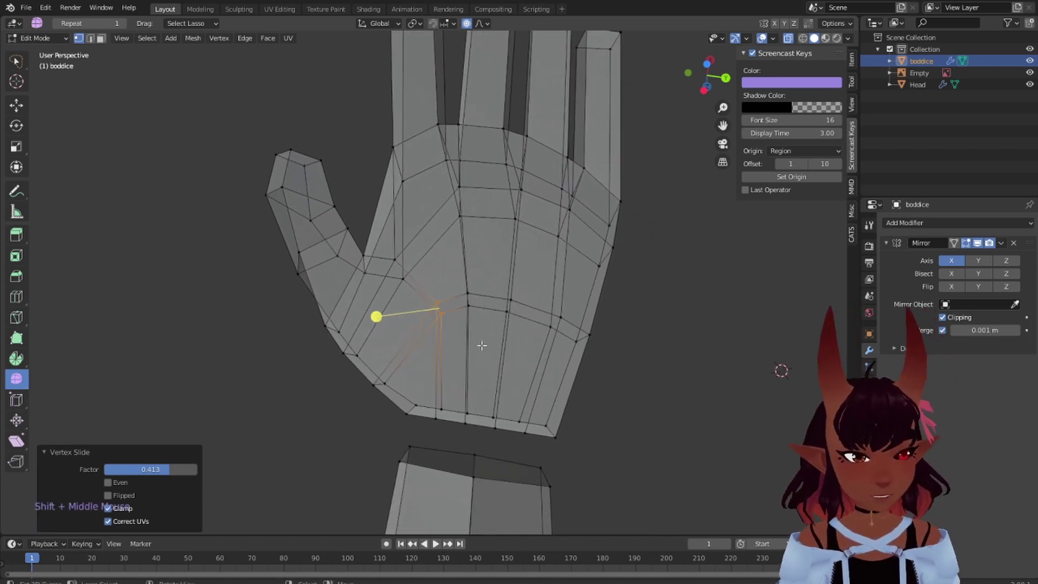
key("a")
key("a")
key("a")
Examine the hand's topology and proportions from below, along the arm and from the back of the hand
scroll(554, 355, "down", 4)
middle_click_drag(553, 354, 450, 489)
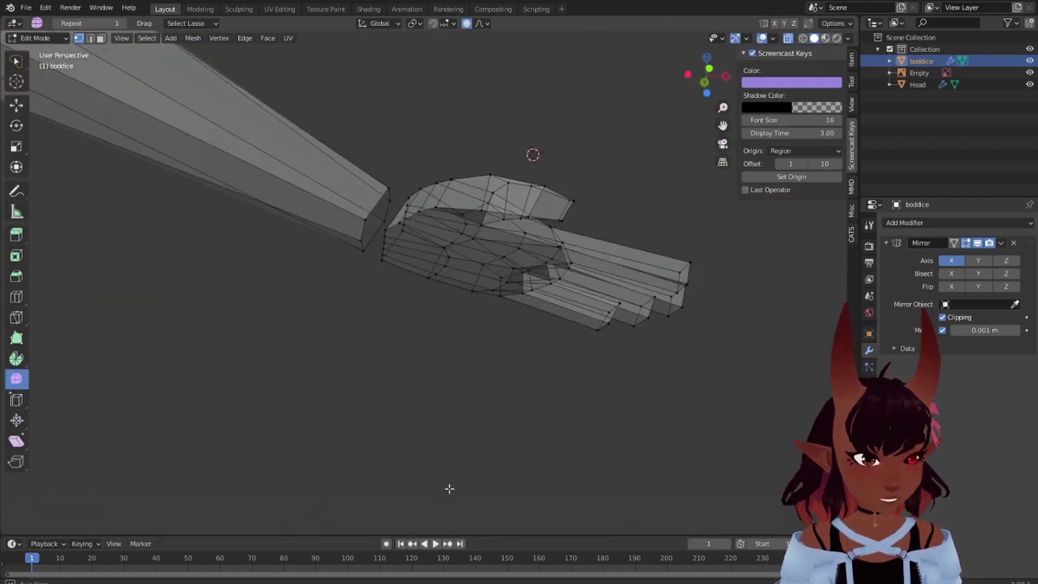
scroll(382, 313, "down", 5)
middle_click_drag(382, 313, 516, 269)
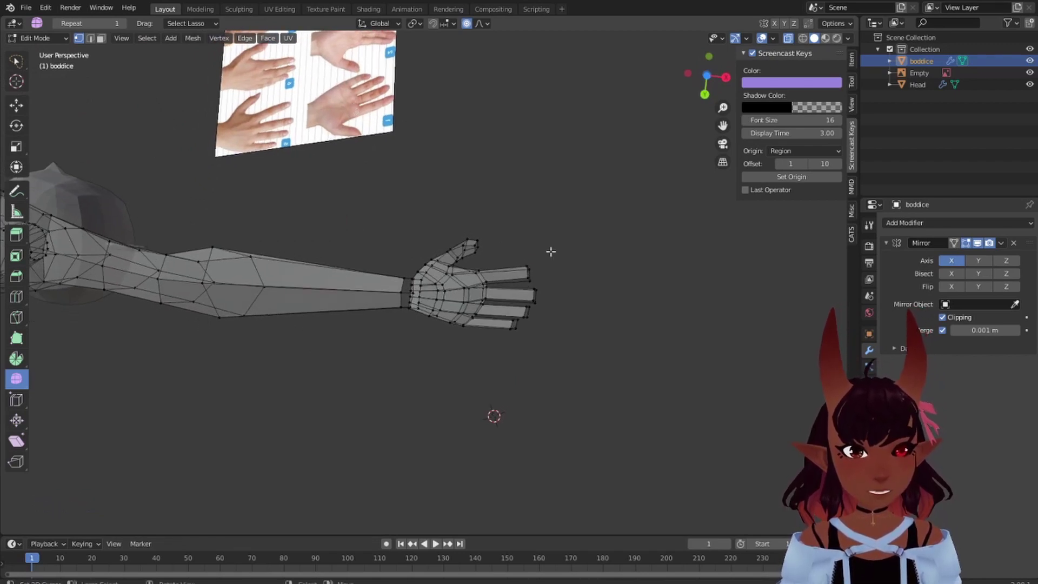
scroll(482, 203, "up", 4)
middle_click_drag(585, 305, 479, 278)
scroll(477, 277, "up", 3)
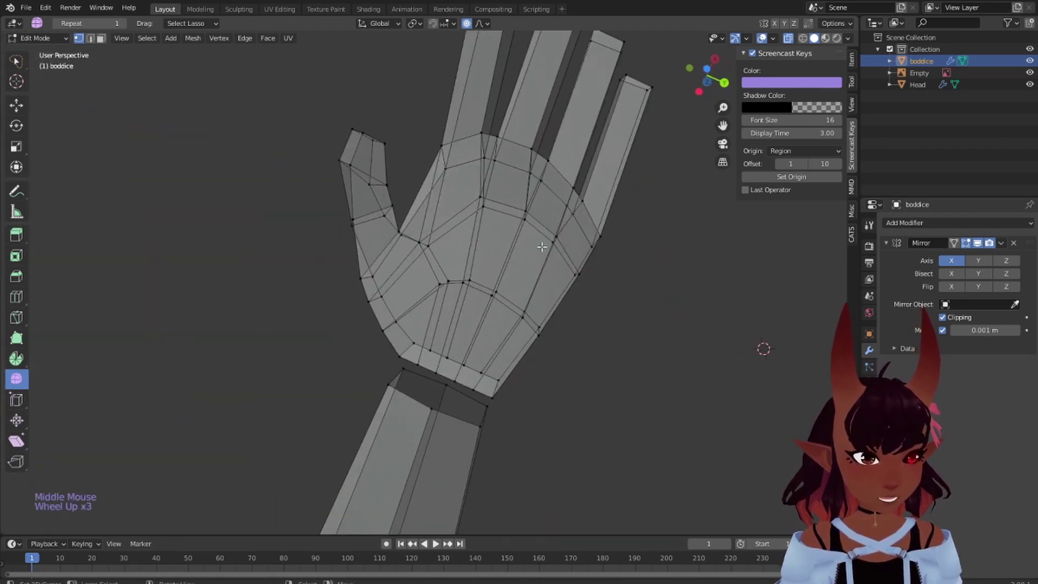
middle_click_drag(574, 253, 327, 264)
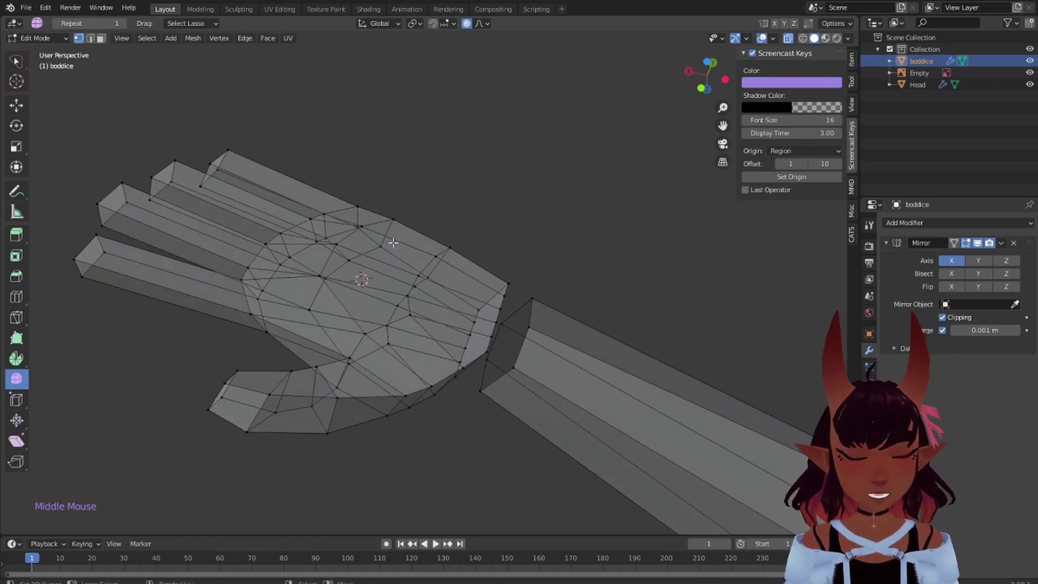
middle_click_drag(393, 243, 368, 172)
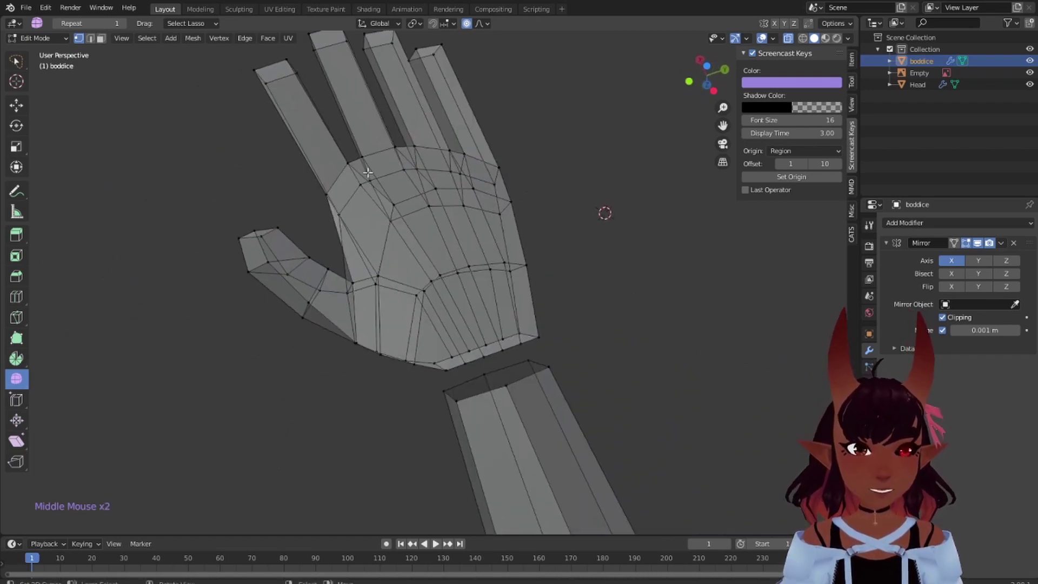
Push the four faces in the middle of the palm about 0.003 m into the hand with minimal proportional influence, and clear the selection
left_click(101, 38)
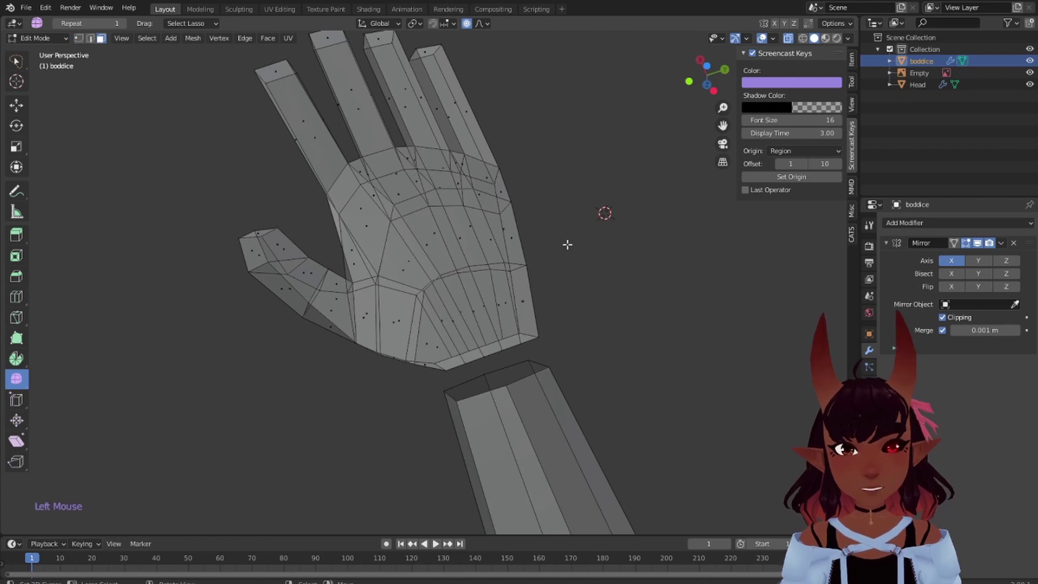
middle_click_drag(567, 245, 545, 301)
right_click(470, 259)
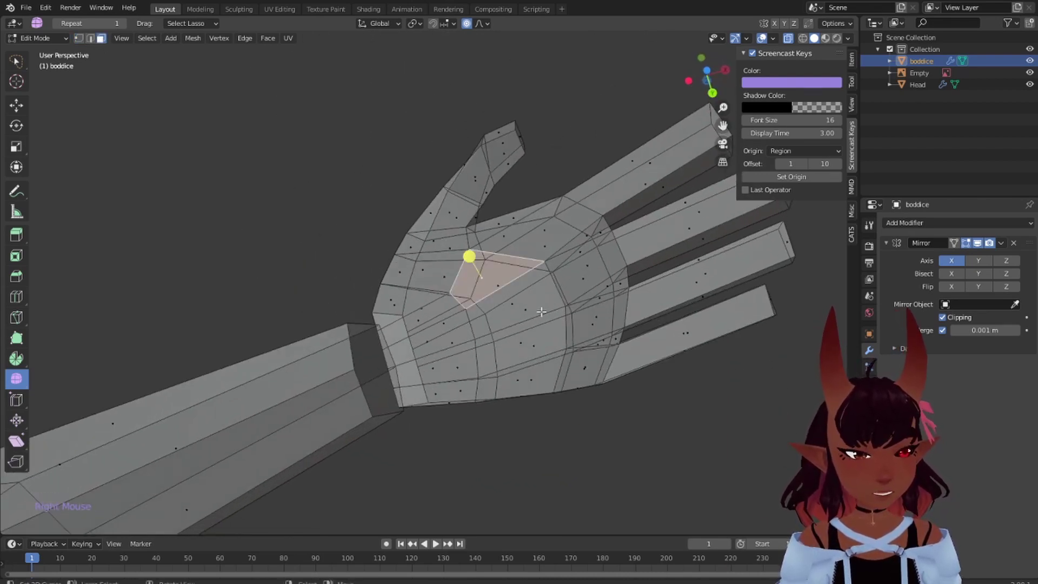
right_click(513, 302, "shift")
right_click(522, 345, "shift")
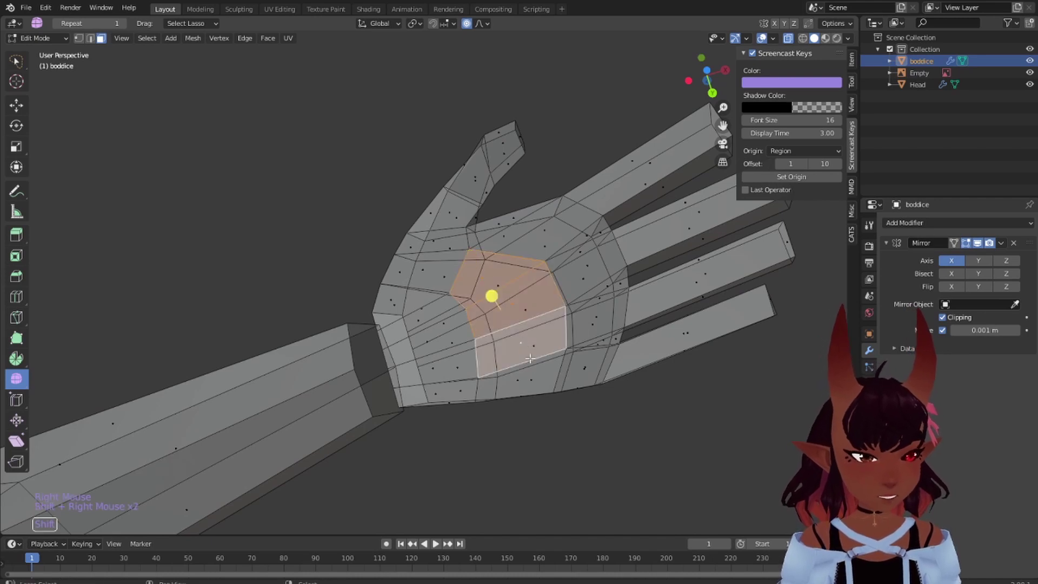
right_click(520, 380, "shift")
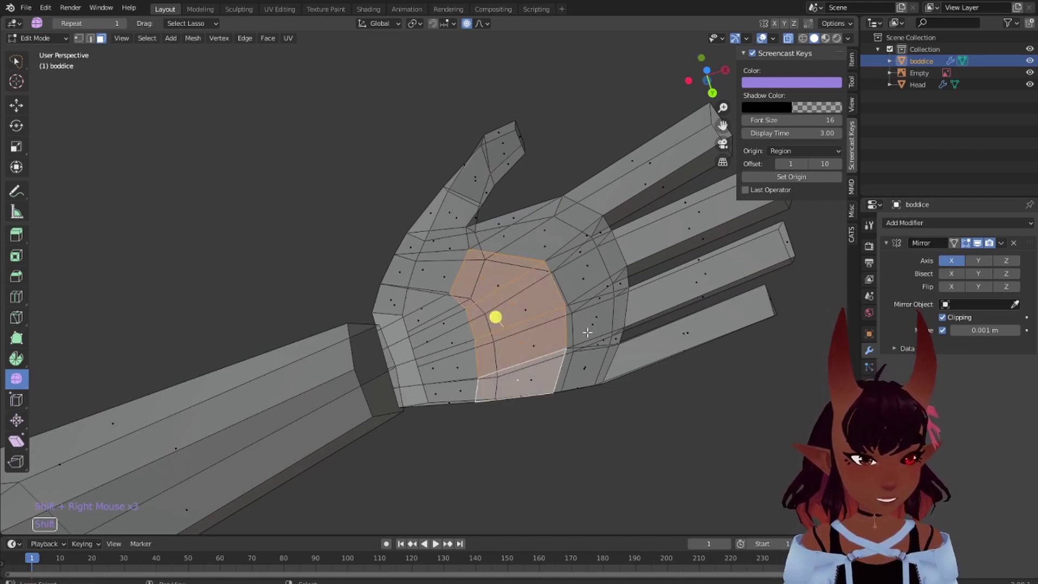
middle_click_drag(586, 329, 636, 259)
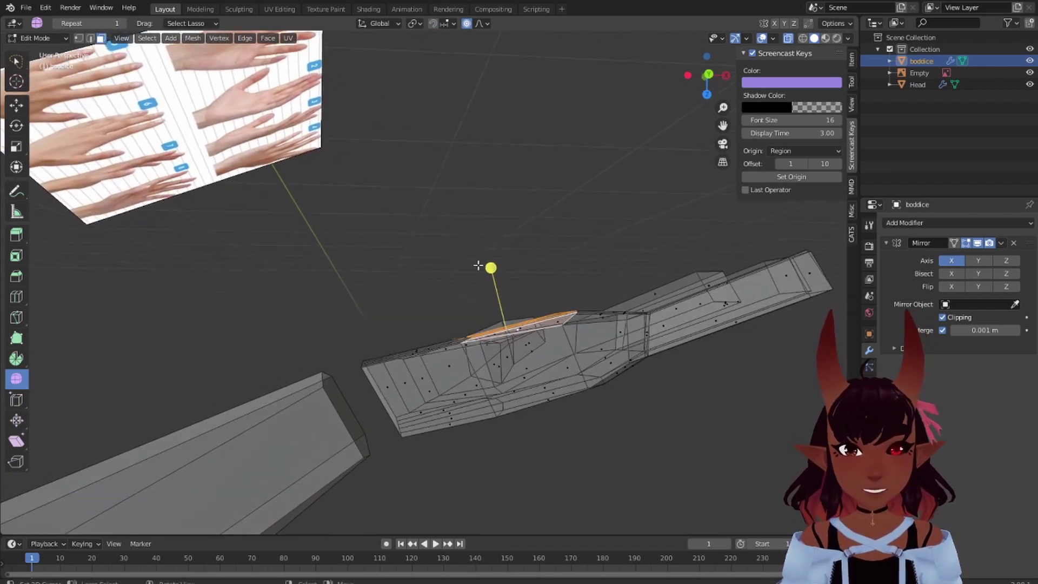
key("g")
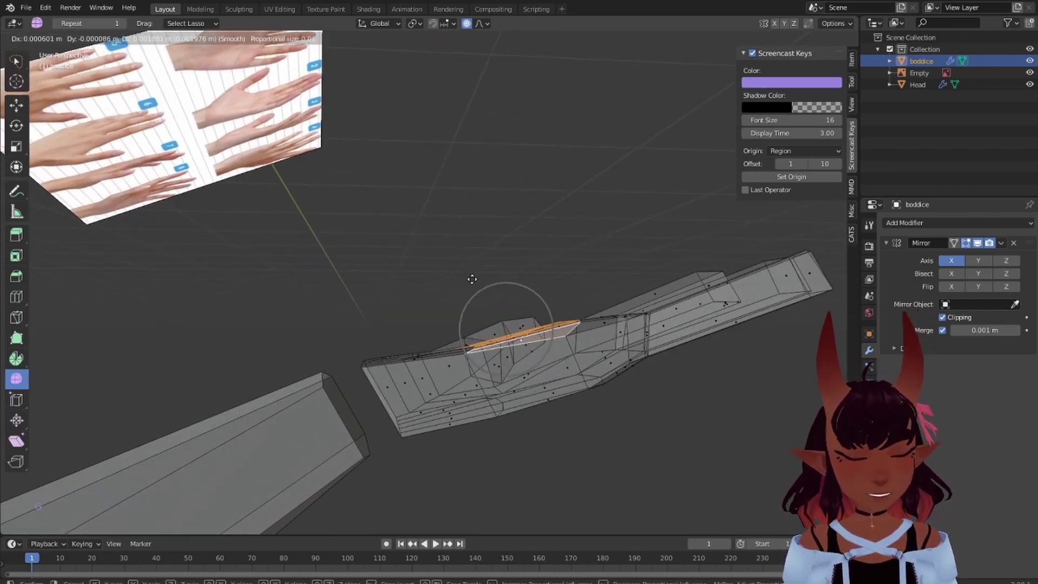
scroll(471, 283, "up", 10)
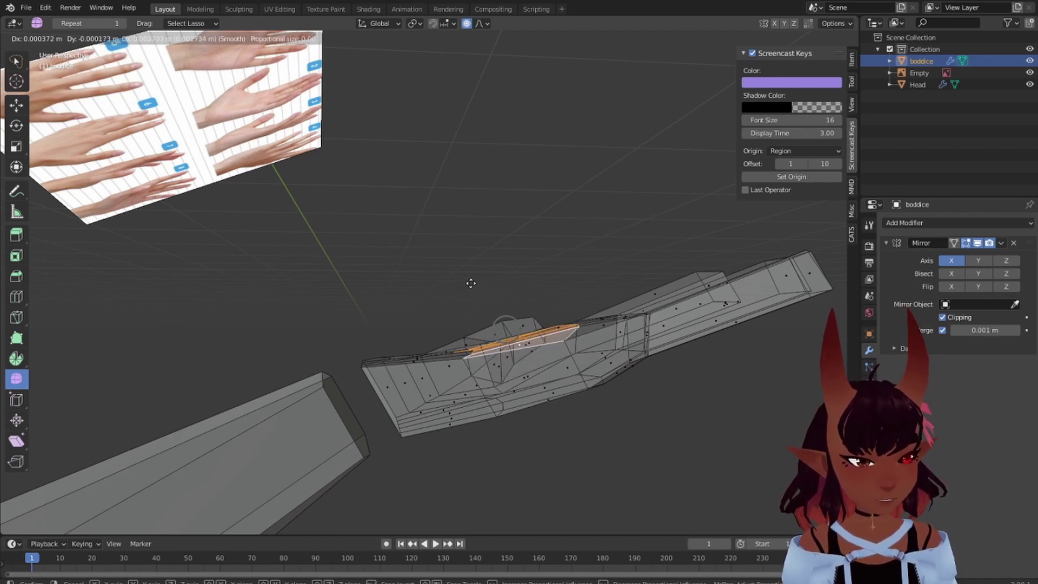
left_click(471, 287)
middle_click_drag(389, 230, 595, 254)
key("a")
key("a")
key("a")
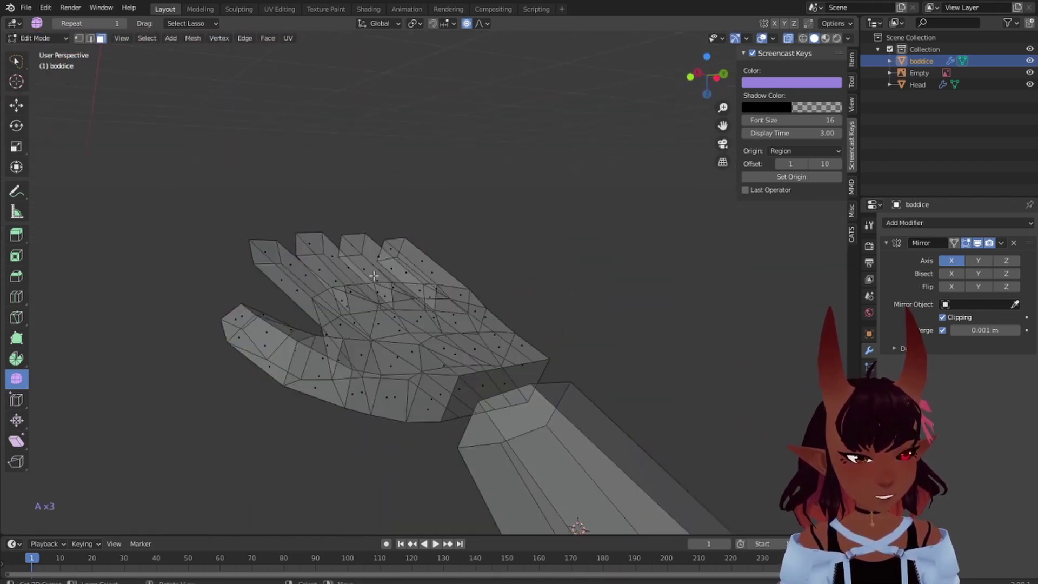
Move two neighbouring vertices on the palm surface by about 0.001 m, working in vertex selection
left_click(79, 38)
middle_click_drag(420, 342, 543, 255)
right_click(414, 315)
right_click(439, 336, "shift")
key("g")
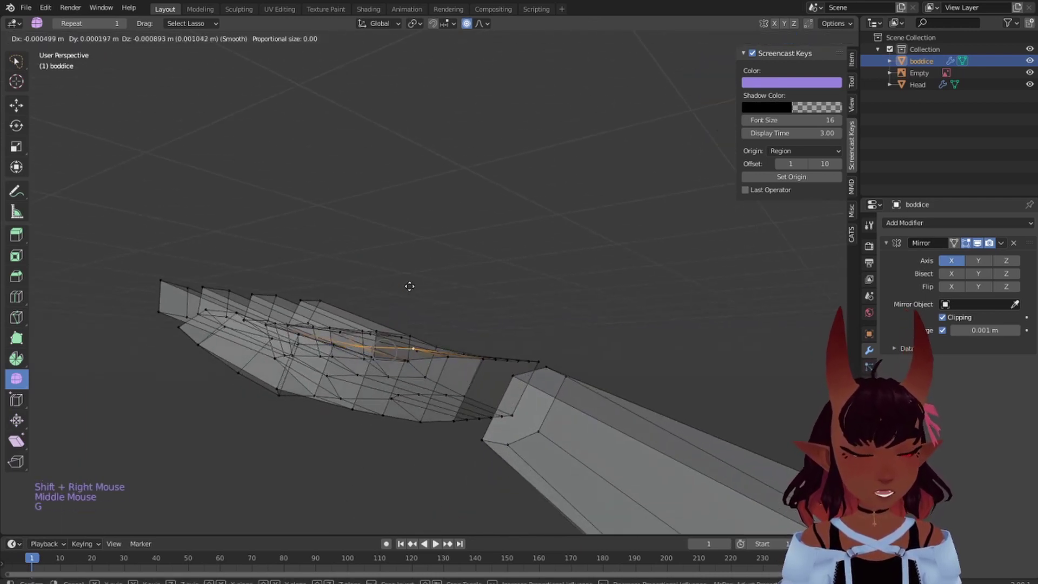
left_click(410, 282)
Nudge the single vertex near the middle of the palm slightly, and clear the selection
right_click(355, 341)
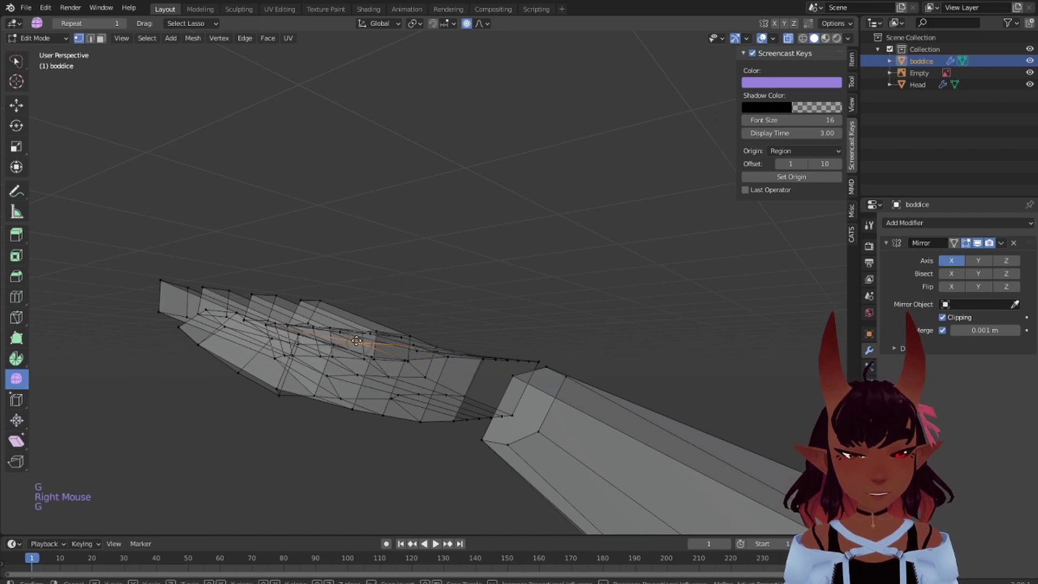
key("g")
left_click(355, 339)
middle_click_drag(356, 340, 480, 390)
scroll(469, 244, "down", 4)
middle_click_drag(470, 244, 366, 366)
middle_click_drag(584, 308, 546, 289)
key("a")
key("a")
key("a")
Add two unshifted loop cuts across the index finger to form its joints
scroll(505, 360, "up", 2)
scroll(565, 281, "down", 1)
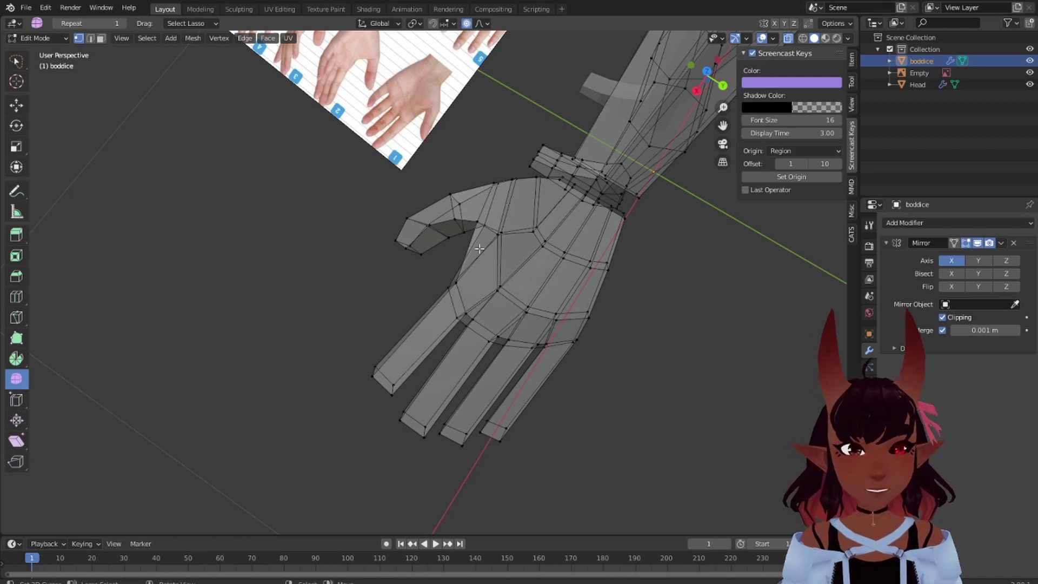
middle_click_drag(479, 248, 461, 308)
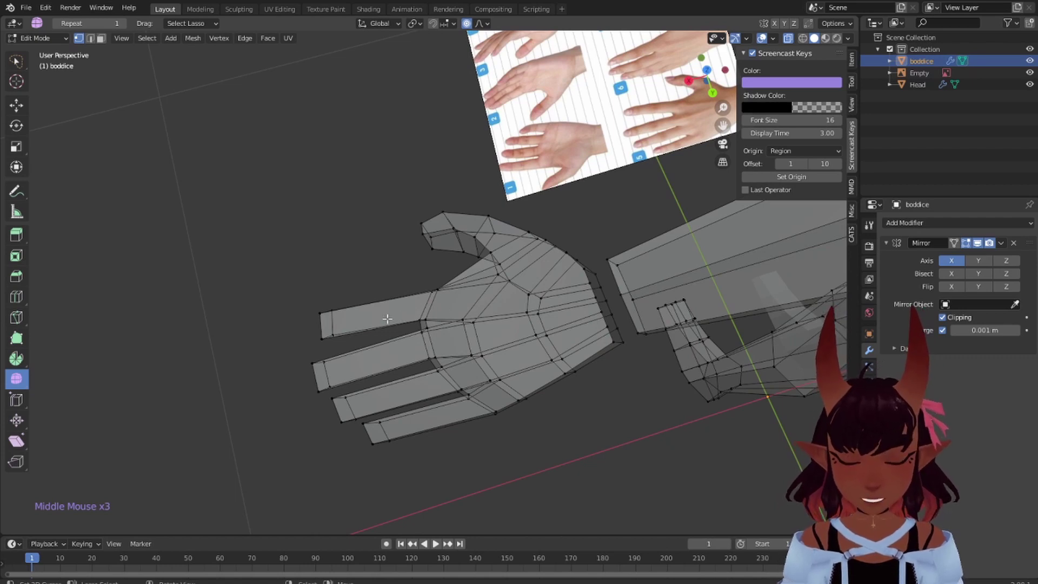
key("ctrl+r")
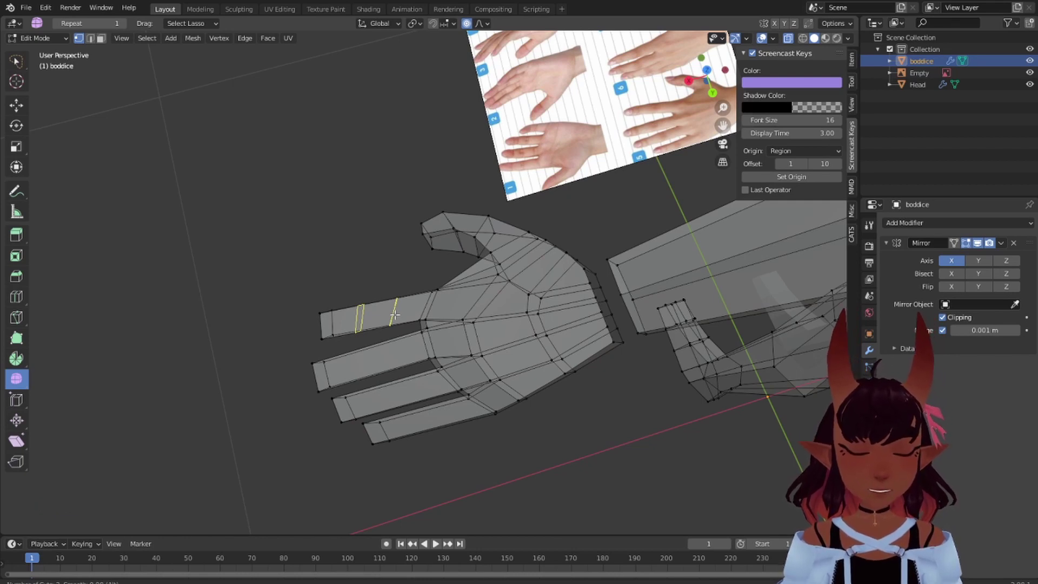
left_click(395, 315)
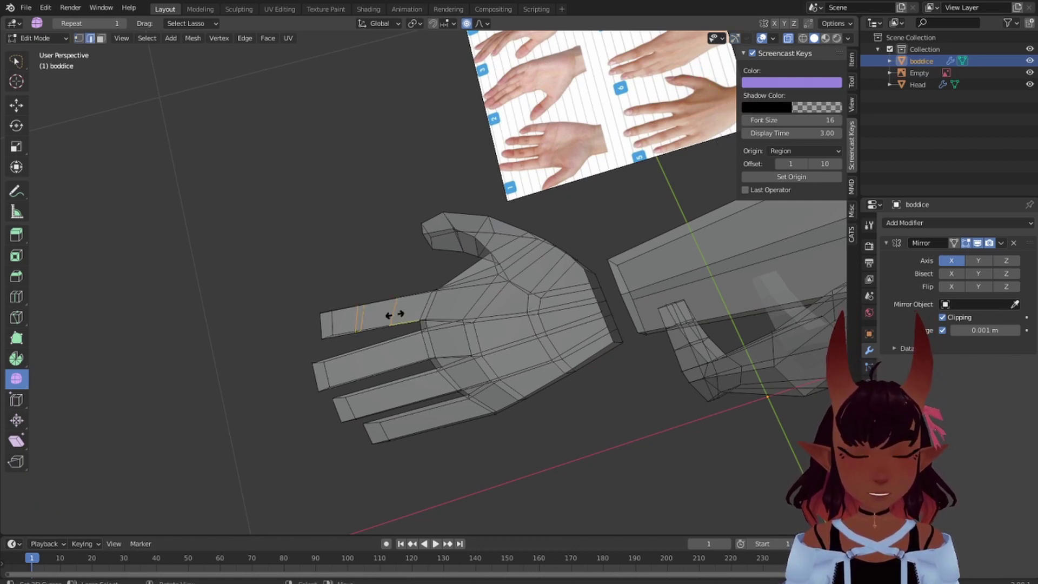
right_click(398, 393)
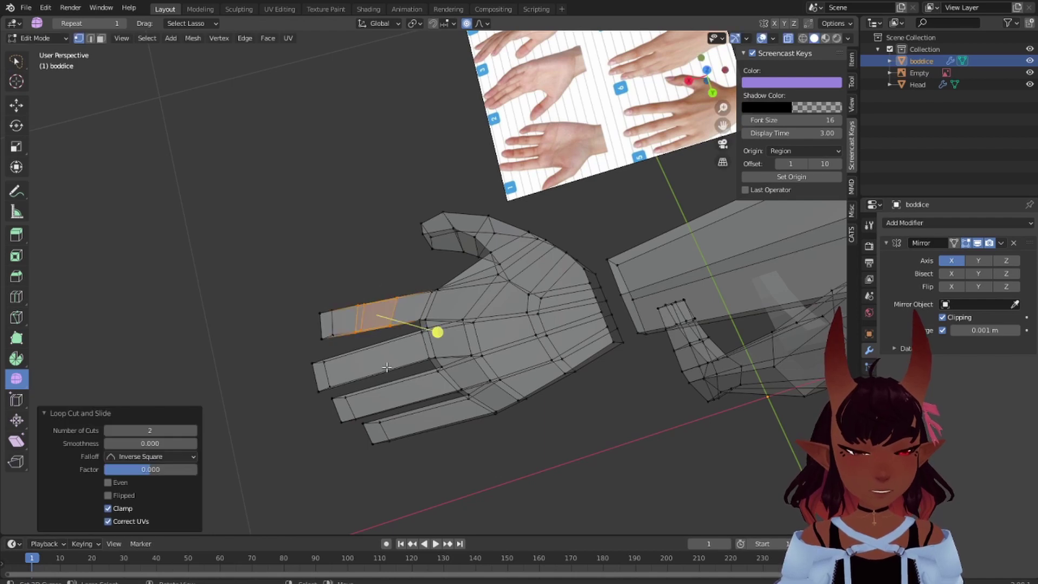
Add two unshifted loop cuts across the middle finger
key("ctrl+r")
scroll(389, 362, "up", 1)
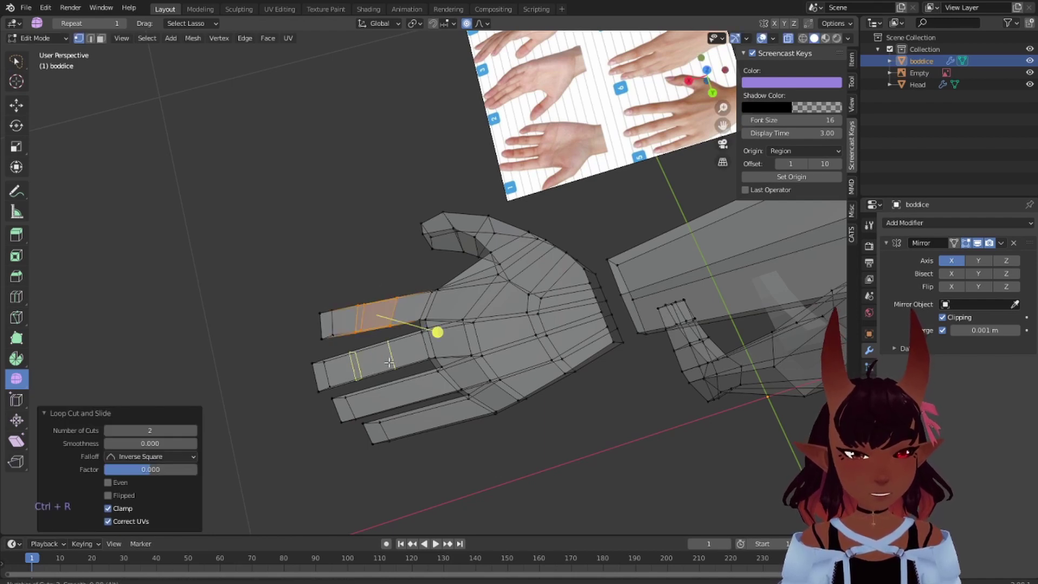
right_click(390, 362)
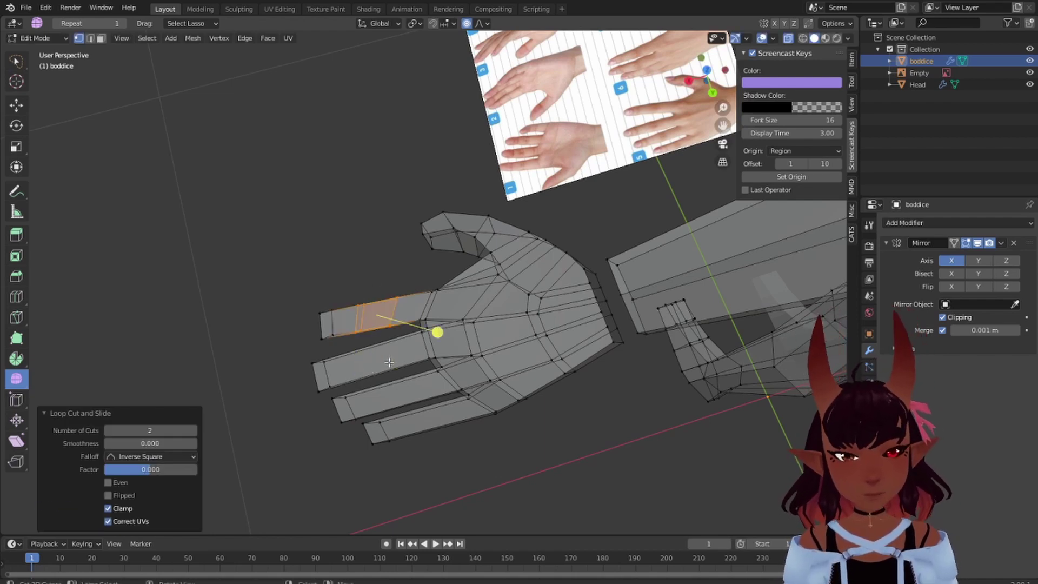
key("ctrl+r")
scroll(389, 363, "up", 1)
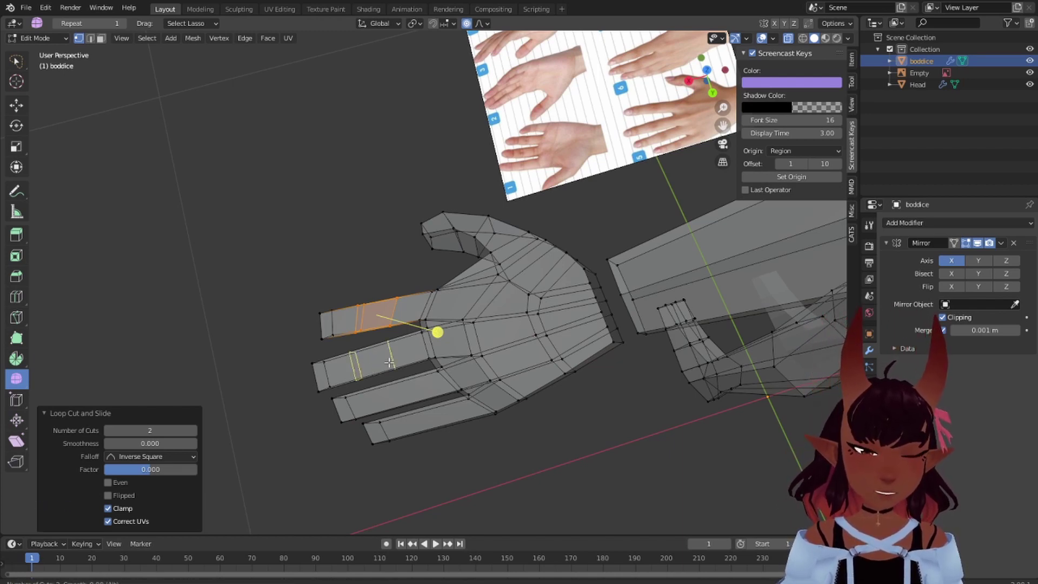
left_click(389, 362)
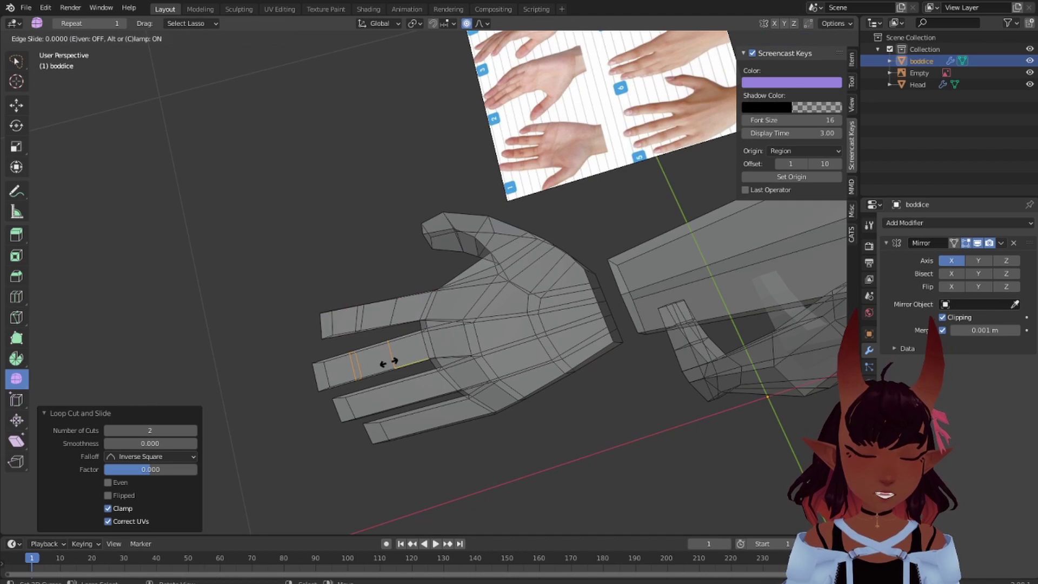
left_click(398, 344)
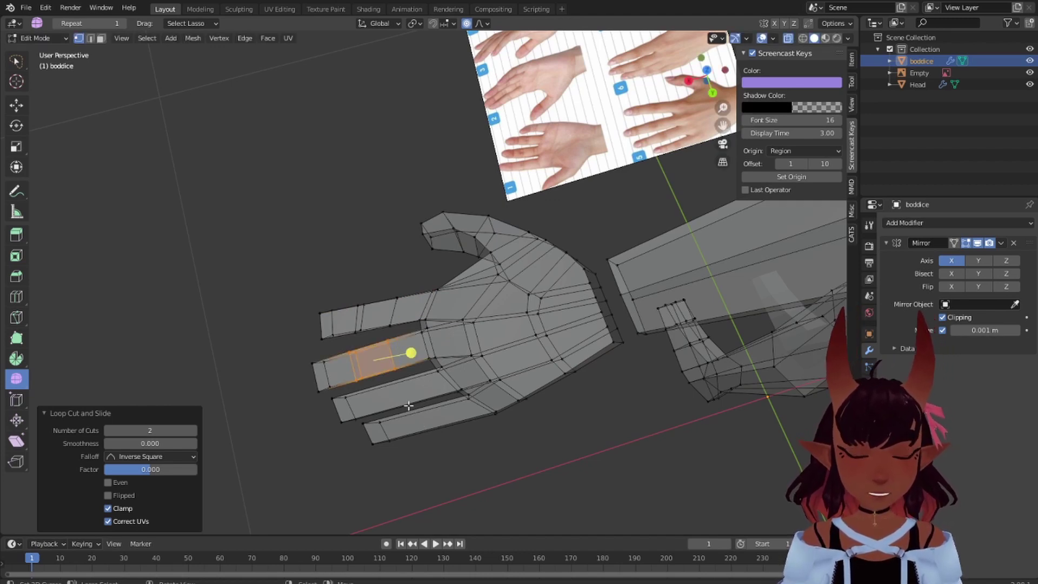
Add two unshifted loop cuts across the ring finger and two across the little finger, and clear the selection
key("ctrl+r")
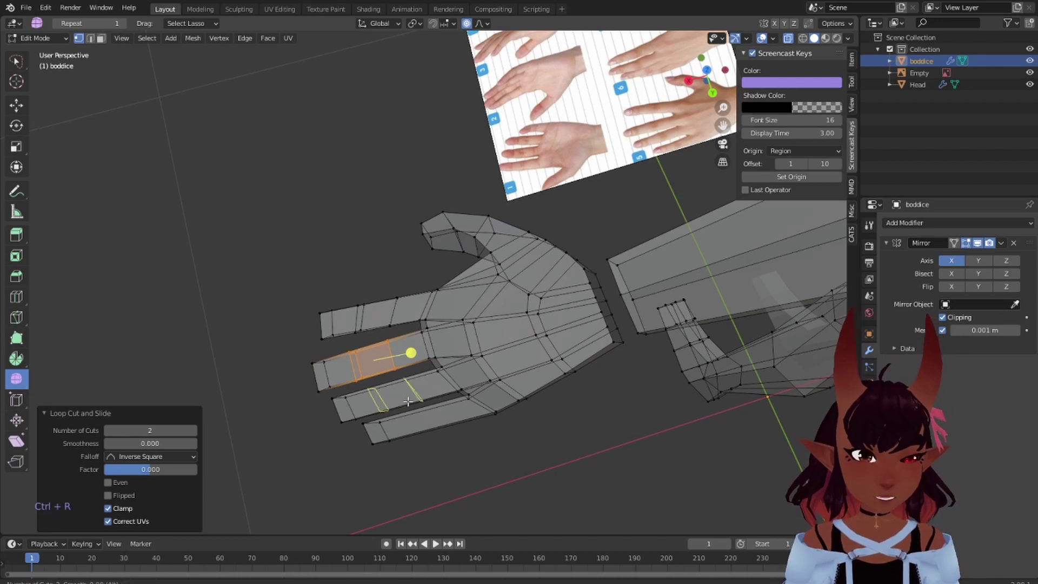
left_click(408, 401)
left_click(408, 401)
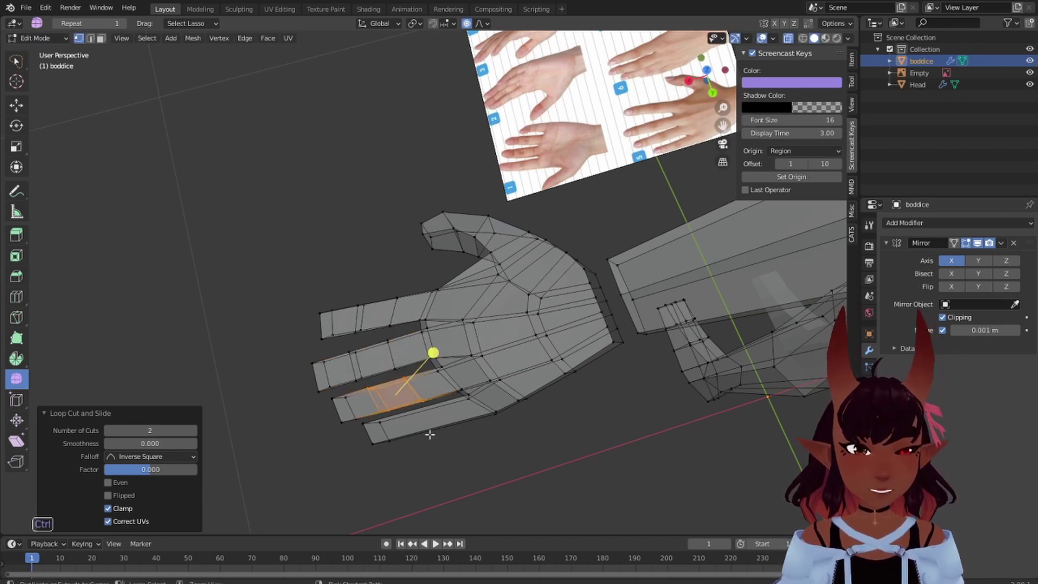
key("ctrl+r")
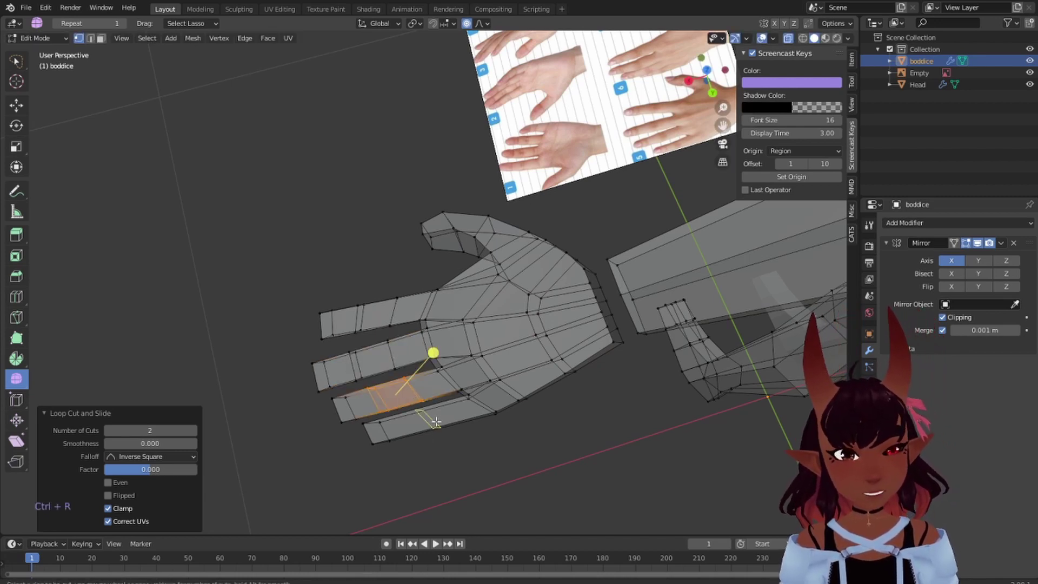
scroll(436, 422, "up", 1)
left_click(436, 421)
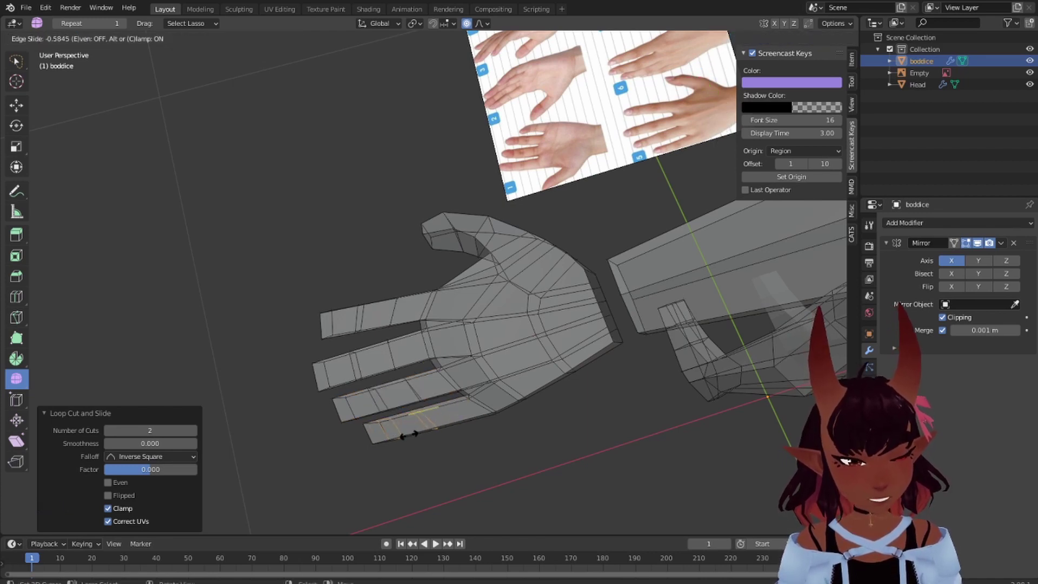
right_click(390, 464)
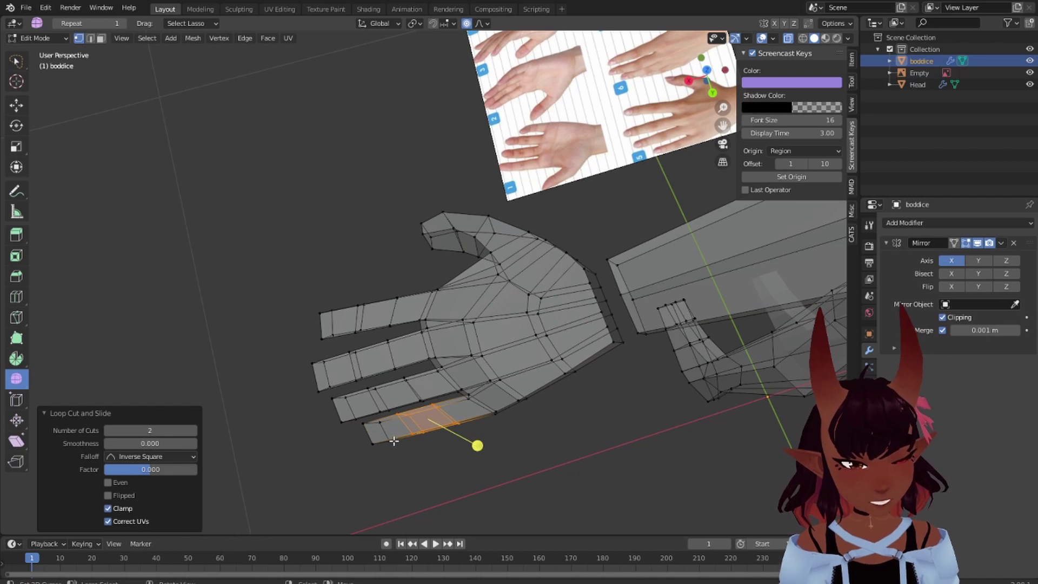
scroll(395, 361, "down", 1)
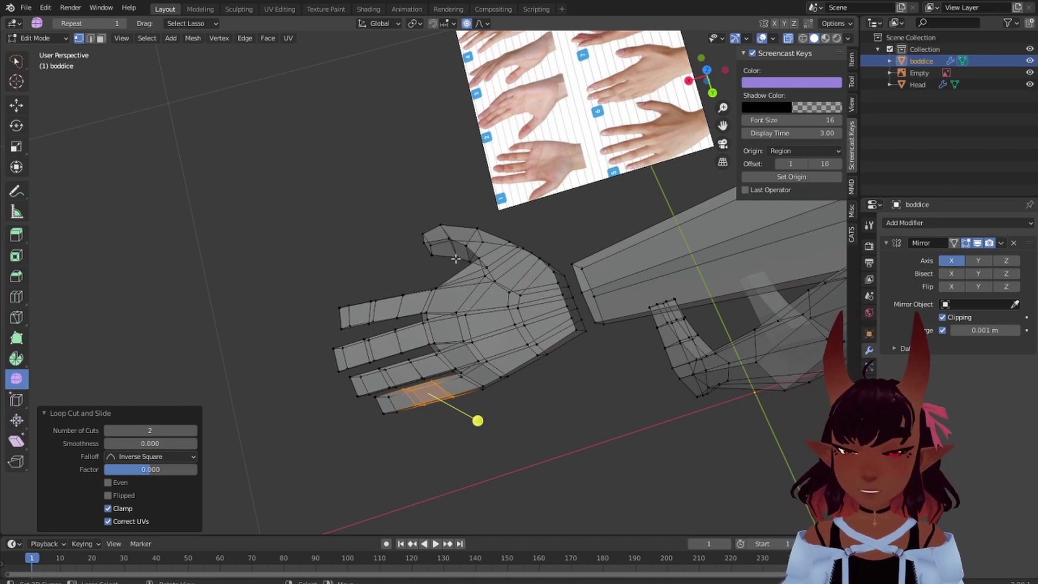
left_click(309, 174)
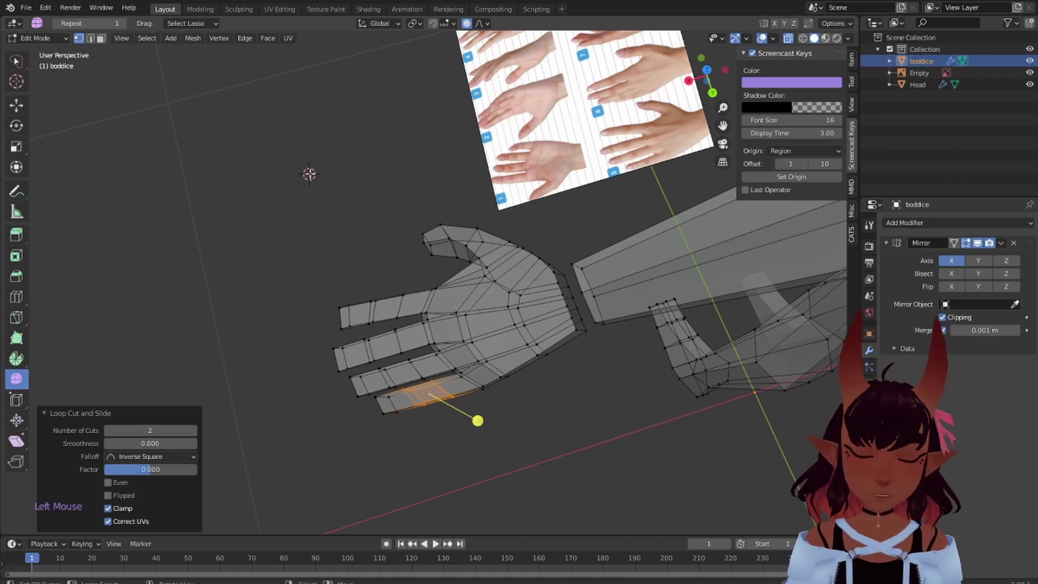
key("a")
key("a")
key("a")
Add one centred lengthwise loop cut along the index finger and one along the middle finger, each running through the palm to the wrist
middle_click_drag(615, 409, 575, 367)
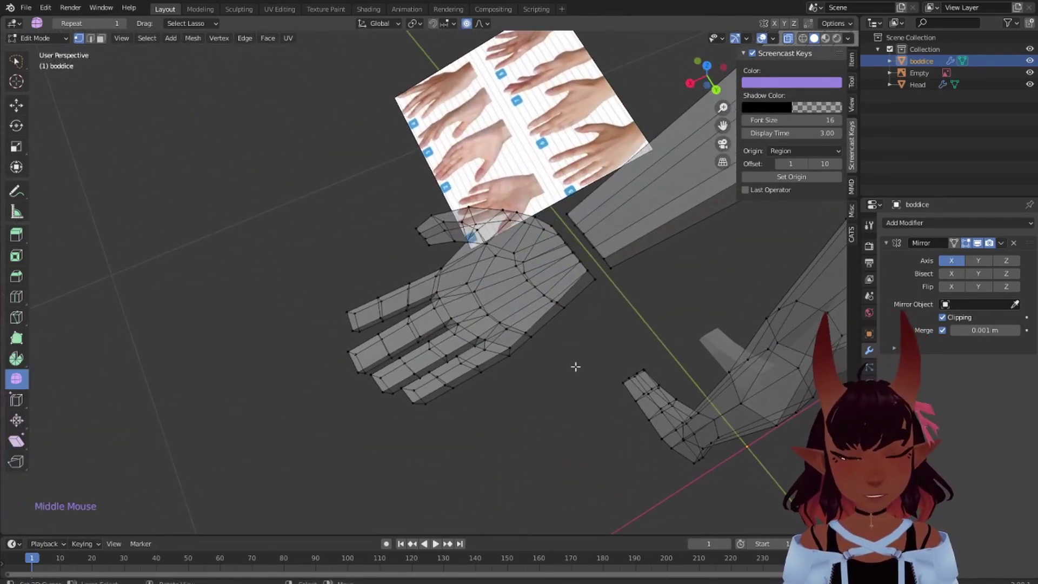
scroll(443, 334, "up", 3)
middle_click_drag(397, 351, 482, 311, "shift")
scroll(431, 261, "down", 2)
middle_click_drag(432, 261, 380, 318, "shift")
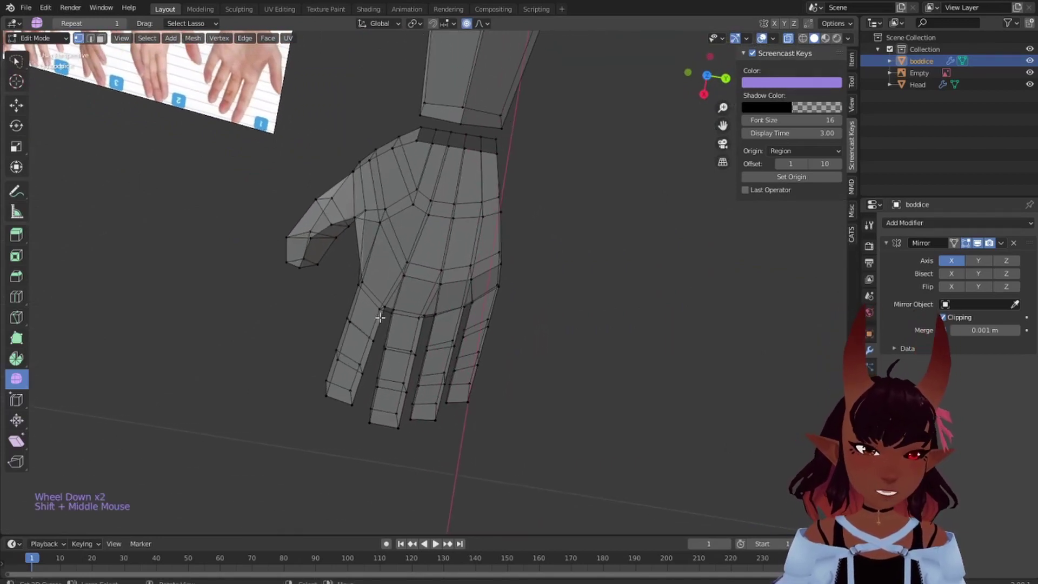
key("ctrl+r")
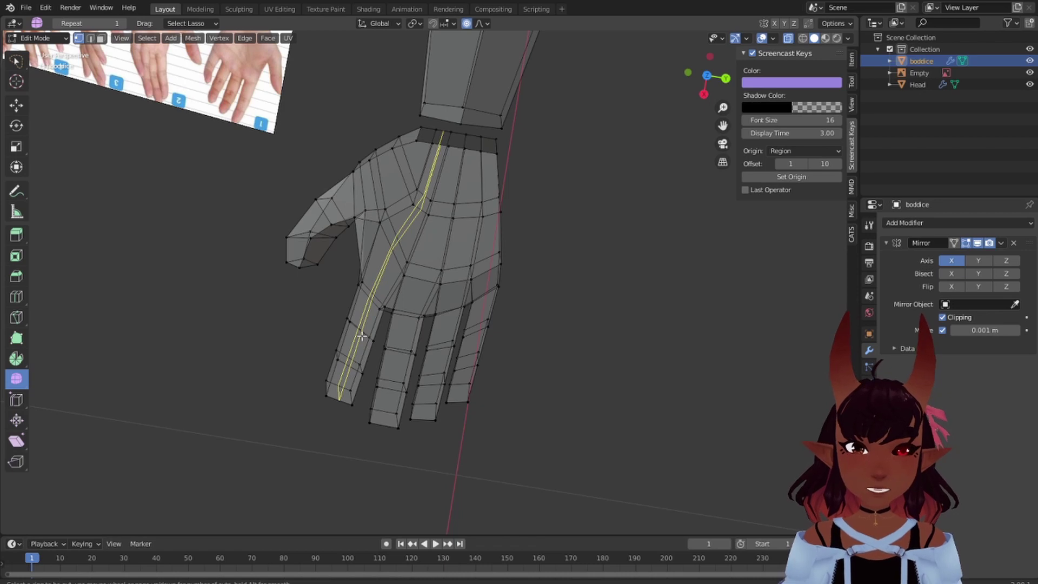
left_click(362, 336)
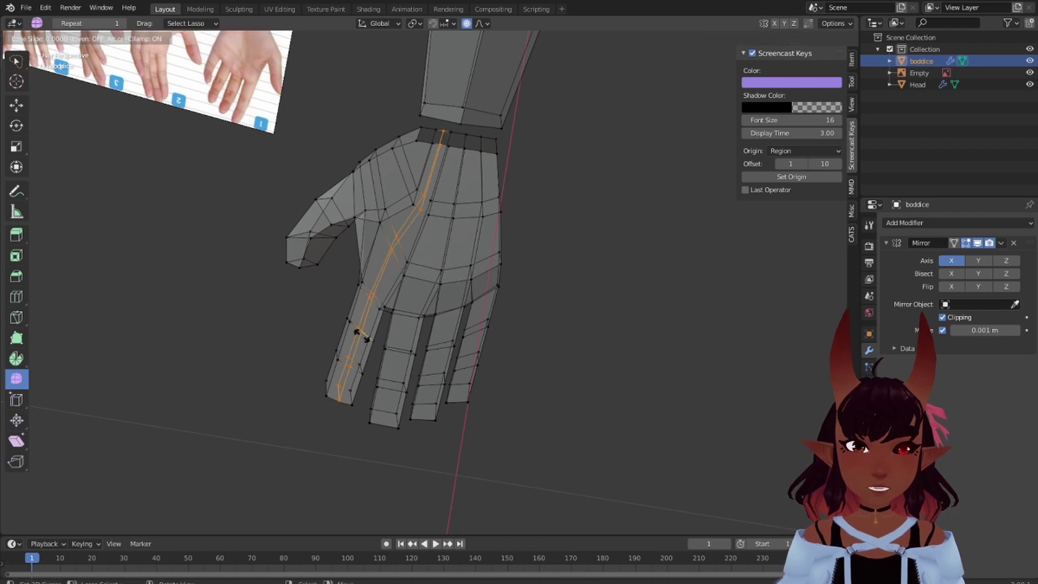
key("ctrl+r")
left_click(404, 359)
Add one centred lengthwise loop cut along each of the ring finger, little finger and thumb, running to the wrist
key("ctrl+r")
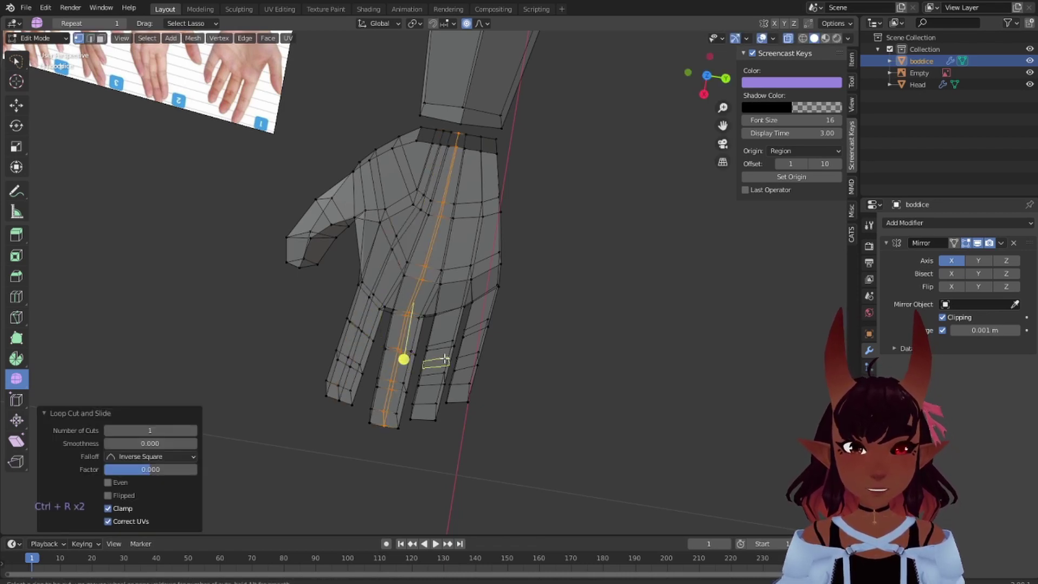
left_click(445, 357)
key("ctrl+r")
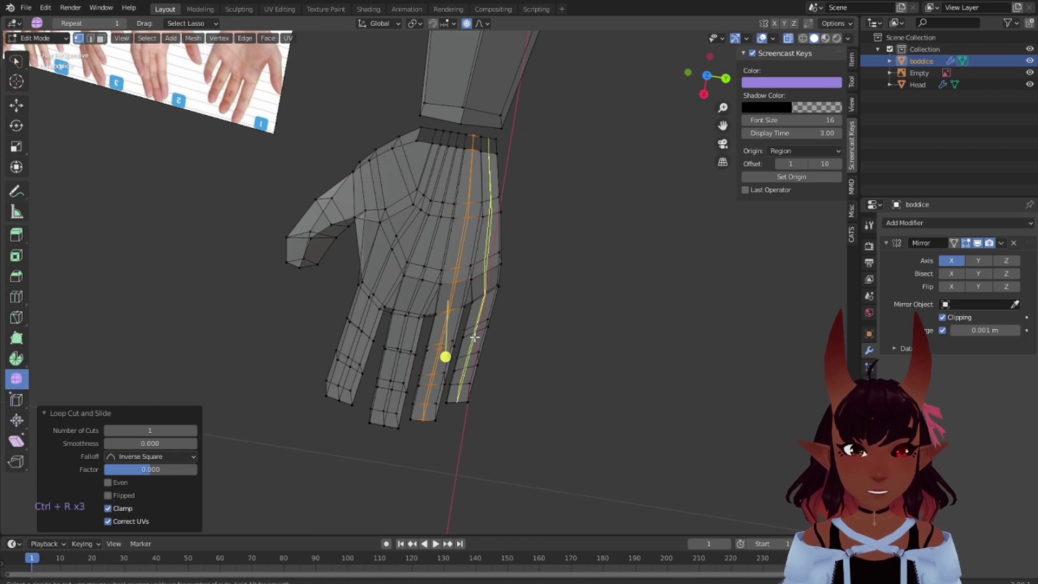
left_click(475, 337)
key("ctrl+r")
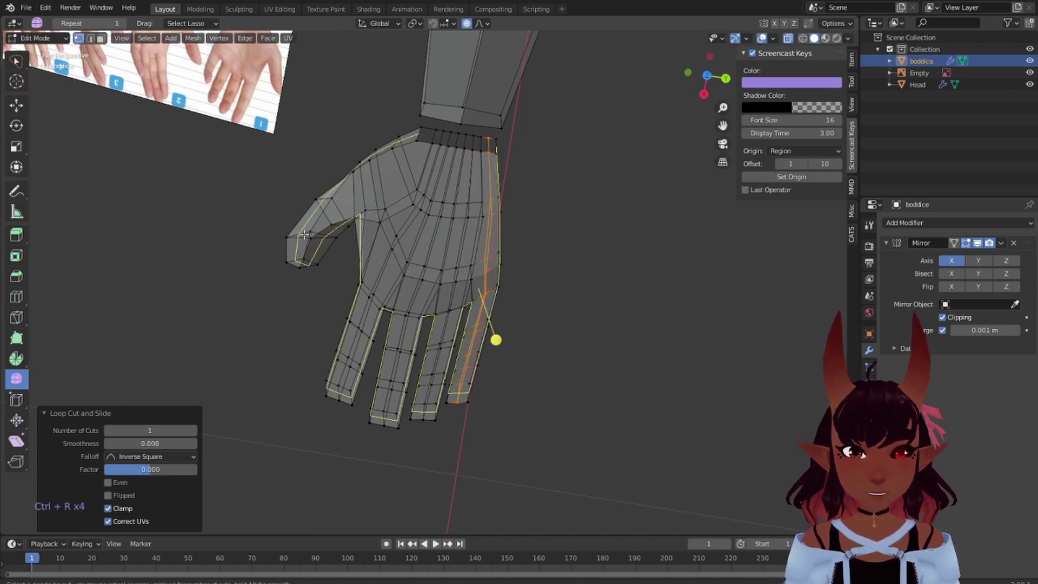
left_click(303, 237)
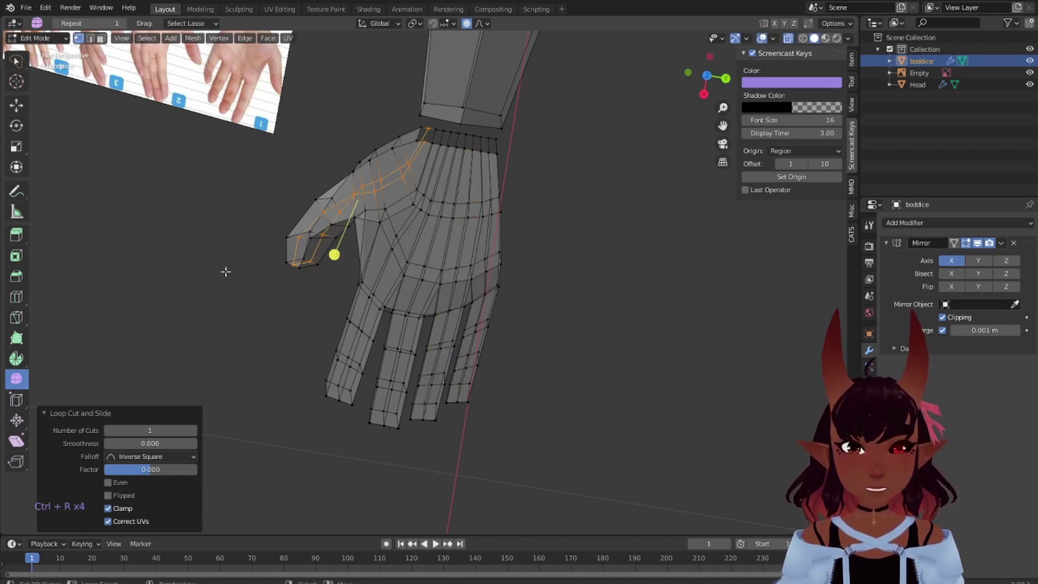
Clear the mesh selection and turn off X-ray so that the hand displays as a solid surface
middle_click_drag(225, 271, 619, 413)
key("a")
key("a")
key("a")
scroll(319, 224, "up", 2)
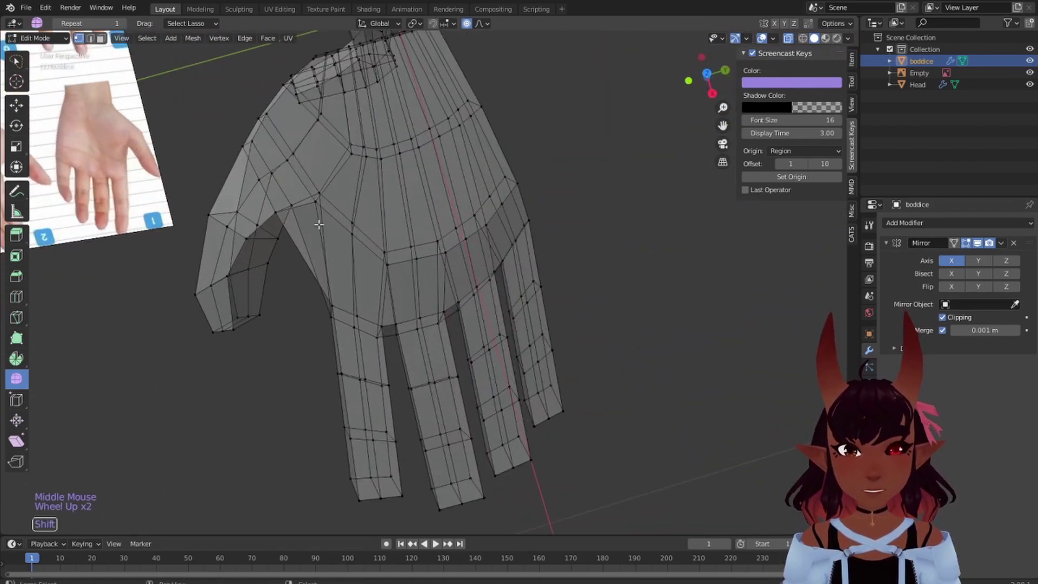
middle_click_drag(319, 224, 389, 284, "shift")
left_click(787, 39)
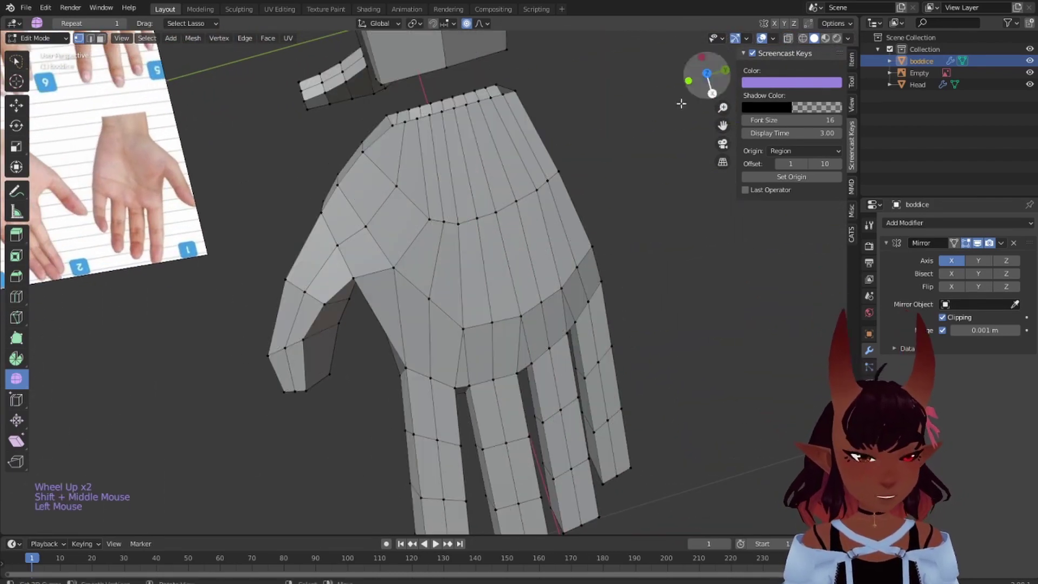
In face selection mode, select the two adjacent faces on the thumb's end segment and add one face of the index finger's end segment
scroll(546, 332, "down", 2)
middle_click_drag(549, 335, 432, 280)
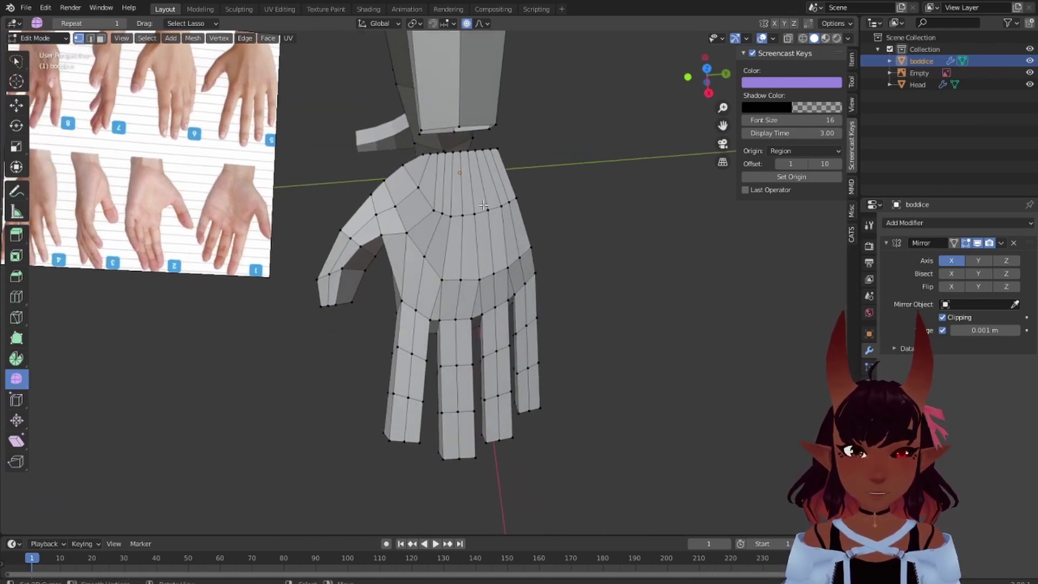
scroll(431, 404, "up", 1)
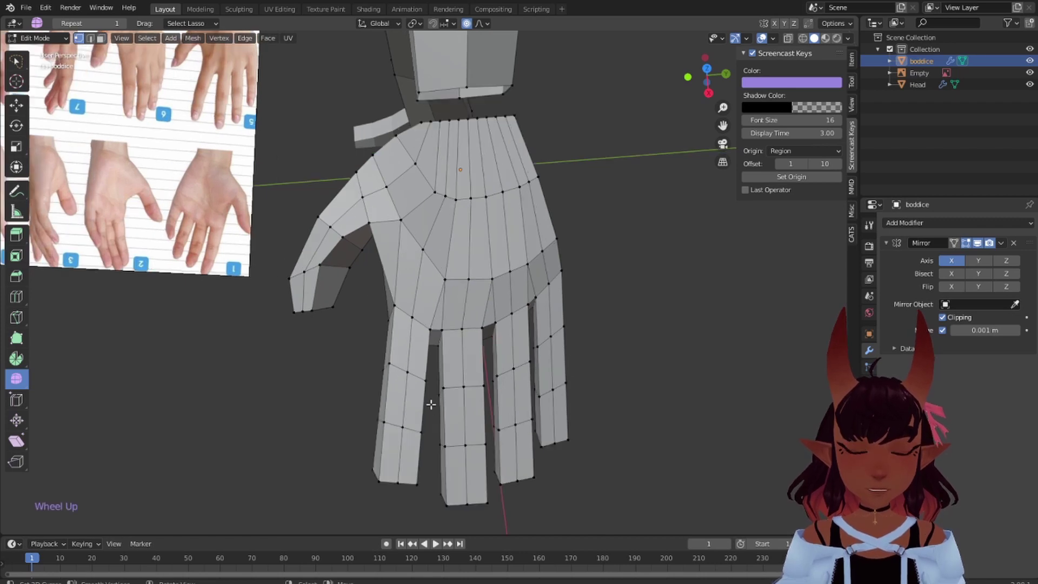
scroll(328, 342, "up", 1)
middle_click_drag(325, 319, 514, 294, "shift")
scroll(549, 315, "up", 3)
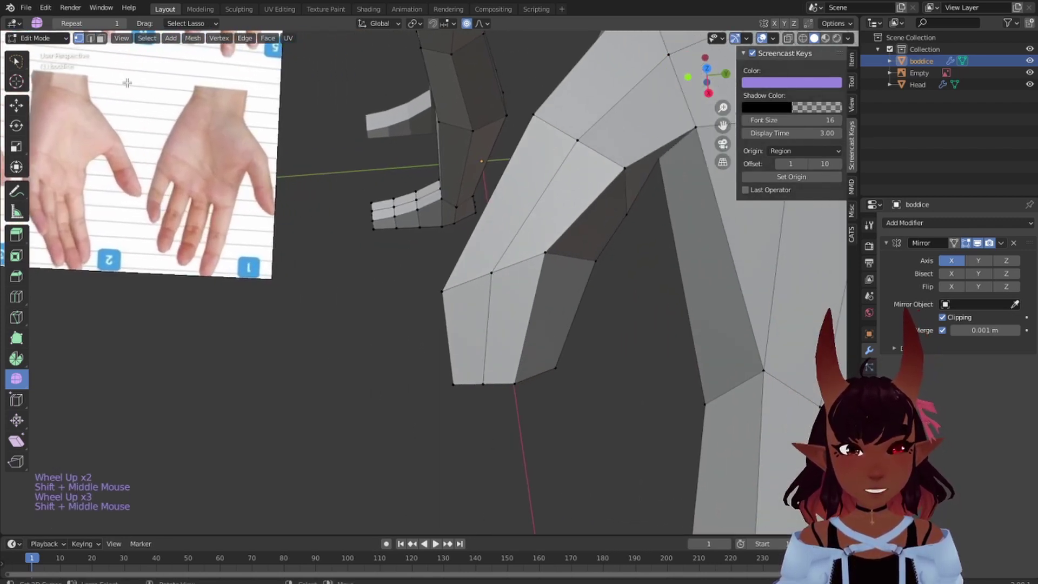
left_click(101, 38)
right_click(459, 339)
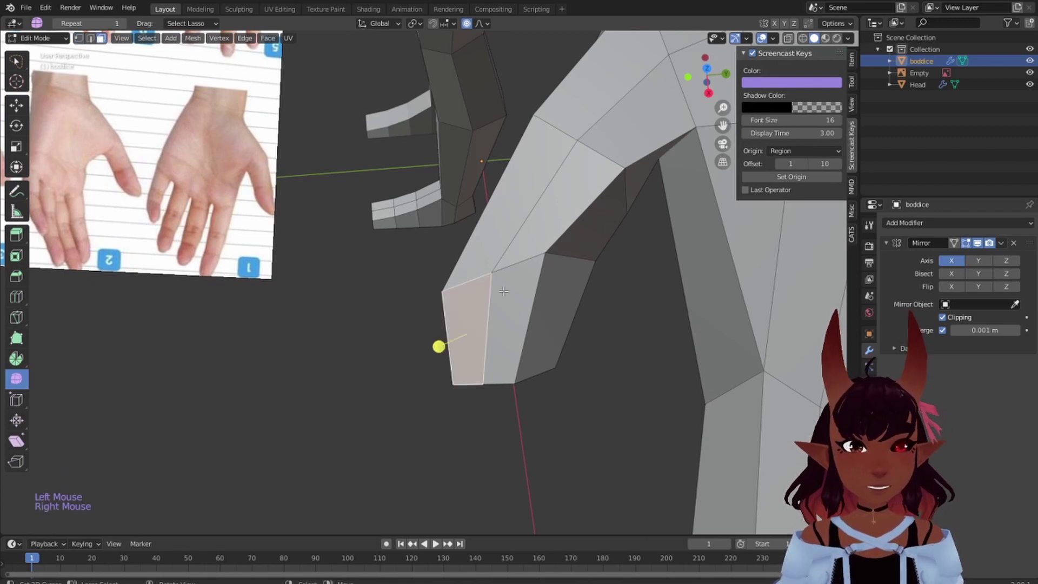
right_click(510, 291, "shift")
scroll(509, 291, "down", 4)
middle_click_drag(509, 292, 428, 164, "shift")
right_click(445, 334, "shift")
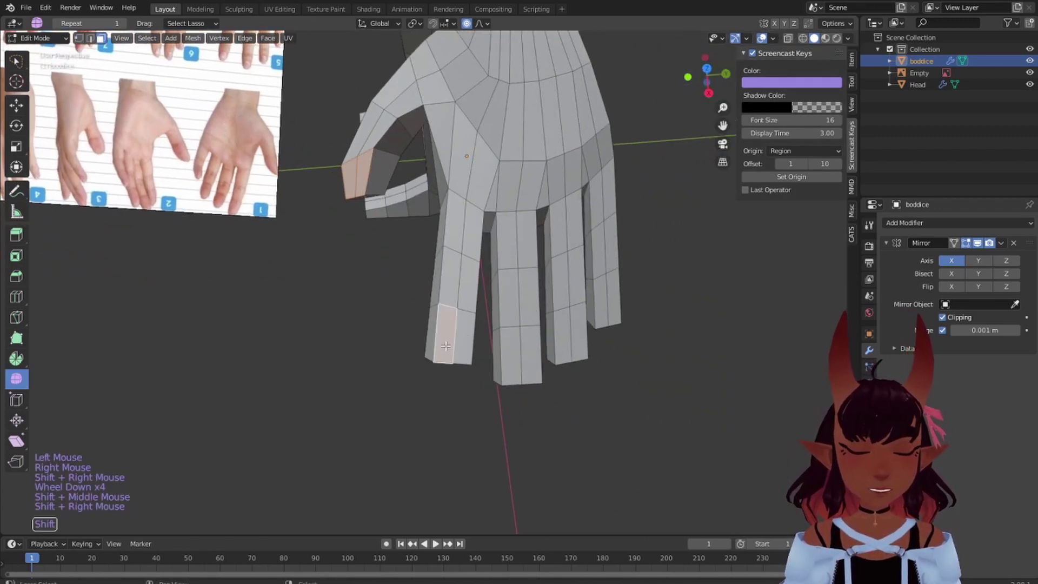
right_click(468, 340, "shift")
right_click(510, 355, "shift")
right_click(530, 357, "shift")
right_click(564, 335, "shift")
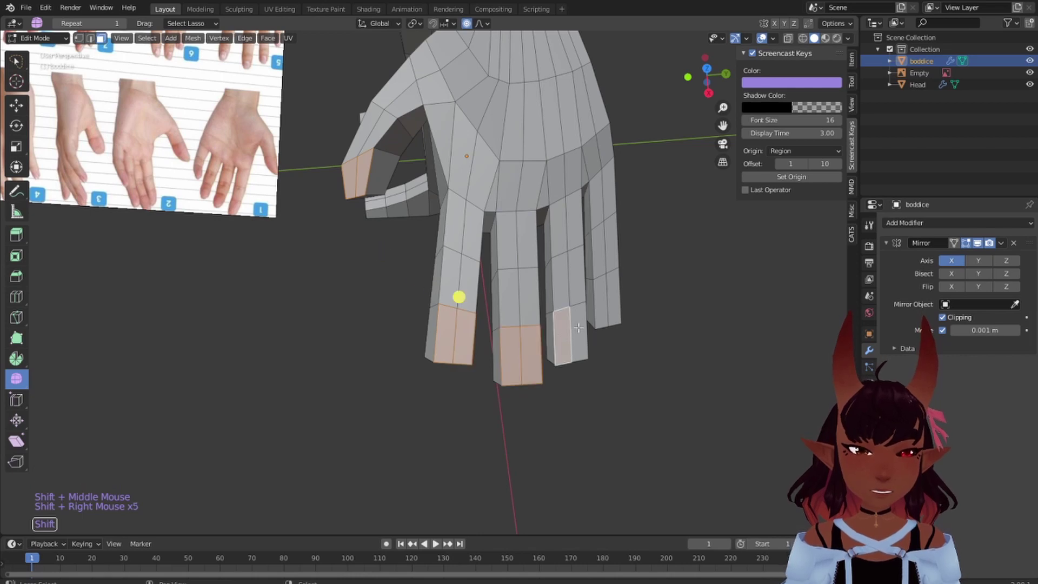
right_click(579, 331, "shift")
right_click(600, 295, "shift")
right_click(612, 294, "shift")
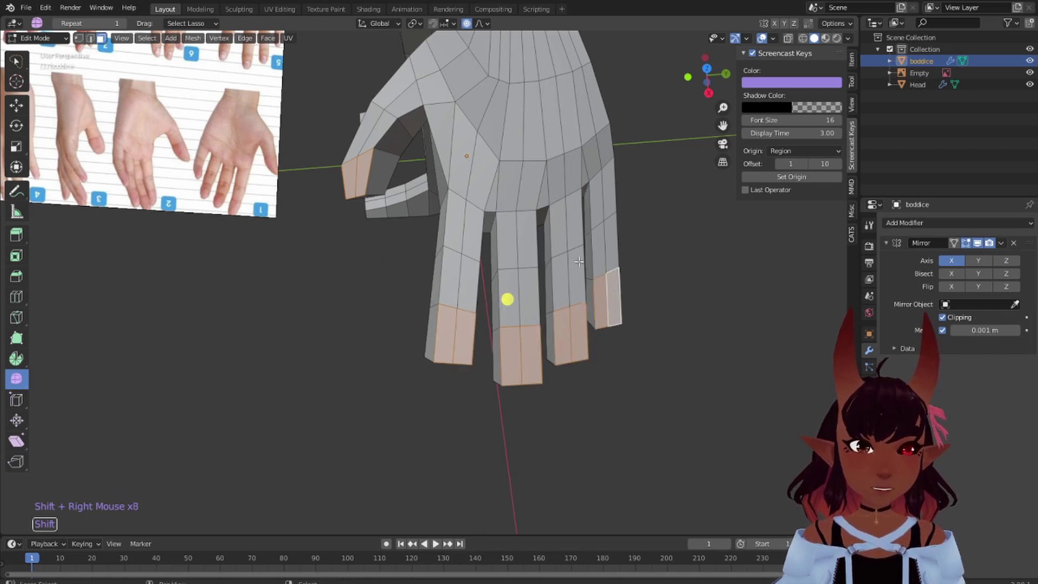
middle_click_drag(575, 265, 501, 282, "shift")
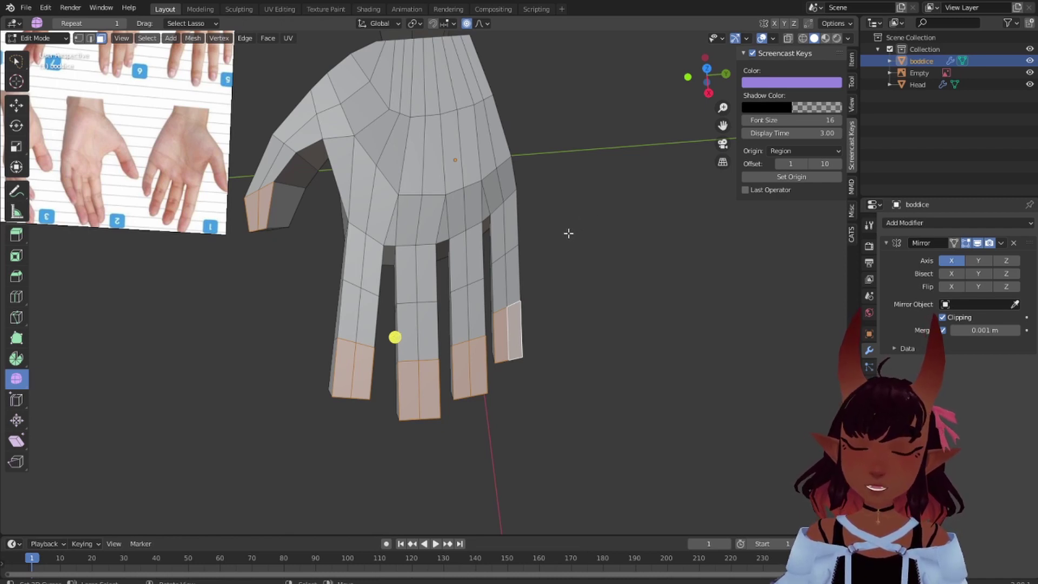
key("ctrl+d")
left_click(623, 221)
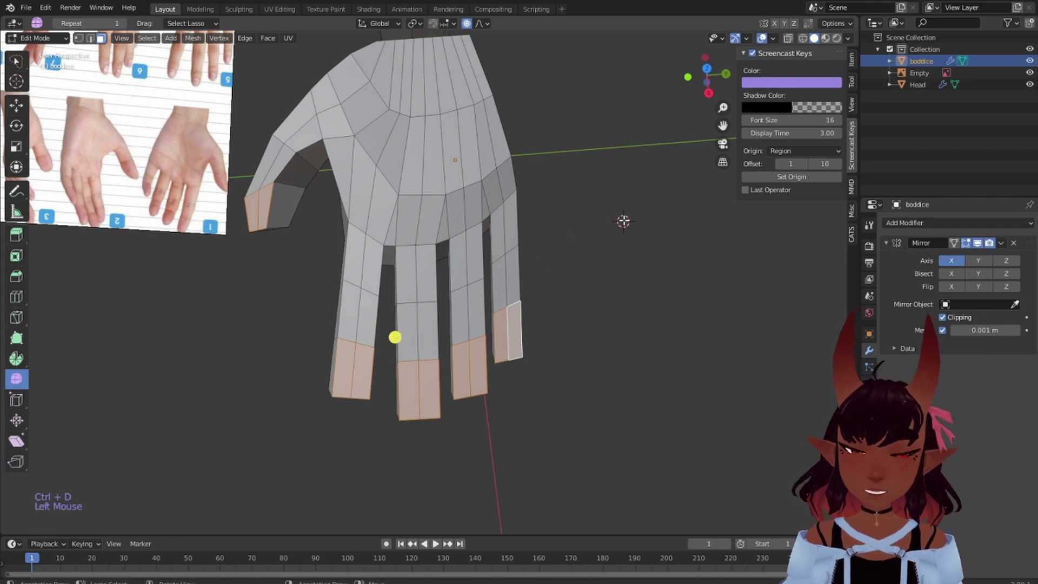
right_click(610, 183)
key("a")
key("a")
key("a")
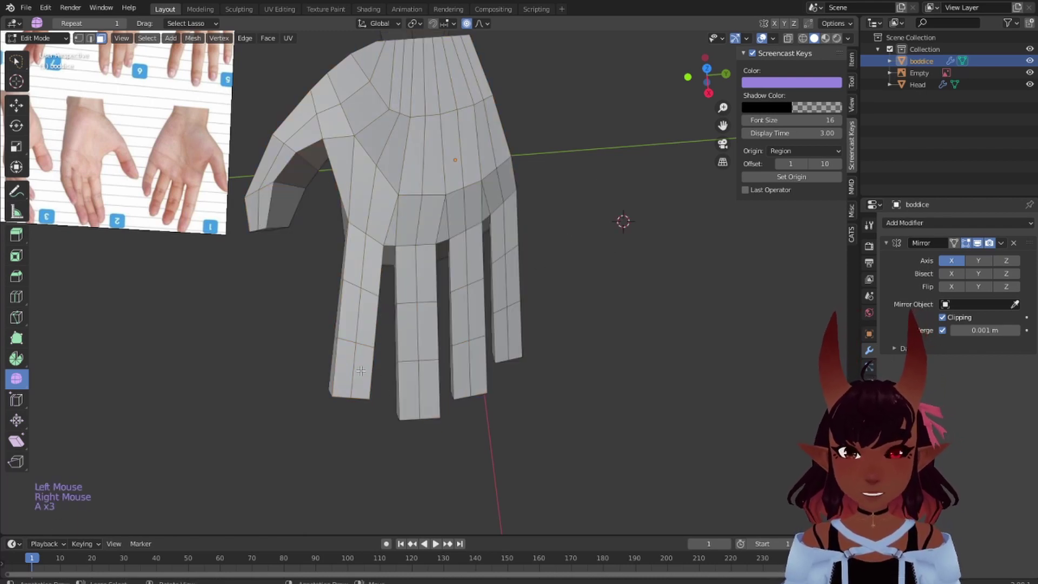
Add one centred loop cut across the last segment of each of the four fingers
key("ctrl+r")
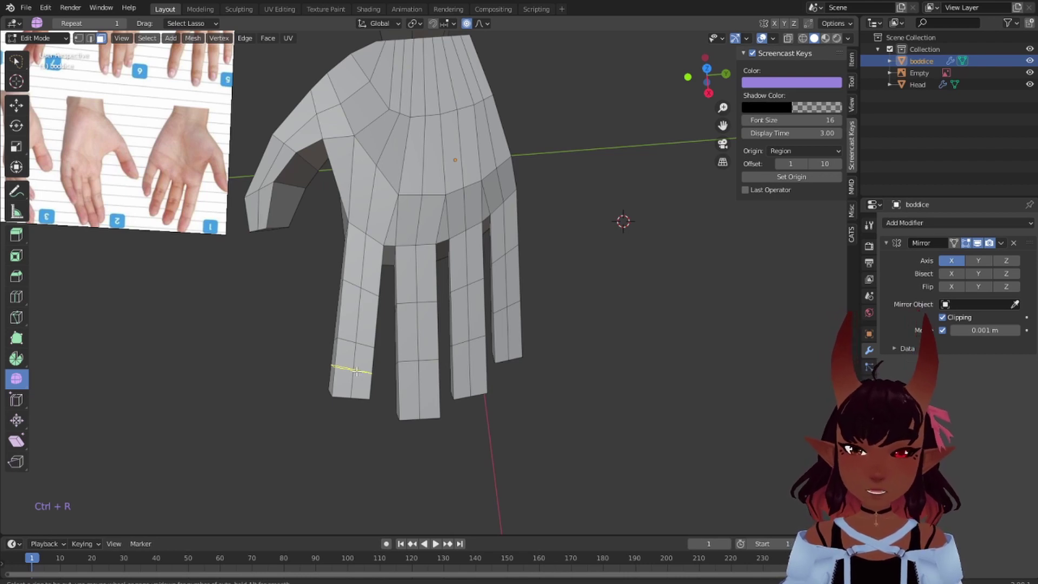
left_click(355, 372)
right_click(387, 349)
key("ctrl+r")
left_click(420, 381)
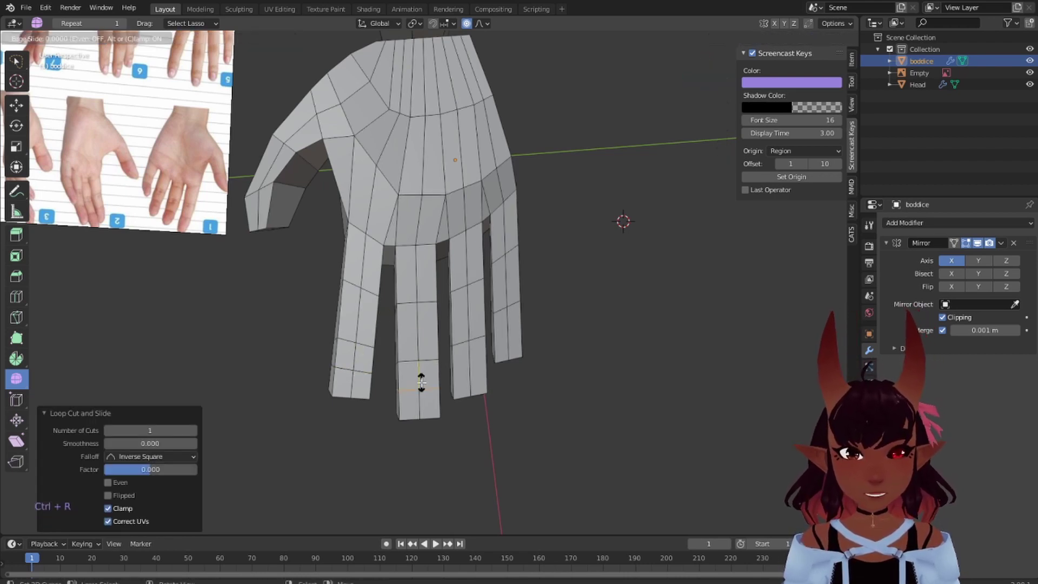
right_click(420, 381)
key("ctrl+r")
left_click(467, 360)
right_click(468, 360)
key("ctrl+r")
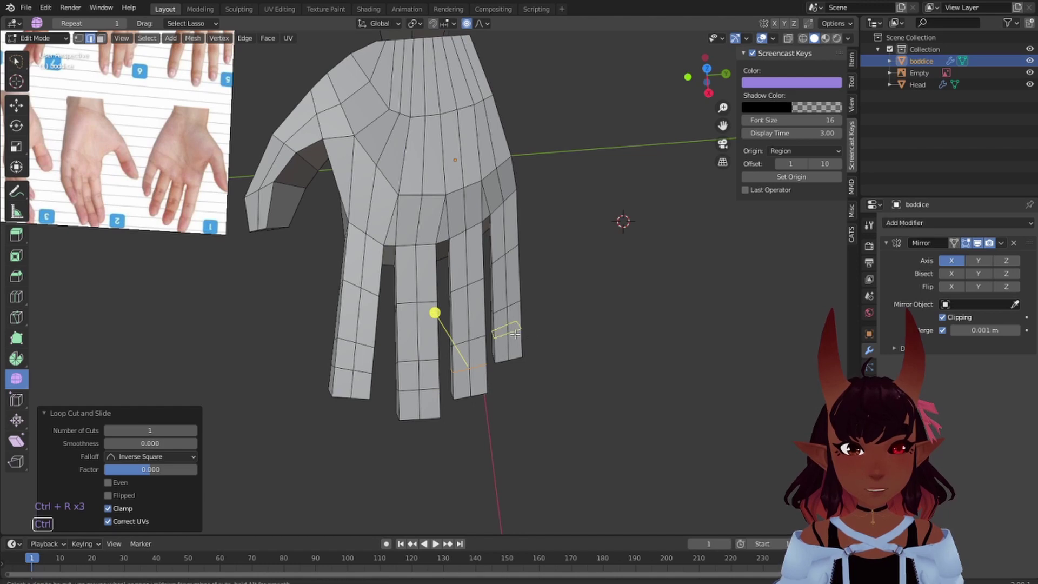
Add a loop cut across the thumb's tip segment and slide it close to the thumb's last joint
key("ctrl+r")
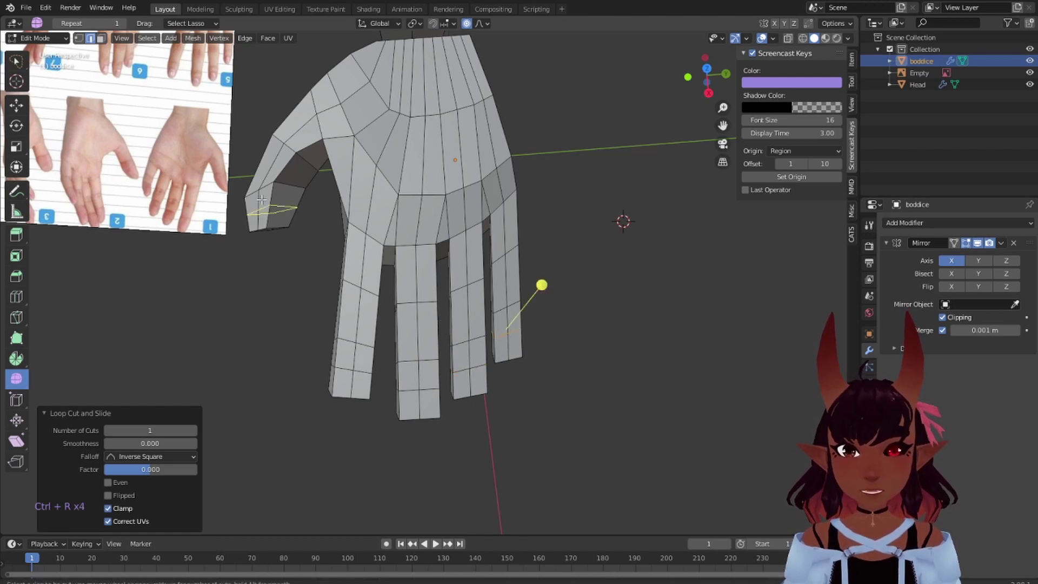
left_click(259, 206)
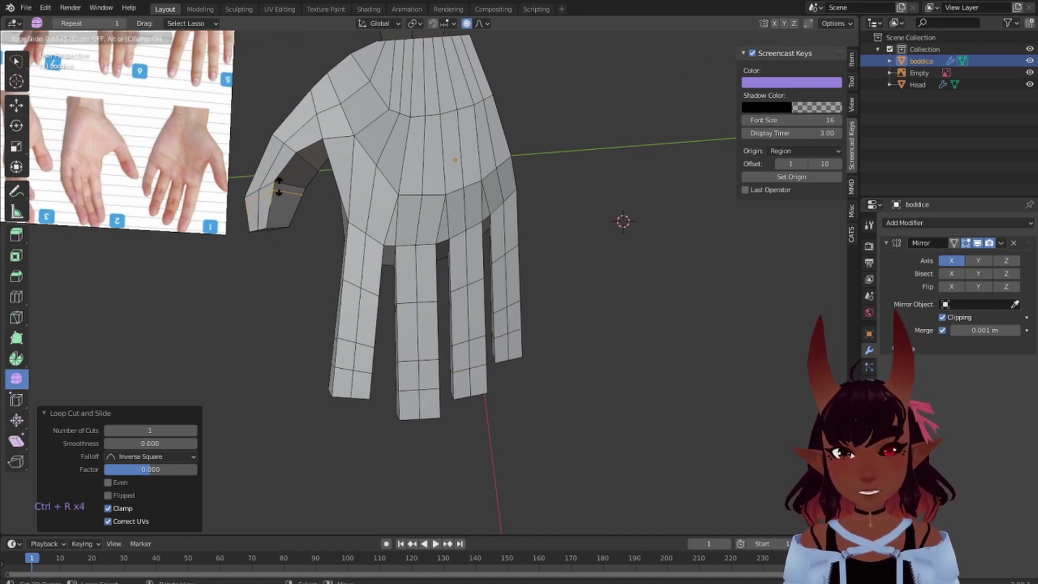
left_click(267, 261)
Slide the index finger's fingertip edge loop toward its last joint by a factor of about 0.466
right_click(366, 369, "alt")
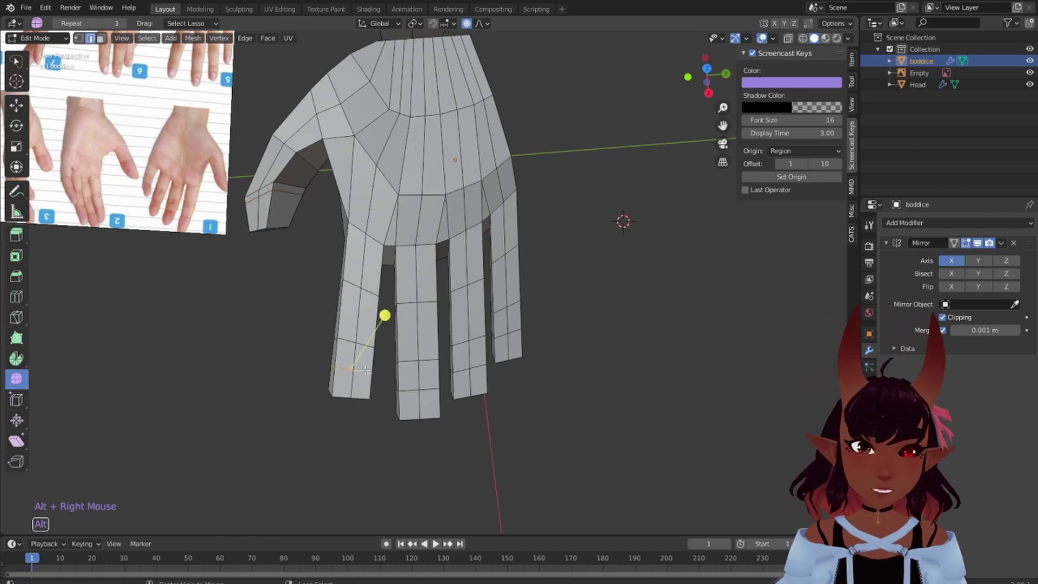
key("g")
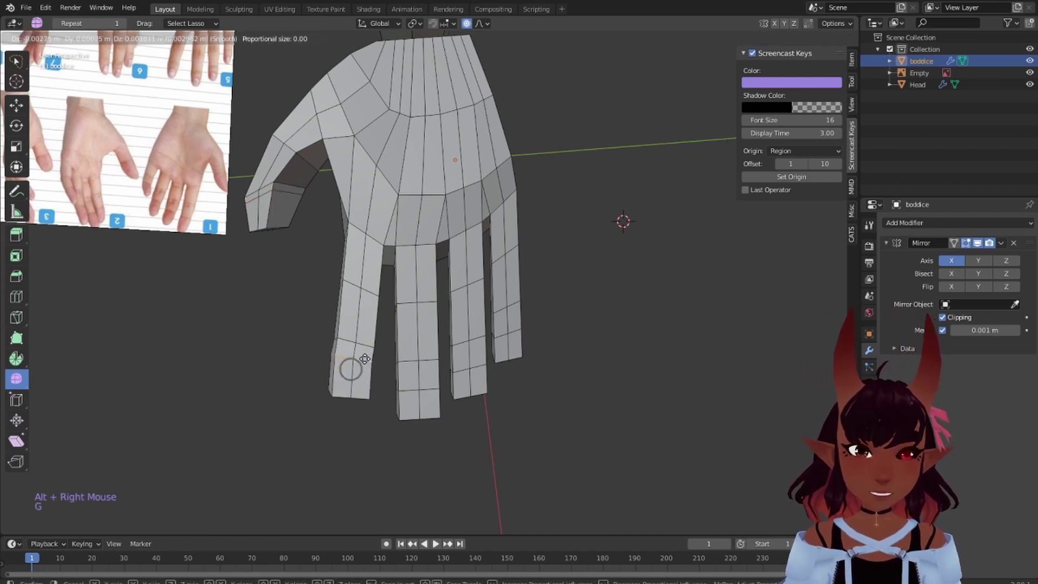
key("g")
key("g")
key("g")
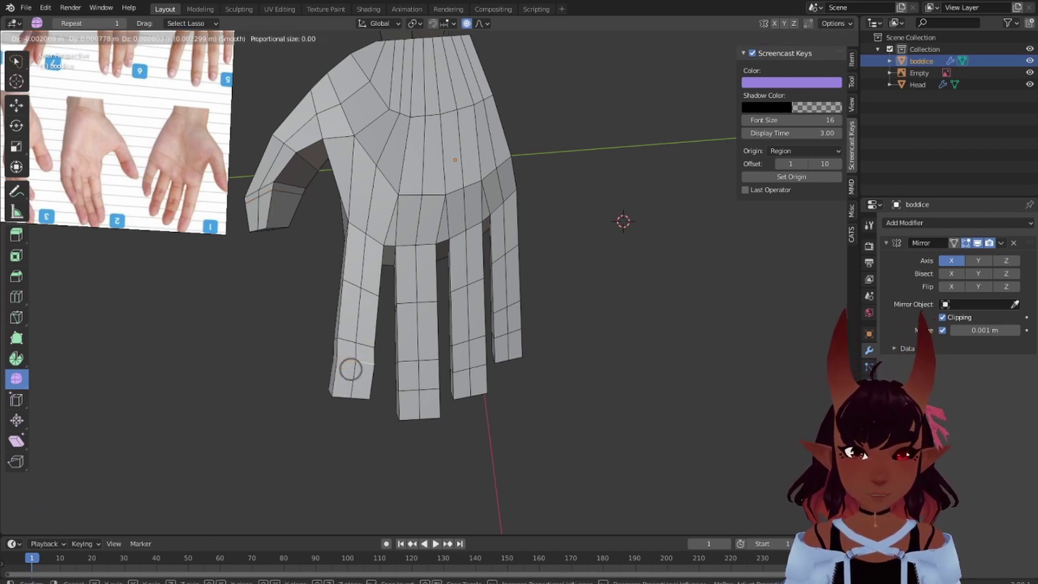
left_click(367, 354)
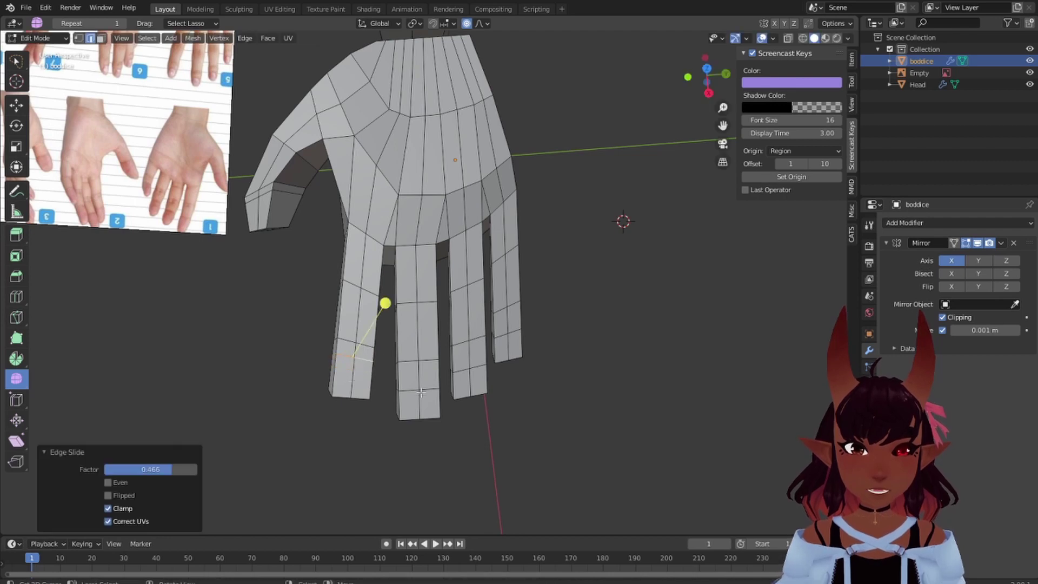
Slide the fingertip edge loops of the middle and ring fingers closer to their last joints
right_click(427, 385, "alt")
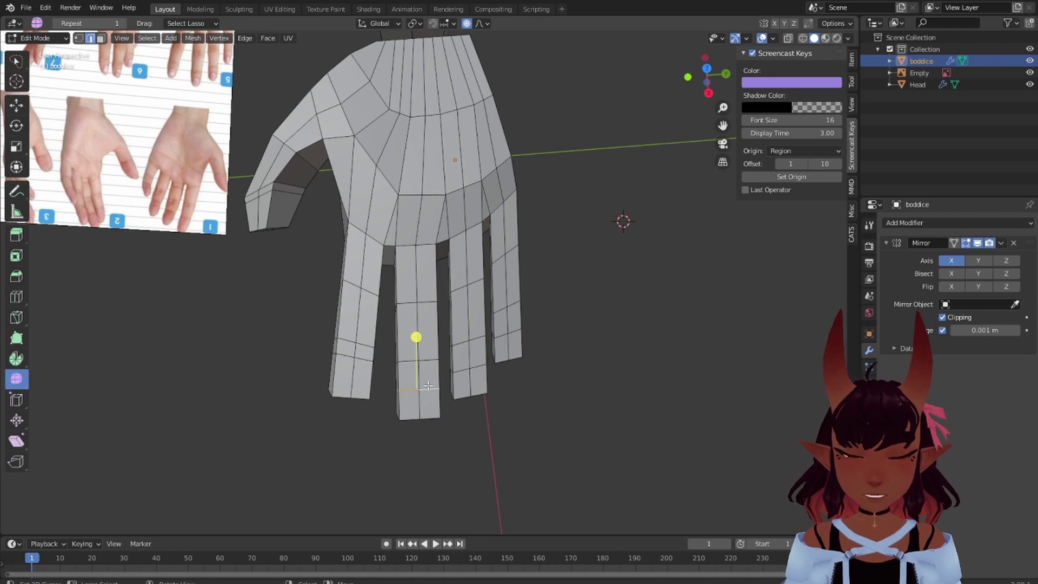
key("g")
key("g")
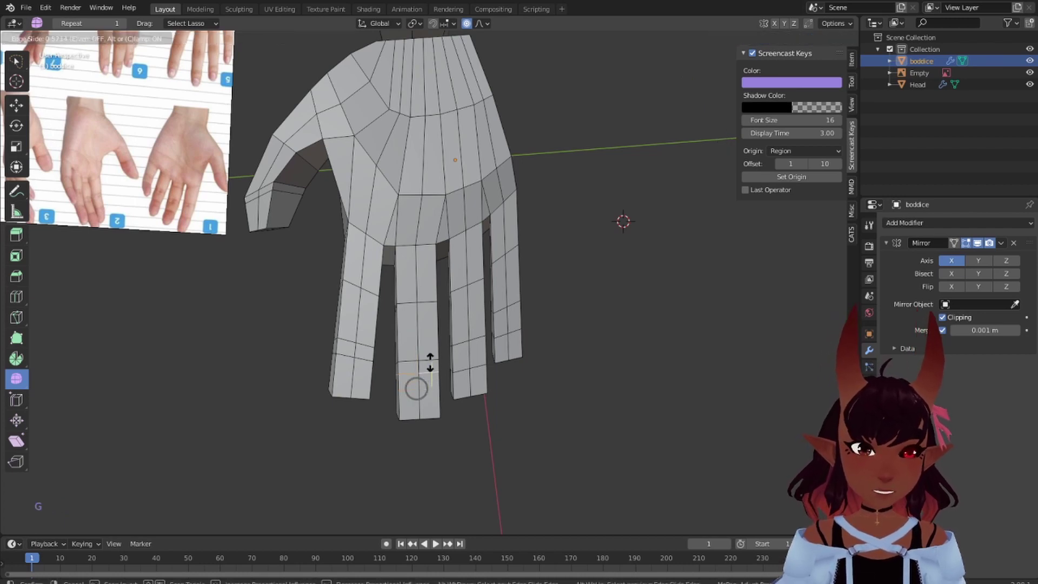
left_click(431, 362)
right_click(478, 370, "alt")
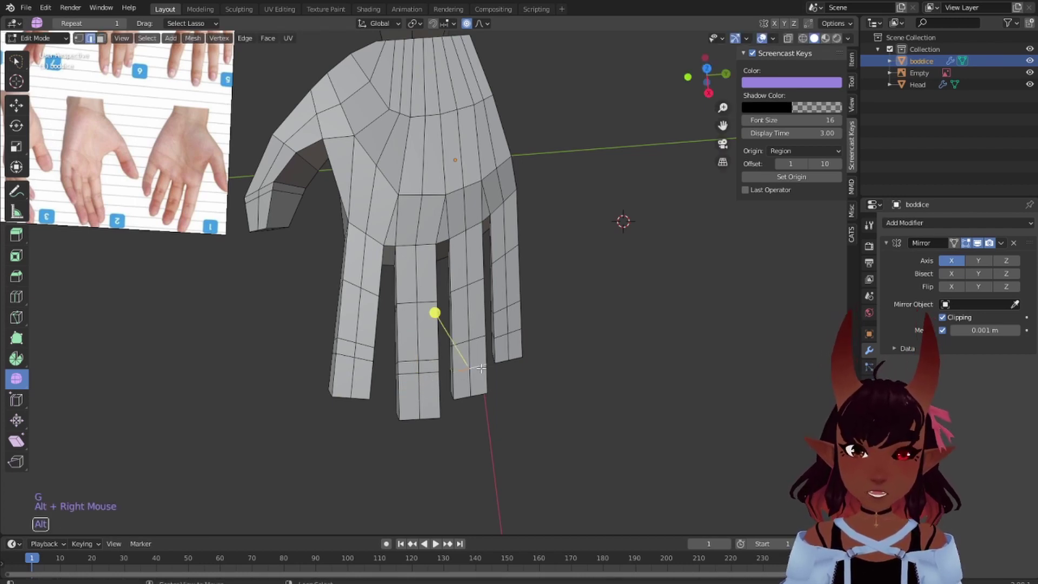
key("g")
key("g")
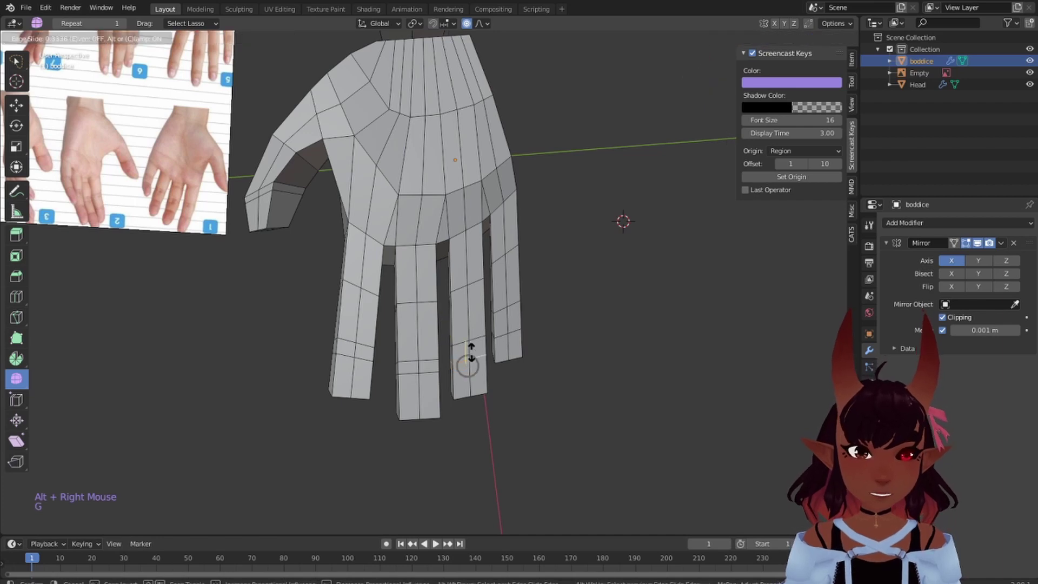
left_click(472, 354)
Slide the little finger's fingertip edge loop toward its last joint by a factor of about 0.268 and clear the selection
right_click(510, 332, "alt")
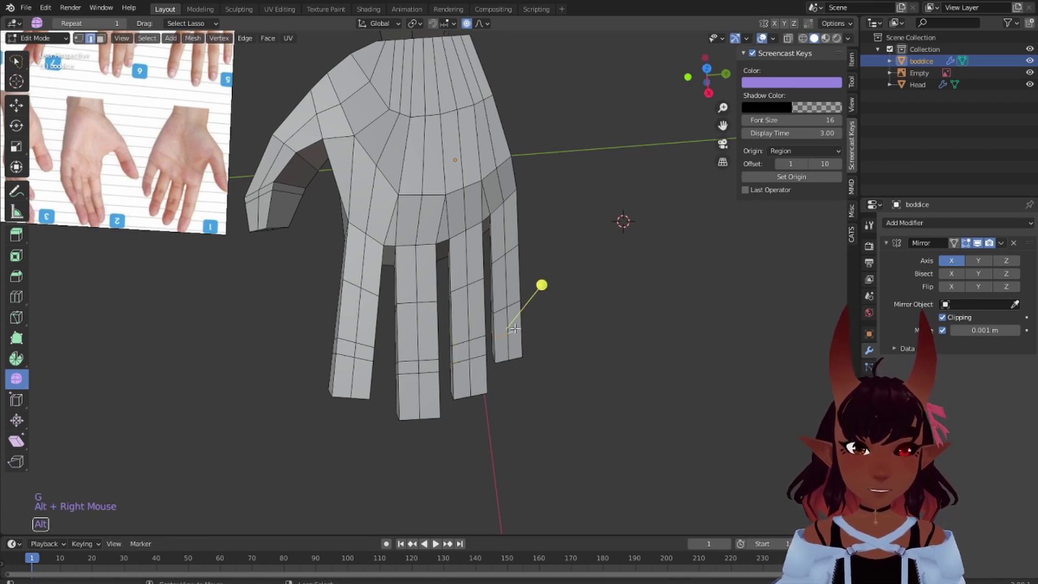
key("g")
key("g")
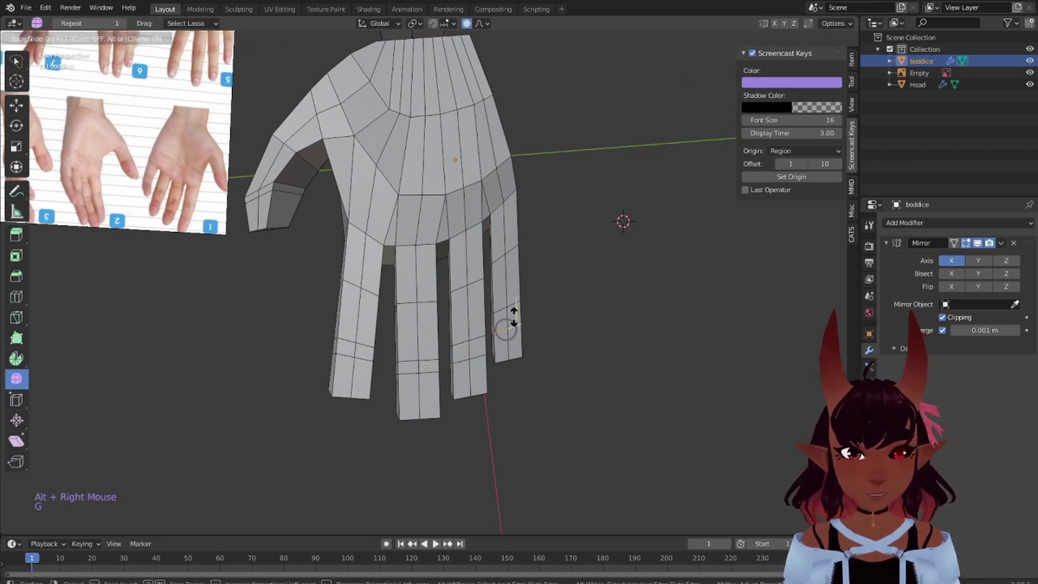
left_click(510, 324)
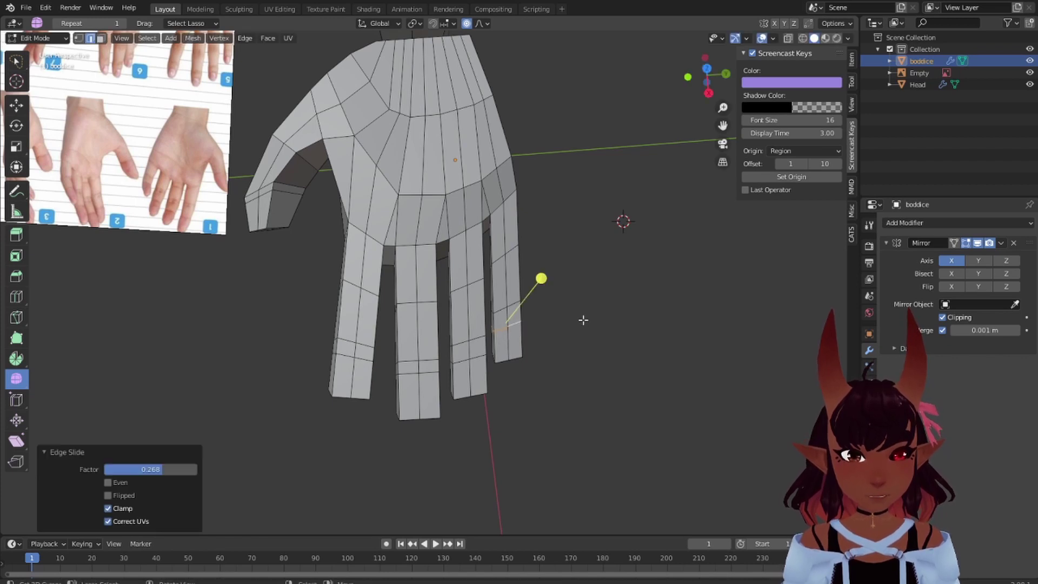
key("a")
key("a")
key("a")
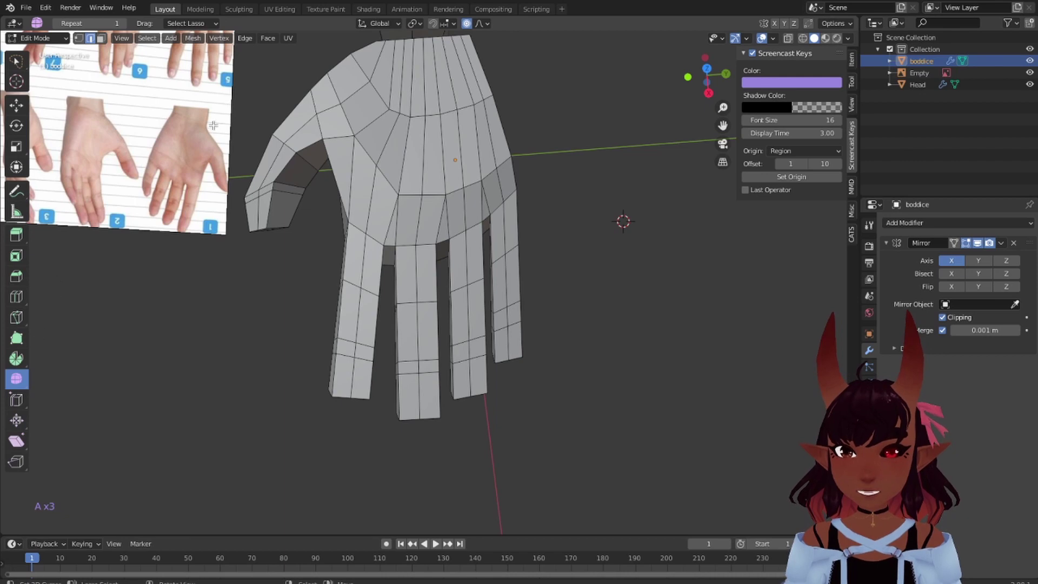
Inset the two nail-side end faces of the thumb and all four fingers with a thickness of about 0.0016 m
left_click(101, 38)
right_click(254, 214)
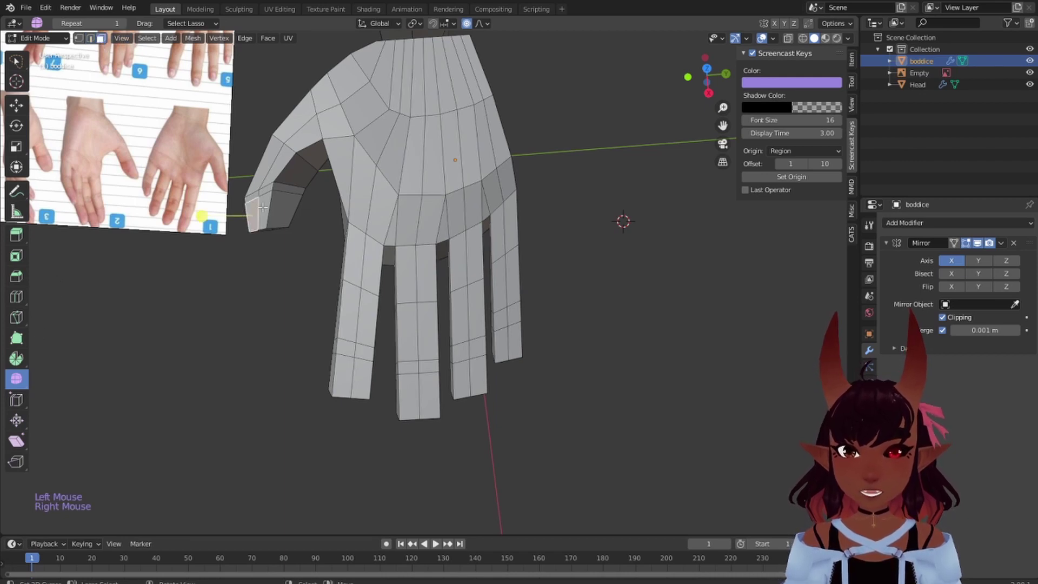
right_click(268, 202, "shift")
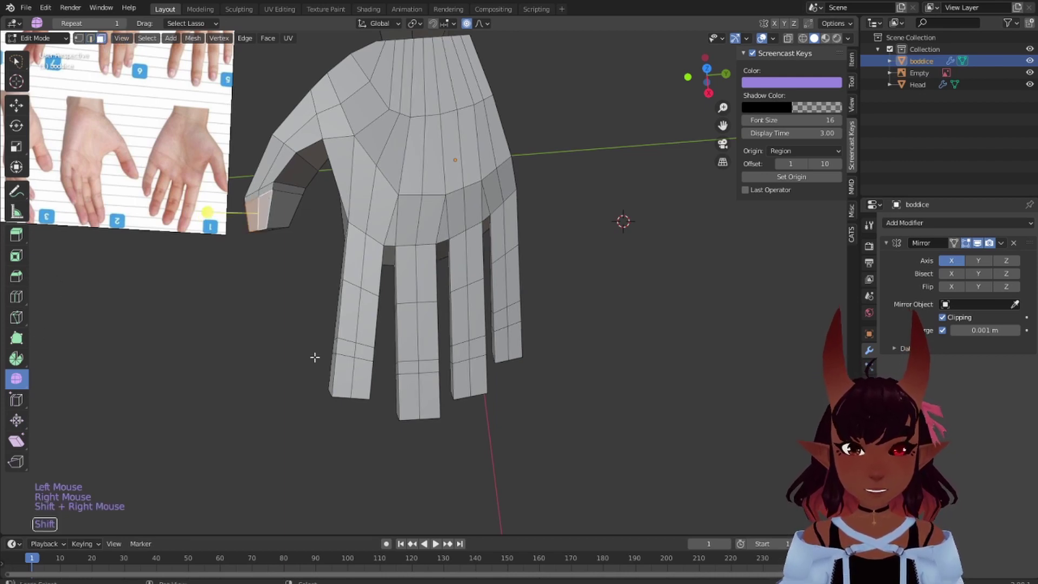
right_click(351, 370, "shift")
right_click(362, 378, "shift")
right_click(408, 398, "shift")
right_click(430, 397, "shift")
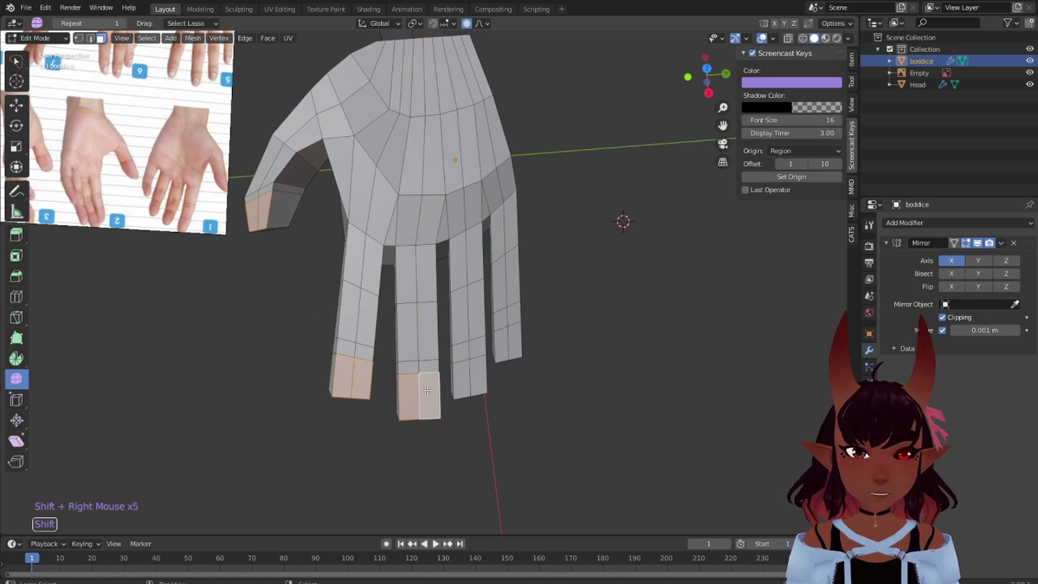
right_click(465, 374, "shift")
right_click(479, 376, "shift")
right_click(501, 346, "shift")
right_click(513, 335, "shift")
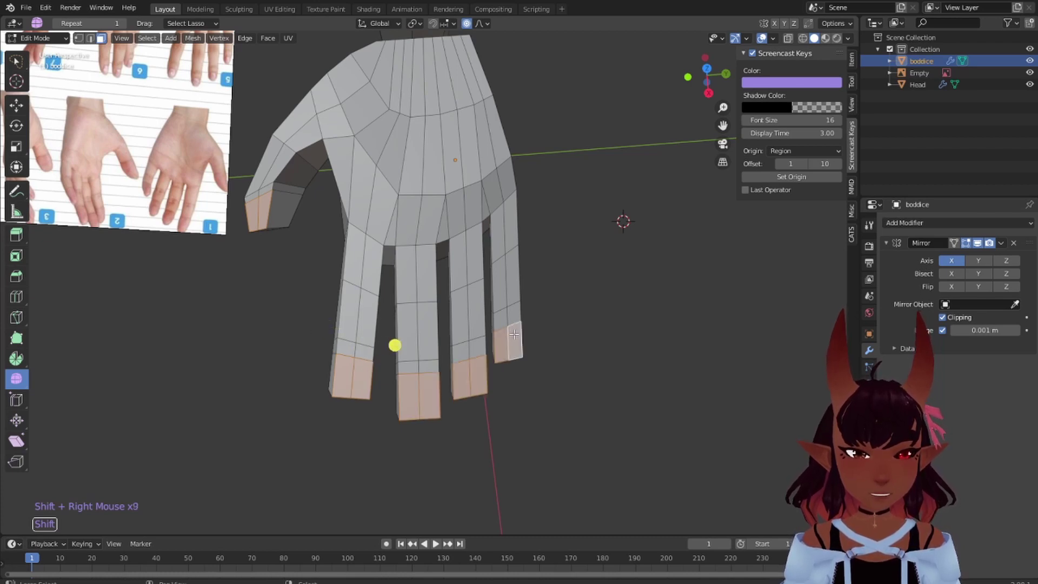
key("i")
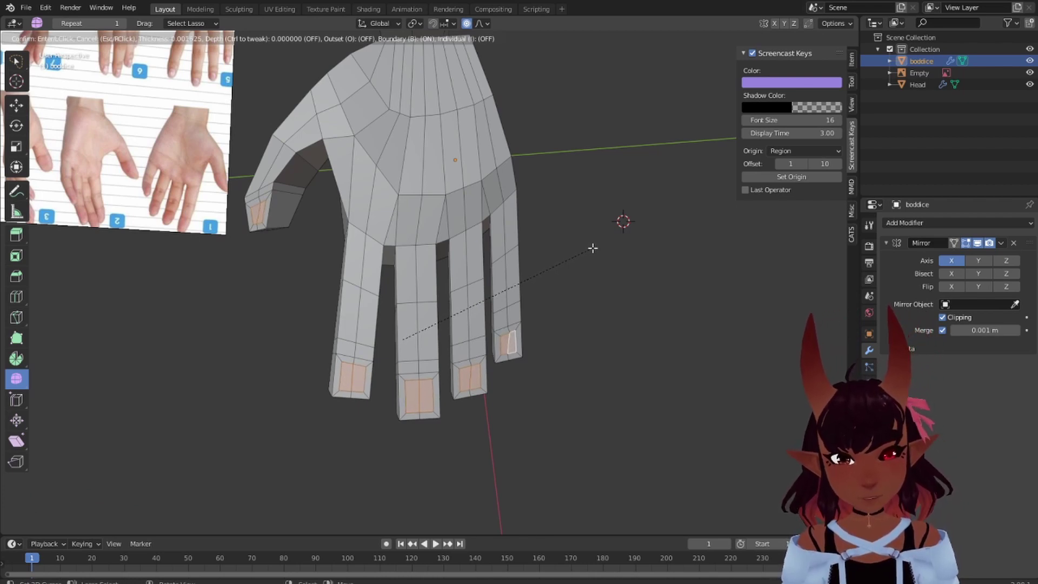
left_click(592, 247)
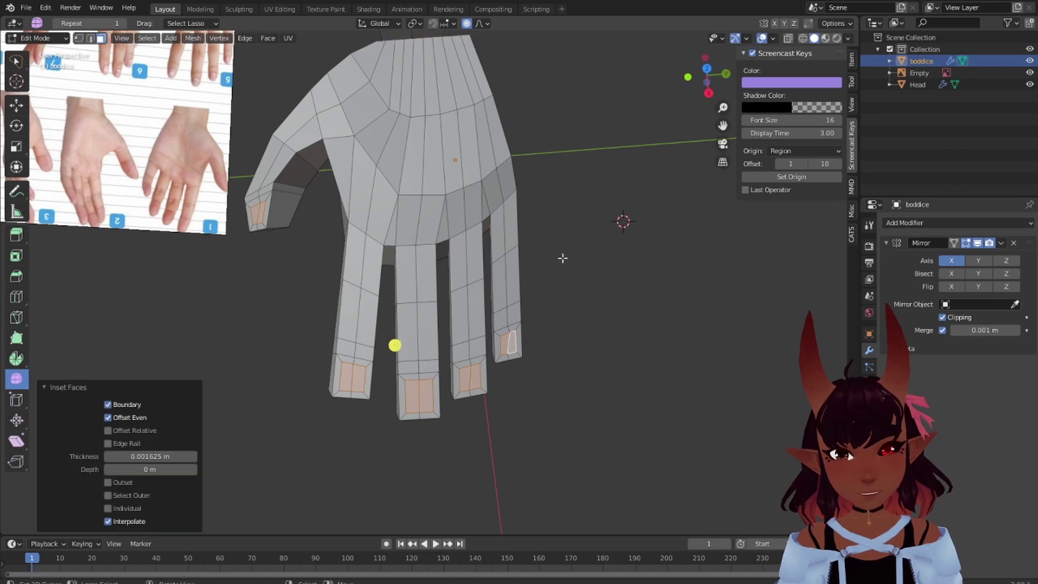
Clear the selection and select the two inset nail faces on each of the four fingers, leaving out the thumb
middle_click_drag(292, 278, 541, 227)
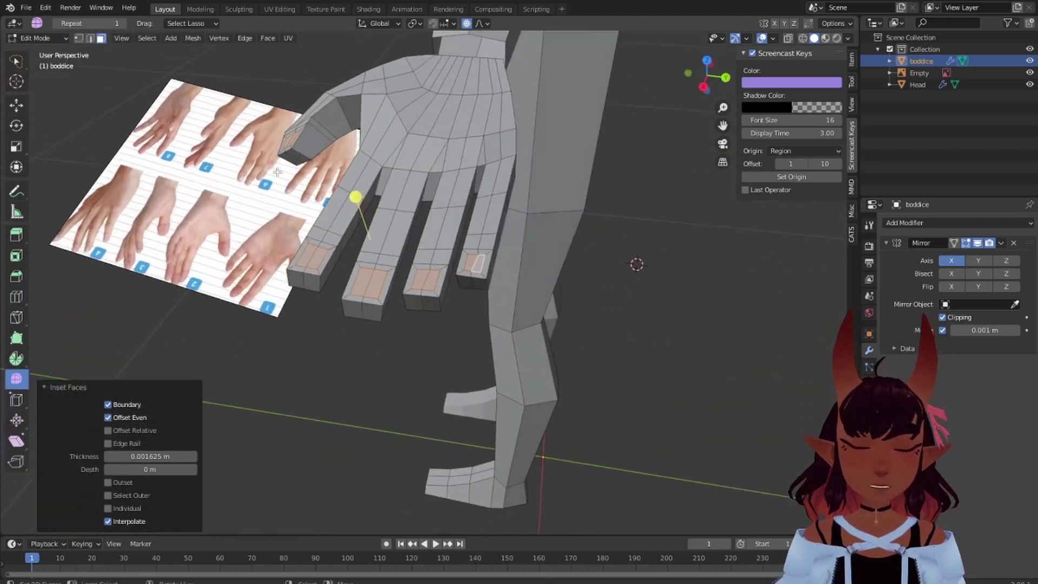
key("a")
key("a")
key("a")
scroll(264, 172, "up", 2)
middle_click_drag(300, 209, 249, 237)
right_click(253, 238)
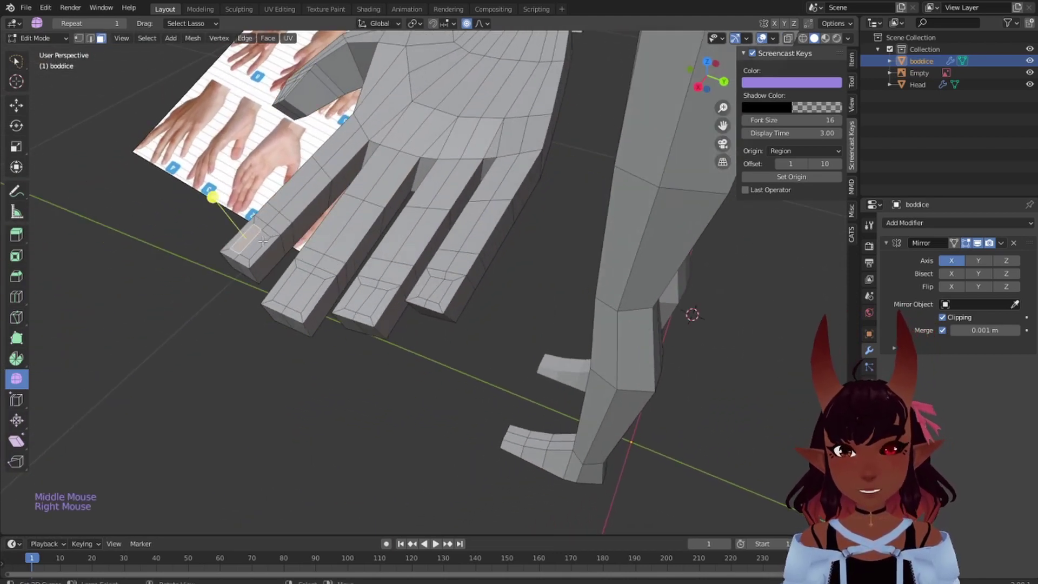
right_click(248, 244, "shift")
right_click(296, 295, "shift")
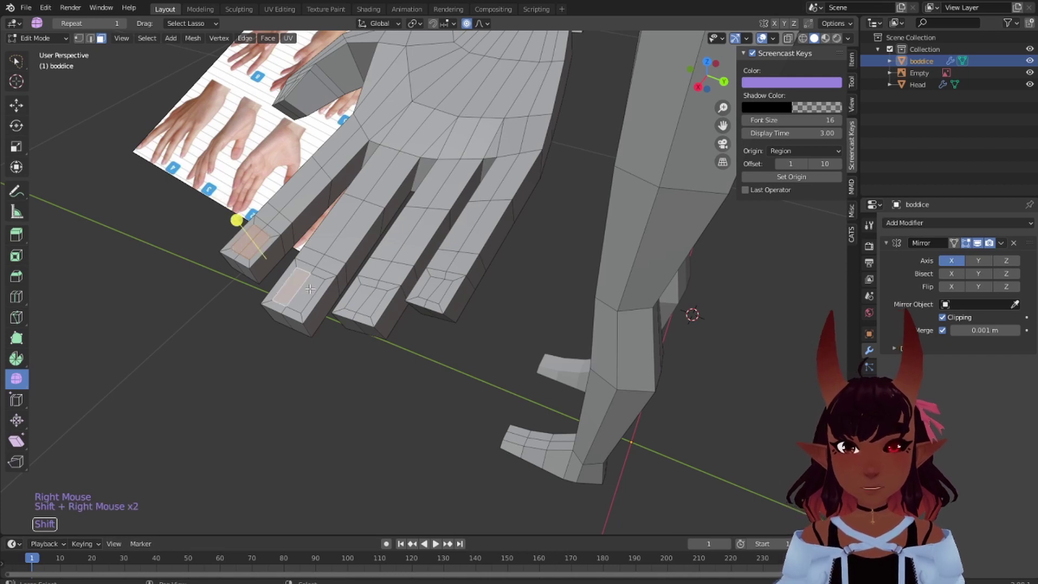
right_click(312, 291, "shift")
right_click(363, 300, "shift")
right_click(381, 296, "shift")
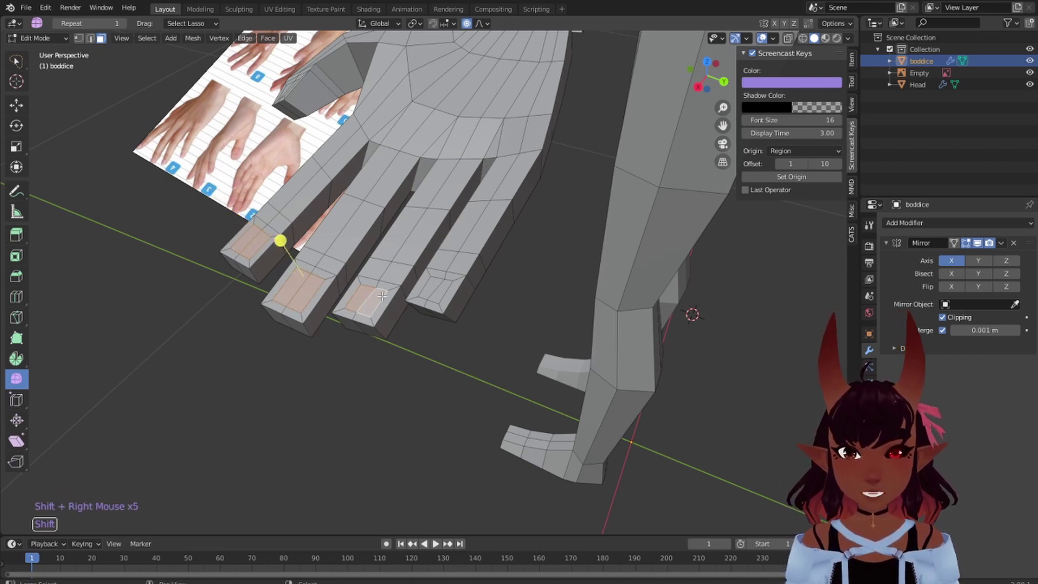
right_click(431, 288, "shift")
right_click(445, 289, "shift")
scroll(333, 235, "up", 1)
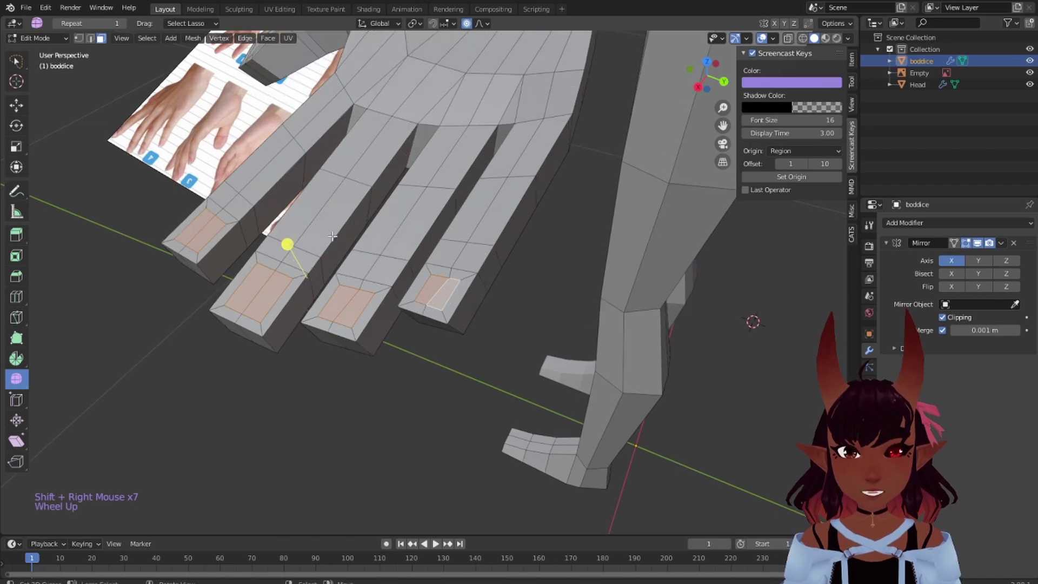
Extrude the four fingers' selected nail faces inward along their normals by about 0.00023 m
middle_click_drag(332, 236, 309, 222)
middle_click_drag(309, 168, 308, 210, "shift")
scroll(349, 234, "up", 1)
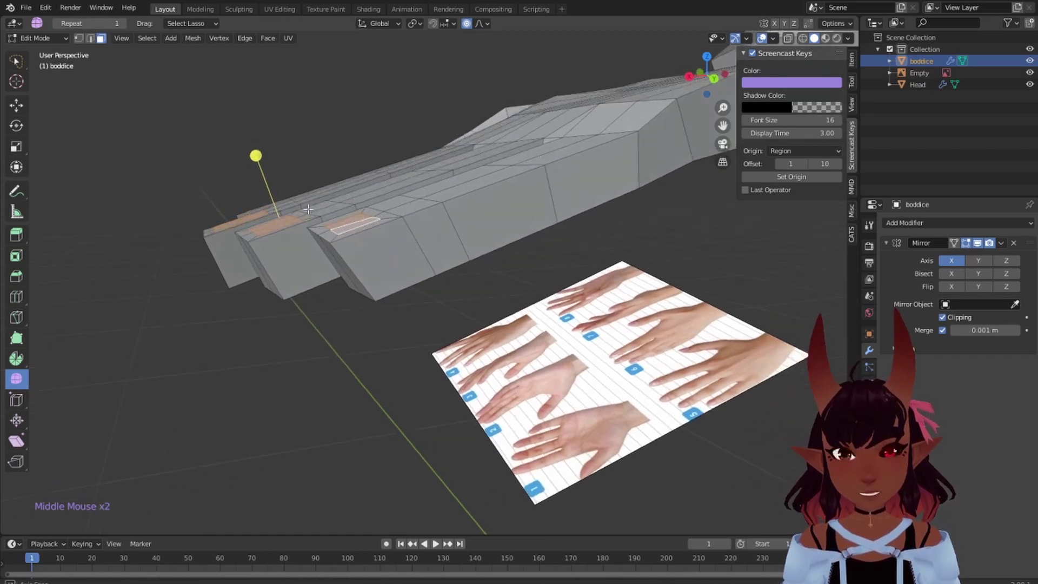
key("e")
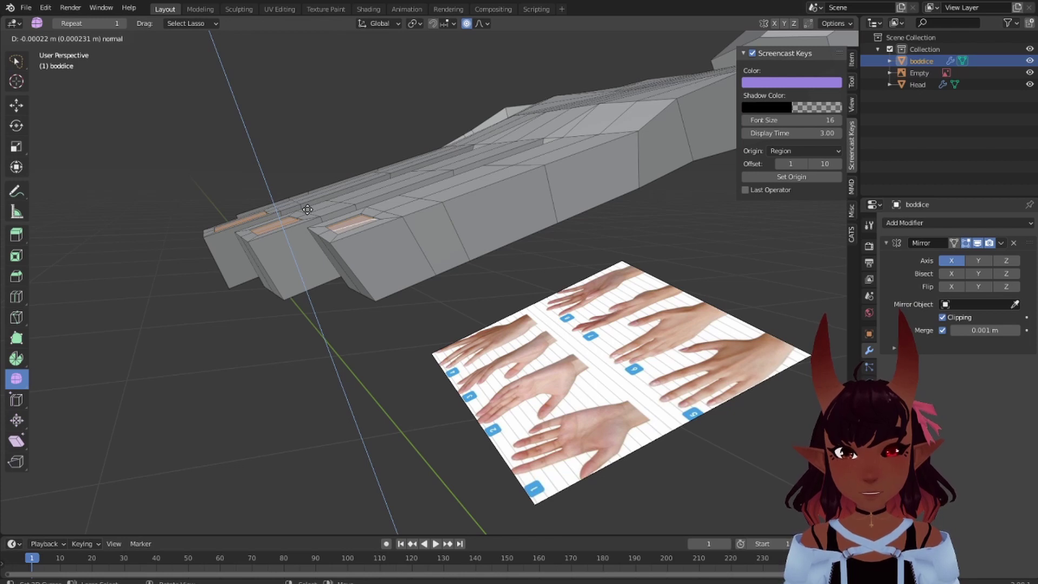
left_click(307, 210)
middle_click_drag(373, 211, 395, 236)
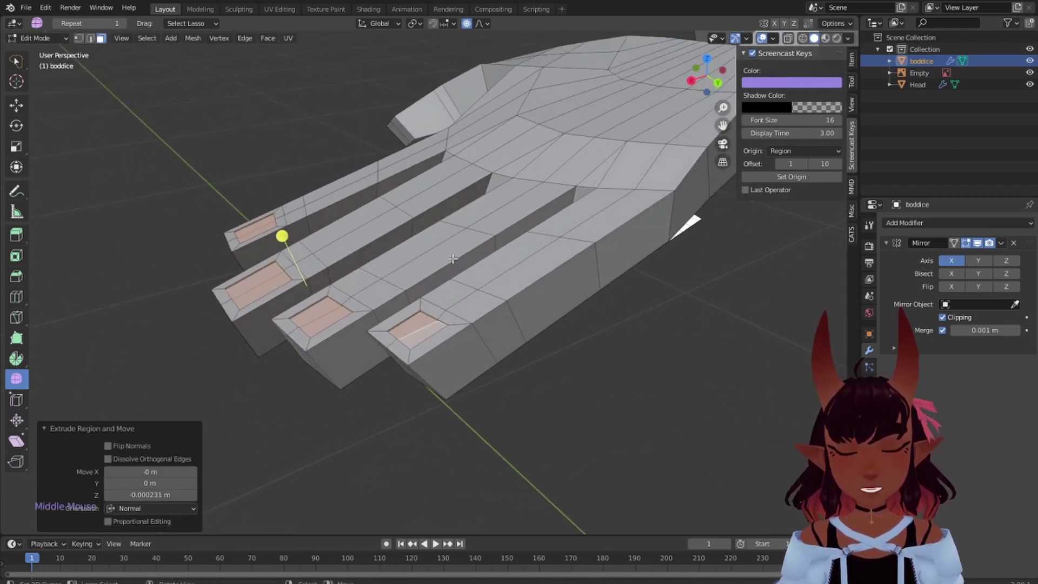
Try to scale the recessed nail faces, then shrink them inward by about 0.00096 m and undo it
key("s")
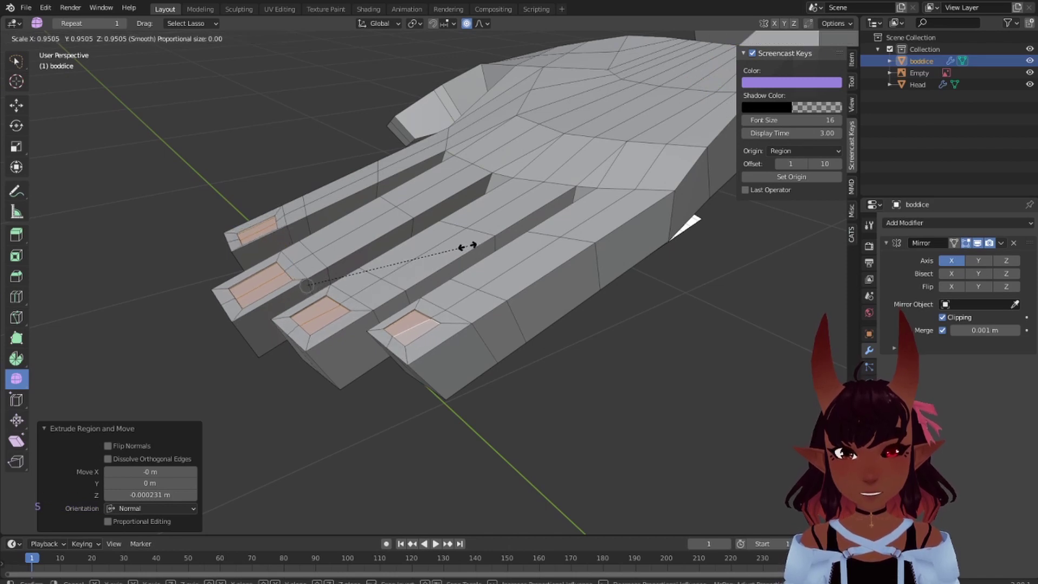
left_click(466, 246)
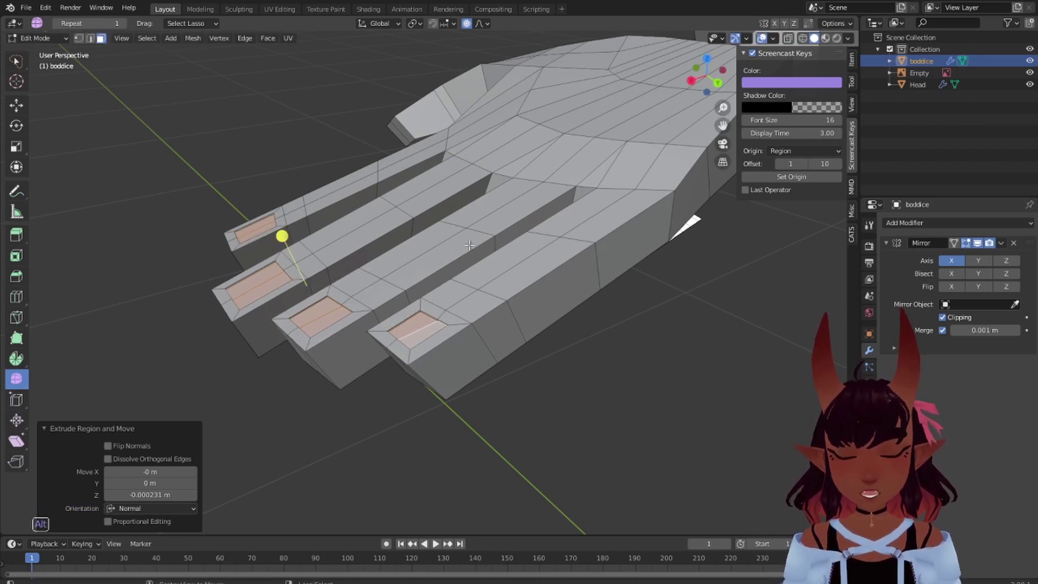
key("alt+s")
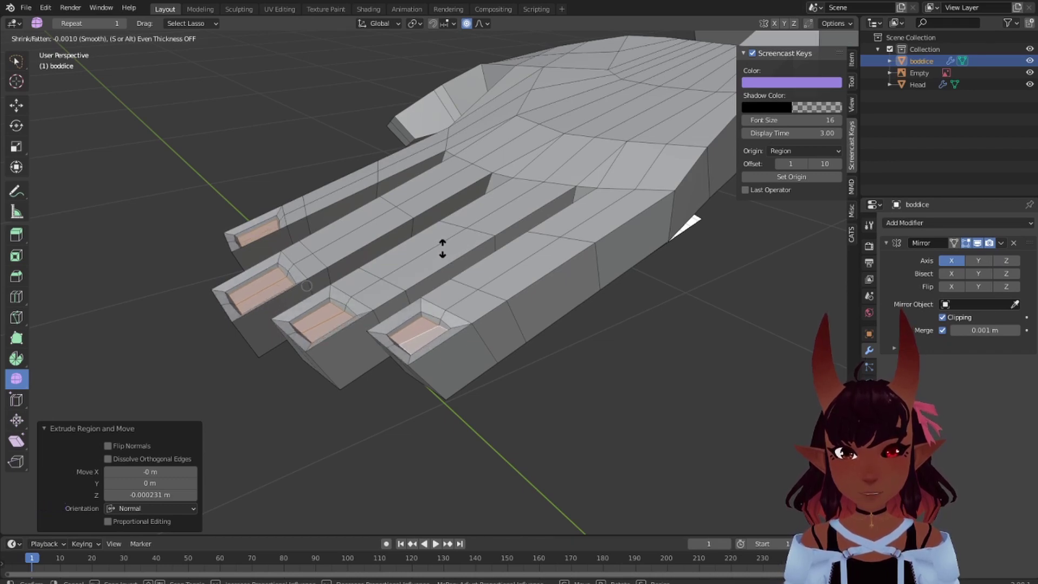
left_click(442, 247)
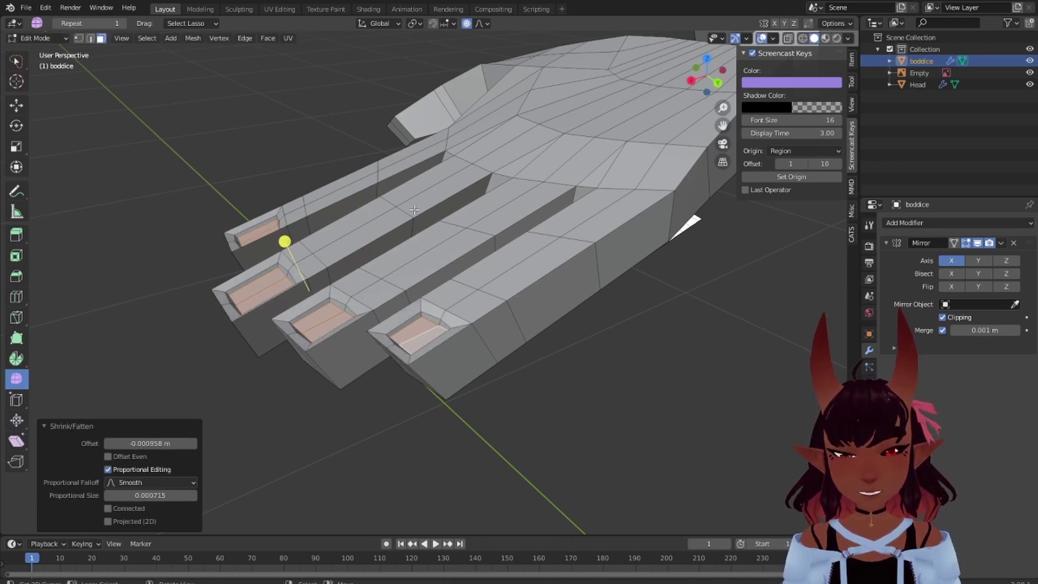
key("ctrl+z")
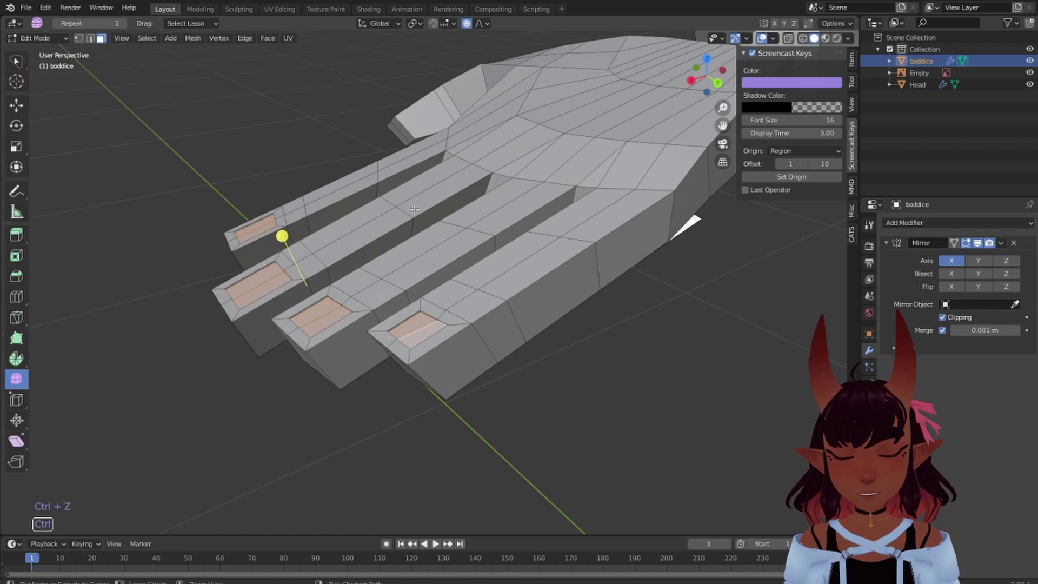
Turn off proportional editing
left_click(463, 24)
key("alt+s")
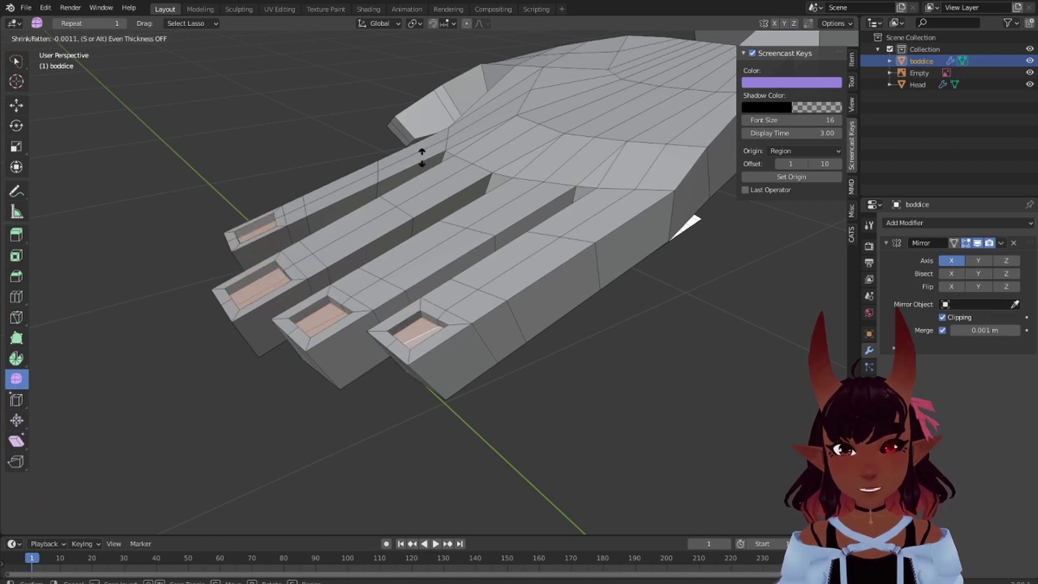
key("Escape")
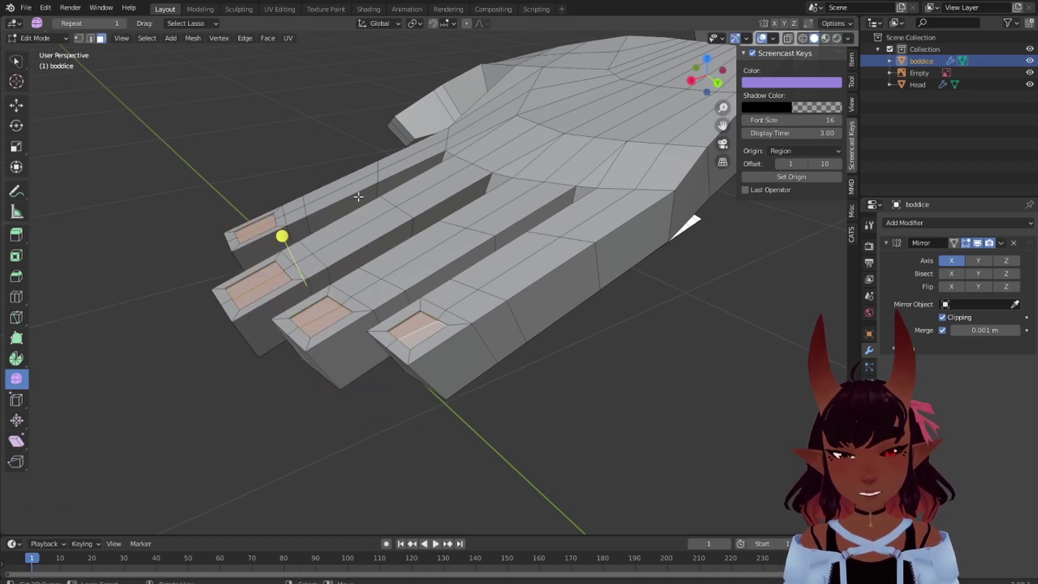
key("alt+s")
key("Escape")
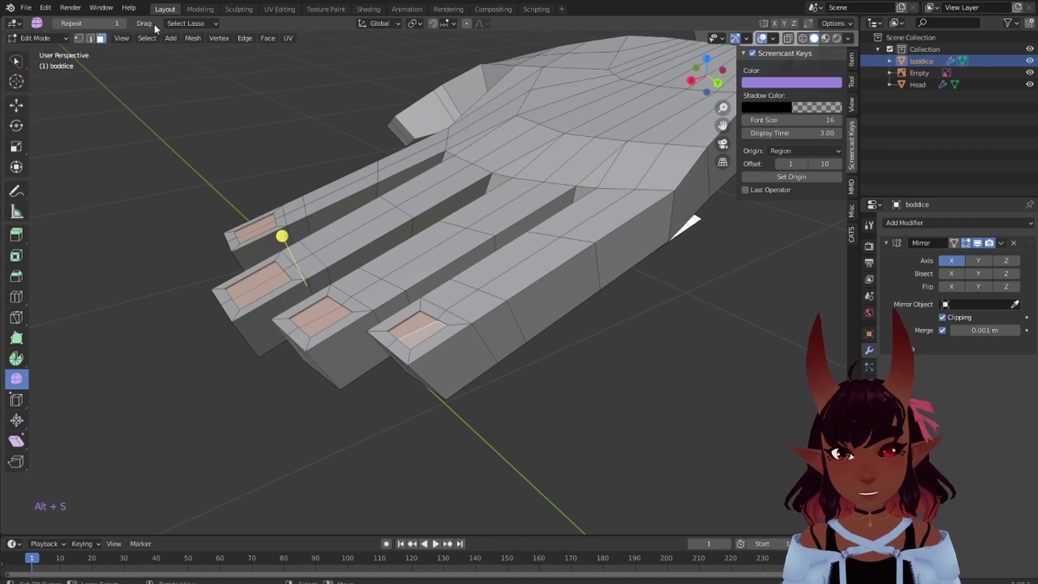
Switch to vertex selection and fatten the recessed nail geometry outward along its normals by about 0.00048 m
left_click(79, 38)
key("alt+s")
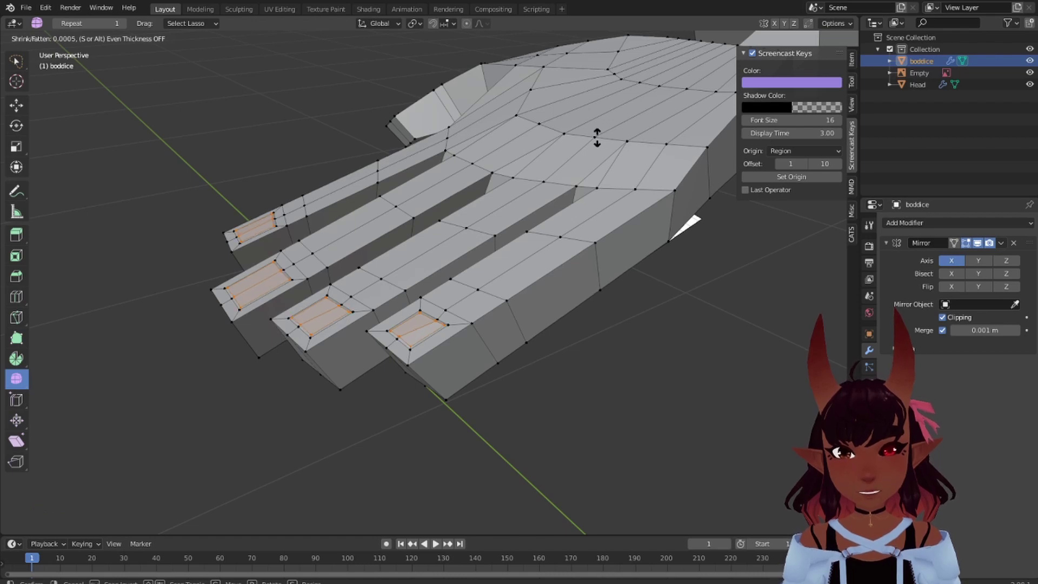
left_click(597, 138)
Extrude the four fingers' nail faces outward along their normals by about 0.00047 m
middle_click_drag(280, 232, 396, 166)
key("e")
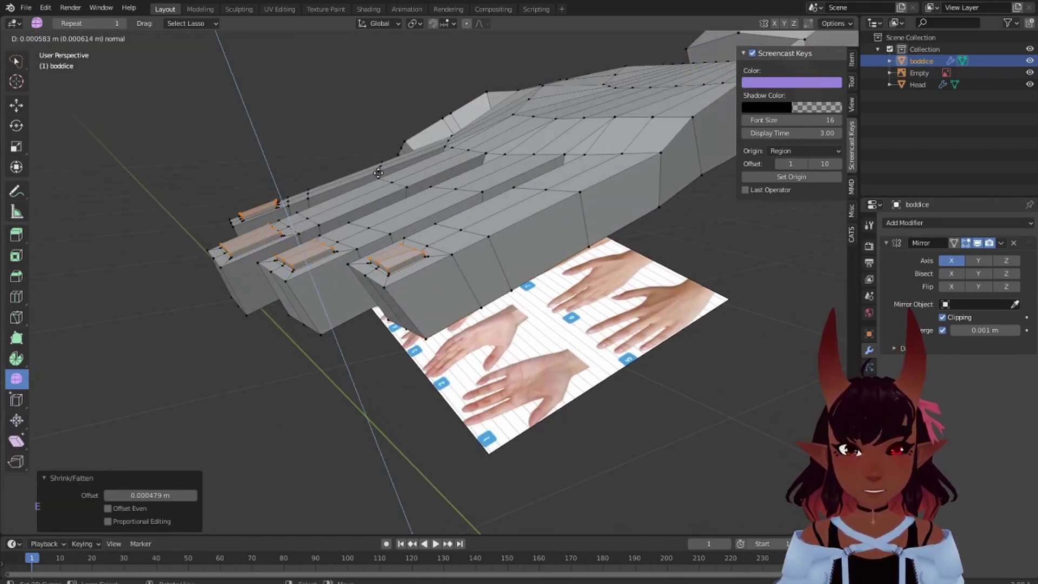
left_click(379, 174)
Select the upper tip-edge vertices of the raised nails on all four fingers
scroll(374, 204, "up", 2)
middle_click_drag(374, 200, 359, 234)
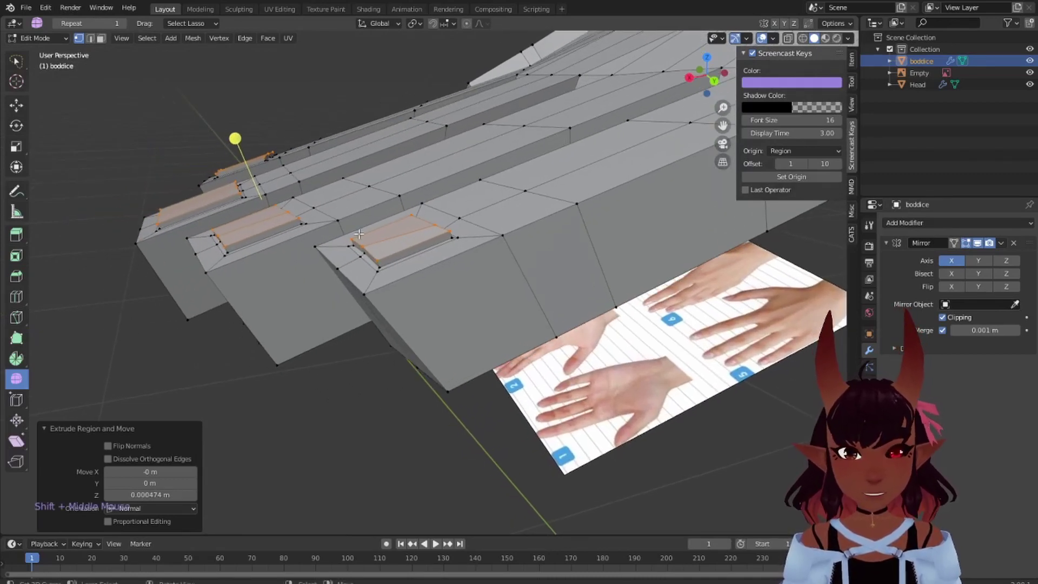
right_click(353, 239)
right_click(363, 247, "shift")
right_click(377, 261, "shift")
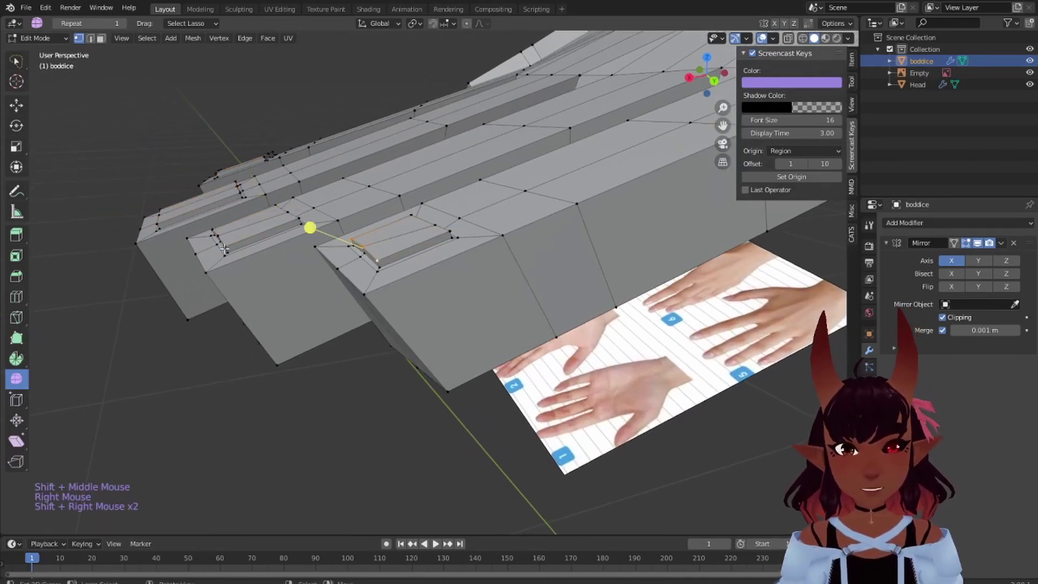
right_click(216, 234, "shift")
right_click(220, 239, "shift")
right_click(225, 248, "shift")
middle_click_drag(225, 248, 320, 245)
right_click(345, 299, "shift")
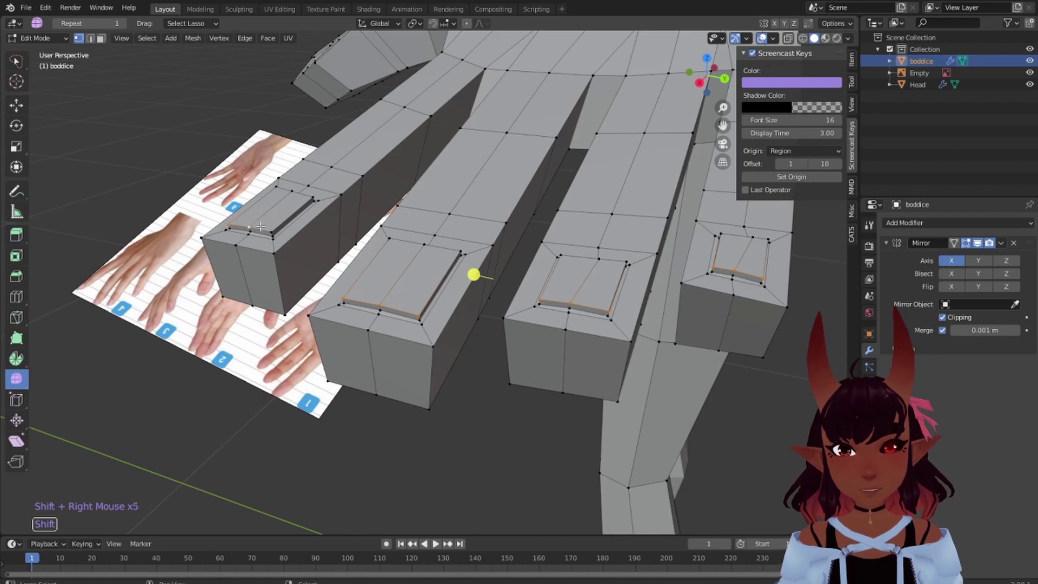
middle_click_drag(509, 196, 450, 265)
key("KP_1")
scroll(447, 218, "up", 2)
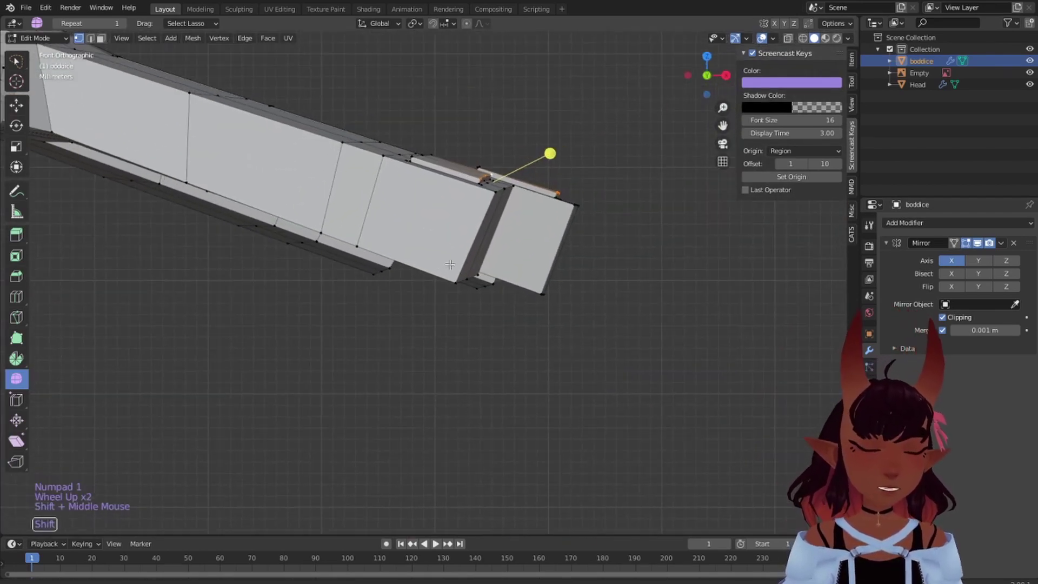
middle_click_drag(580, 207, 478, 219)
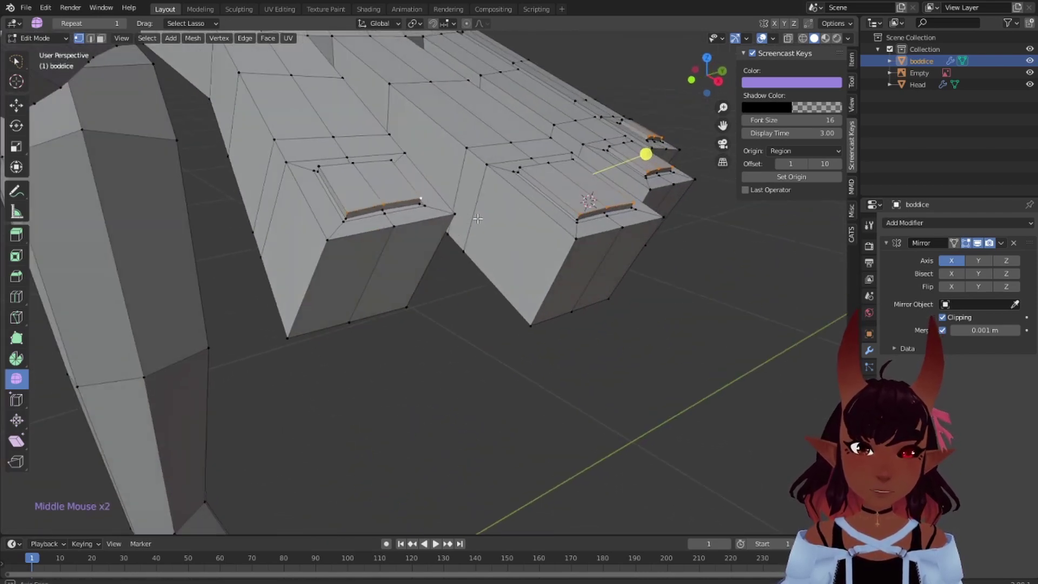
Switch to face selection and select the two thin front side faces at the tip of each finger's raised nail
left_click(100, 38)
right_click(361, 213)
right_click(411, 205, "shift")
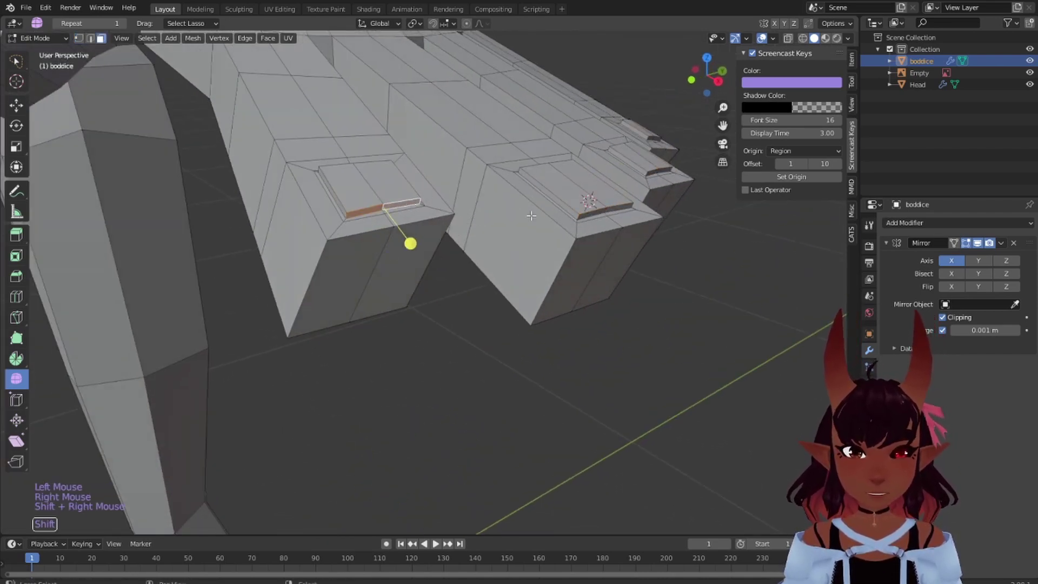
right_click(594, 214, "shift")
right_click(617, 209, "shift")
middle_click_drag(616, 210, 481, 209)
right_click(469, 231, "shift")
right_click(506, 232, "shift")
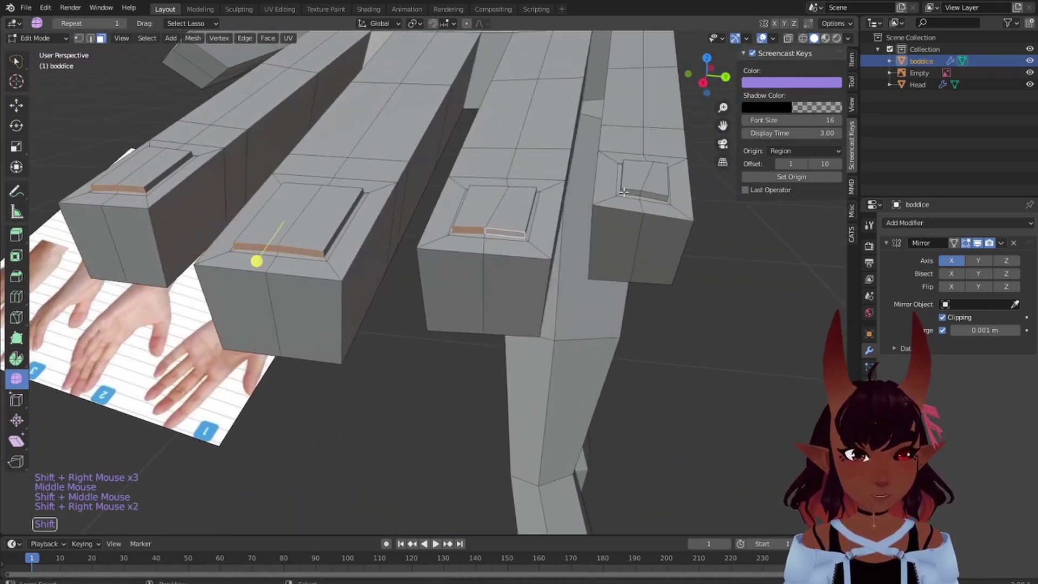
right_click(629, 193, "shift")
right_click(640, 192, "shift")
Move the nails' front faces about 0.0024 m along the global X axis so the nails extend past the fingertips
middle_click_drag(641, 192, 601, 271)
key("KP_1")
scroll(607, 214, "down", 2)
key("g")
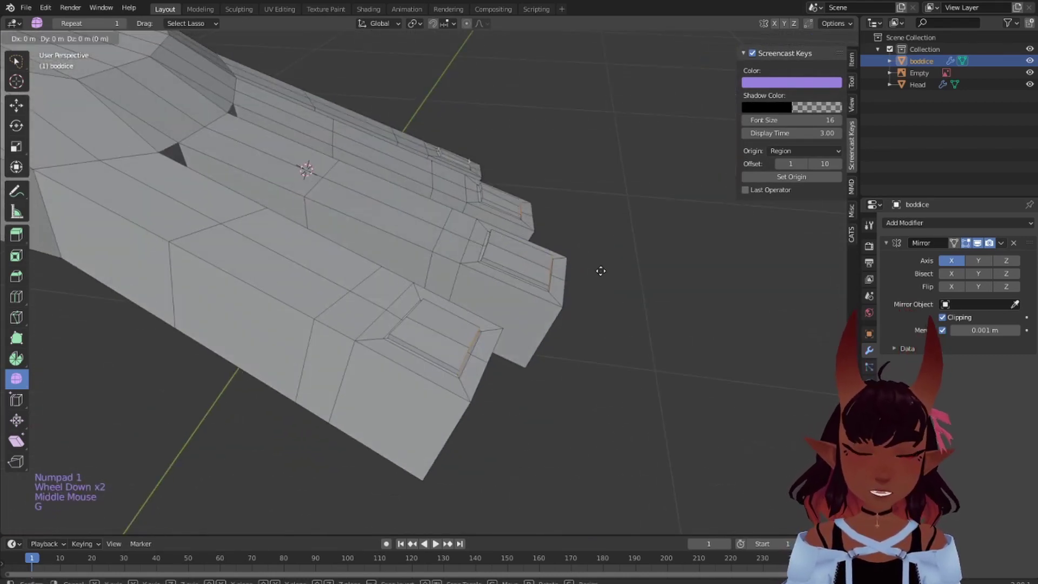
key("x")
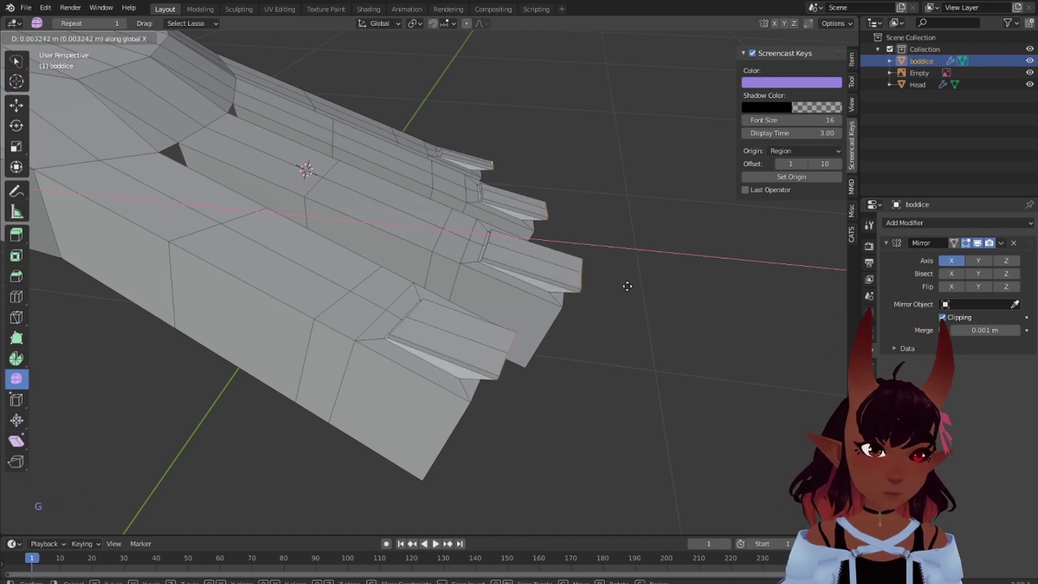
left_click(621, 282)
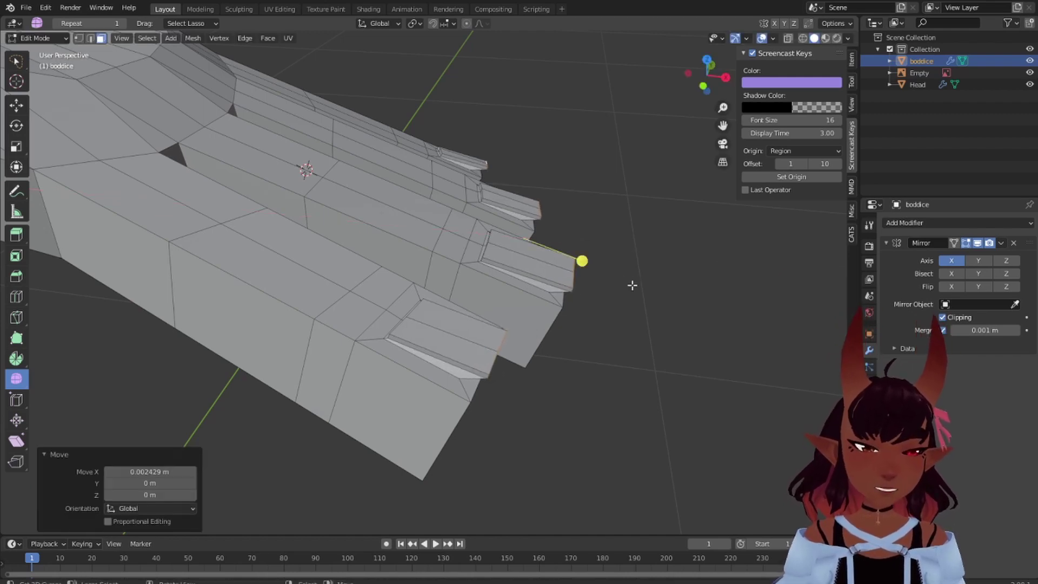
Lower the nails' front faces about 0.0008 m along the global Z axis in front view
middle_click_drag(633, 285, 596, 276)
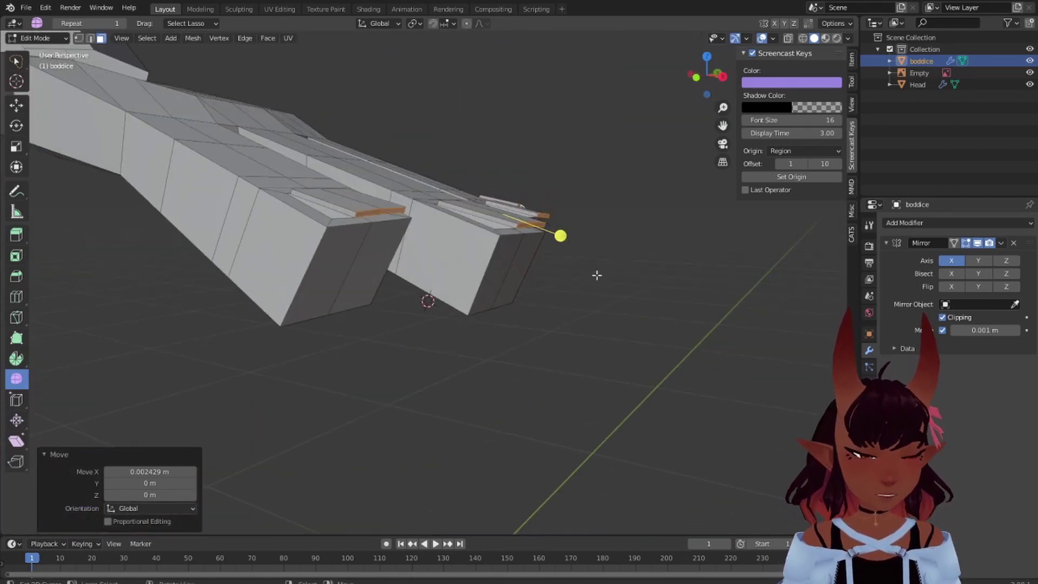
key("KP_1")
scroll(507, 150, "up", 2)
middle_click_drag(507, 149, 365, 203, "shift")
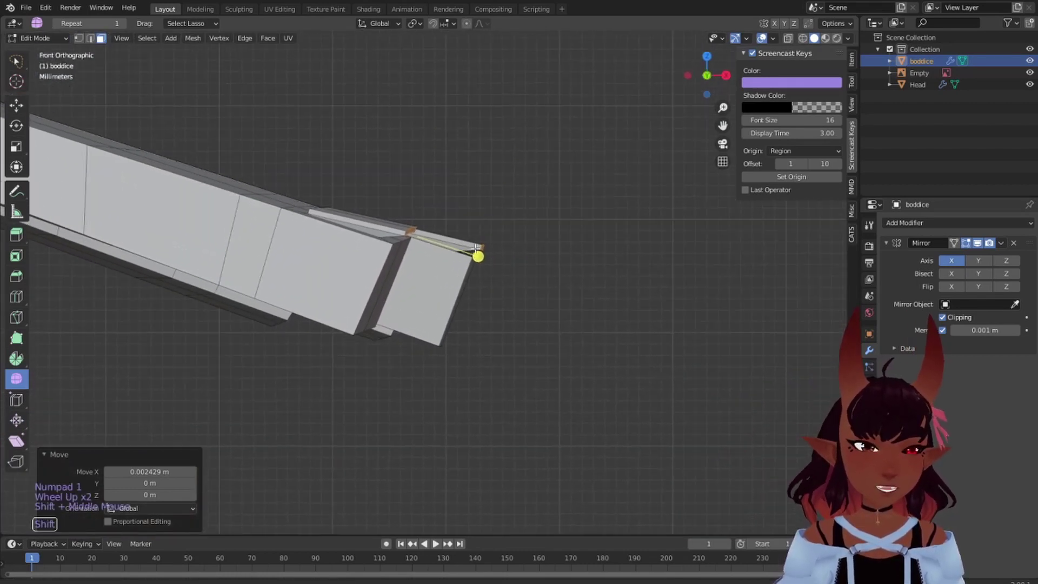
scroll(526, 217, "up", 1)
key("g")
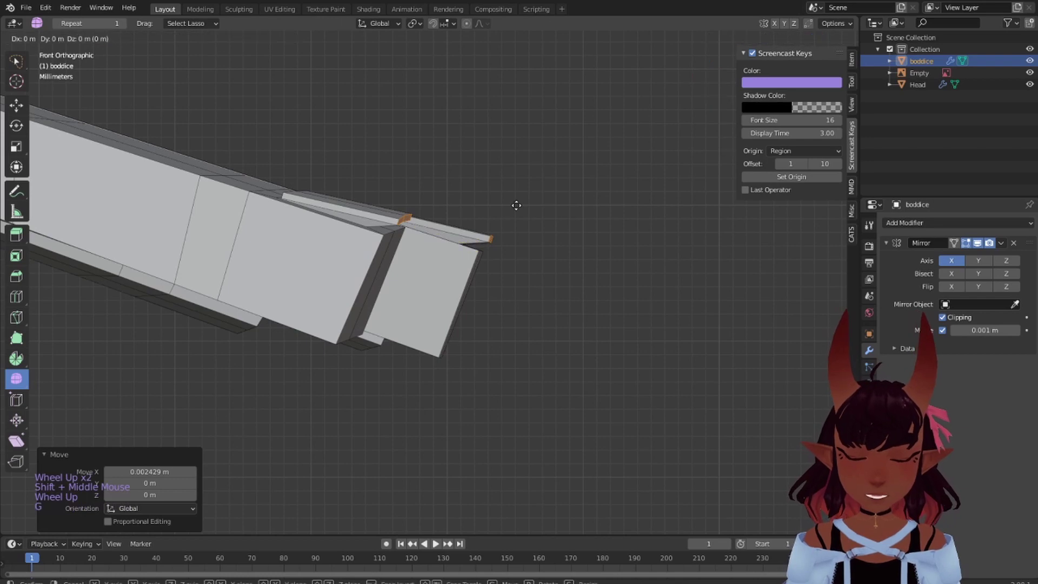
key("z")
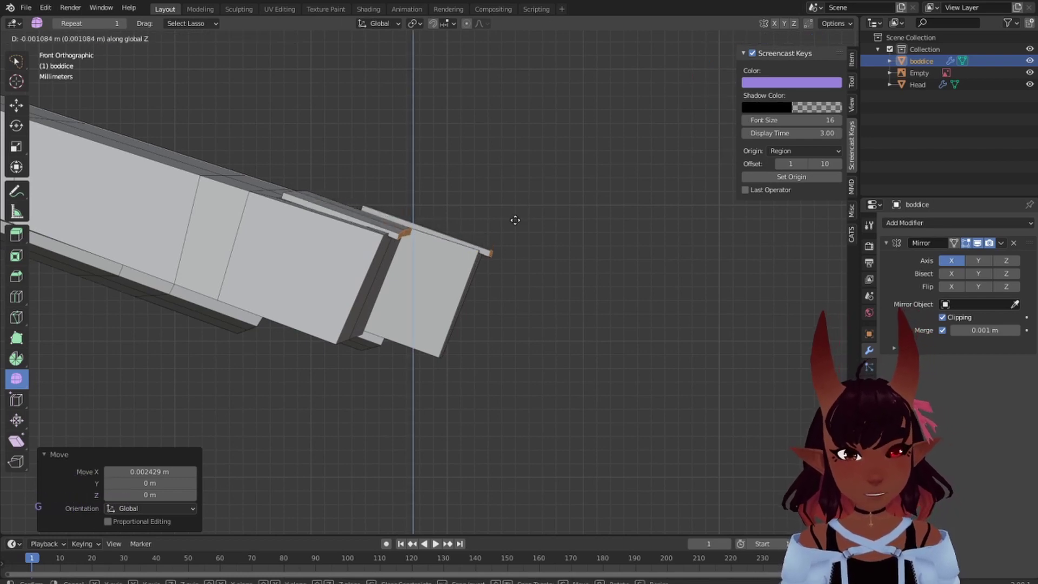
left_click(516, 216)
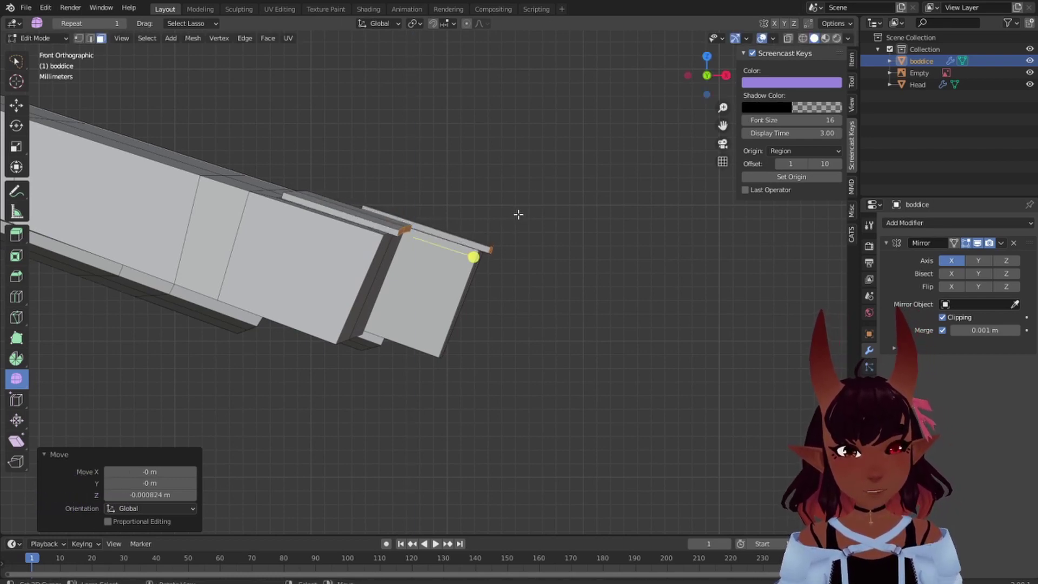
Switch to vertex selection with X-ray and deselect the middle tip vertices of all four nails, keeping only the corner vertices
middle_click_drag(517, 213, 319, 165)
scroll(309, 202, "down", 2)
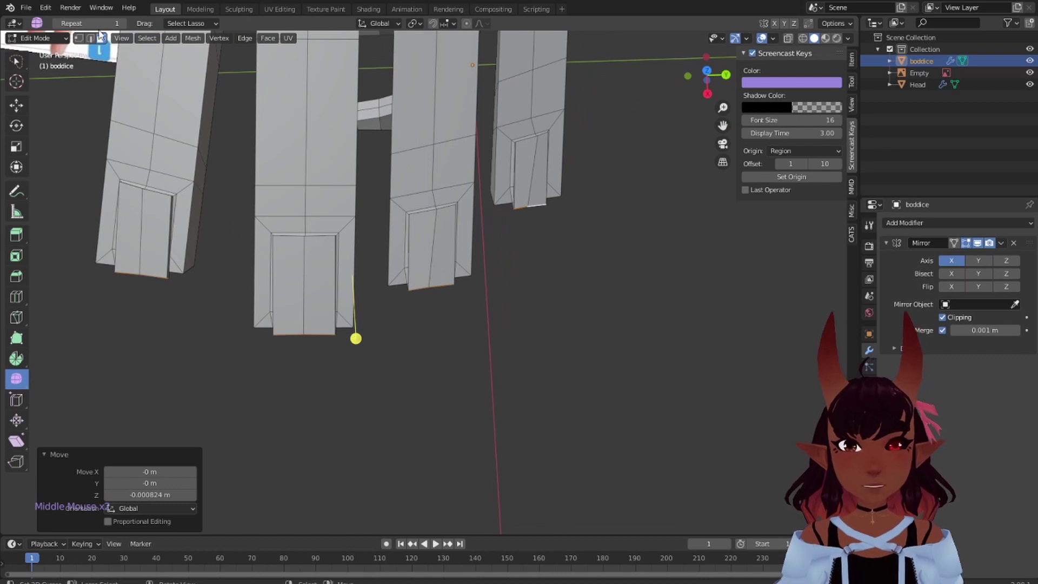
left_click(79, 38)
middle_click_drag(135, 227, 161, 304)
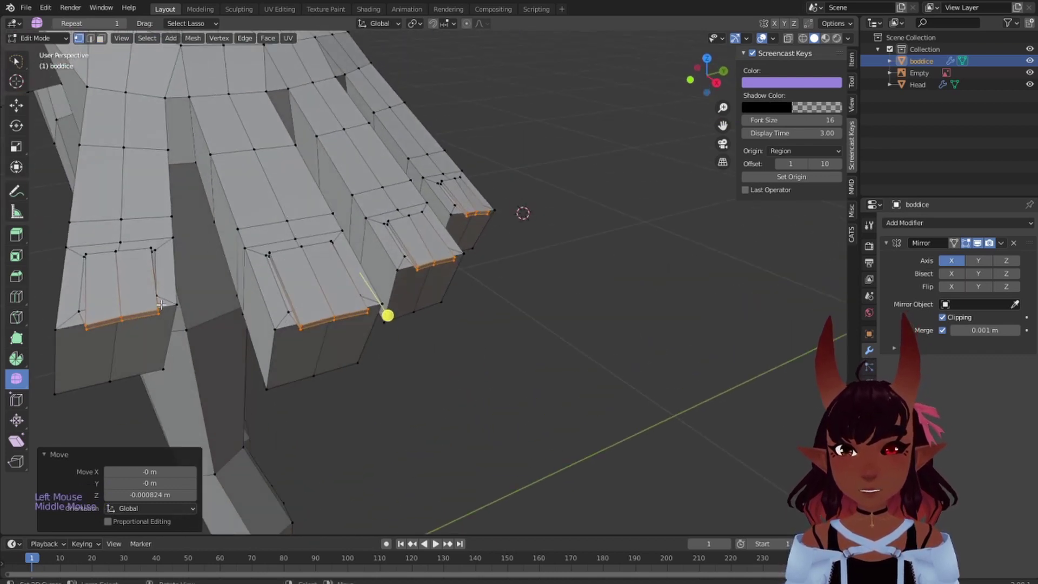
left_click(787, 39)
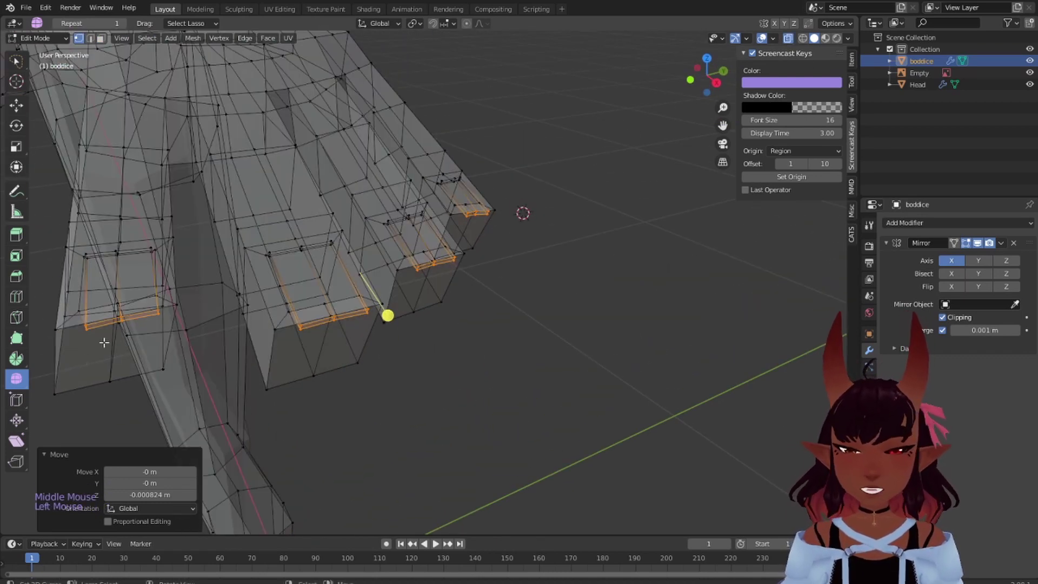
mouse_move(130, 285)
left_mouse_down("shift")
mouse_move(111, 320)
mouse_move(131, 261)
mouse_move(96, 312)
mouse_move(127, 324)
left_mouse_up("shift")
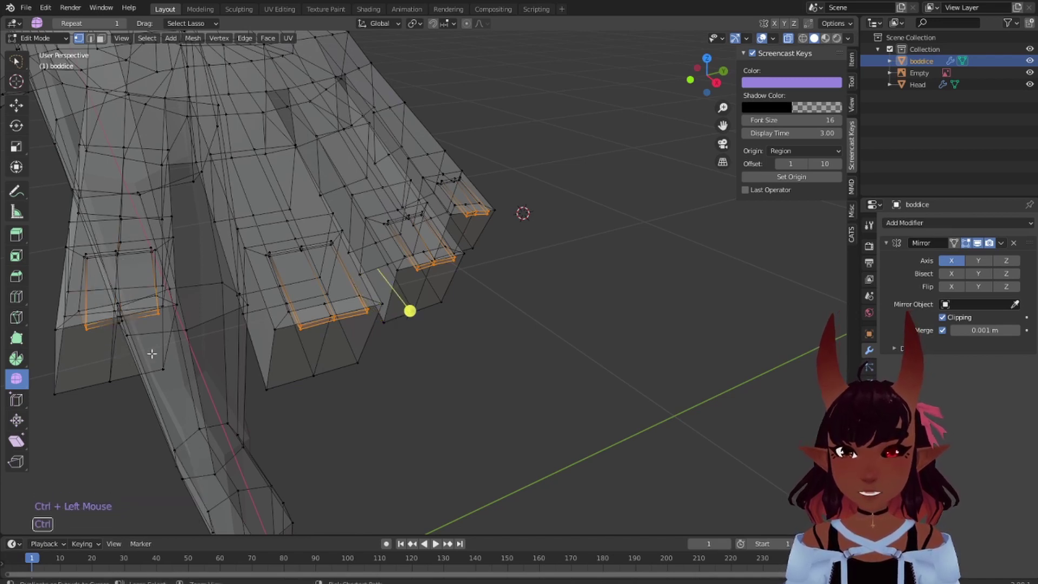
mouse_move(331, 288)
left_mouse_down("ctrl")
mouse_move(352, 341)
mouse_move(361, 324)
left_mouse_up("ctrl")
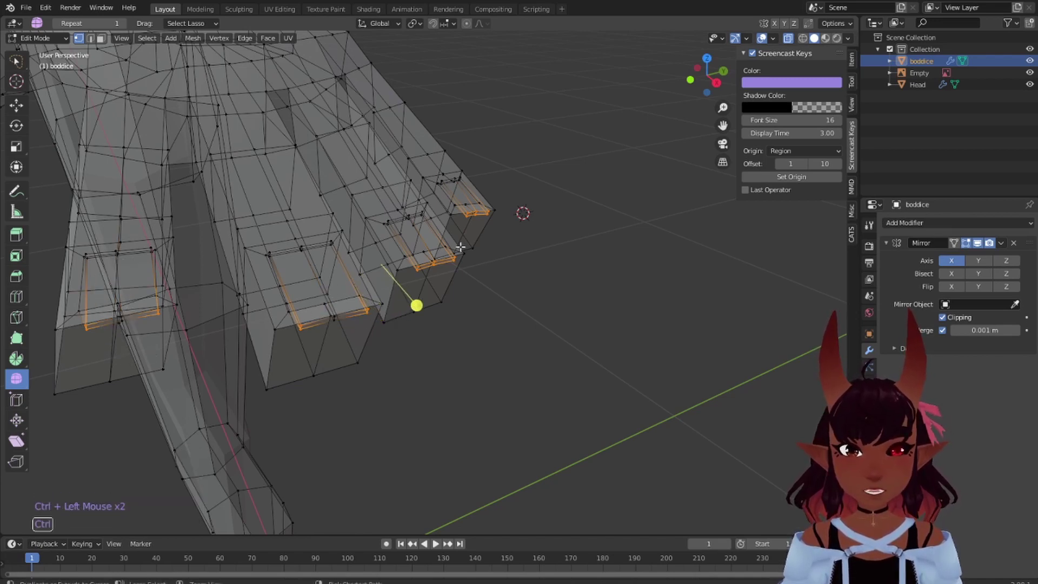
left_click_drag(424, 264, 433, 271, "ctrl")
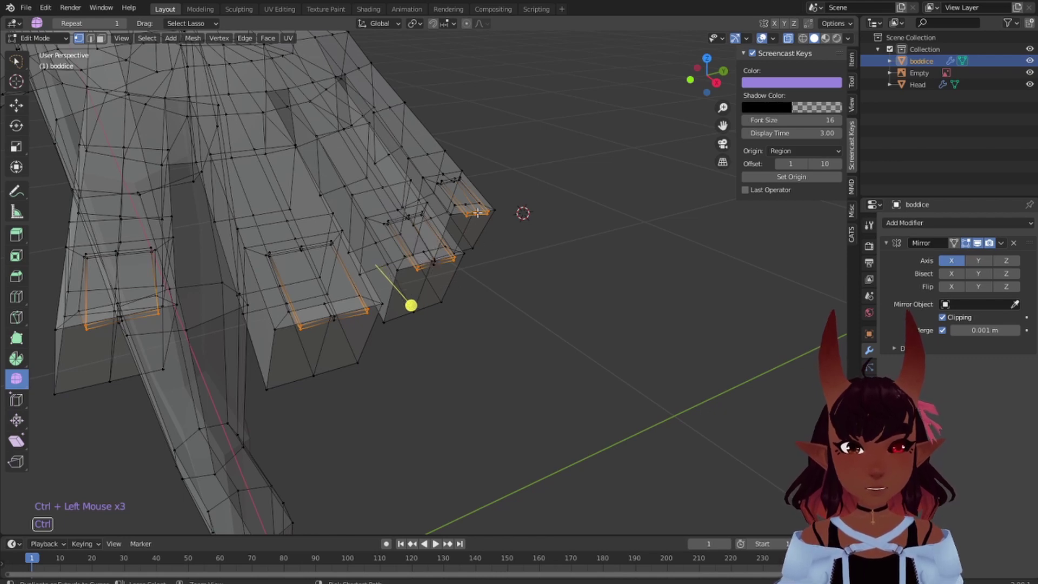
middle_click_drag(542, 246, 506, 302)
left_click_drag(523, 185, 519, 218, "ctrl")
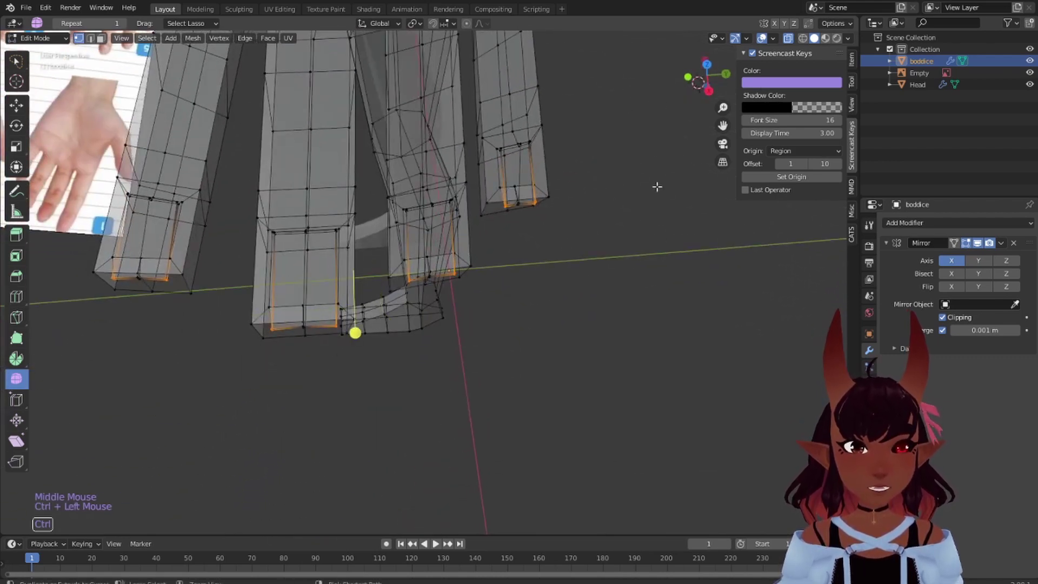
Turn off X-ray and edge-slide the nail tips' corner vertices back by a factor of about 0.089, then deselect everything
left_click(788, 38)
key("g")
key("g")
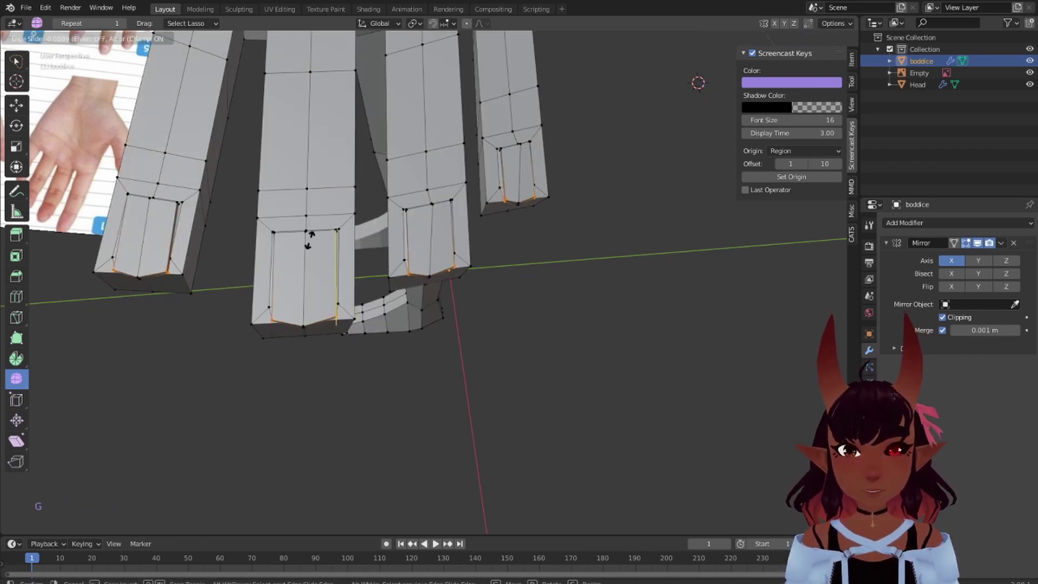
left_click(310, 238)
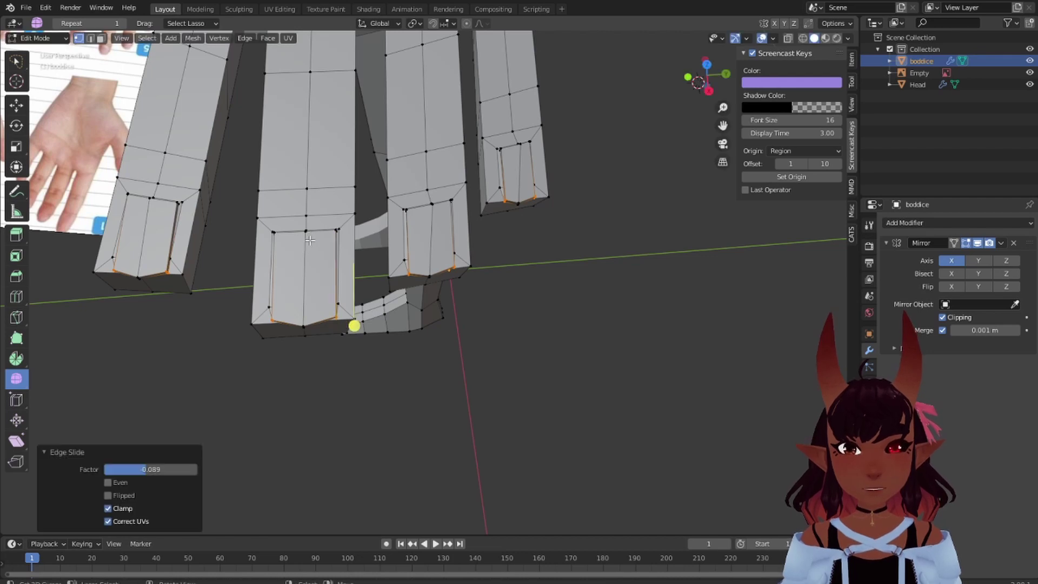
scroll(387, 334, "down", 7)
key("a")
key("a")
key("a")
Select the four outer corner vertices of the flat front end on each of the four fingers
middle_click_drag(477, 237, 507, 342)
scroll(617, 409, "up", 4)
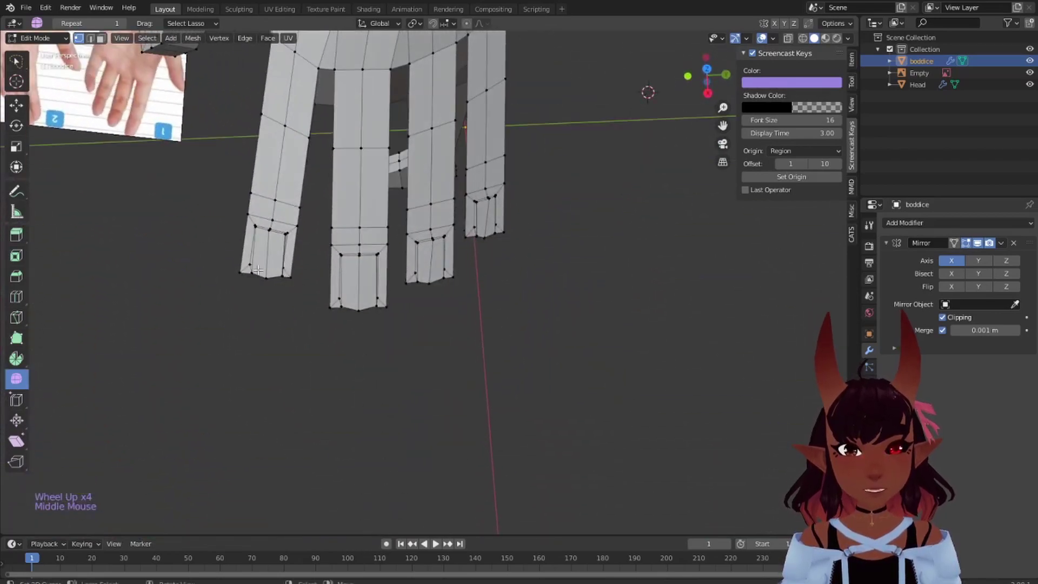
scroll(258, 270, "up", 2)
middle_click_drag(243, 297, 195, 272)
right_click(154, 266)
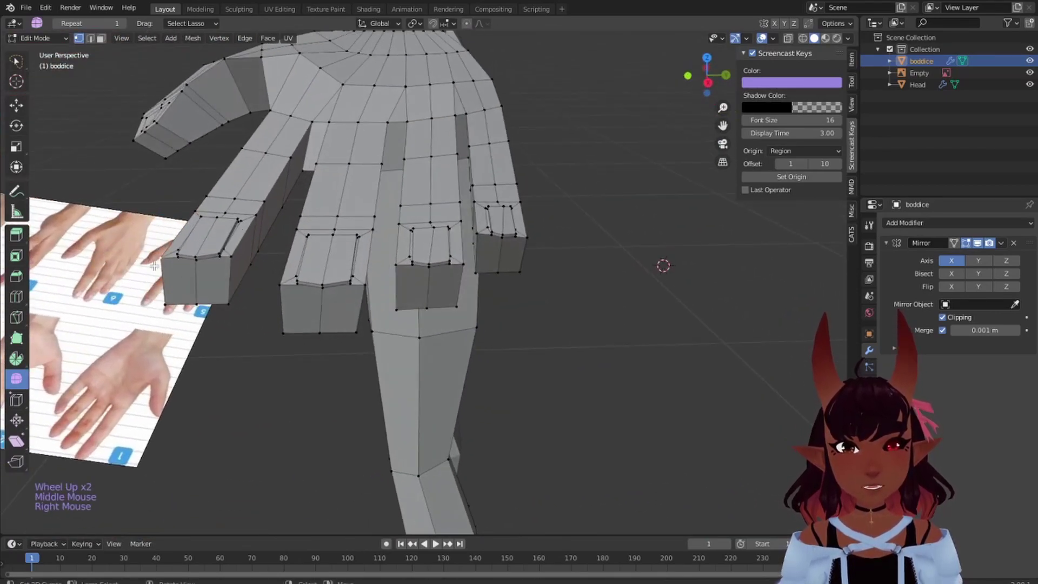
key("ctrl+z")
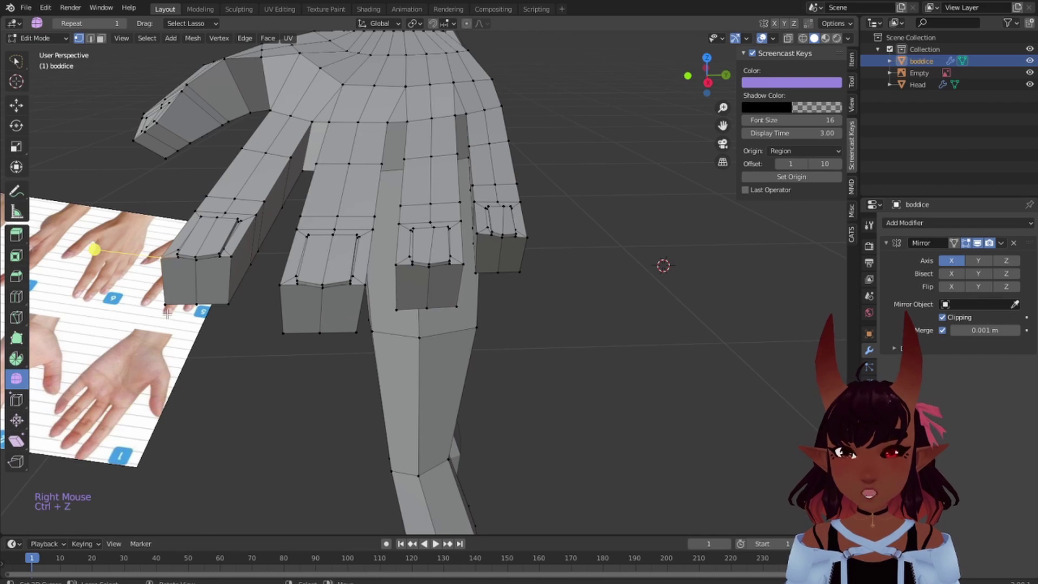
right_click(248, 283, "shift")
right_click(235, 260, "shift")
right_click(277, 290, "shift")
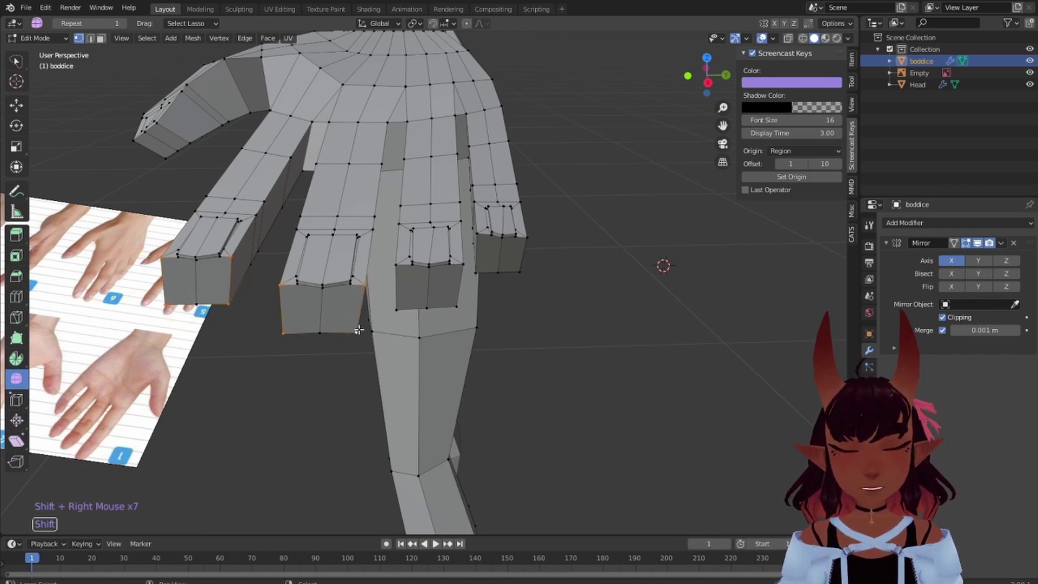
right_click(395, 269, "shift")
right_click(469, 274, "shift")
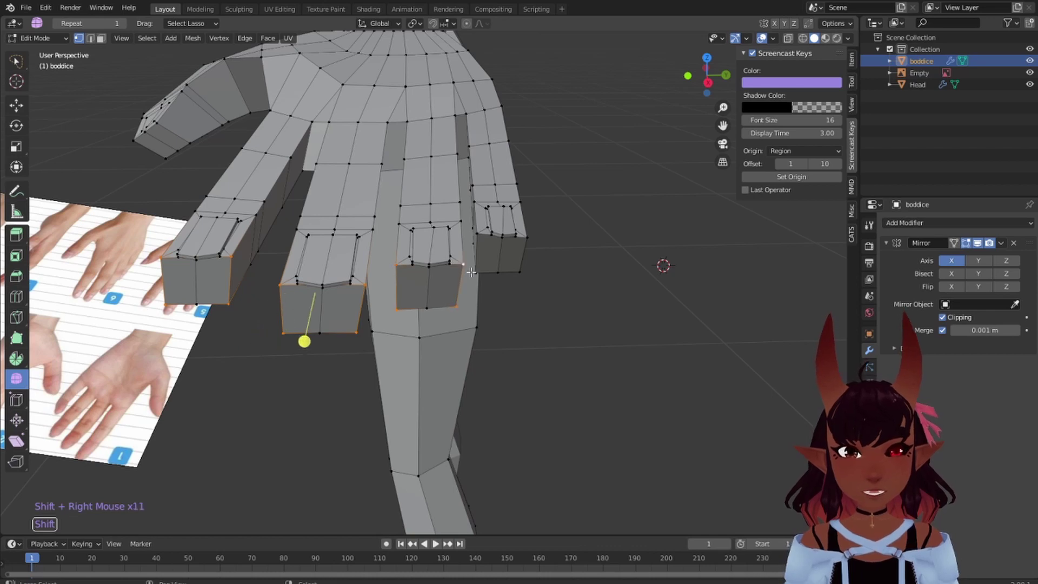
right_click(482, 237, "shift")
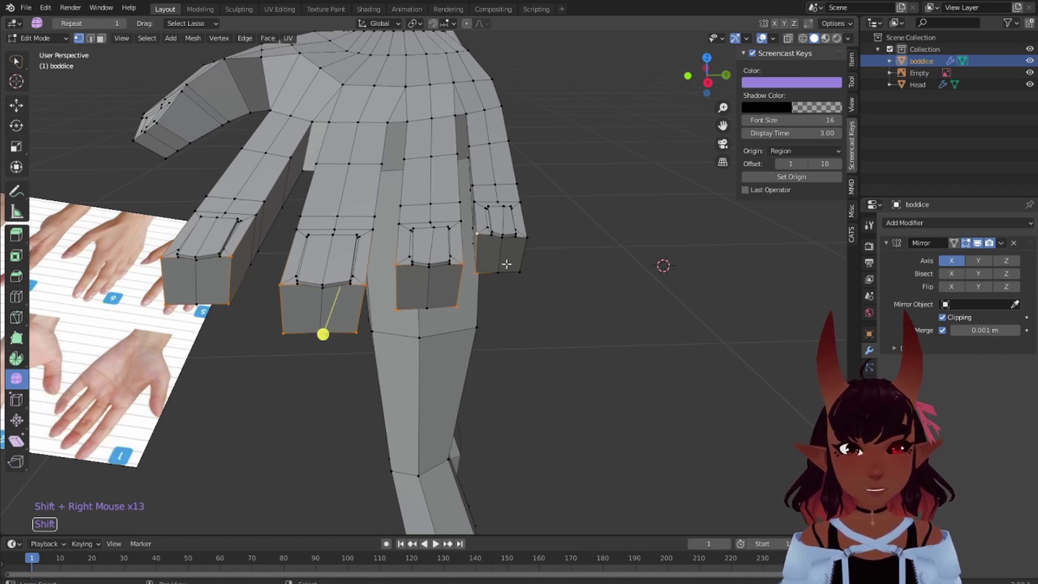
right_click(519, 272, "shift")
right_click(526, 238, "shift")
middle_click_drag(413, 195, 398, 246)
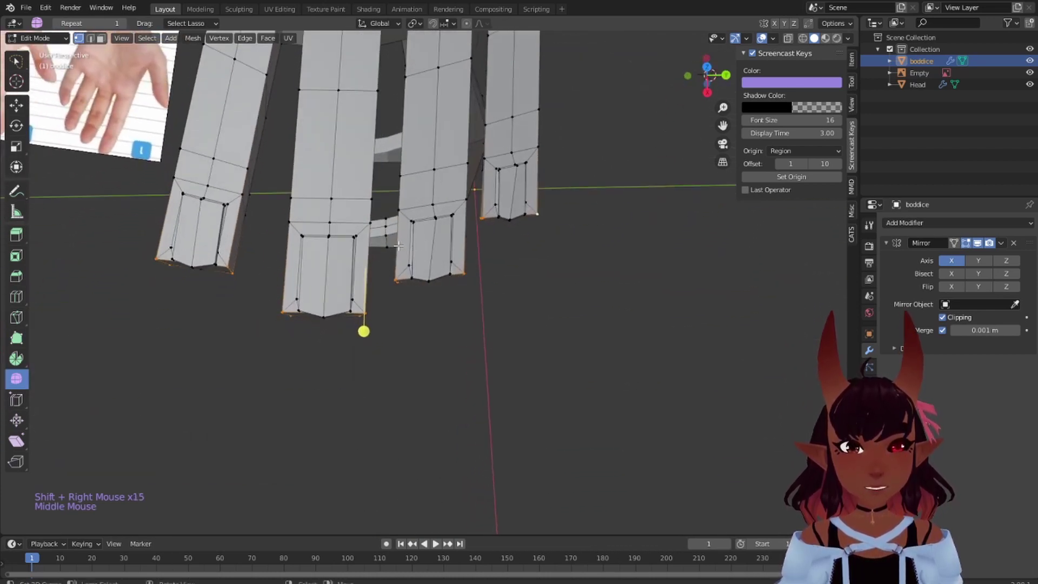
Edge-slide the fingertip corner vertices slightly back toward the palm to round the fingertips, then clear the selection
key("g")
key("g")
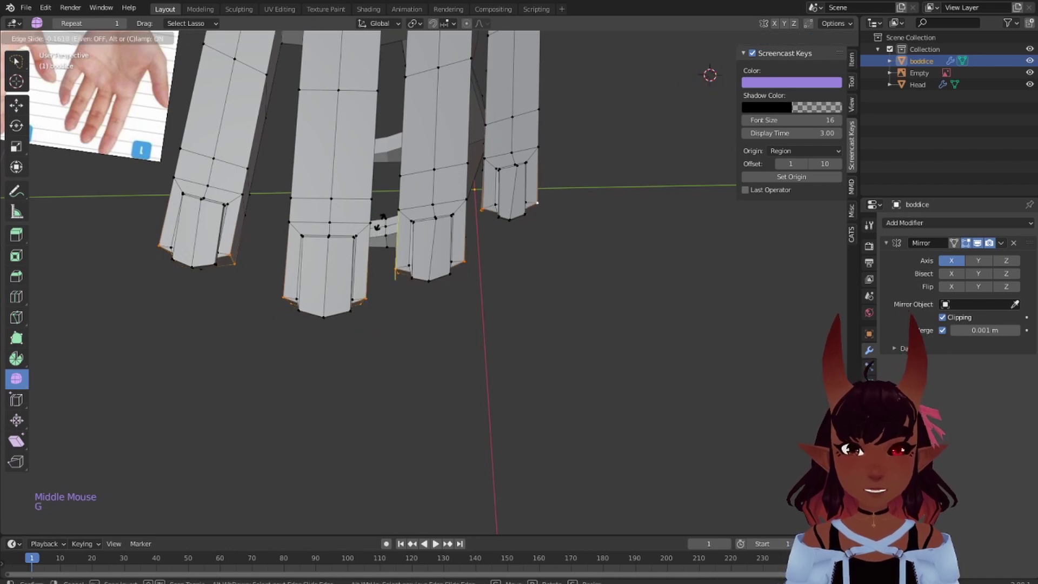
left_click(380, 223)
middle_click_drag(559, 318, 486, 218)
key("a")
key("a")
key("a")
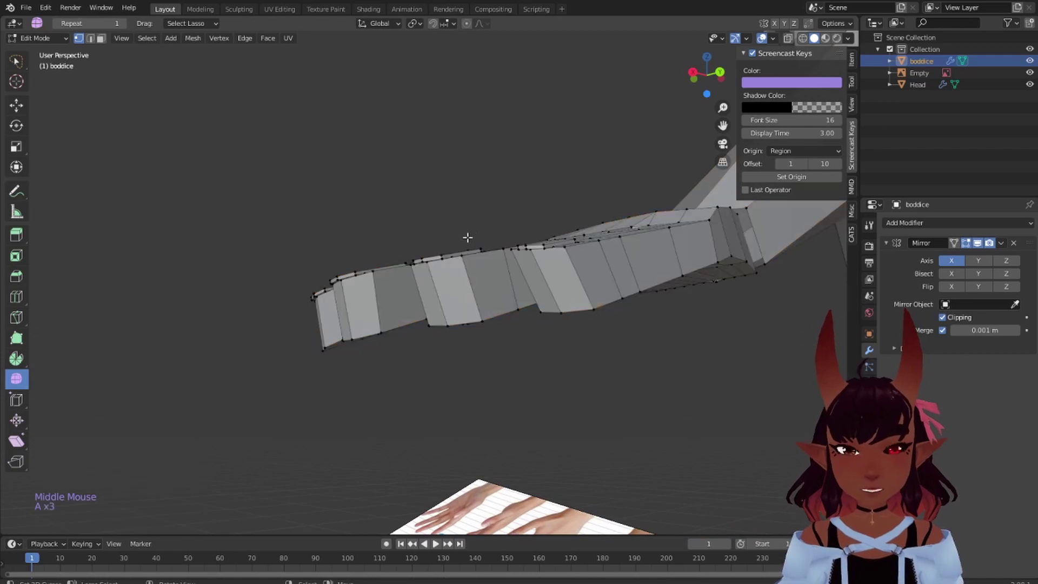
Add one centred loop cut running along the sides of the hand, fingers and thumb, with a factor of 0
scroll(606, 276, "down", 1)
key("ctrl+r")
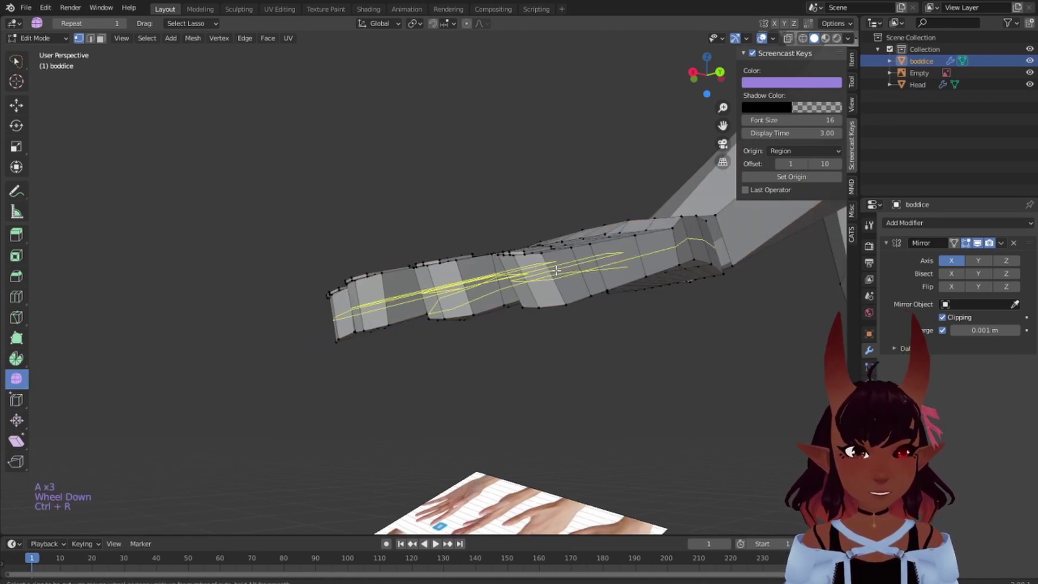
left_click(557, 270)
middle_click_drag(556, 270, 573, 227)
scroll(387, 211, "down", 4)
middle_click_drag(387, 211, 236, 329)
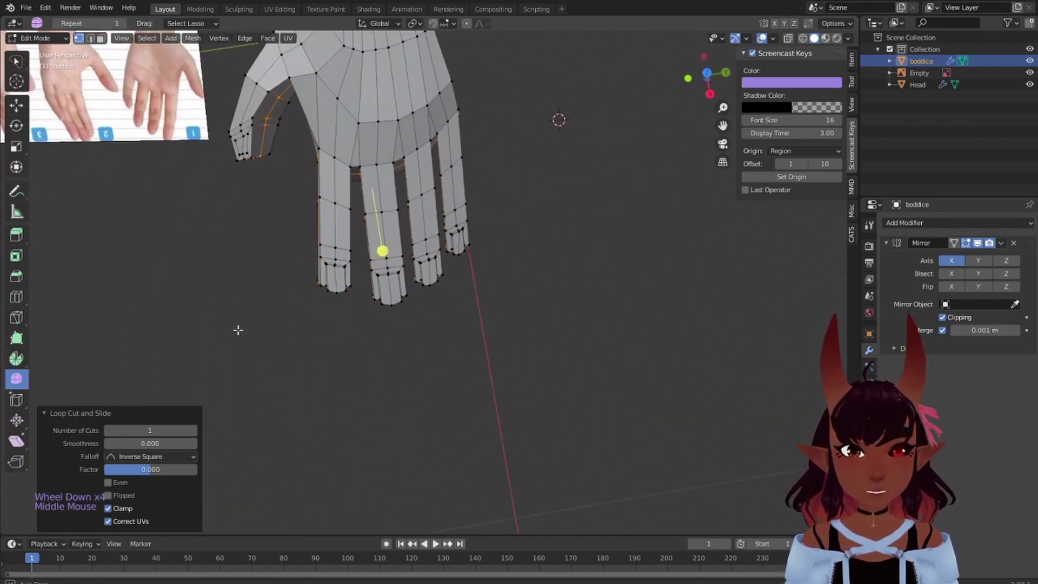
scroll(399, 211, "up", 3)
middle_click_drag(400, 211, 256, 215, "shift")
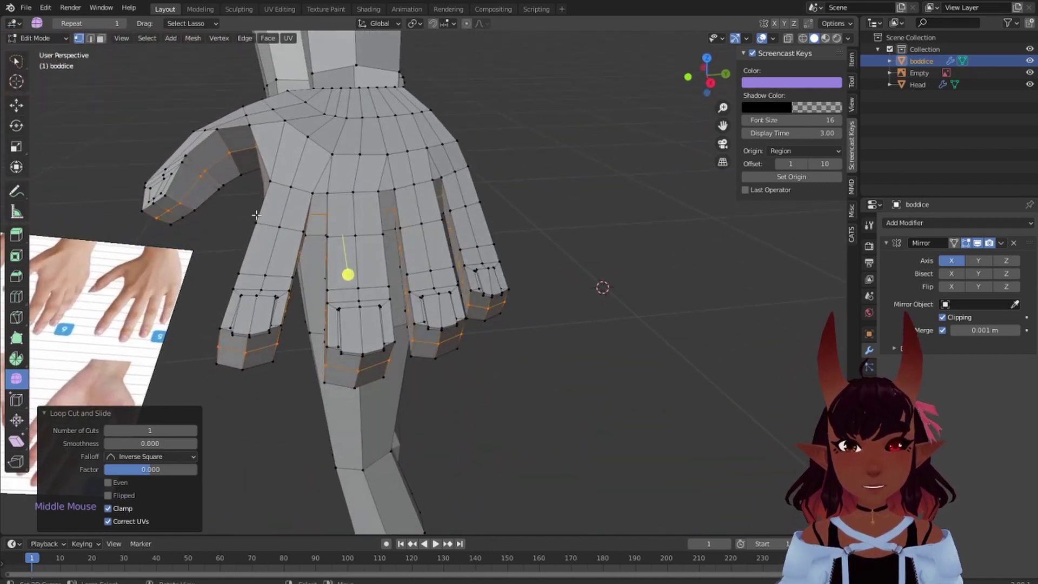
Select the upper side edge loops of the index, middle and ring fingers and the inner upper edge of the little finger
right_click(247, 240, "alt")
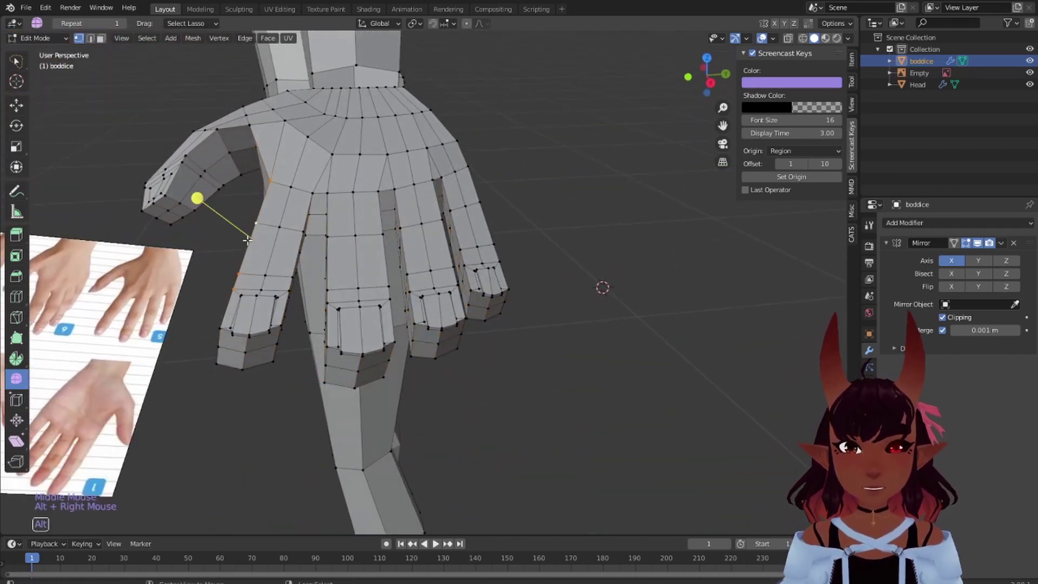
middle_click_drag(302, 253, 343, 226)
right_click(308, 237, "alt+shift")
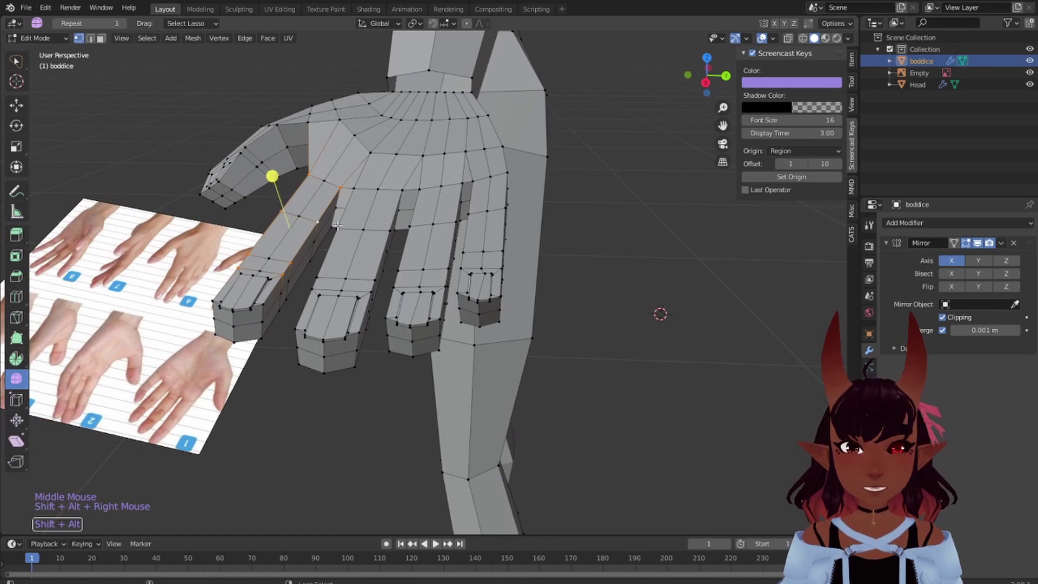
right_click(392, 221, "alt+shift")
right_click(392, 219, "alt+shift")
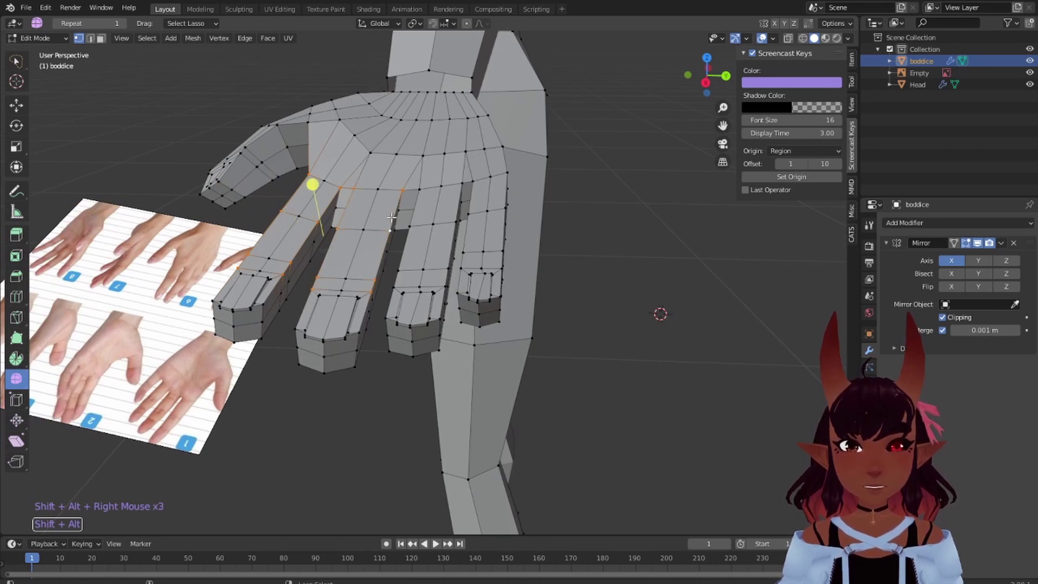
right_click(414, 208, "alt+shift")
right_click(455, 207, "alt+shift")
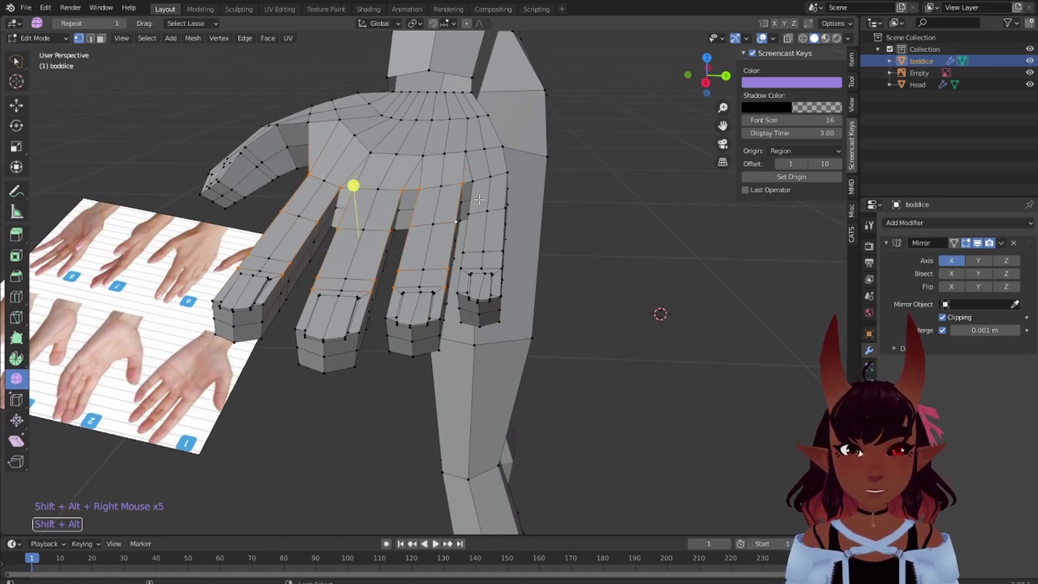
right_click(473, 197, "alt+shift")
Add the little finger's outer upper edge along the hand and the upper front edges of all four fingertips to the selection
middle_click_drag(500, 183, 508, 234)
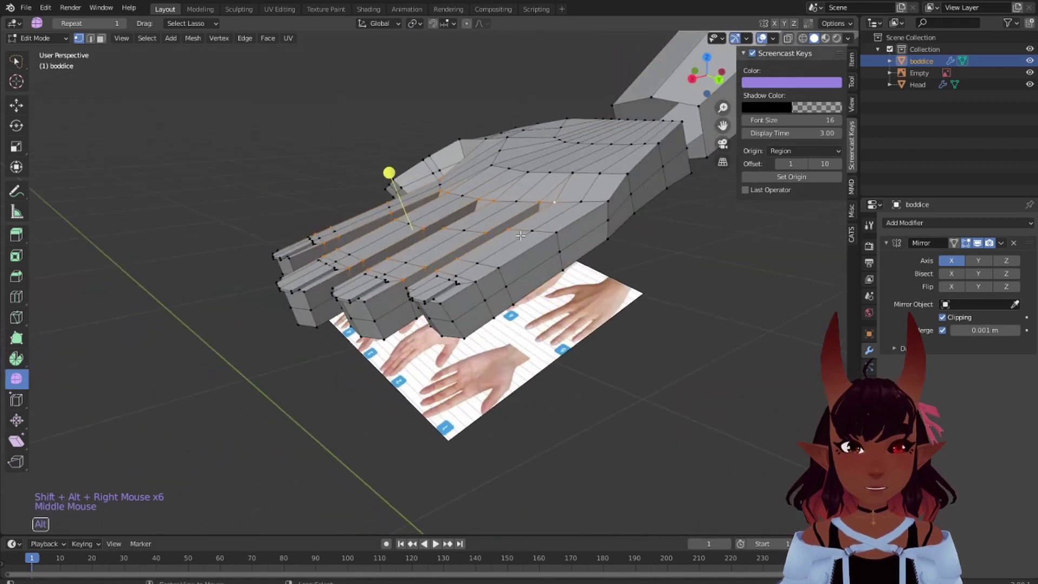
right_click(518, 255, "alt+shift")
right_click(456, 295, "alt+shift")
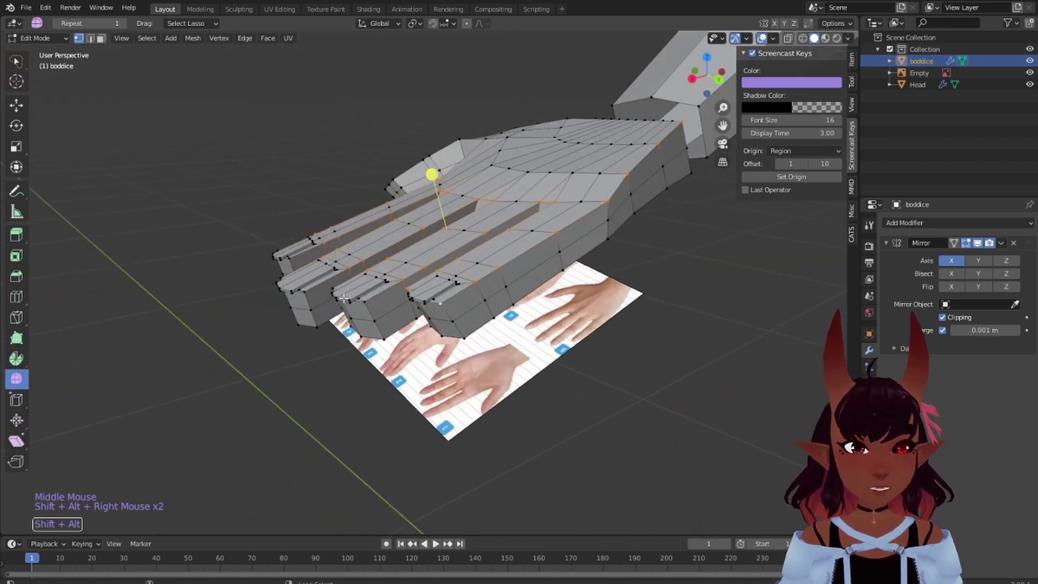
right_click(363, 296, "alt+shift")
right_click(326, 286, "alt+shift")
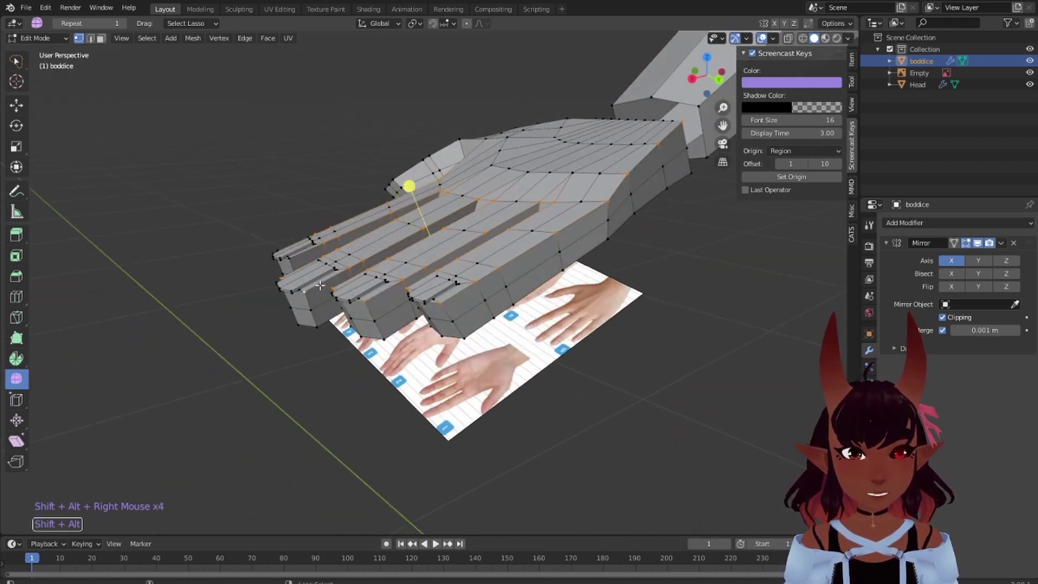
middle_click_drag(326, 287, 296, 332)
right_click(292, 329, "alt+shift")
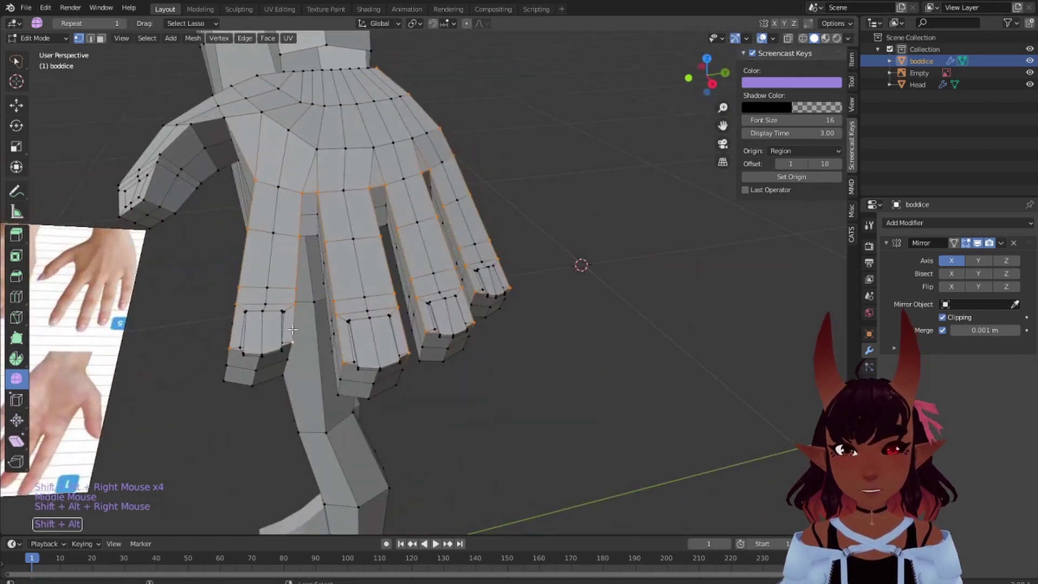
Add the thumb's inner and outer upper edge loops and its tip edge to the selection
middle_click_drag(478, 207, 474, 230)
middle_click_drag(142, 139, 304, 275, "shift")
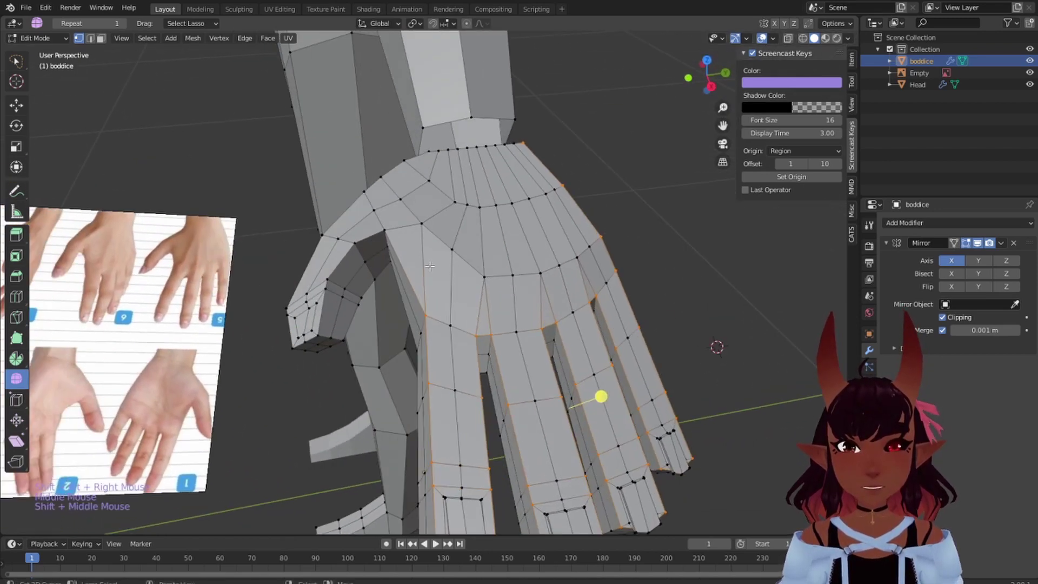
scroll(305, 275, "up", 1)
right_click(320, 265, "alt+shift")
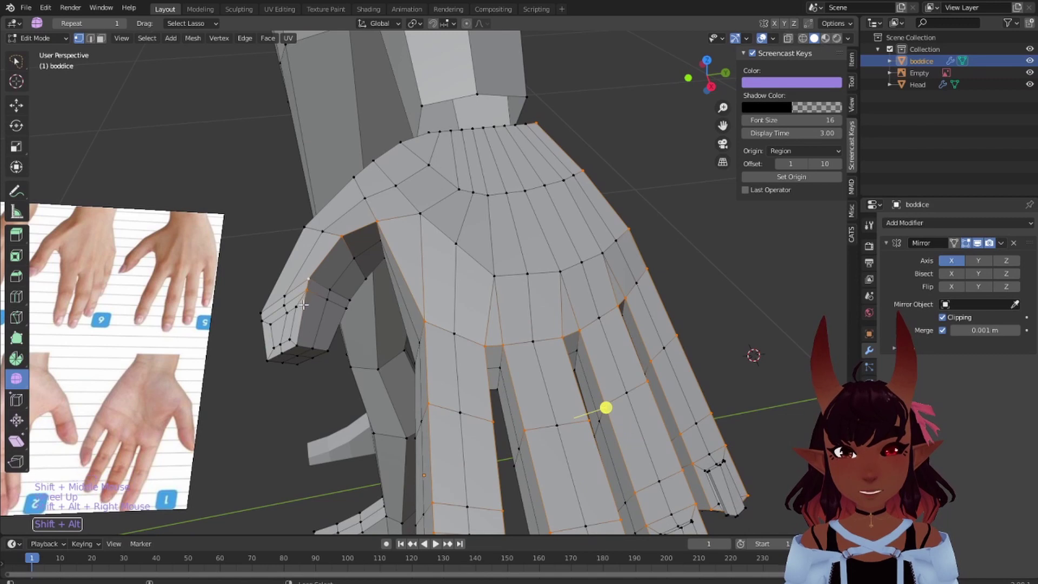
right_click(283, 265, "alt+shift")
right_click(326, 217, "alt+shift")
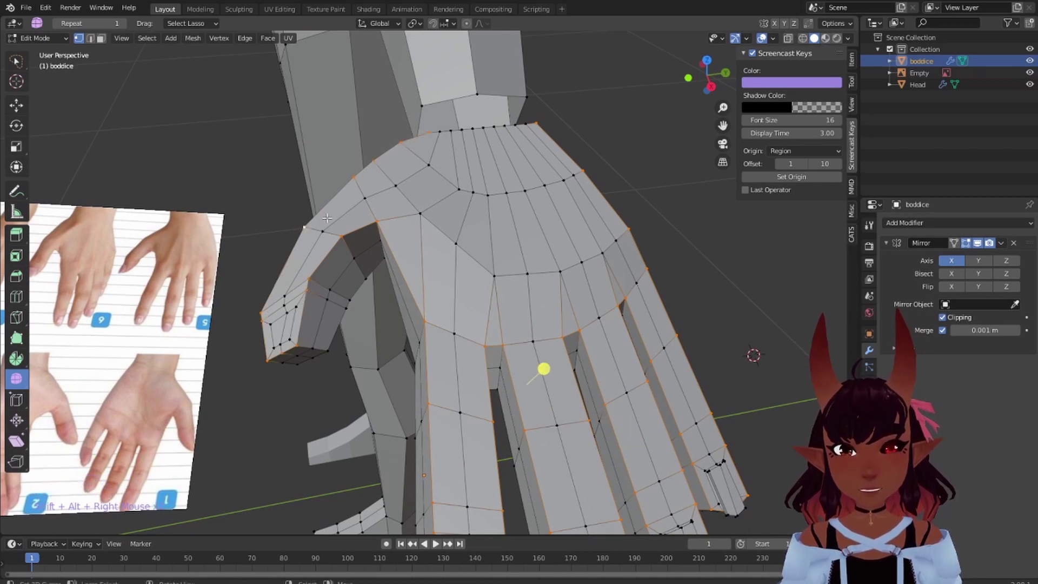
scroll(326, 218, "down", 5)
scroll(326, 217, "up", 2)
middle_click_drag(327, 217, 495, 273)
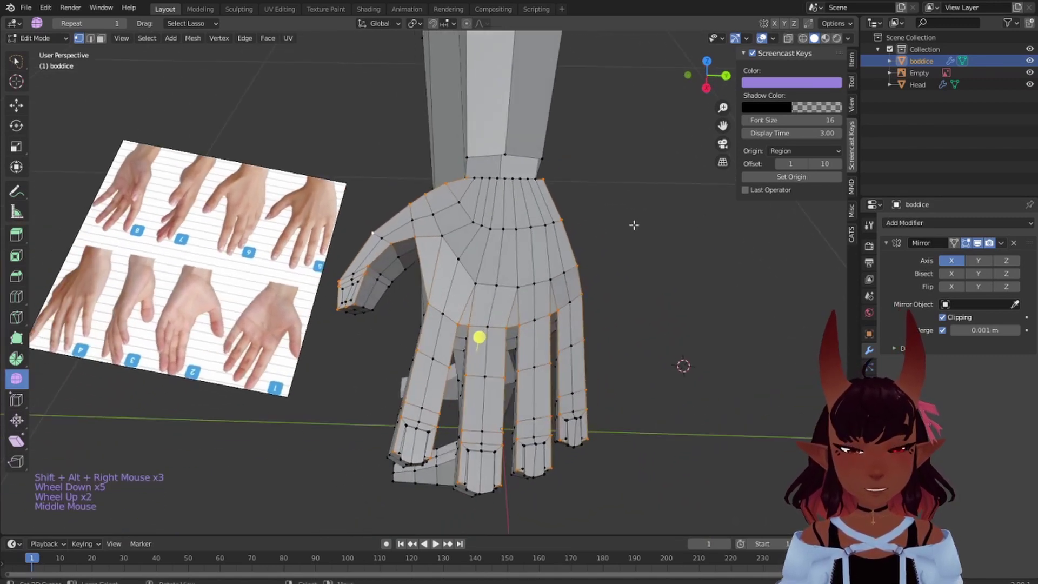
key("s")
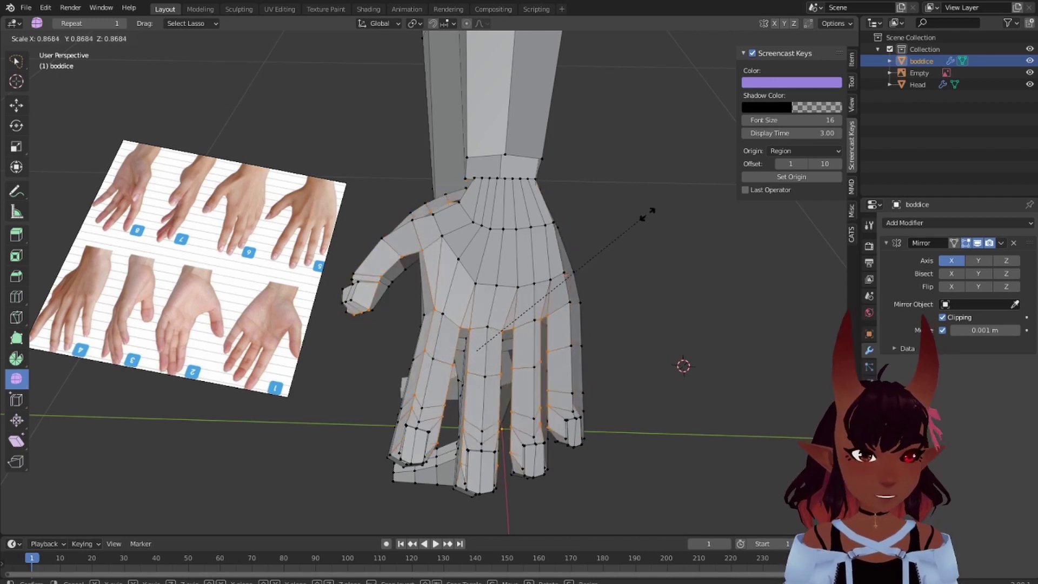
right_click(664, 207)
key("s")
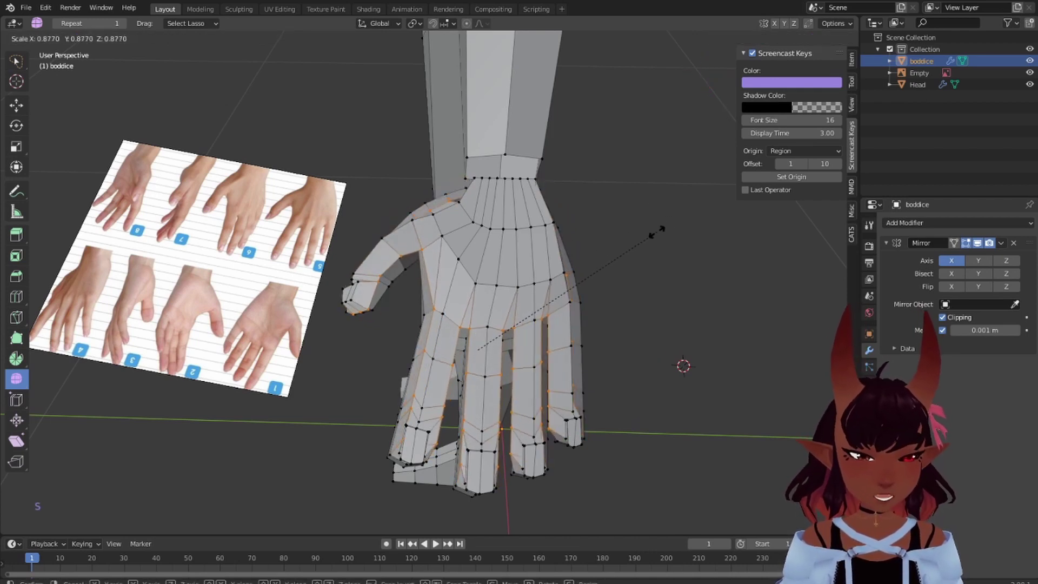
right_click(675, 219)
Shrink the selected upper side edges of the hand, fingers and thumb inward along their normals by an offset of -0.00155 m
key("alt+s")
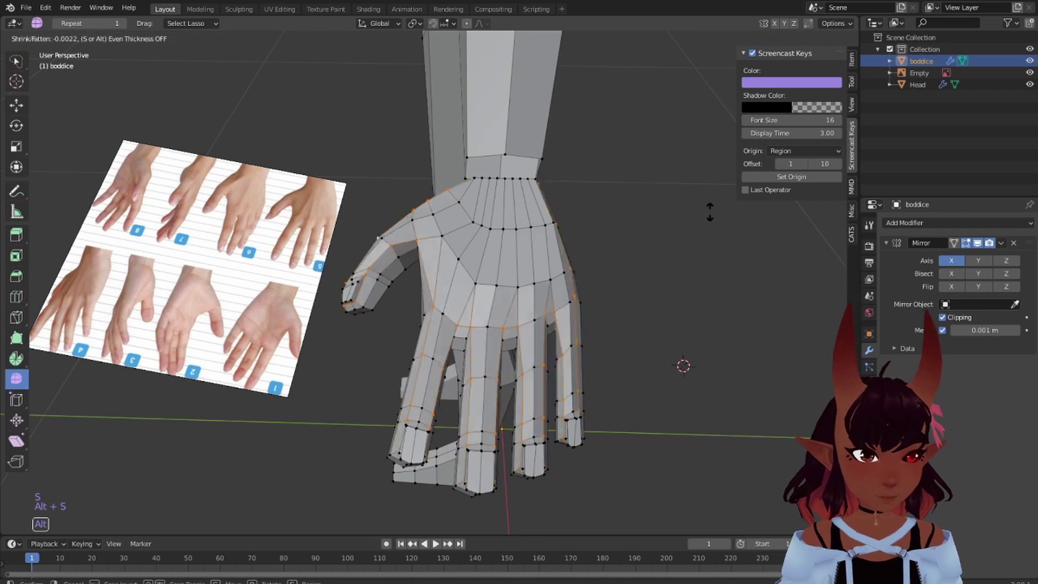
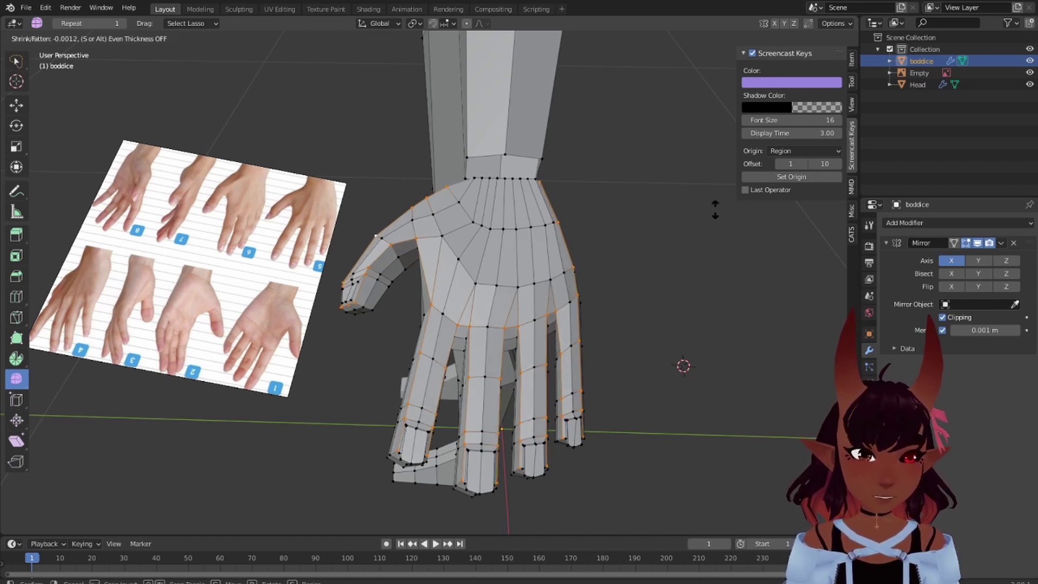
left_click(712, 210)
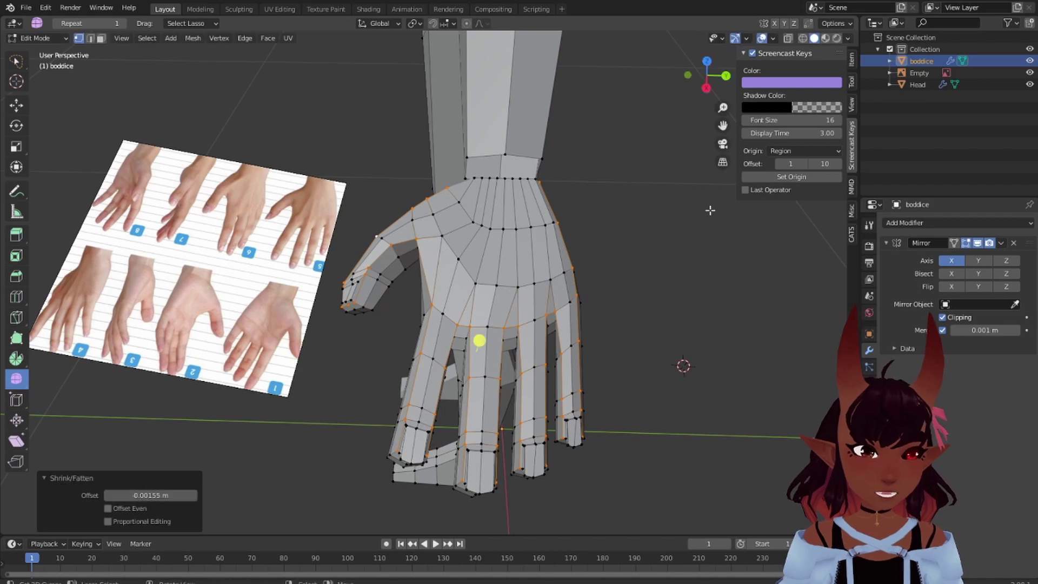
middle_click_drag(712, 211, 660, 229)
scroll(521, 331, "up", 1)
scroll(522, 331, "up", 1)
middle_click_drag(521, 332, 806, 354)
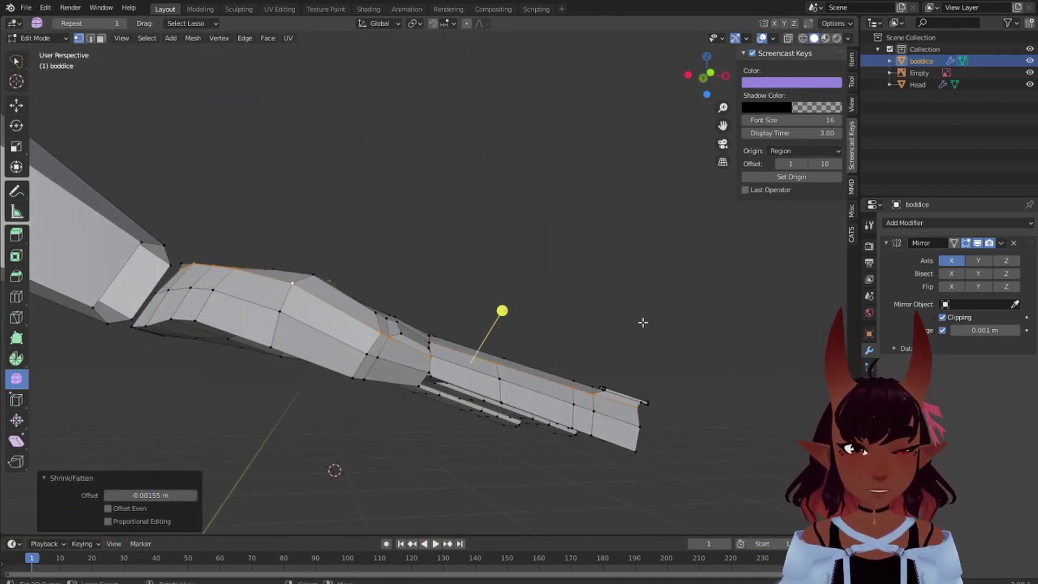
Select the complete index fingernail, including its top surface and rim
middle_click_drag(642, 323, 322, 291)
scroll(489, 279, "up", 1)
scroll(436, 335, "up", 1)
scroll(437, 335, "up", 1)
key("super")
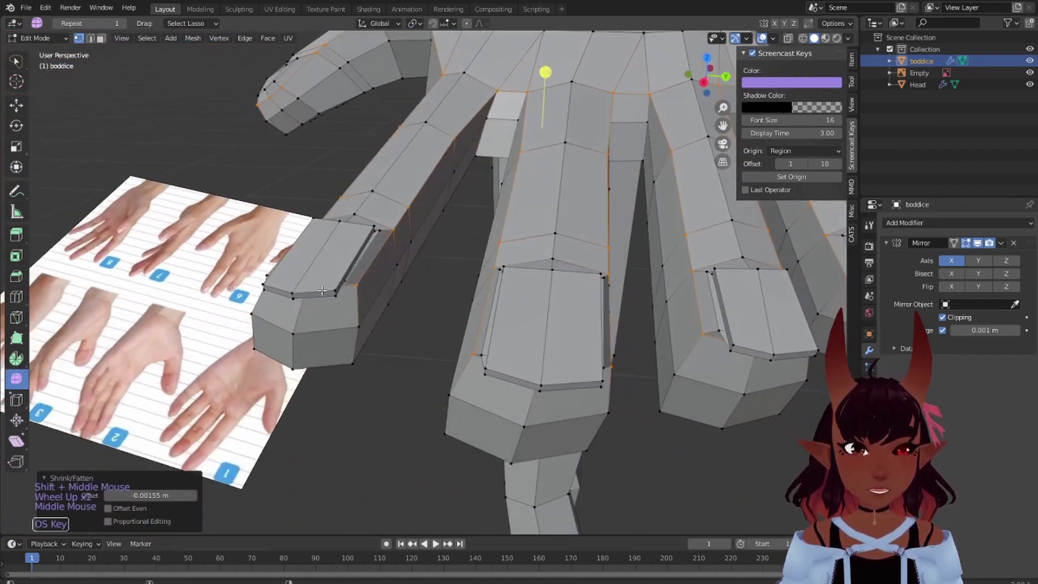
right_click(301, 288, "super")
left_click(339, 171)
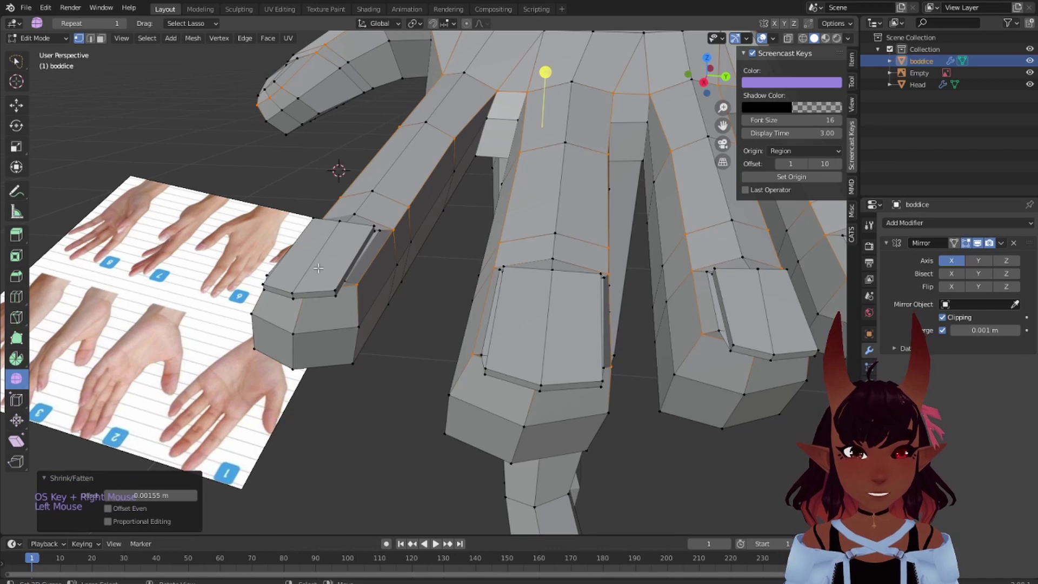
right_click(312, 270)
right_click(301, 283, "super")
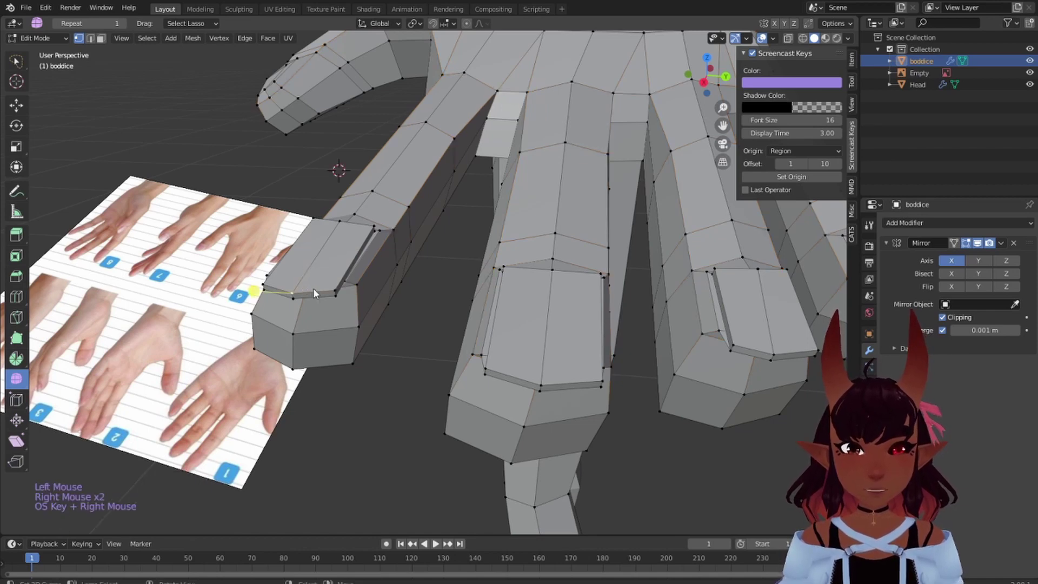
left_click(341, 174)
right_click(311, 292, "alt")
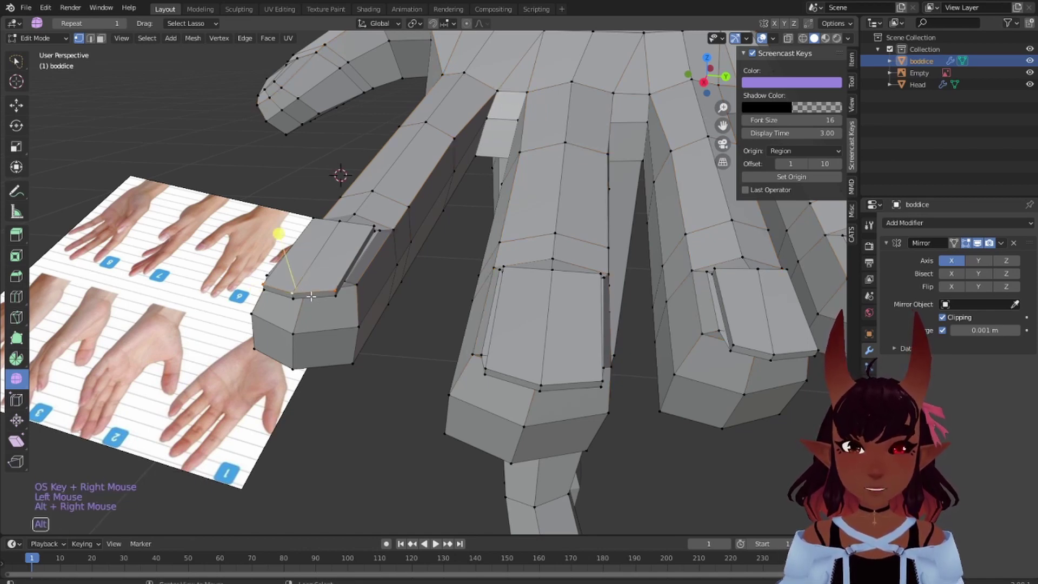
right_click(310, 297, "alt+shift")
middle_click_drag(309, 297, 453, 279)
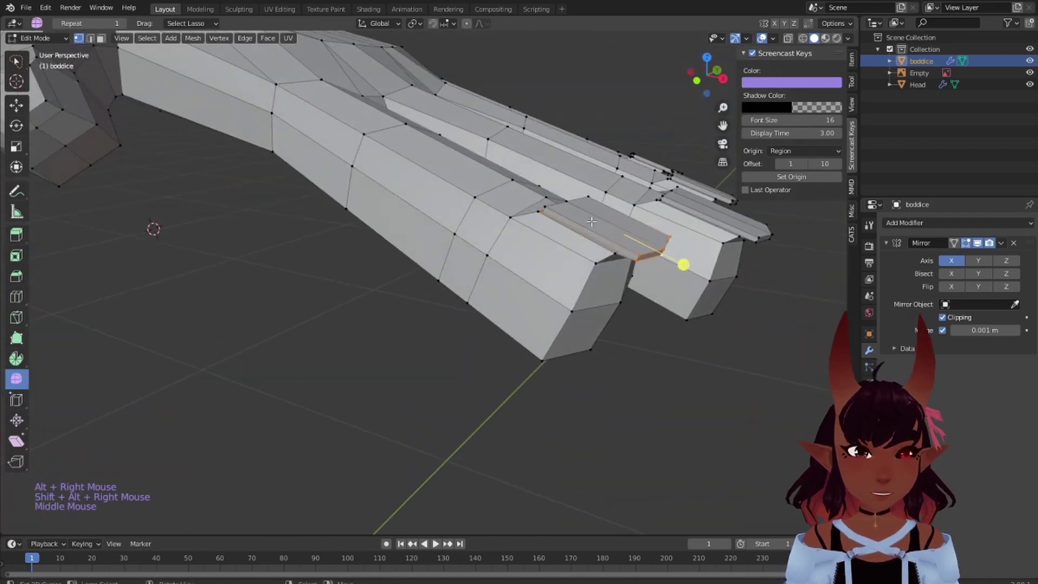
middle_click_drag(592, 222, 453, 358)
right_click(465, 416, "alt+shift")
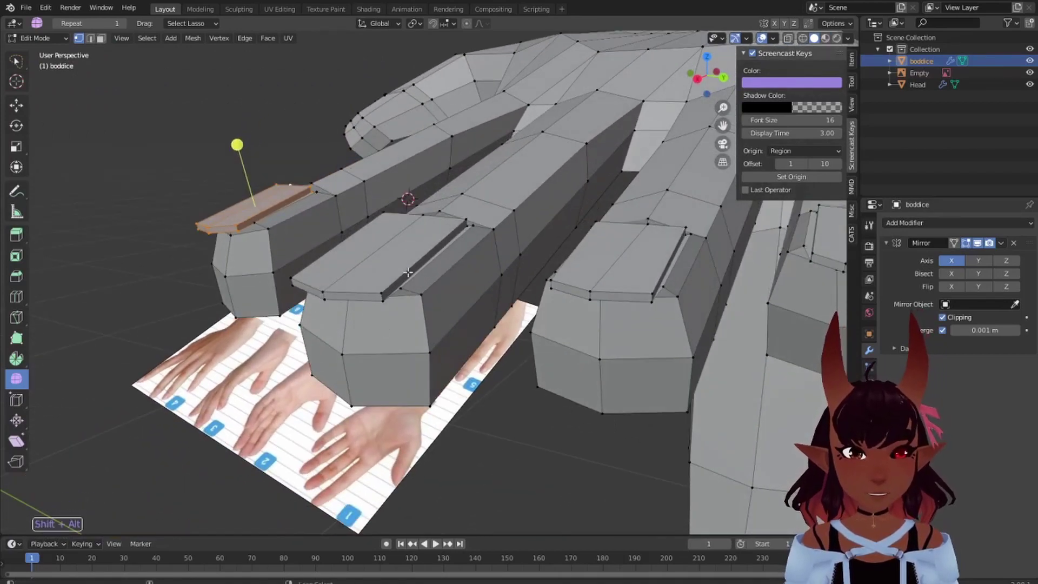
Try to move the index fingernail about -0.0015 m along the global X axis with smooth proportional editing
middle_click_drag(408, 272, 394, 303)
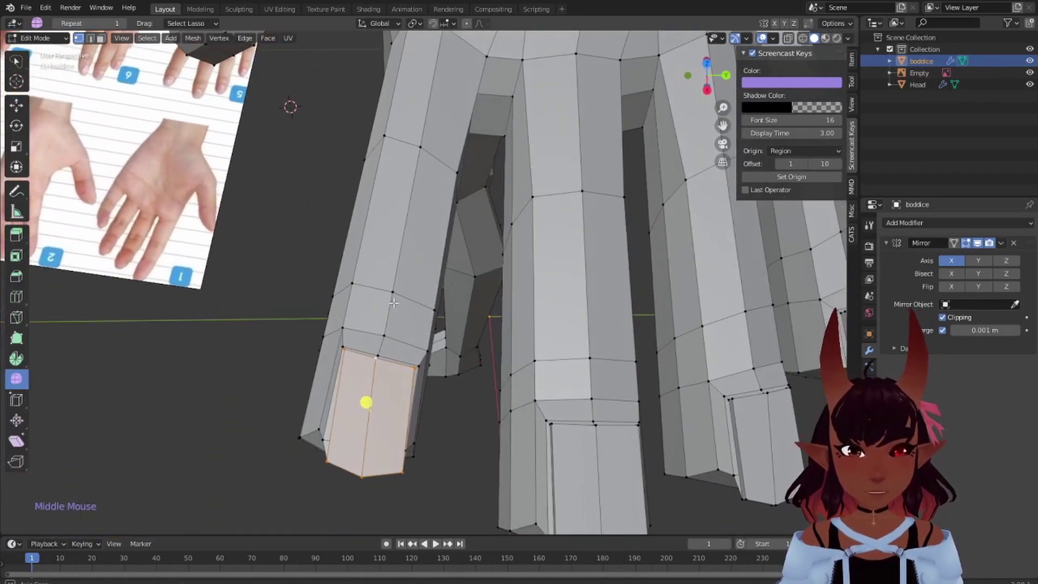
scroll(345, 339, "down", 3)
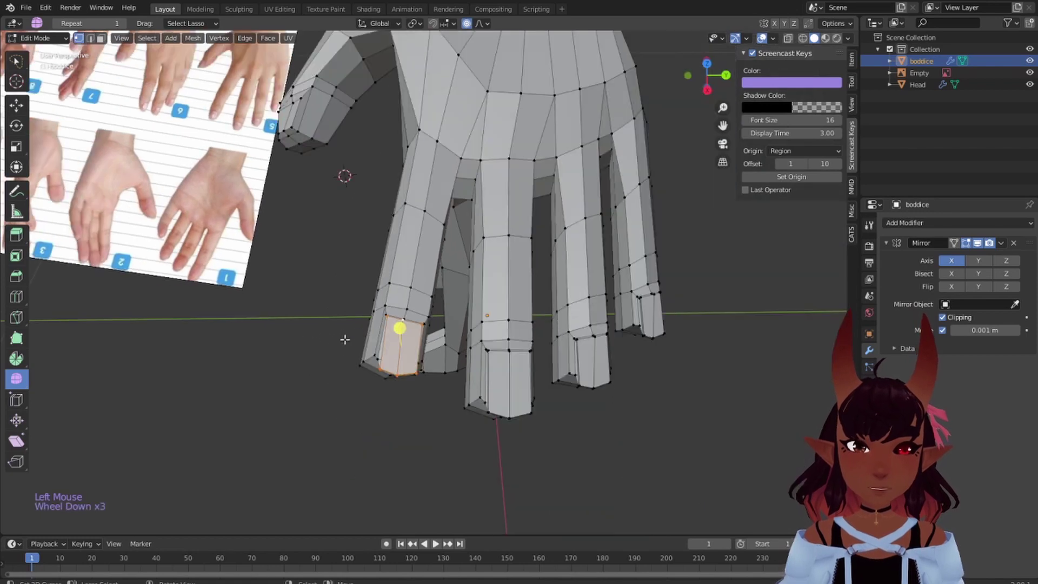
mouse_move(344, 339)
middle_mouse_down()
mouse_move(359, 324)
mouse_move(356, 350)
mouse_move(362, 342)
middle_mouse_up()
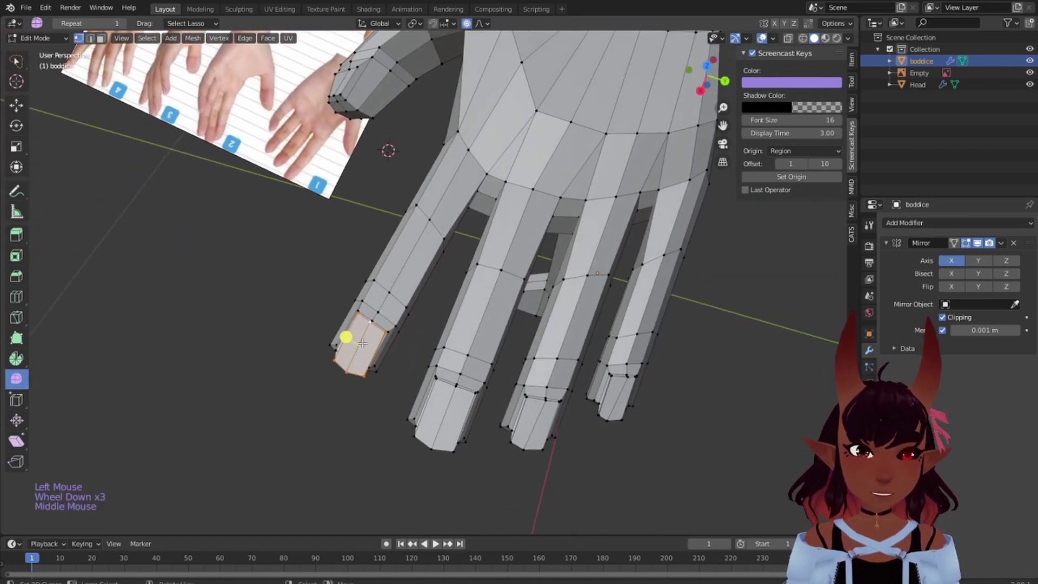
key("g")
key("x")
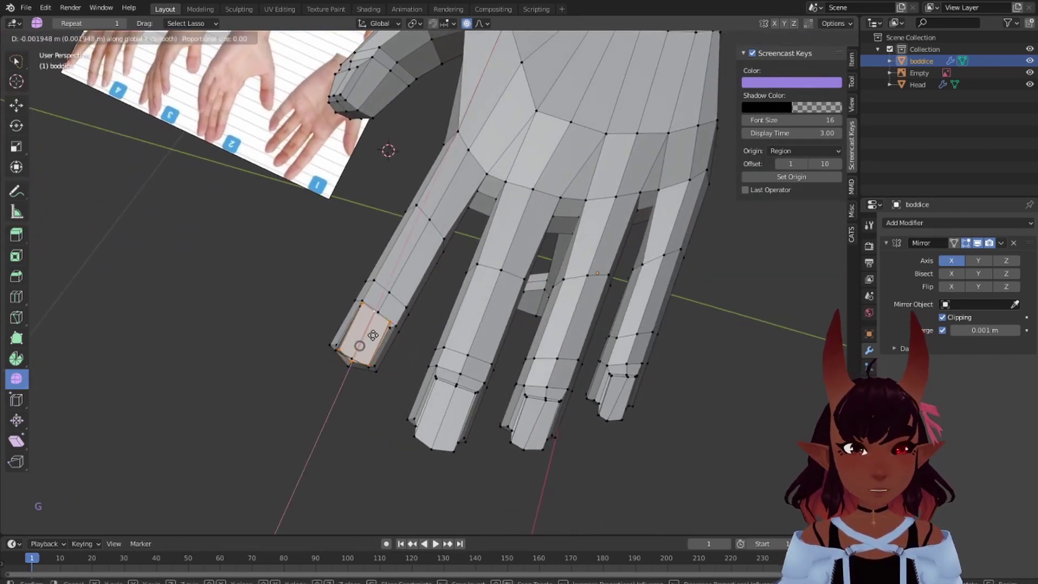
left_click(371, 338)
middle_click_drag(371, 337, 478, 308)
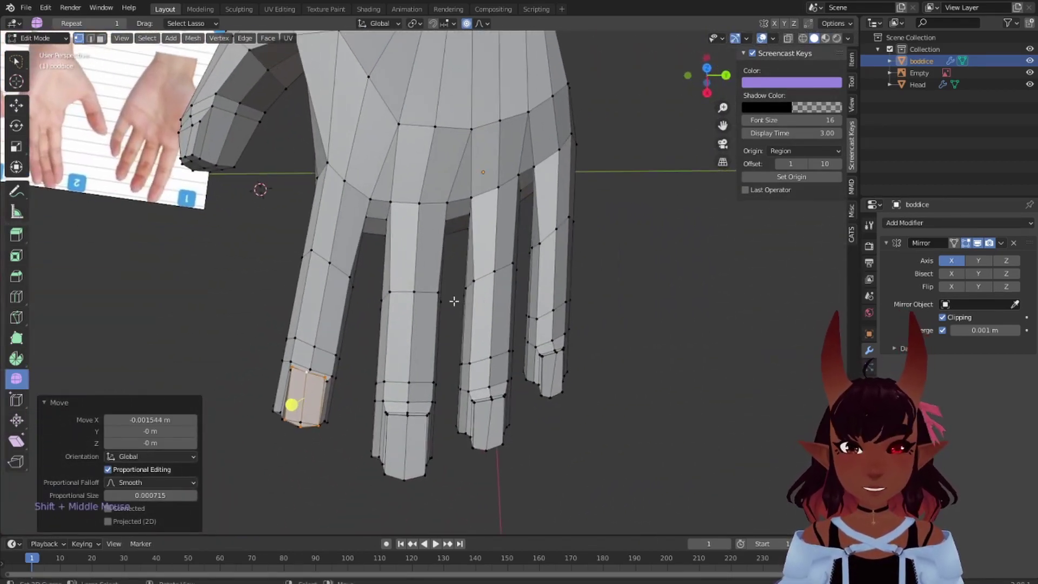
scroll(446, 298, "down", 2)
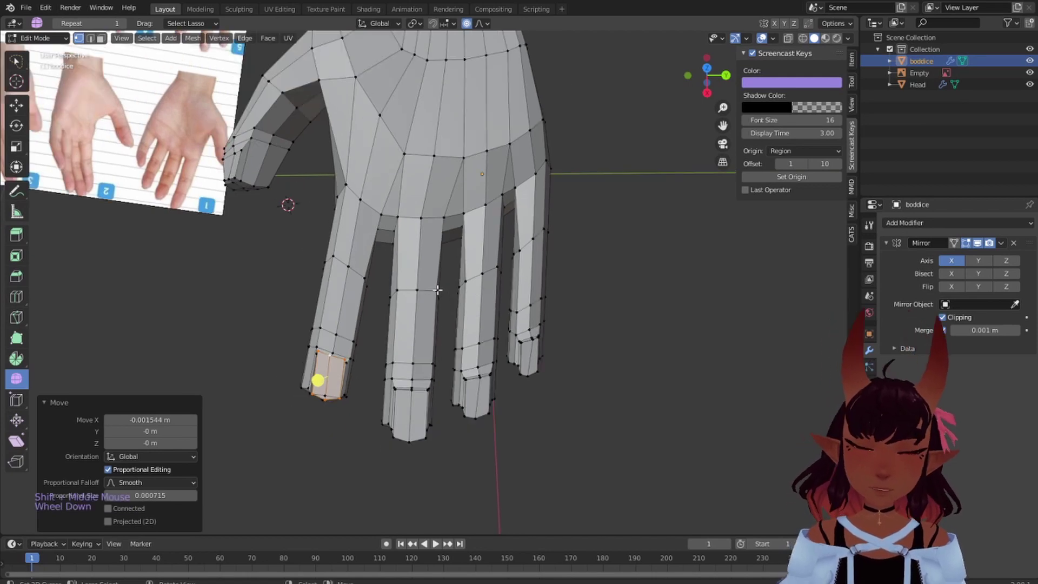
scroll(382, 283, "down", 2)
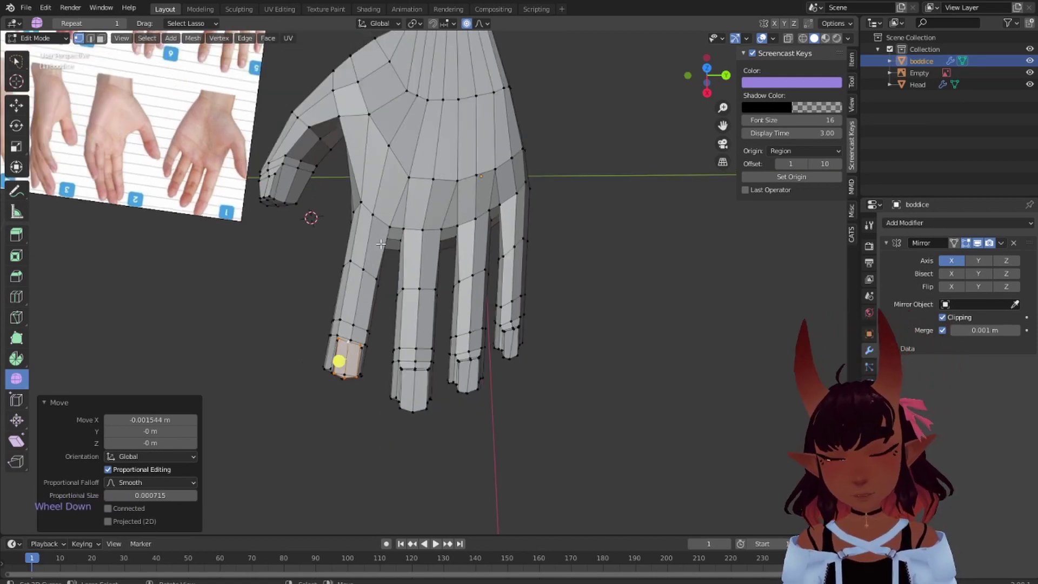
middle_click_drag(542, 251, 428, 197)
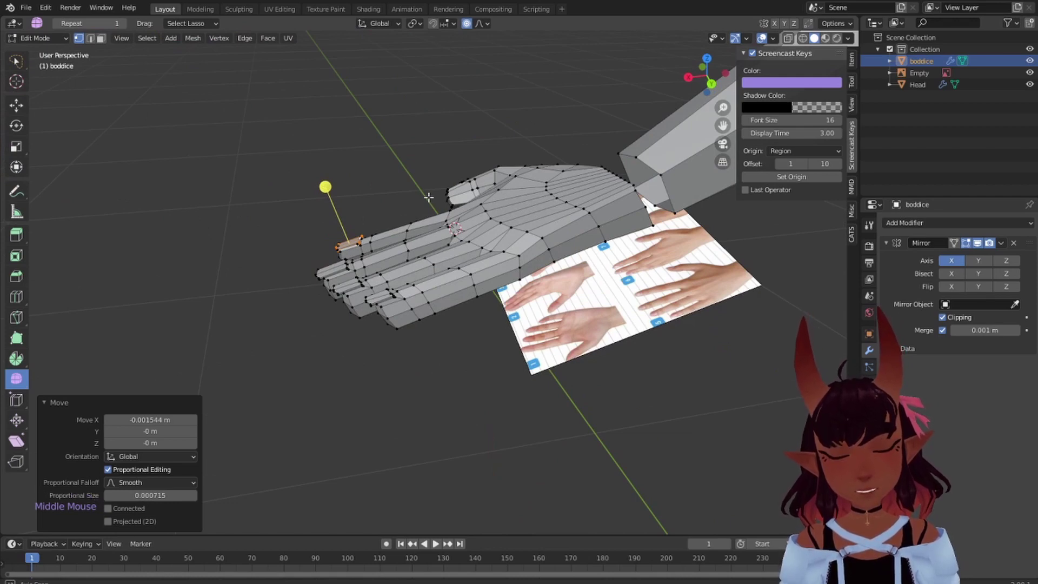
middle_click_drag(428, 197, 548, 222)
Undo the index fingernail's move and the selections made before it
key("ctrl+z")
key("ctrl+z")
key("ctrl+z")
key("ctrl+z")
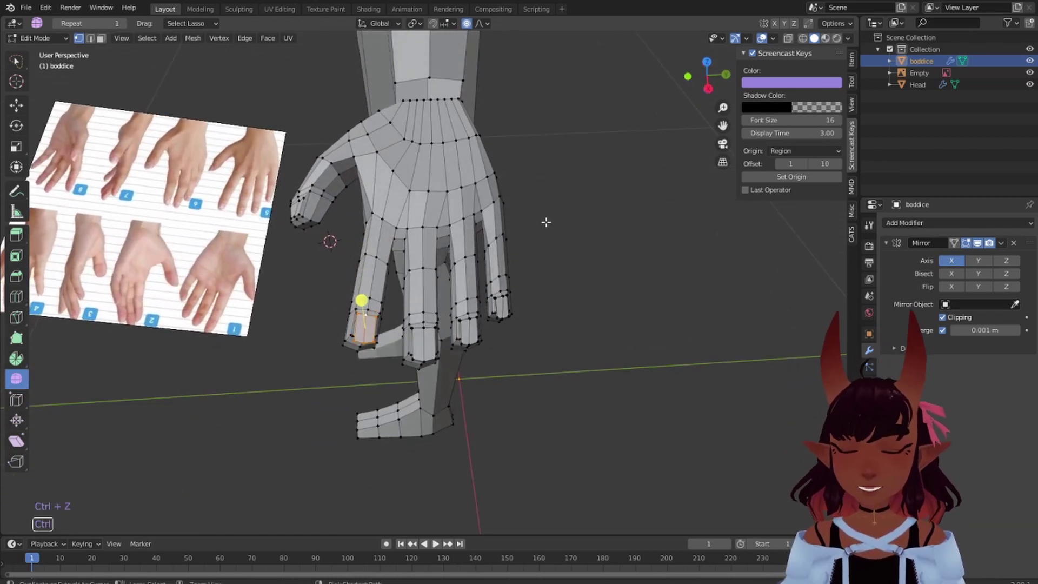
key("ctrl+z")
key("ctrl+z")
key("ctrl+z")
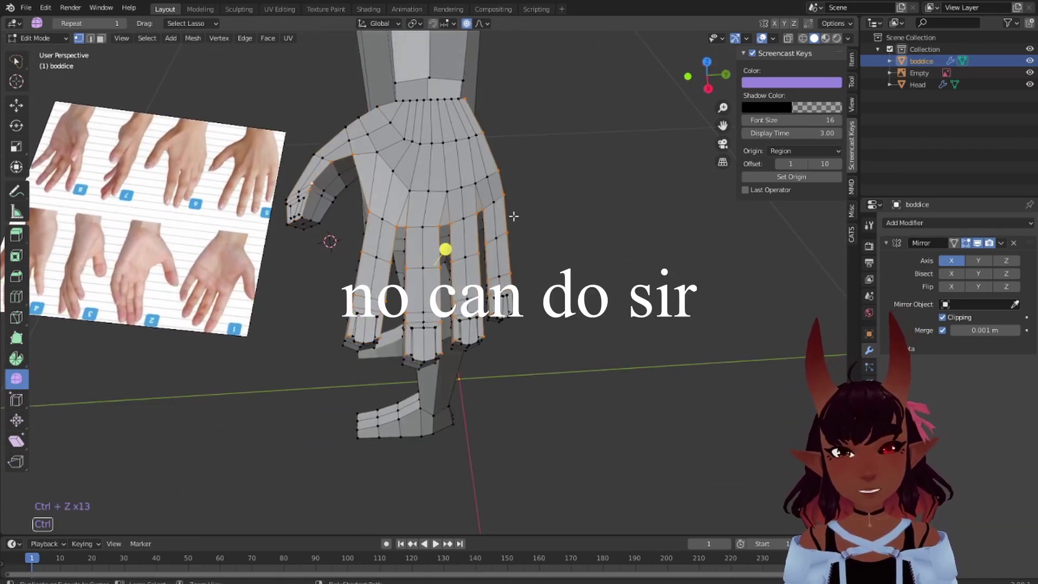
Clear the selection and slide the two middle vertices at the base of the little fingernail sideways by a factor of 0.154
middle_click_drag(492, 211, 359, 347)
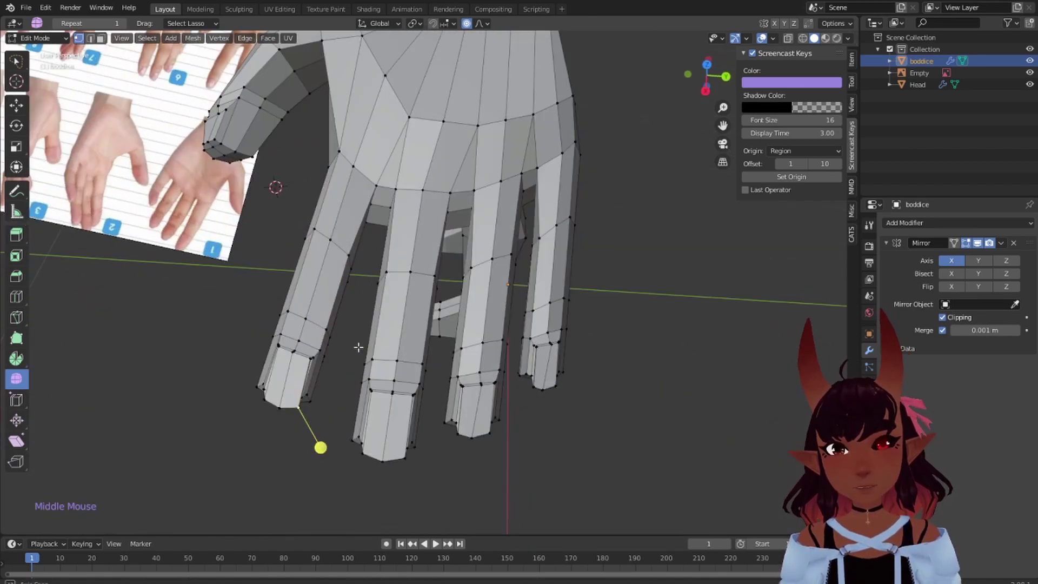
key("a")
key("a")
key("a")
scroll(438, 400, "up", 2)
middle_click_drag(435, 410, 443, 300, "shift")
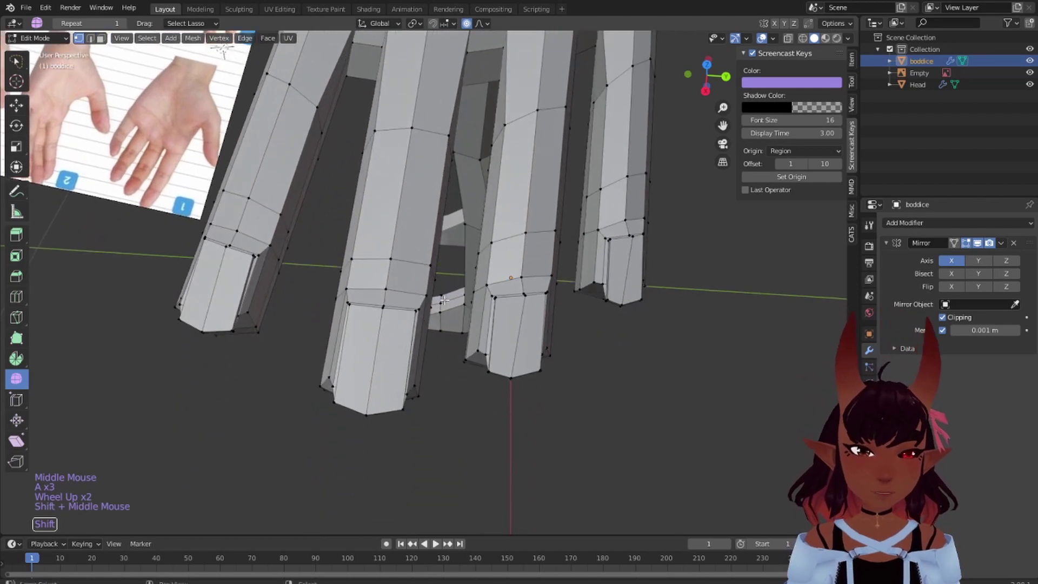
middle_click_drag(551, 321, 561, 301)
scroll(621, 317, "up", 2)
scroll(473, 288, "up", 1, "shift")
scroll(469, 286, "up", 1)
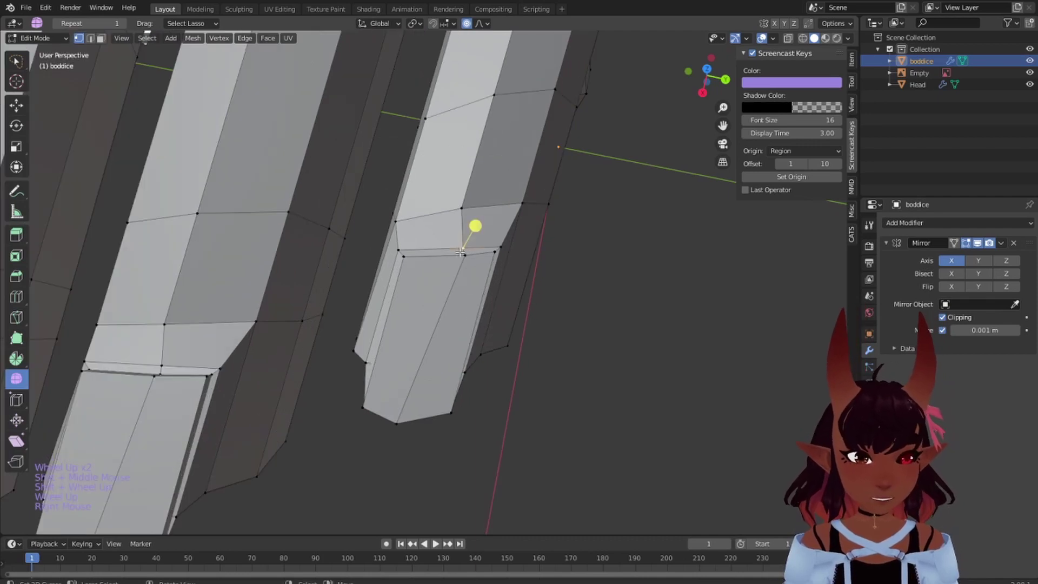
key("g")
key("g")
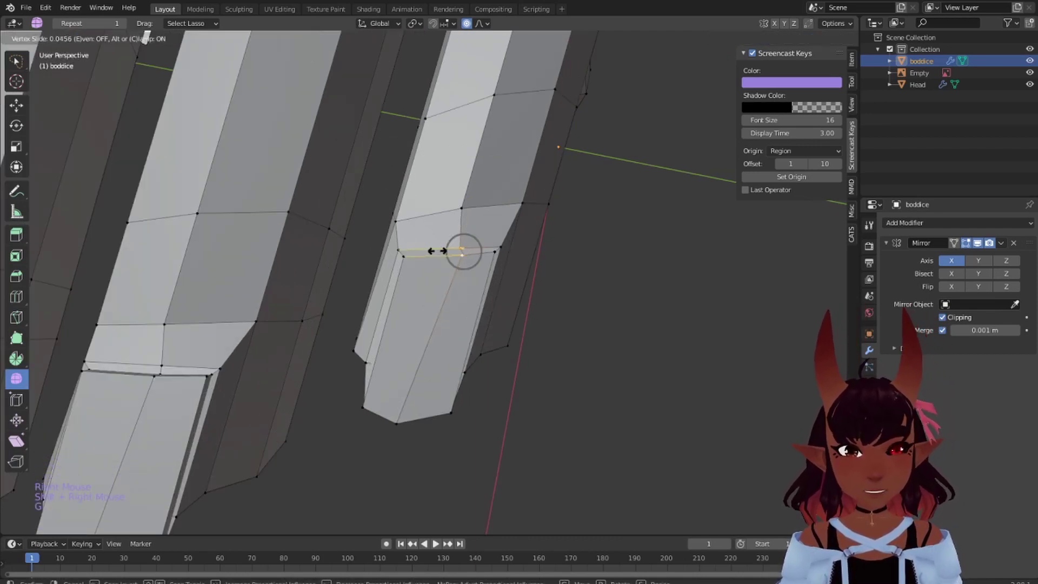
left_click(430, 248)
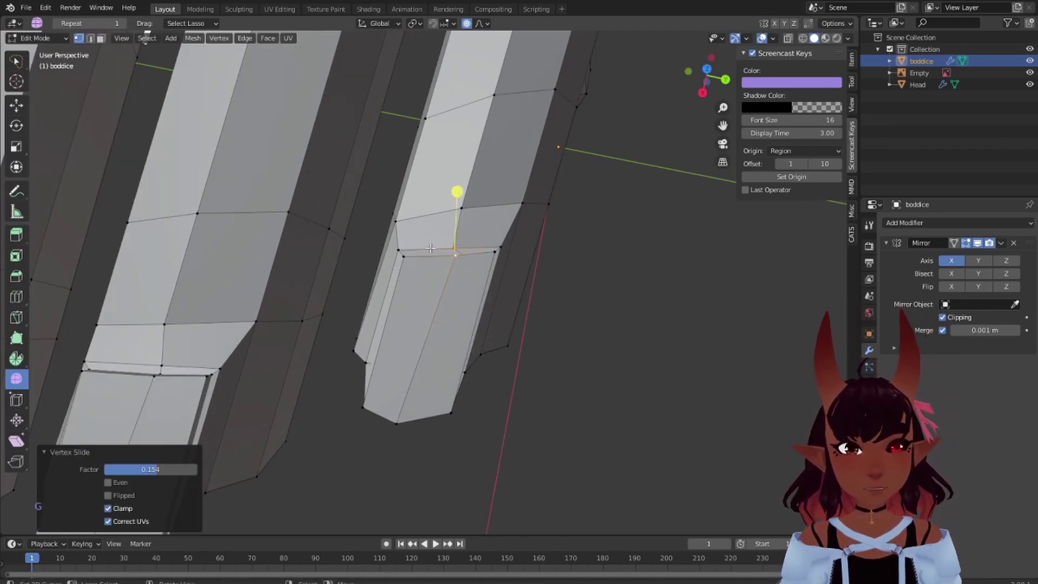
Slide the middle vertex inside the gap behind the little fingernail's base by a factor of 0.237
right_click(460, 259)
middle_click_drag(463, 262, 326, 250)
middle_click_drag(366, 151, 368, 283, "shift")
right_click(348, 313)
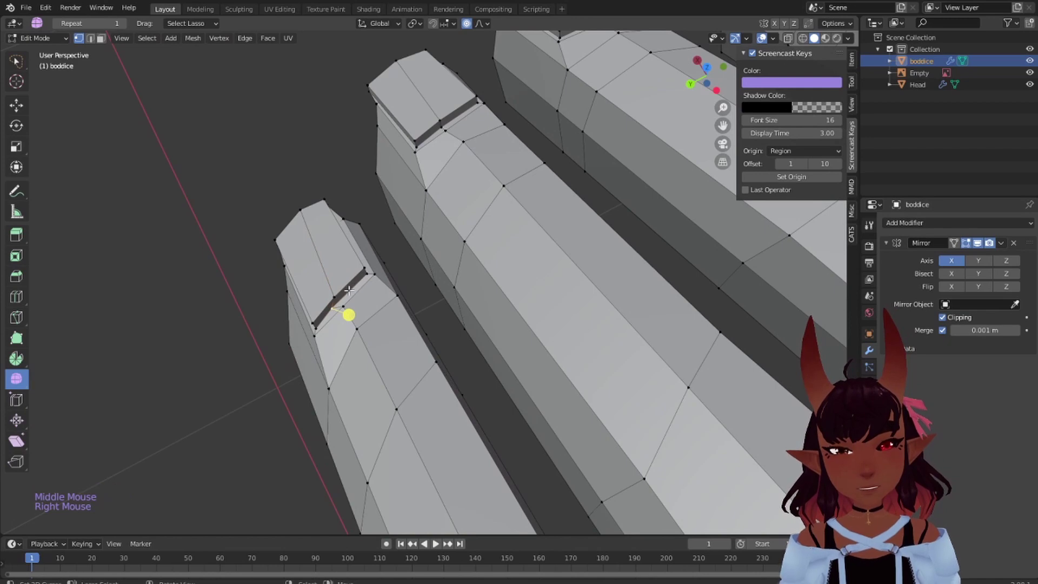
key("g")
key("g")
left_click(331, 307)
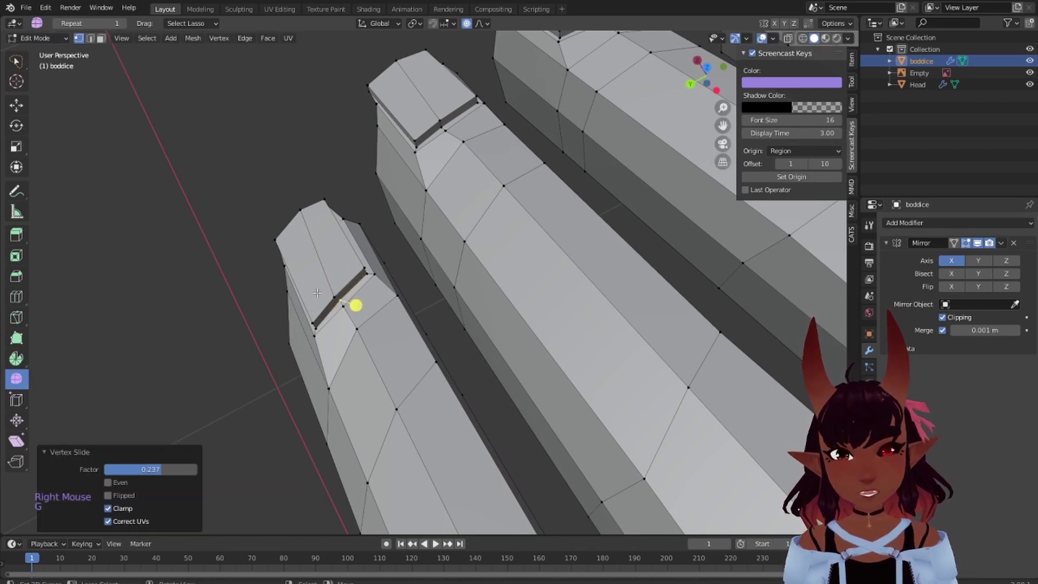
Slide the upper middle vertex of the little fingernail's base edge along that edge by a factor of 0.170
right_click(340, 294)
key("g")
key("g")
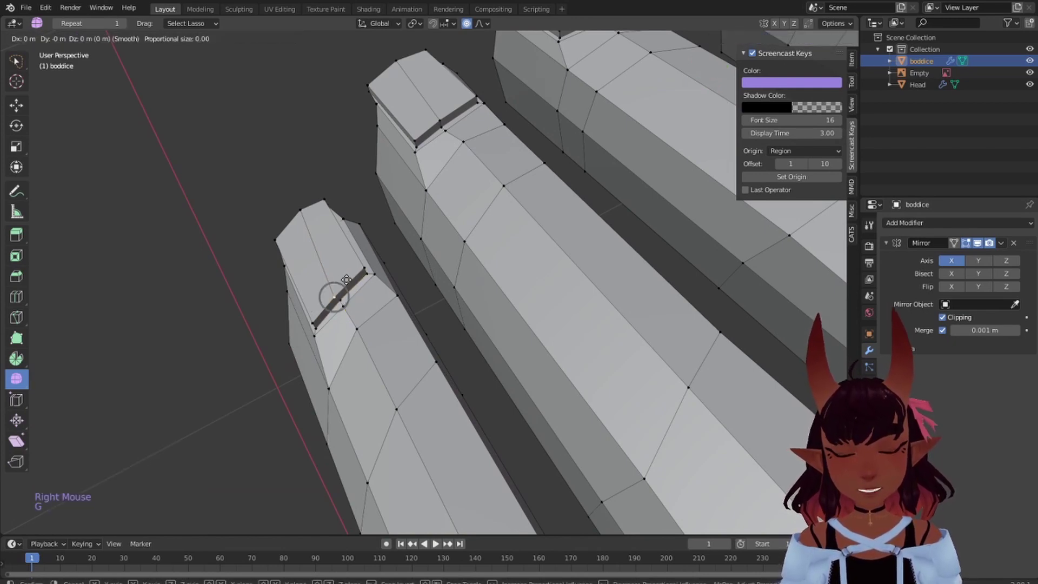
left_click(351, 276)
Turn on X-ray and slide the outer corner vertices at the little fingernail's base along their edge by a factor of 0.066
middle_click_drag(350, 275, 572, 248)
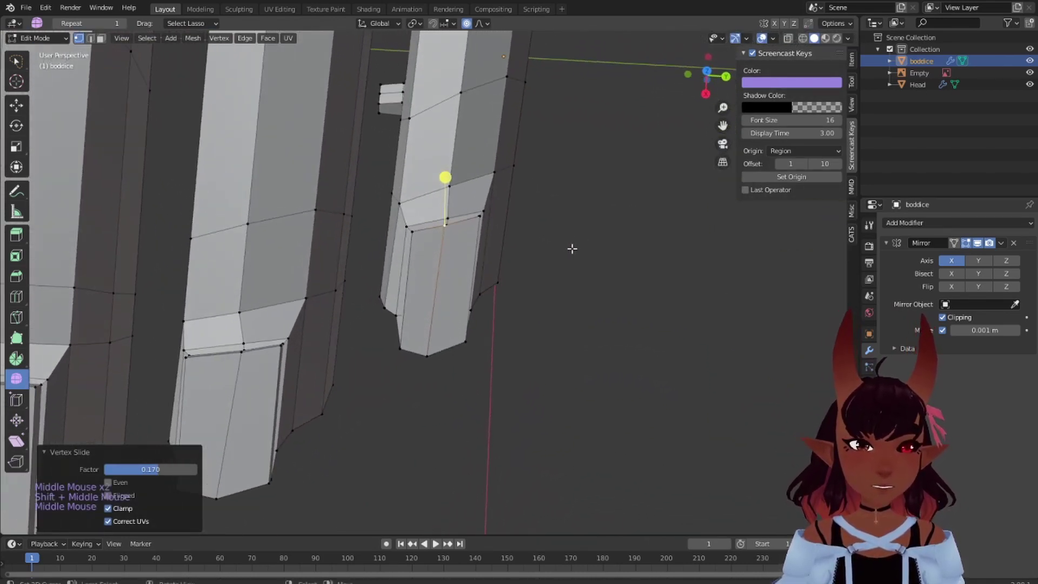
right_click(483, 209)
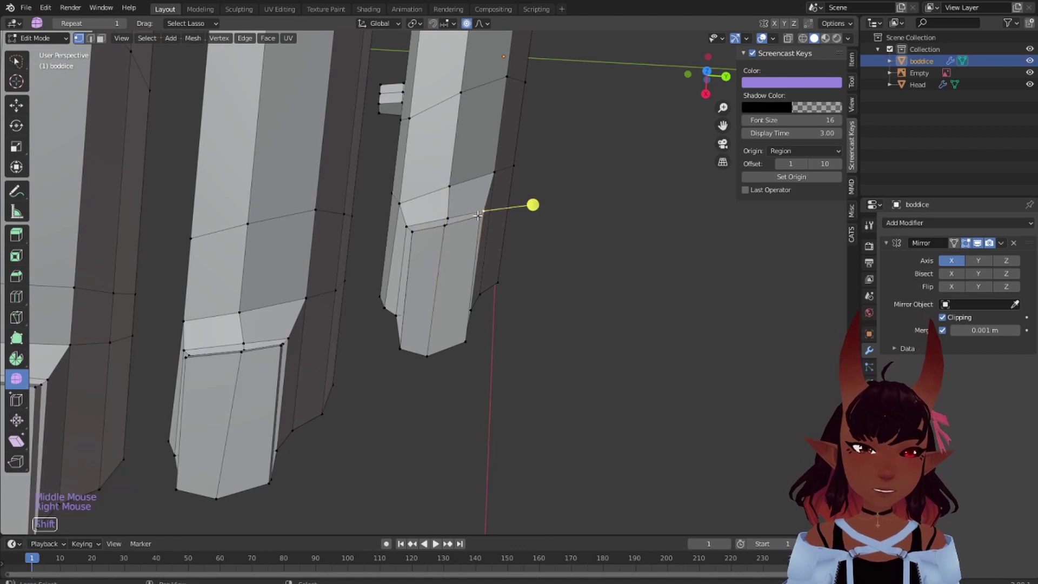
left_click(791, 38)
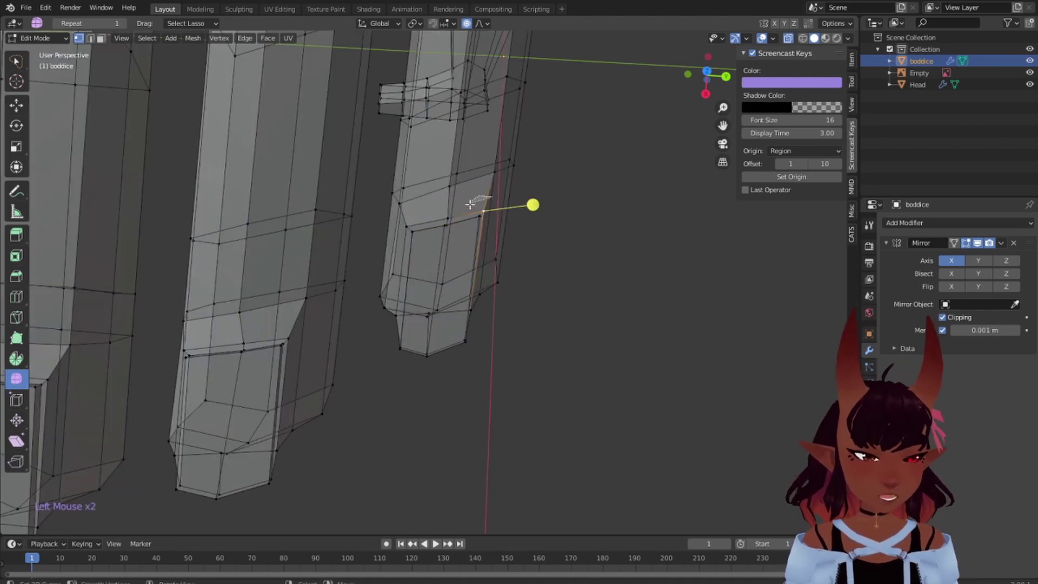
key("g")
key("g")
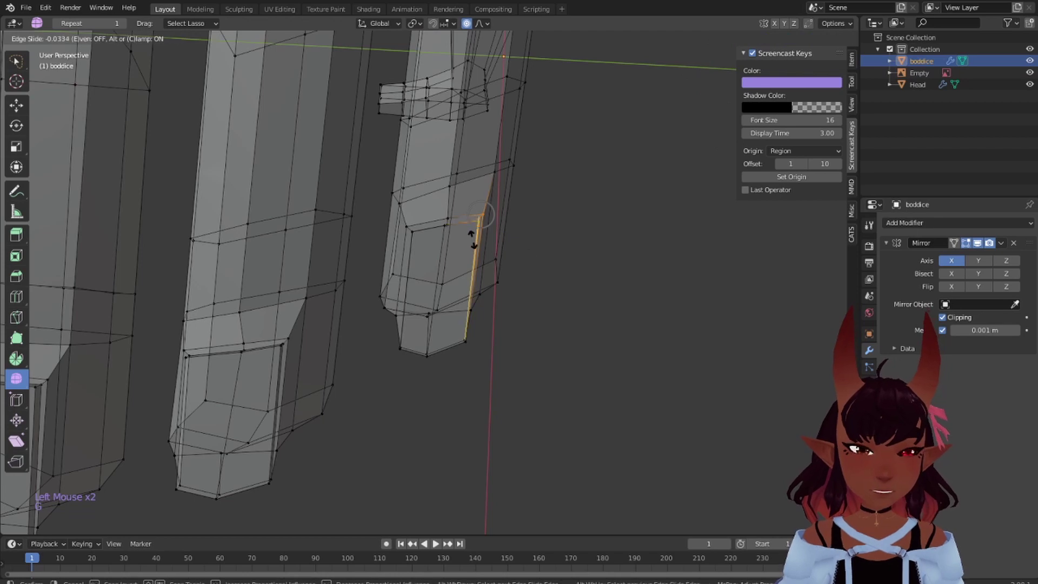
left_click(474, 240)
scroll(500, 199, "down", 2)
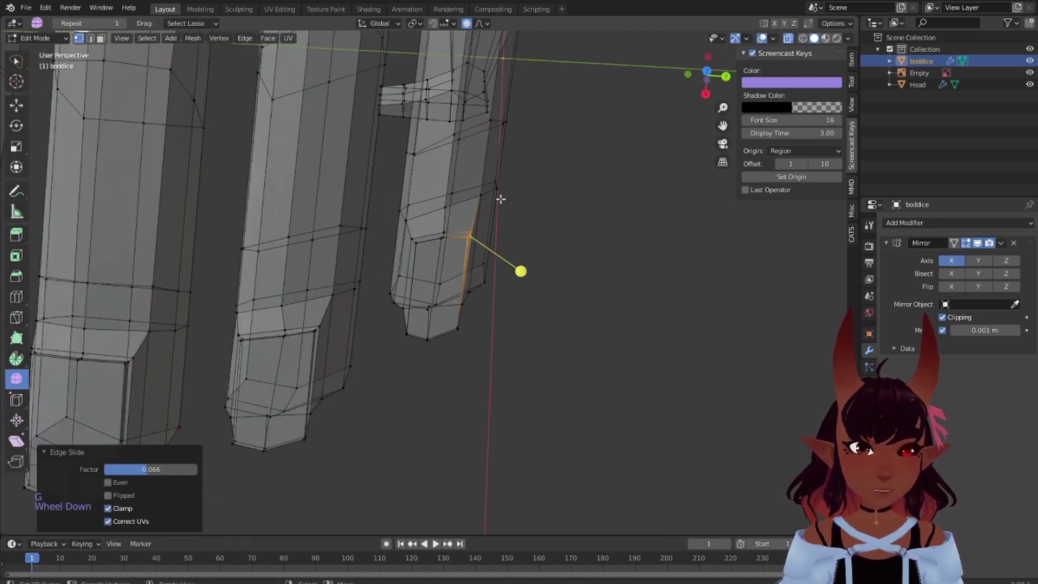
Rotate the edge loop just behind the little fingernail by 8.48° in the view and scale it to 0.961
scroll(500, 199, "down", 3)
scroll(465, 219, "up", 2)
right_click(449, 216, "alt")
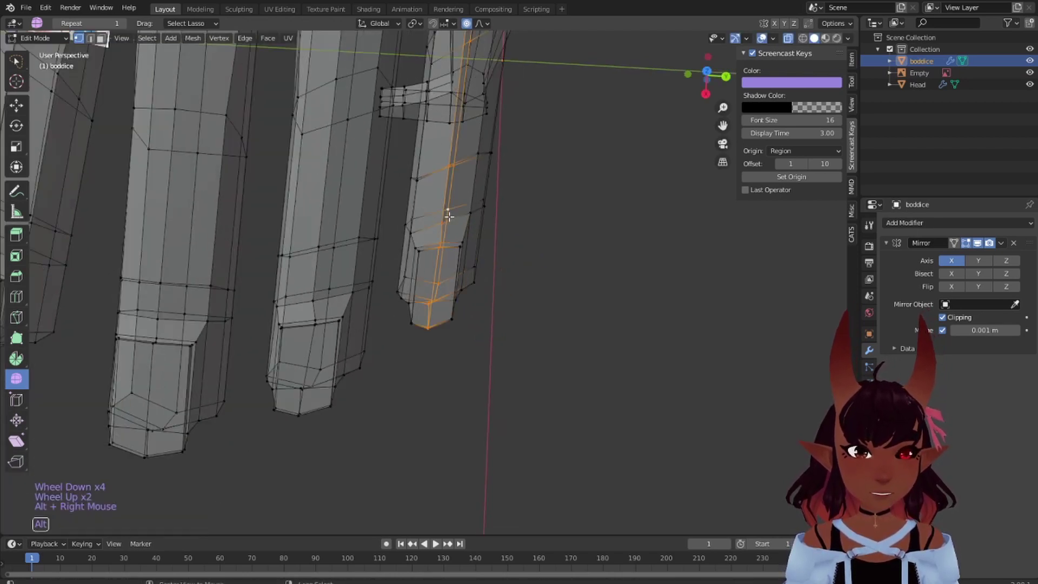
right_click(436, 223, "alt")
right_click(454, 207, "alt+shift")
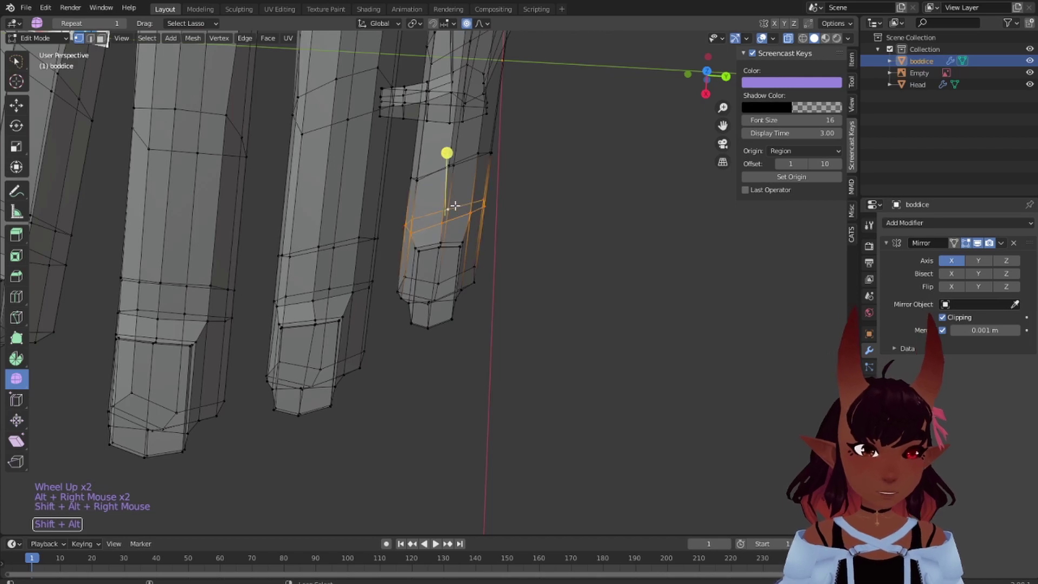
scroll(484, 195, "down", 3)
scroll(485, 195, "up", 1)
key("r")
key("r")
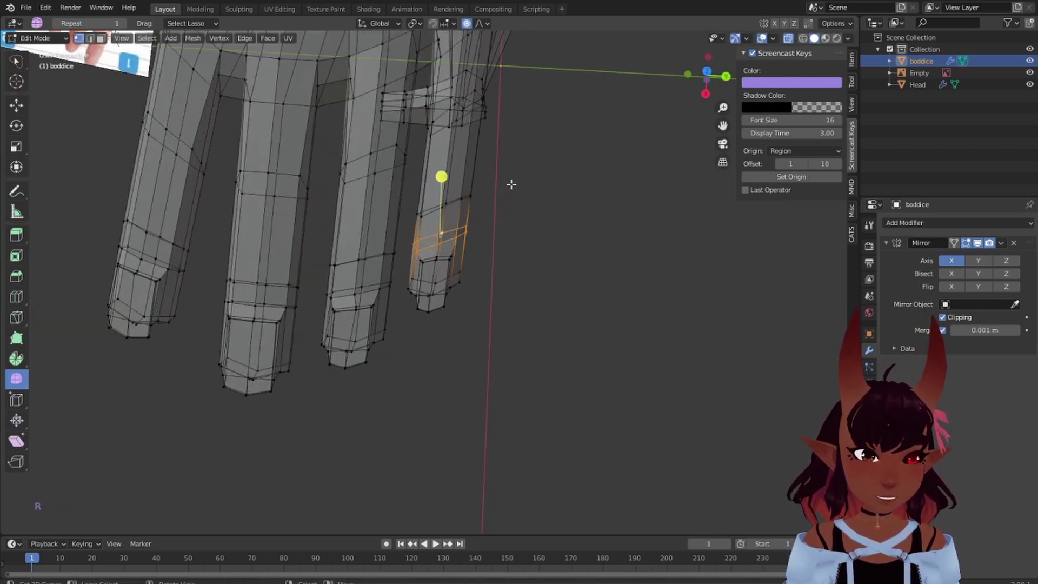
key("r")
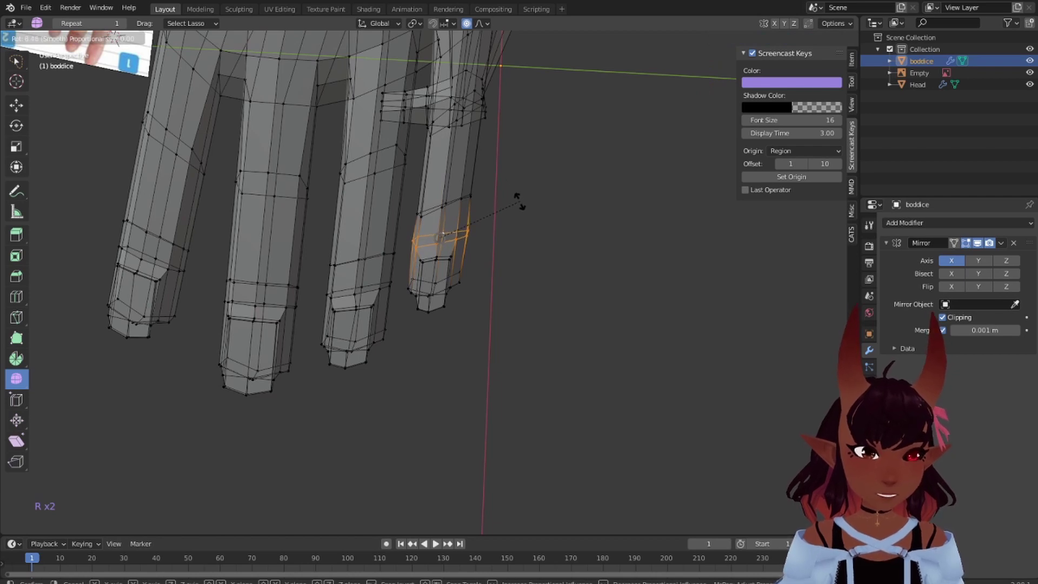
left_click(519, 201)
key("s")
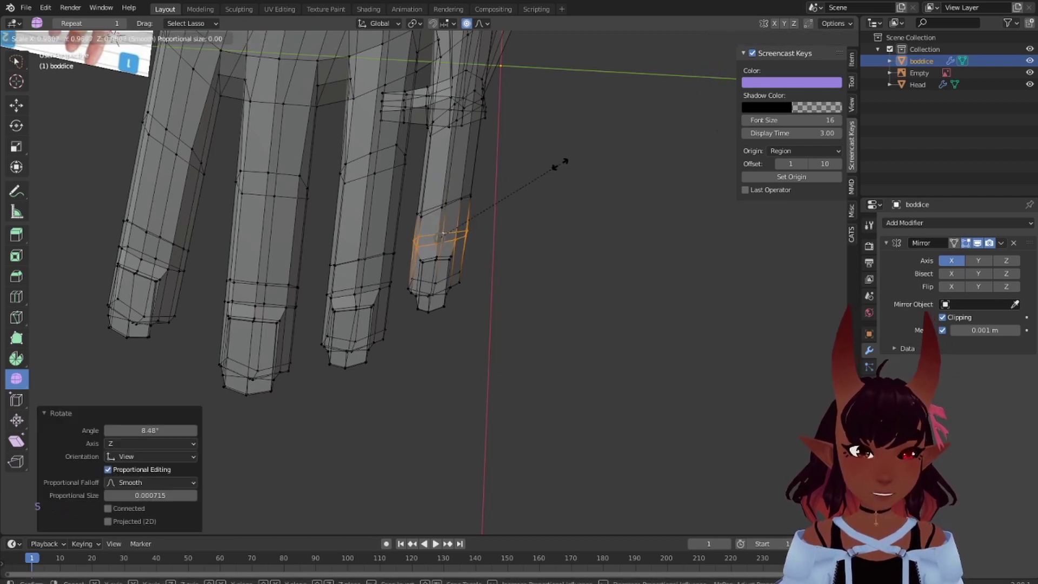
left_click(560, 162)
Rotate the little finger's next edge loop toward the palm by 19° in the view and scale it to 0.889
scroll(505, 179, "down", 2)
middle_click_drag(505, 178, 457, 231, "shift")
scroll(457, 231, "up", 2)
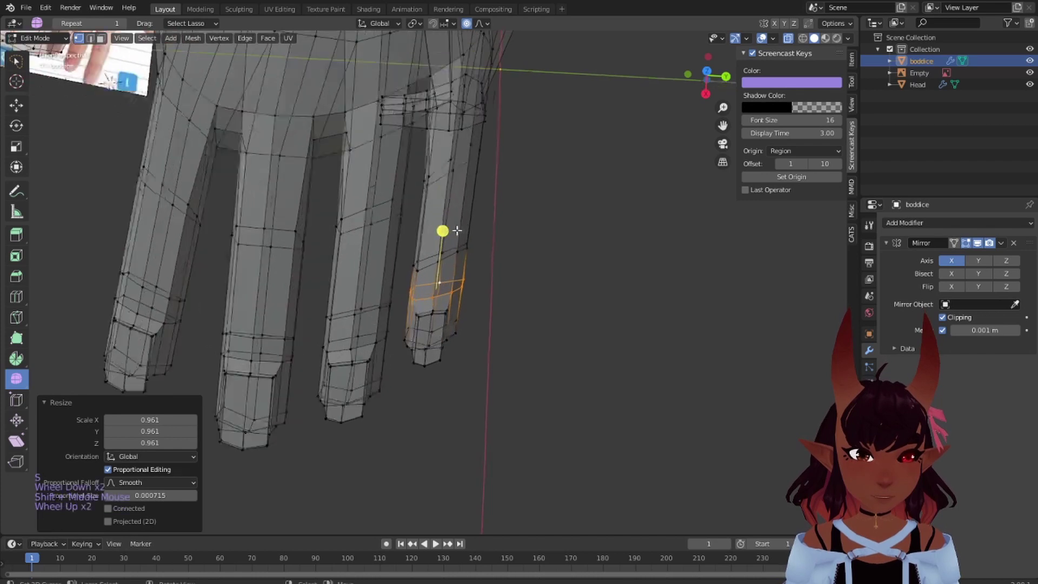
scroll(457, 231, "up", 1)
right_click(457, 241, "alt")
key("r")
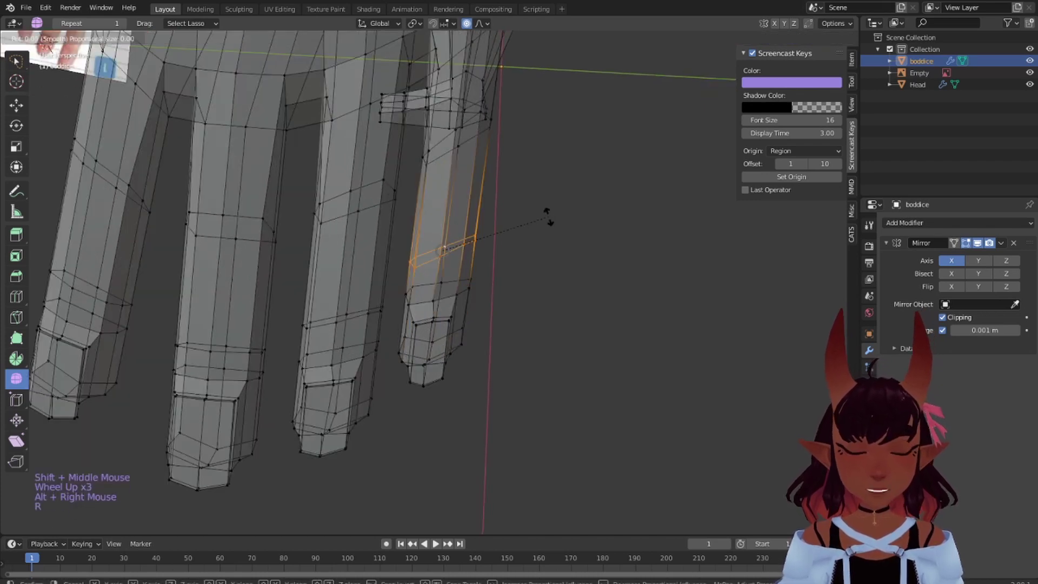
left_click(545, 249)
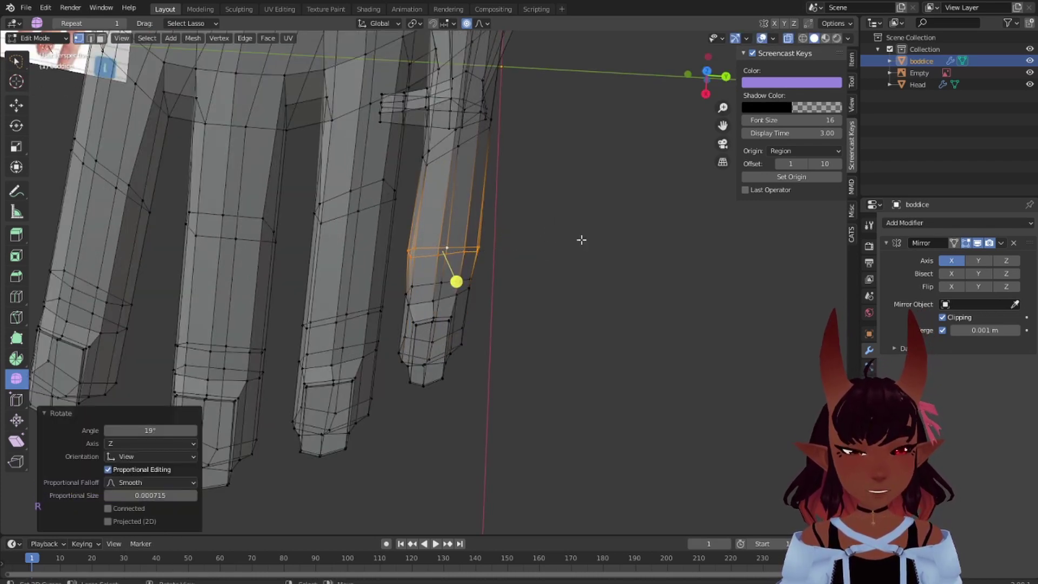
key("s")
left_click(564, 242)
scroll(565, 238, "down", 2)
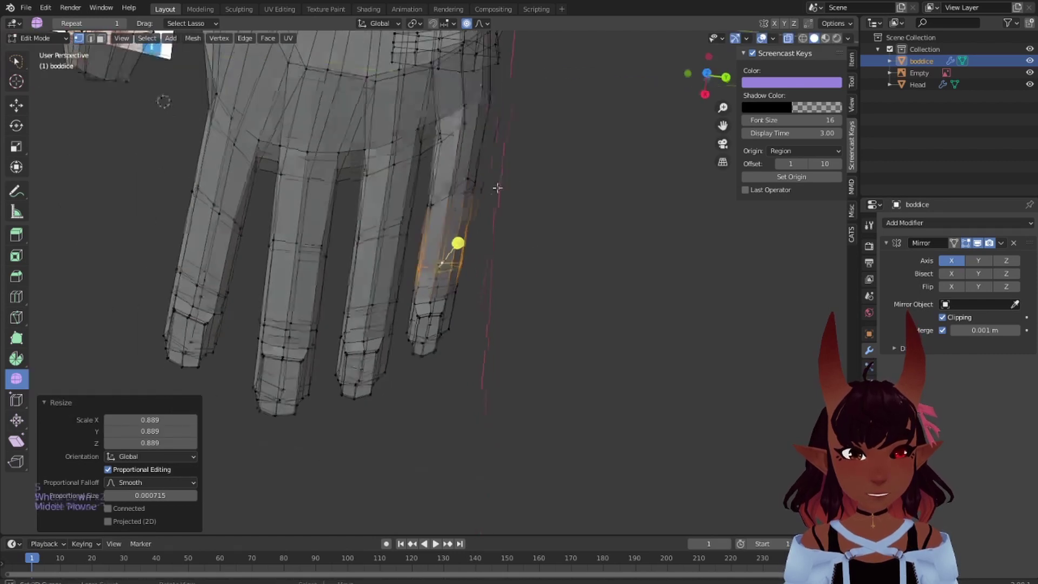
Rotate the little finger's middle-joint edge loop by 24.7° in the view and resize it uniformly
middle_click_drag(565, 238, 512, 235)
scroll(401, 249, "up", 1)
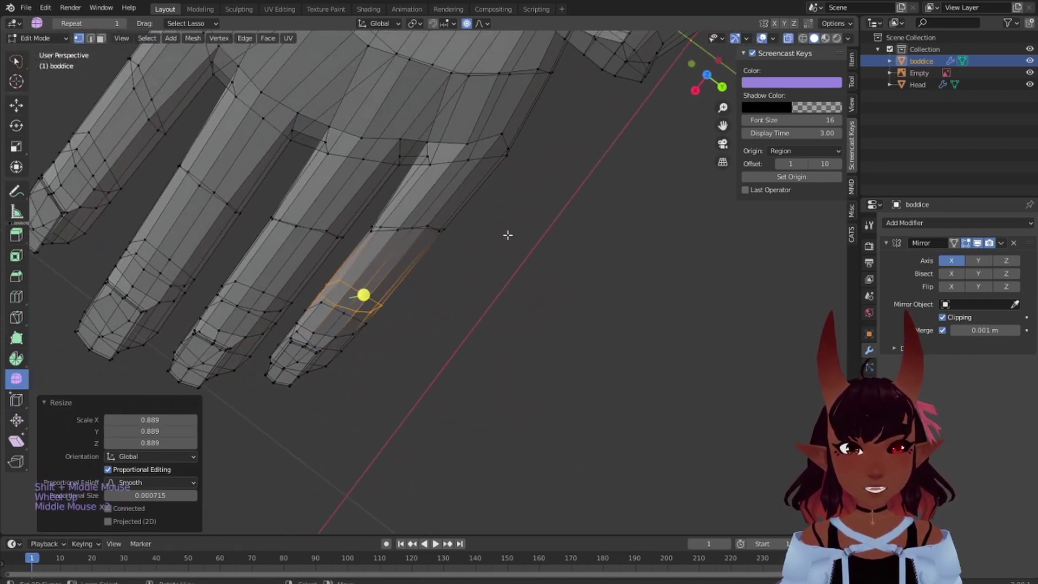
right_click(413, 227, "alt")
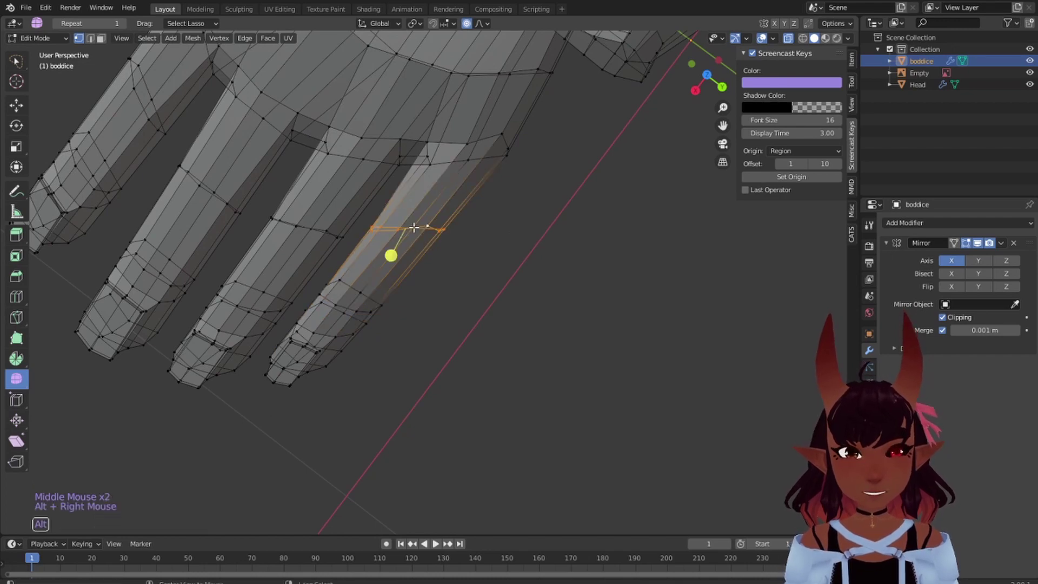
key("r")
left_click(450, 242)
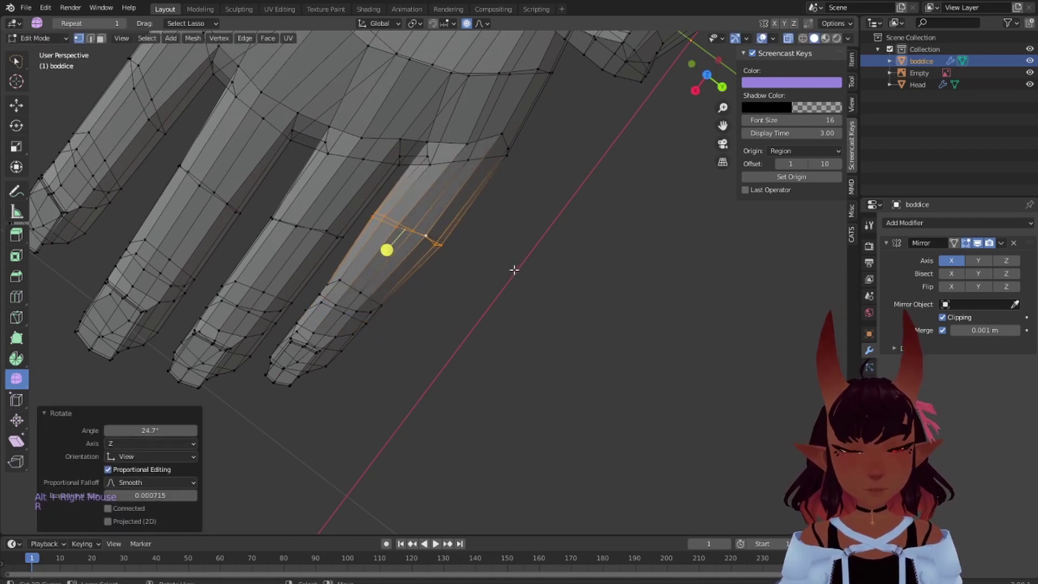
key("s")
left_click(497, 262)
Scale the little finger's middle-joint edge loop along the Z axis
middle_click_drag(556, 278, 498, 258)
key("s")
key("z")
left_click(459, 165)
Rotate the ring finger's edge loop at the joint nearest the fingertip so it sits squarer across the finger
middle_click_drag(412, 262, 466, 247, "shift")
right_click(400, 325, "alt")
key("r")
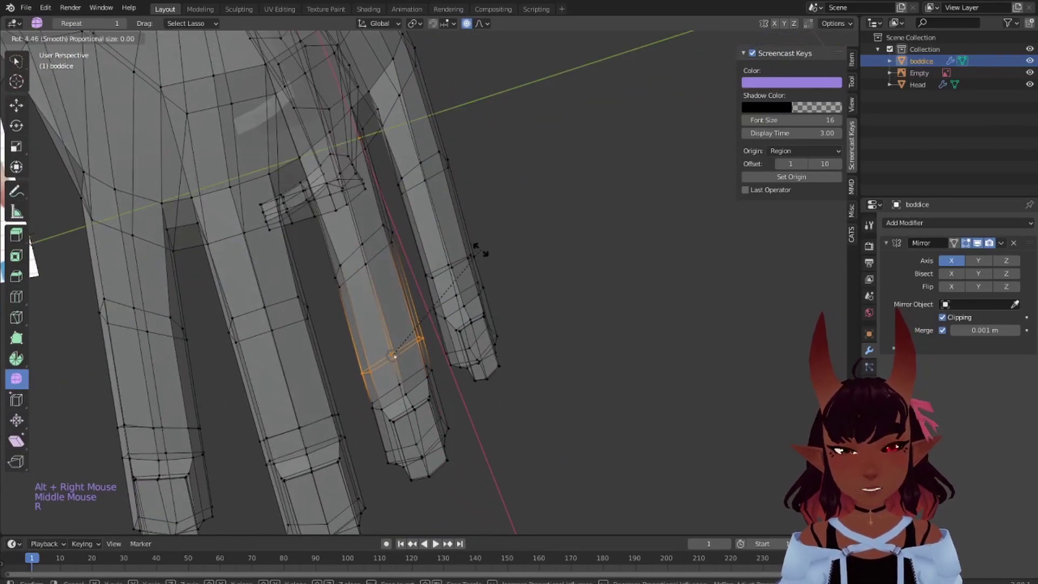
left_click(481, 250)
Rotate the ring finger's middle-joint edge loop across the finger and scale it to 0.932
right_click(379, 230, "alt")
middle_click_drag(438, 186, 479, 196)
key("r")
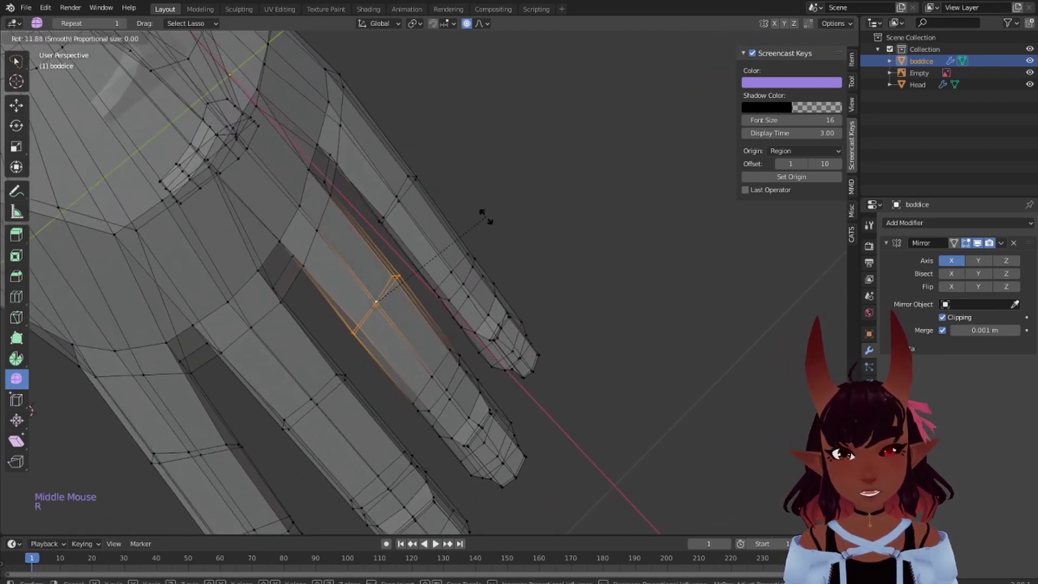
left_click(485, 216)
key("s")
left_click(488, 191)
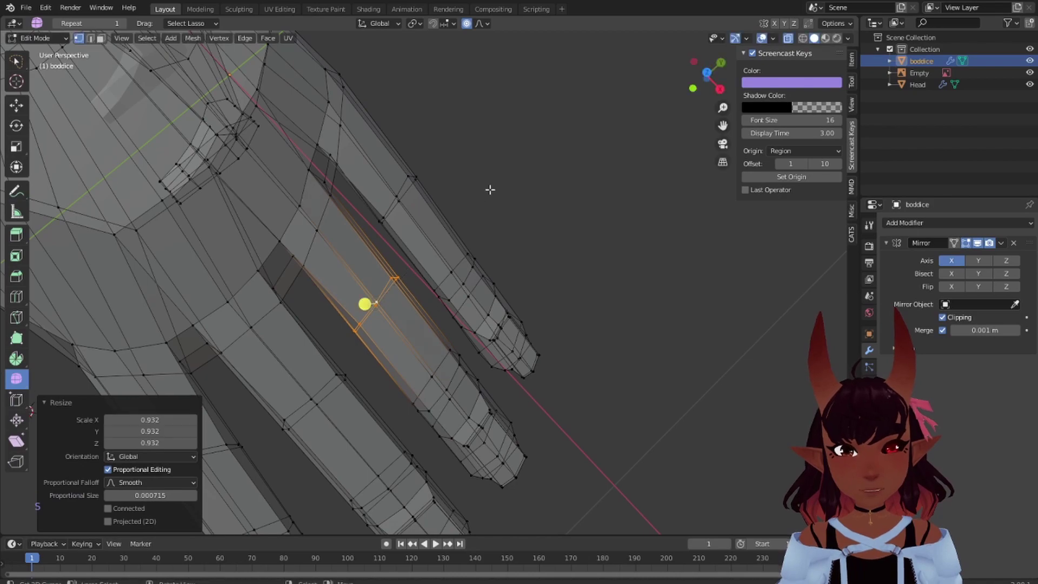
Rotate the index finger's middle-joint edge loop across the finger and scale it to 0.904
scroll(489, 187, "down", 3)
middle_click_drag(489, 188, 383, 233, "shift")
scroll(376, 246, "up", 2)
right_click(390, 282, "alt")
key("r")
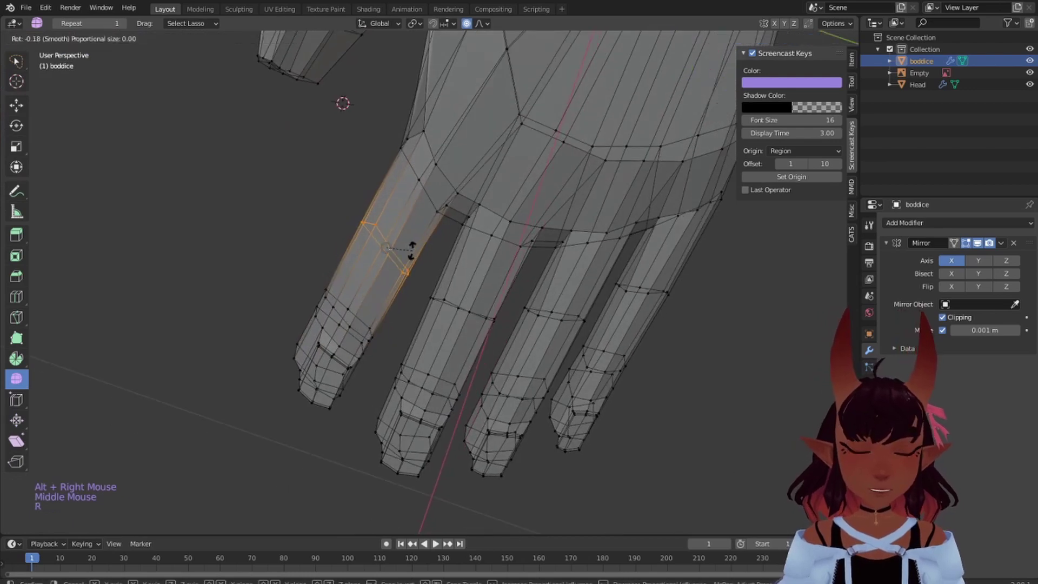
left_click(440, 238)
key("s")
left_click(487, 259)
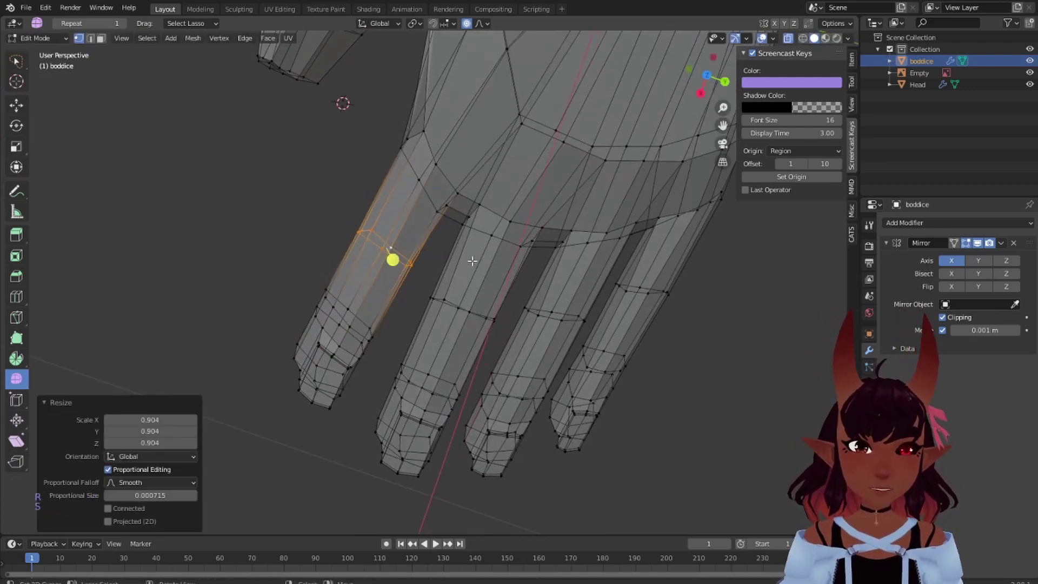
Rotate the index finger's edge loop at the joint nearest the fingertip by -9.74° in the view
middle_click_drag(473, 262, 393, 251)
right_click(363, 283, "alt")
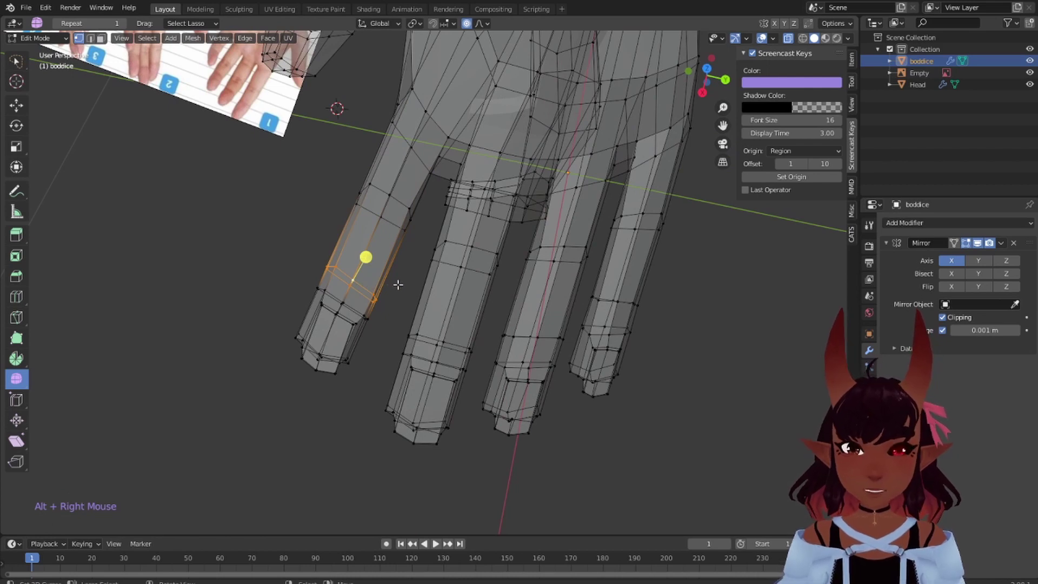
middle_click_drag(398, 285, 388, 287)
key("r")
left_click(389, 282)
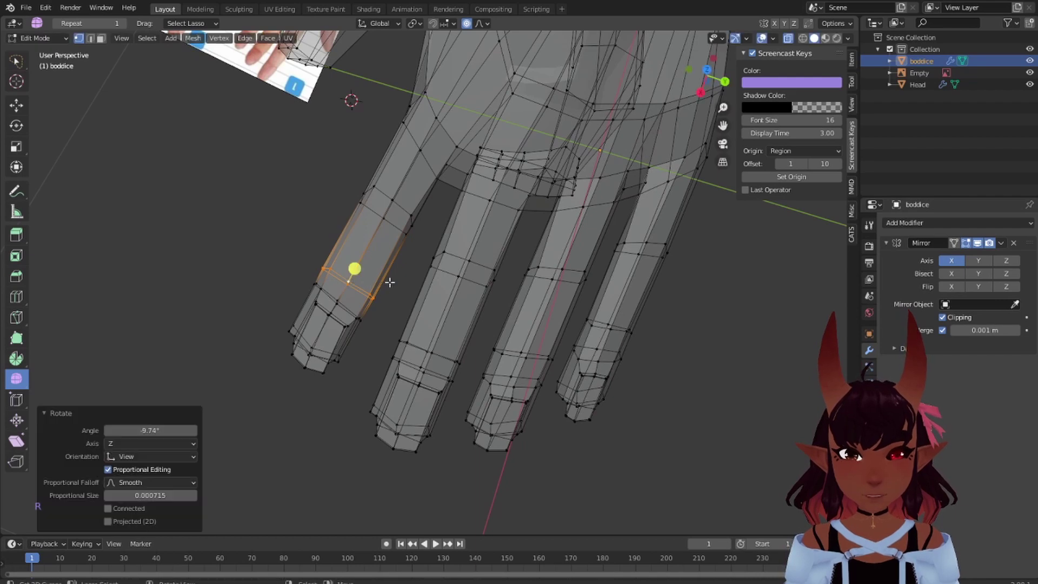
Select the complete edge loop just behind the index fingernail and rotate it by -7.39° in the view
right_click(342, 306, "alt")
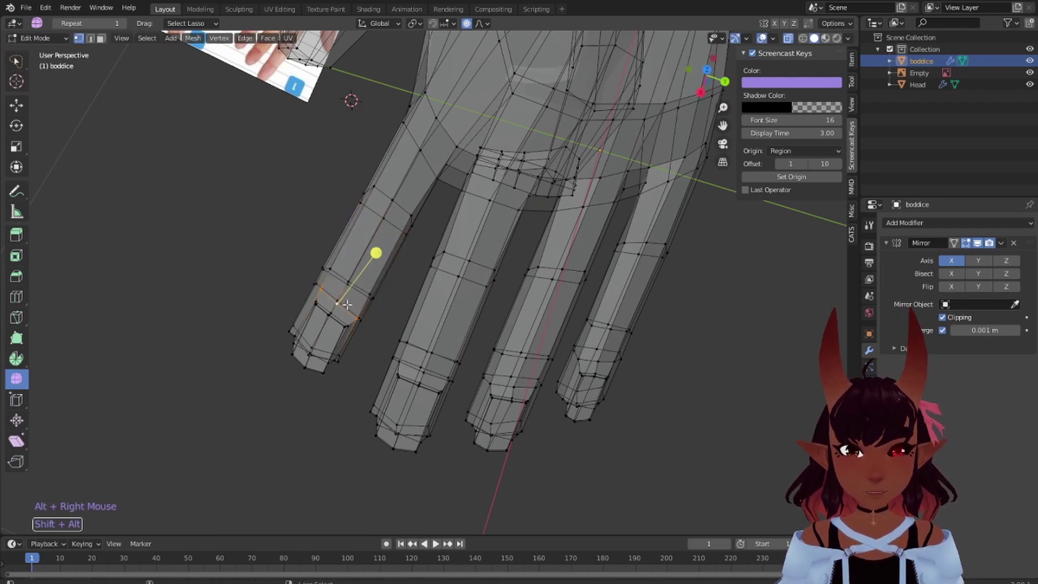
right_click(347, 304, "alt+shift")
key("r")
left_click(366, 306)
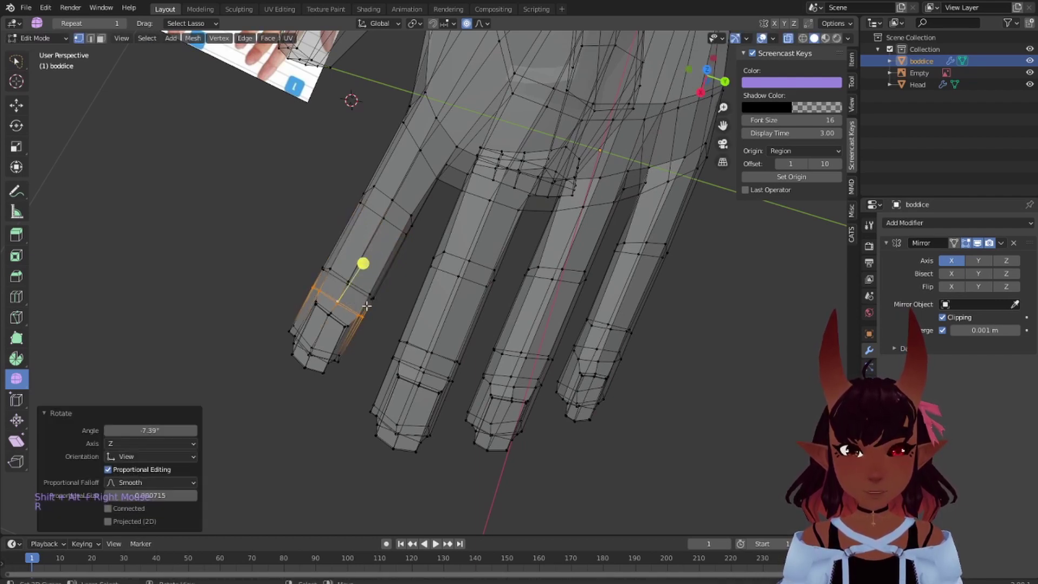
Slide the outer corner vertices at the index fingernail's base along their edge by a factor of 0.063
scroll(471, 287, "down", 2)
middle_click_drag(470, 287, 376, 262)
scroll(453, 314, "up", 3)
scroll(361, 271, "up", 3)
middle_click_drag(255, 245, 384, 261, "shift")
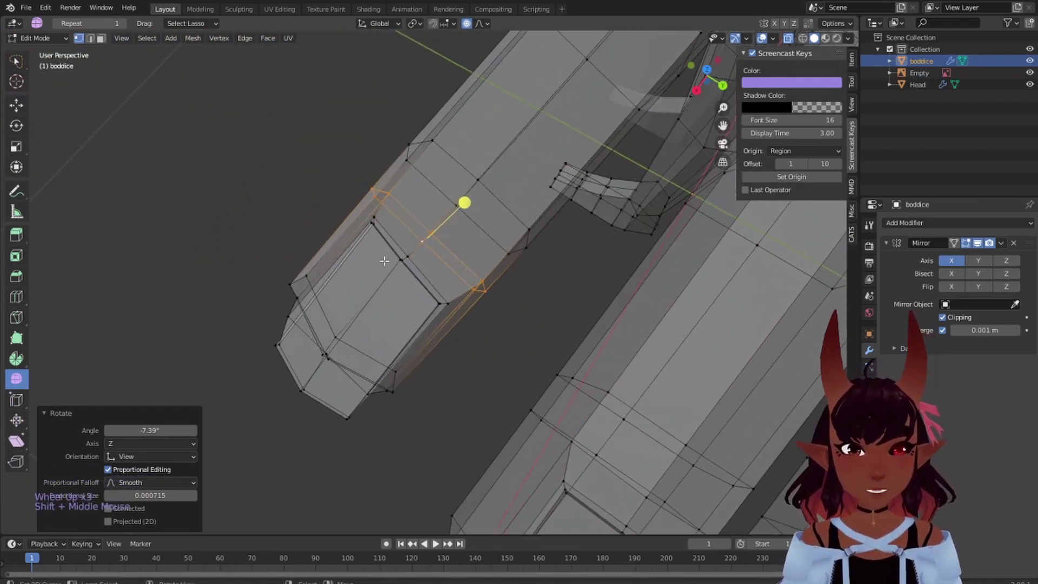
left_click(386, 234)
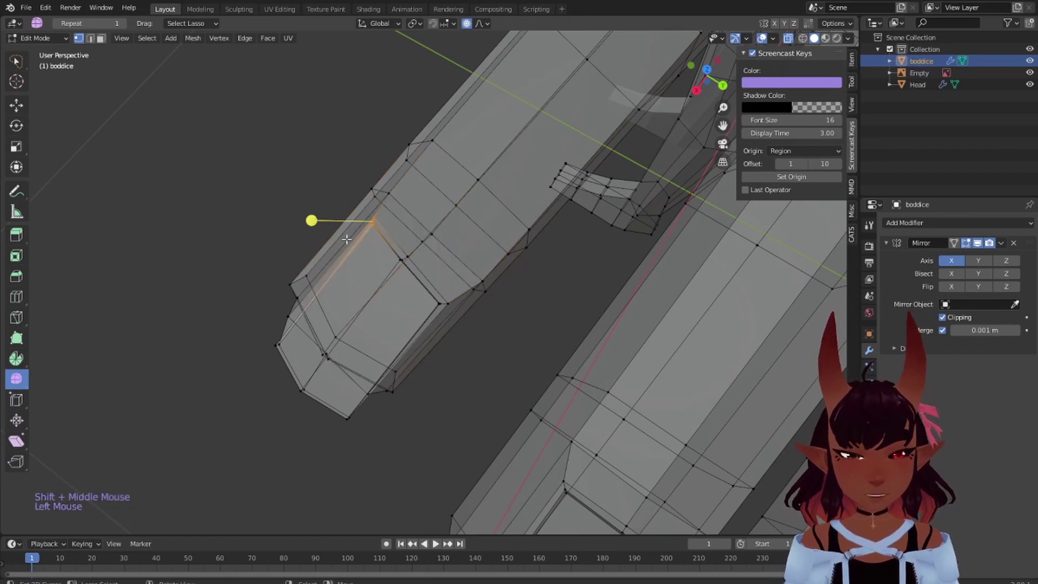
key("g")
key("g")
left_click(347, 244)
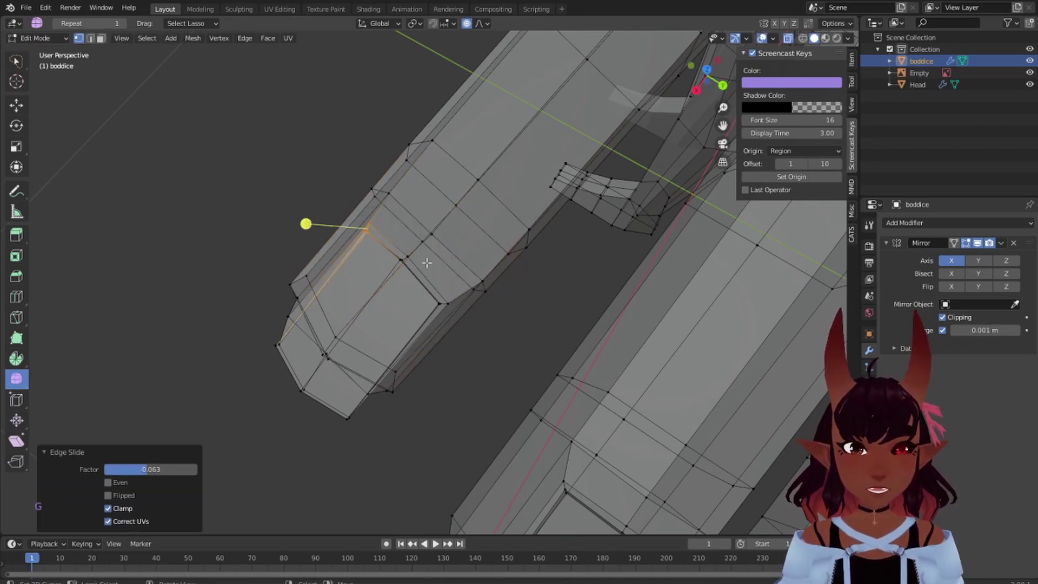
key("g")
key("g")
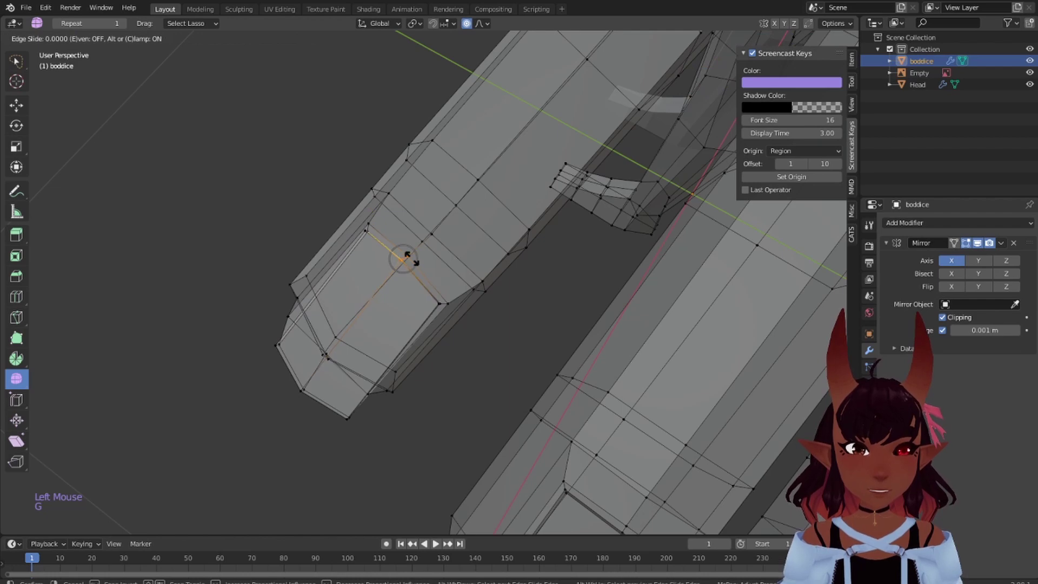
left_click(416, 251)
key("g")
key("g")
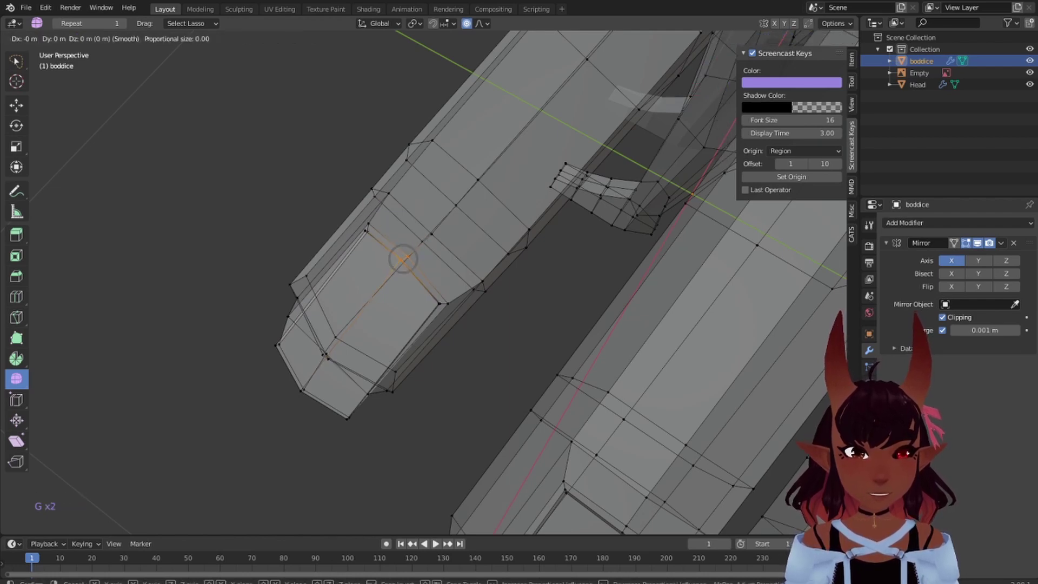
Slide the inner corner vertices at the index fingernail's base, on the middle finger's side, by a factor of 0.015
left_click(435, 227)
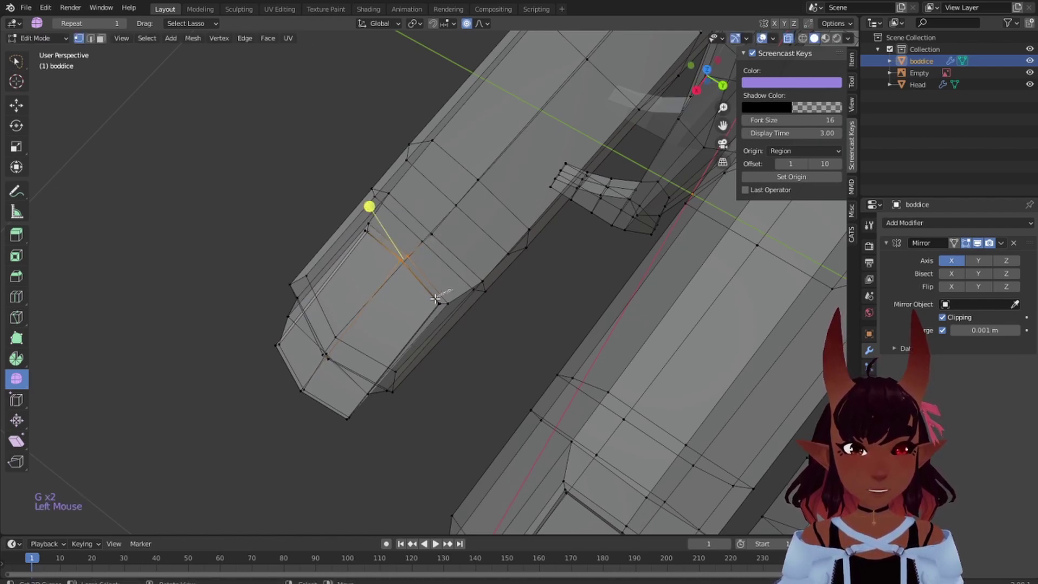
key("g")
key("g")
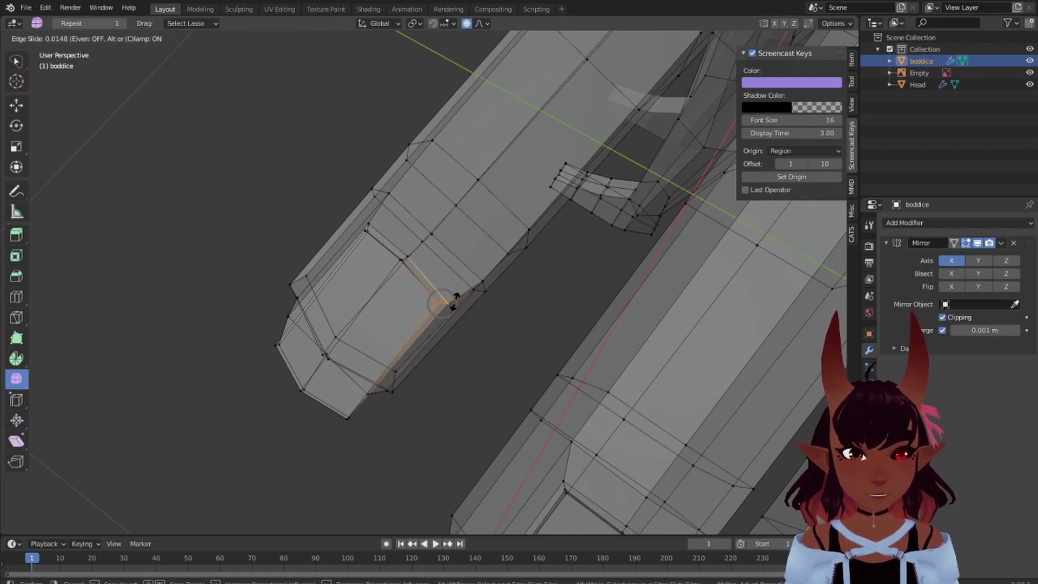
left_click(452, 301)
Select the vertices along the index fingernail's tip edge and move them about -0.000362 m along Y
middle_click_drag(452, 299, 533, 320)
left_click(579, 310)
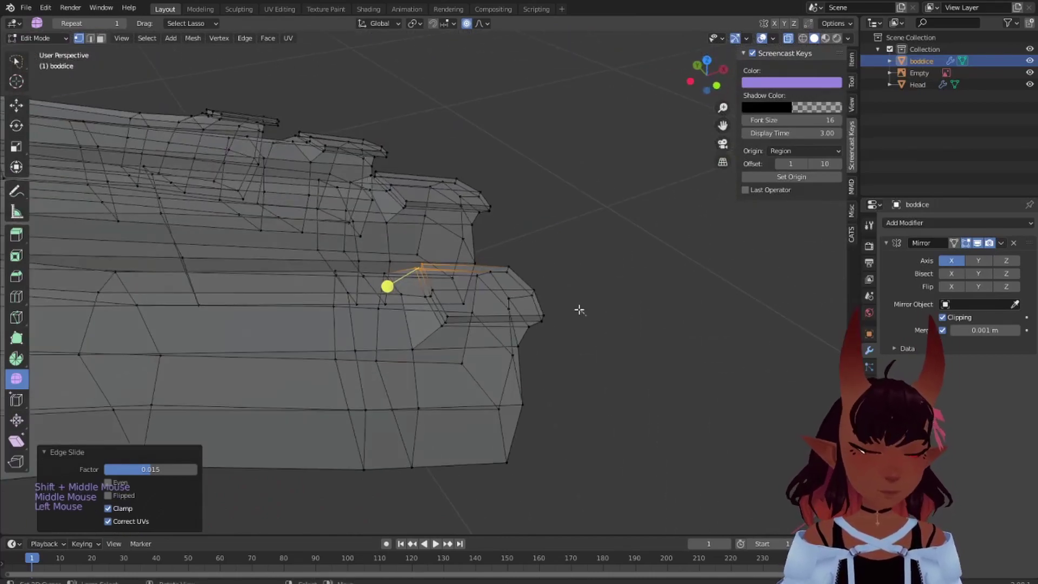
left_click_drag(537, 319, 540, 295)
mouse_move(539, 294)
middle_mouse_down()
mouse_move(505, 419)
mouse_move(480, 317)
middle_mouse_up()
left_click_drag(484, 291, 466, 293)
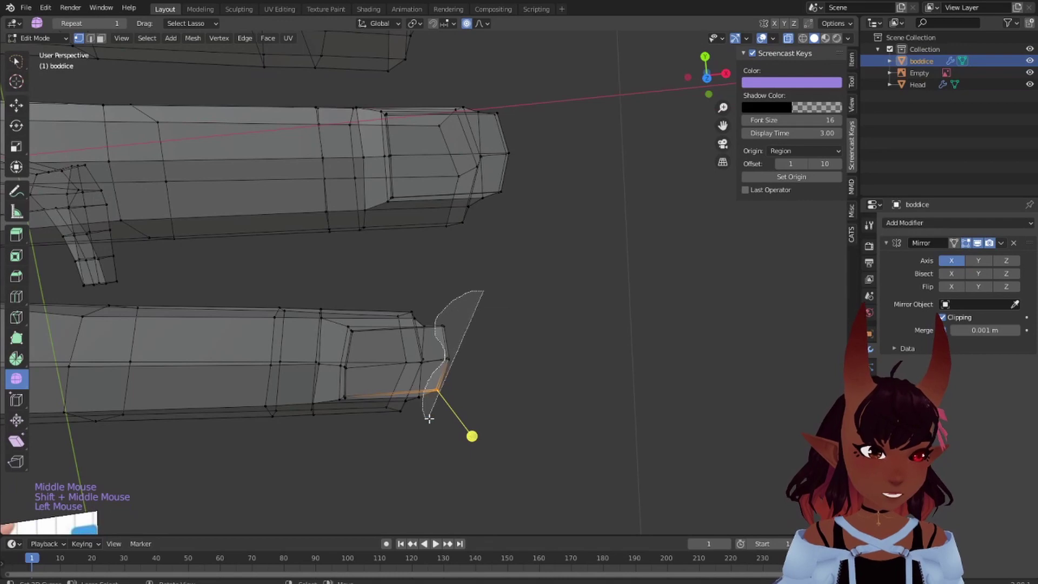
left_click_drag(429, 418, 430, 419)
key("g")
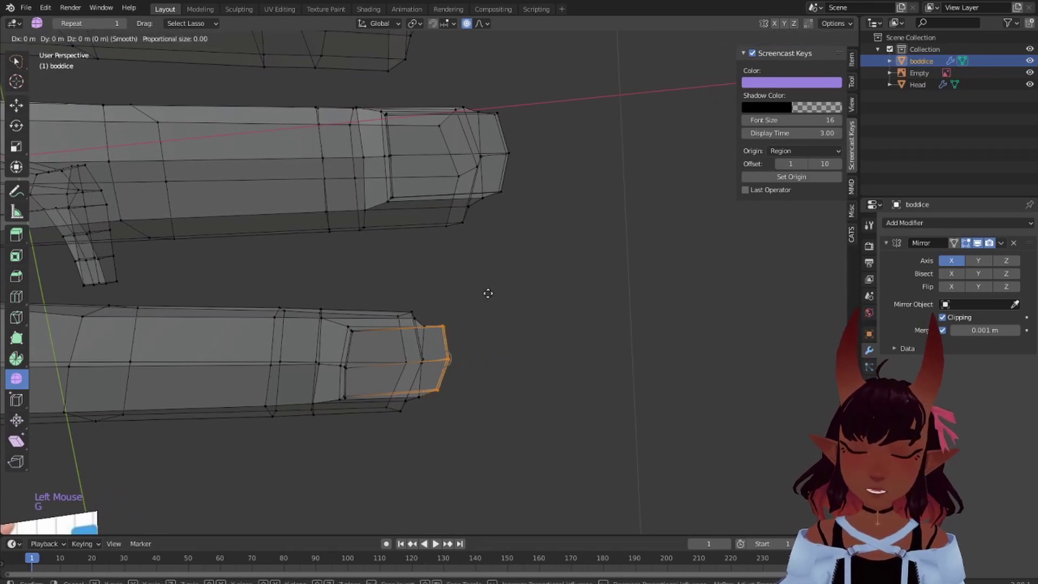
left_click(490, 298)
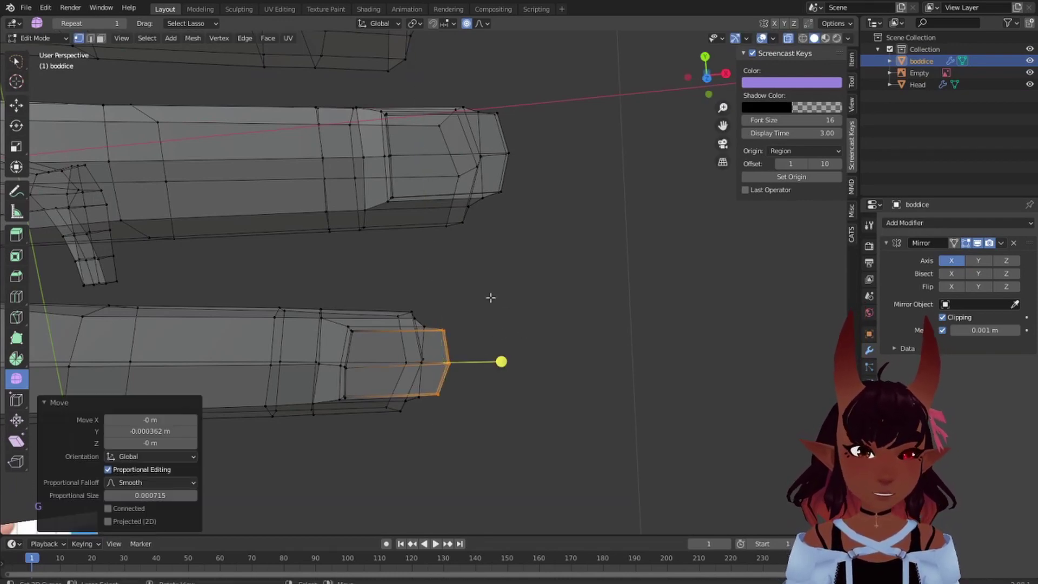
Clear the vertex selection and turn off X-ray so the hand displays as solid
scroll(519, 211, "down", 3)
middle_click_drag(519, 210, 97, 128)
key("a")
key("a")
key("a")
scroll(377, 153, "down", 5)
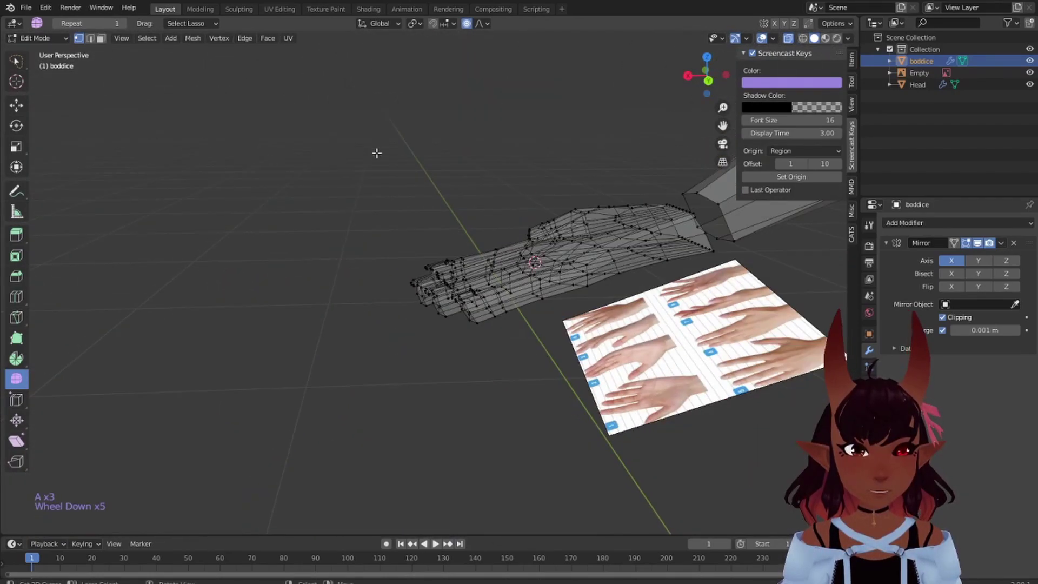
middle_click_drag(377, 153, 824, 114, "shift")
scroll(354, 153, "up", 1)
left_click(788, 38)
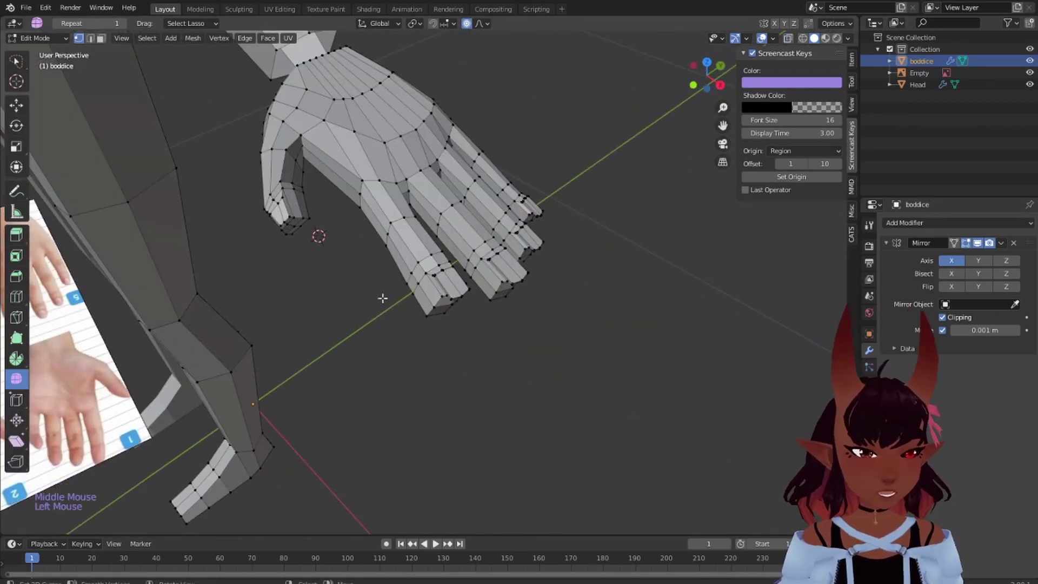
Select the lengthwise palm-side edge loops running along both sides of all four fingers
middle_click_drag(432, 300, 504, 138)
scroll(410, 204, "up", 4)
middle_click_drag(410, 204, 380, 227, "shift")
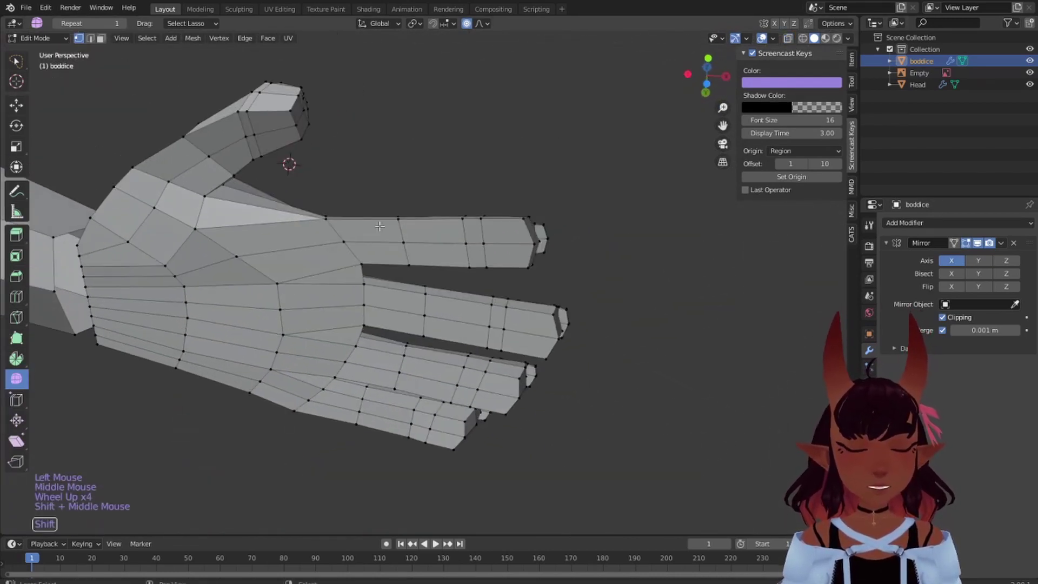
right_click(353, 221, "alt")
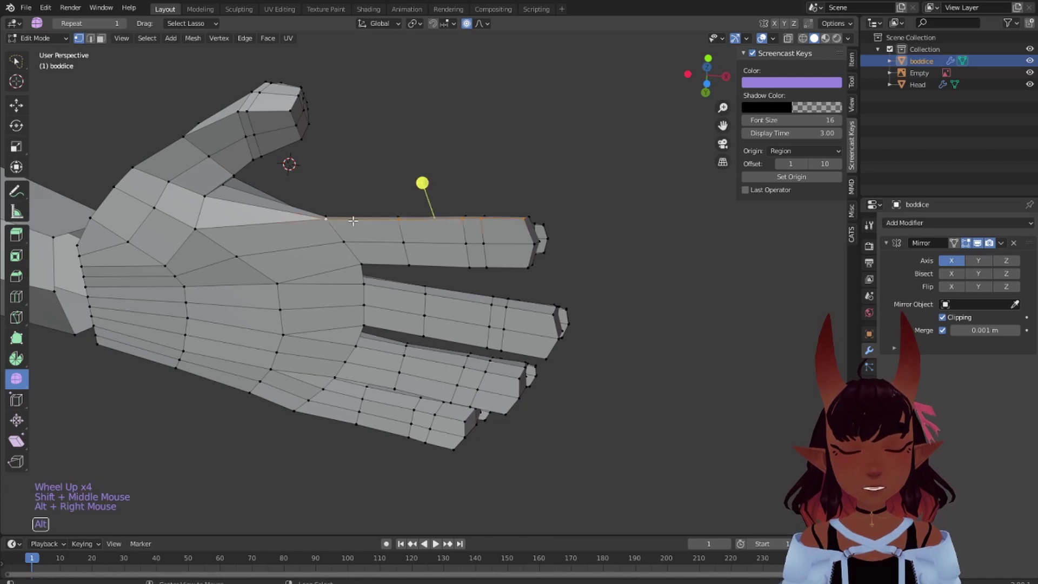
right_click(385, 263, "alt+shift")
right_click(411, 292, "alt+shift")
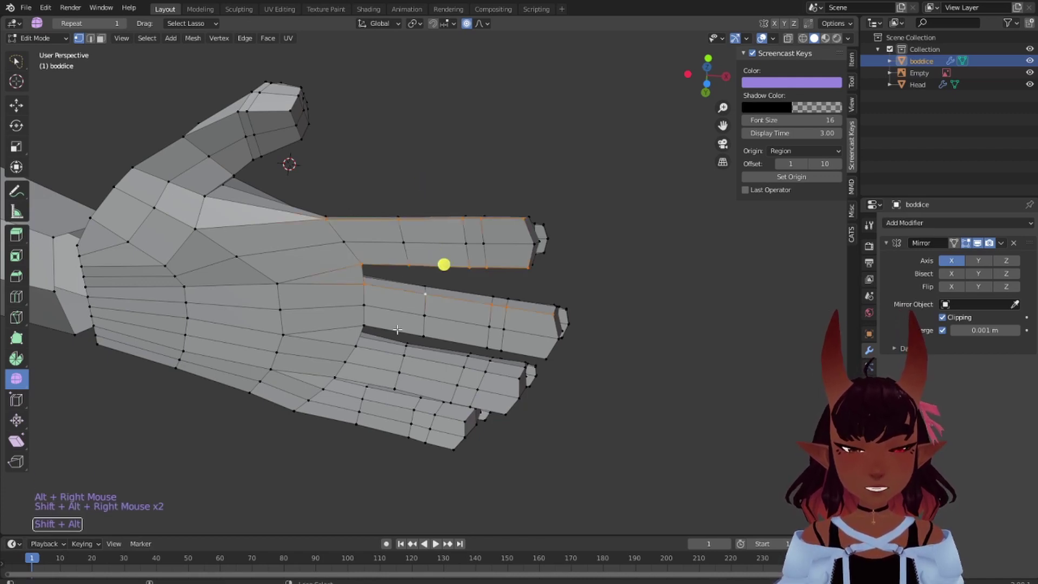
right_click(400, 326, "alt+shift")
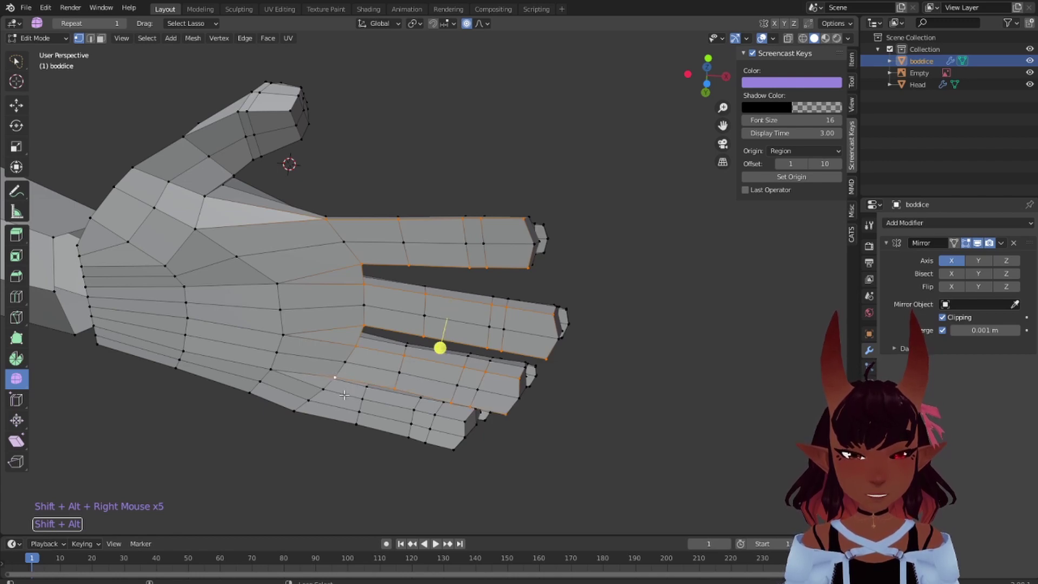
right_click(327, 412, "alt+shift")
Add the palm-side fingertip vertices and the thumb's outer and inner edges to the selection, and shrink it with a Shrink/Fatten offset of -0.002 m
middle_click_drag(407, 390, 480, 341)
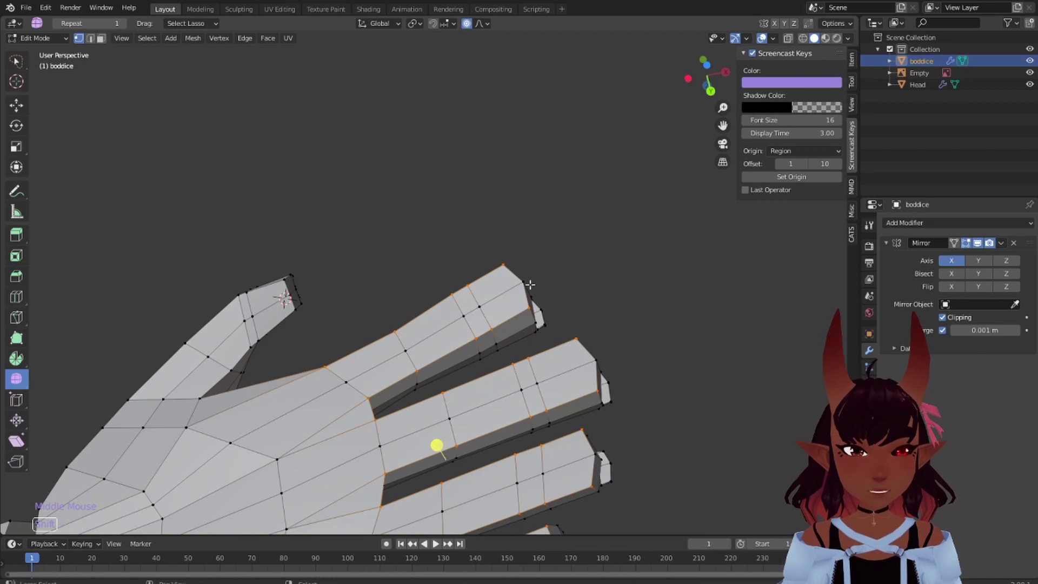
right_click(590, 360, "shift")
middle_click_drag(575, 434, 562, 250, "shift")
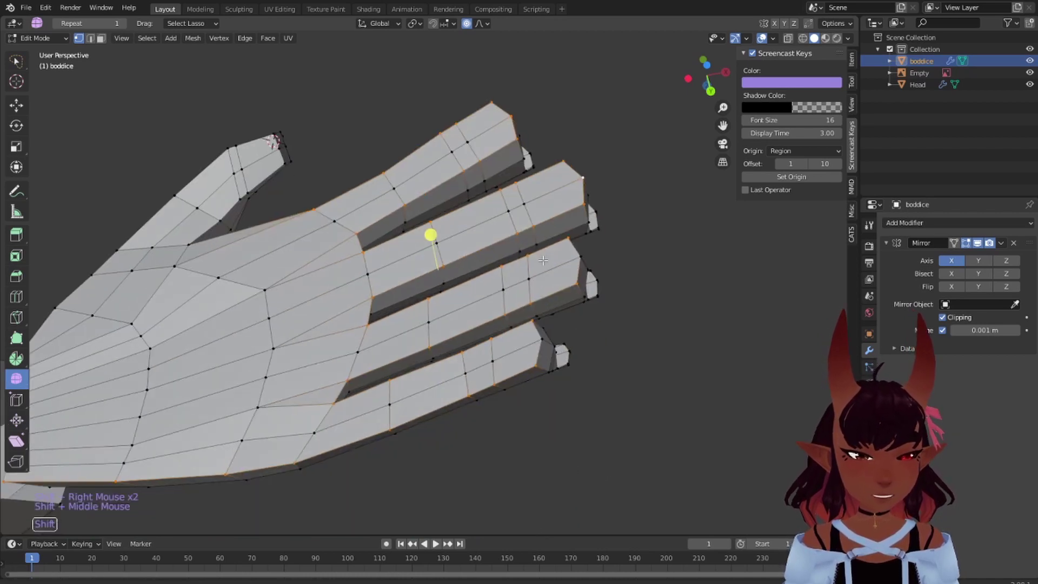
right_click(570, 258, "shift")
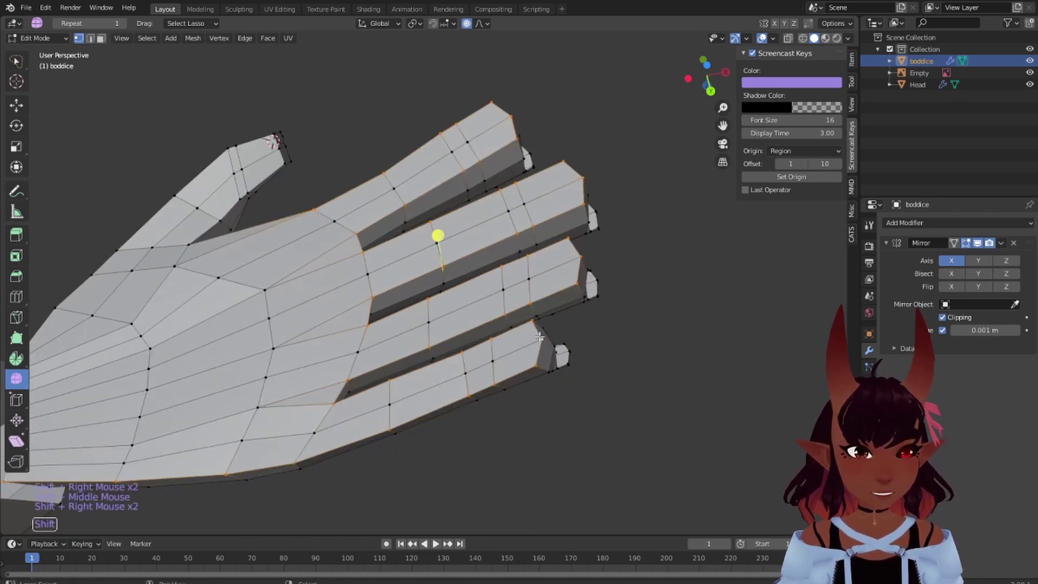
middle_click_drag(152, 217, 327, 297, "shift")
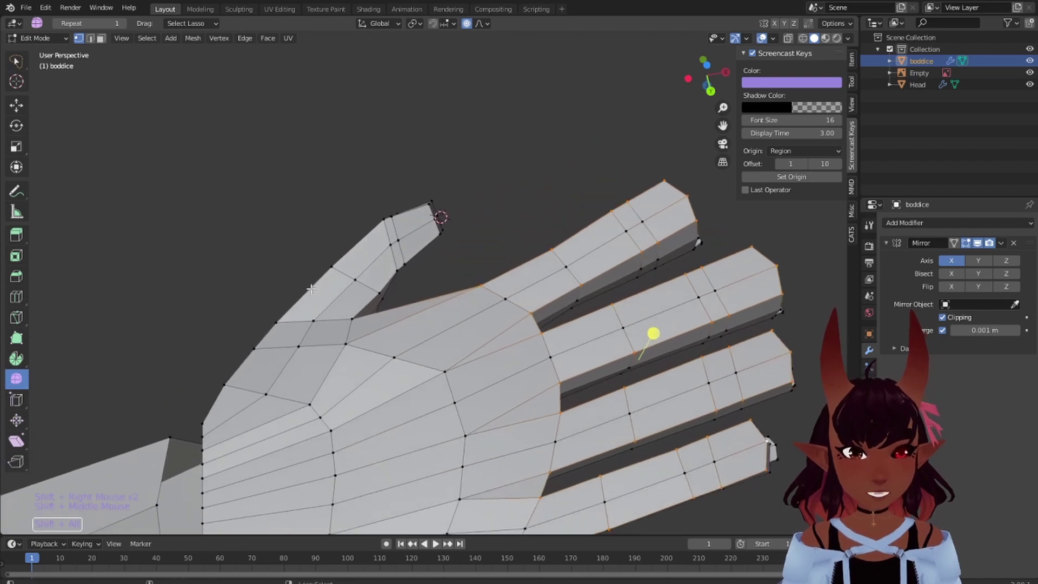
right_click(312, 289, "alt+shift")
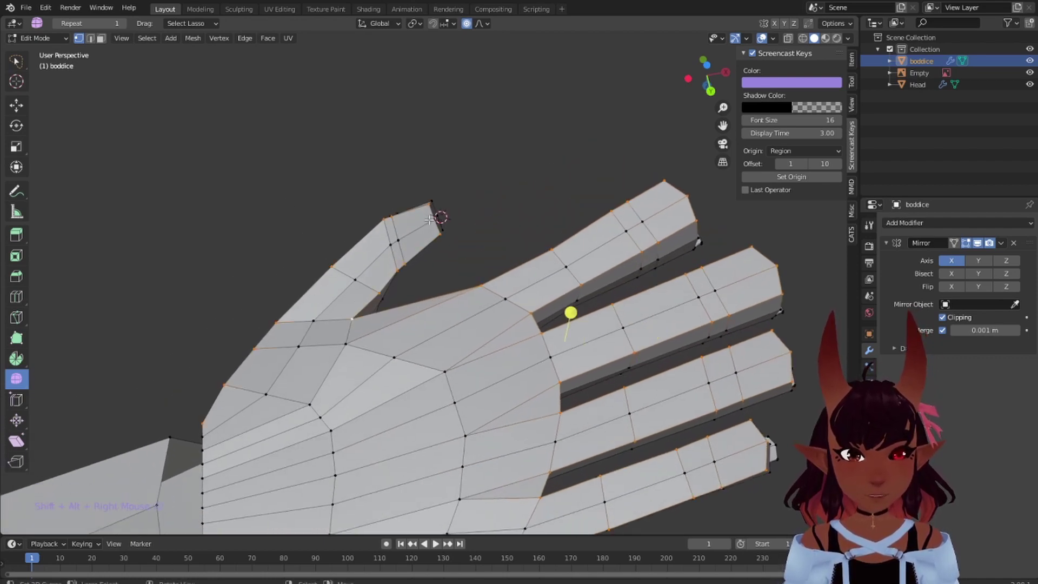
scroll(406, 241, "down", 3)
middle_click_drag(487, 229, 606, 241)
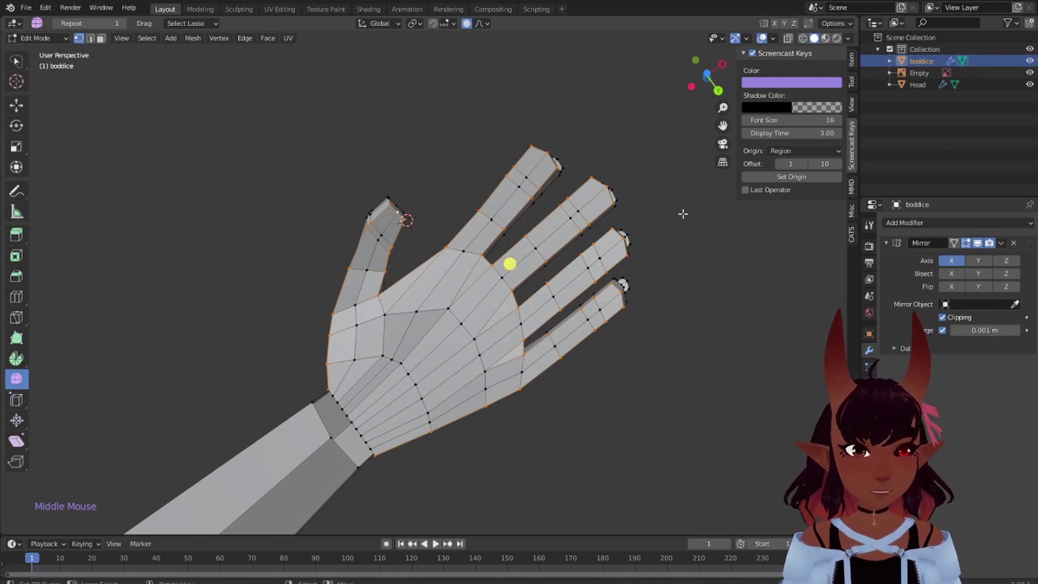
key("alt+s")
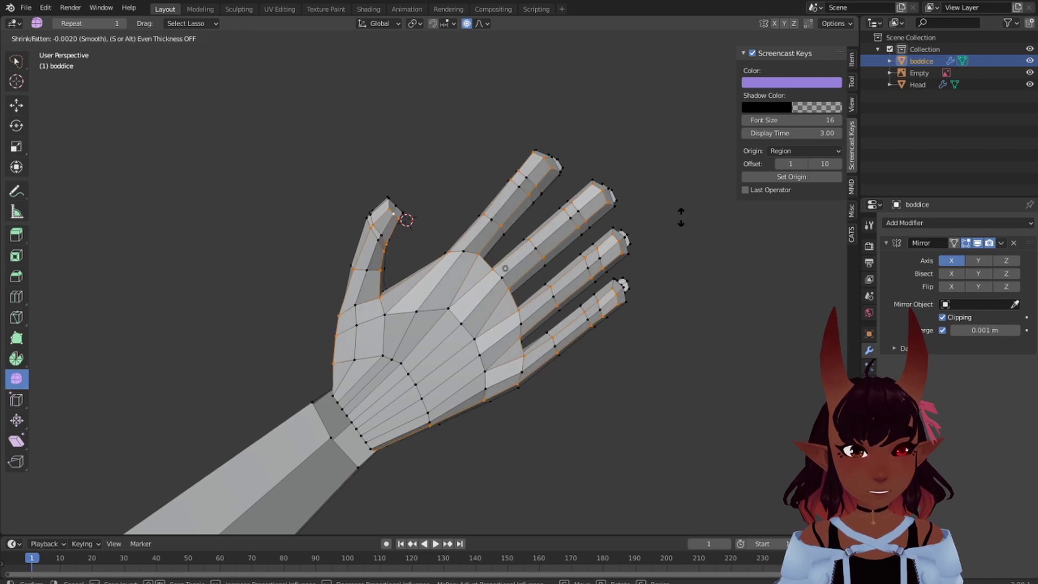
left_click(679, 217)
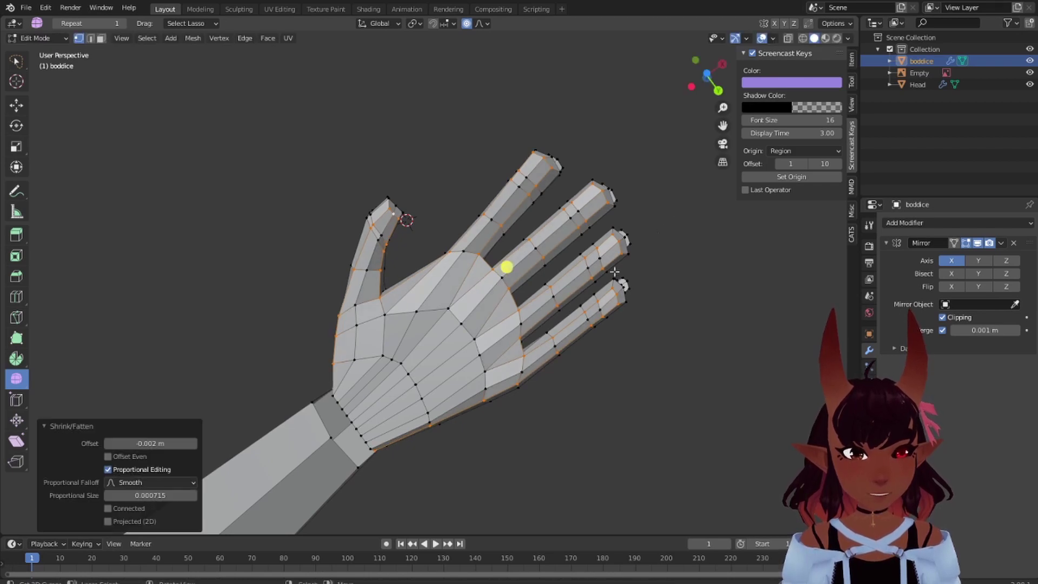
Clear the selection, select the edge loop at the index finger's middle joint and rotate it 16.3° in the view
middle_click_drag(680, 217, 519, 304)
scroll(519, 303, "up", 2)
key("a")
key("a")
key("a")
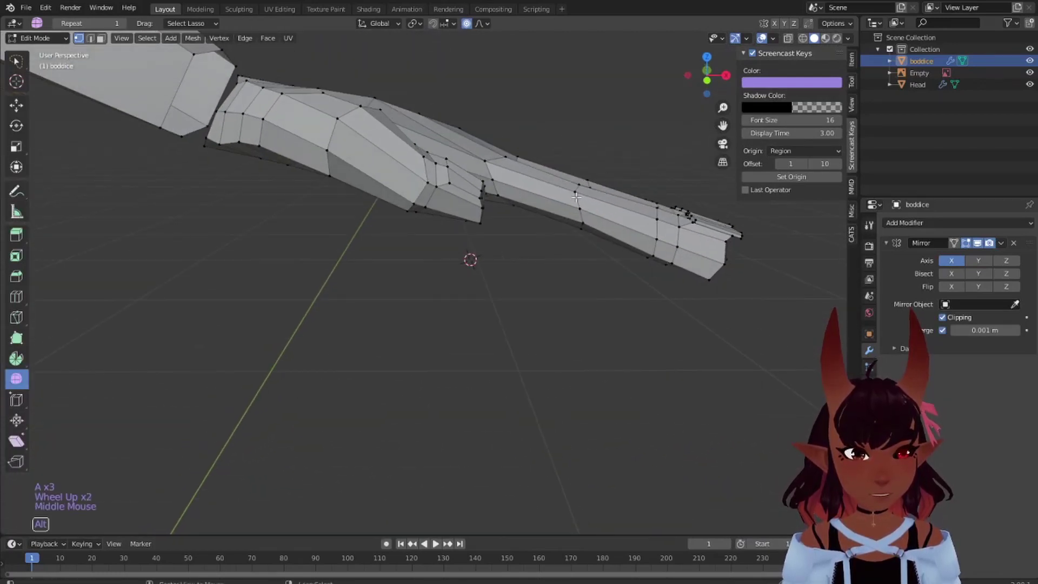
right_click(576, 196, "alt")
middle_click_drag(619, 170, 534, 241, "shift")
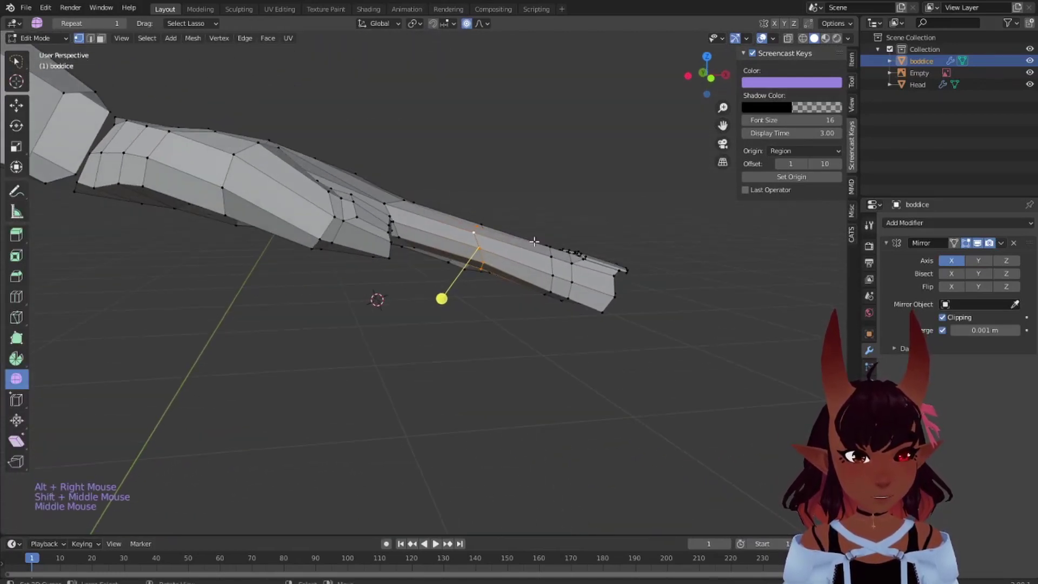
key("r")
left_click(553, 242)
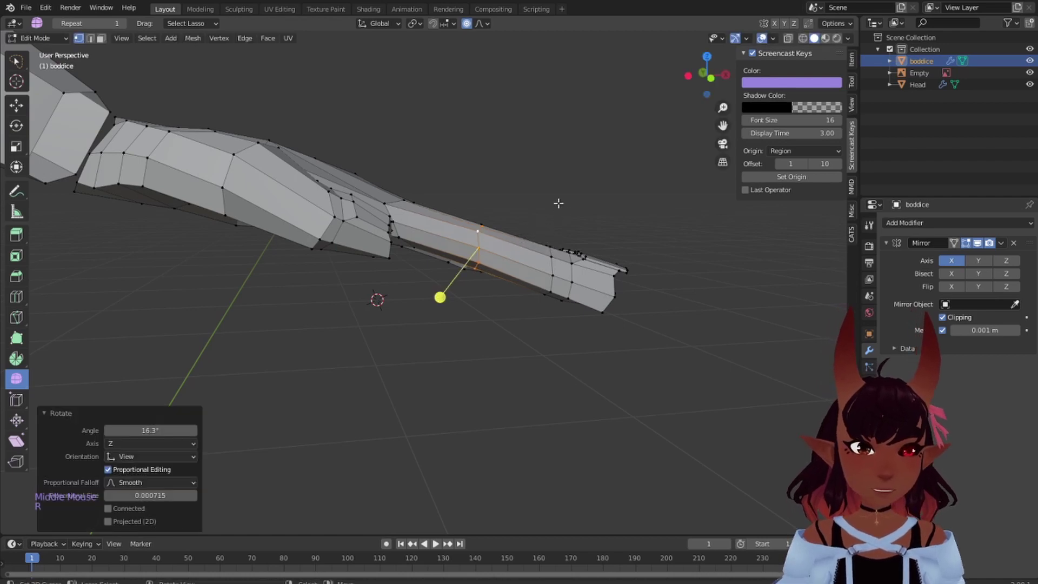
Select the middle-joint edge loops of other fingers one at a time and rotate each in the view
middle_click_drag(558, 203, 500, 261)
right_click(500, 261, "alt")
middle_click_drag(553, 296, 369, 298)
key("r")
left_click(598, 214)
right_click(523, 198, "alt")
key("r")
left_click(591, 148)
right_click(406, 293, "alt")
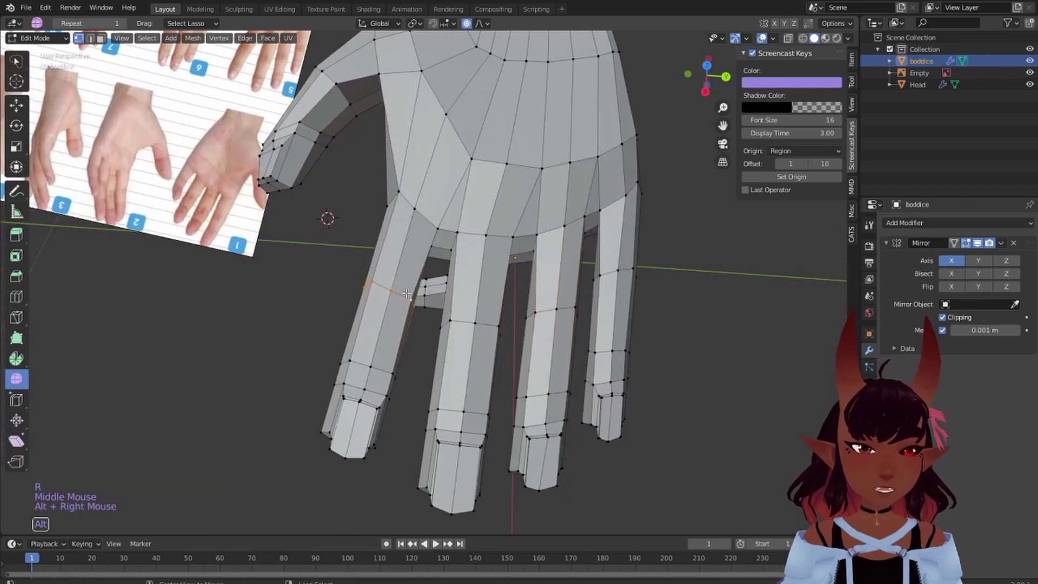
right_click(485, 325, "alt+shift")
right_click(545, 309, "alt+shift")
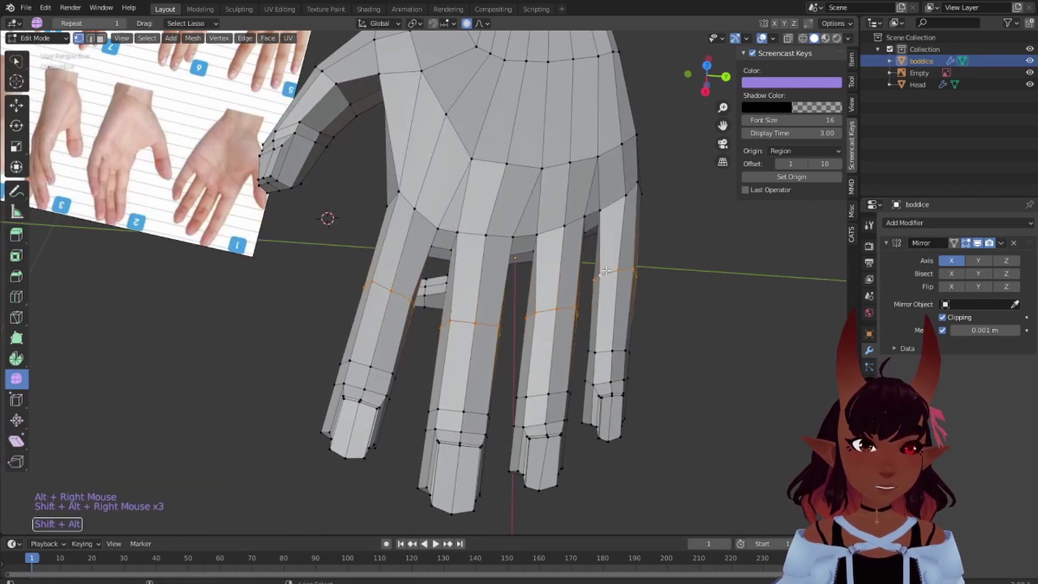
In face selection, select the face ring beyond the middle joint on all four fingers and raise them 0.001835 m along Z with proportional size 0.010
left_click(101, 39)
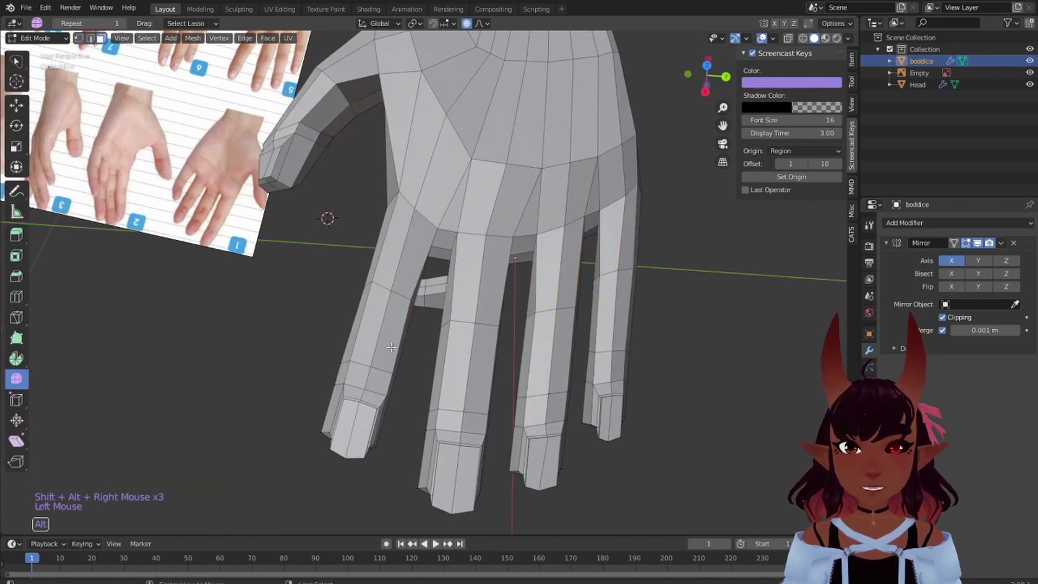
right_click(382, 332, "alt")
right_click(467, 371, "alt+shift")
right_click(550, 350, "alt+shift")
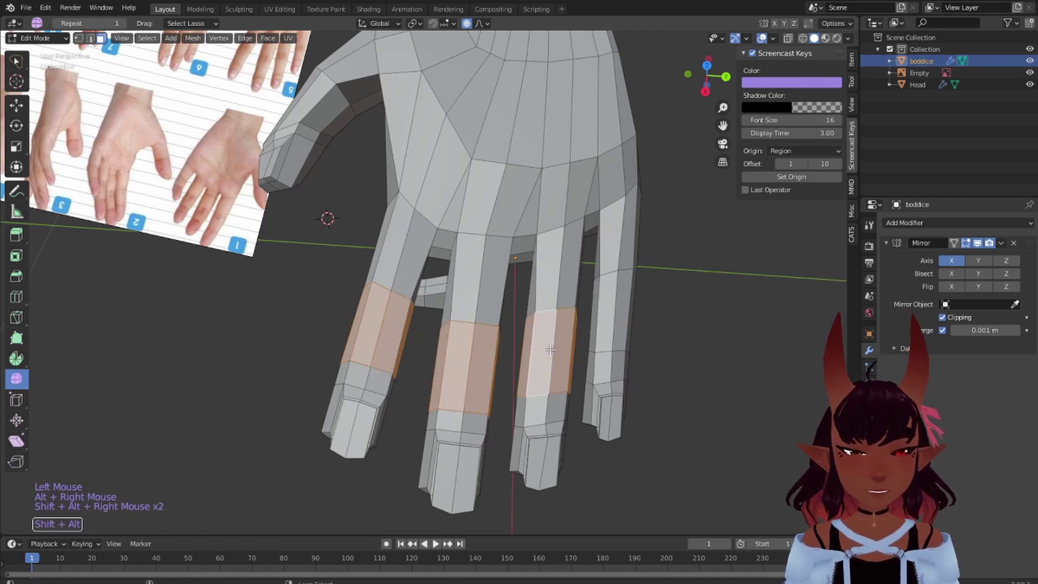
right_click(613, 317, "alt+shift")
middle_click_drag(716, 394, 587, 324)
key("g")
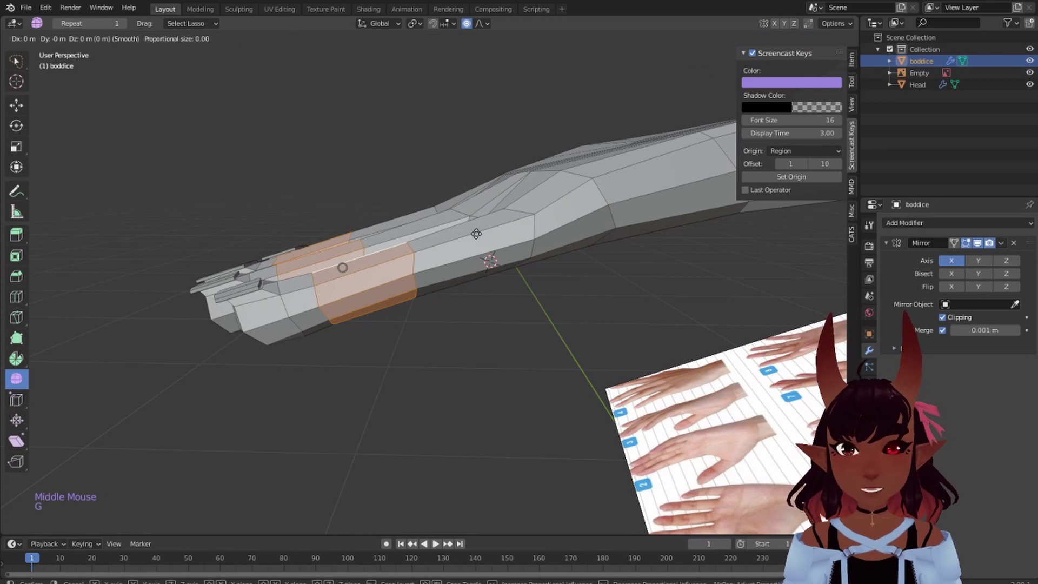
key("g")
key("z")
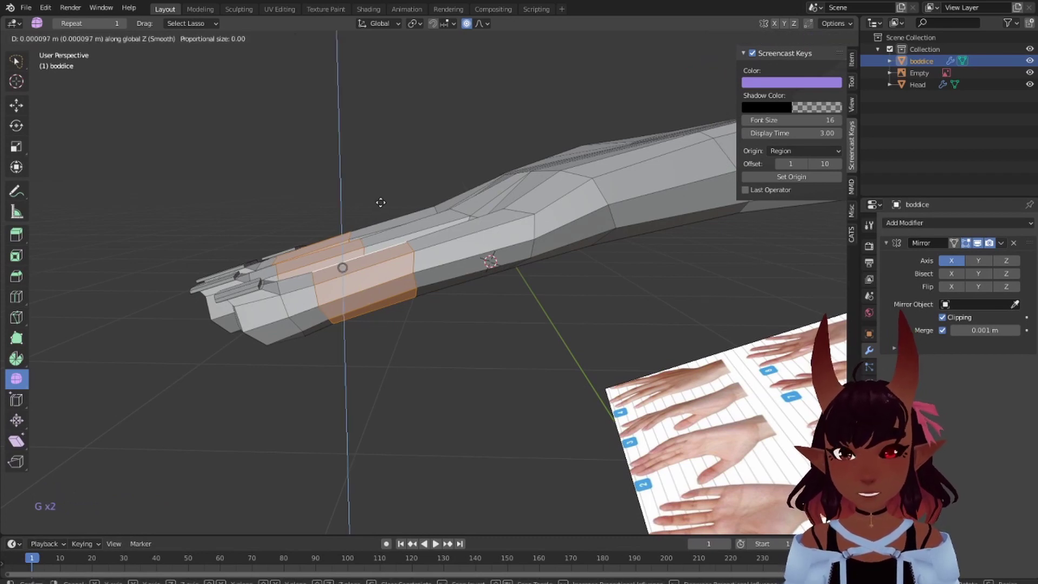
scroll(385, 199, "down", 15)
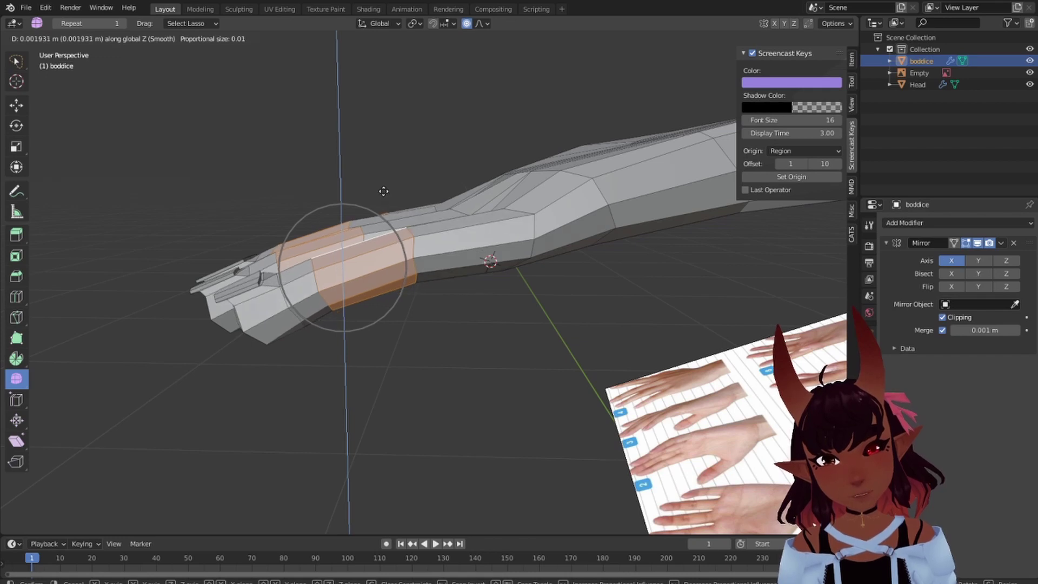
left_click(381, 192)
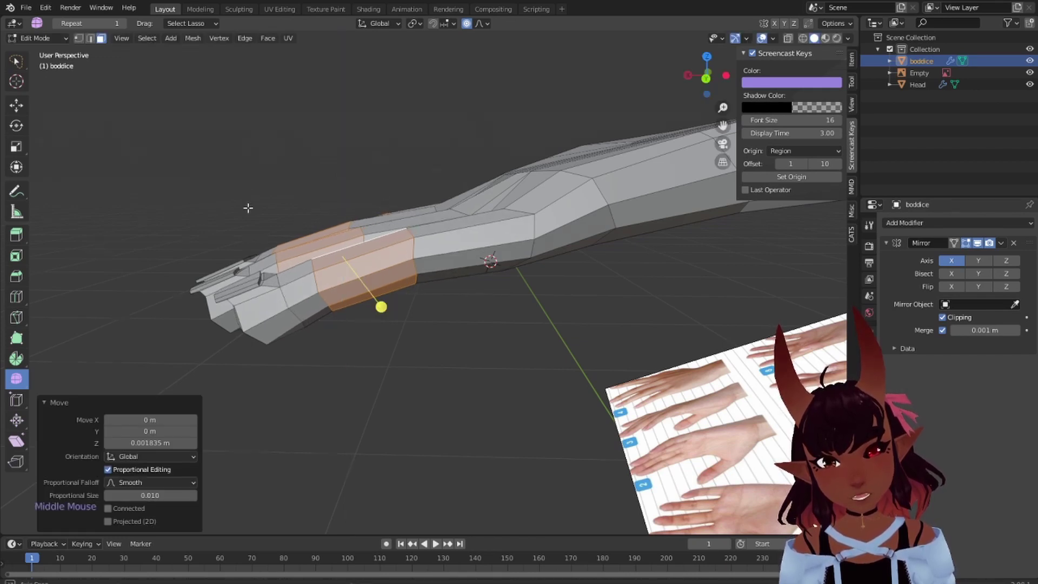
In vertex selection, select the knuckle loops across the four finger bases and raise them 0.002321 m along Z with proportional size 0.009
middle_click_drag(248, 209, 427, 233)
scroll(527, 200, "down", 4)
scroll(466, 240, "up", 5)
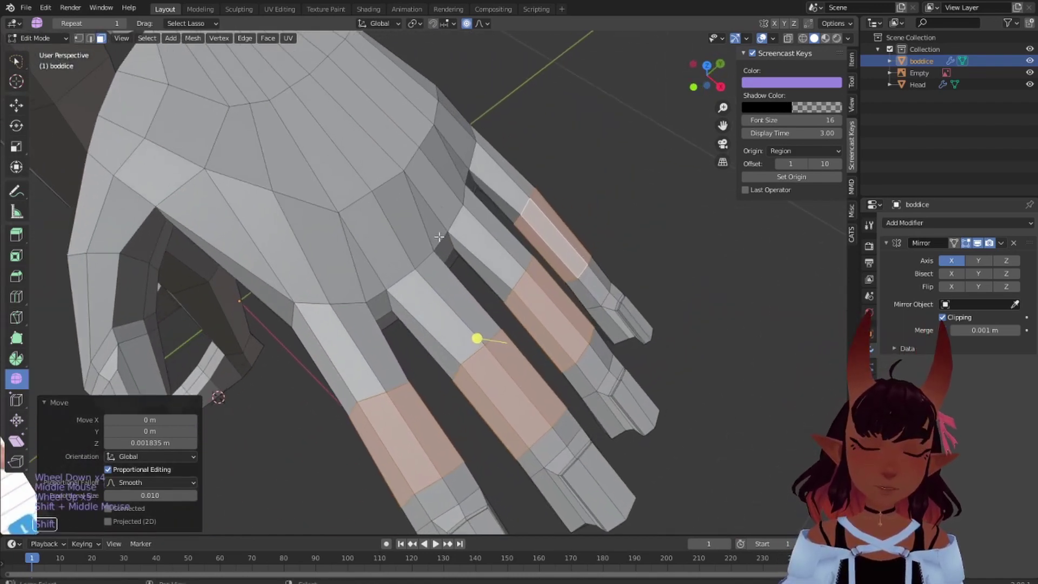
scroll(425, 231, "up", 2)
scroll(335, 245, "up", 1)
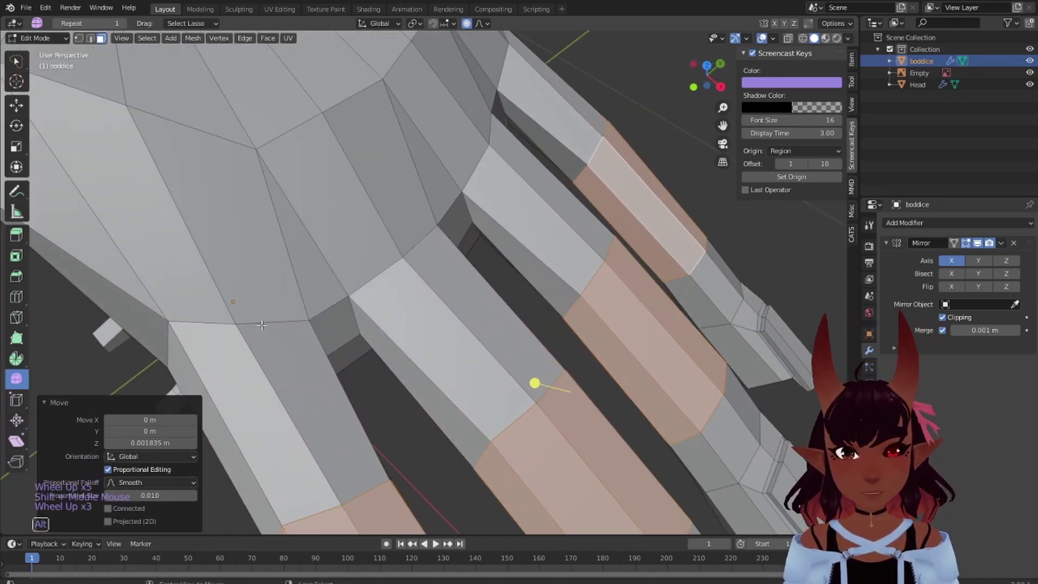
right_click(243, 324, "alt")
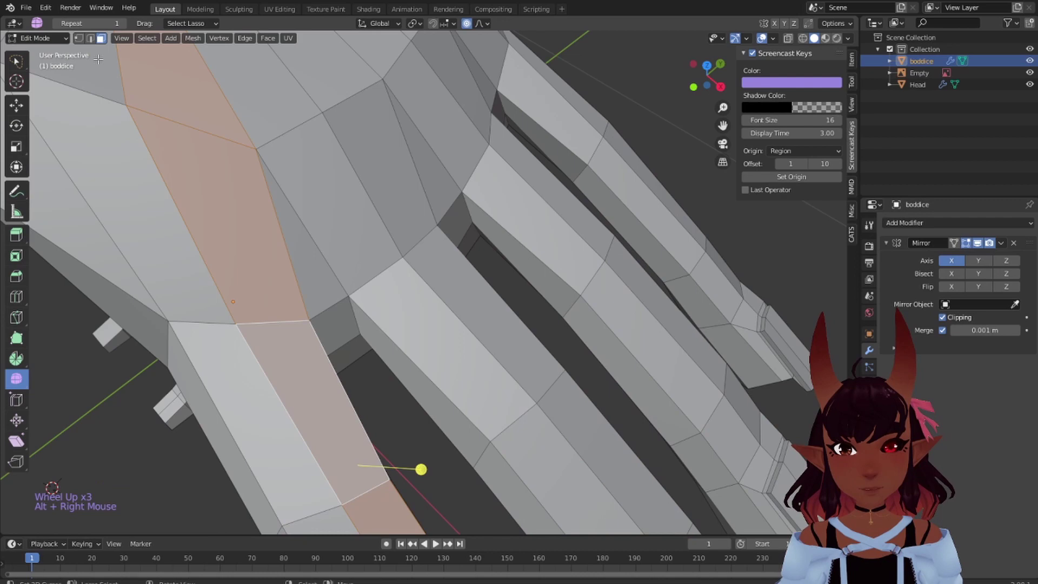
left_click(78, 38)
right_click(352, 289, "alt")
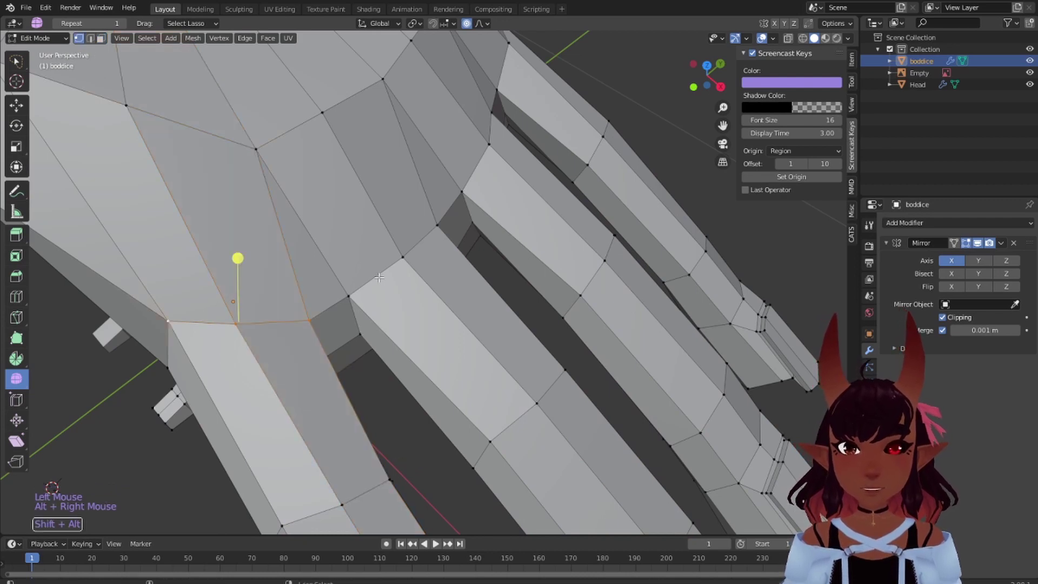
right_click(443, 209, "alt+shift")
scroll(508, 51, "down", 3)
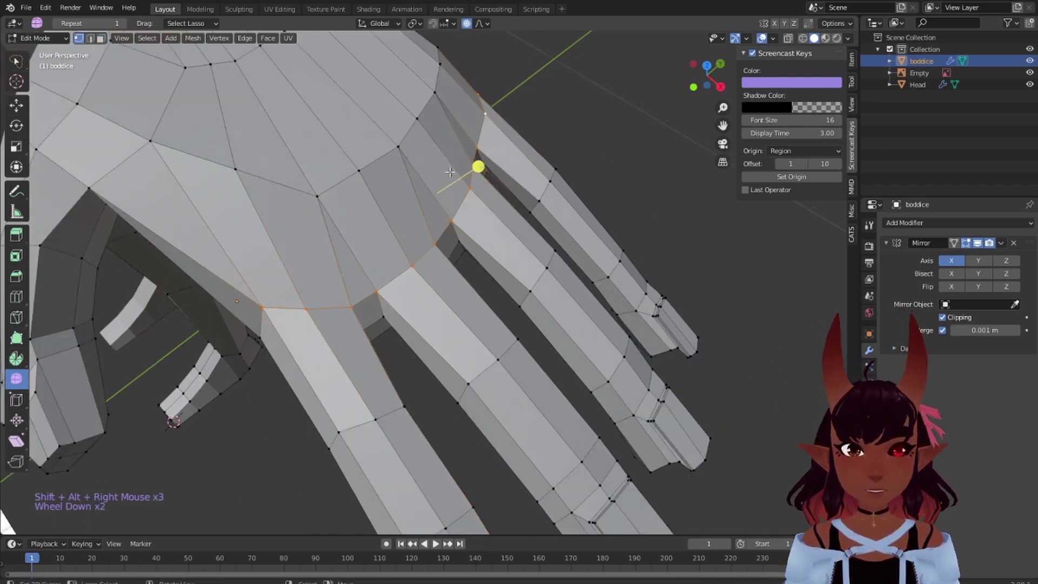
middle_click_drag(507, 51, 477, 159)
key("g")
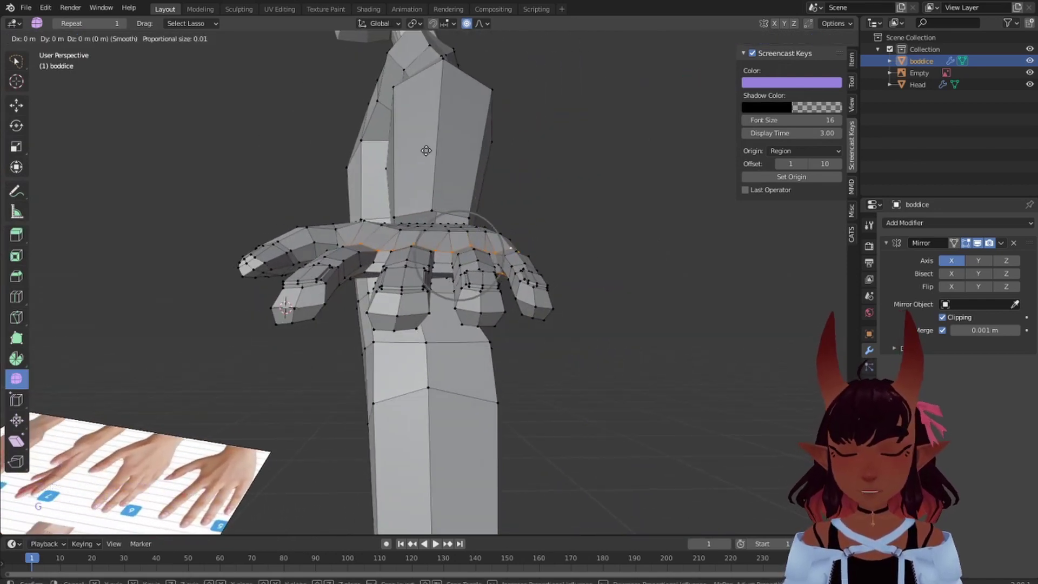
key("z")
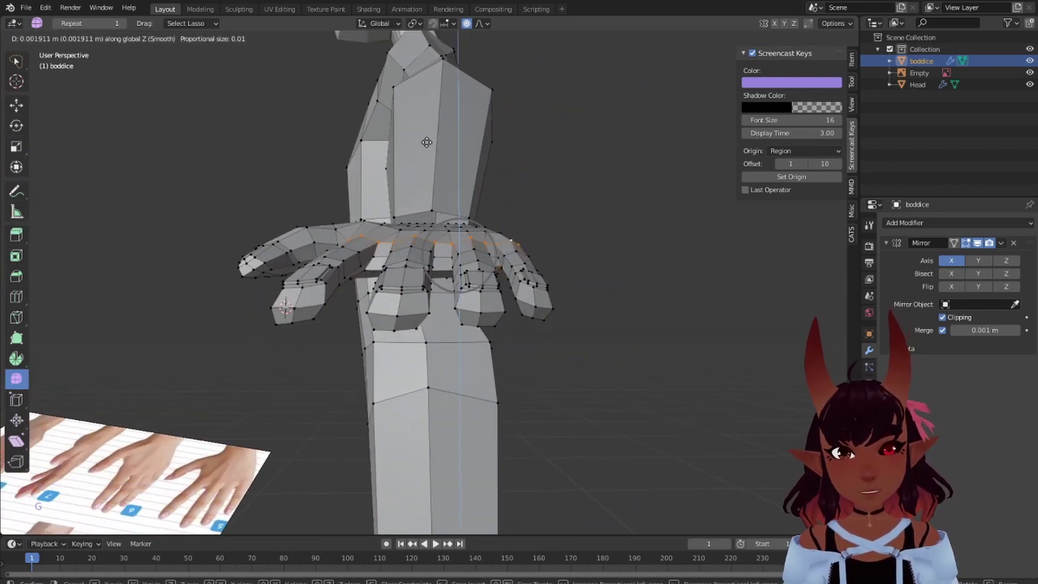
left_click(427, 140)
Select the palm-side centre vertex at each finger's base and raise all four 0.001889 m along Z with proportional size 0.005
middle_click_drag(427, 140, 472, 174)
scroll(571, 89, "up", 1)
scroll(413, 211, "up", 1)
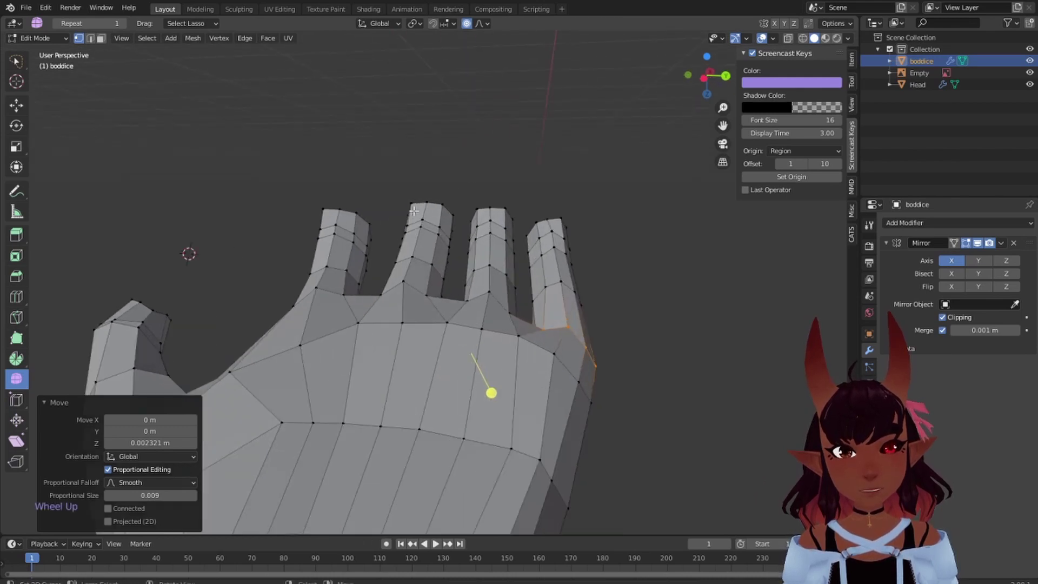
scroll(414, 211, "up", 1)
middle_click_drag(413, 211, 434, 227)
right_click(287, 289)
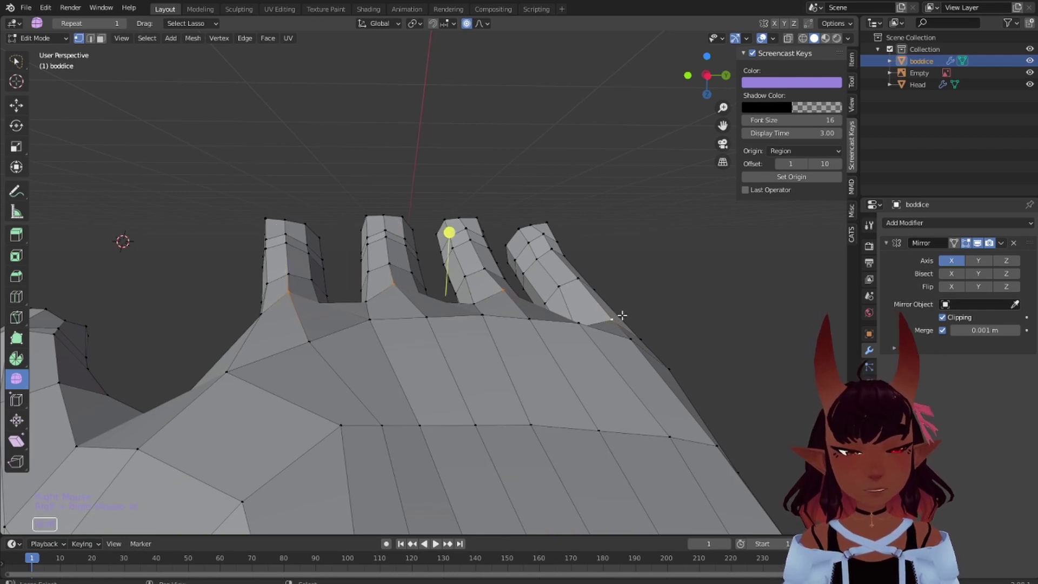
middle_click_drag(622, 315, 559, 393)
key("g")
key("z")
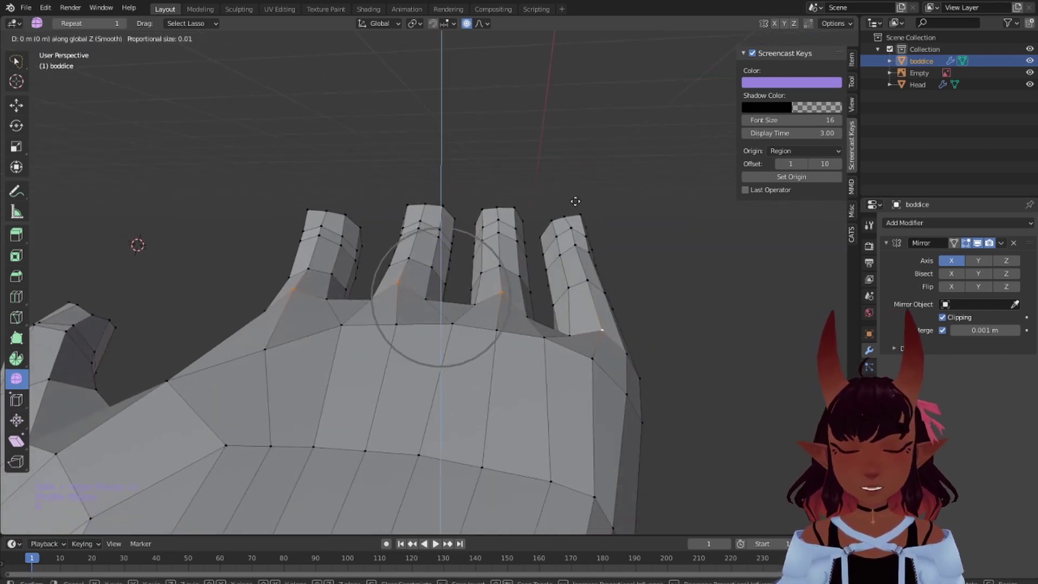
scroll(557, 223, "up", 3)
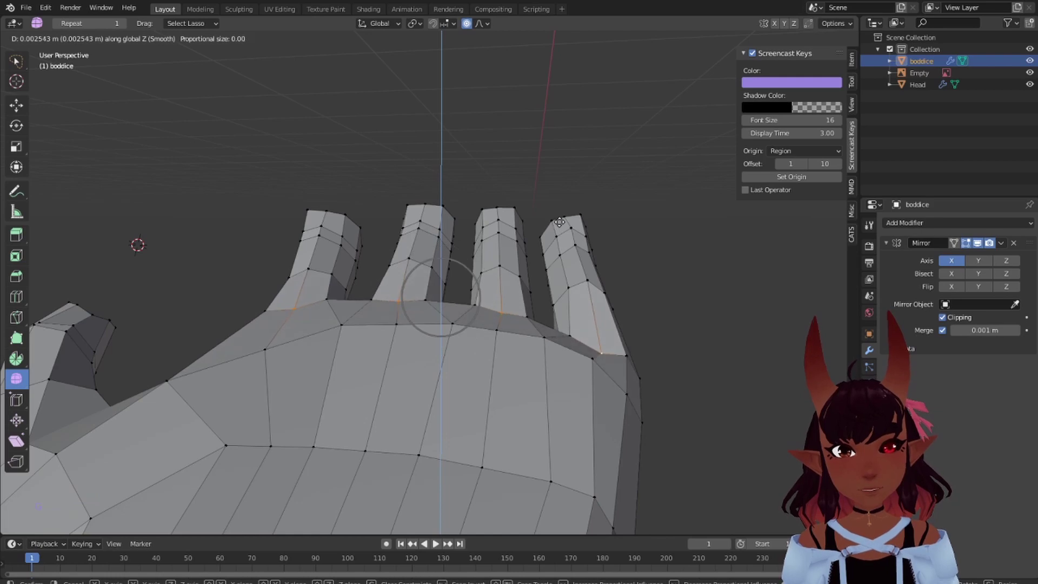
left_click(562, 216)
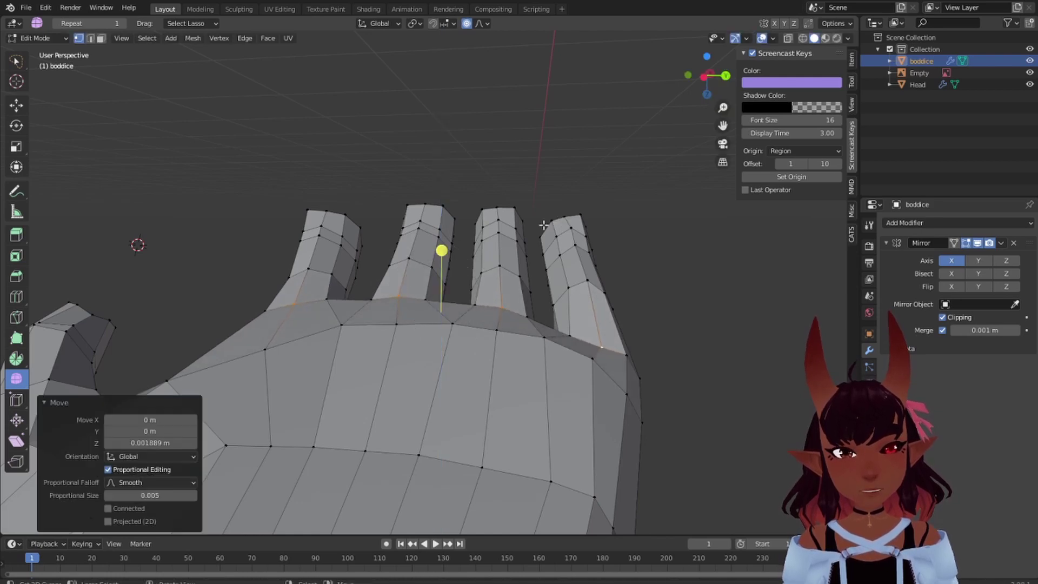
Select the palm-side vertices at the index fingertip and move them 0.000726 m along Y with proportional size 0.005
scroll(320, 262, "down", 5)
middle_click_drag(320, 261, 427, 234)
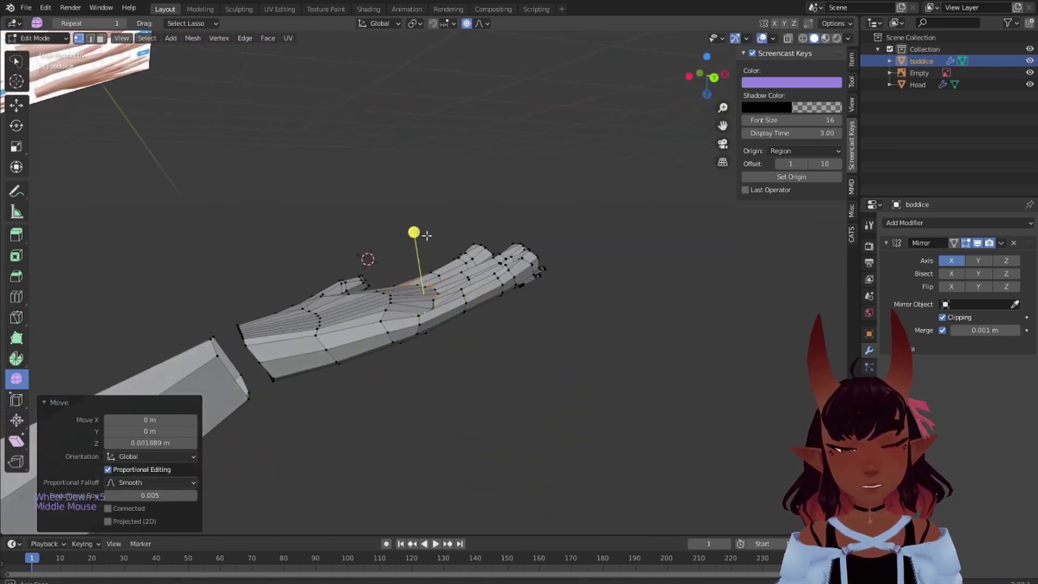
middle_click_drag(362, 243, 305, 401)
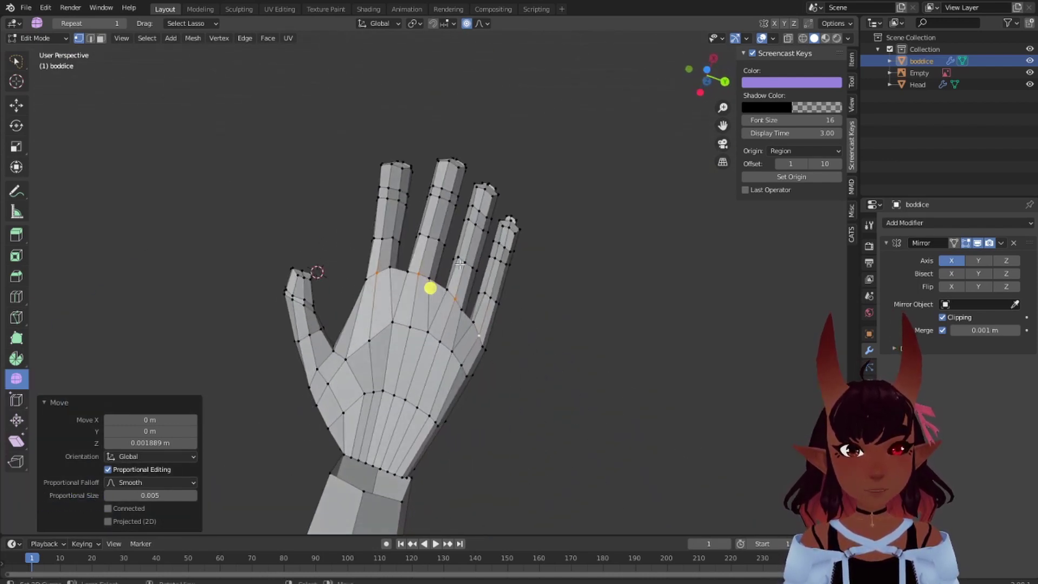
middle_click_drag(464, 259, 475, 269)
middle_click_drag(490, 175, 470, 252, "shift")
scroll(428, 242, "up", 2)
middle_click_drag(417, 227, 439, 215)
right_click(321, 252)
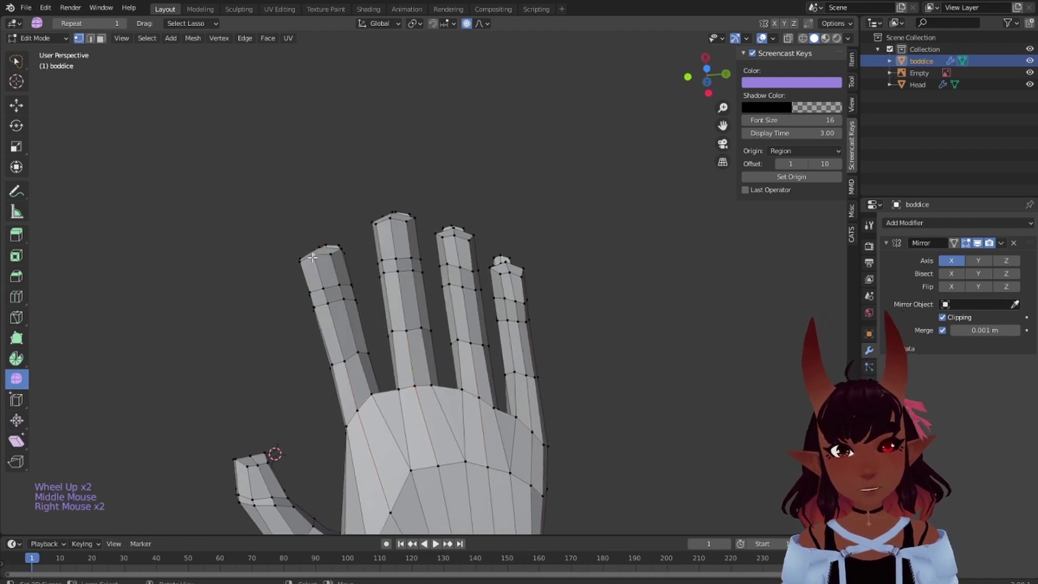
right_click(302, 264)
right_click(301, 263, "shift")
key("g")
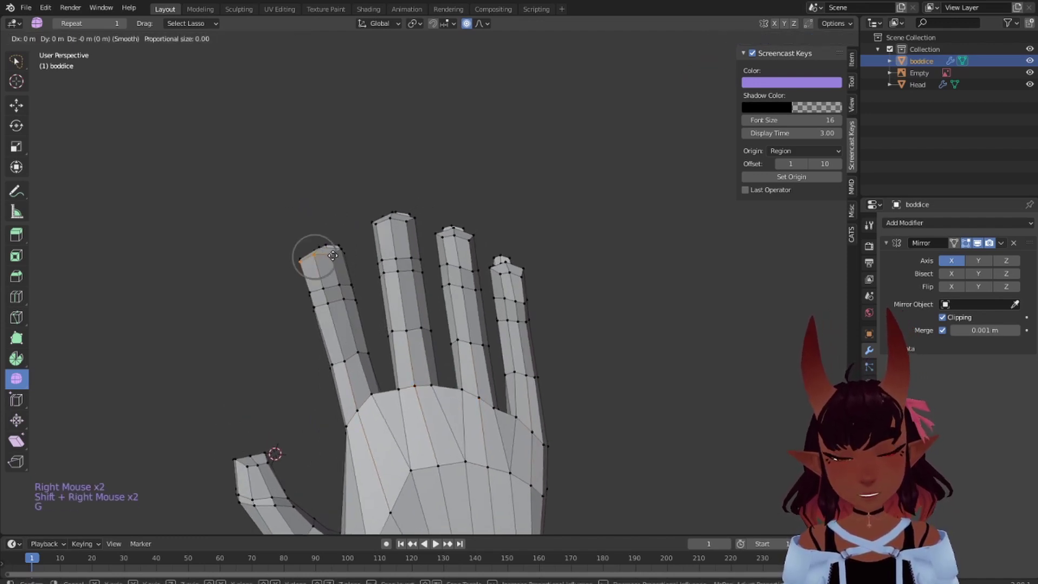
key("y")
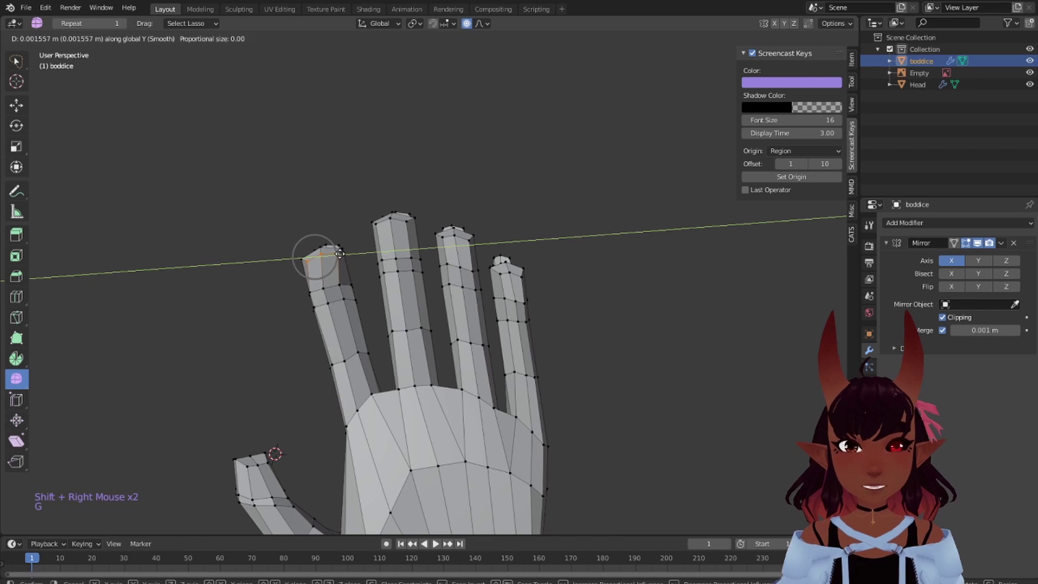
scroll(339, 253, "down", 1)
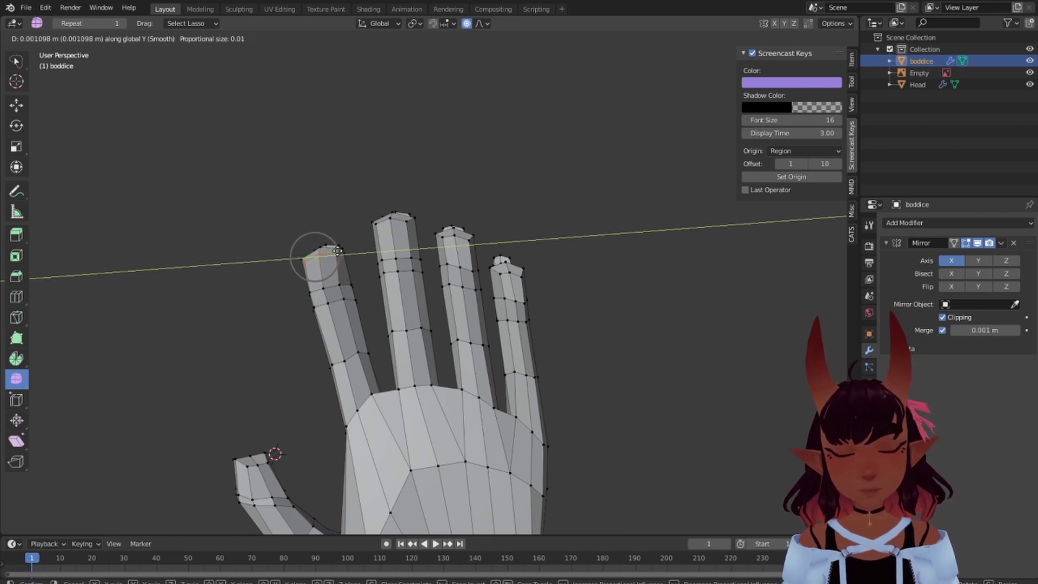
left_click(335, 251)
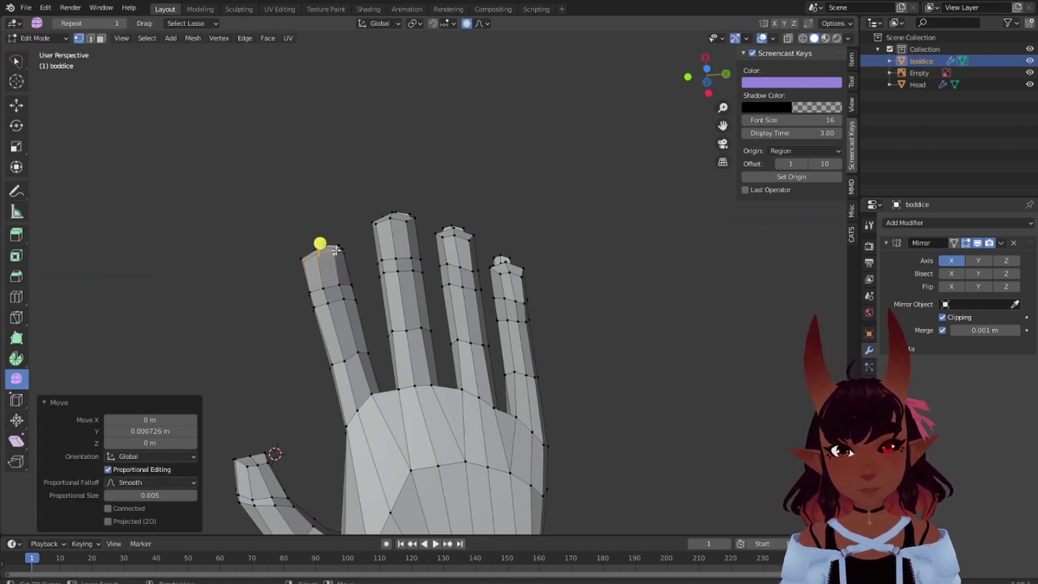
Select the palm-side vertices at the index finger's joint nearest the tip and shift them along Y
right_click(339, 286)
right_click(331, 290, "shift")
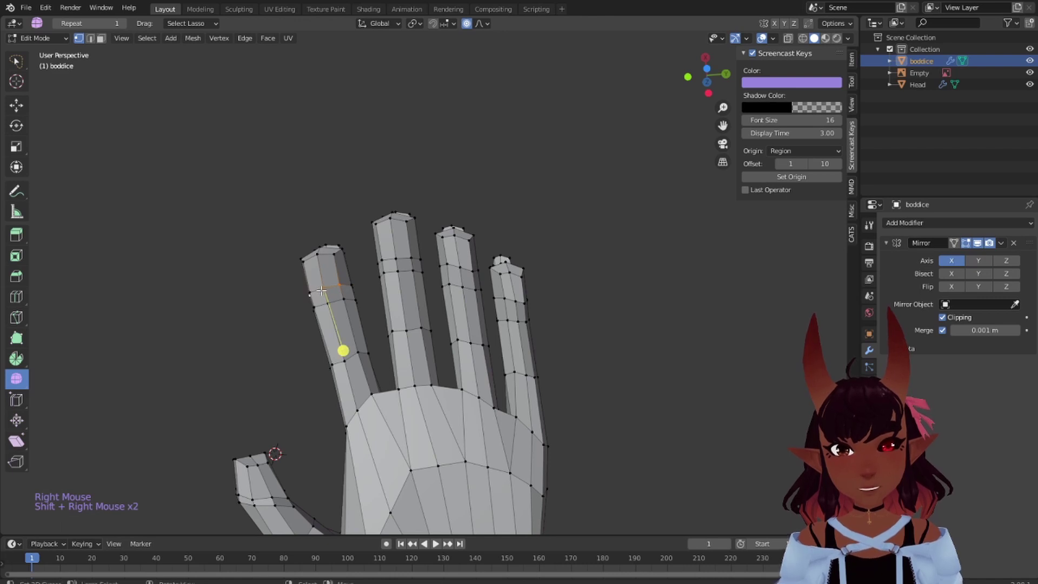
right_click(321, 289)
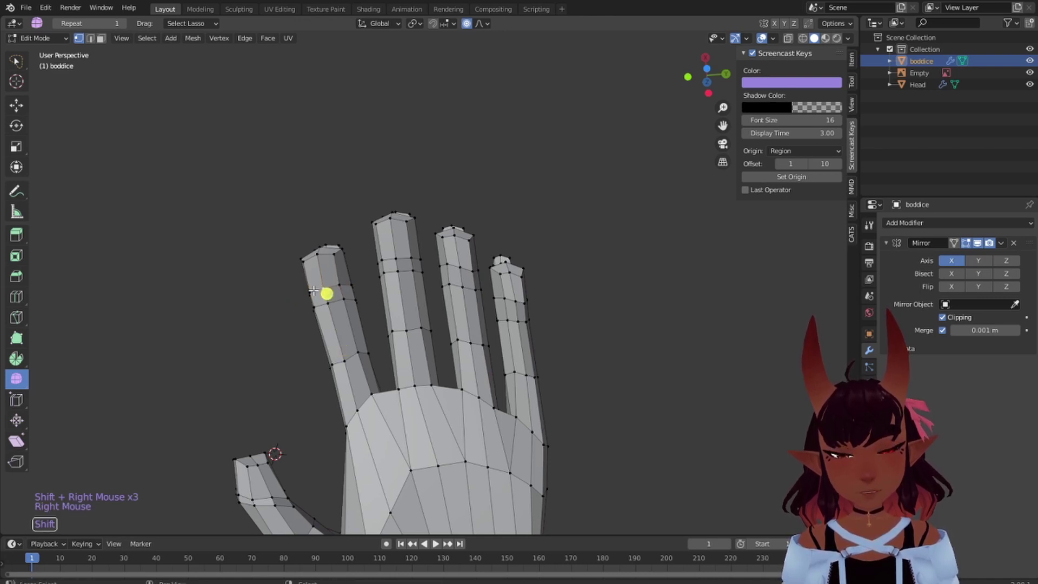
right_click(311, 296, "shift")
right_click(340, 350, "shift")
key("g")
key("y")
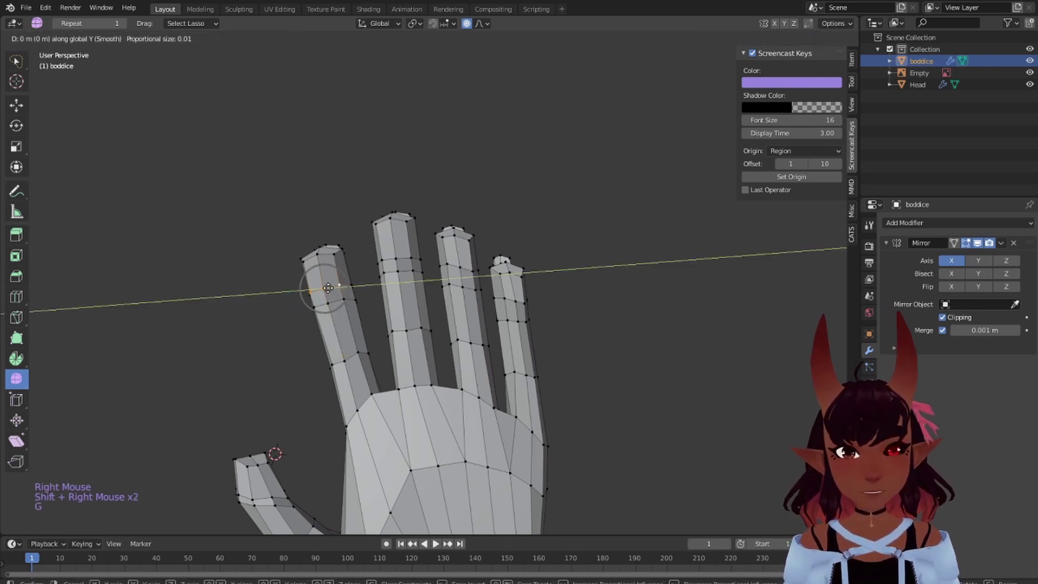
scroll(328, 288, "up", 7)
left_click(436, 279)
Adjust the ring fingertip's palm-side vertices along Y and move the vertex at the joint below -0.000259 m along Y
right_click(464, 238)
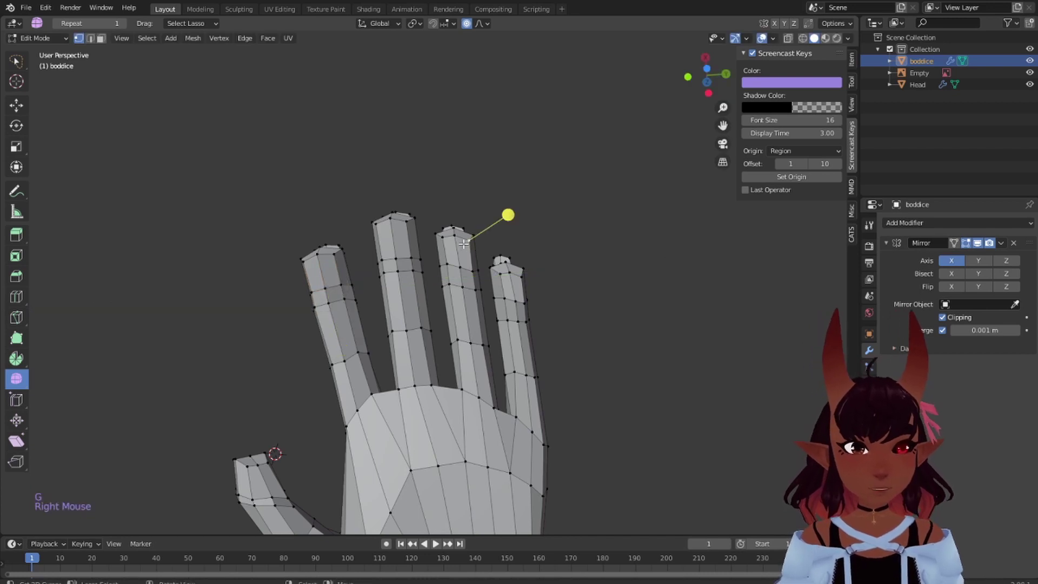
right_click(454, 238, "shift")
key("g")
key("y")
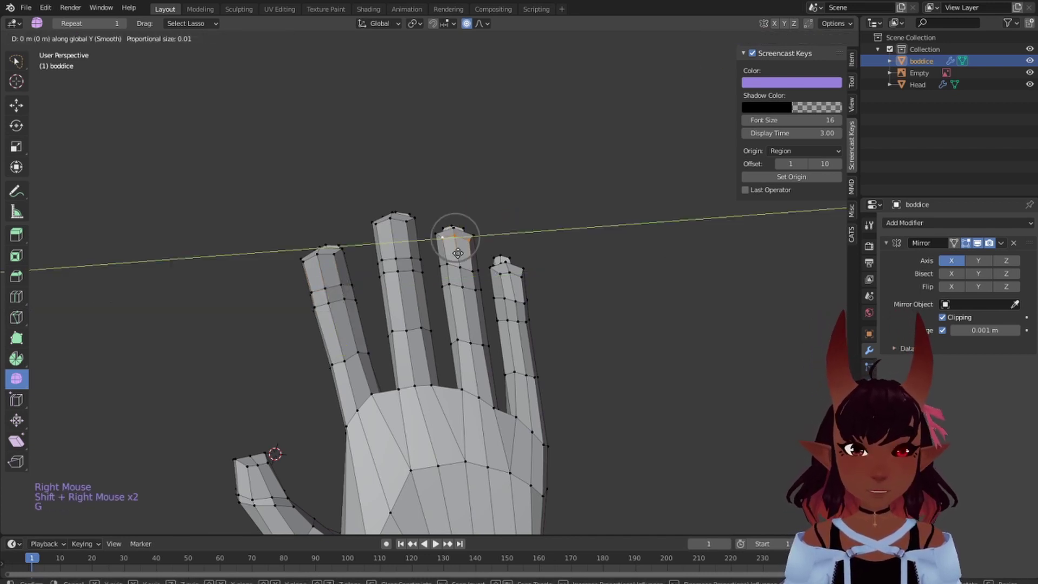
left_click(454, 260)
right_click(448, 263)
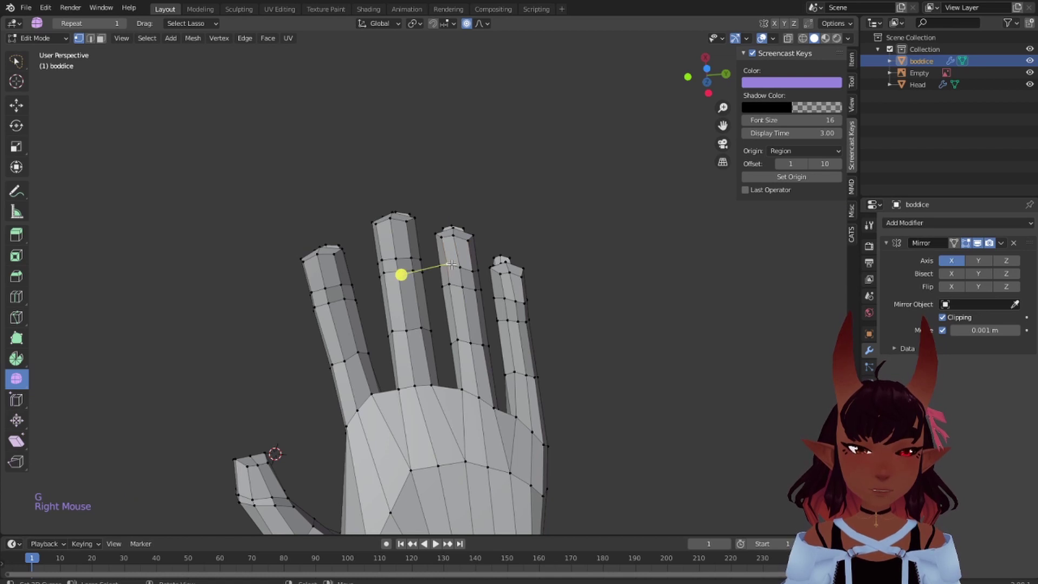
key("g")
key("y")
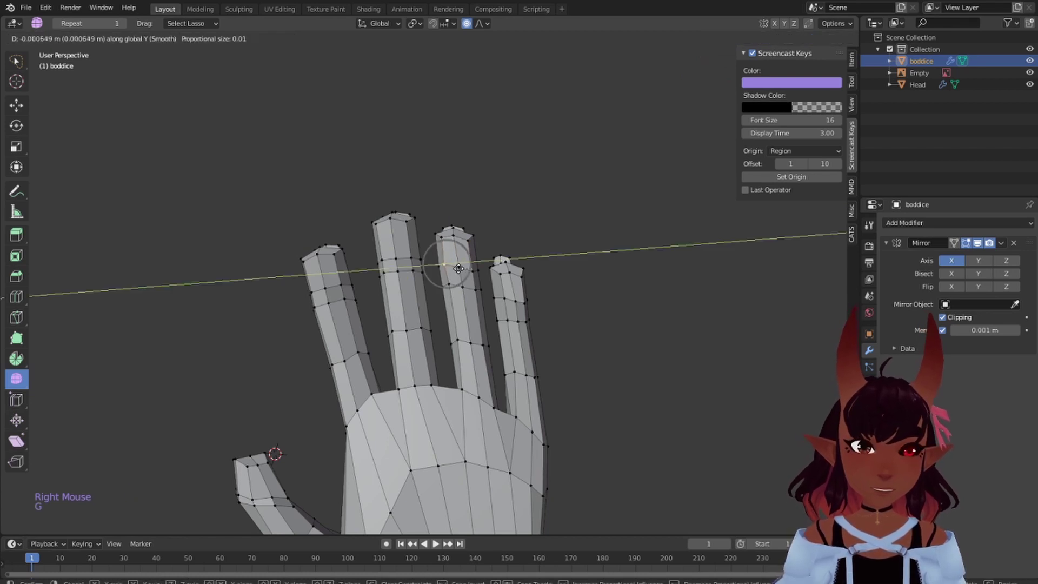
left_click(460, 269)
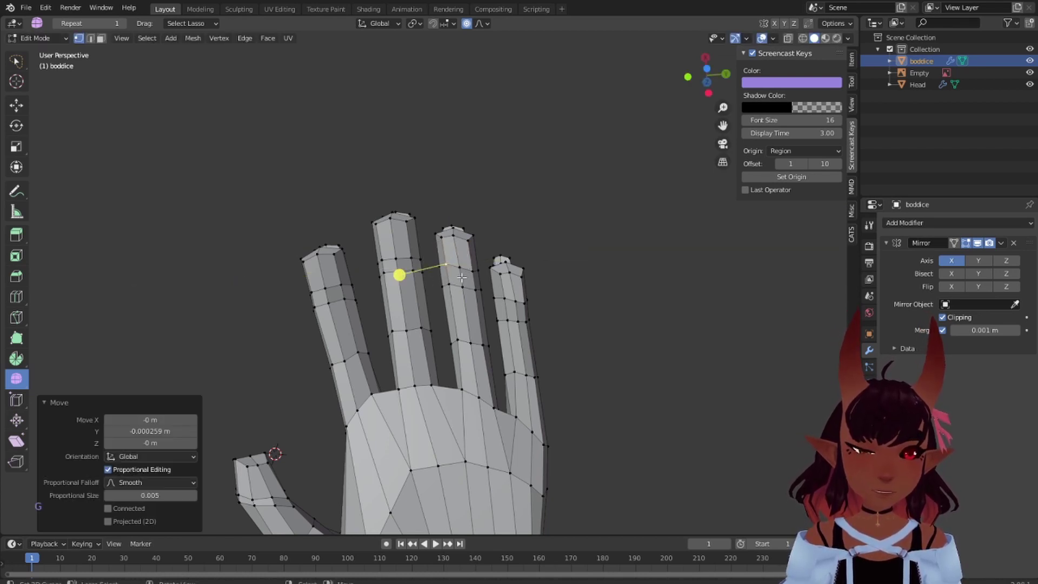
Shift the little finger's palm-side vertices at the tip and first joint loop, plus the vertex on the next loop, slightly along negative Y
right_click(502, 296)
right_click(502, 276, "shift")
key("g")
key("y")
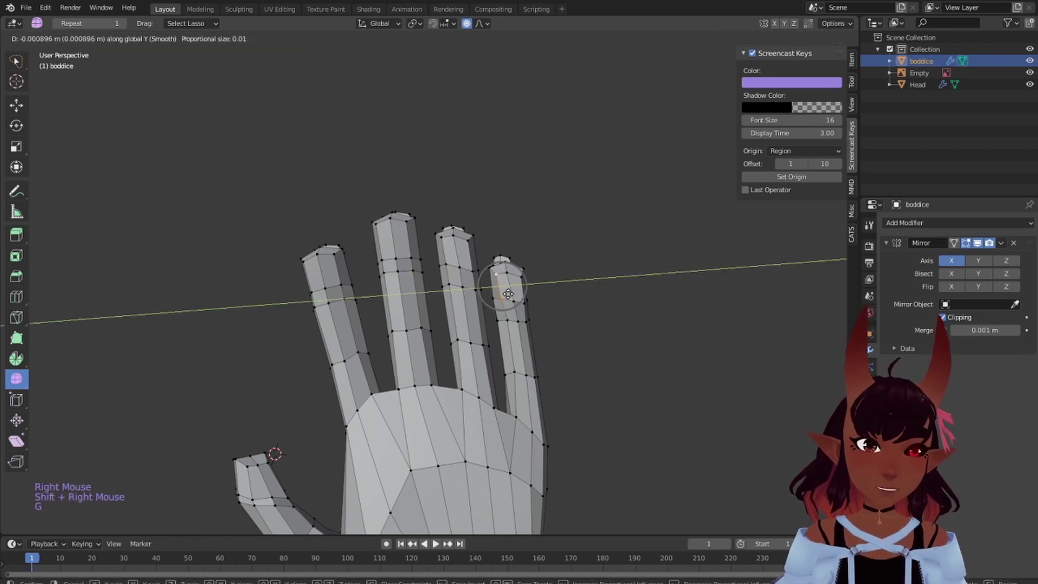
left_click(509, 294)
right_click(511, 320)
key("g")
key("y")
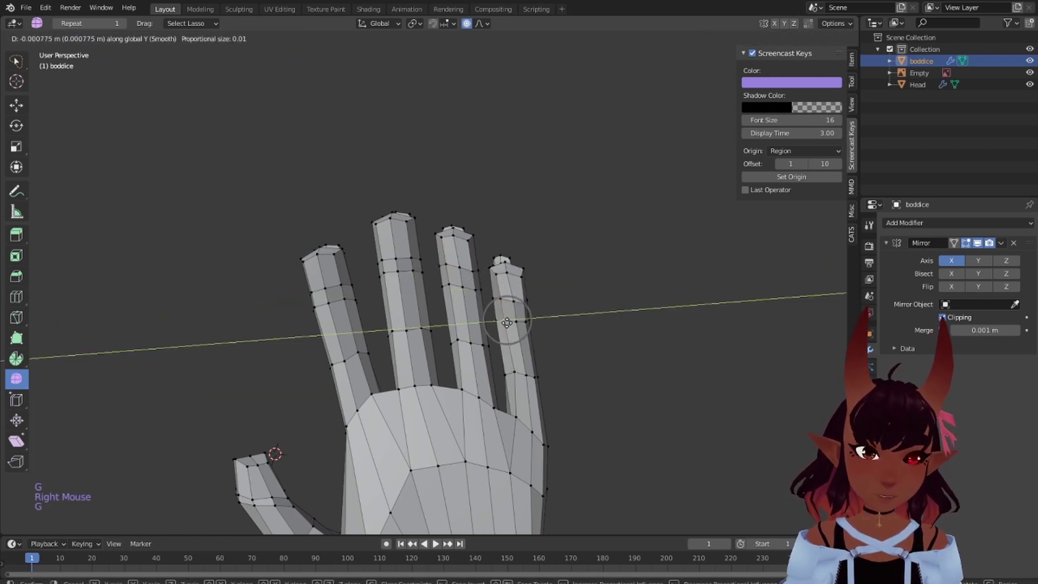
left_click(505, 323)
On the little finger's lower joint, move the palm-side vertex -0.001019 m and the outer vertex -0.000643 m along Y
right_click(513, 375)
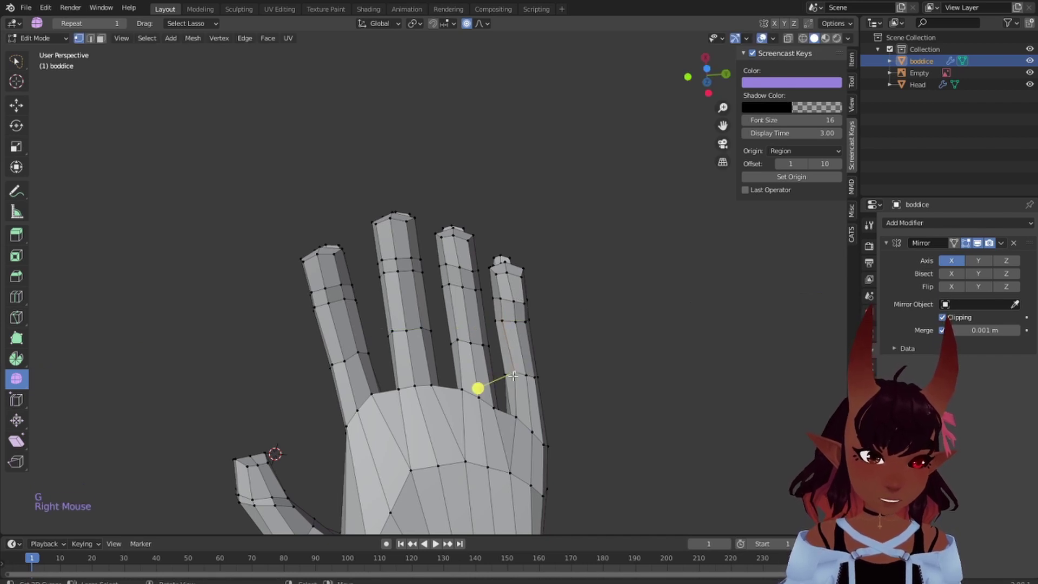
key("y")
left_click(528, 375)
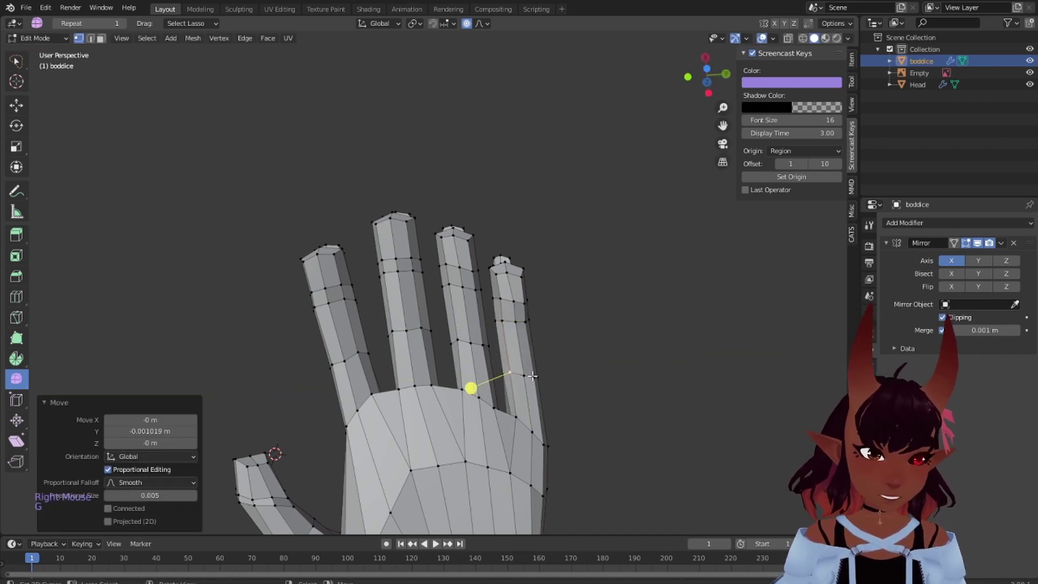
key("g")
key("y")
left_click(529, 376)
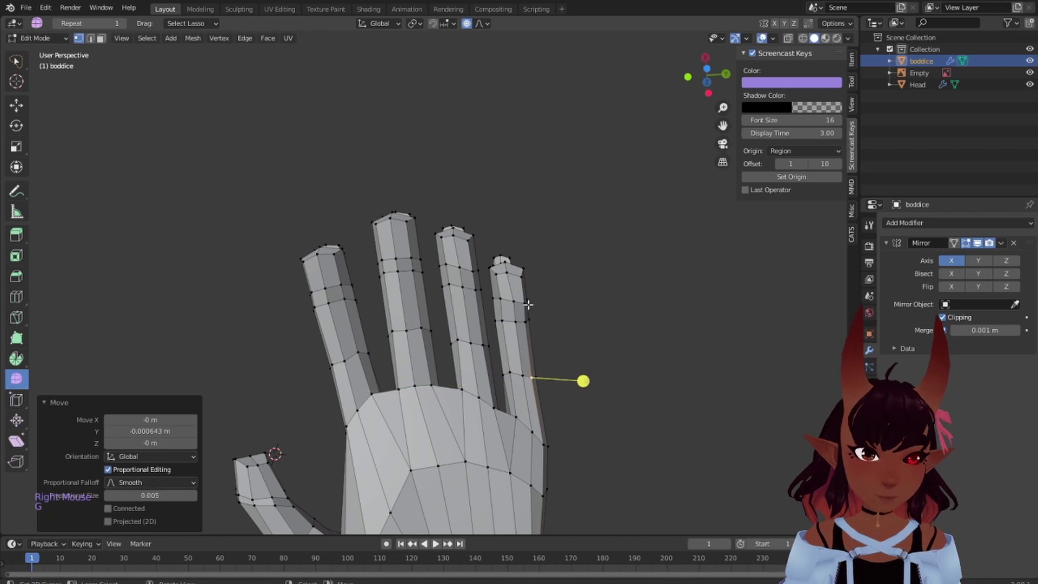
Move the outer vertex of the little finger's joint nearest the tip 0.000855 m along X
right_click(525, 303)
key("g")
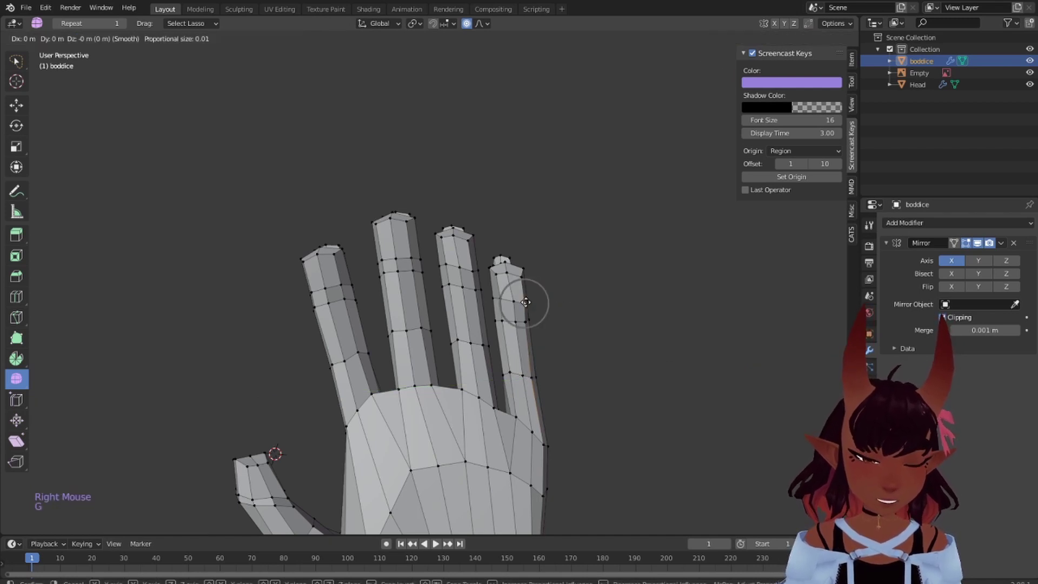
key("x")
left_click(524, 299)
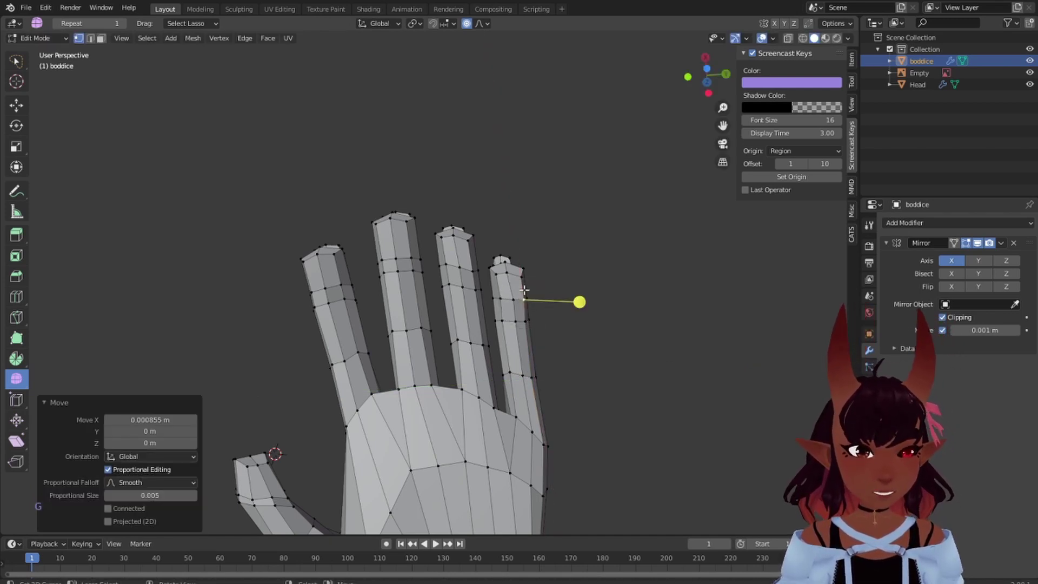
On the ring finger's two joint loops nearest the tip, move the outer vertices 0.001519 m and 0.001385 m along X
right_click(468, 274)
key("g")
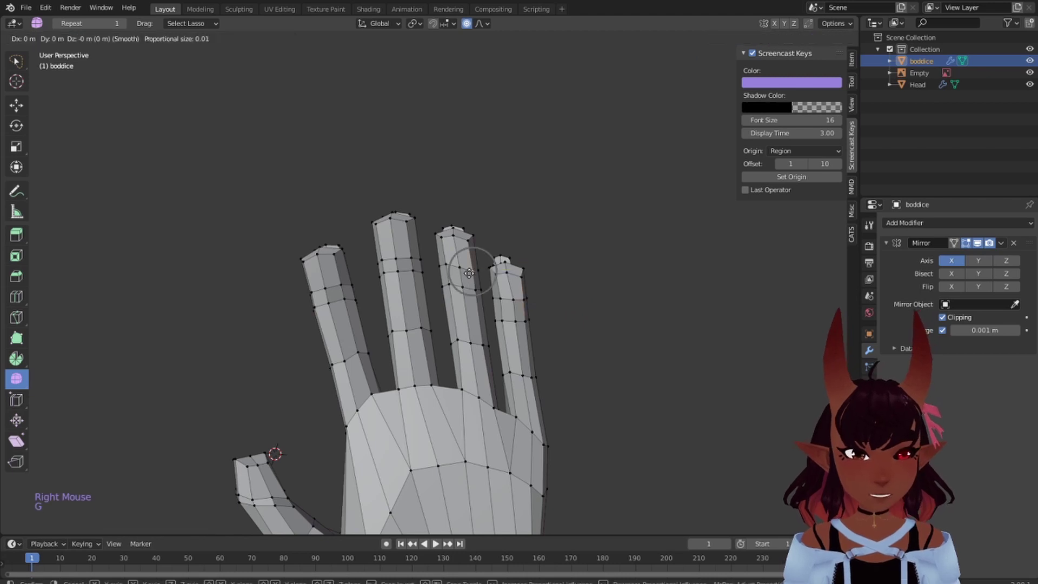
key("x")
left_click(469, 266)
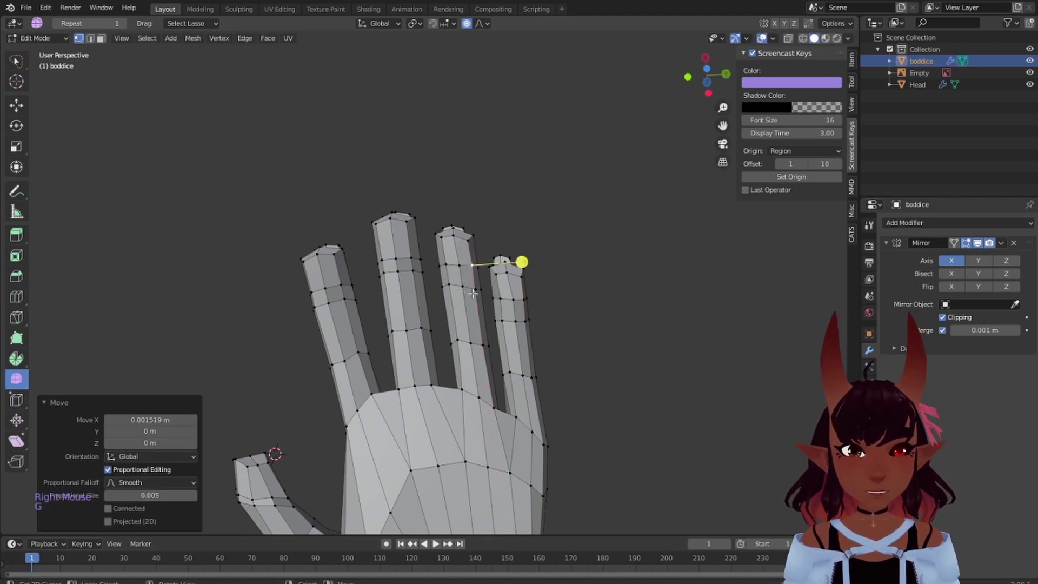
right_click(473, 293)
key("g")
key("x")
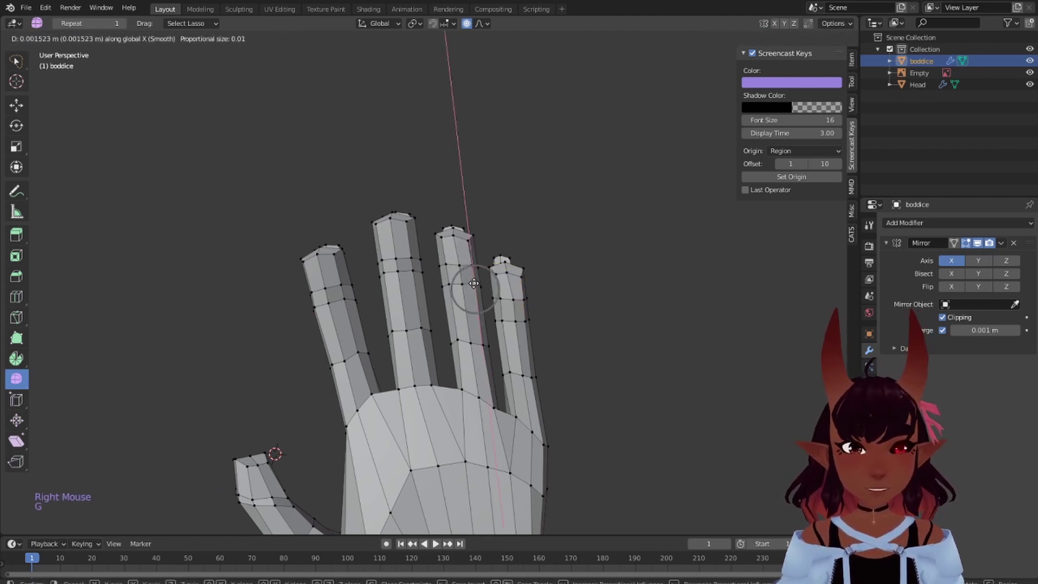
left_click(465, 283)
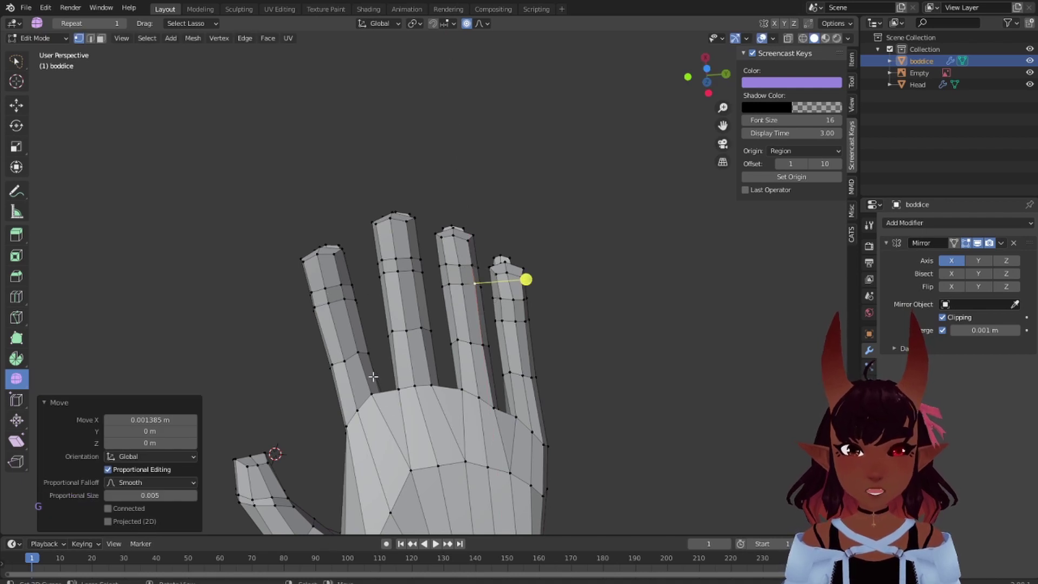
On the lower joint loops, move the middle finger's central vertex 0.000949 m and the ring finger's outer vertex 0.000828 m along X
right_click(342, 366)
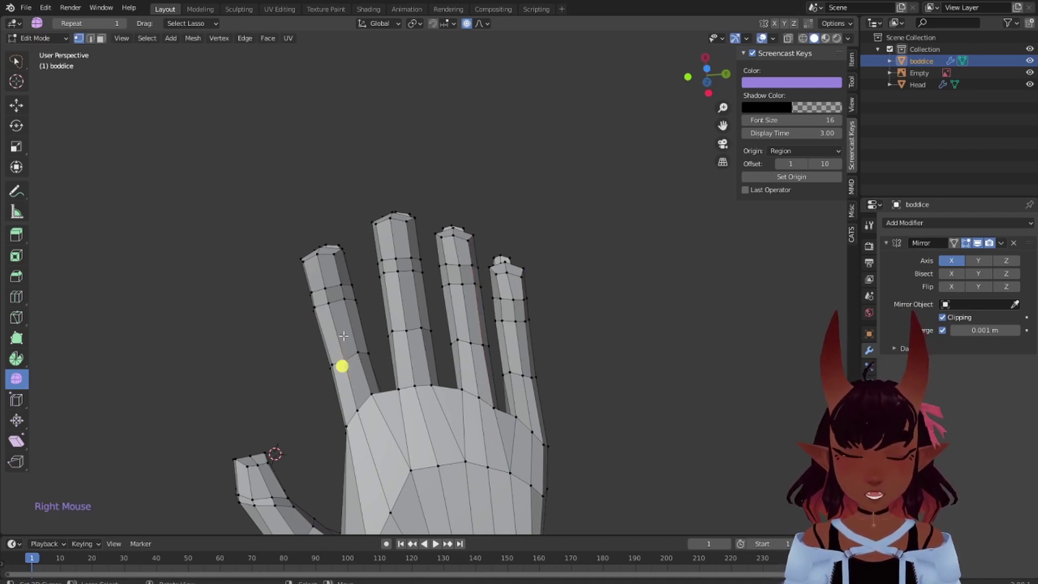
key("g")
right_click(342, 365)
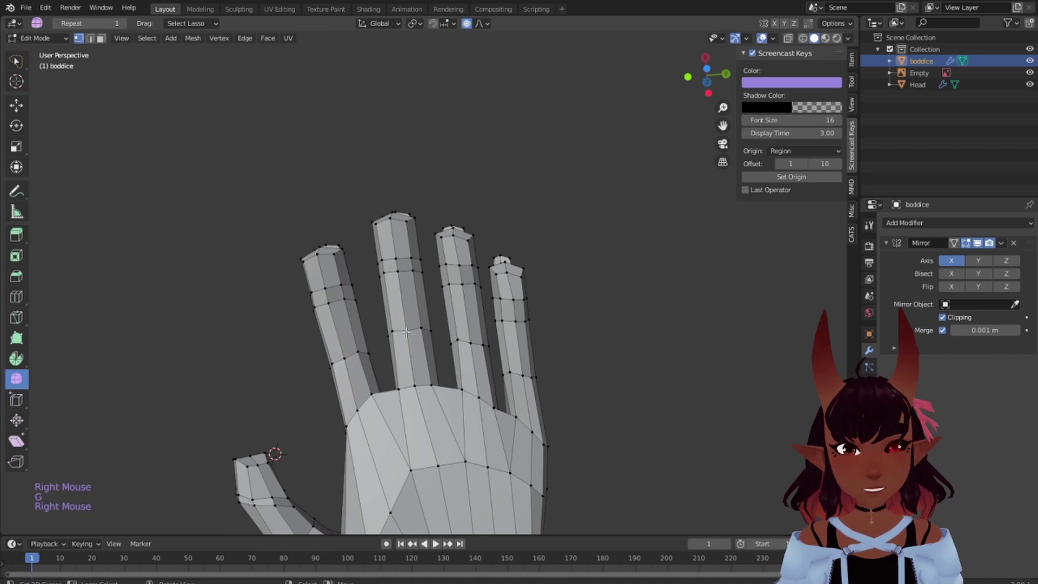
key("g")
key("x")
left_click(406, 329)
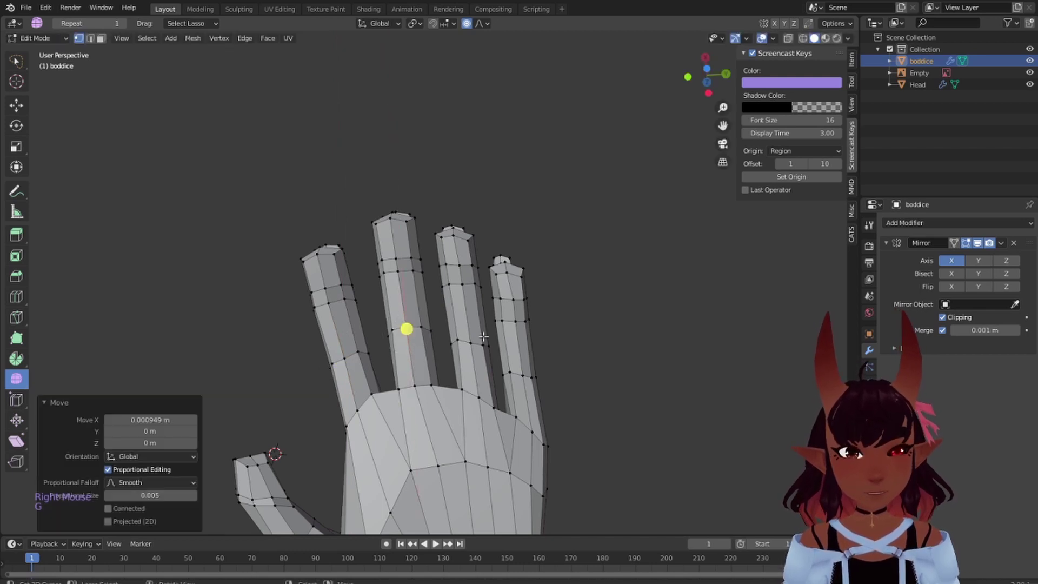
right_click(482, 346)
key("g")
key("x")
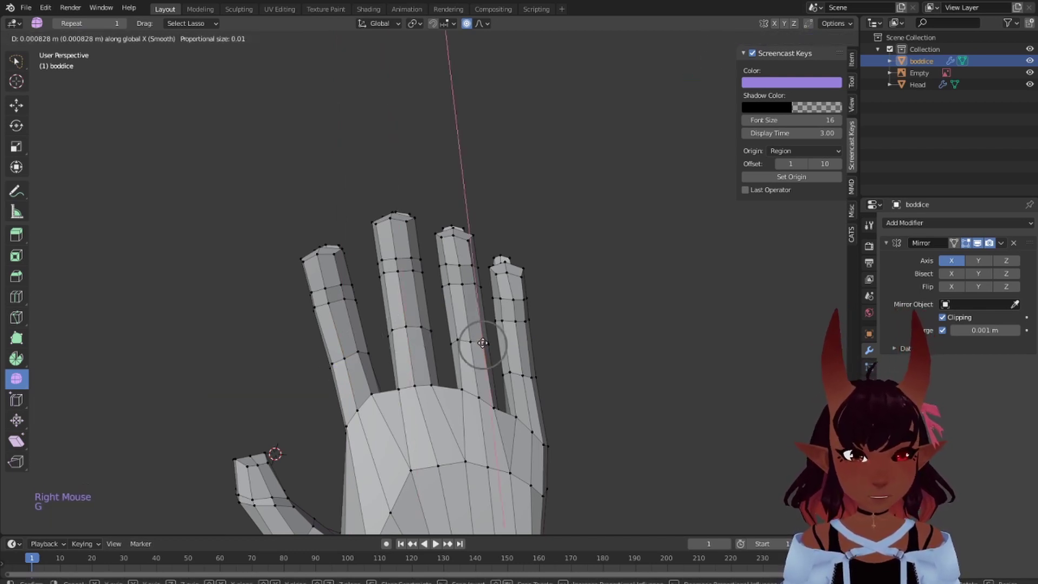
left_click(490, 337)
Raise the curved row of vertices across the back of the hand 0.000618 m along Z with a proportional size of 0.020
scroll(489, 338, "down", 4)
middle_click_drag(490, 337, 554, 264)
middle_click_drag(576, 214, 445, 161)
scroll(443, 225, "up", 1)
middle_click_drag(444, 225, 577, 221)
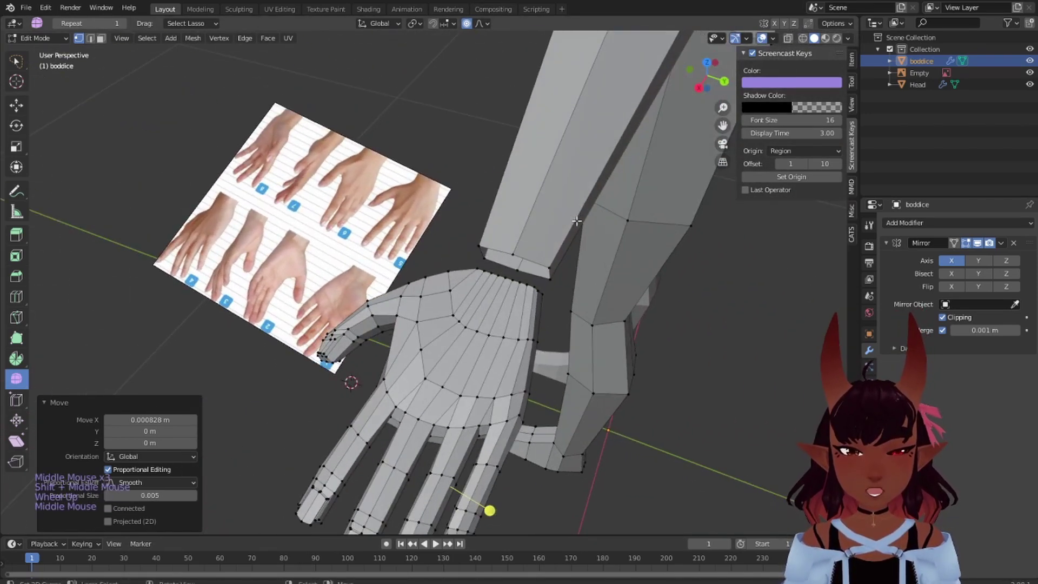
middle_click_drag(536, 274, 447, 229)
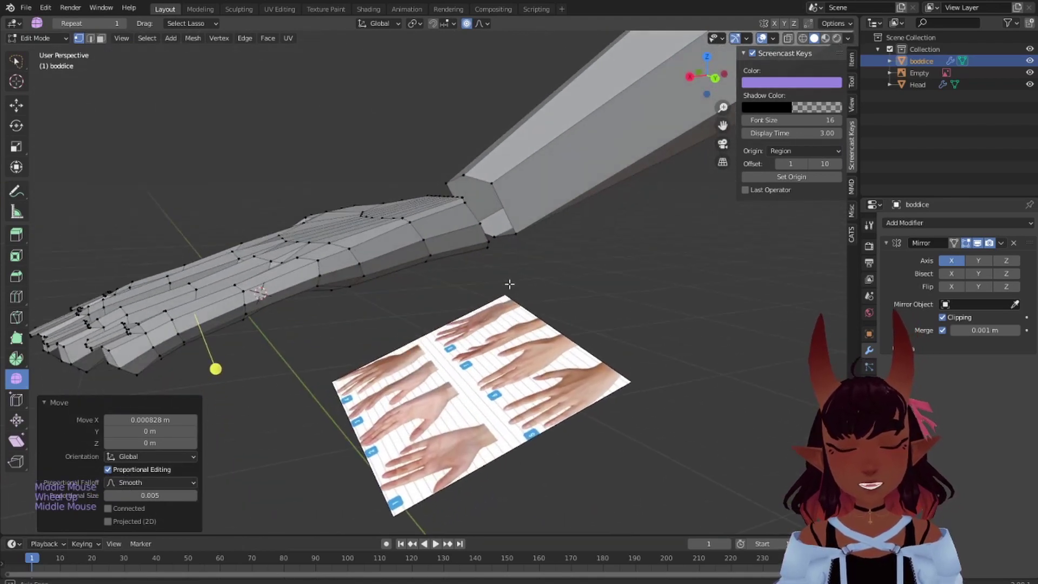
middle_click_drag(421, 192, 484, 308)
scroll(571, 330, "up", 1)
scroll(484, 308, "up", 1)
right_click(401, 287)
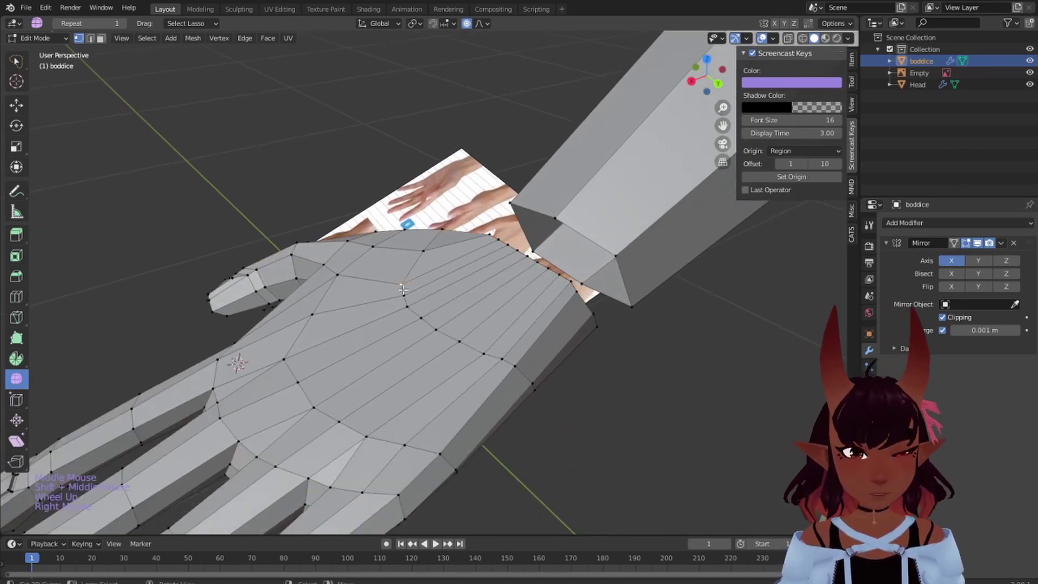
right_click(403, 296, "shift")
right_click(405, 305, "shift")
right_click(421, 318, "shift")
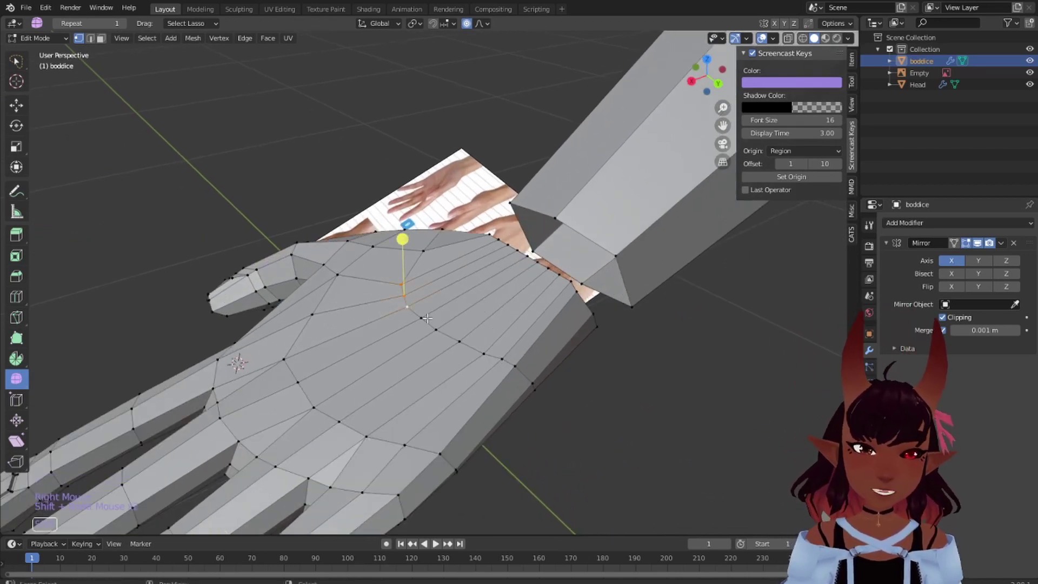
right_click(460, 341, "shift")
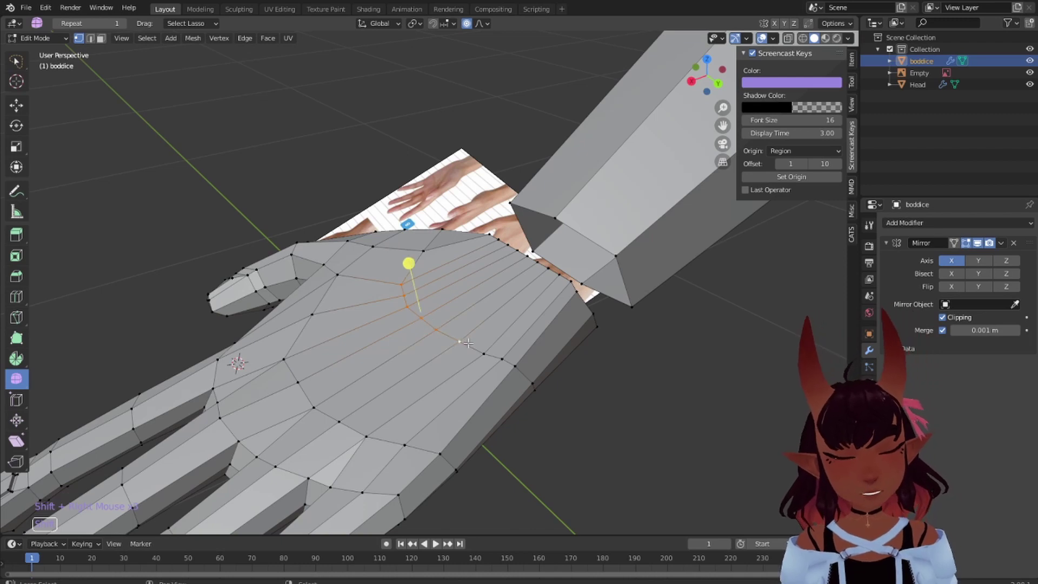
right_click(481, 354, "shift")
scroll(480, 354, "down", 3)
scroll(475, 346, "up", 1)
middle_click_drag(470, 335, 457, 312)
key("g")
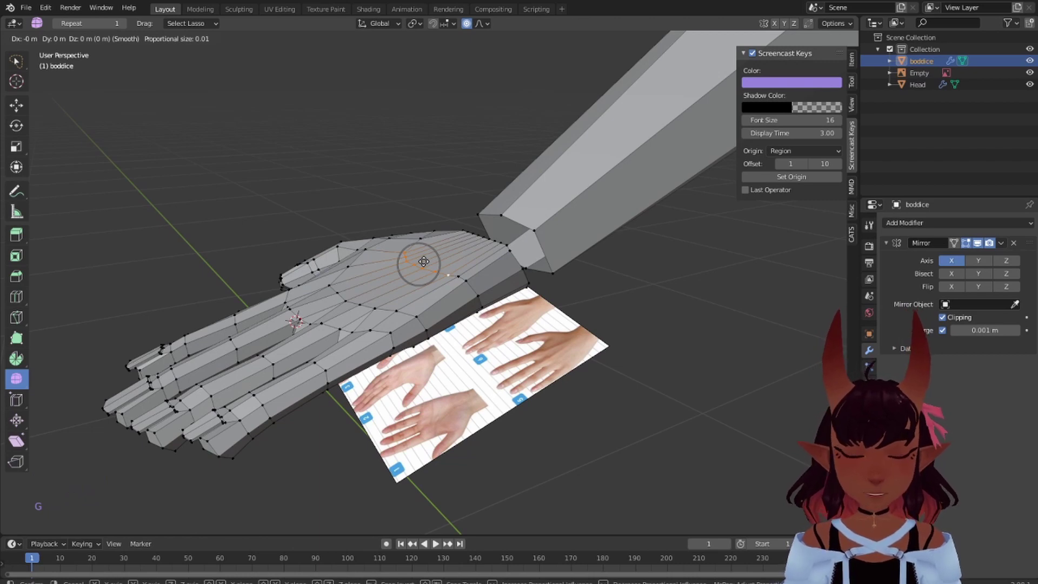
key("g")
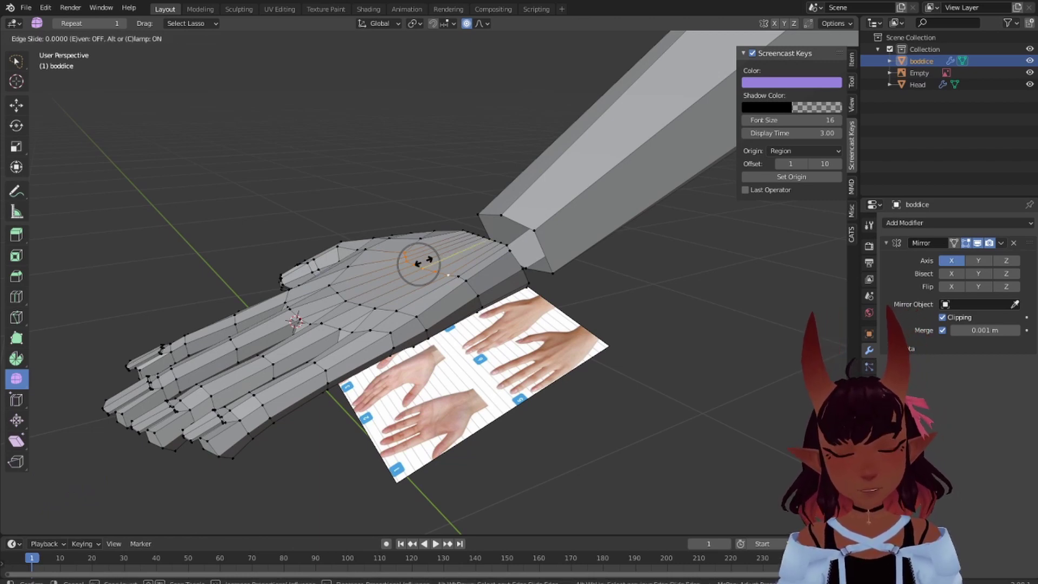
left_click(422, 252)
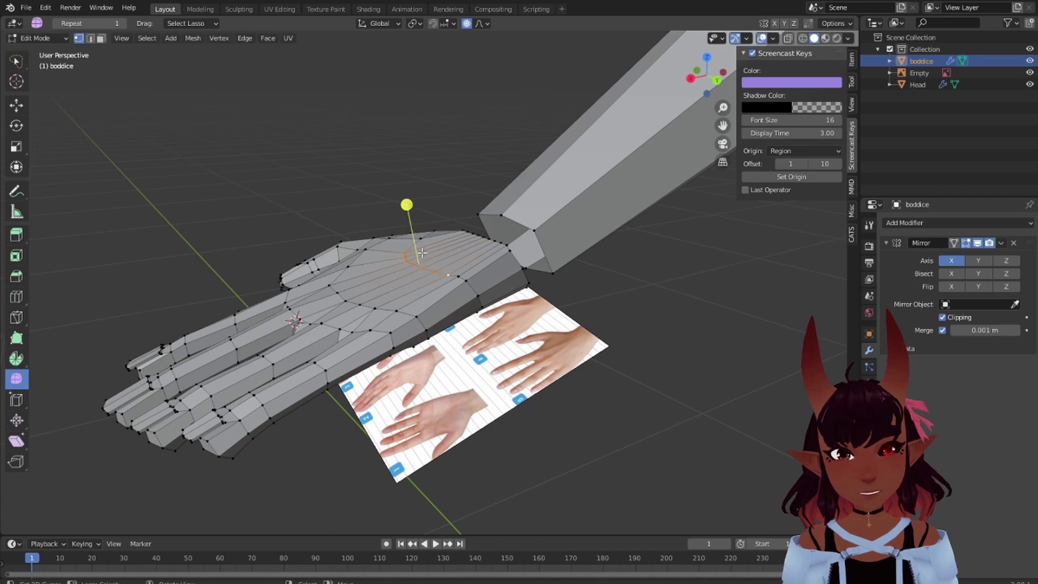
key("g")
key("z")
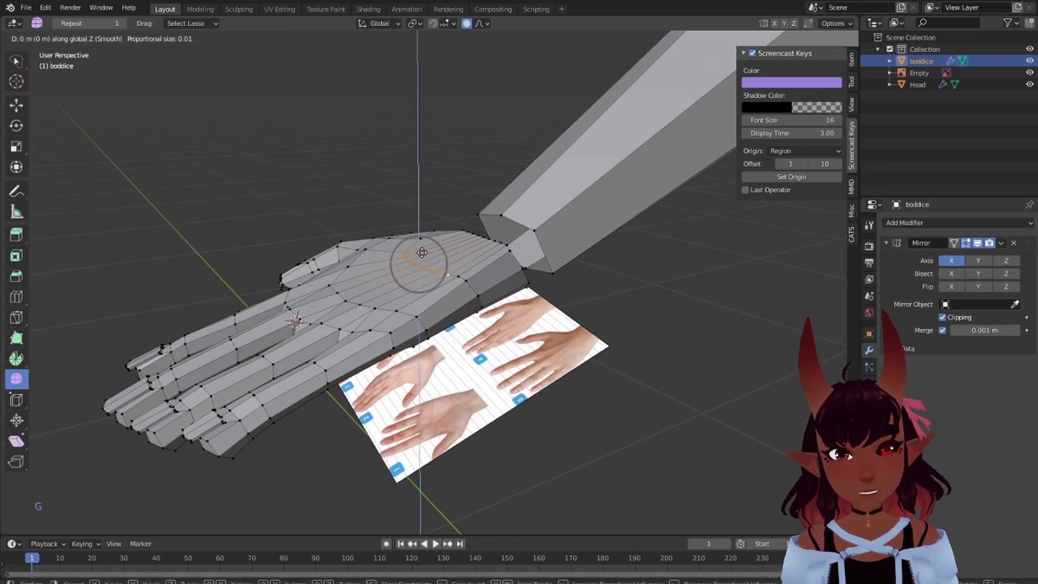
scroll(422, 252, "down", 1)
scroll(420, 245, "down", 2)
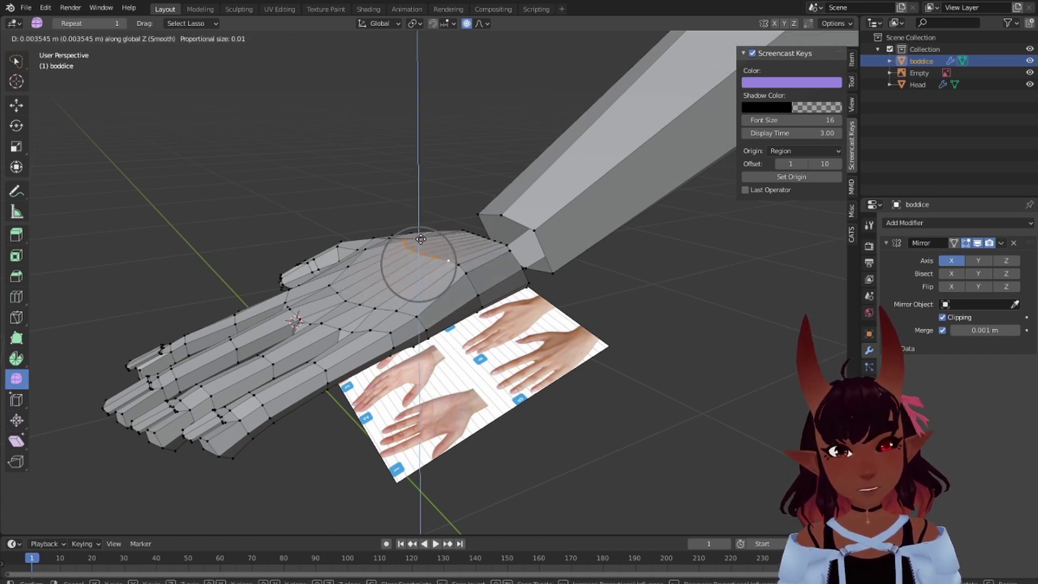
scroll(420, 247, "down", 3)
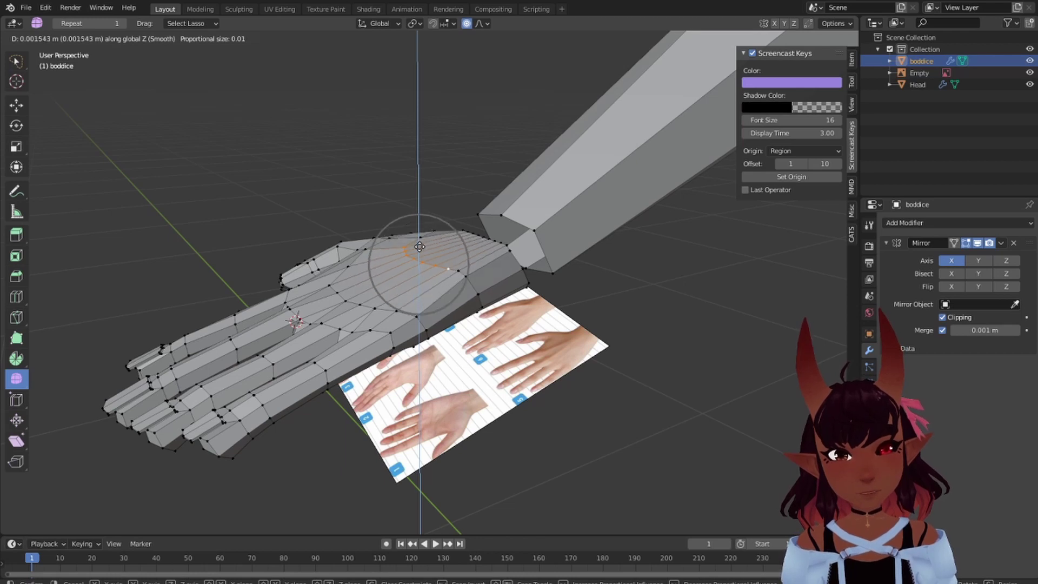
scroll(418, 248, "down", 3)
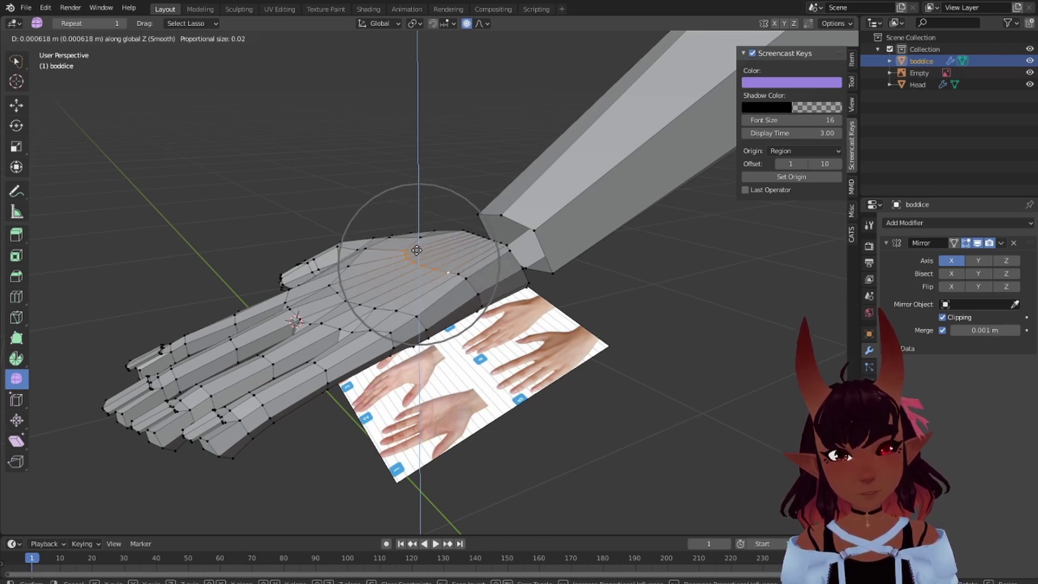
left_click(417, 250)
Raise a single vertex in the curved row on the back of the hand 0.000943 m along Z
middle_click_drag(416, 250, 465, 277)
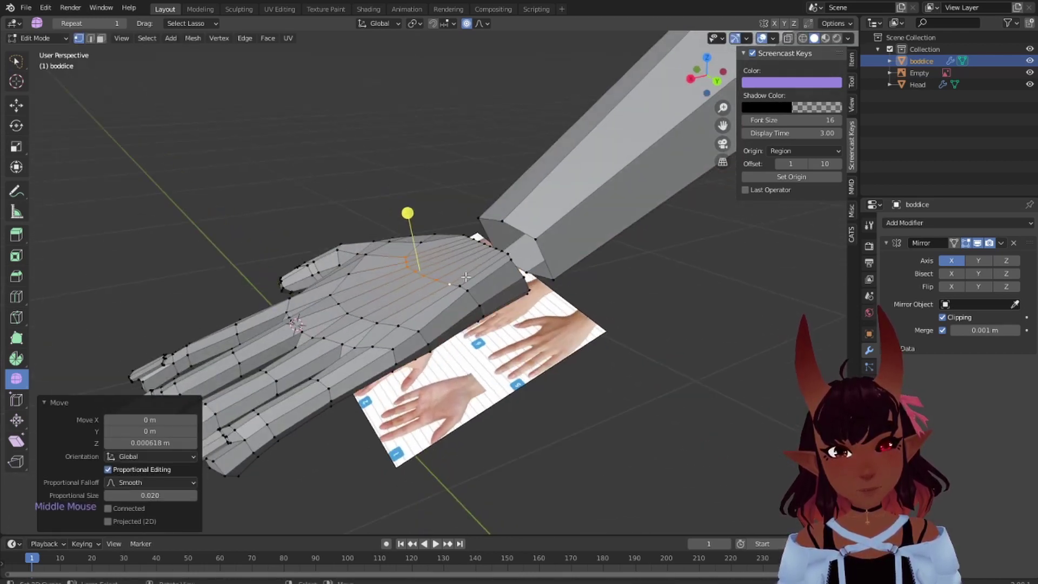
right_click(415, 266)
key("g")
key("z")
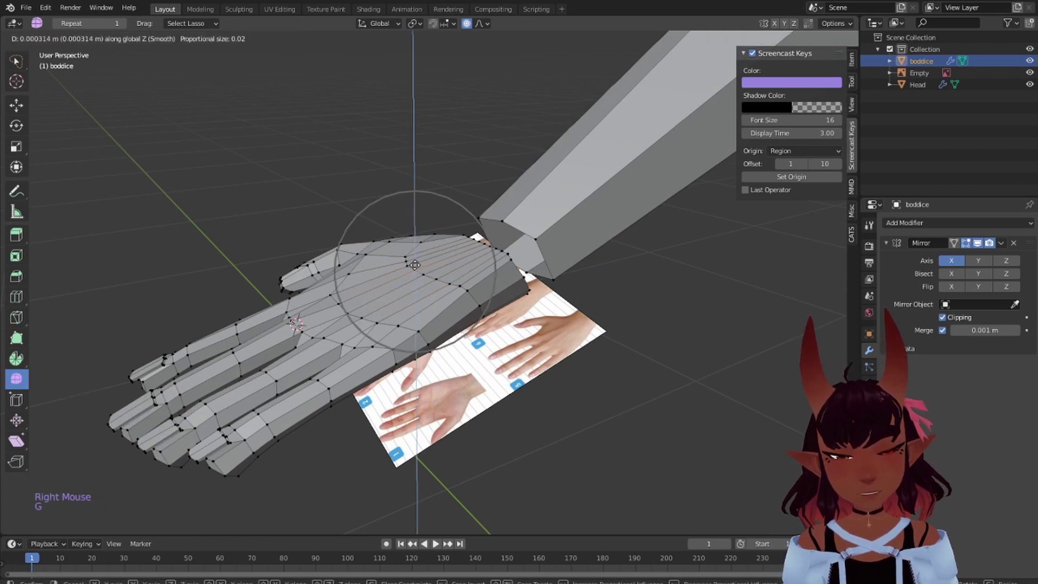
left_click(415, 263)
Clear the selection and examine the hand's overall shape from several angles against the reference photos
middle_click_drag(414, 264, 405, 270)
middle_click_drag(545, 242, 469, 267)
scroll(498, 287, "down", 2)
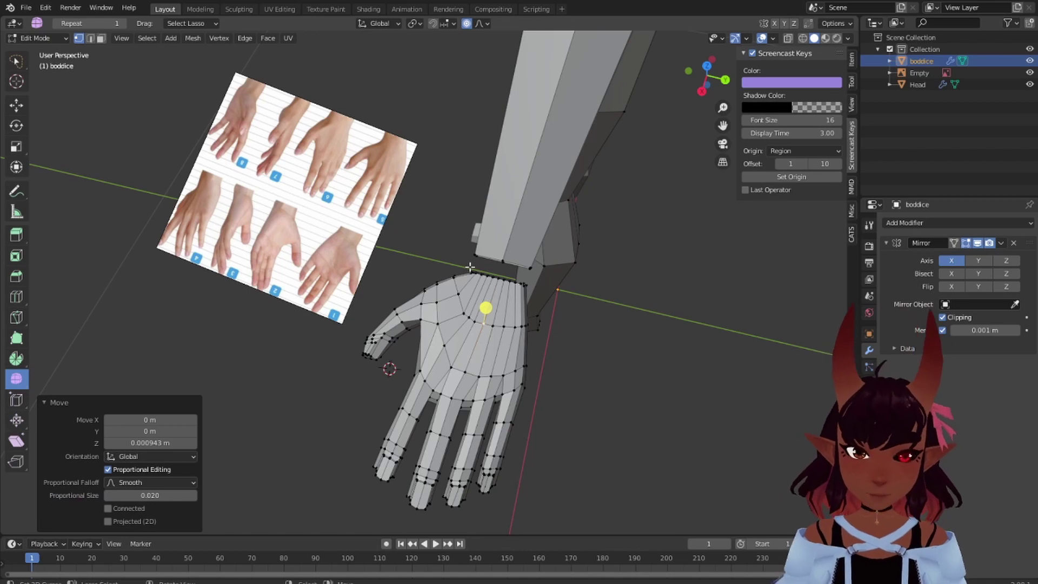
key("a")
key("a")
key("a")
middle_click_drag(518, 367, 500, 311, "shift")
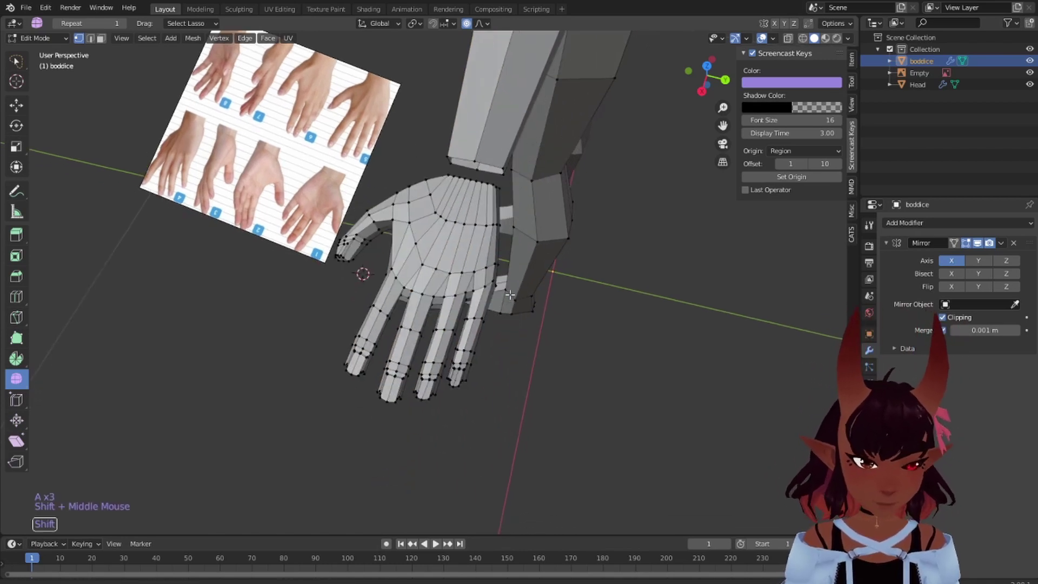
scroll(509, 292, "up", 2)
scroll(467, 246, "down", 7)
scroll(476, 241, "up", 1)
scroll(486, 236, "down", 5)
middle_click_drag(303, 190, 535, 154)
middle_click_drag(314, 318, 440, 111, "shift")
mouse_move(382, 239)
middle_mouse_down()
mouse_move(415, 248)
mouse_move(396, 244)
middle_mouse_up()
scroll(496, 331, "up", 1)
middle_click_drag(591, 364, 573, 298, "shift")
scroll(562, 330, "down", 4)
scroll(553, 297, "up", 3)
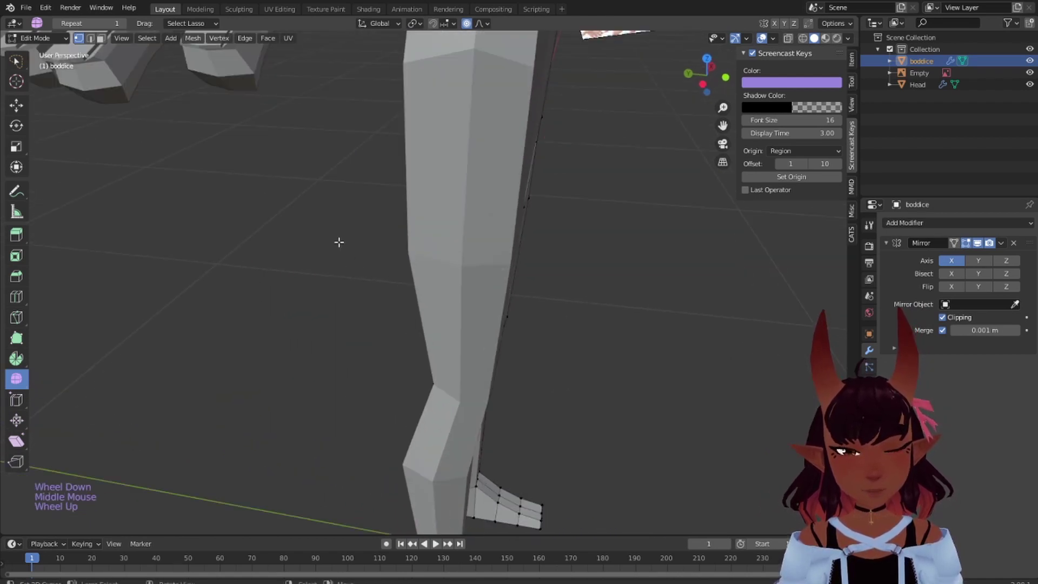
middle_click_drag(338, 242, 355, 257, "shift")
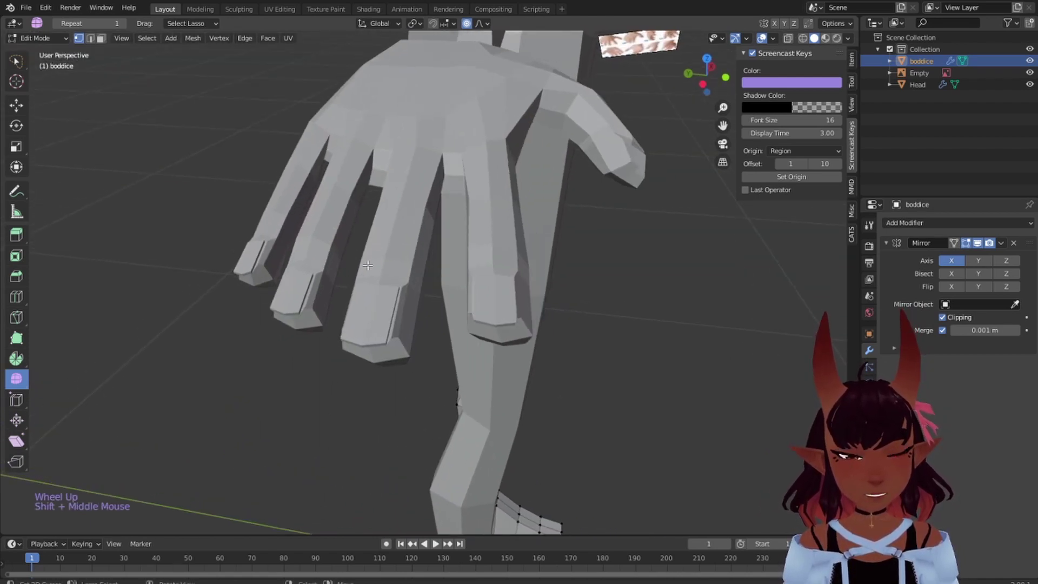
scroll(509, 261, "down", 2)
middle_click_drag(509, 260, 398, 267)
scroll(432, 286, "up", 4)
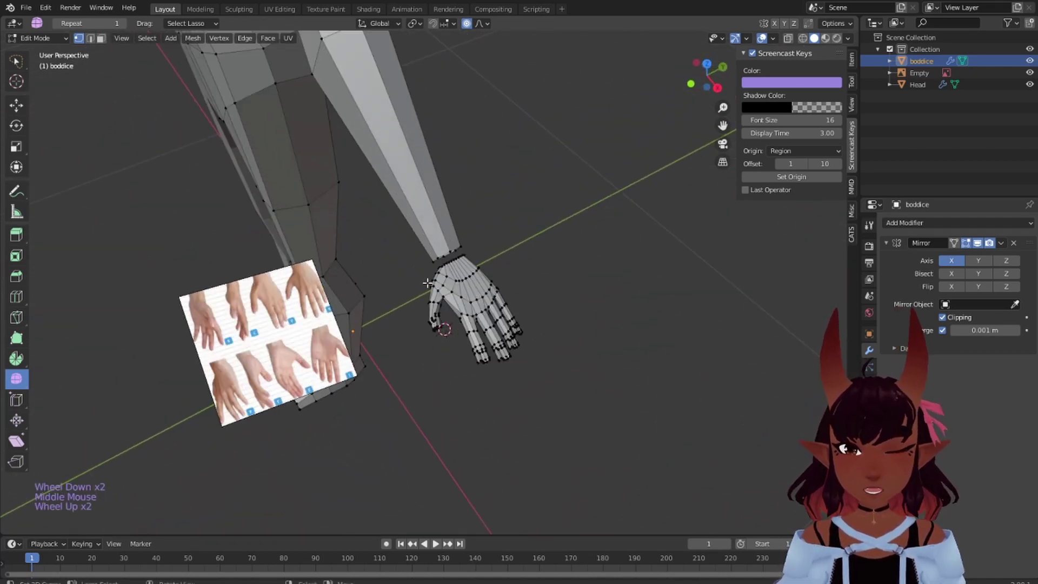
scroll(459, 319, "up", 1)
scroll(467, 354, "down", 1)
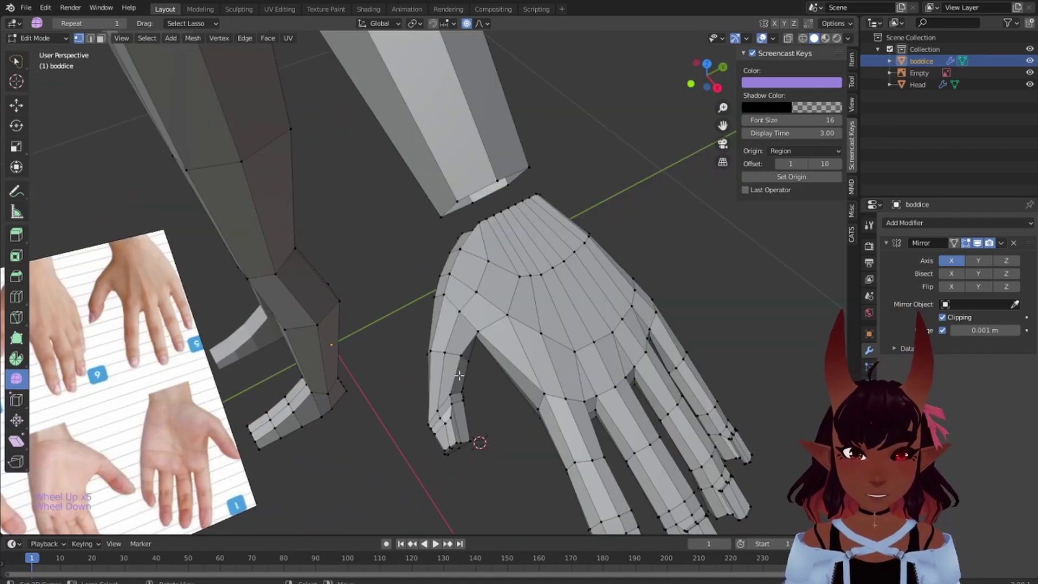
scroll(459, 374, "up", 1)
middle_click_drag(462, 368, 477, 342, "shift")
scroll(477, 343, "down", 3)
scroll(455, 317, "up", 2)
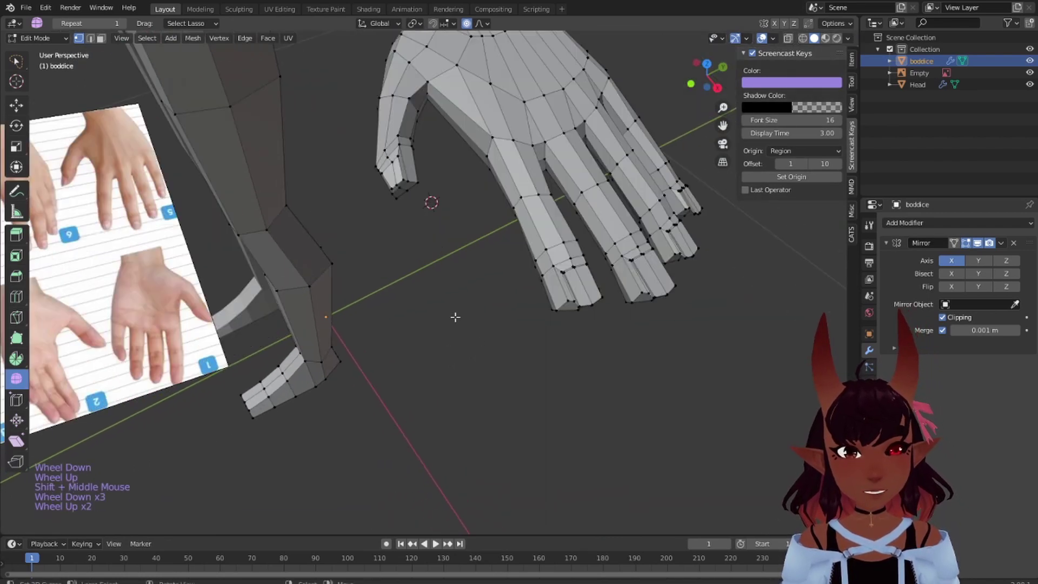
middle_click_drag(435, 212, 437, 230, "shift")
scroll(403, 254, "up", 1)
scroll(399, 257, "down", 1)
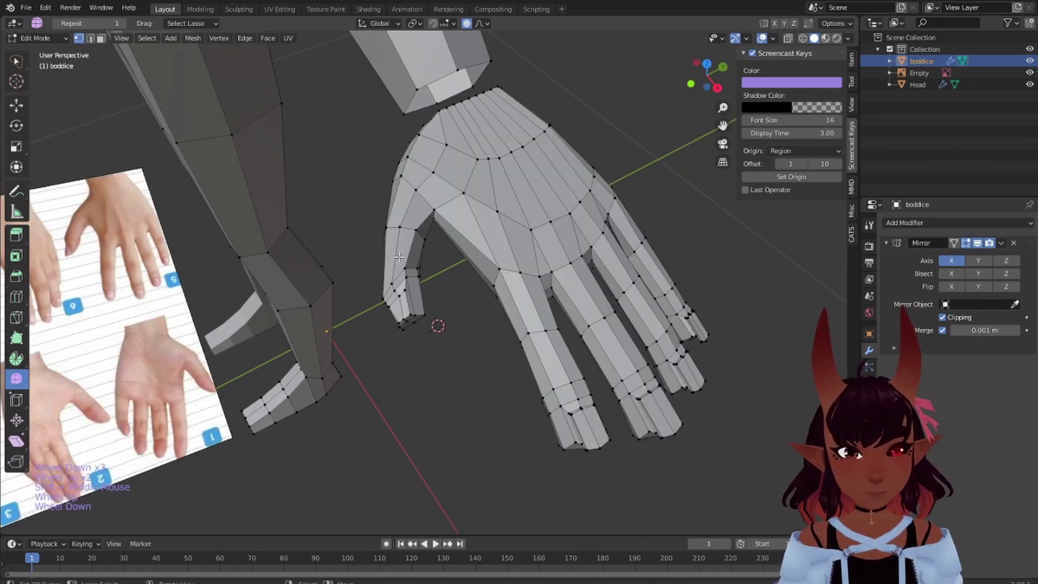
mouse_move(434, 303)
middle_mouse_down("shift")
mouse_move(482, 322)
mouse_move(435, 317)
middle_mouse_up("shift")
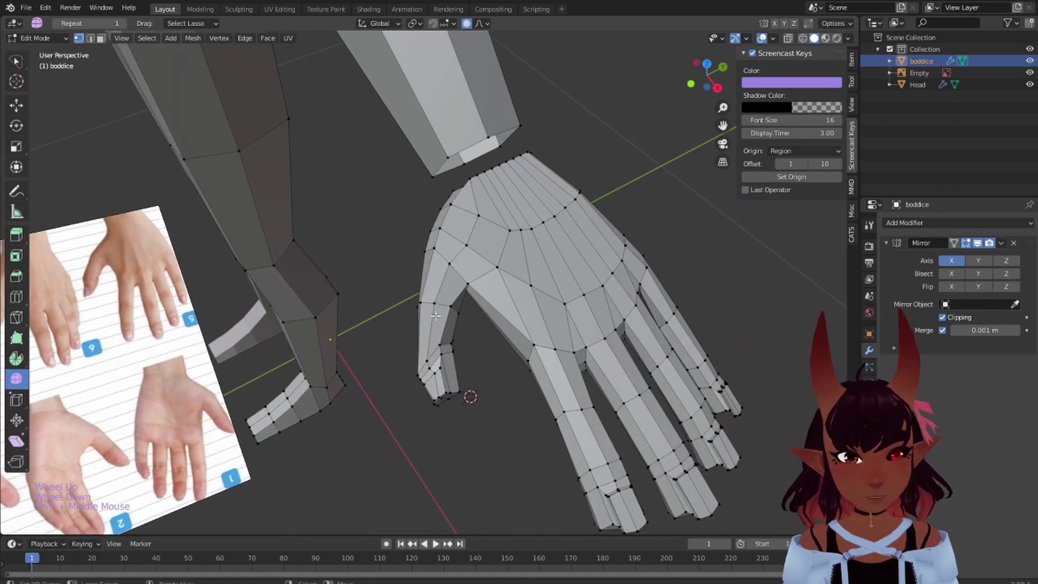
Pick the nail faces at the thumb tip and examine the thumb's shape up close in orthographic view
left_click(101, 38)
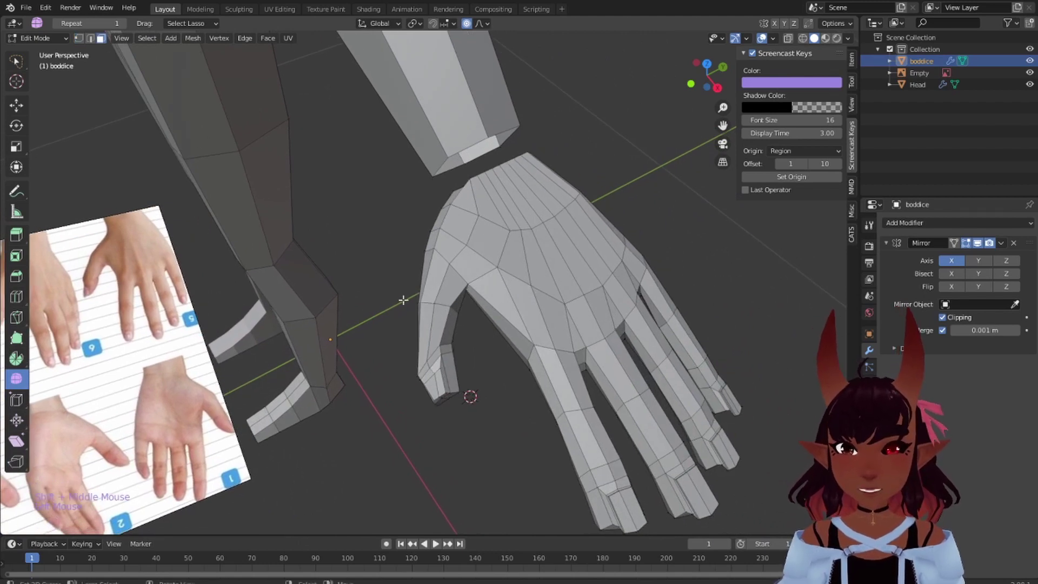
right_click(435, 383, "shift")
middle_click_drag(503, 386, 703, 272)
scroll(706, 272, "up", 2)
scroll(705, 272, "down", 2)
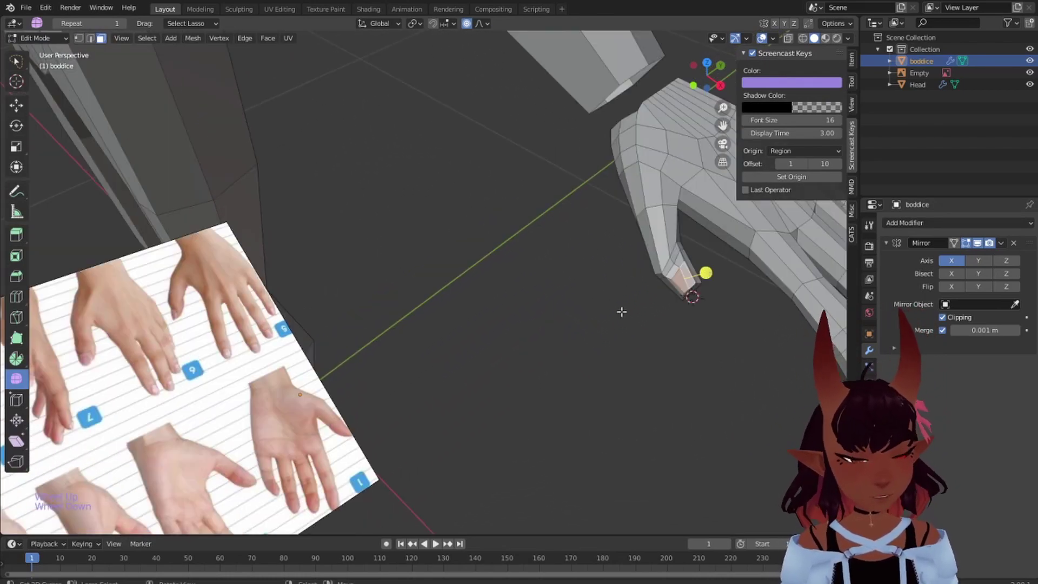
key("KP_5")
scroll(622, 312, "up", 10)
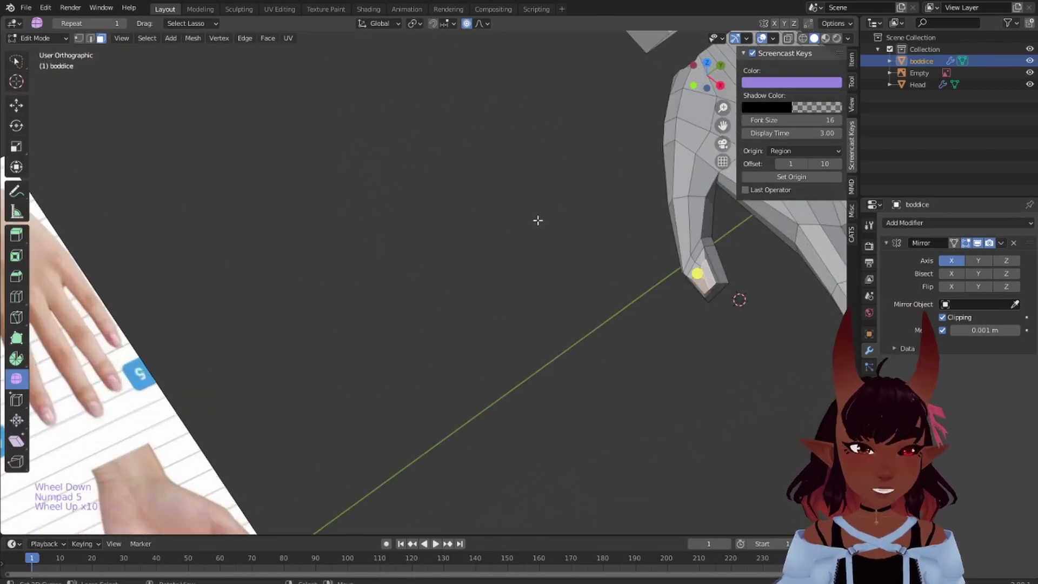
middle_click_drag(560, 229, 338, 299, "shift")
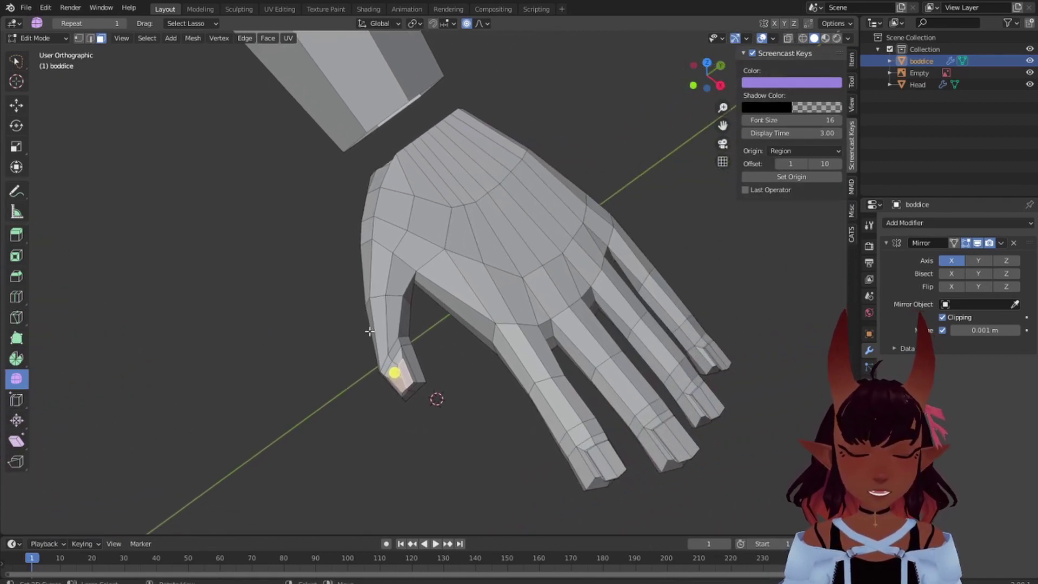
scroll(424, 331, "up", 2)
scroll(427, 330, "down", 4)
scroll(421, 319, "up", 6)
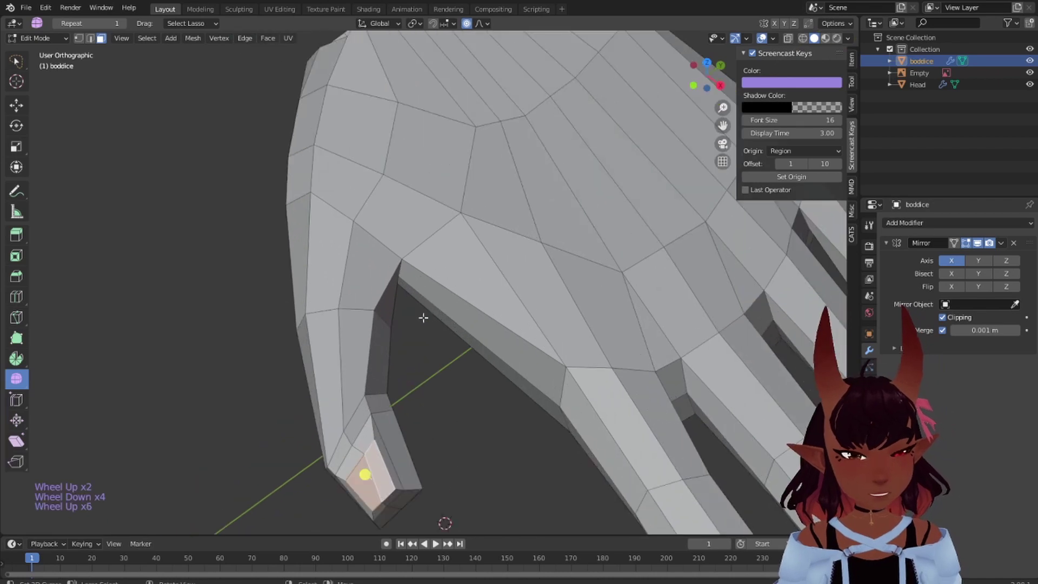
scroll(437, 334, "down", 2)
scroll(437, 335, "up", 1)
middle_click_drag(449, 388, 457, 383)
middle_click_drag(594, 292, 326, 438, "shift")
middle_click_drag(487, 317, 476, 324, "shift")
scroll(447, 342, "up", 3)
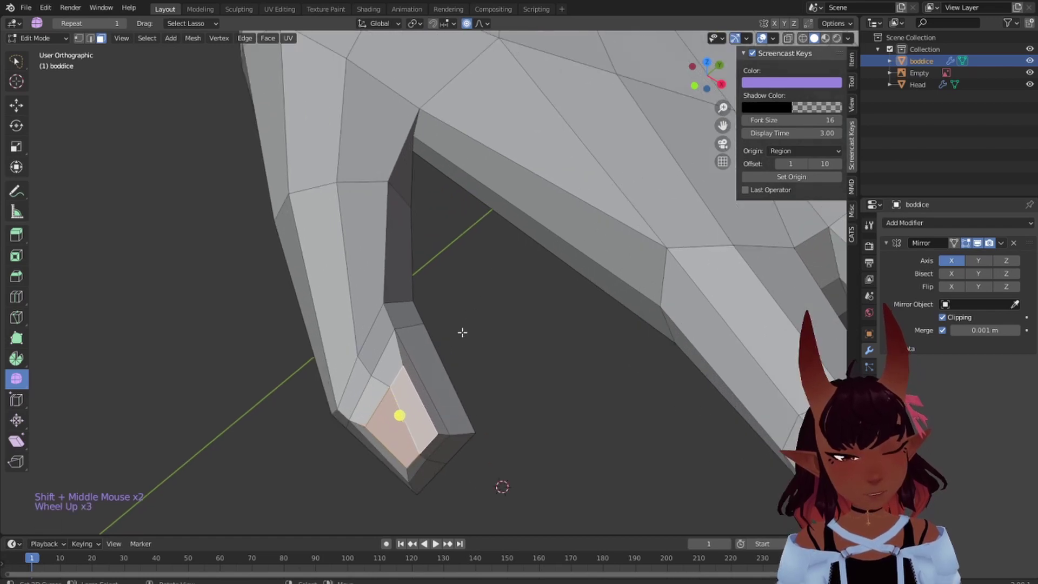
scroll(448, 334, "up", 10)
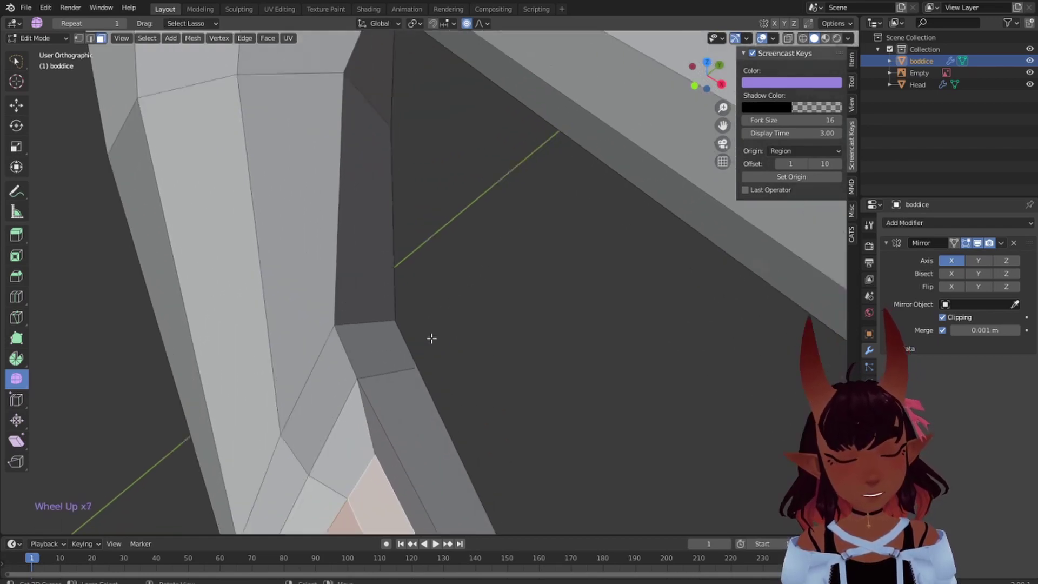
scroll(325, 332, "down", 5)
scroll(327, 325, "down", 12)
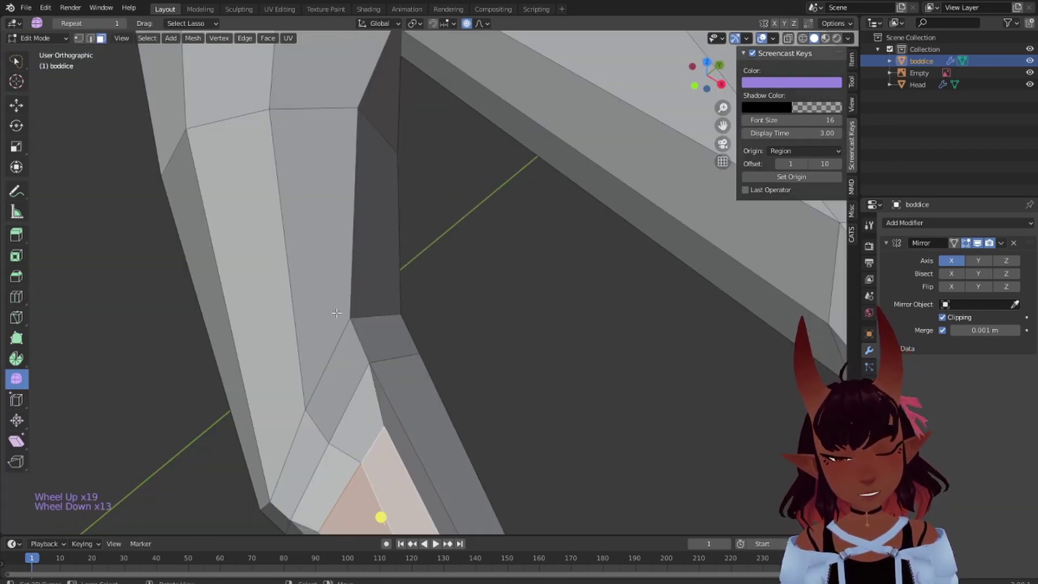
scroll(378, 335, "up", 2)
middle_click_drag(378, 338, 457, 284, "shift")
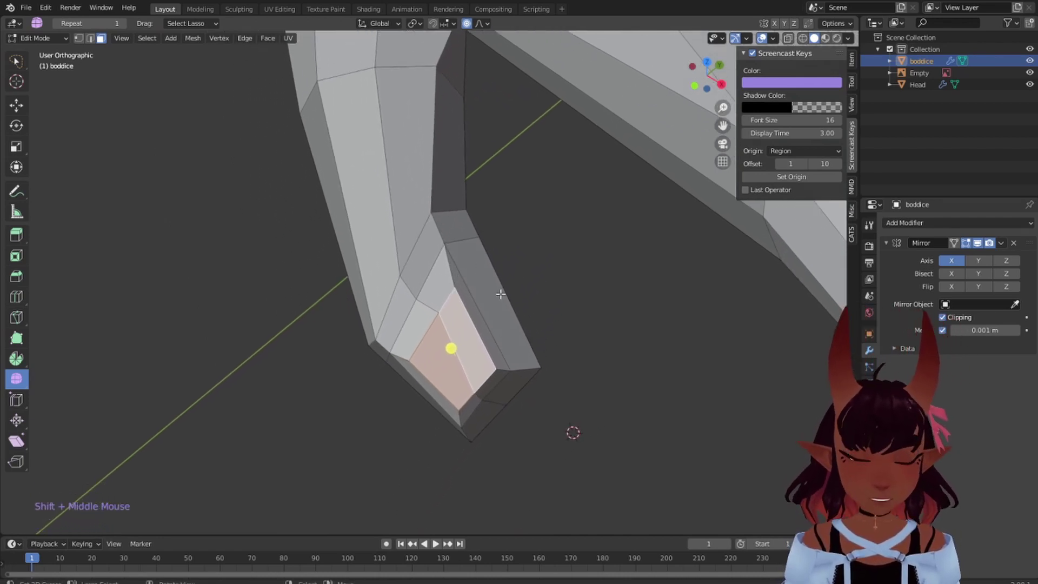
Select the two edge loops around the thumb's upper joint and rotate them about 19 degrees with a proportional size of 0.01
left_click(77, 36)
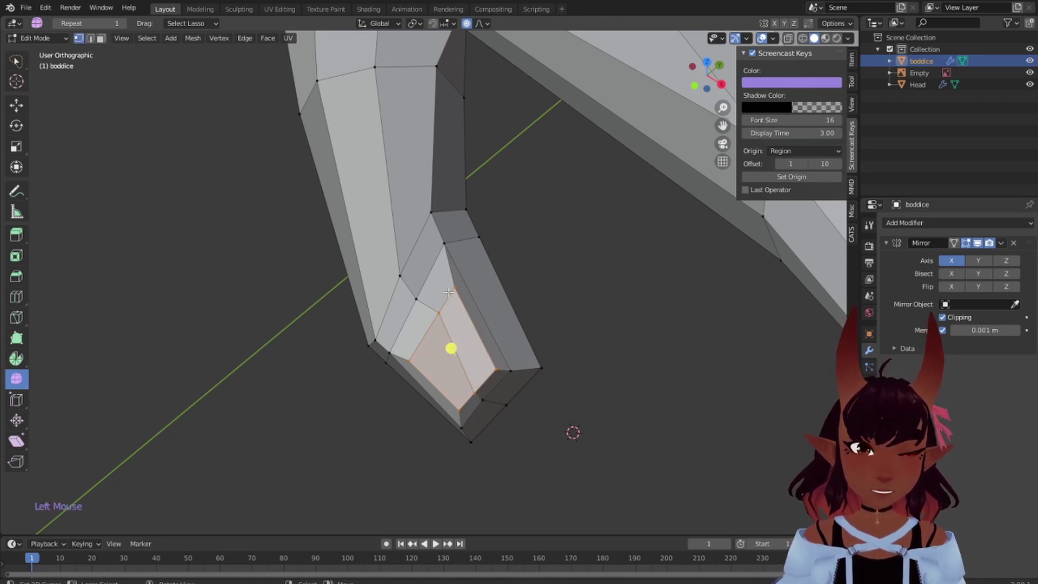
middle_click_drag(547, 351, 371, 343)
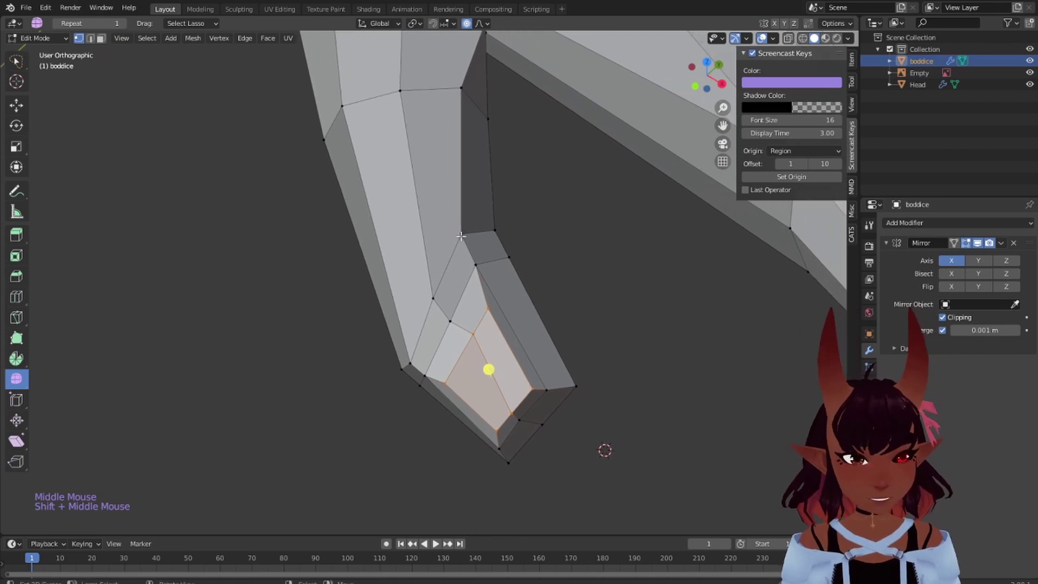
right_click(470, 350, "alt")
right_click(450, 295, "alt+shift")
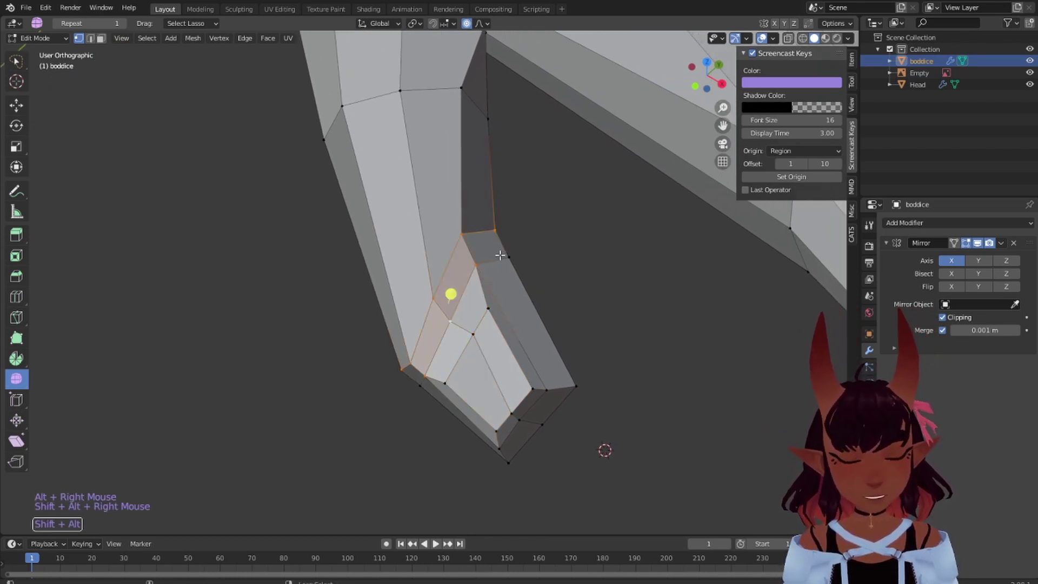
right_click(498, 352, "alt+shift")
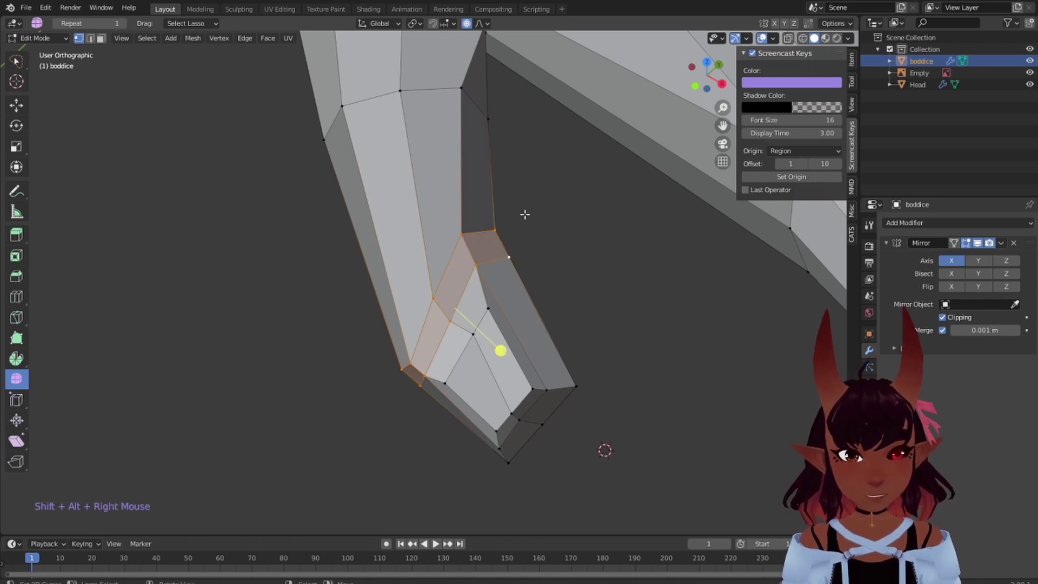
key("r")
scroll(532, 221, "up", 12)
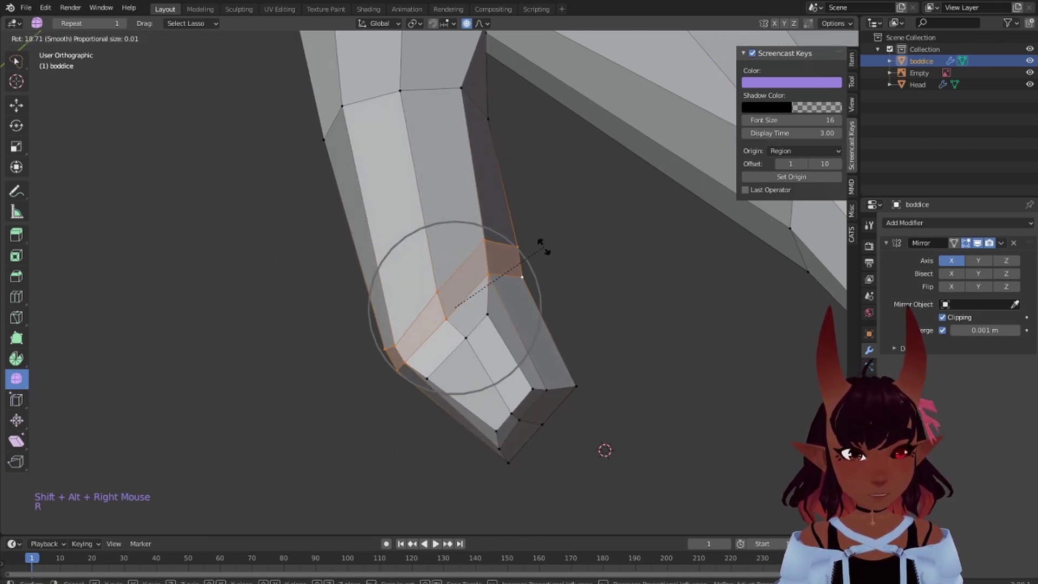
left_click(544, 250)
Nudge the two central thumb-tip vertices outward, 0.000198 m and 0.000308 m along Y, with a proportional size of 0.005
key("a")
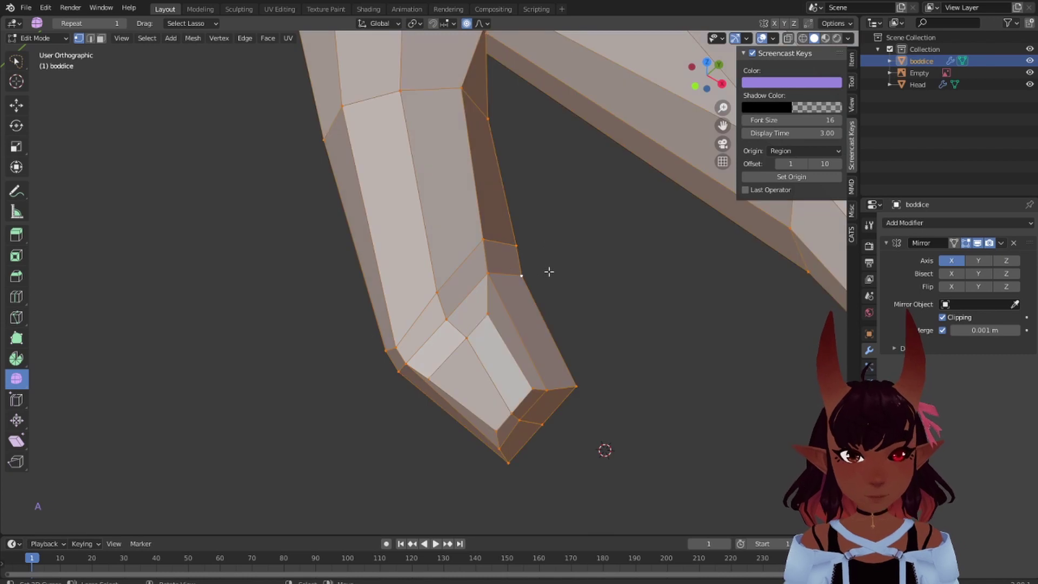
key("a")
key("a")
right_click(513, 413)
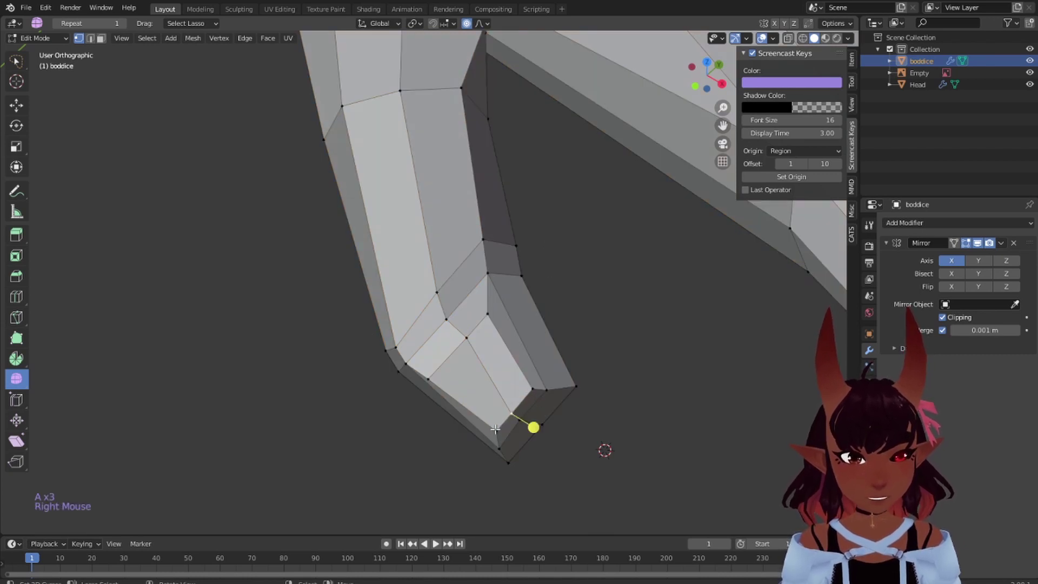
key("g")
left_click(517, 414)
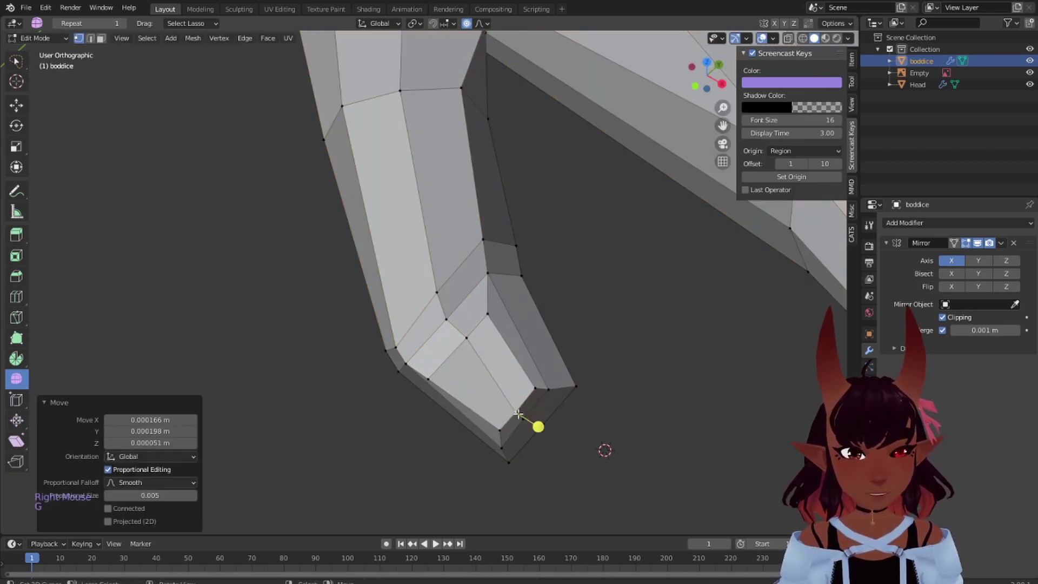
right_click(536, 420)
key("g")
left_click(534, 417)
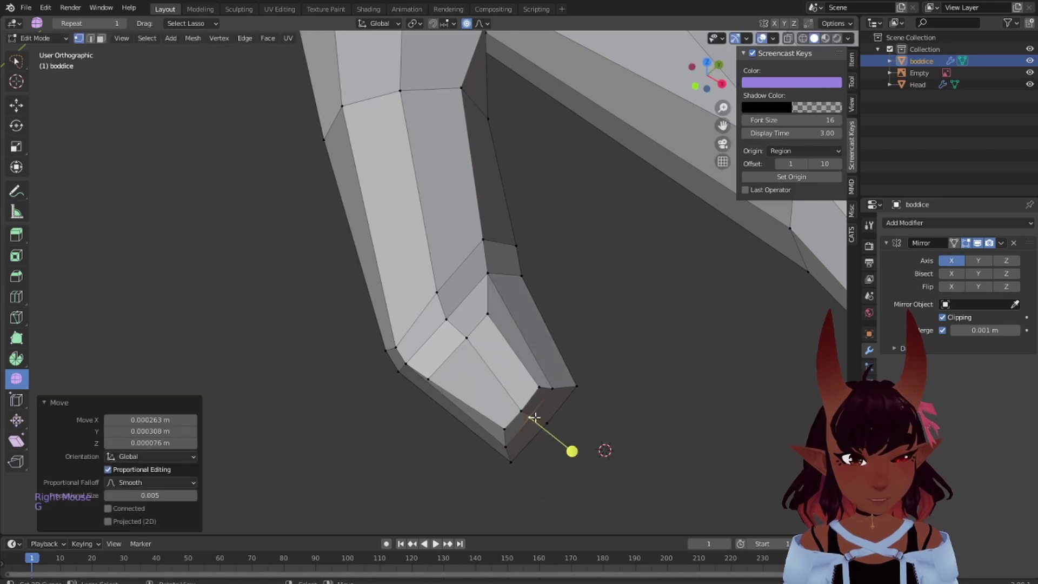
Spread the thumb tip's two side corners apart, moving one 0.000607 m and the other -0.000404 m along Y
right_click(552, 386)
key("g")
left_click(543, 397)
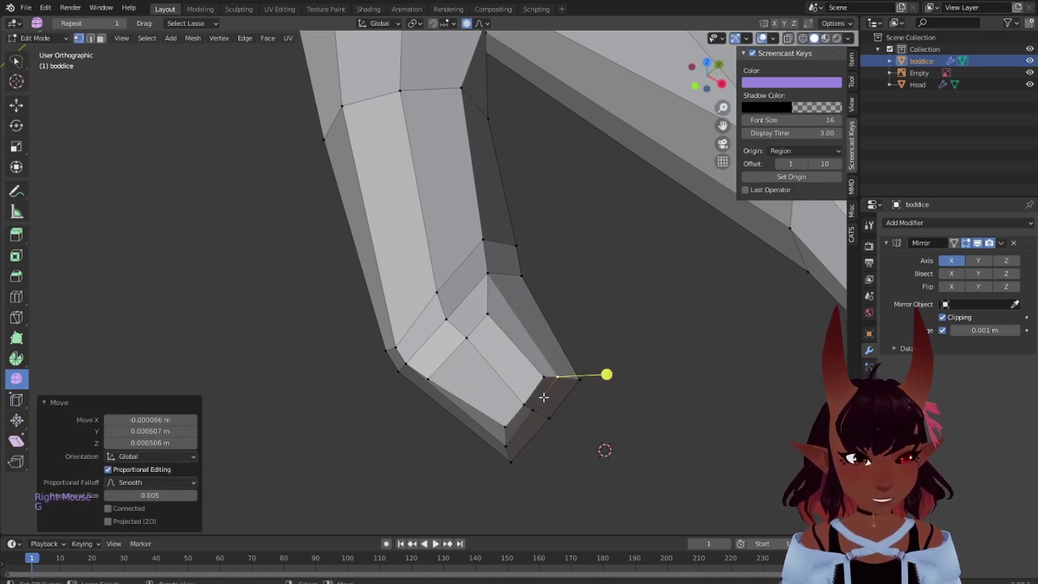
right_click(508, 442)
key("g")
left_click(504, 449)
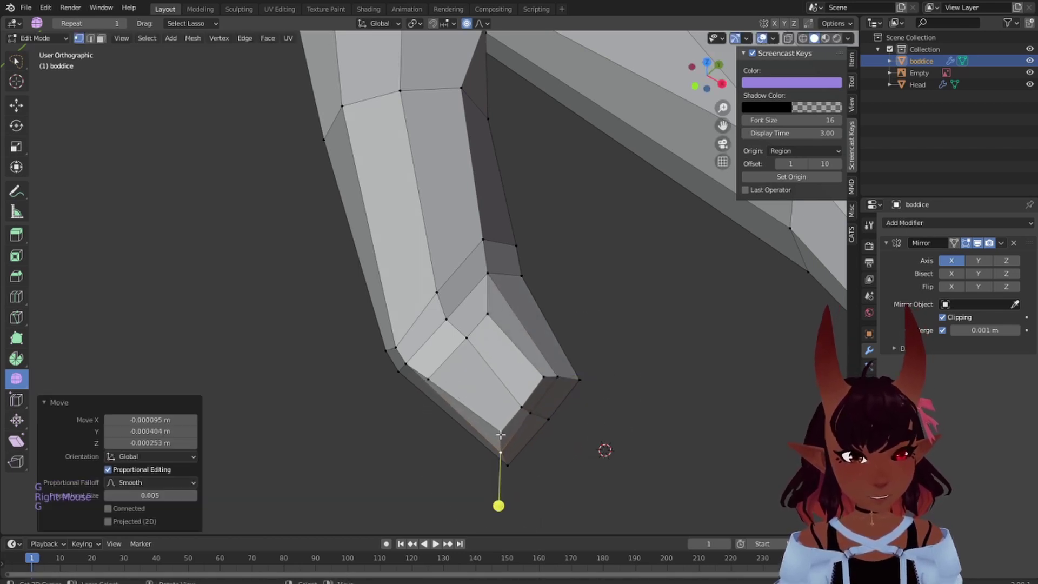
With a proportional size of 0.003, fine-tune the tip's side corners by -0.000076 m and 0.000177 m along Z
right_click(501, 434)
key("g")
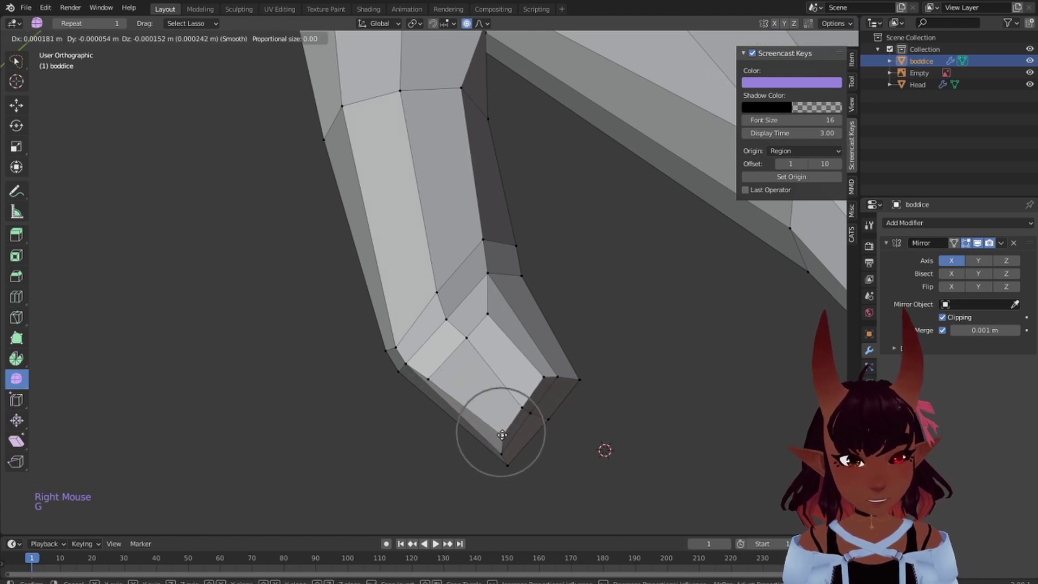
left_click(502, 433)
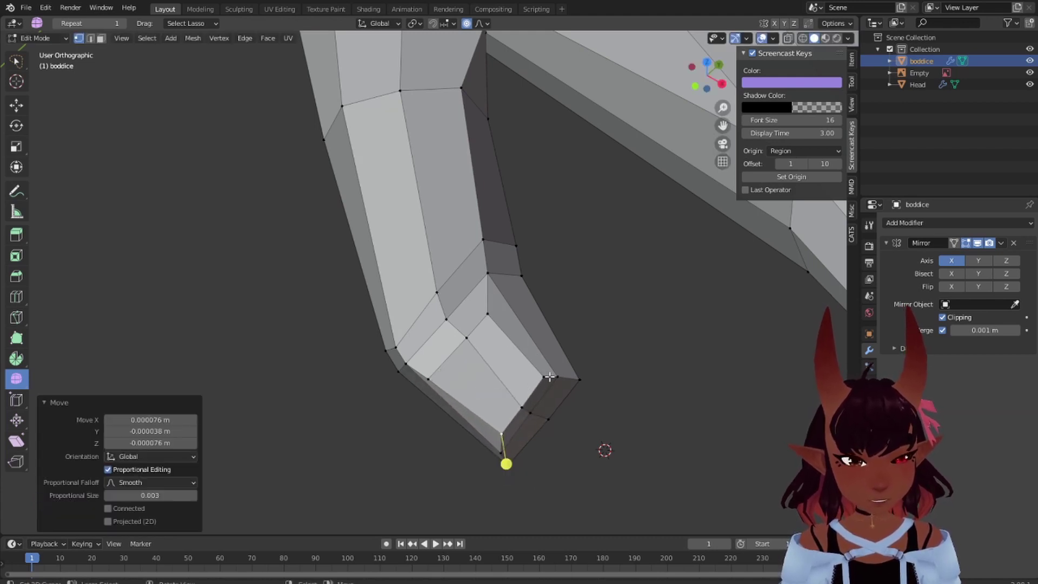
right_click(549, 377)
right_click(549, 377)
key("g")
left_click(563, 373)
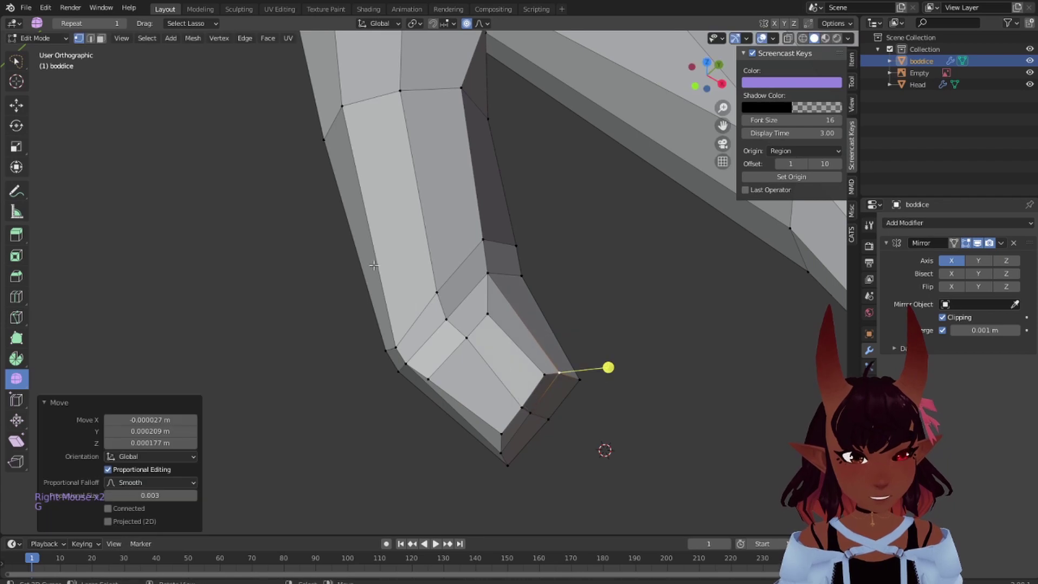
Select the two nail faces at the thumb tip and extrude them inward by 0.000594 m along their normal
left_click(455, 342)
right_click(476, 375)
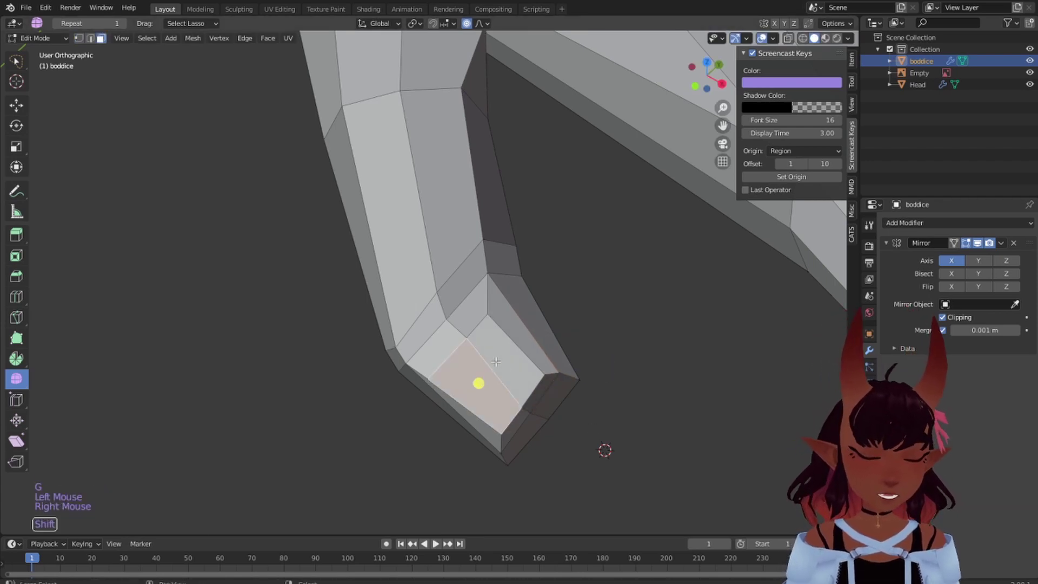
right_click(488, 366, "shift")
scroll(582, 349, "down", 3)
middle_click_drag(583, 349, 556, 375)
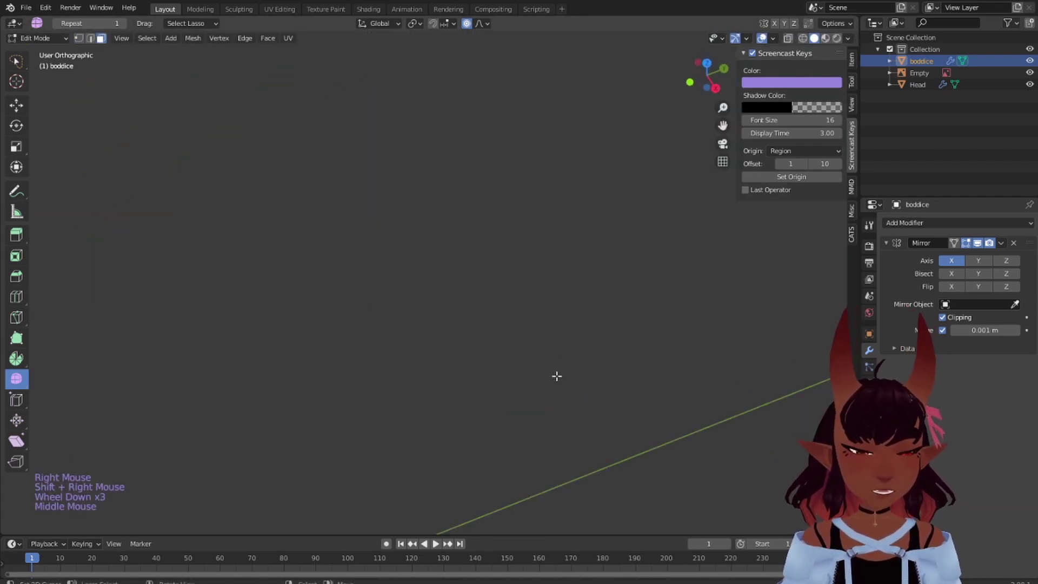
scroll(524, 352, "down", 12)
scroll(353, 308, "up", 2)
middle_click_drag(353, 309, 764, 355)
scroll(471, 409, "up", 5)
middle_click_drag(471, 409, 475, 320)
scroll(559, 400, "up", 4)
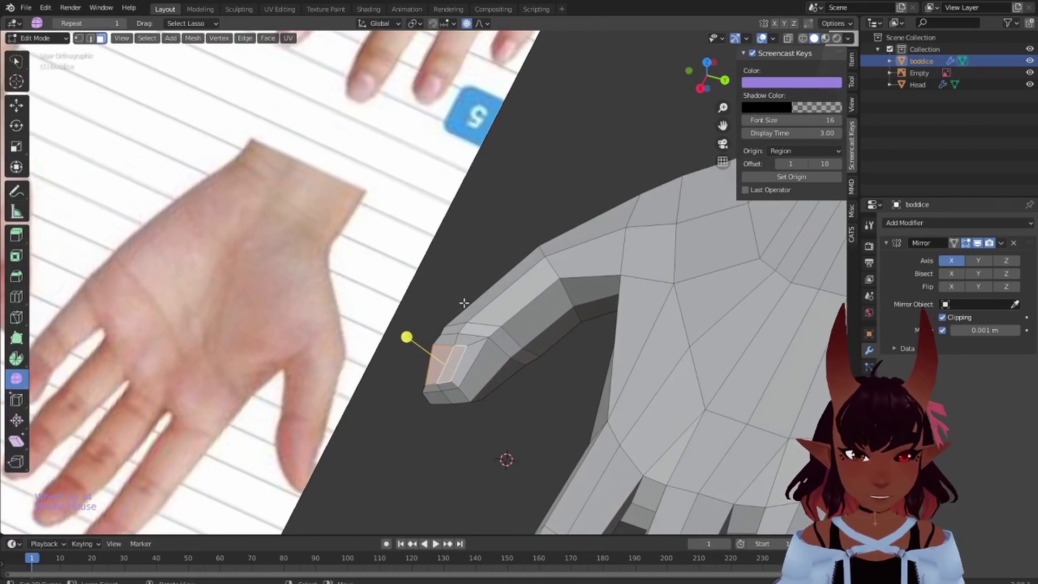
scroll(501, 303, "down", 4)
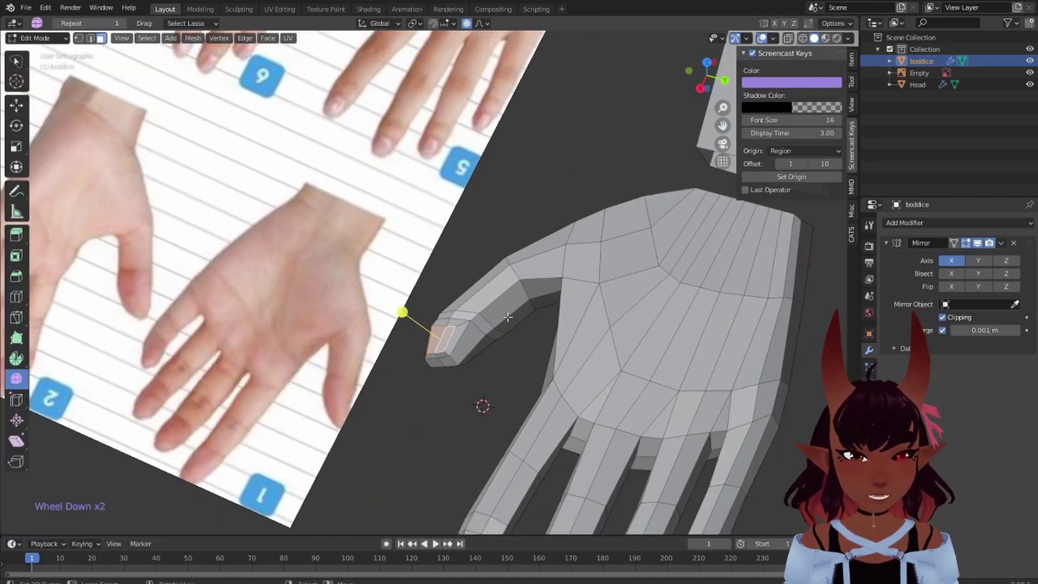
scroll(491, 341, "up", 4)
key("e")
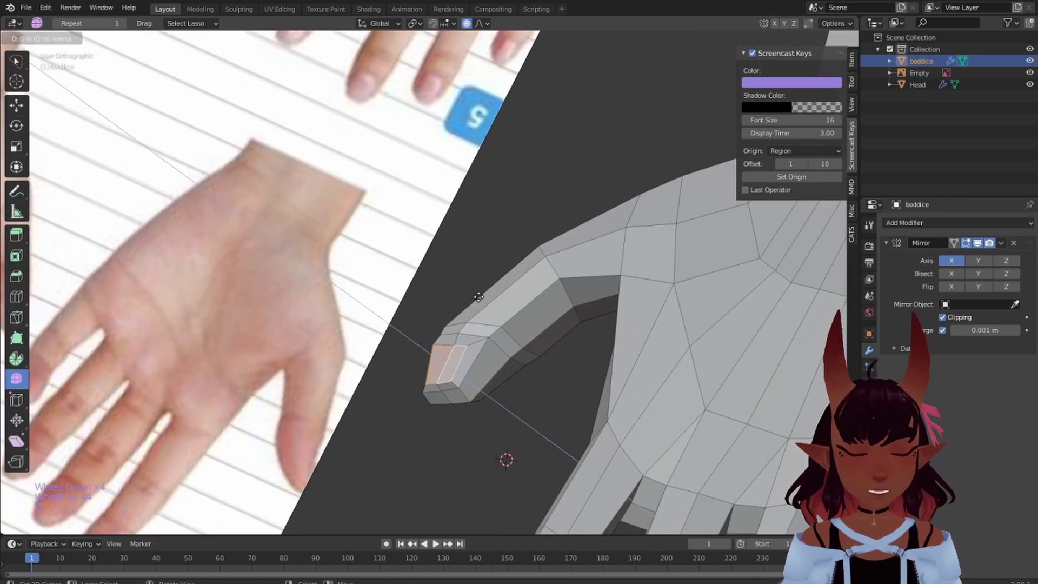
left_click(482, 298)
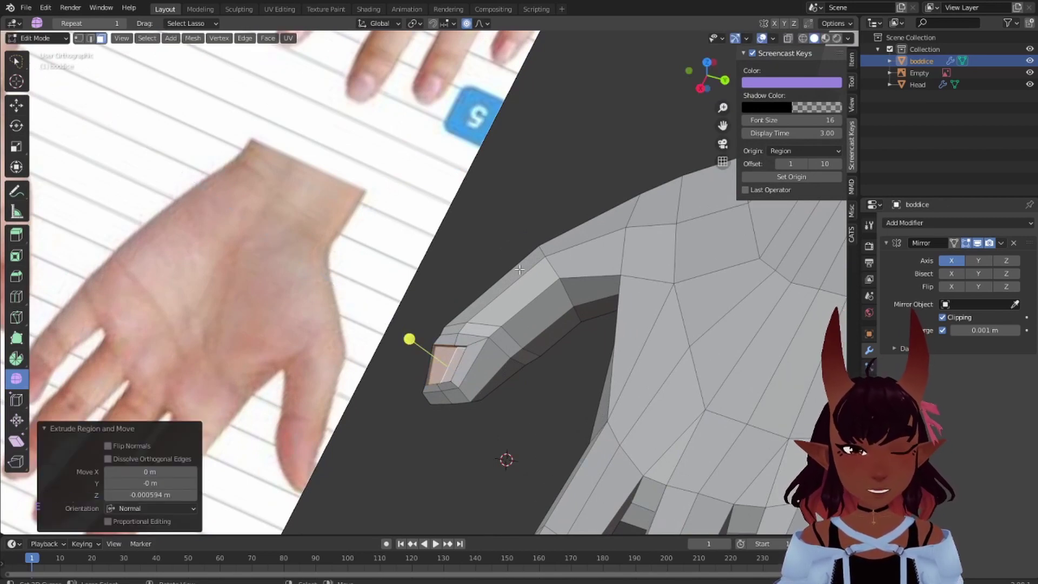
key("alt+s")
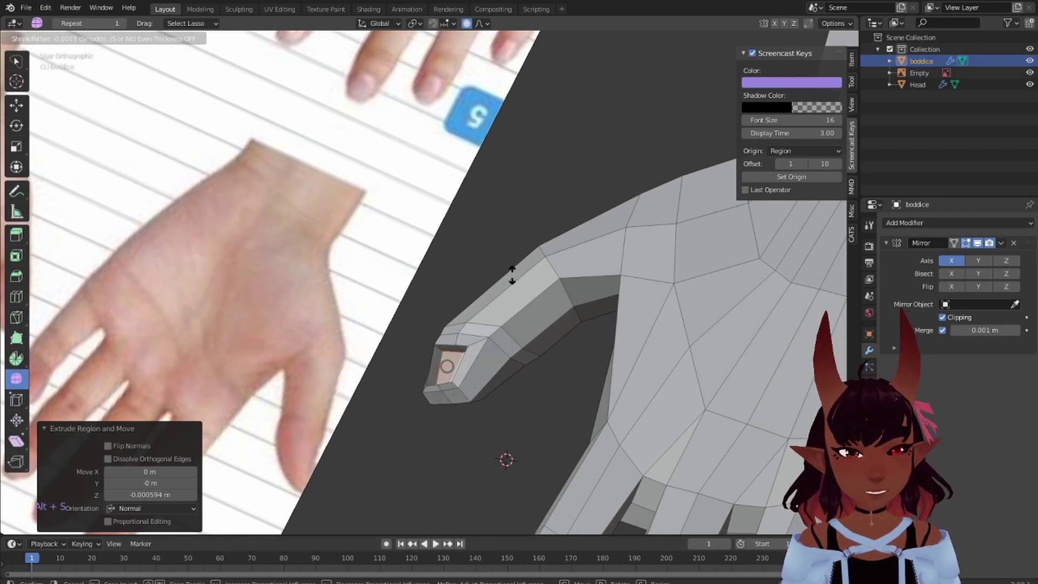
right_click(525, 338)
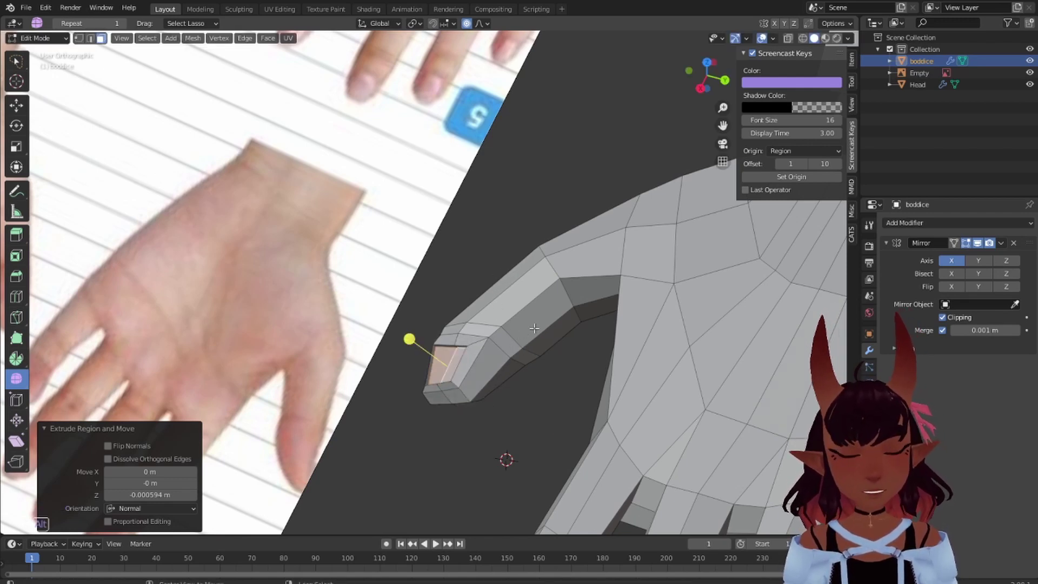
key("alt+s")
right_click(533, 320)
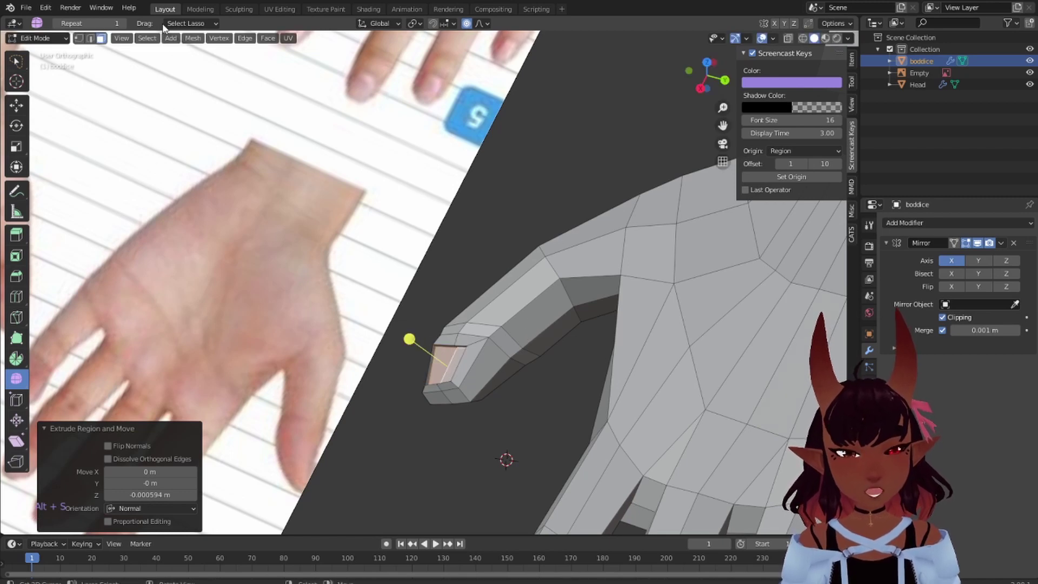
In vertex selection, apply Shrink/Fatten to the extruded nail with an offset of 0.000625 m and a proportional size of 0.000129
left_click(79, 39)
scroll(484, 368, "up", 2)
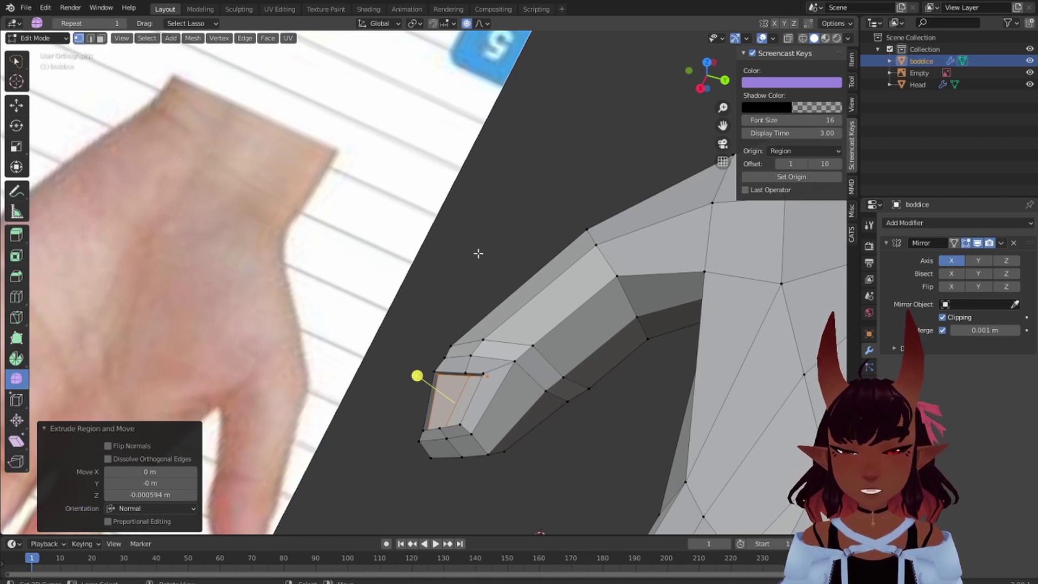
key("alt+s")
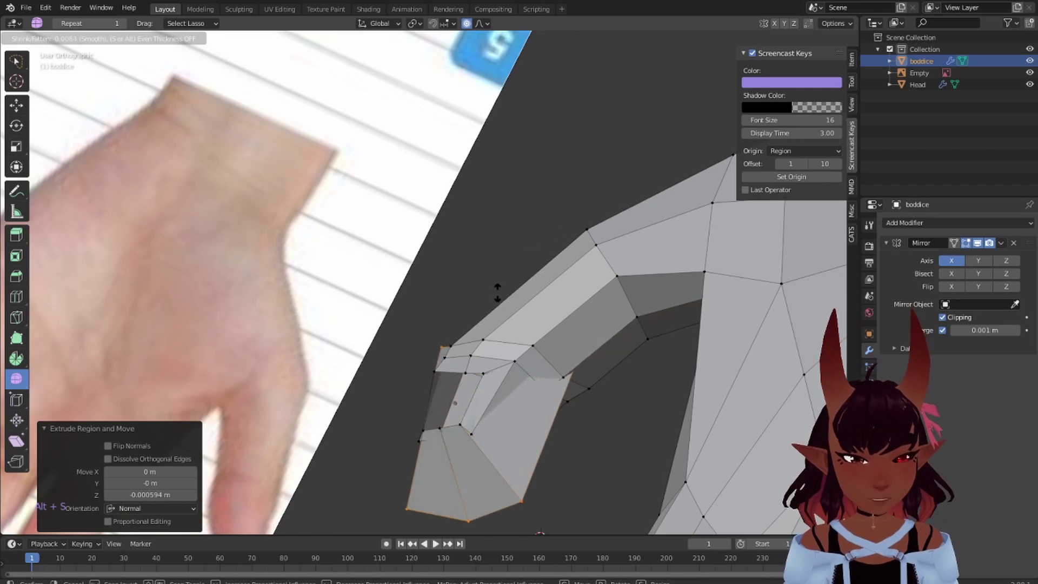
left_click(535, 242)
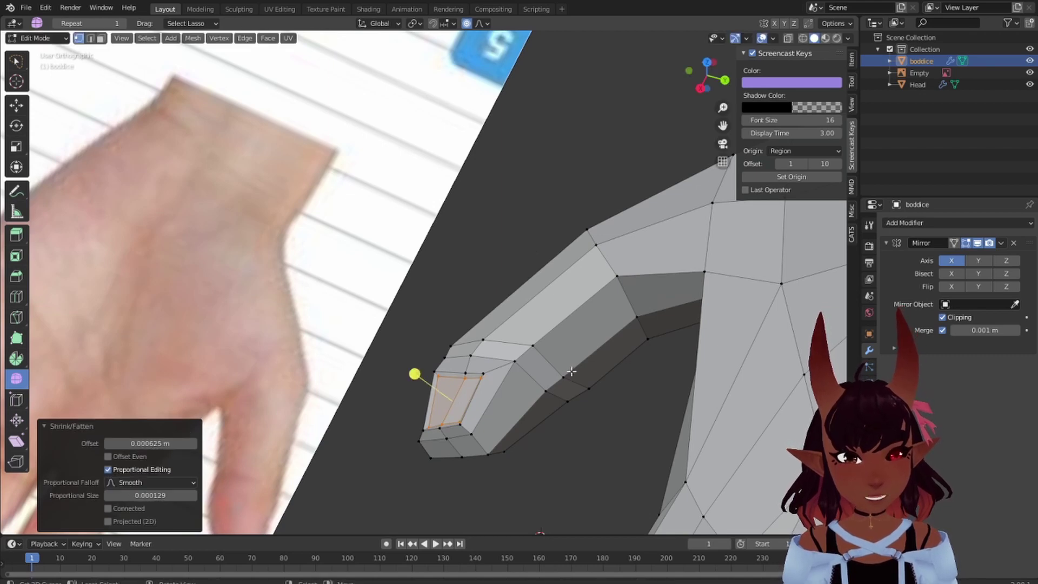
Extrude the thumb's nail faces outward by 0.000472 m along their normal
middle_click_drag(573, 418, 562, 419)
middle_click_drag(470, 352, 878, 435, "shift")
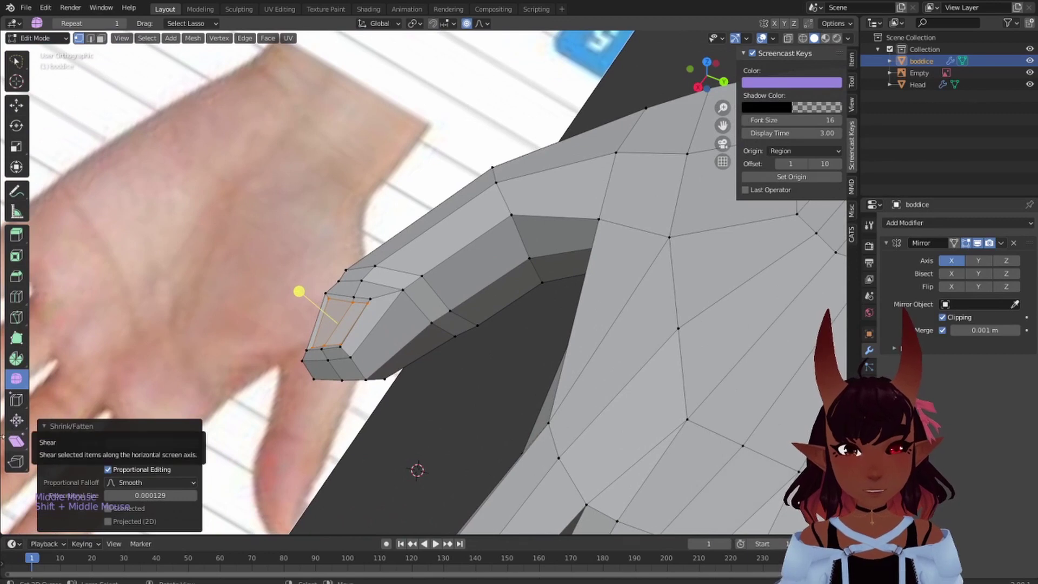
key("alt+s")
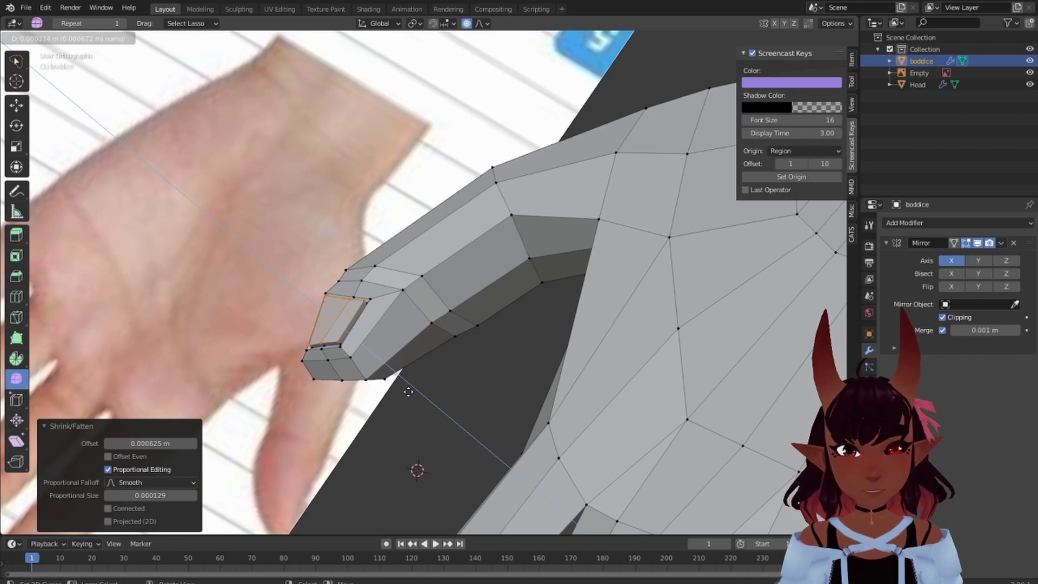
left_click(408, 392)
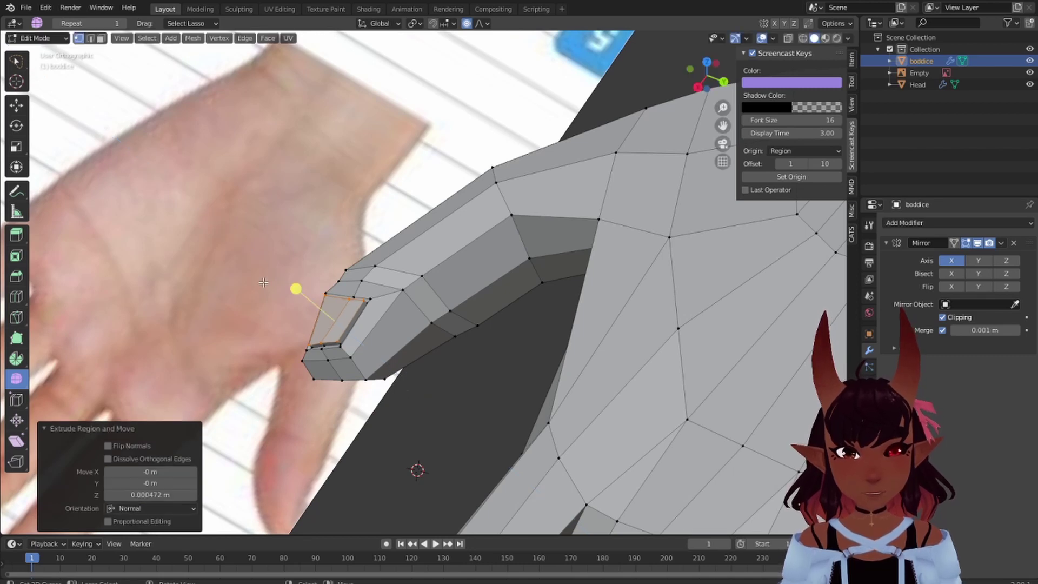
In face selection, select the nail's two front-edge faces and move them in front view by 0.001004 m in X and -0.000418 m in Z
left_click(101, 39)
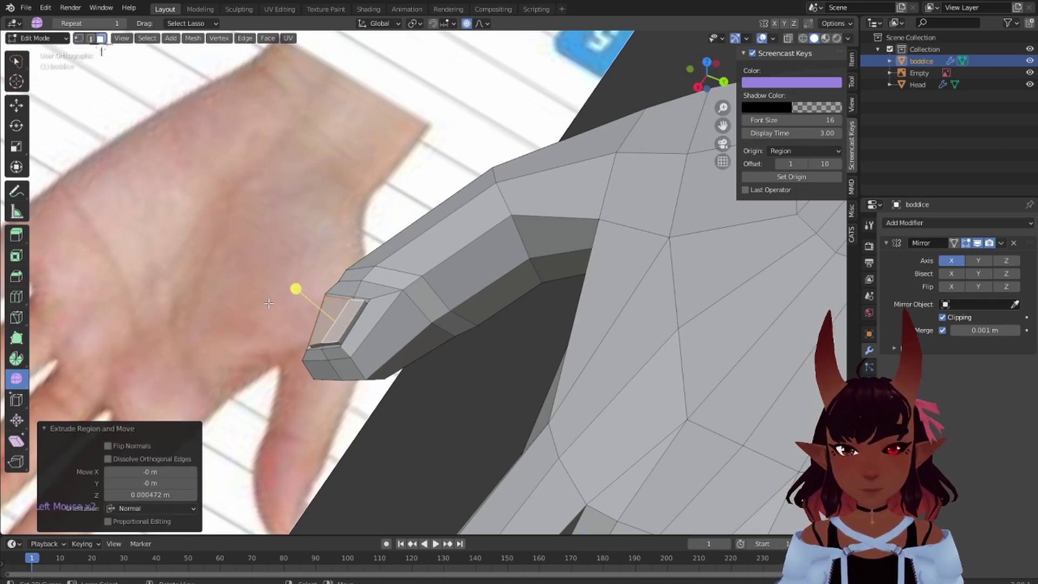
right_click(318, 346)
right_click(334, 345, "shift")
middle_click_drag(373, 383, 218, 457)
scroll(366, 362, "down", 11)
key("KP_1")
scroll(353, 362, "down", 7)
scroll(482, 382, "up", 6)
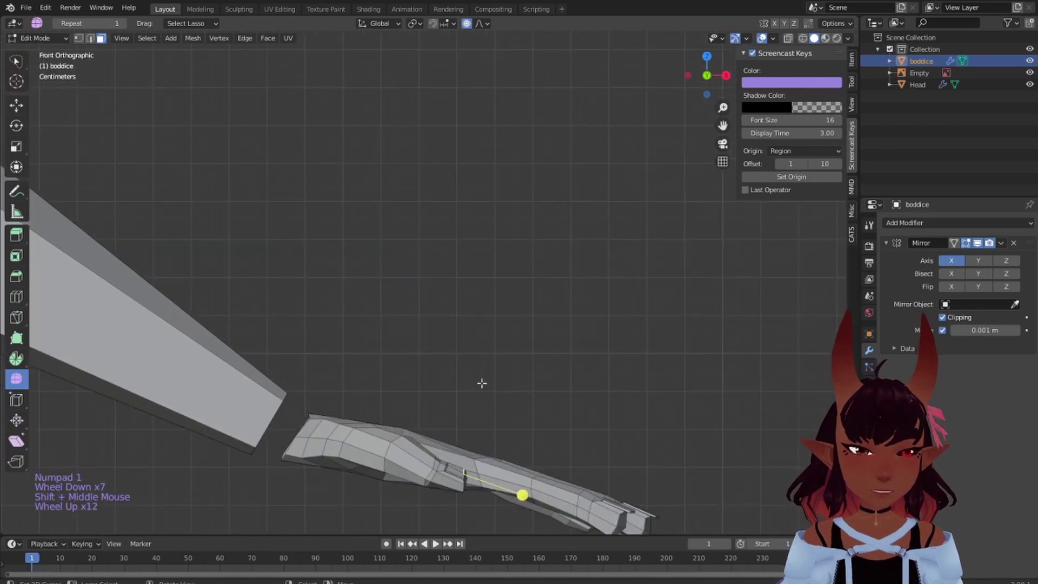
middle_click_drag(481, 382, 392, 320, "shift")
scroll(457, 459, "up", 4)
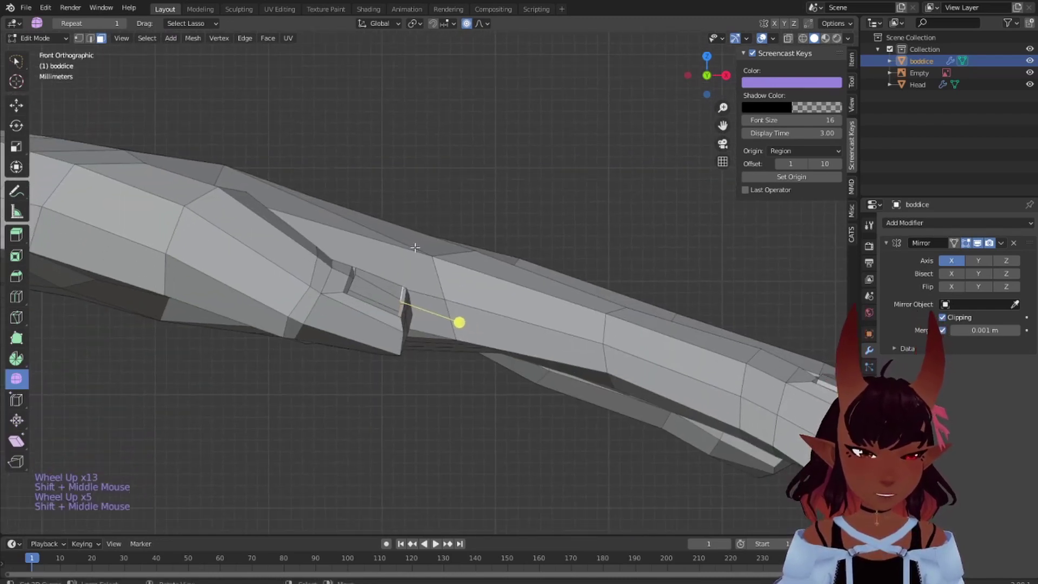
scroll(392, 320, "up", 5)
key("g")
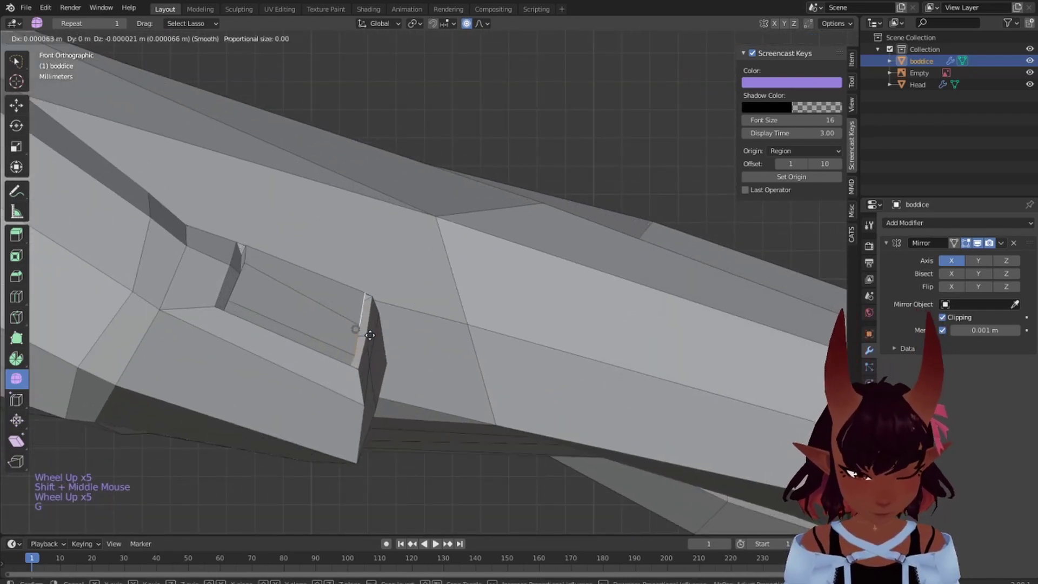
left_click(396, 346)
scroll(395, 346, "down", 6)
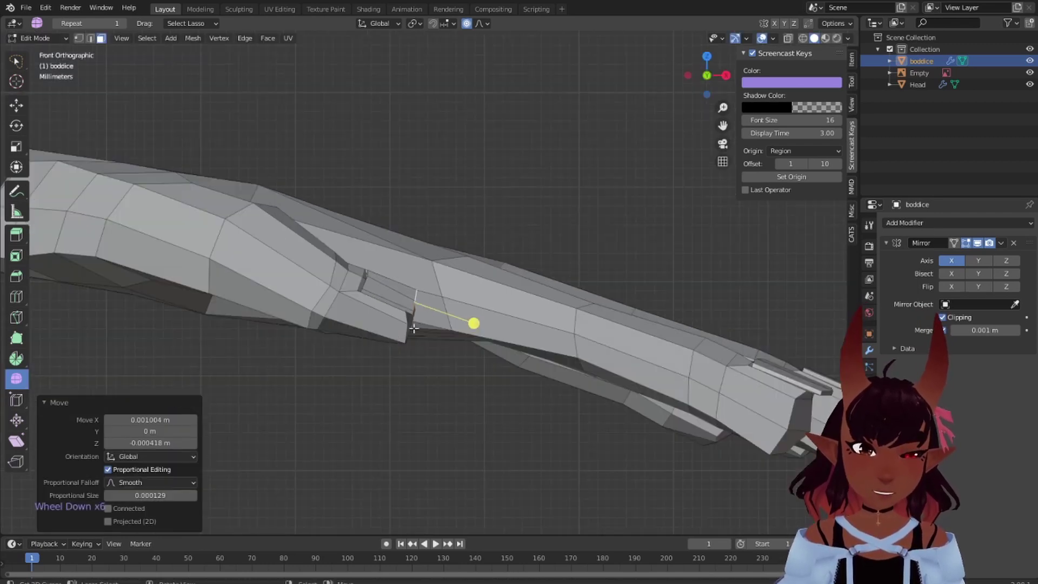
In vertex selection, pick the middle vertices of the nail's front edge and pull them forward along X with proportional falloff to round the tip
middle_click_drag(396, 346, 758, 371)
scroll(436, 311, "down", 7)
scroll(437, 311, "down", 6)
scroll(529, 319, "up", 8)
scroll(528, 323, "up", 2)
scroll(595, 341, "up", 5)
scroll(674, 306, "up", 3)
middle_click_drag(674, 306, 456, 380, "shift")
scroll(486, 338, "up", 1)
middle_click_drag(486, 338, 514, 323)
scroll(489, 367, "down", 4)
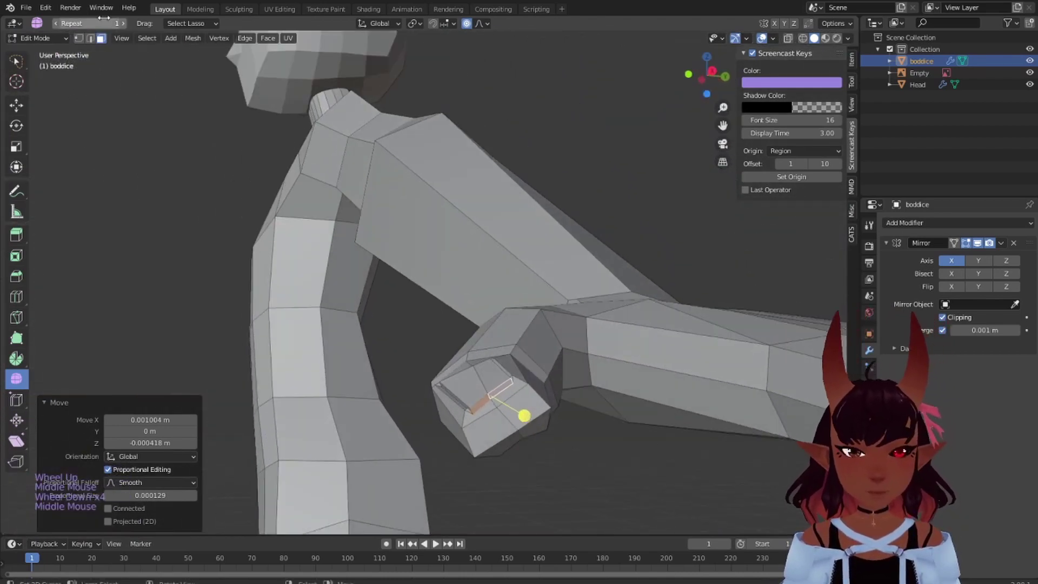
left_click(79, 38)
scroll(570, 382, "up", 1)
right_click(500, 418)
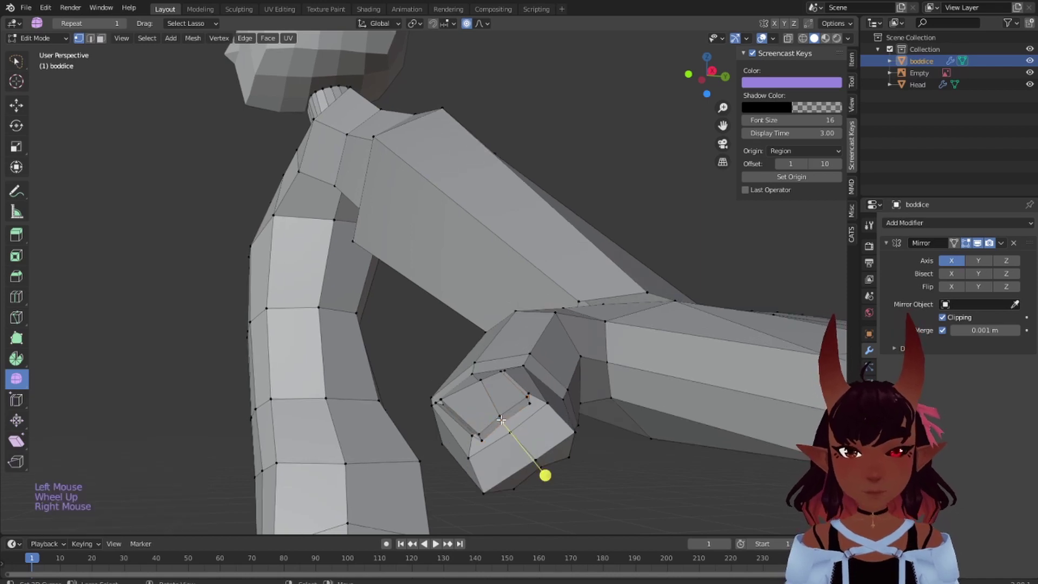
right_click(516, 430, "shift")
scroll(537, 460, "down", 4)
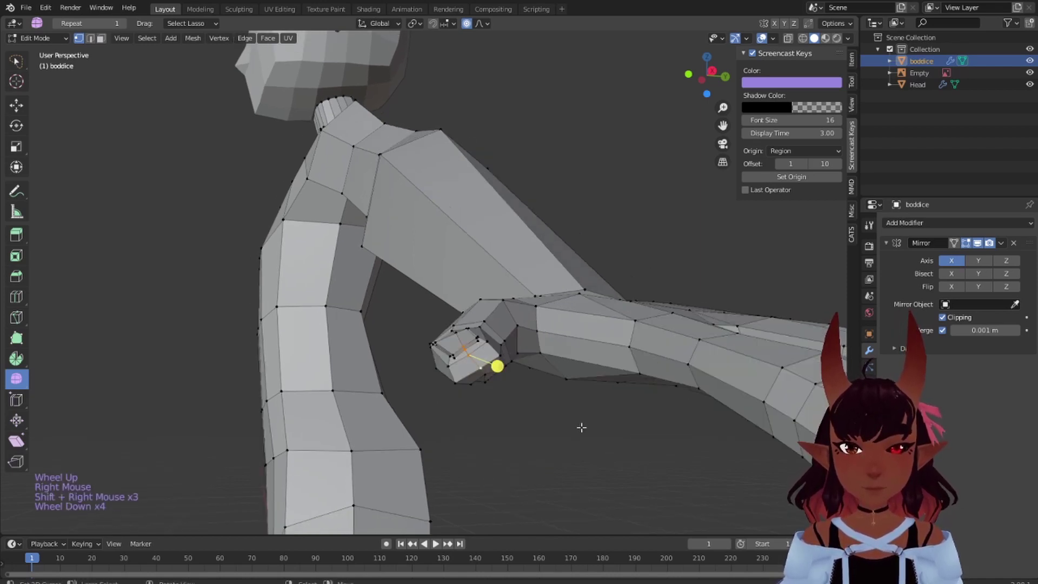
middle_click_drag(579, 424, 606, 402)
scroll(483, 349, "up", 5)
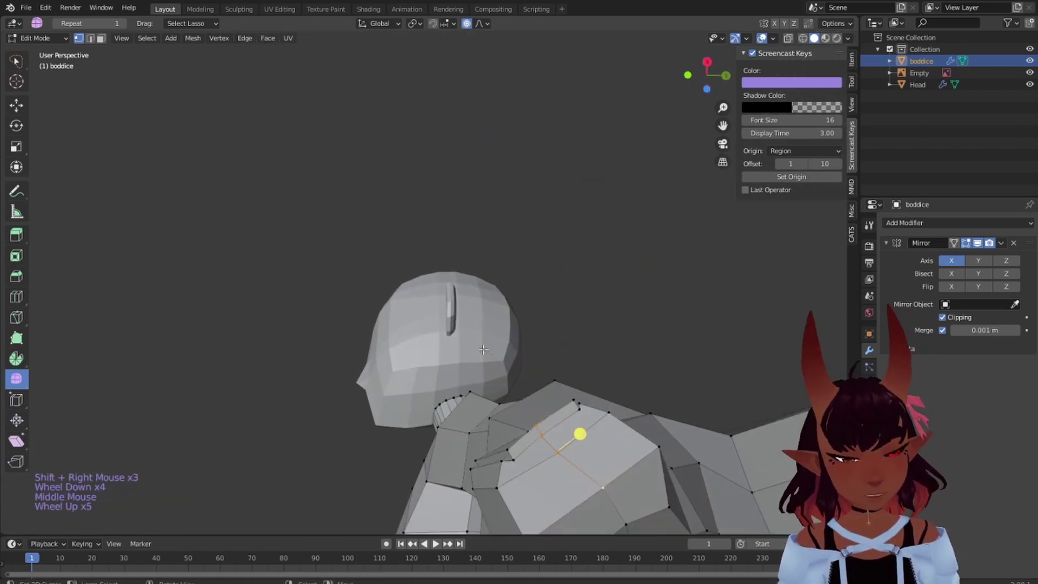
middle_click_drag(501, 293, 621, 456)
key("g")
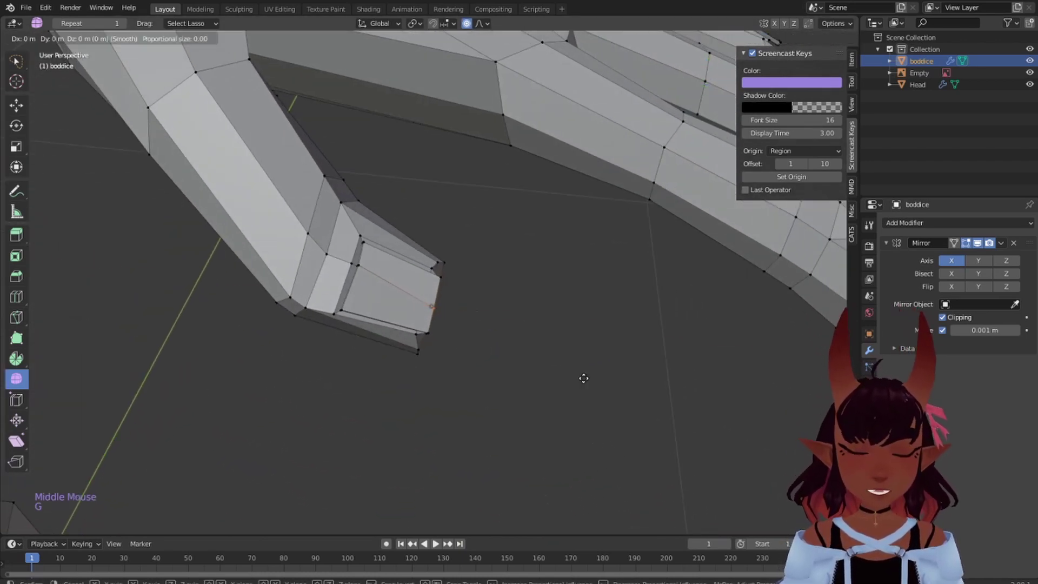
key("x")
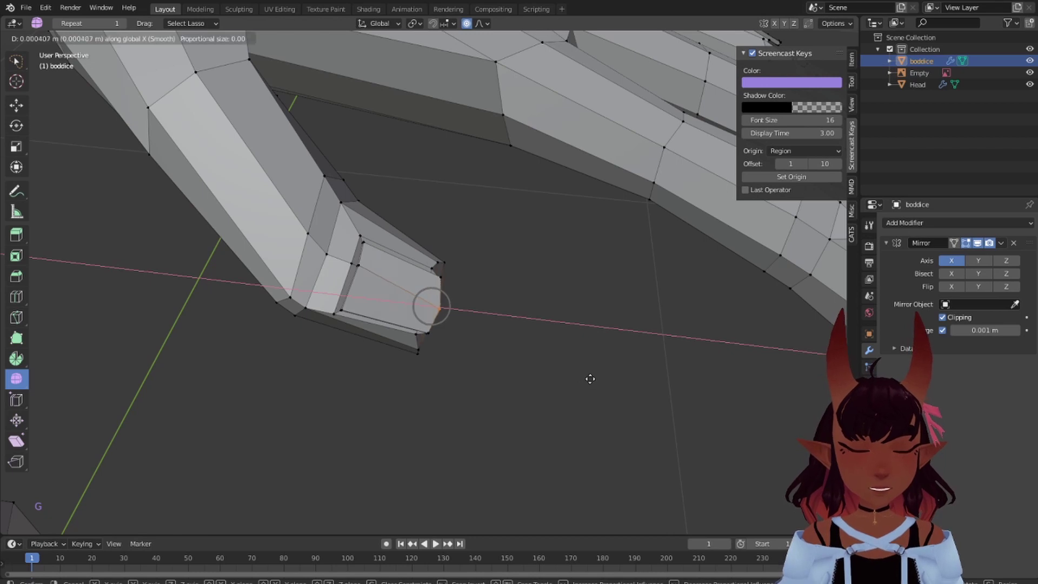
scroll(603, 383, "down", 4)
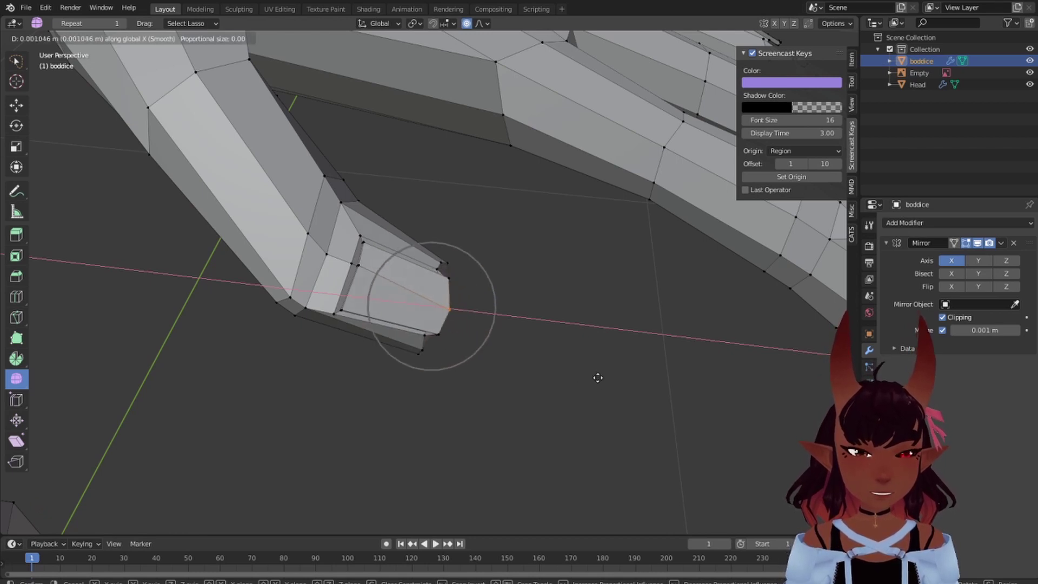
scroll(596, 375, "up", 3)
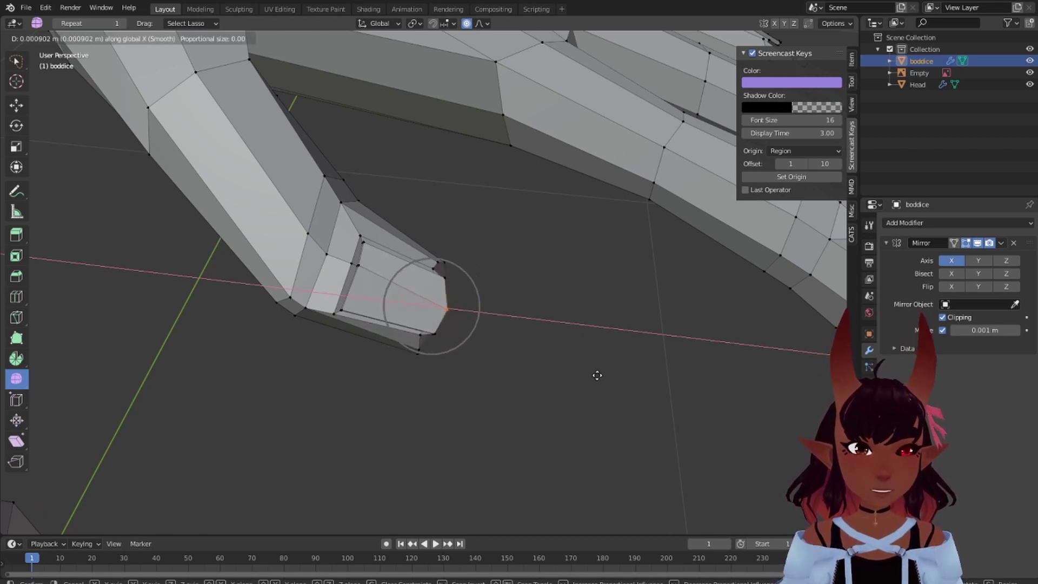
left_click(593, 373)
Select the thumb tip's side corner vertices beside the nail and pull them back along X with a small proportional radius
middle_click_drag(593, 374, 621, 385)
right_click(507, 264)
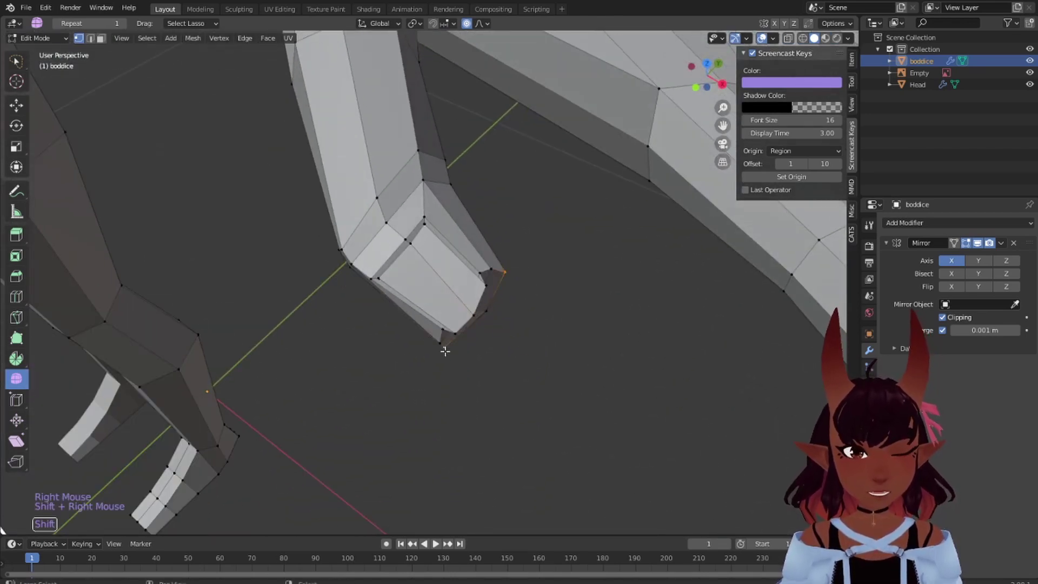
middle_click_drag(572, 337, 609, 332)
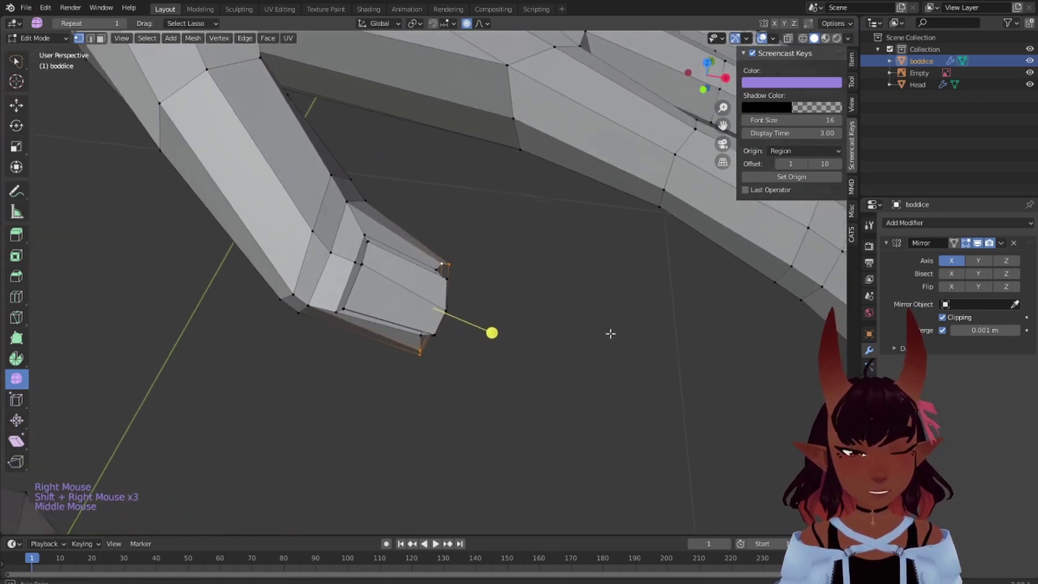
key("g")
key("x")
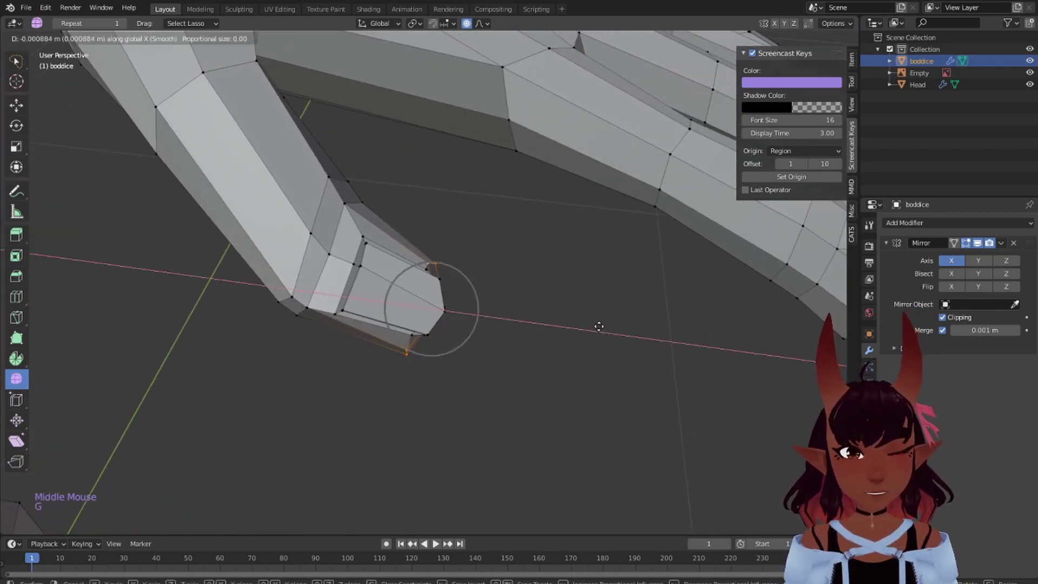
scroll(599, 324, "up", 10)
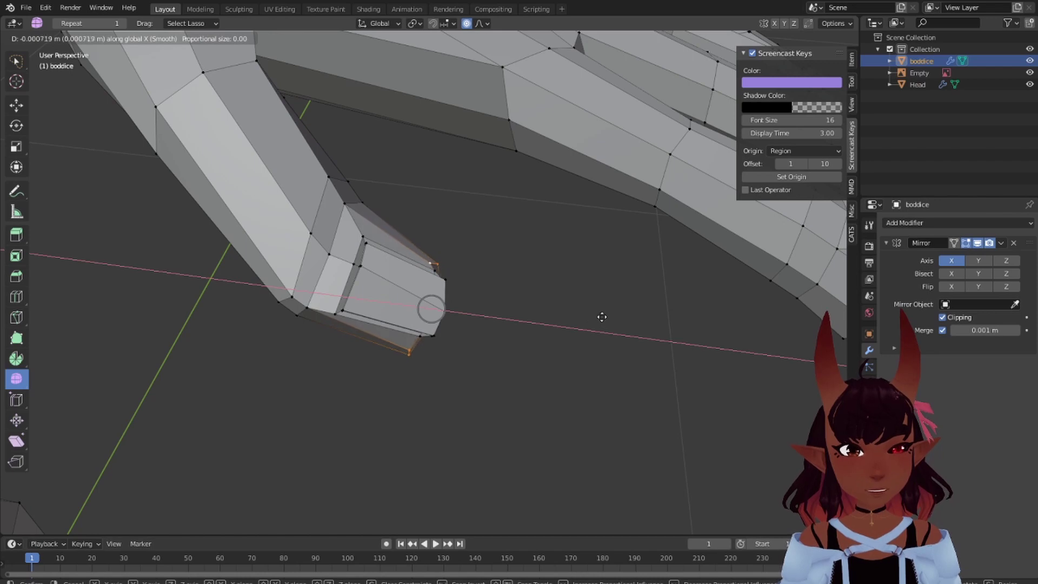
left_click(592, 312)
Select the thumb tip vertices beneath the nail, move them about 0.001459 m along X, and deselect everything
middle_click_drag(593, 312, 565, 329)
right_click(528, 513, "shift")
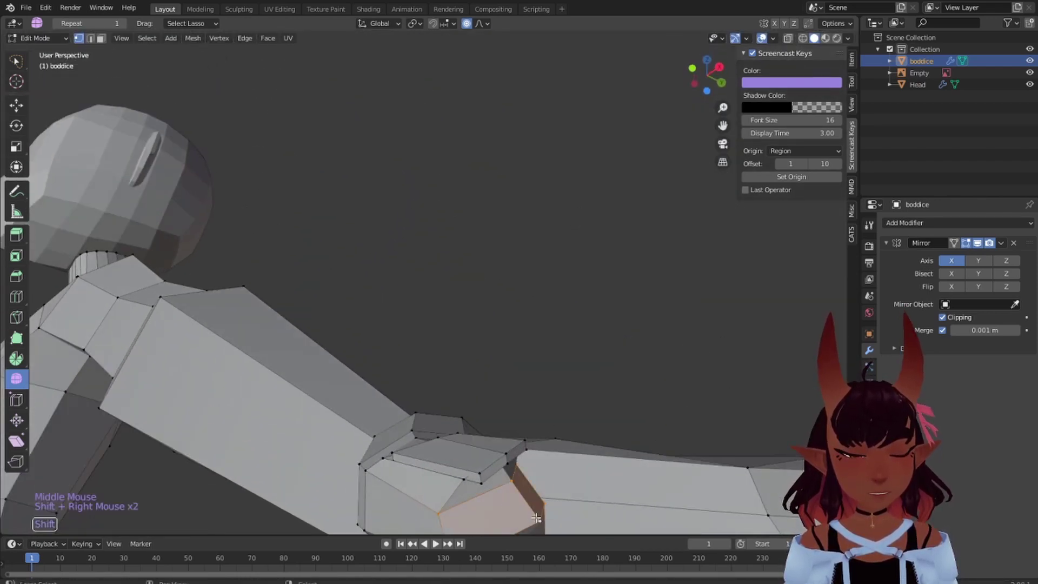
scroll(536, 518, "down", 4)
middle_click_drag(527, 357, 526, 330)
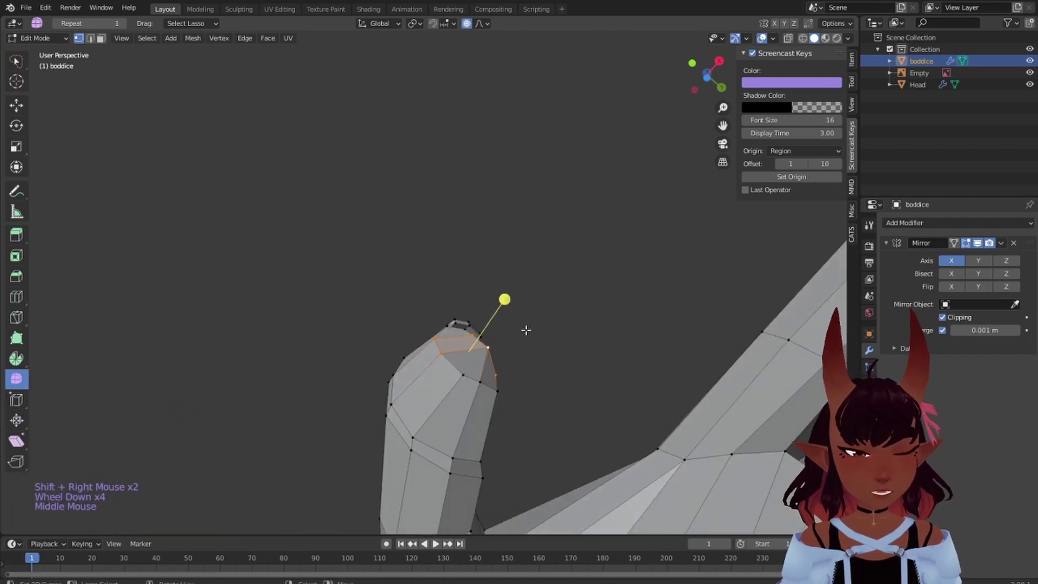
key("g")
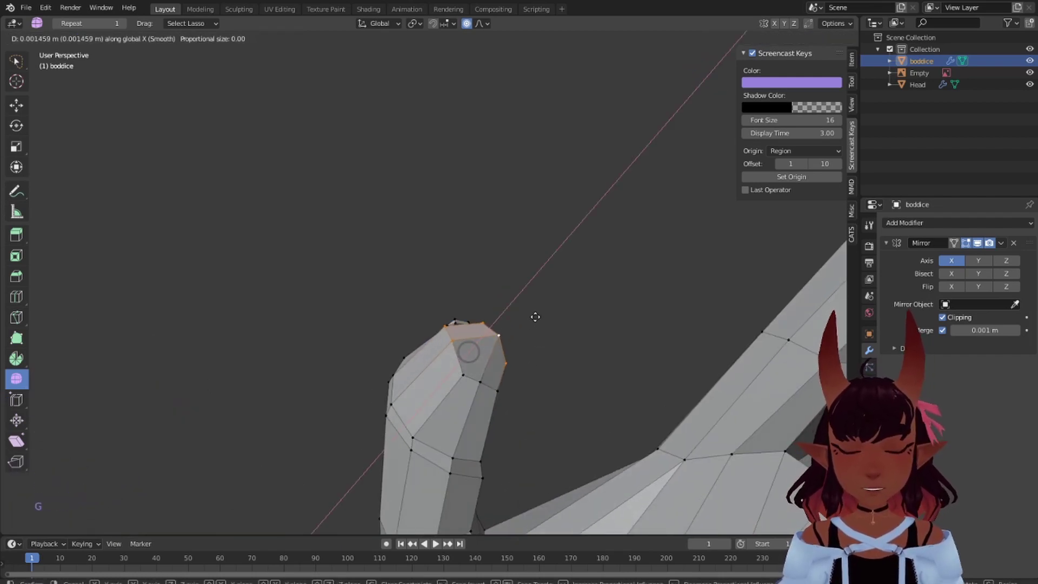
left_click(534, 317)
middle_click_drag(575, 310, 622, 484)
key("a")
key("a")
key("a")
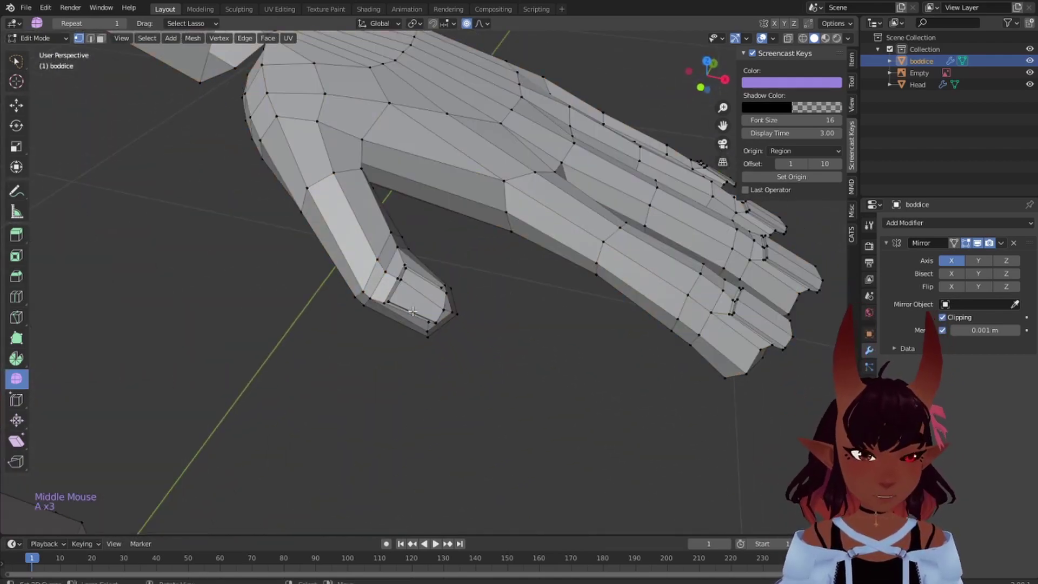
Move the middle vertex on the thumb tip's palm side by 0.001476 m along X and -0.000915 m along Y
scroll(518, 296, "down", 4)
scroll(501, 350, "up", 3)
middle_click_drag(596, 396, 418, 275)
key("g")
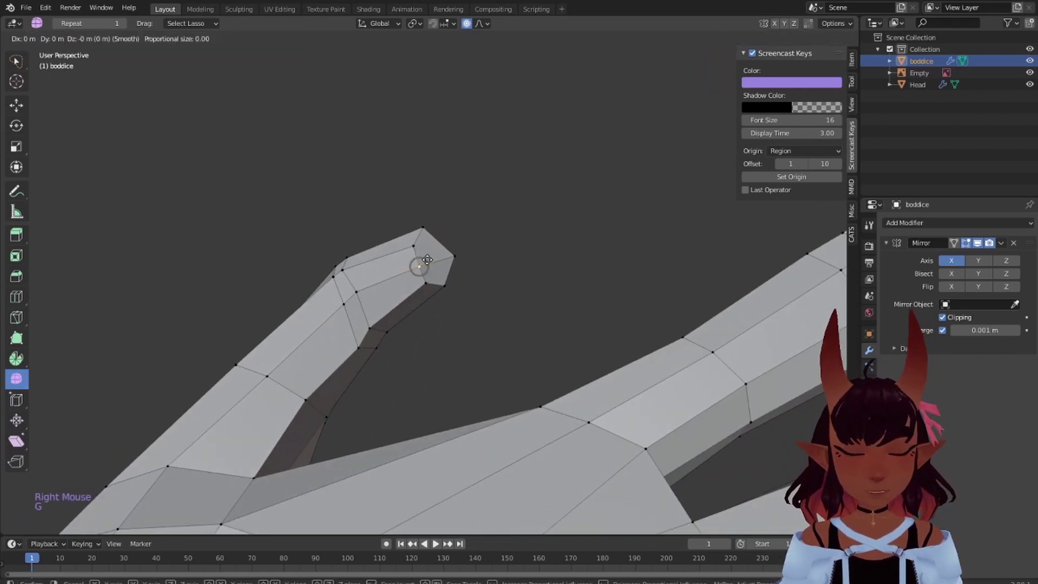
key("x")
left_click(440, 251)
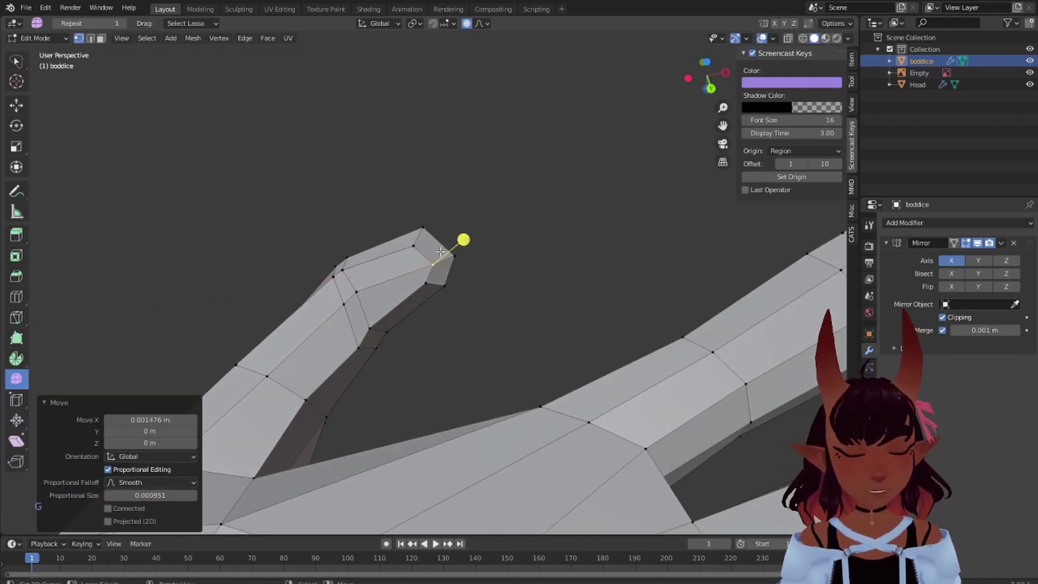
key("g")
key("y")
left_click(433, 248)
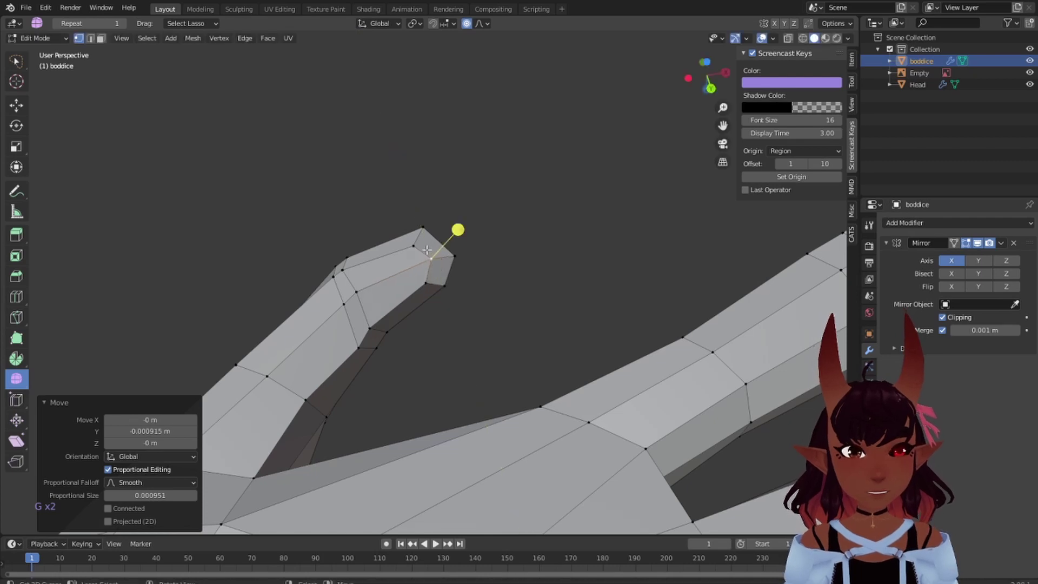
Adjust two vertices on the thumb's inner side, offsetting the lower one by -0.000241, -0.000014, 0.000153 m with proportional size 0.004
scroll(408, 242, "down", 5)
middle_click_drag(408, 241, 420, 285)
scroll(427, 305, "up", 4)
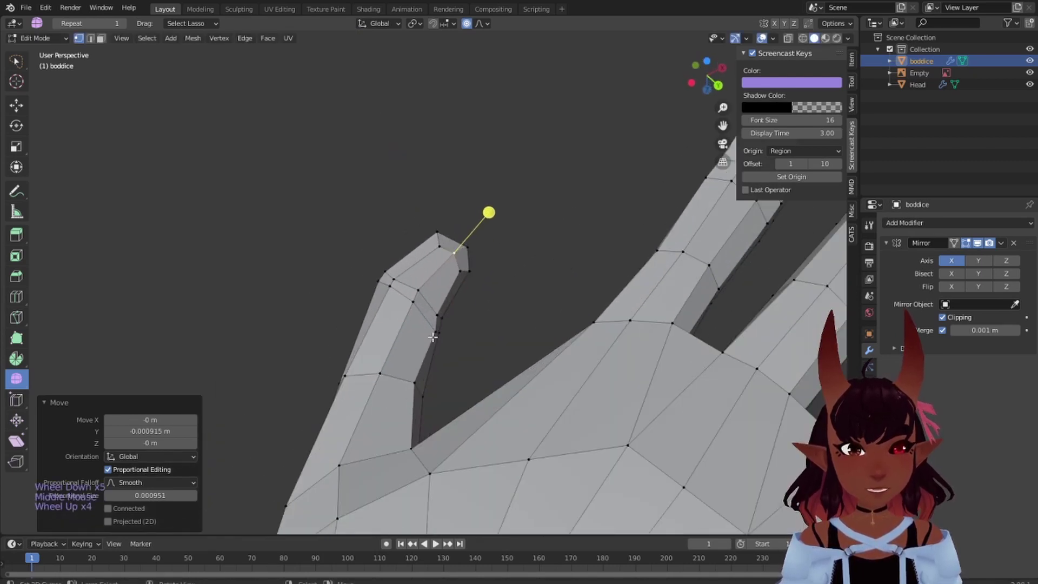
right_click(433, 331)
key("g")
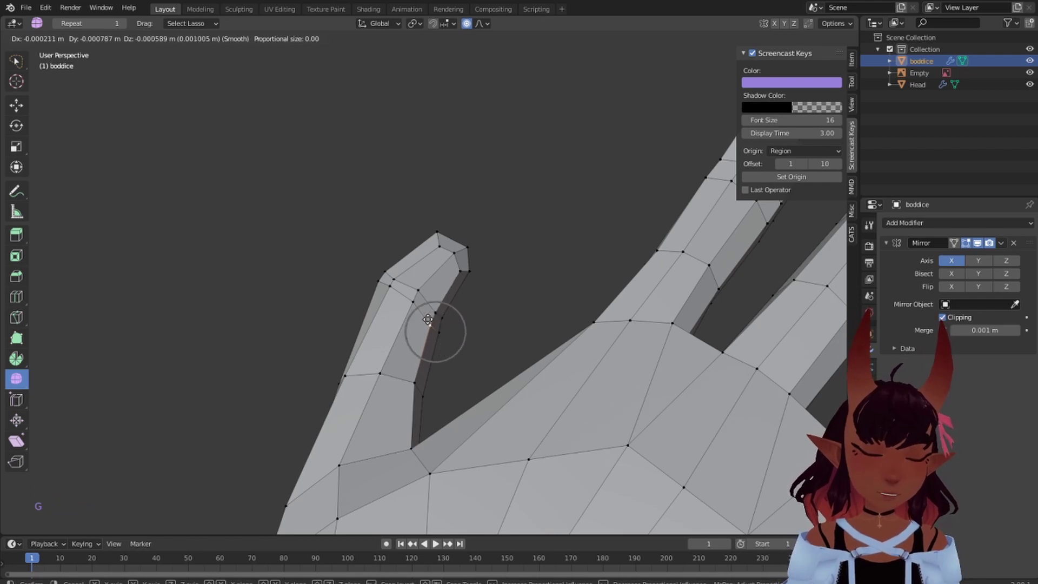
left_click(427, 319)
right_click(409, 383)
key("g")
left_click(414, 383)
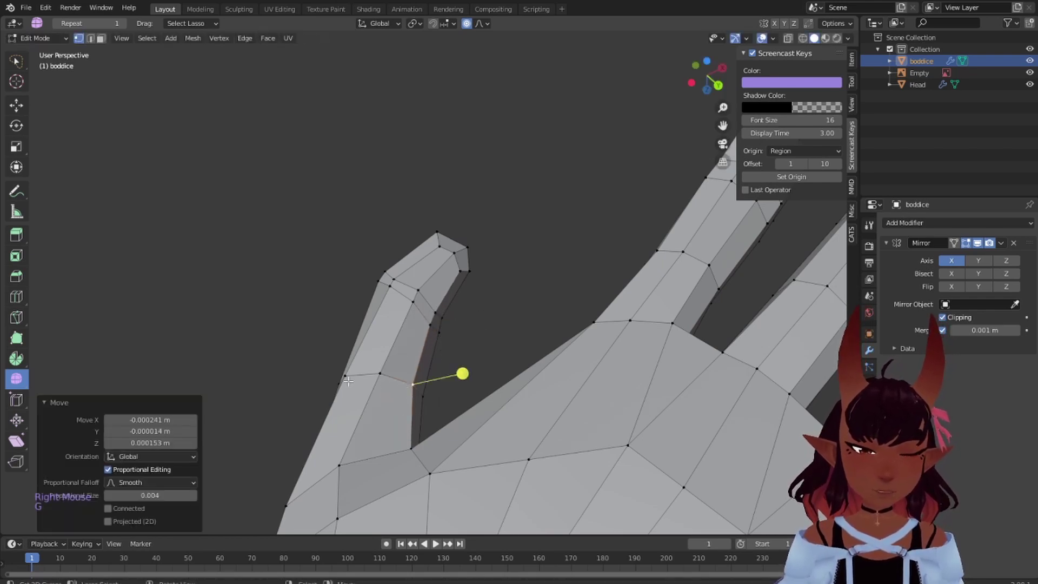
Offset the outer vertex of the thumb's lower joint by -0.000048, 0.000291, 0.000304 m and nudge the neighbouring middle vertex downward
right_click(349, 379)
key("g")
left_click(351, 379)
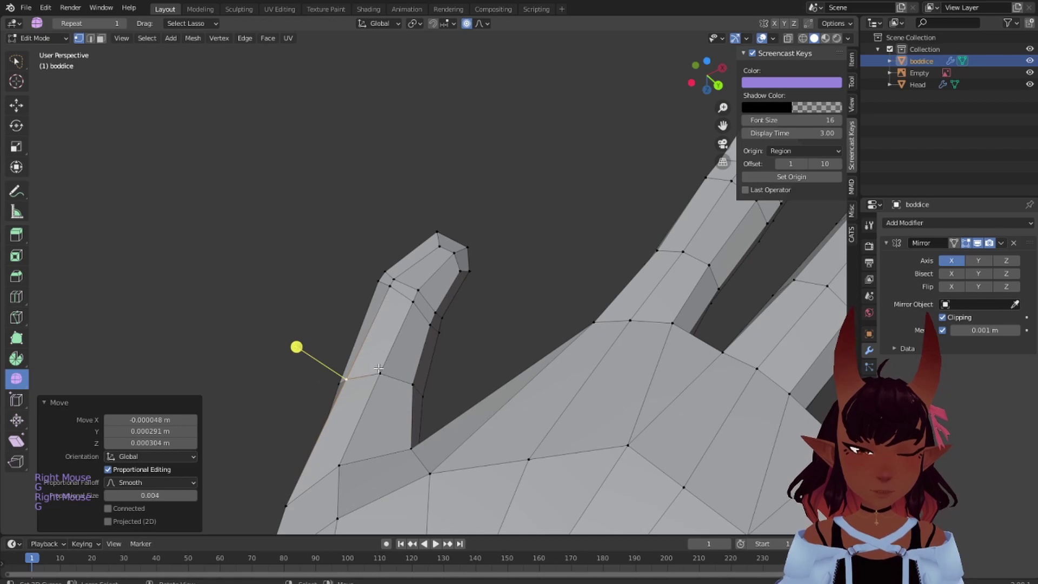
key("g")
left_click(379, 377)
Nudge the outer vertex of the thumb's upper joint by about 0.000117, -0.000034, -0.000112 m, and deselect everything
right_click(393, 278)
key("g")
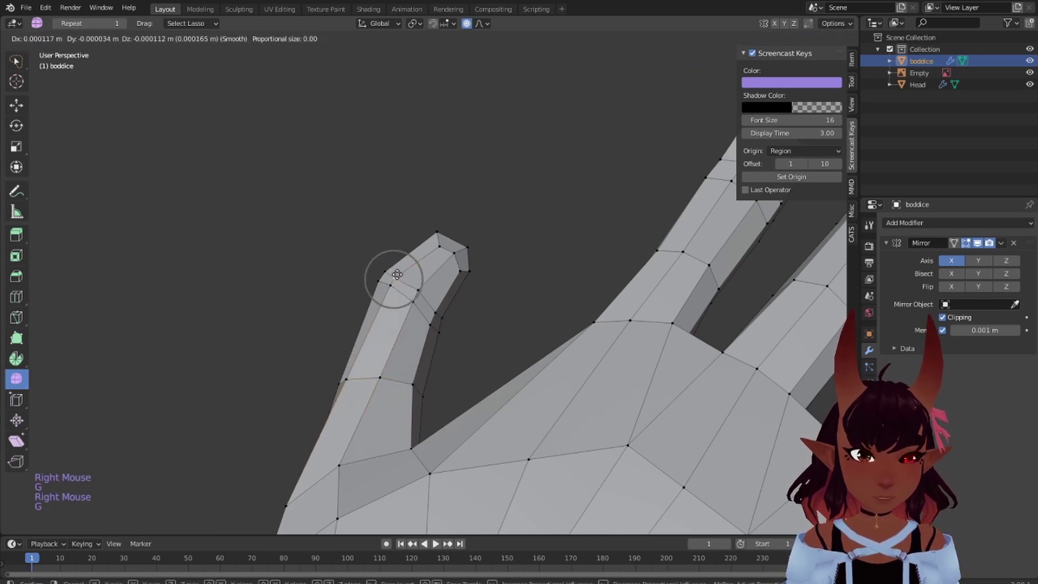
left_click(397, 274)
scroll(398, 274, "down", 7)
middle_click_drag(464, 346, 498, 367)
key("a")
key("a")
key("a")
Compare the modelled hand's palm and thumb proportions with the hand reference photos
middle_click_drag(569, 364, 428, 456)
scroll(573, 325, "up", 2)
scroll(375, 283, "down", 7)
middle_click_drag(375, 283, 428, 324)
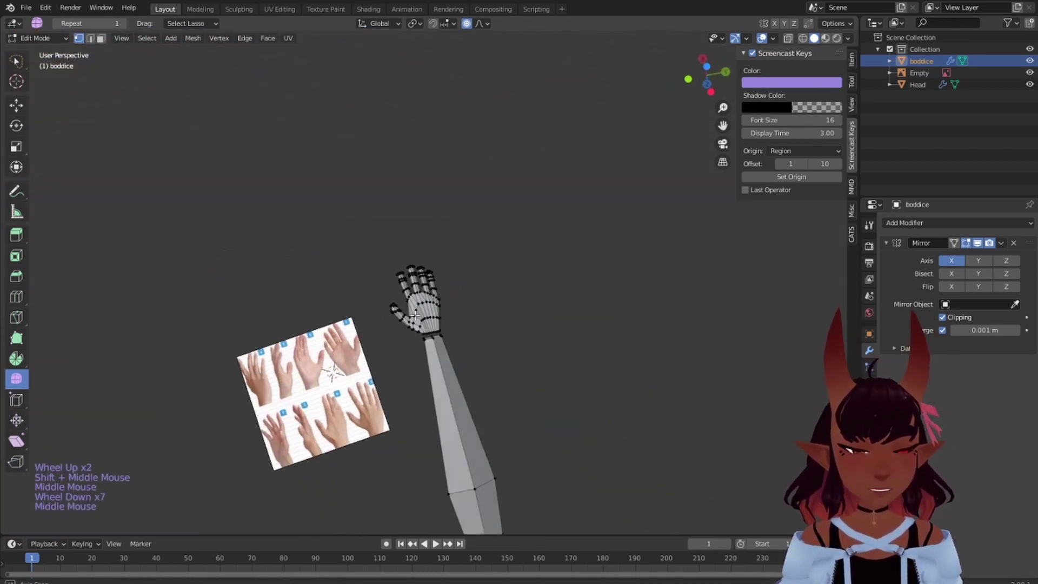
scroll(374, 351, "up", 1)
scroll(375, 351, "up", 2)
middle_click_drag(266, 420, 354, 304, "shift")
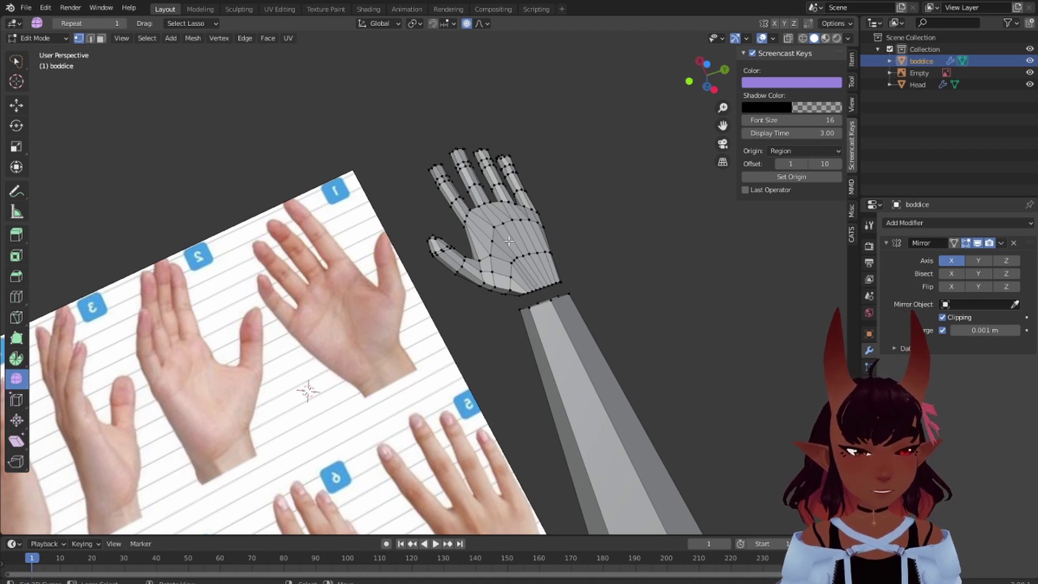
scroll(556, 260, "up", 4)
middle_click_drag(555, 260, 540, 216)
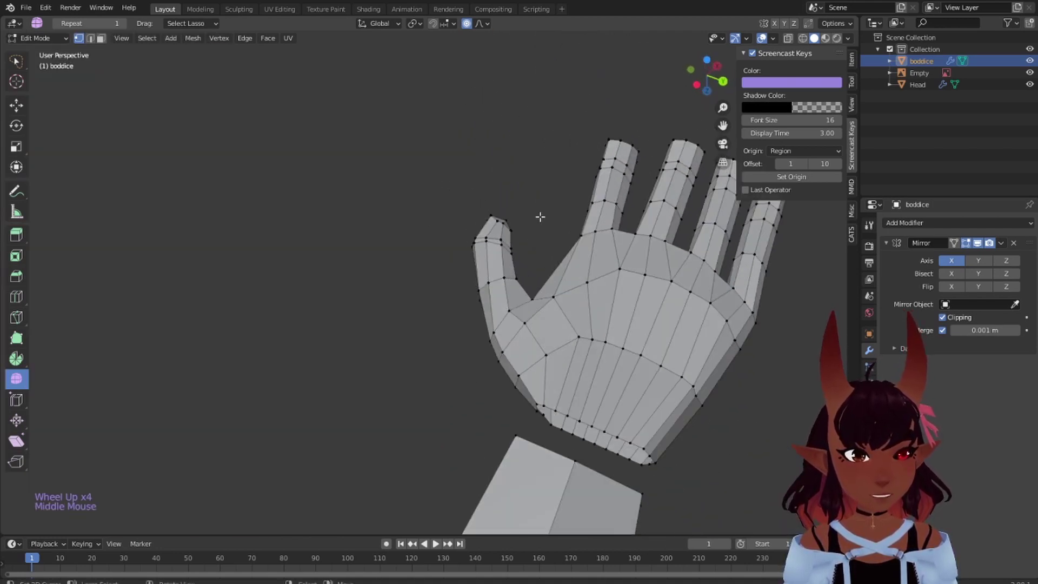
Move the palm vertex beside the thumb's base by about -0.0031 m along global Z with proportional size 0.01
middle_click_drag(613, 268, 564, 296)
right_click(478, 329)
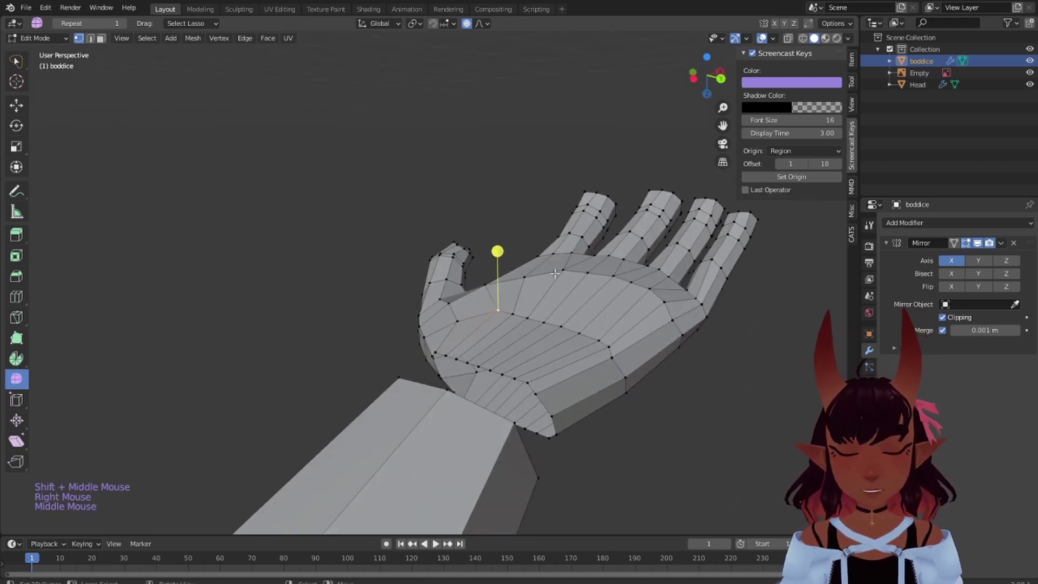
key("g")
key("z")
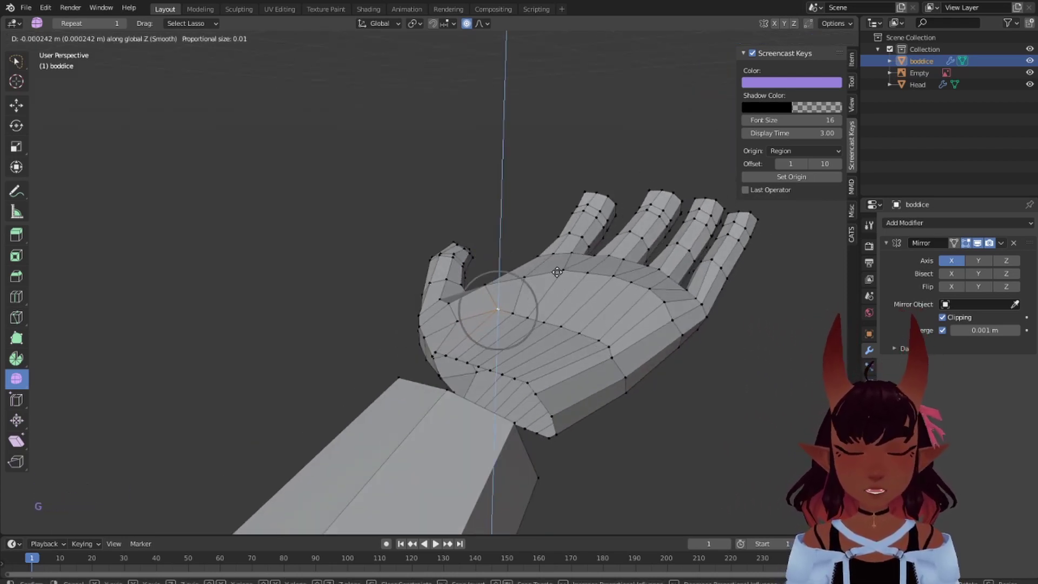
scroll(557, 266, "down", 2)
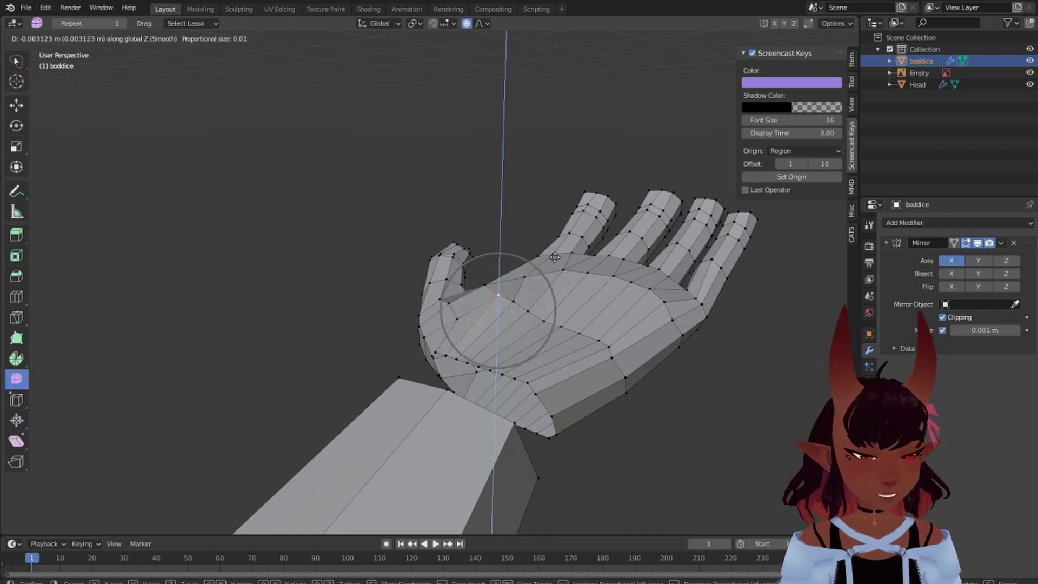
left_click(555, 256)
Offset two neighbouring vertices at the thumb's base along global Z by -0.002 m and -0.000766 m, using proportional size 0.009
right_click(457, 316)
key("g")
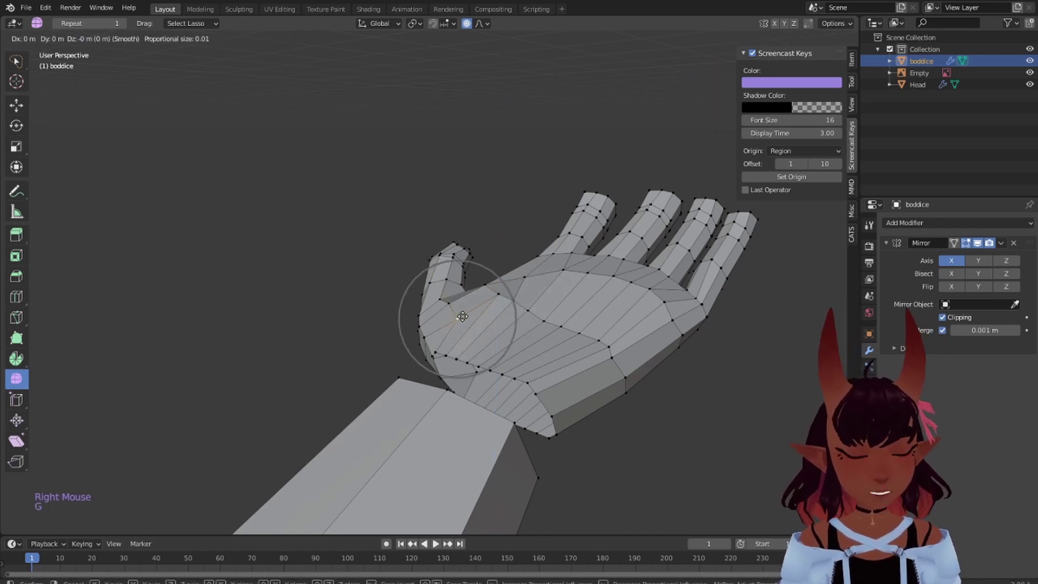
key("z")
scroll(462, 313, "up", 2)
right_click(461, 306)
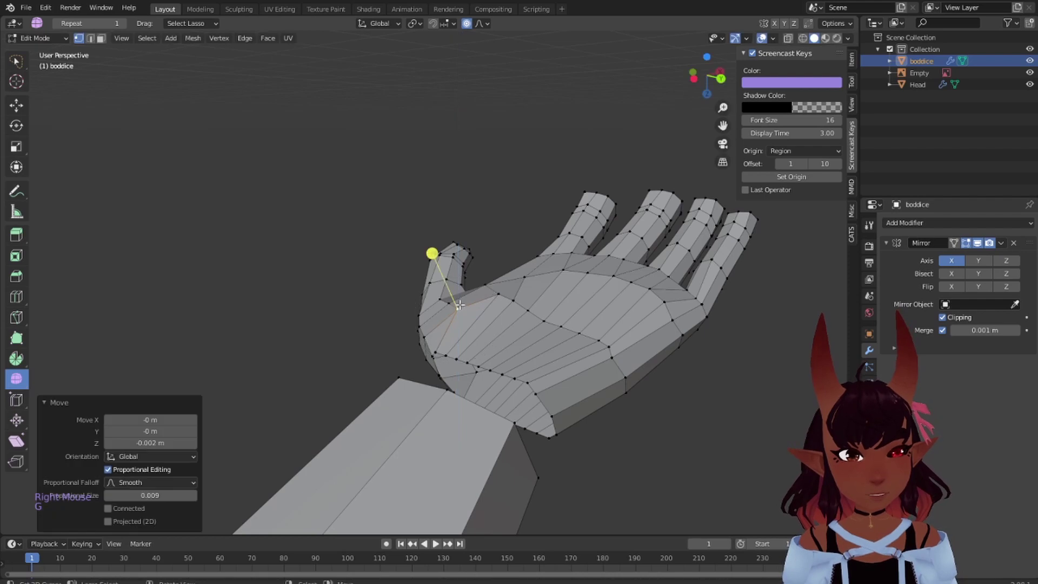
key("g")
key("z")
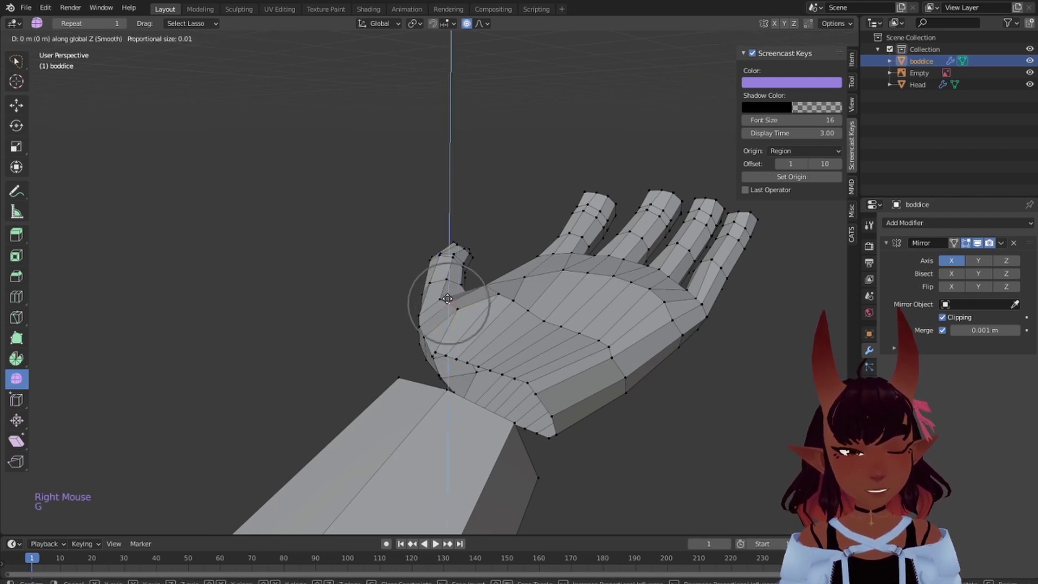
left_click(448, 296)
scroll(588, 352, "down", 3)
scroll(494, 382, "up", 1)
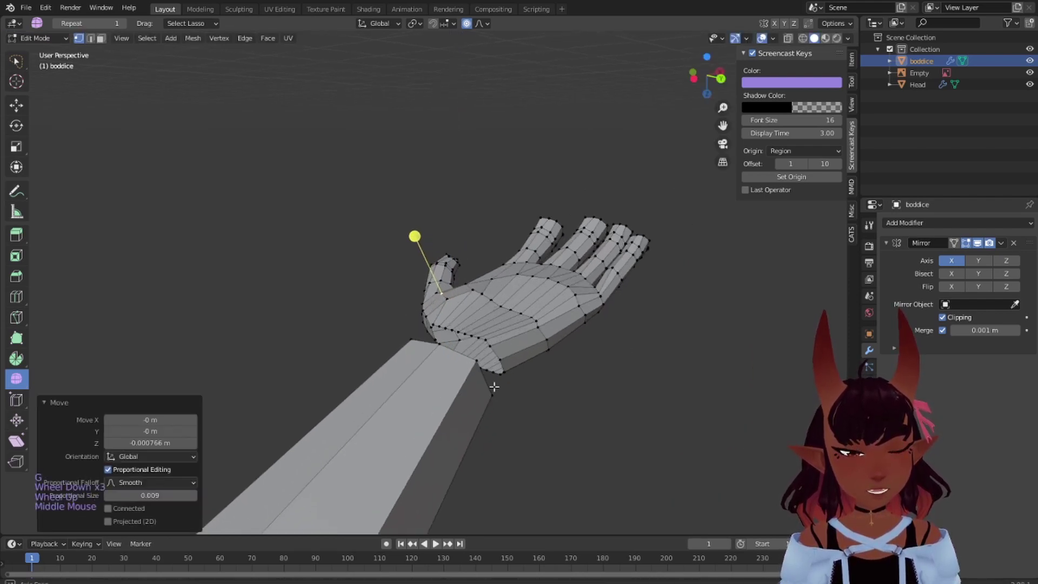
Raise a vertex on the palm surface by 0.000678 m along global Z with proportional size 0.010
middle_click_drag(494, 383, 513, 265)
middle_click_drag(513, 265, 411, 319, "shift")
scroll(493, 330, "up", 2)
right_click(401, 382)
key("g")
key("z")
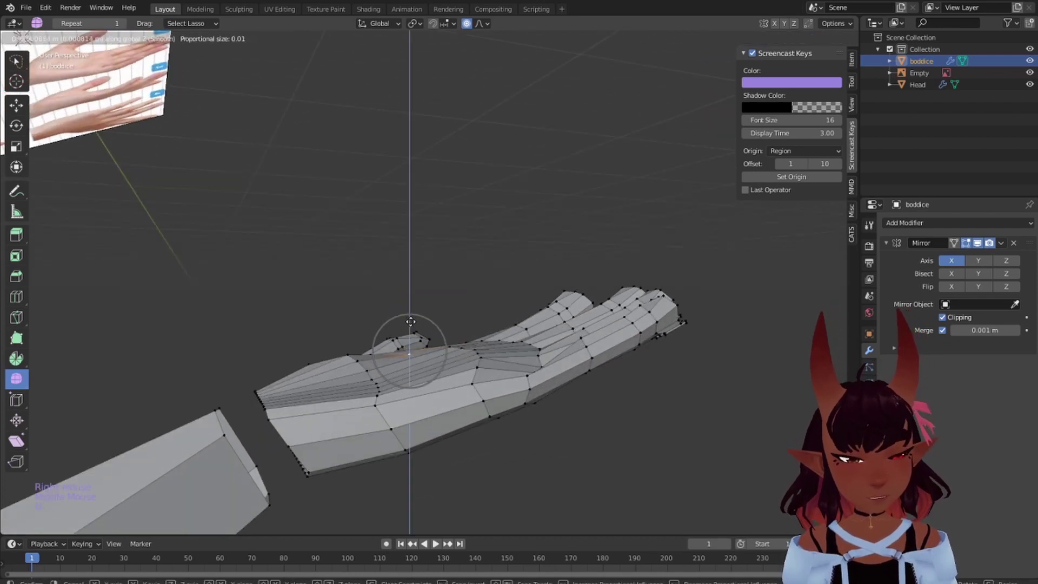
left_click(412, 322)
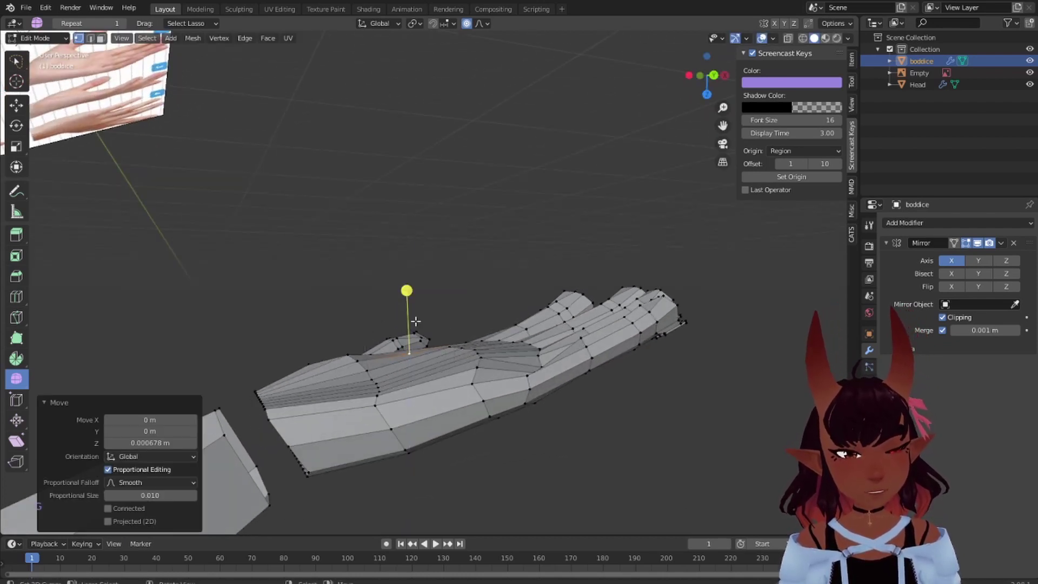
Raise the upper palm vertex below the index and middle fingers by 0.001218 m along global Z
middle_click_drag(412, 323, 443, 371)
right_click(466, 367)
key("g")
key("z")
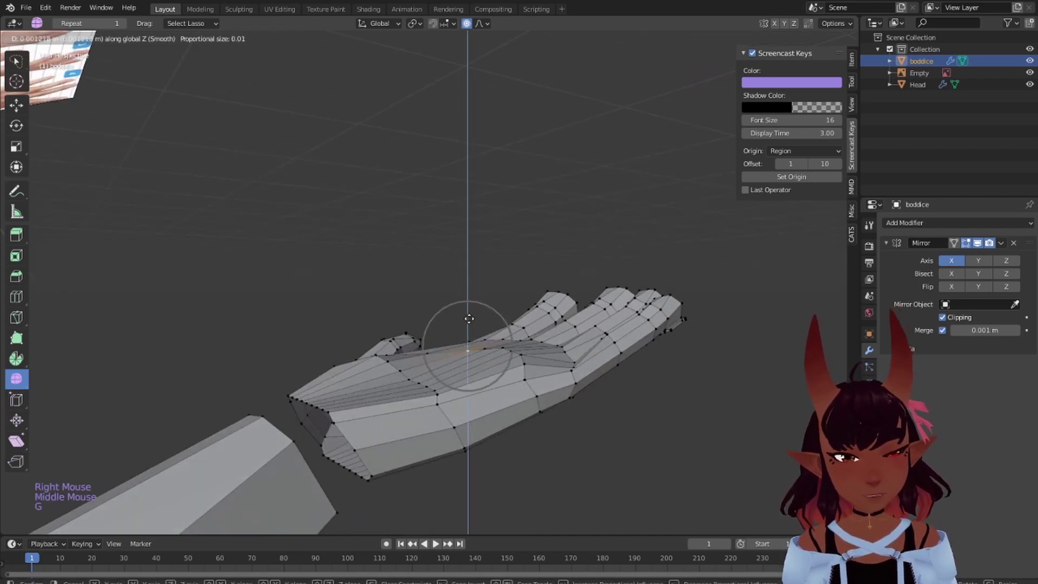
left_click(469, 318)
middle_click_drag(469, 319, 519, 428)
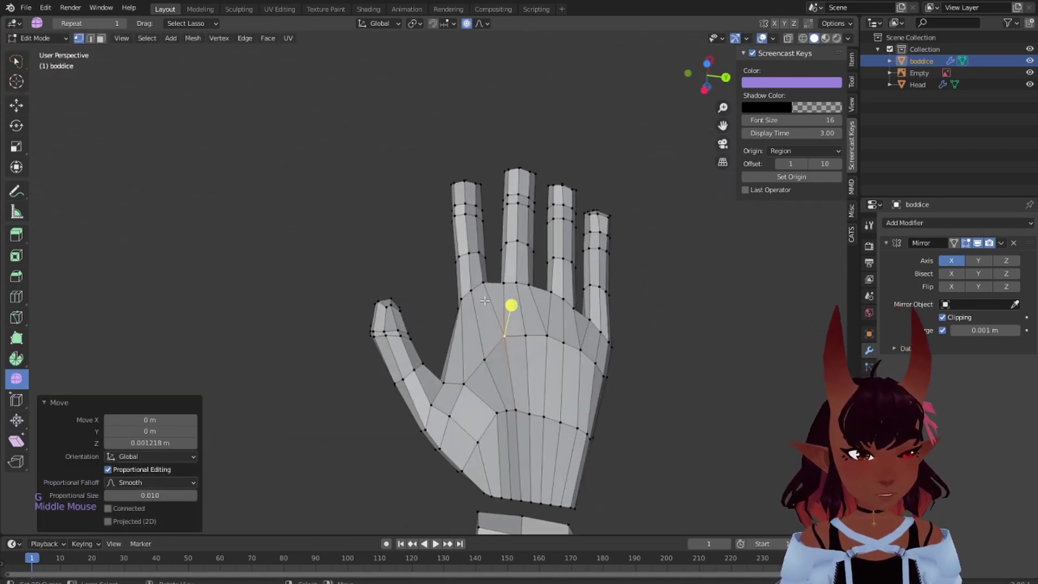
middle_click_drag(484, 301, 480, 353)
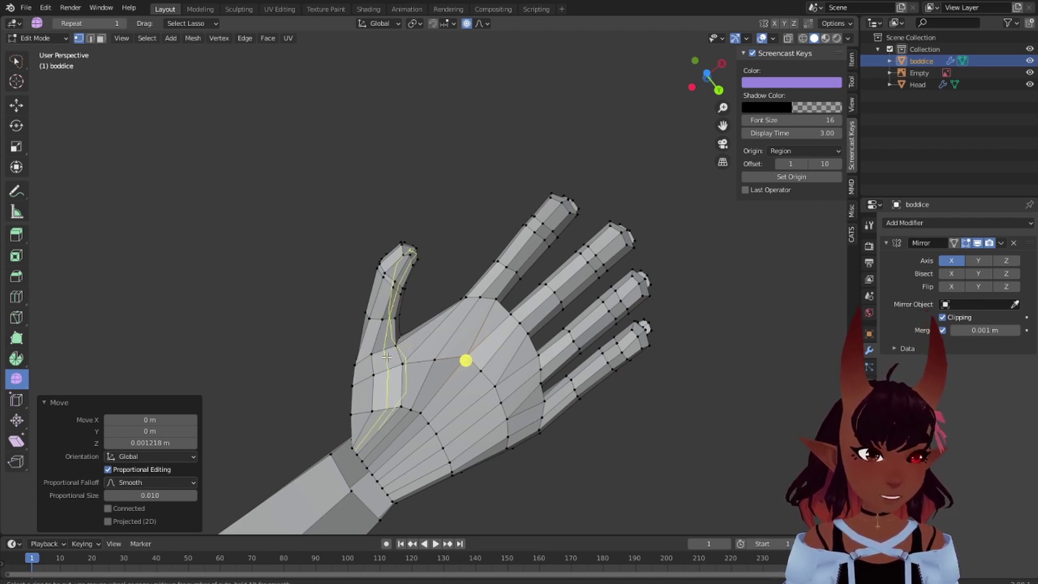
scroll(311, 350, "down", 2)
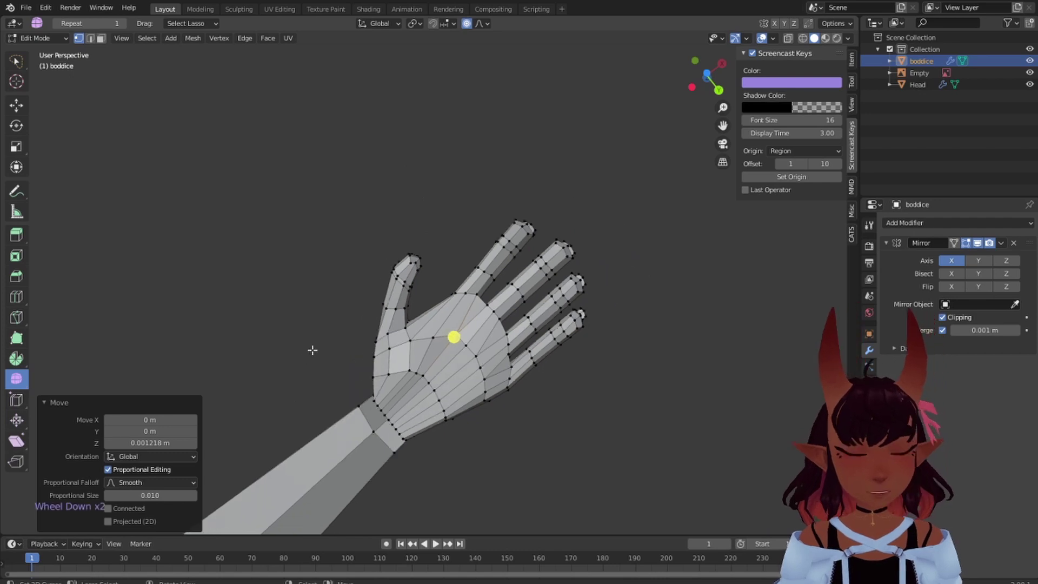
Clear the selection and nudge the vertex between the thumb and palm along global Z
key("a")
key("a")
key("a")
middle_click_drag(310, 350, 517, 322)
scroll(487, 292, "up", 1)
middle_click_drag(470, 273, 448, 215)
right_click(390, 193)
key("g")
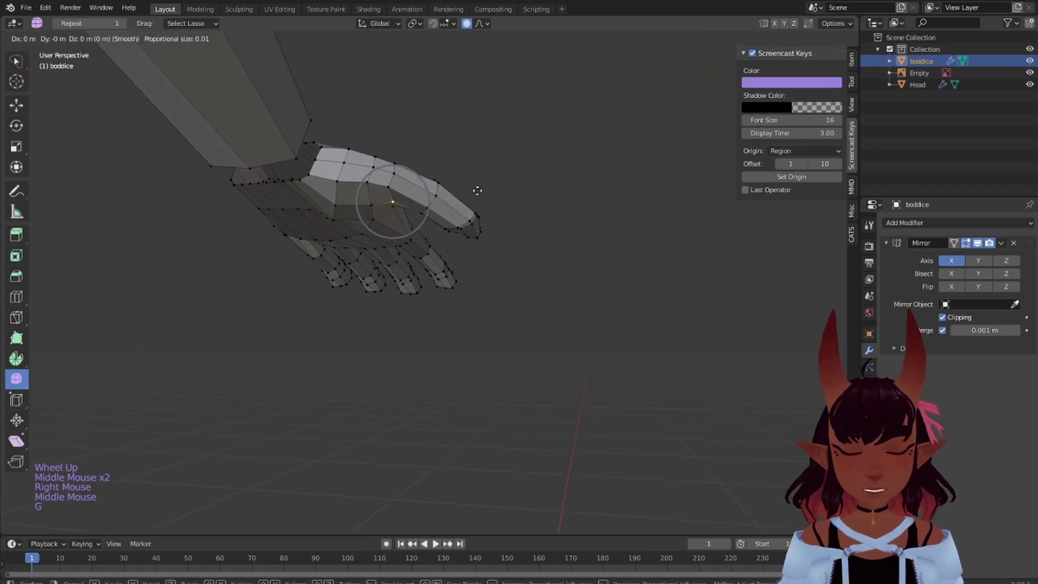
key("z")
left_click(476, 198)
Offset a vertex on the thumb's middle segment by -0.000768 m along global Z with proportional size 0.010
middle_click_drag(477, 198, 441, 241)
scroll(441, 241, "up", 2)
right_click(456, 221)
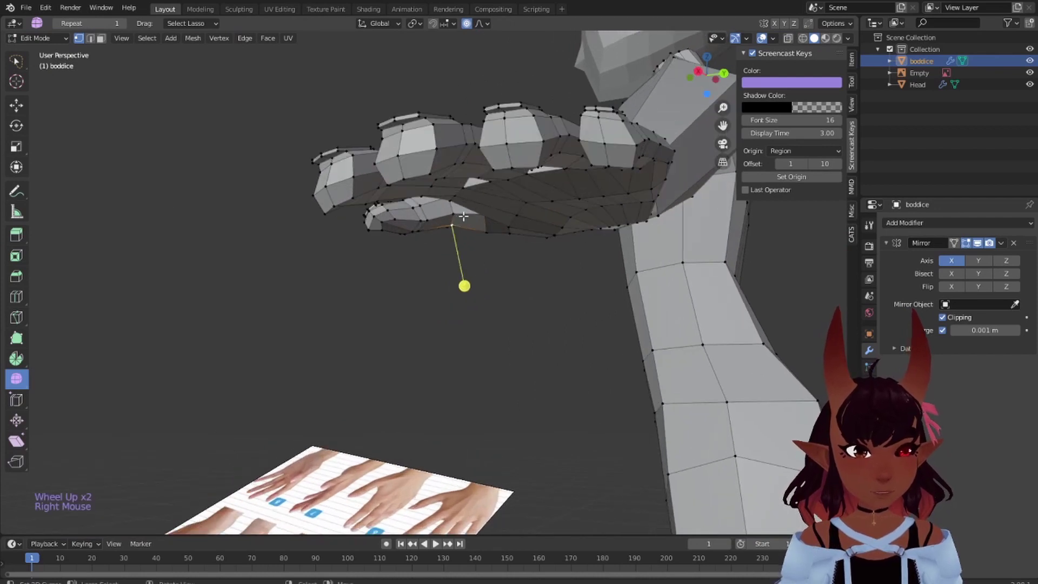
key("g")
key("z")
left_click(463, 219)
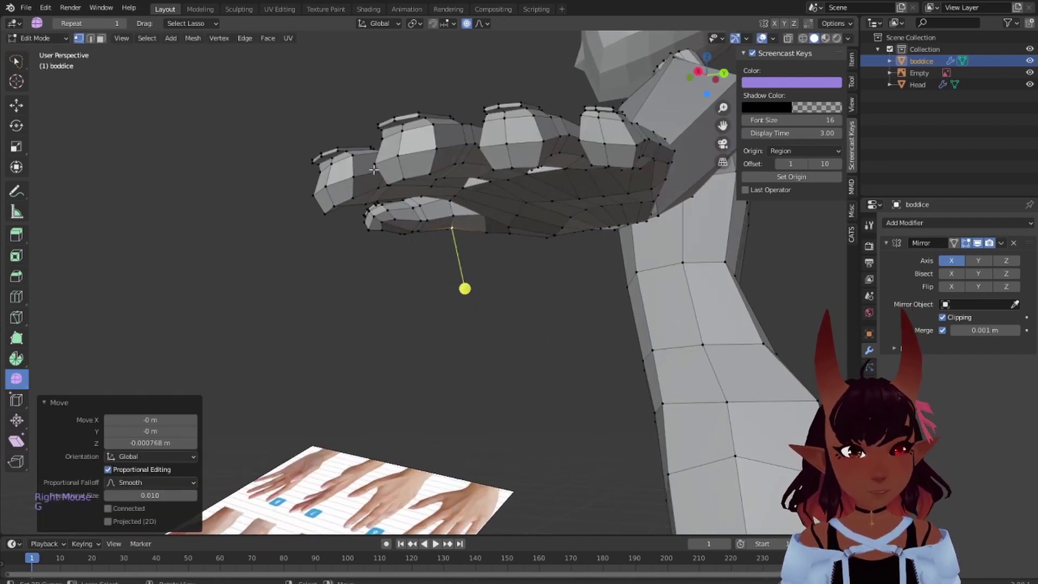
Turn on X-ray, select the whole thumb tip, and rotate it in two passes, the last by 3.46° in view orientation
middle_click_drag(464, 219, 508, 292)
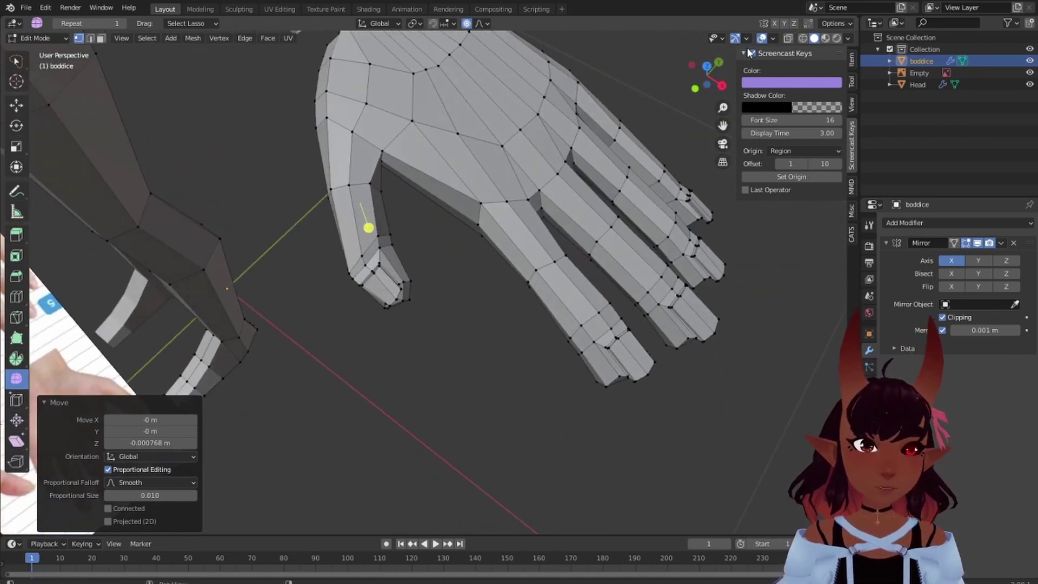
left_click(790, 39)
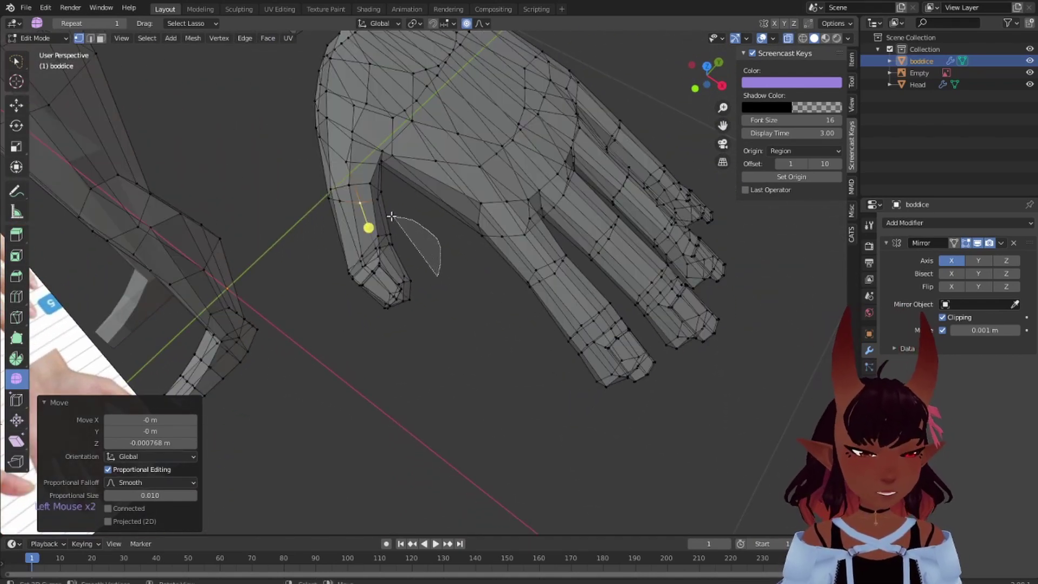
mouse_move(391, 217)
left_mouse_down()
mouse_move(343, 261)
mouse_move(452, 319)
left_mouse_up()
mouse_move(452, 320)
middle_mouse_down()
mouse_move(515, 211)
mouse_move(491, 209)
mouse_move(408, 260)
mouse_move(488, 282)
mouse_move(449, 293)
middle_mouse_up()
key("r")
left_click(530, 198)
key("r")
left_click(522, 291)
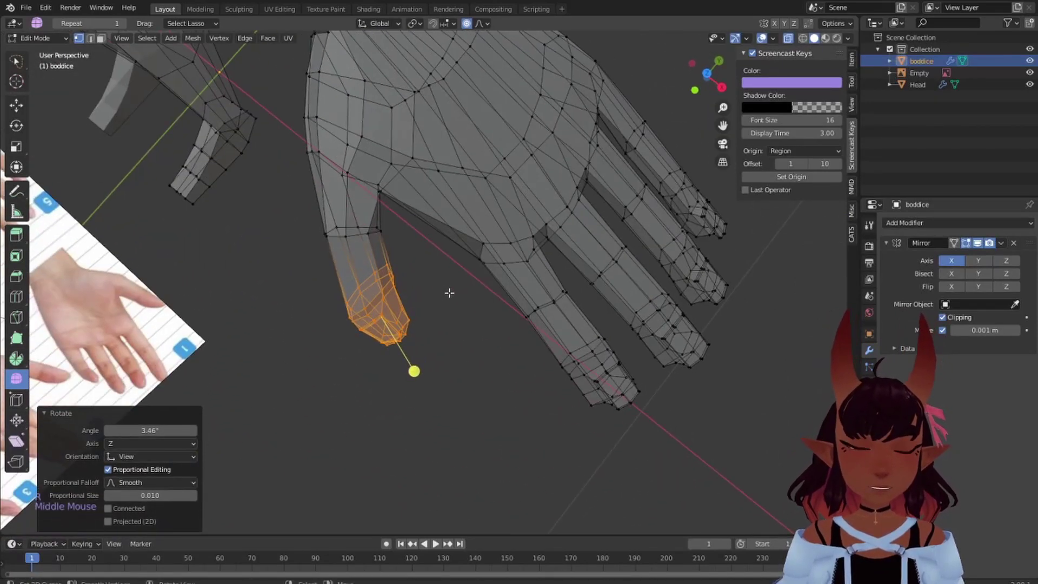
Move the thumb tip 0.00113 m along global Y and rotate it 8.71° about global Z with proportional size 0.008
key("g")
key("y")
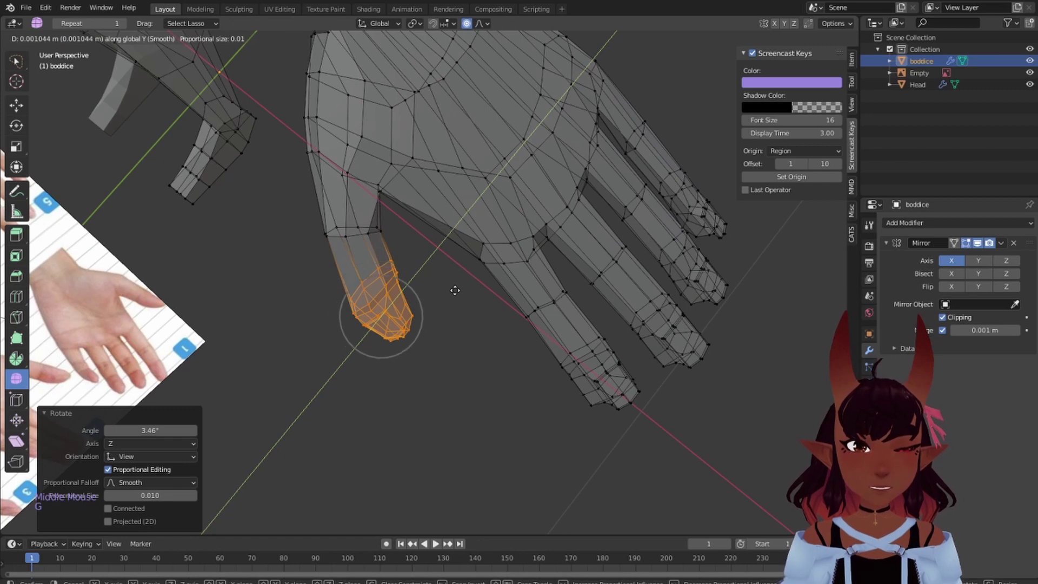
left_click(455, 290)
middle_click_drag(471, 320, 475, 308)
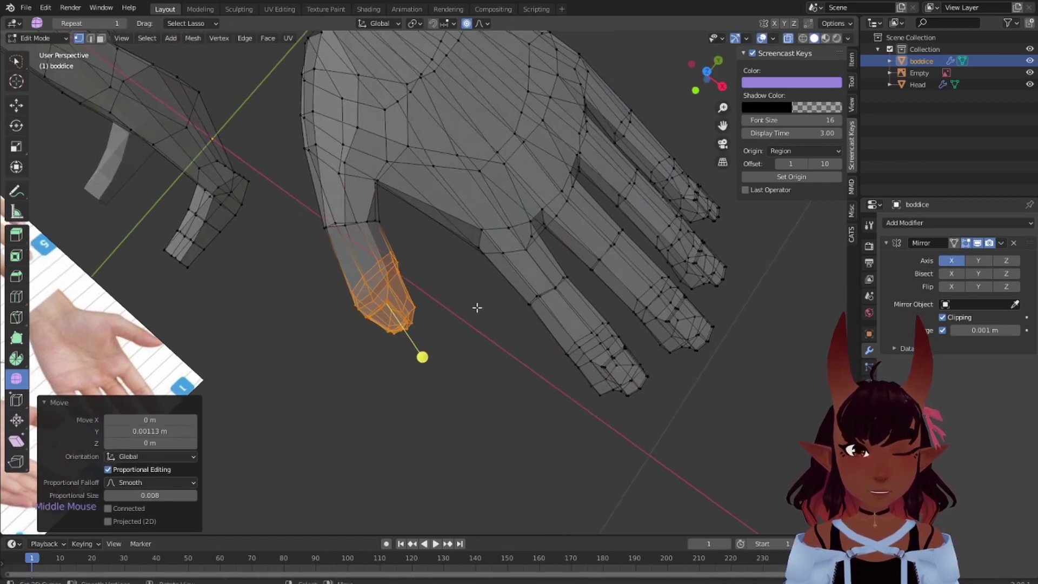
key("r")
key("z")
left_click(484, 295)
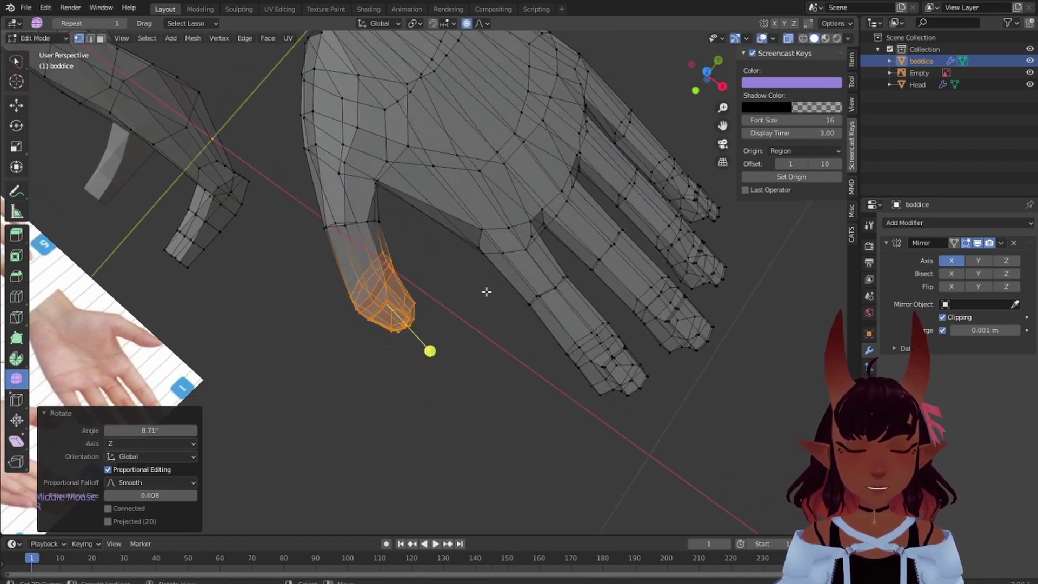
Shift the thumb tip 0.000981 m along global Y and 0.001501 m along global X
key("g")
key("y")
left_click(480, 292)
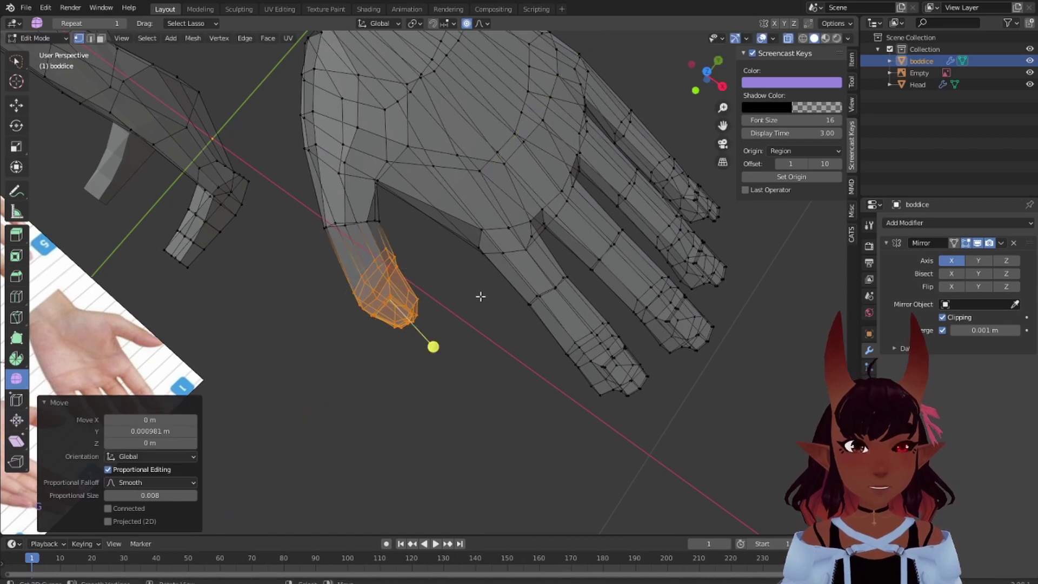
scroll(470, 300, "down", 2)
key("g")
key("x")
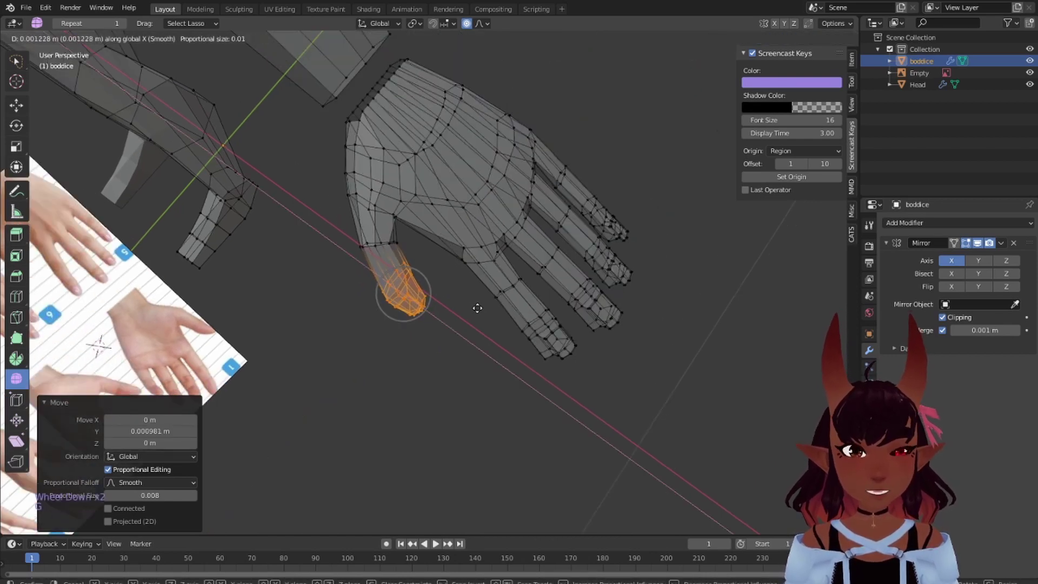
left_click(478, 307)
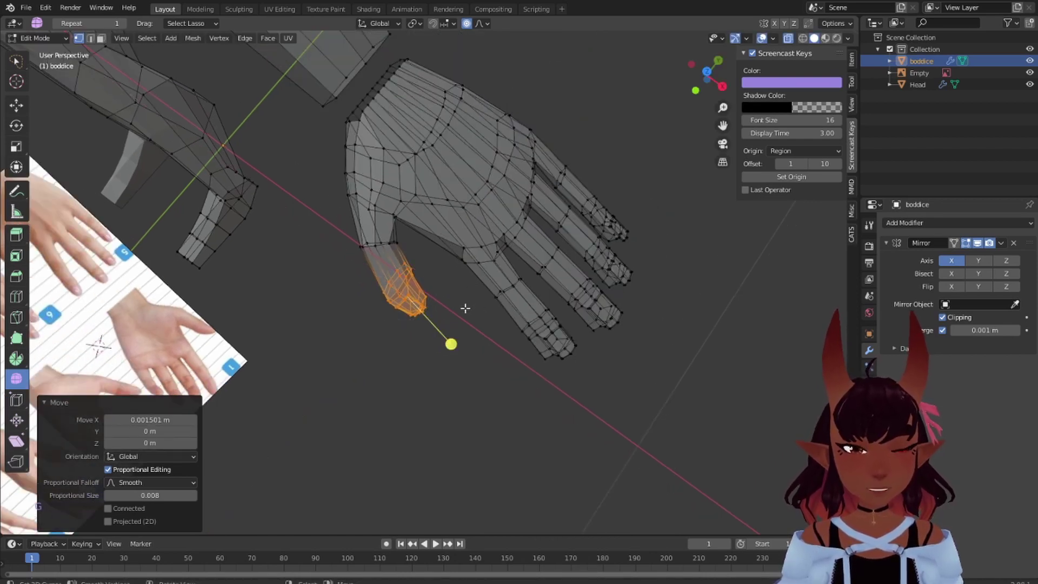
Offset the thumb tip by -0.000841 m along X and deselect everything
key("g")
key("z")
left_click(463, 307)
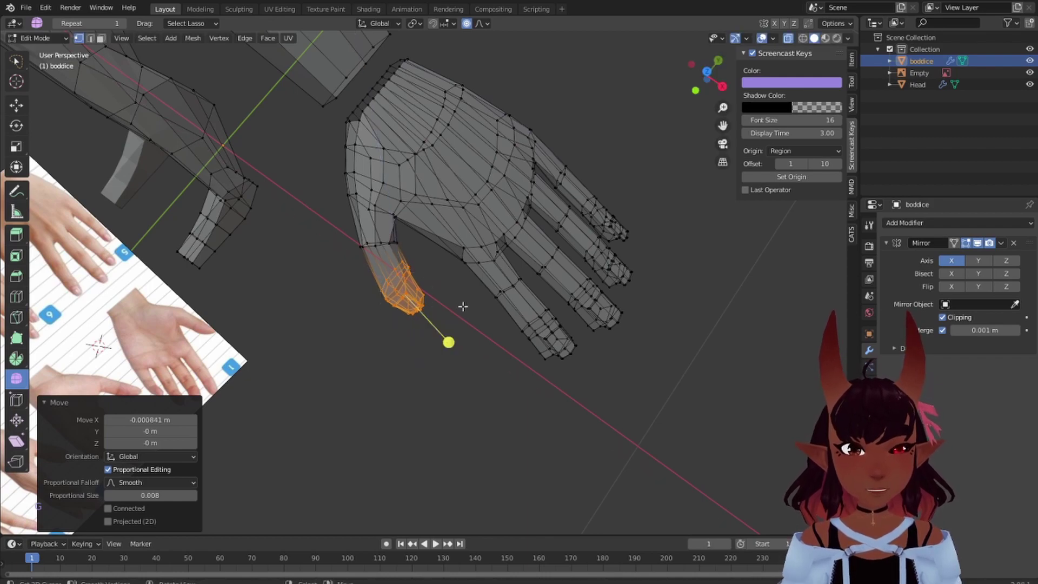
key("a")
key("a")
key("a")
Raise the vertex near the base of the fingers by about 0.0044 m along global Z with proportional size 0.05, and deselect everything
scroll(463, 307, "down", 3)
middle_click_drag(462, 306, 693, 162)
scroll(565, 167, "up", 3)
middle_click_drag(566, 167, 439, 377, "shift")
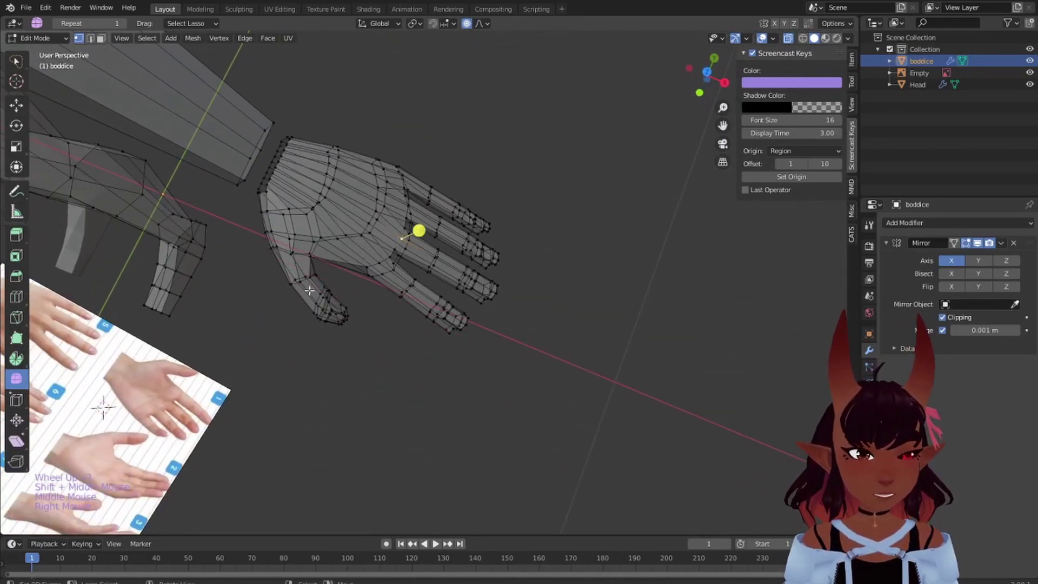
middle_click_drag(309, 290, 371, 173)
scroll(350, 204, "down", 4)
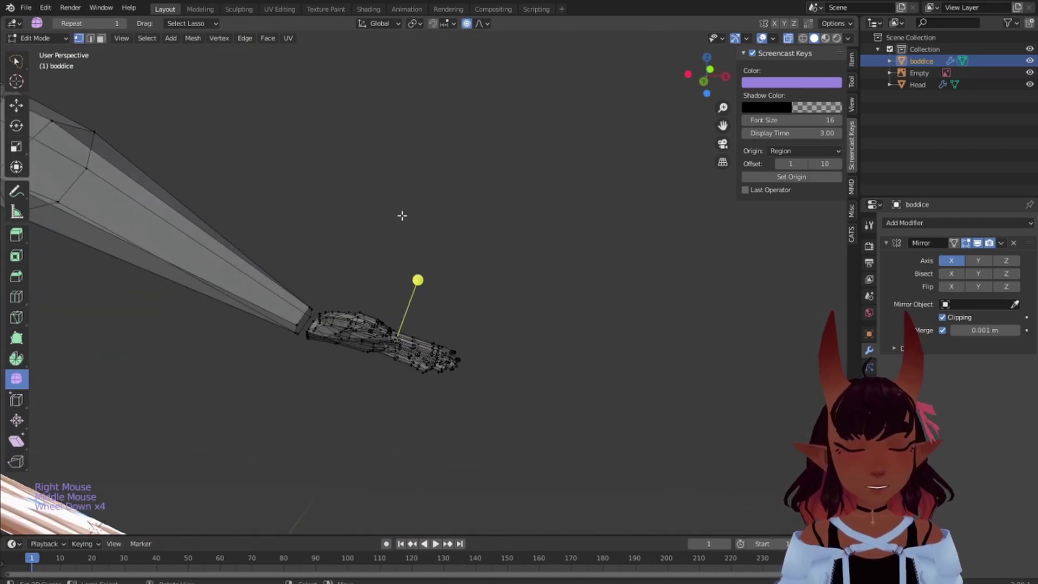
middle_click_drag(402, 215, 447, 259)
key("z")
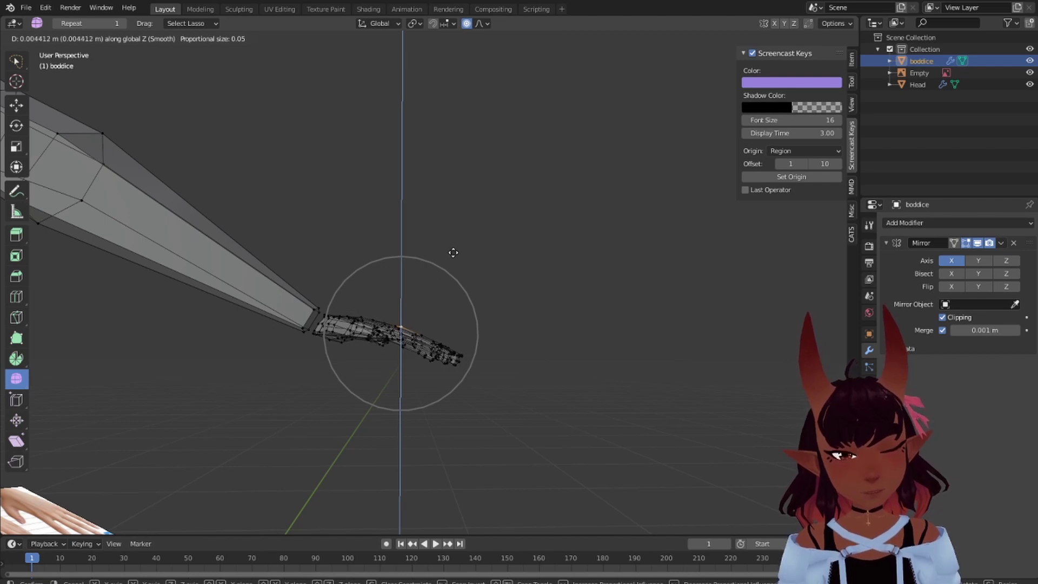
left_click(453, 253)
middle_click_drag(453, 253, 275, 297)
key("a")
key("a")
key("a")
Switch to the front orthographic view and select only the linked hand mesh
scroll(327, 280, "down", 6)
scroll(205, 310, "down", 6)
middle_click_drag(289, 412, 486, 266, "shift")
scroll(326, 308, "up", 6)
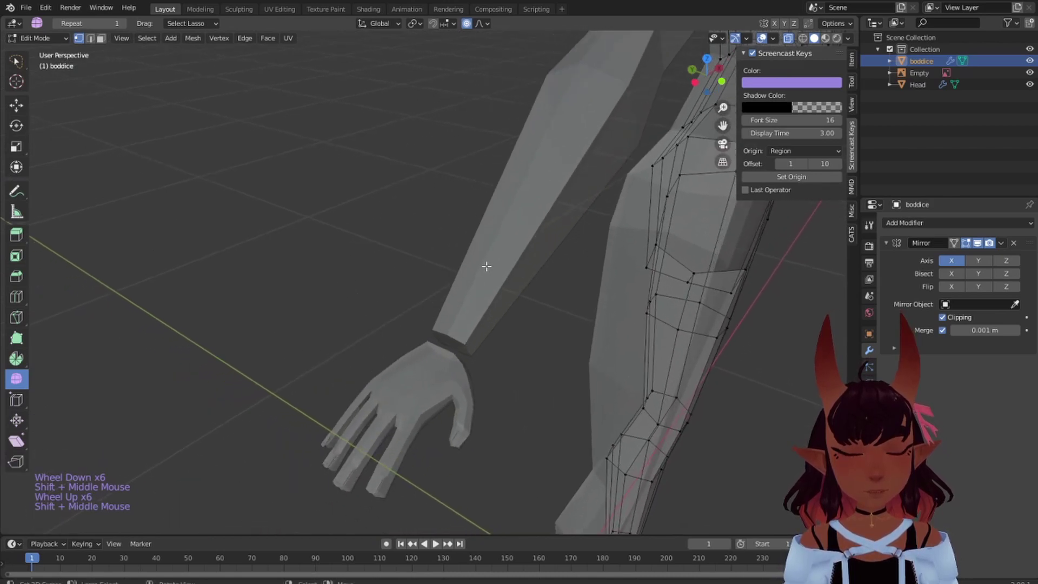
key("KP_1")
scroll(435, 254, "down", 5)
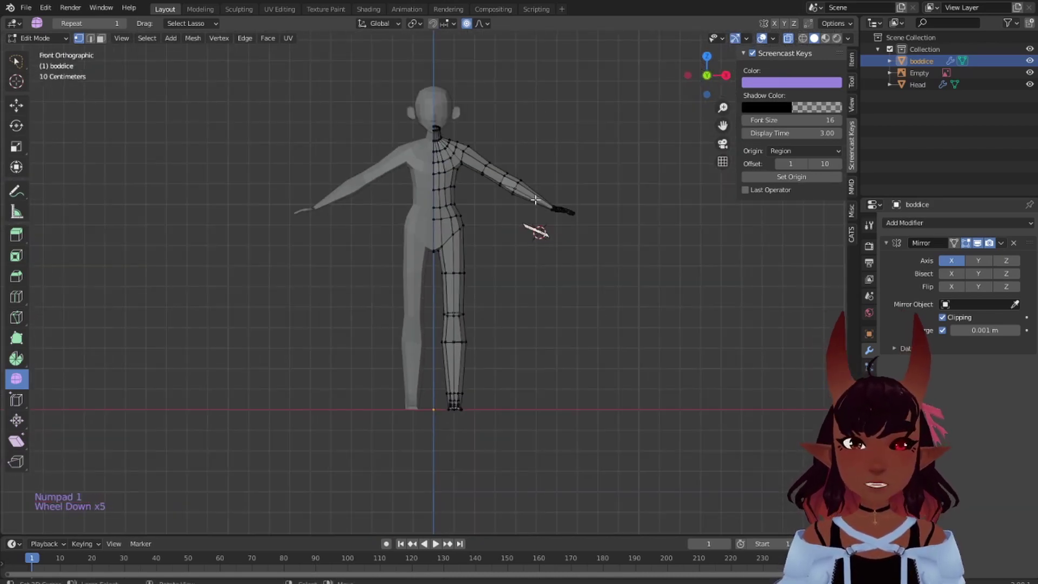
scroll(648, 173, "up", 2)
middle_click_drag(649, 173, 468, 227, "shift")
key("a")
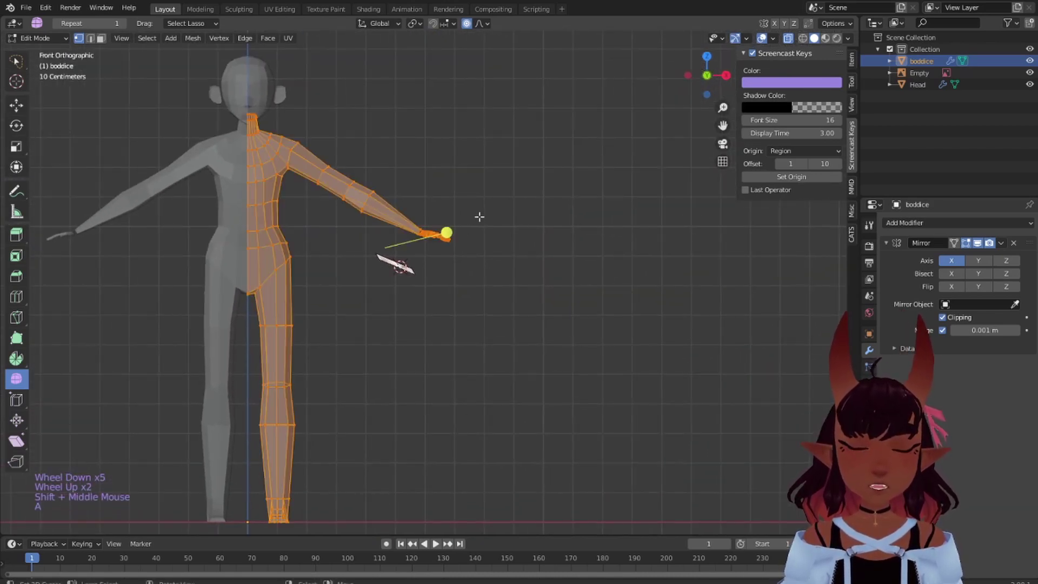
key("a")
key("a")
key("a")
key("l")
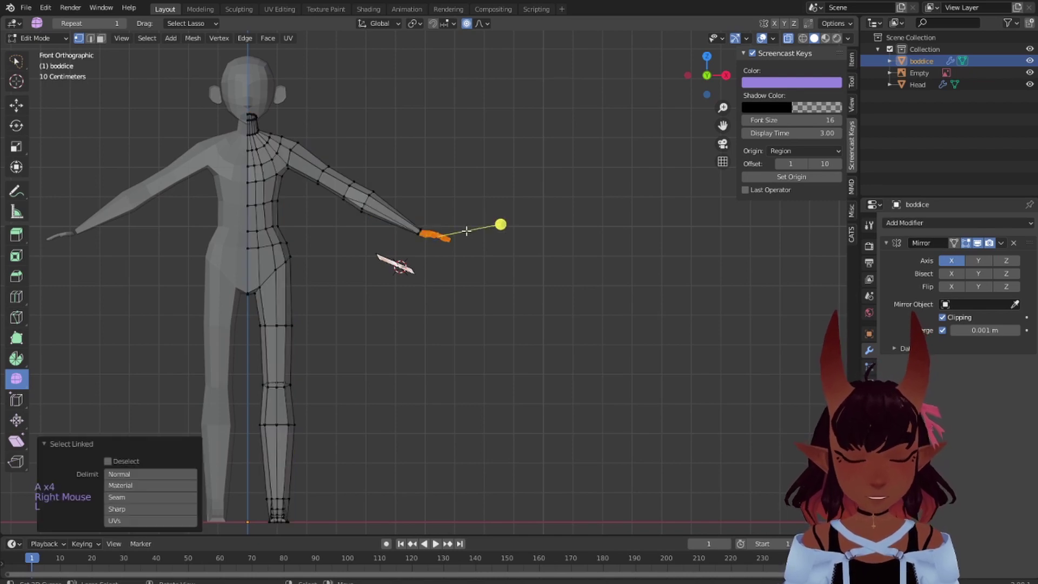
Turn off proportional editing, keeping the hand selected and framed together with the body
scroll(484, 247, "up", 5)
scroll(541, 169, "up", 4)
middle_click_drag(503, 179, 441, 310, "shift")
scroll(336, 230, "down", 10)
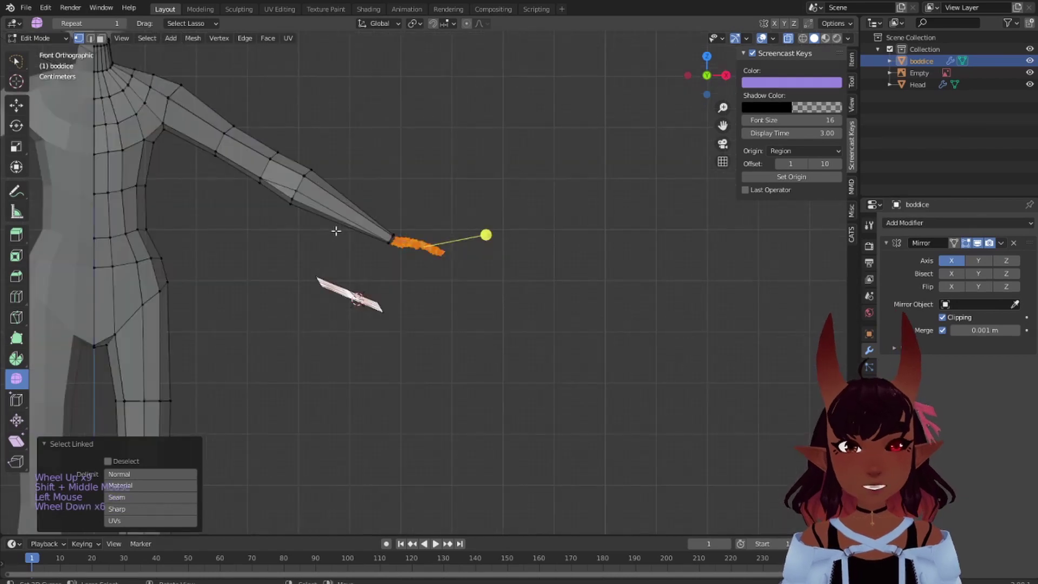
middle_click_drag(428, 238, 487, 237, "shift")
scroll(494, 238, "up", 2)
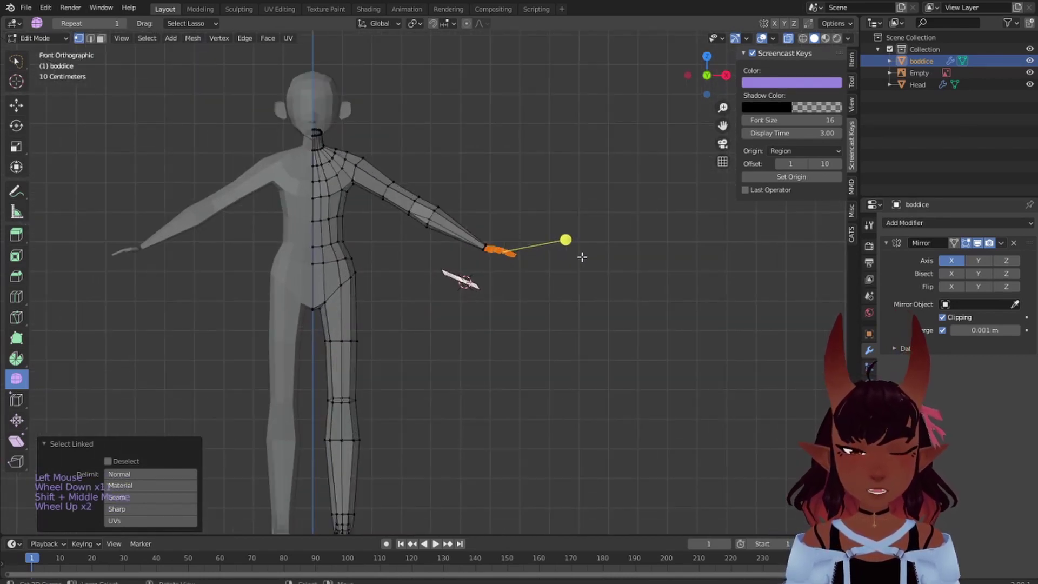
Scale the selected hand uniformly by 1.56 and move it outward by about 0.03 m along global X
key("s")
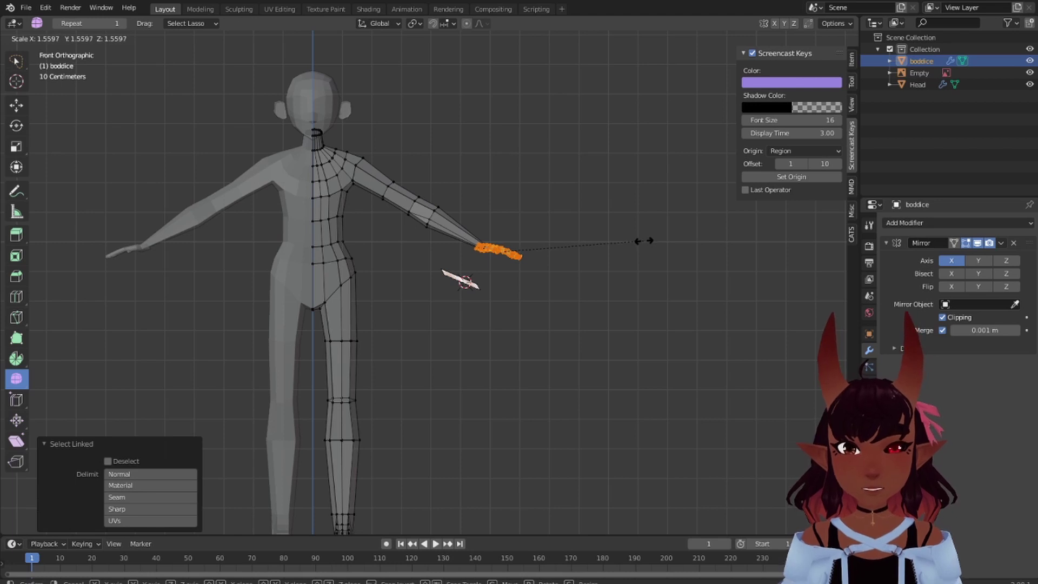
left_click(644, 240)
key("g")
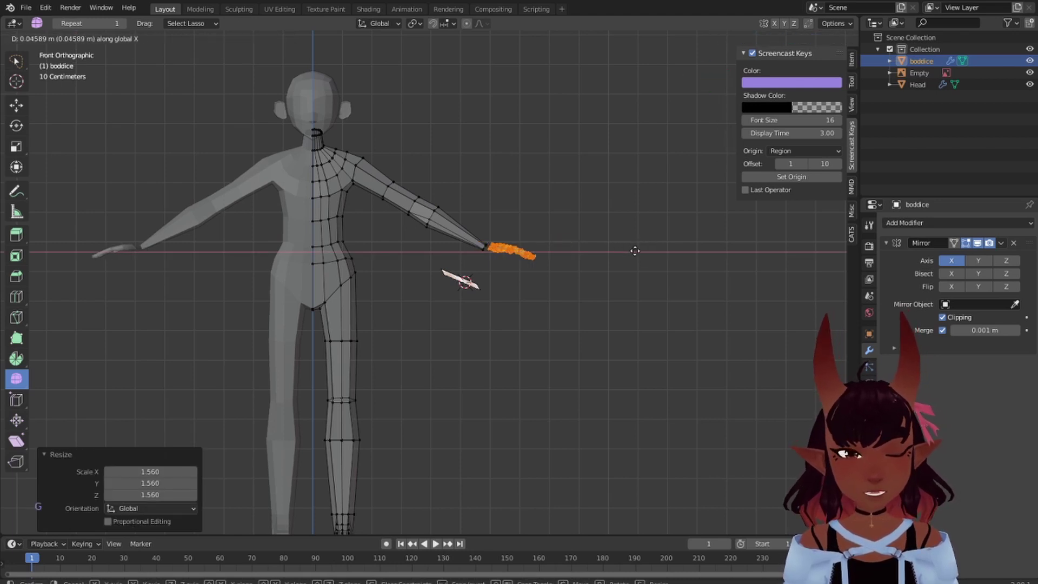
left_click(631, 251)
Lower the hand by about 0.008 m along global Z and deselect everything
key("g")
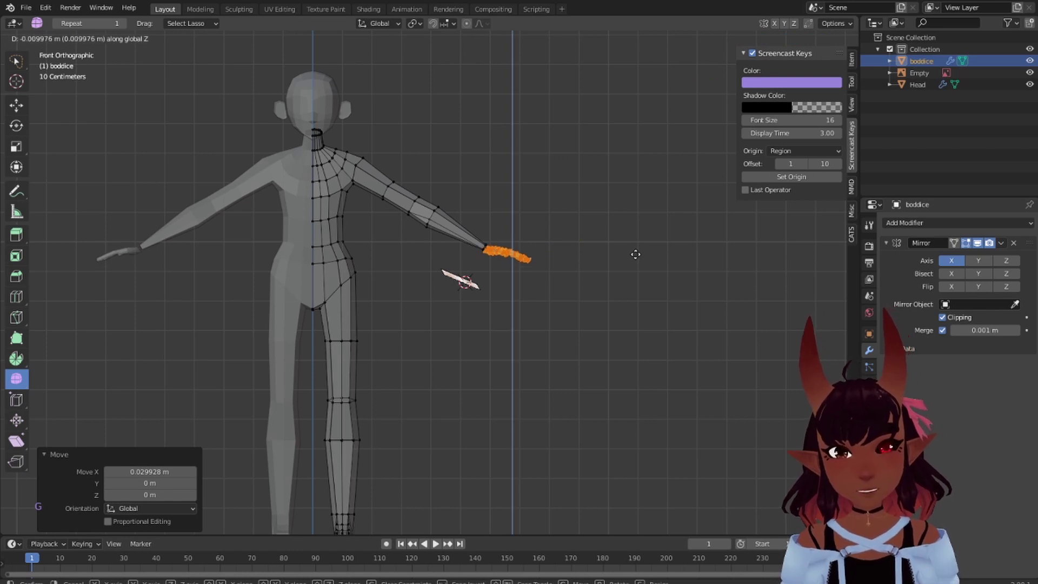
left_click(636, 254)
scroll(630, 234, "down", 2)
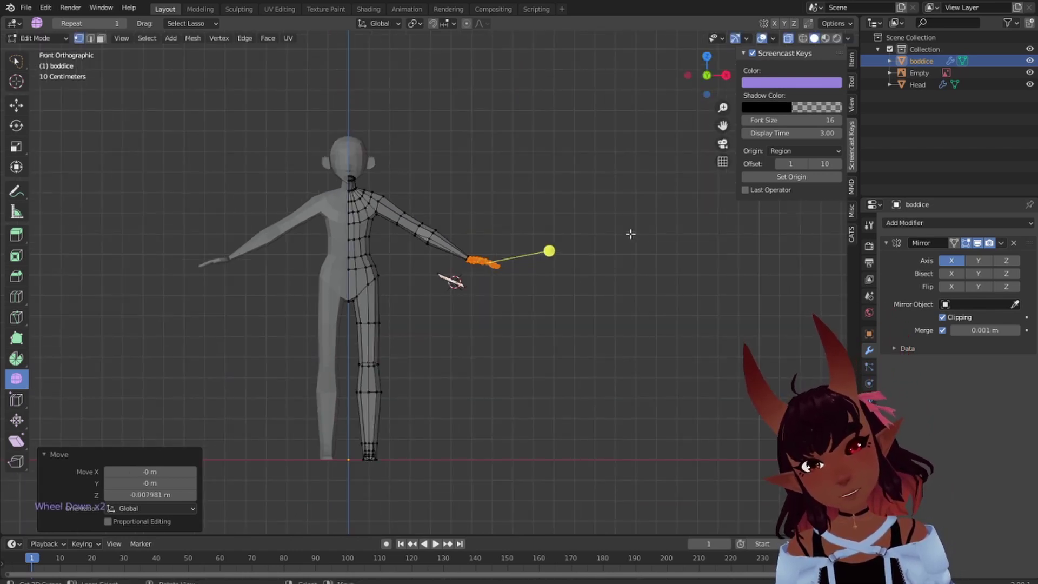
scroll(630, 234, "up", 1)
key("a")
key("a")
key("a")
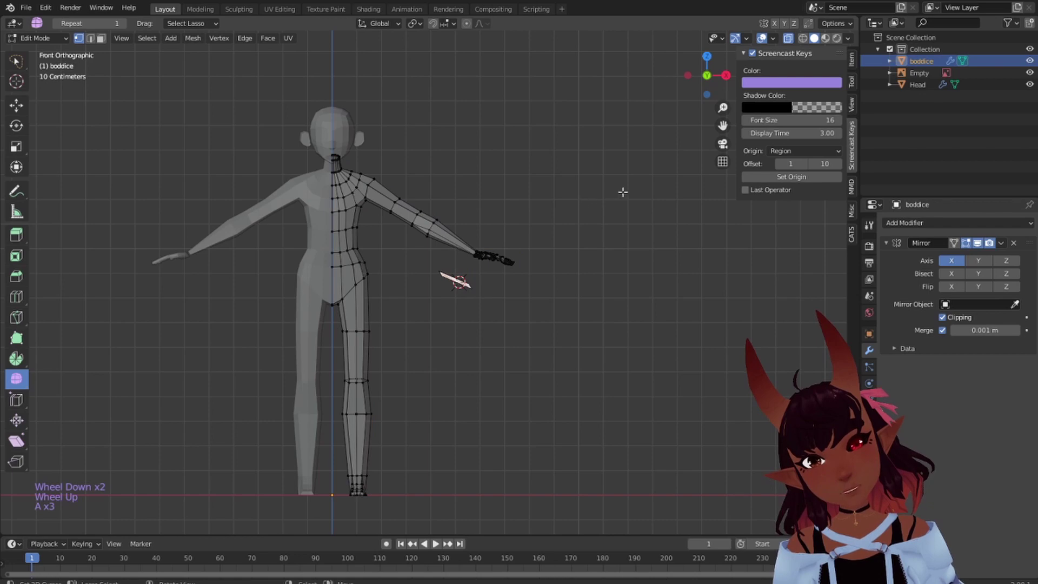
Select the vertices on the body-facing side of the forearm's wrist end and move them along global Y to widen it
middle_click_drag(622, 192, 545, 281)
scroll(482, 345, "up", 4)
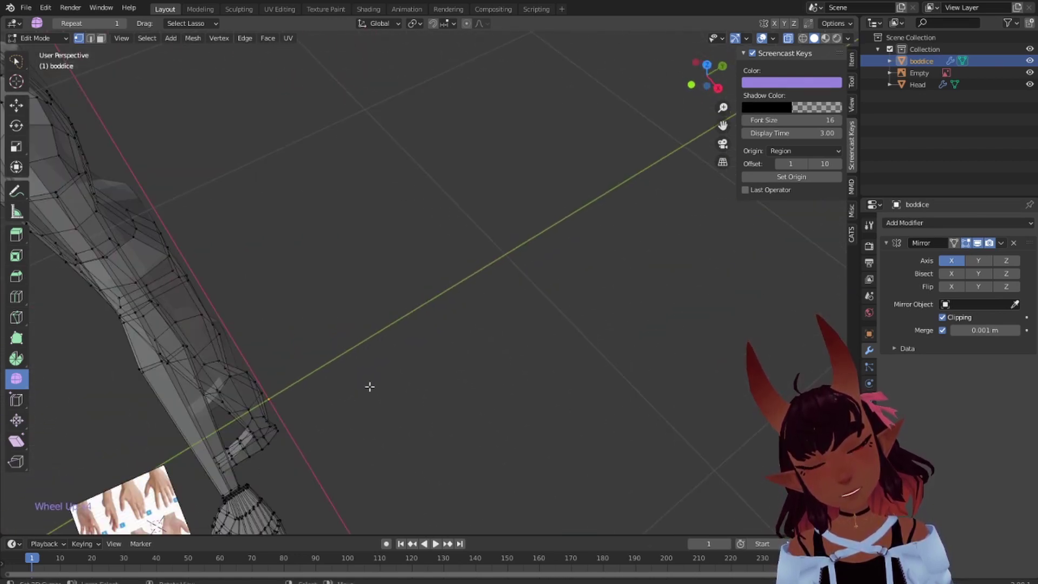
middle_click_drag(370, 386, 423, 325, "shift")
scroll(514, 331, "up", 1)
scroll(433, 306, "up", 1)
middle_click_drag(390, 373, 375, 260, "shift")
scroll(388, 292, "up", 1)
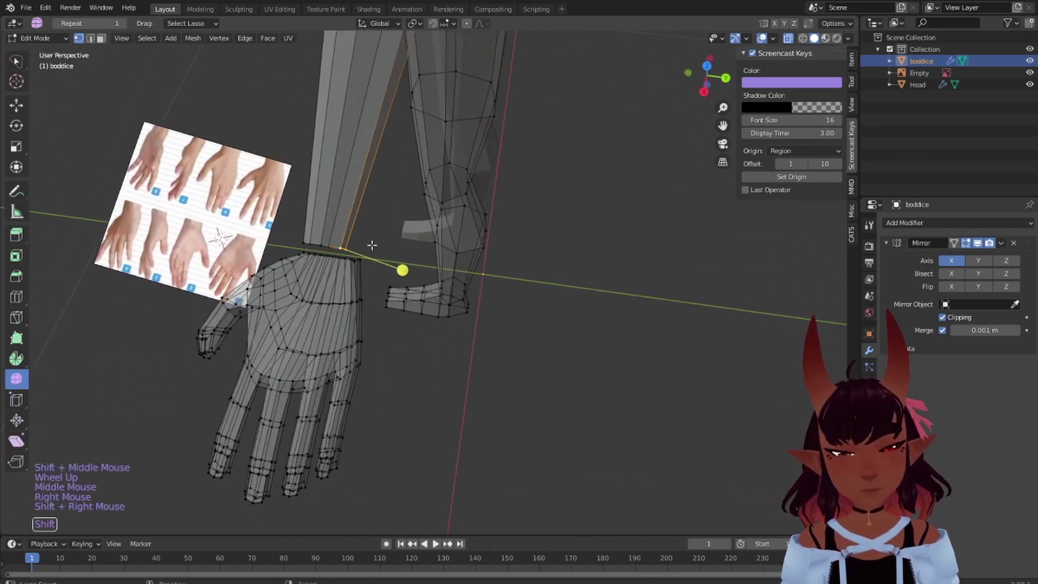
scroll(348, 249, "down", 1)
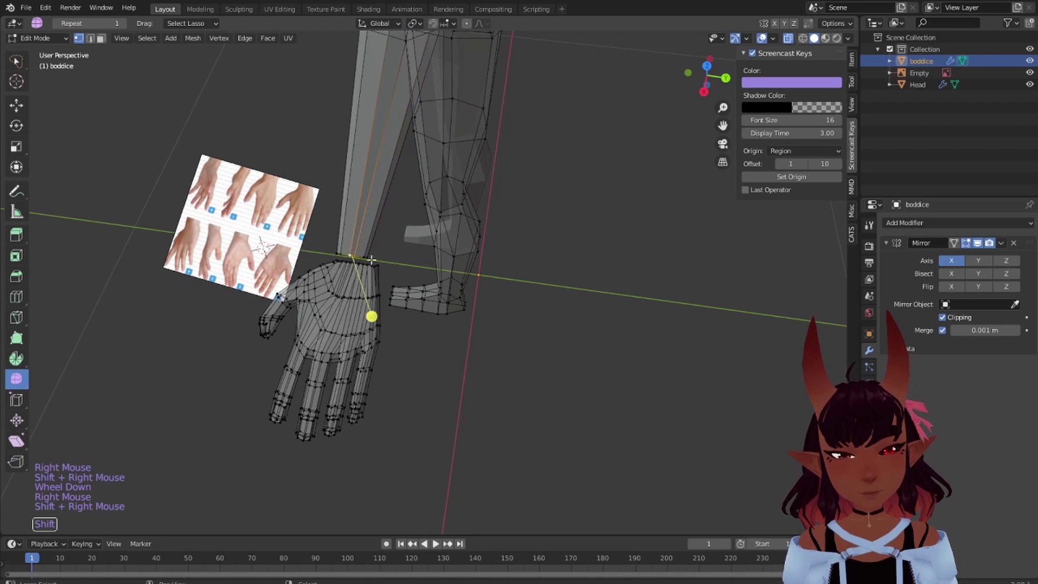
key("g")
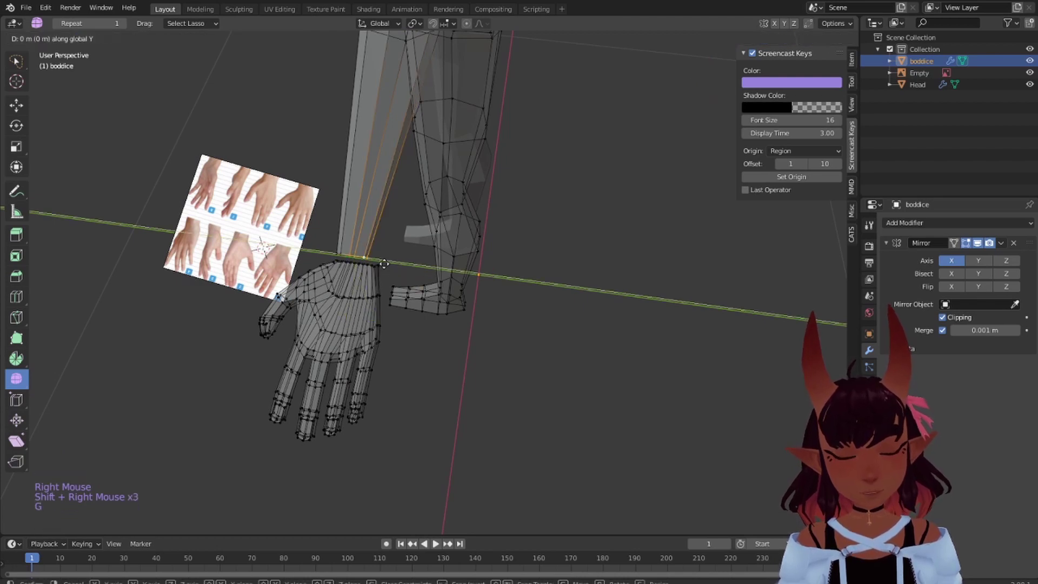
Move the outermost vertices of the forearm's wrist end slightly further along global Y, matching the hand's width, and deselect everything
right_click(389, 266)
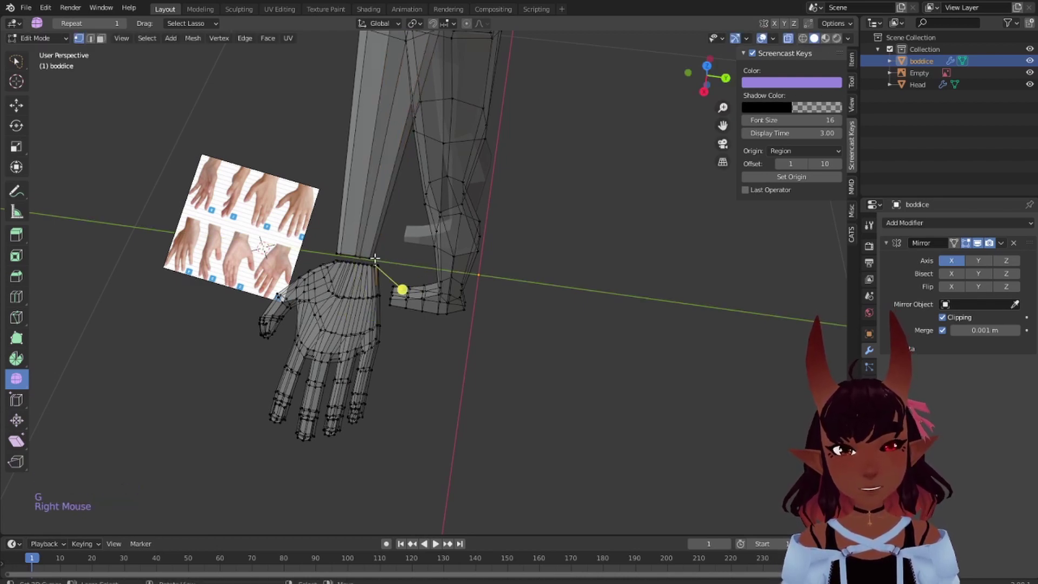
key("y")
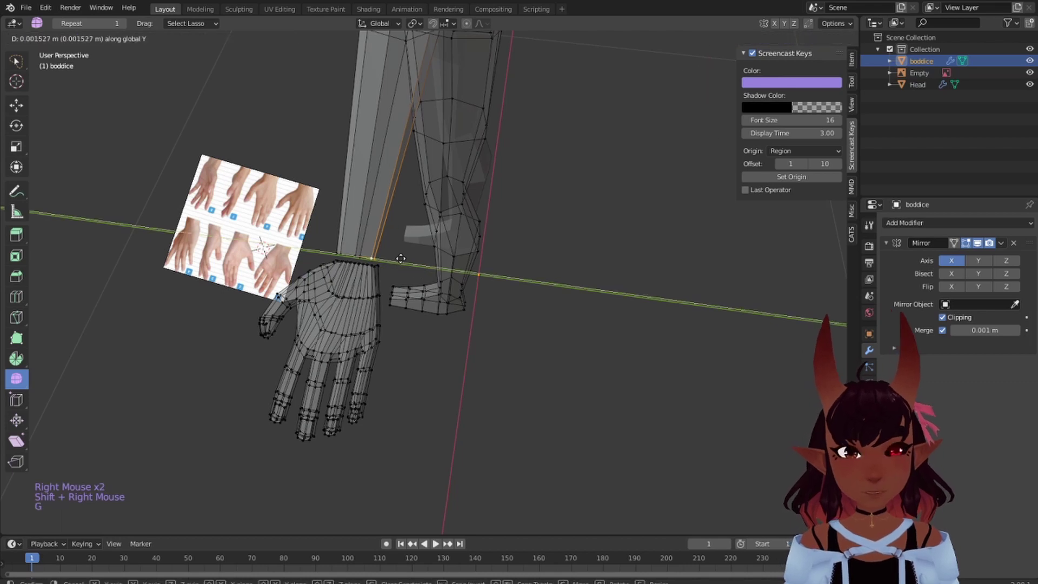
left_click(403, 259)
scroll(391, 232, "down", 6)
middle_click_drag(390, 232, 378, 194)
key("a")
key("a")
key("a")
scroll(461, 266, "up", 2)
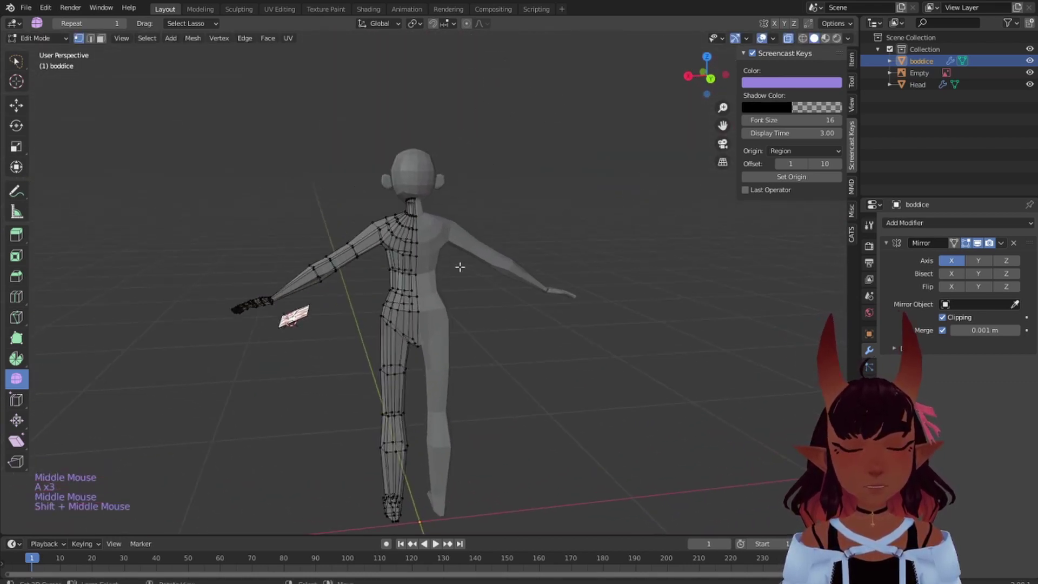
Bring the front of the body into view and save the file
middle_click_drag(461, 266, 535, 244)
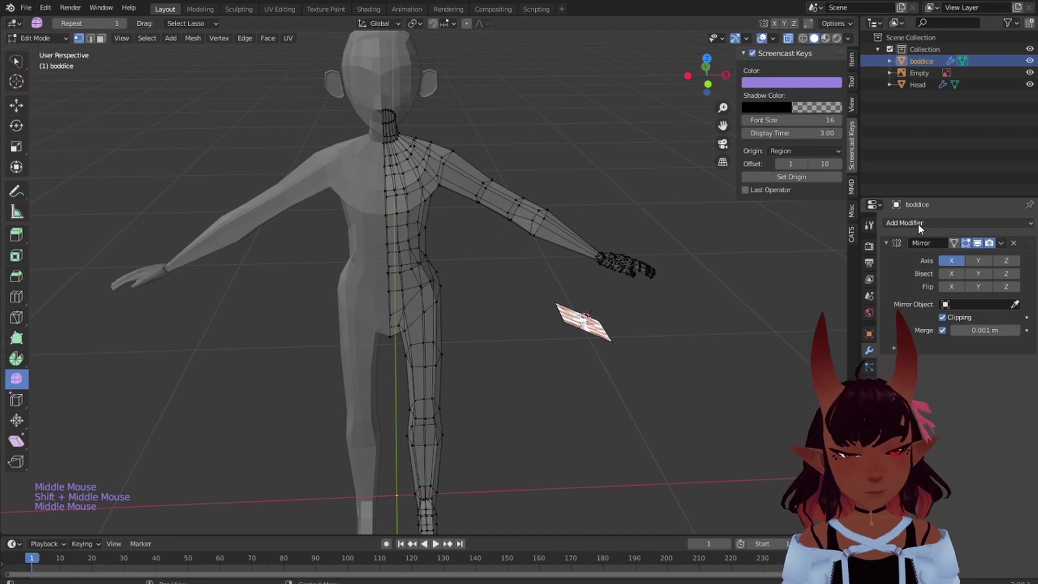
left_click(26, 8)
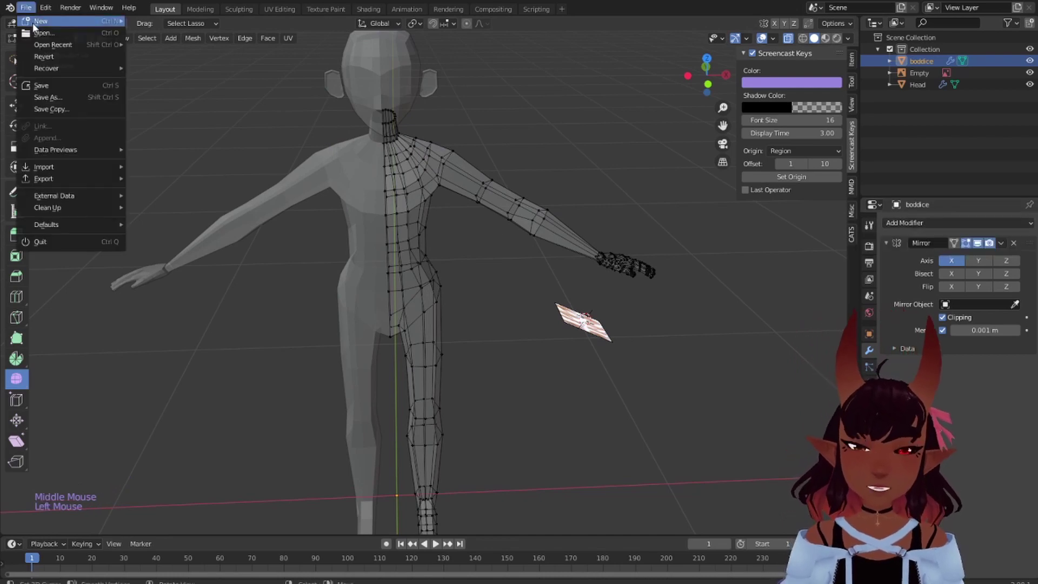
left_click(53, 80)
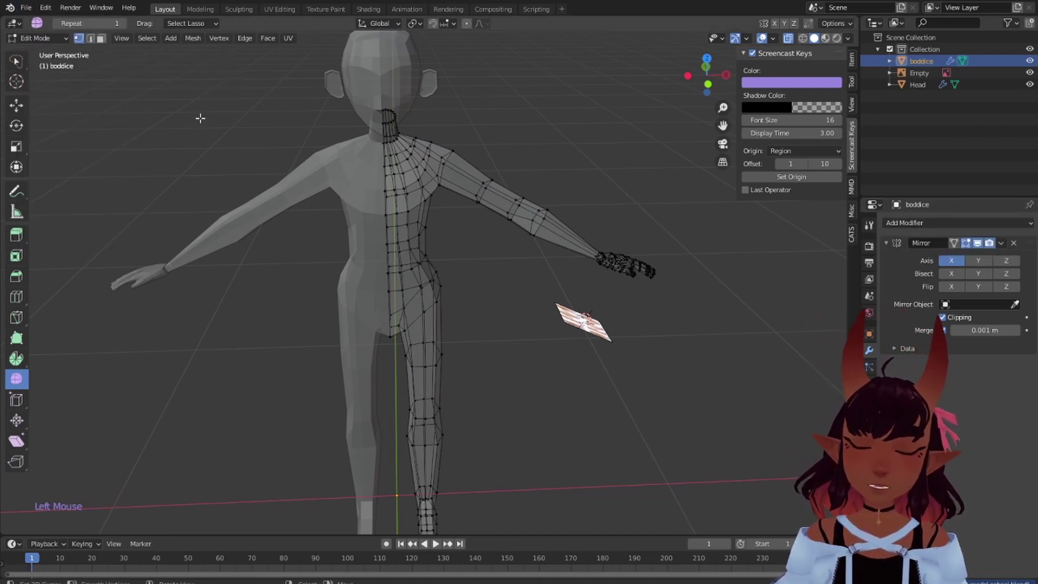
Add a Subdivision Surface modifier to the body mesh and examine the smoothed fingers up close
left_click(946, 224)
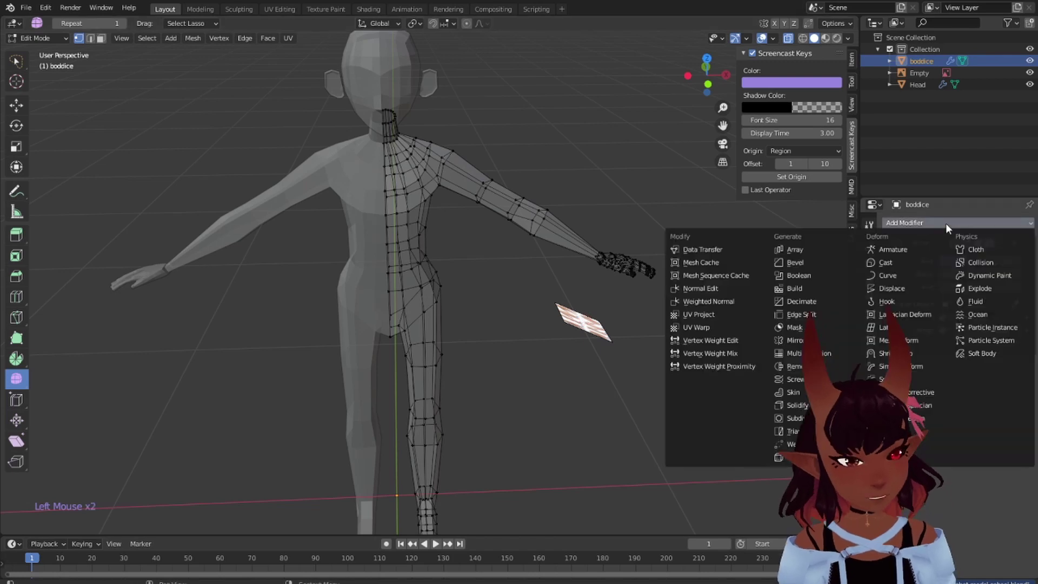
left_click(798, 417)
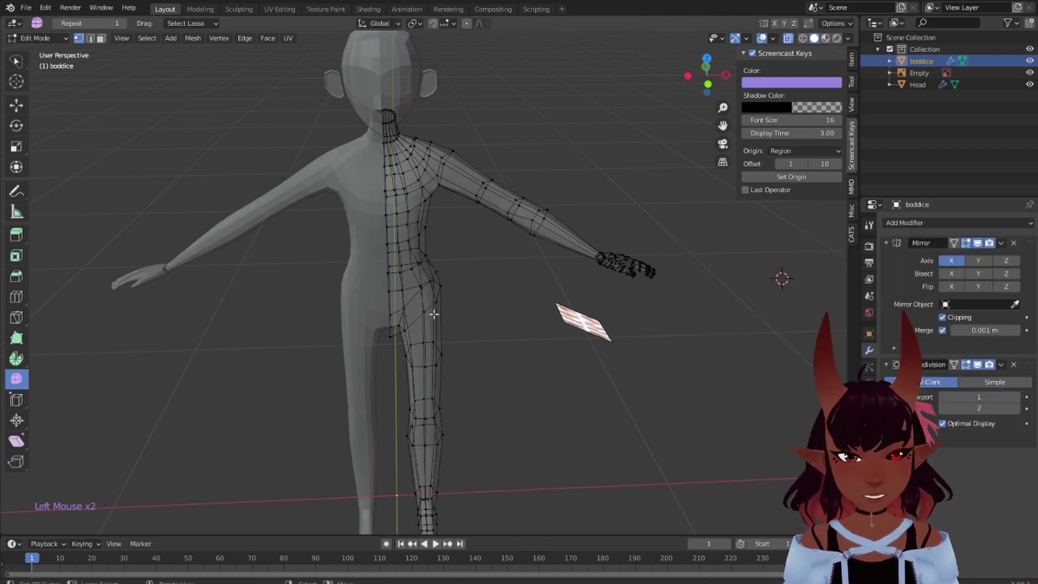
middle_click_drag(432, 313, 550, 304, "shift")
scroll(561, 309, "up", 5)
scroll(595, 308, "up", 1)
middle_click_drag(622, 309, 644, 303)
scroll(696, 273, "up", 3)
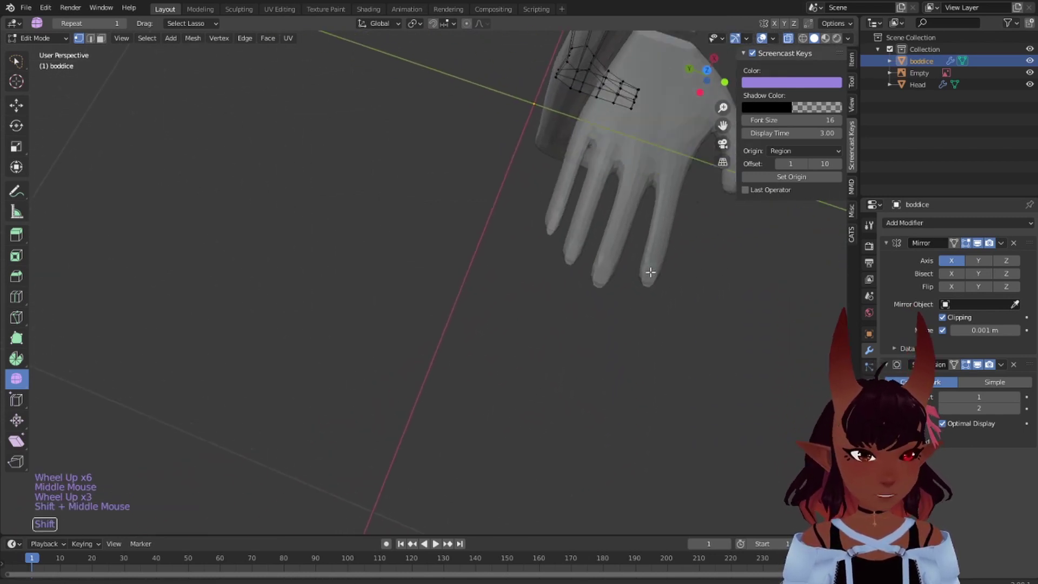
scroll(562, 330, "up", 3)
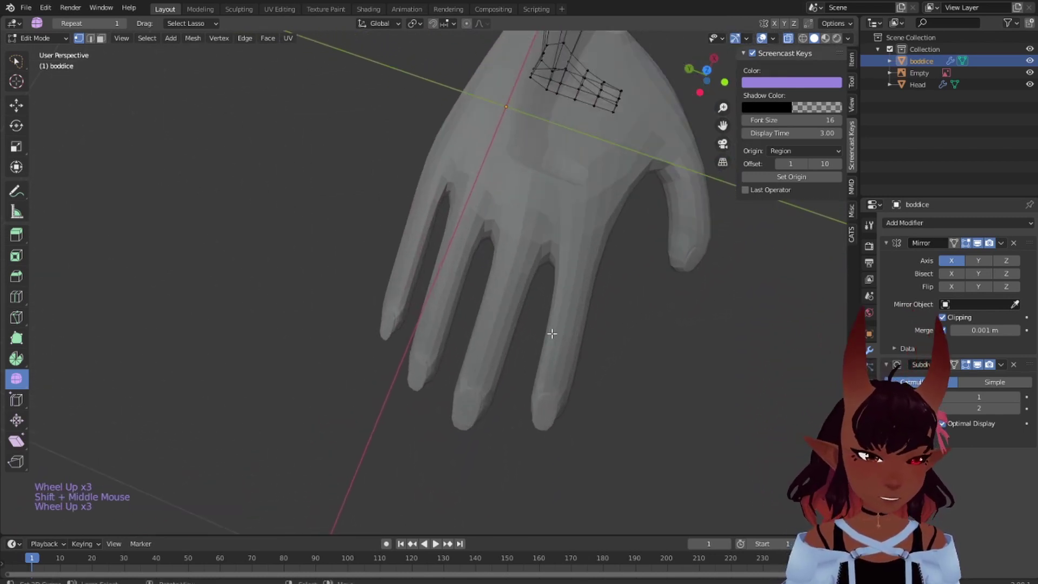
middle_click_drag(552, 333, 686, 241)
scroll(562, 257, "up", 2)
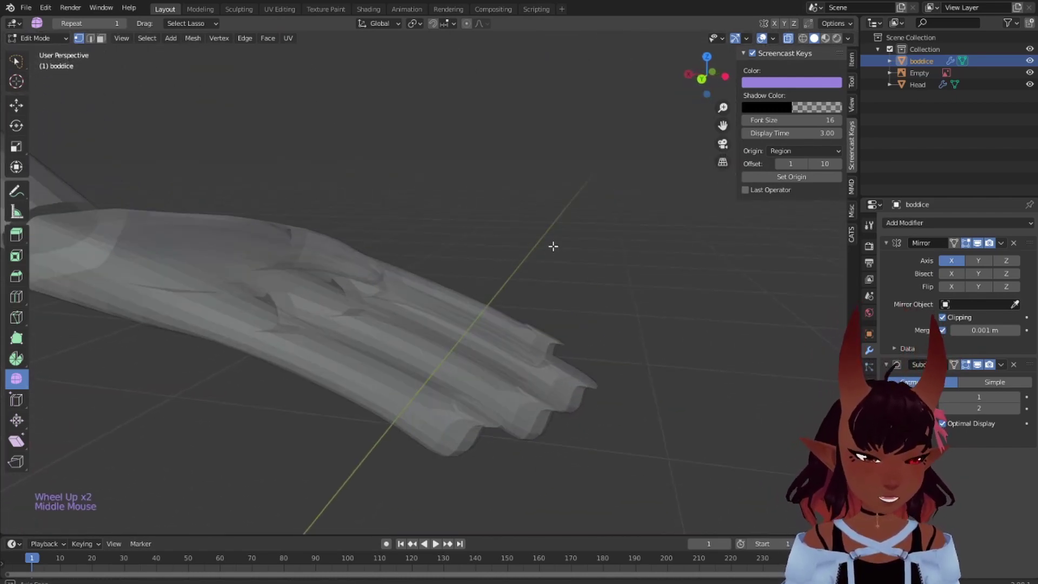
middle_click_drag(552, 246, 505, 219)
Turn off X-ray display and examine the smoothed hand from the wrist, palm and finger sides
left_click(787, 37)
middle_click_drag(600, 232, 557, 318)
middle_click_drag(583, 140, 505, 163, "shift")
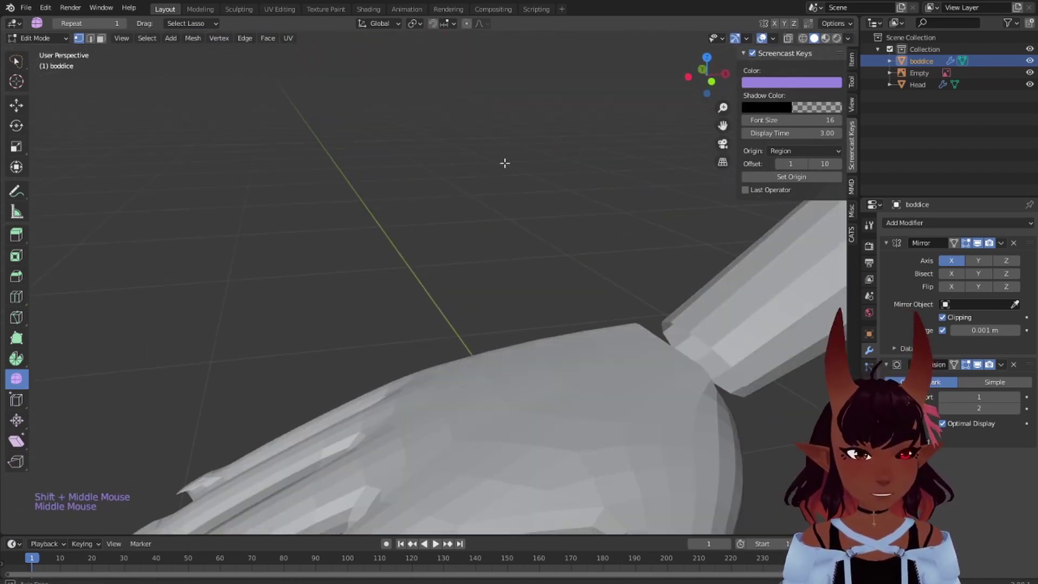
scroll(541, 214, "down", 4)
middle_click_drag(540, 213, 394, 222)
scroll(368, 209, "up", 1)
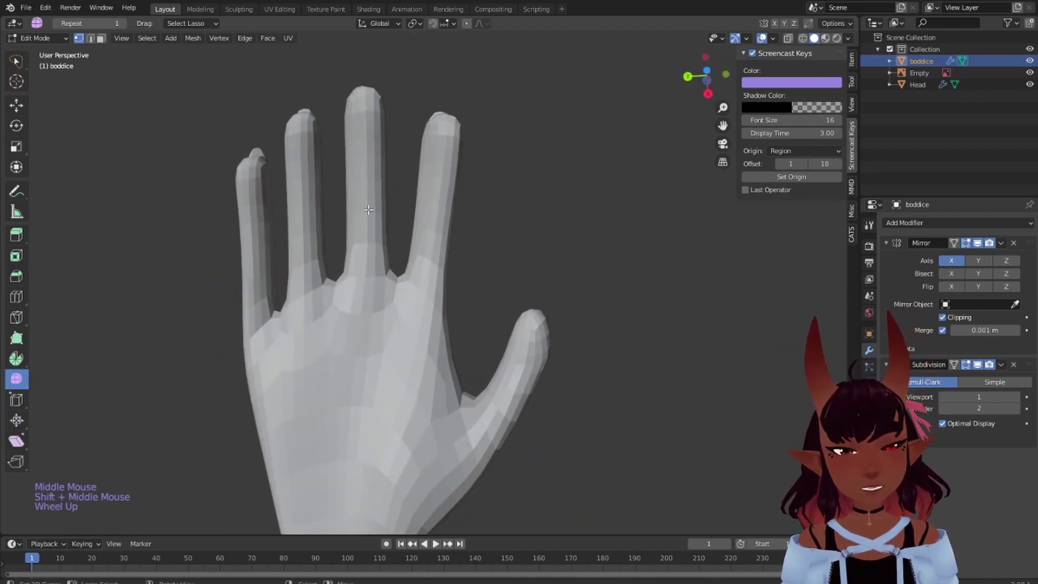
scroll(384, 199, "down", 2)
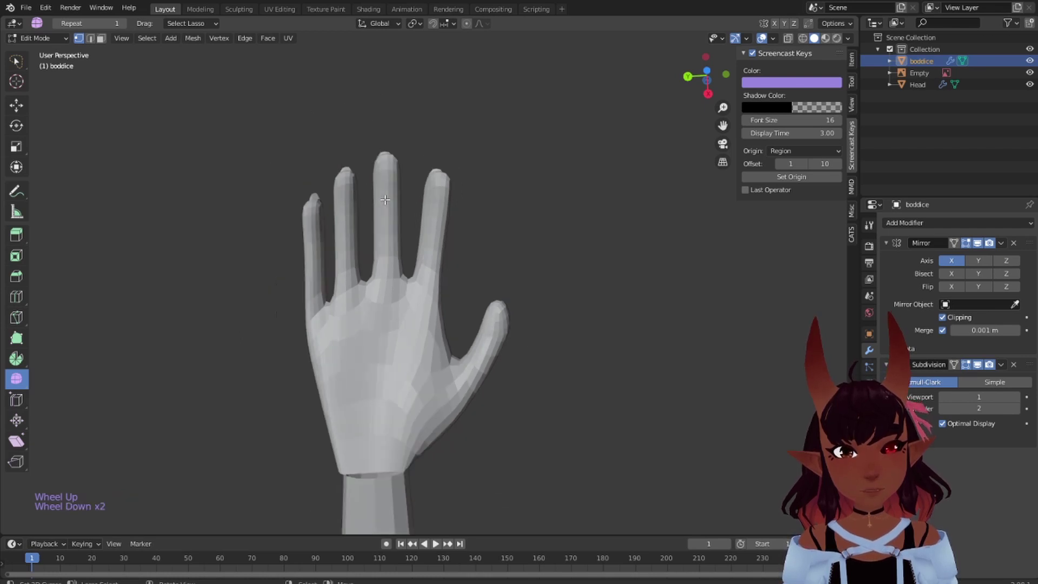
middle_click_drag(385, 199, 443, 239)
scroll(397, 251, "up", 1)
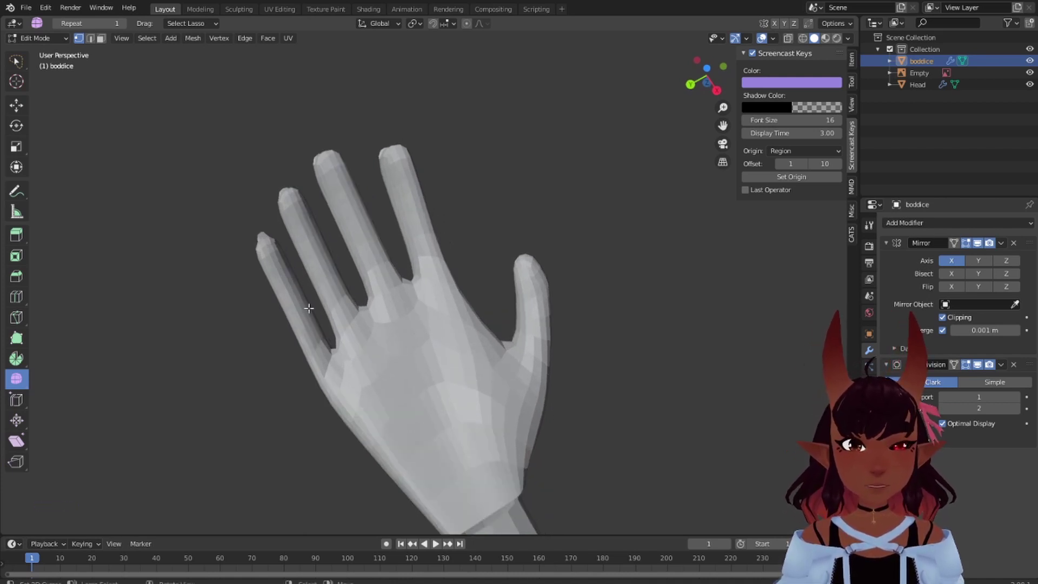
middle_click_drag(672, 287, 813, 33)
Check the smoothed arm and body as a whole, and remove the Subdivision modifier from the body mesh
scroll(571, 93, "down", 7)
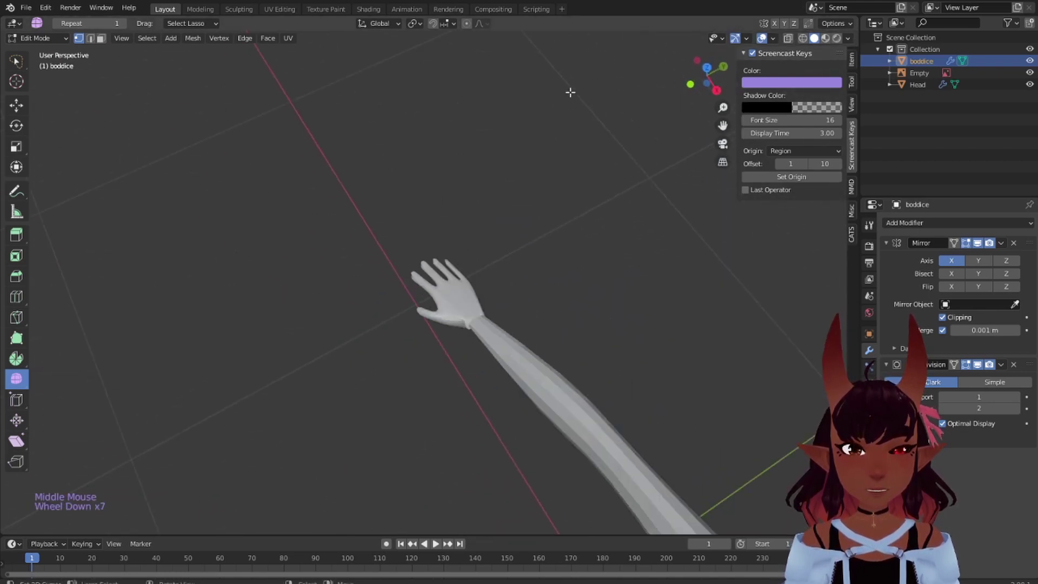
scroll(648, 239, "down", 1, "shift")
middle_click_drag(648, 239, 448, 362, "shift")
scroll(447, 454, "down", 3)
middle_click_drag(573, 308, 468, 343, "shift")
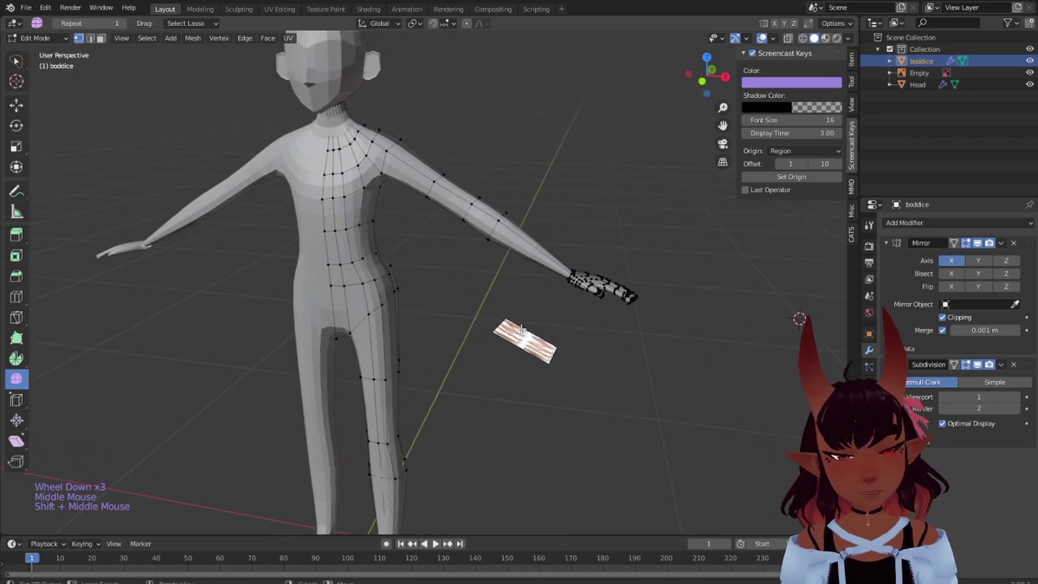
scroll(583, 341, "up", 1)
middle_click_drag(599, 342, 548, 371)
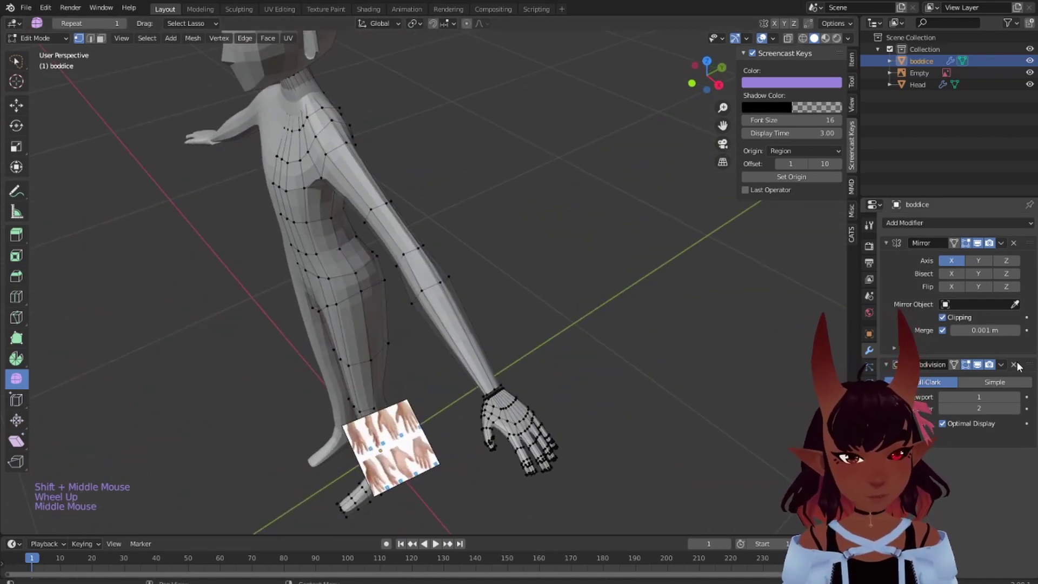
left_click(1015, 365)
scroll(570, 379, "up", 1)
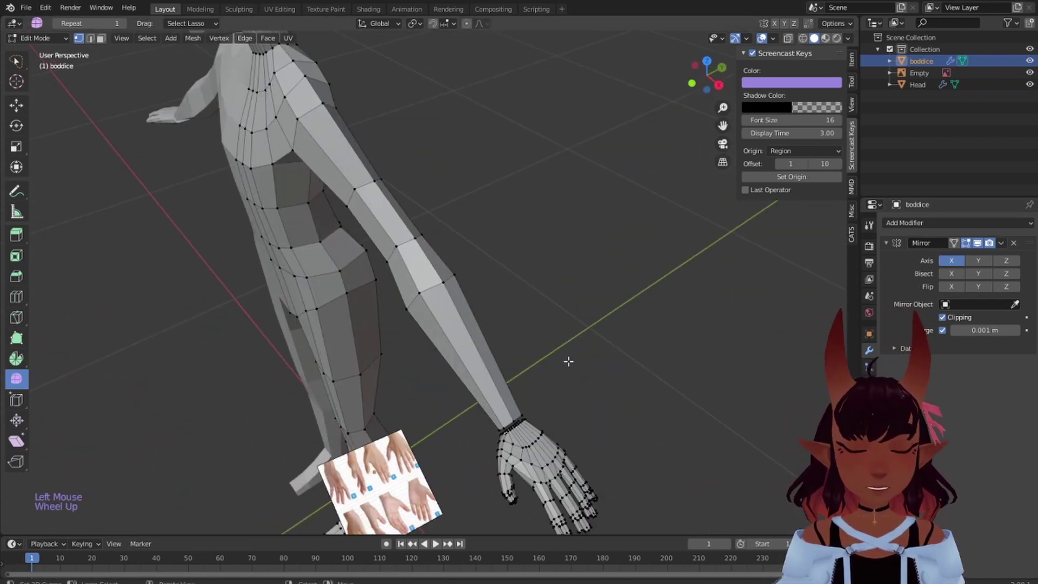
middle_click_drag(550, 400, 494, 294, "shift")
scroll(476, 306, "up", 4)
scroll(475, 309, "down", 2)
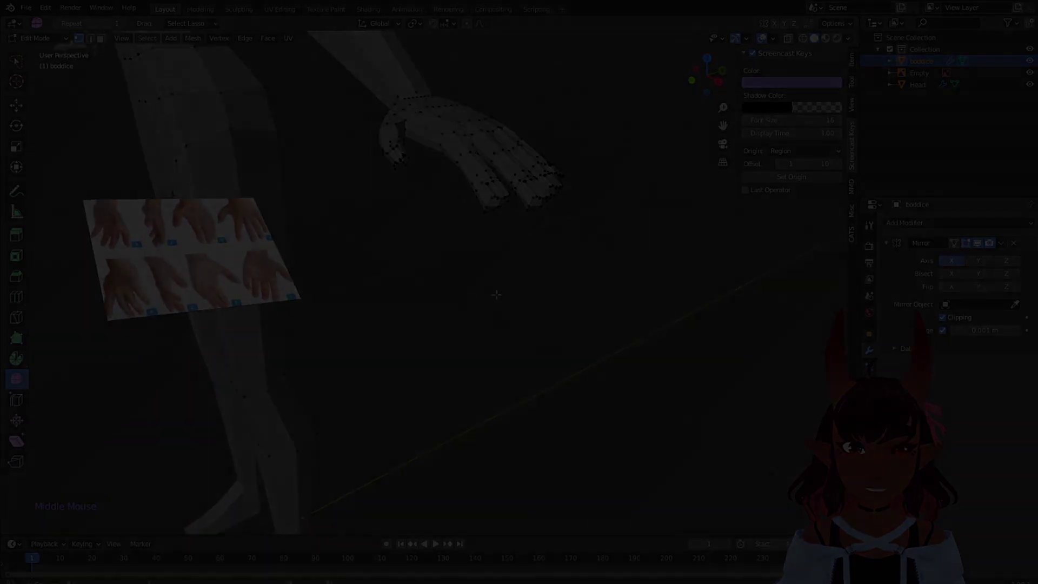